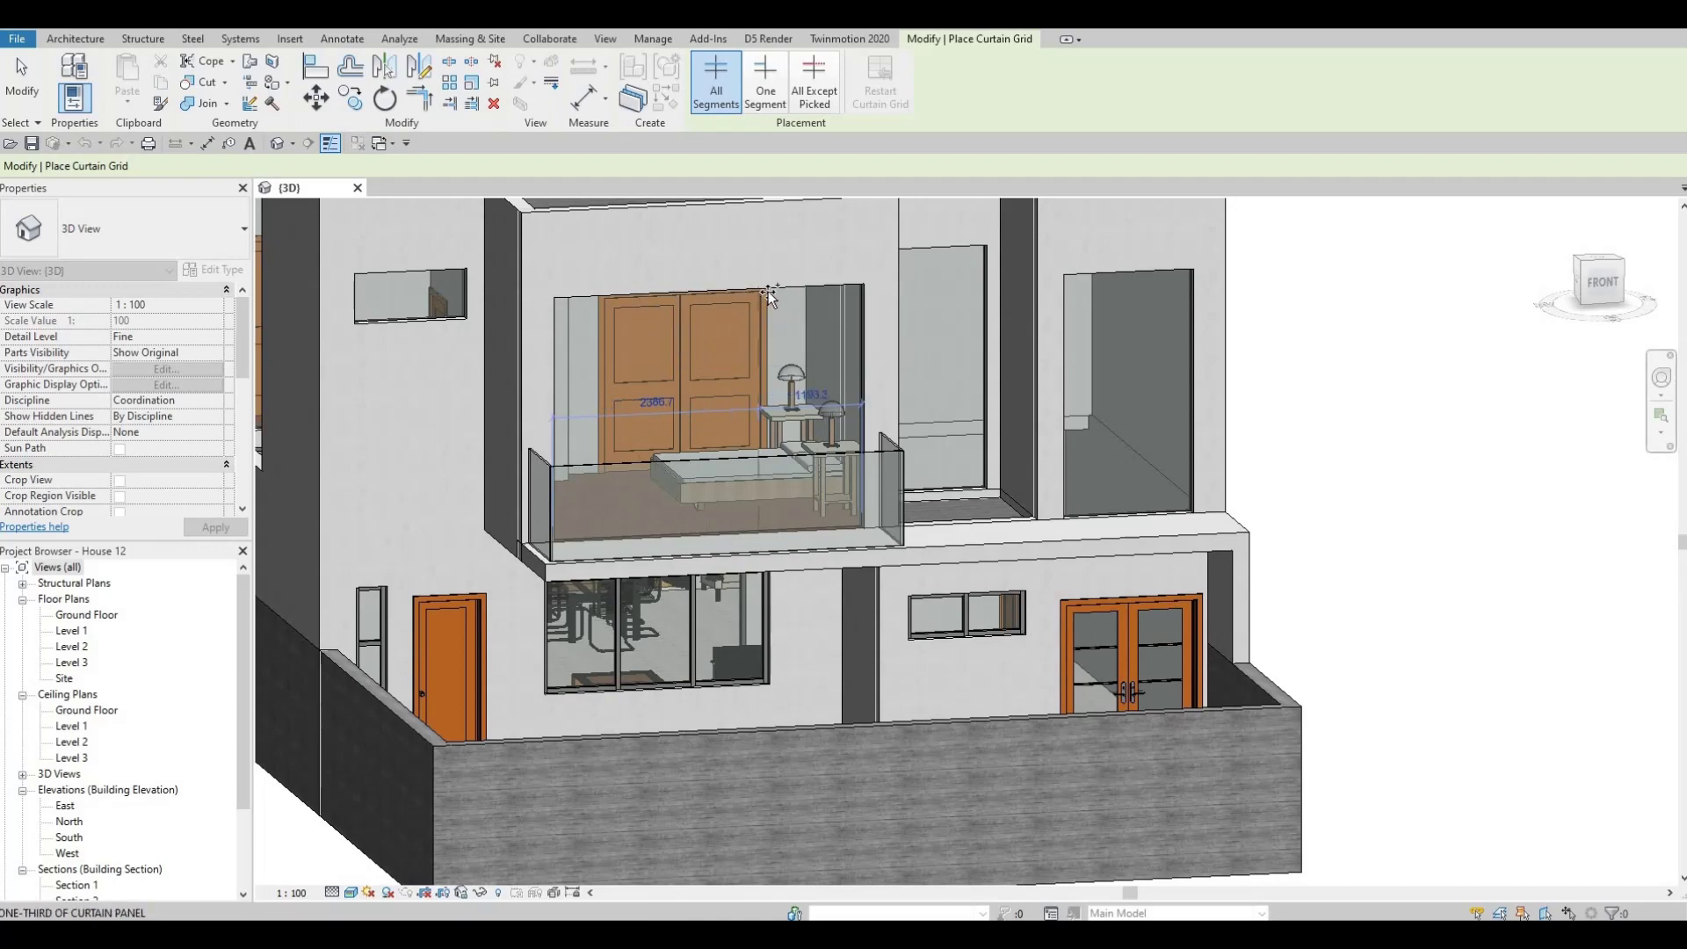
Divide the front balcony curtain wall with a horizontal grid line 500 mm below its top and vertical lines at 1193.3 mm and 1000 mm from opposite edges.
middle_click_drag(806, 376, 972, 475, "shift")
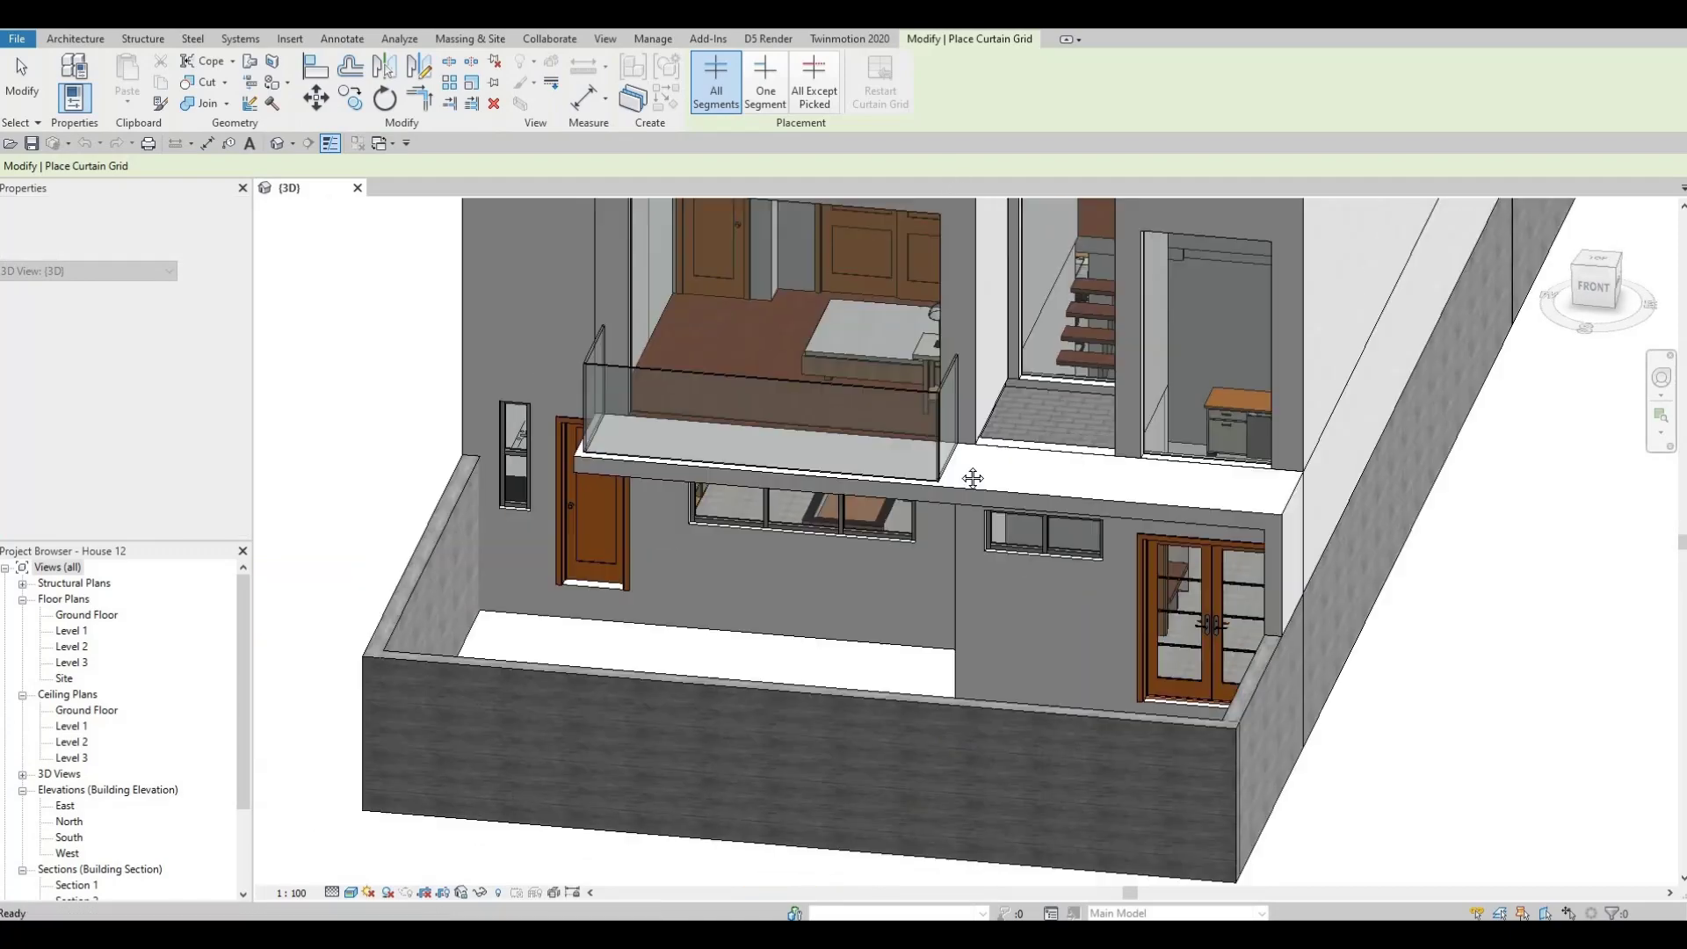
scroll(903, 363, "up", 4)
middle_click_drag(903, 363, 1275, 519)
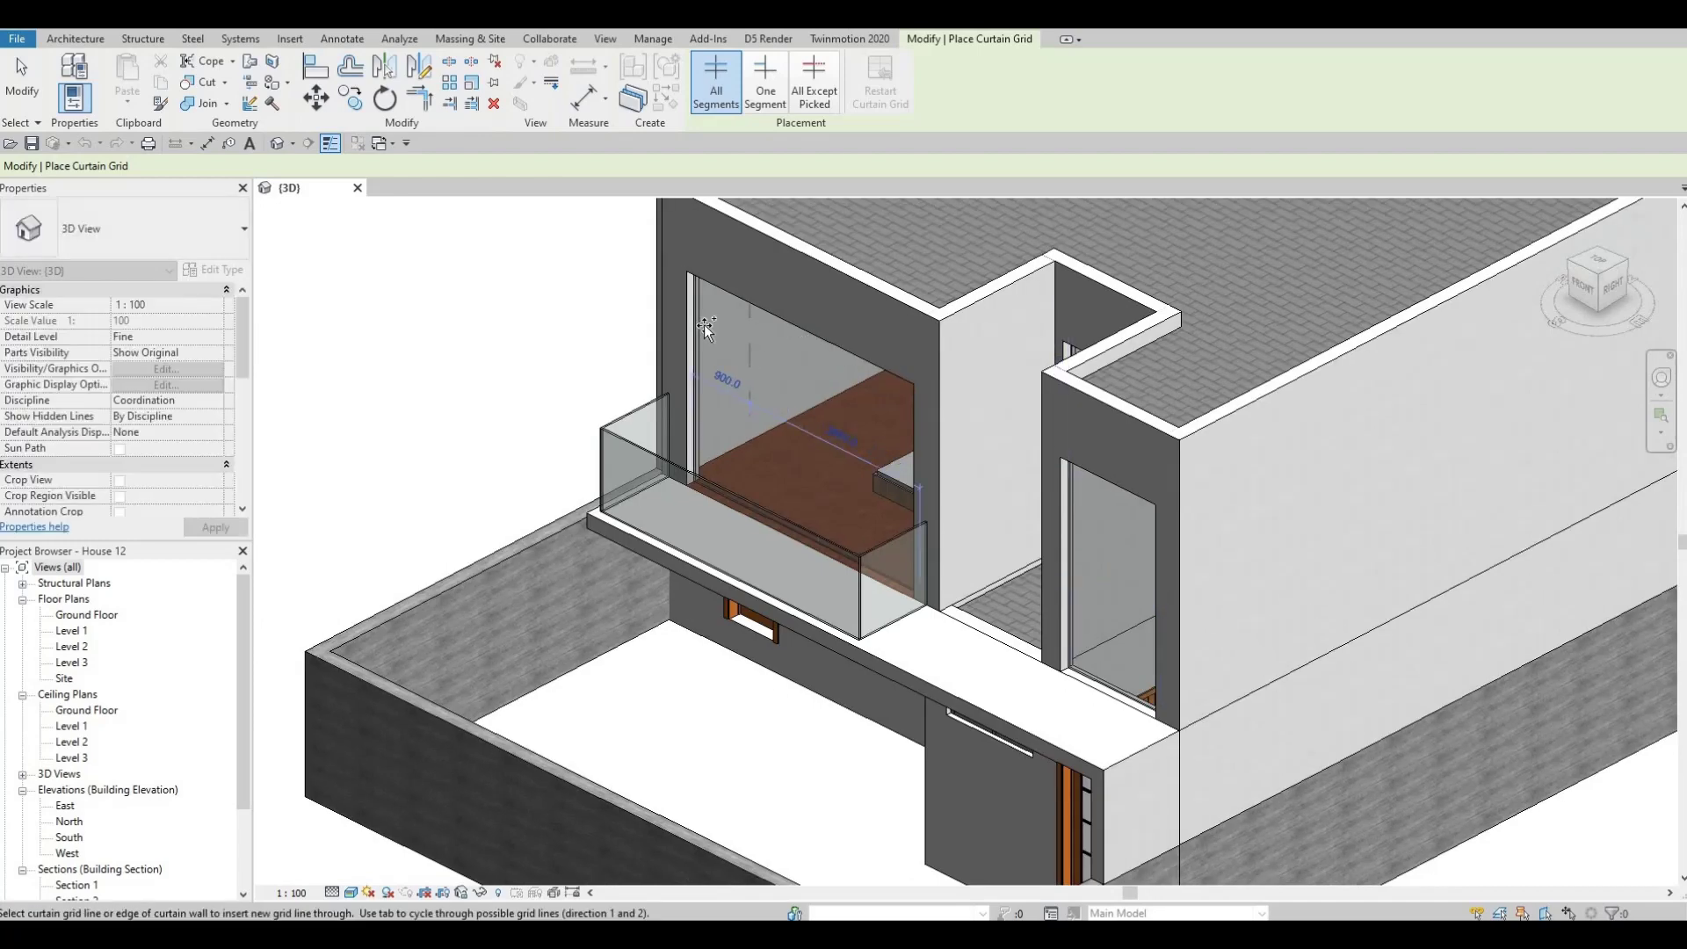
left_click(769, 342)
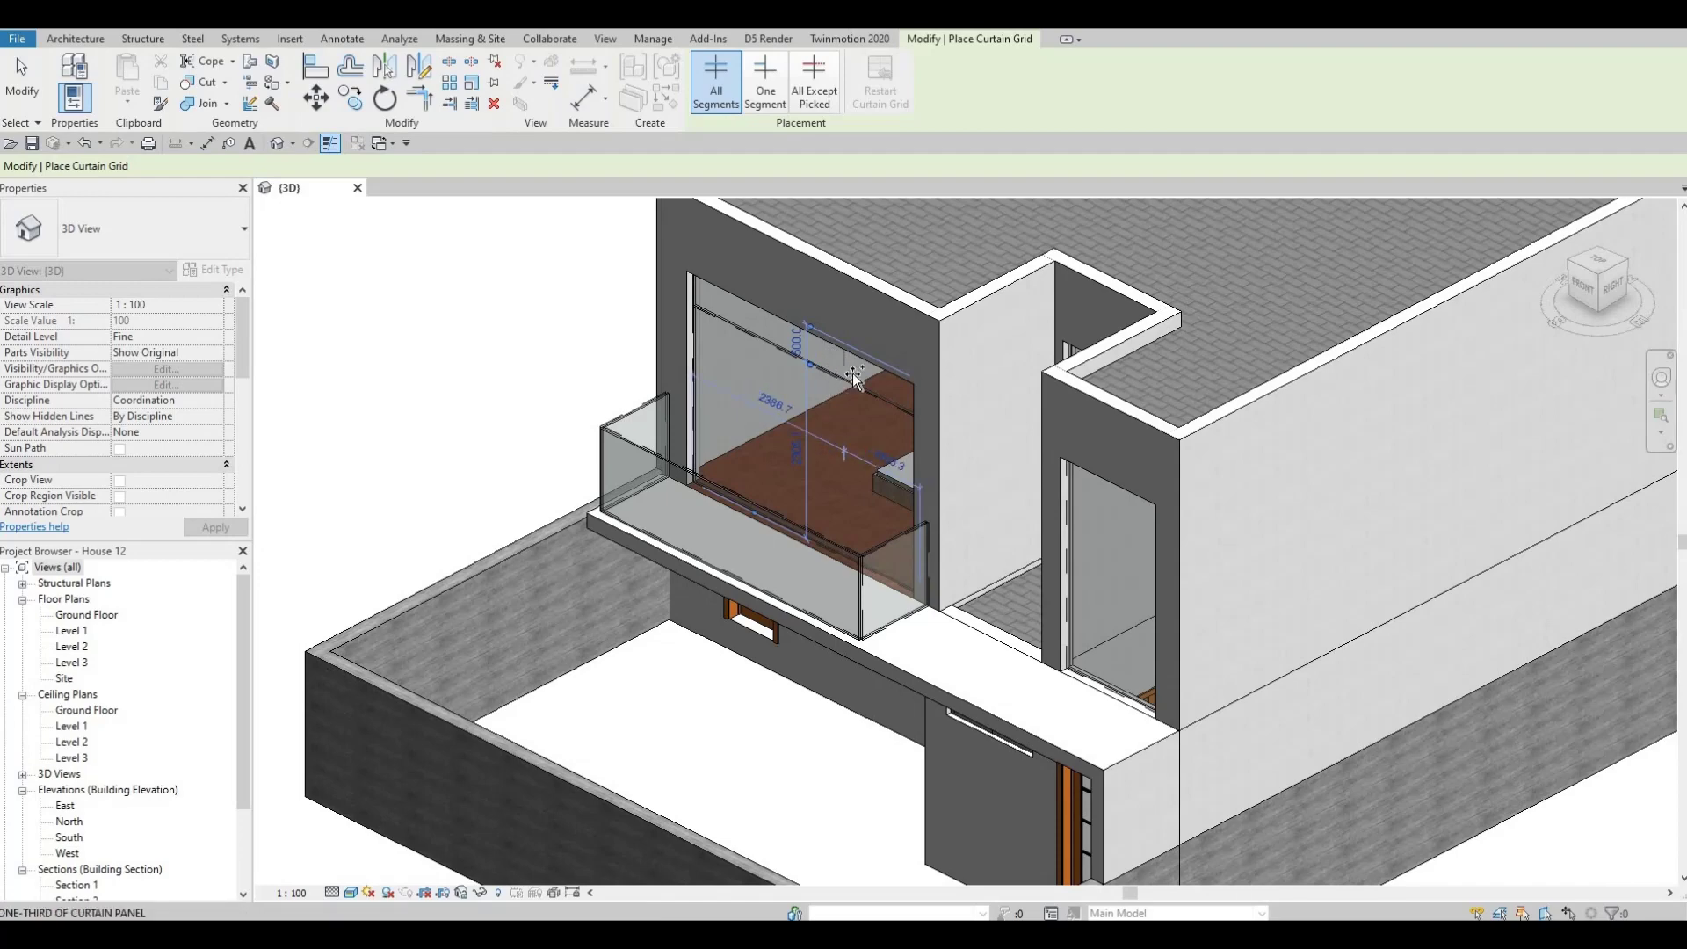
left_click(852, 372)
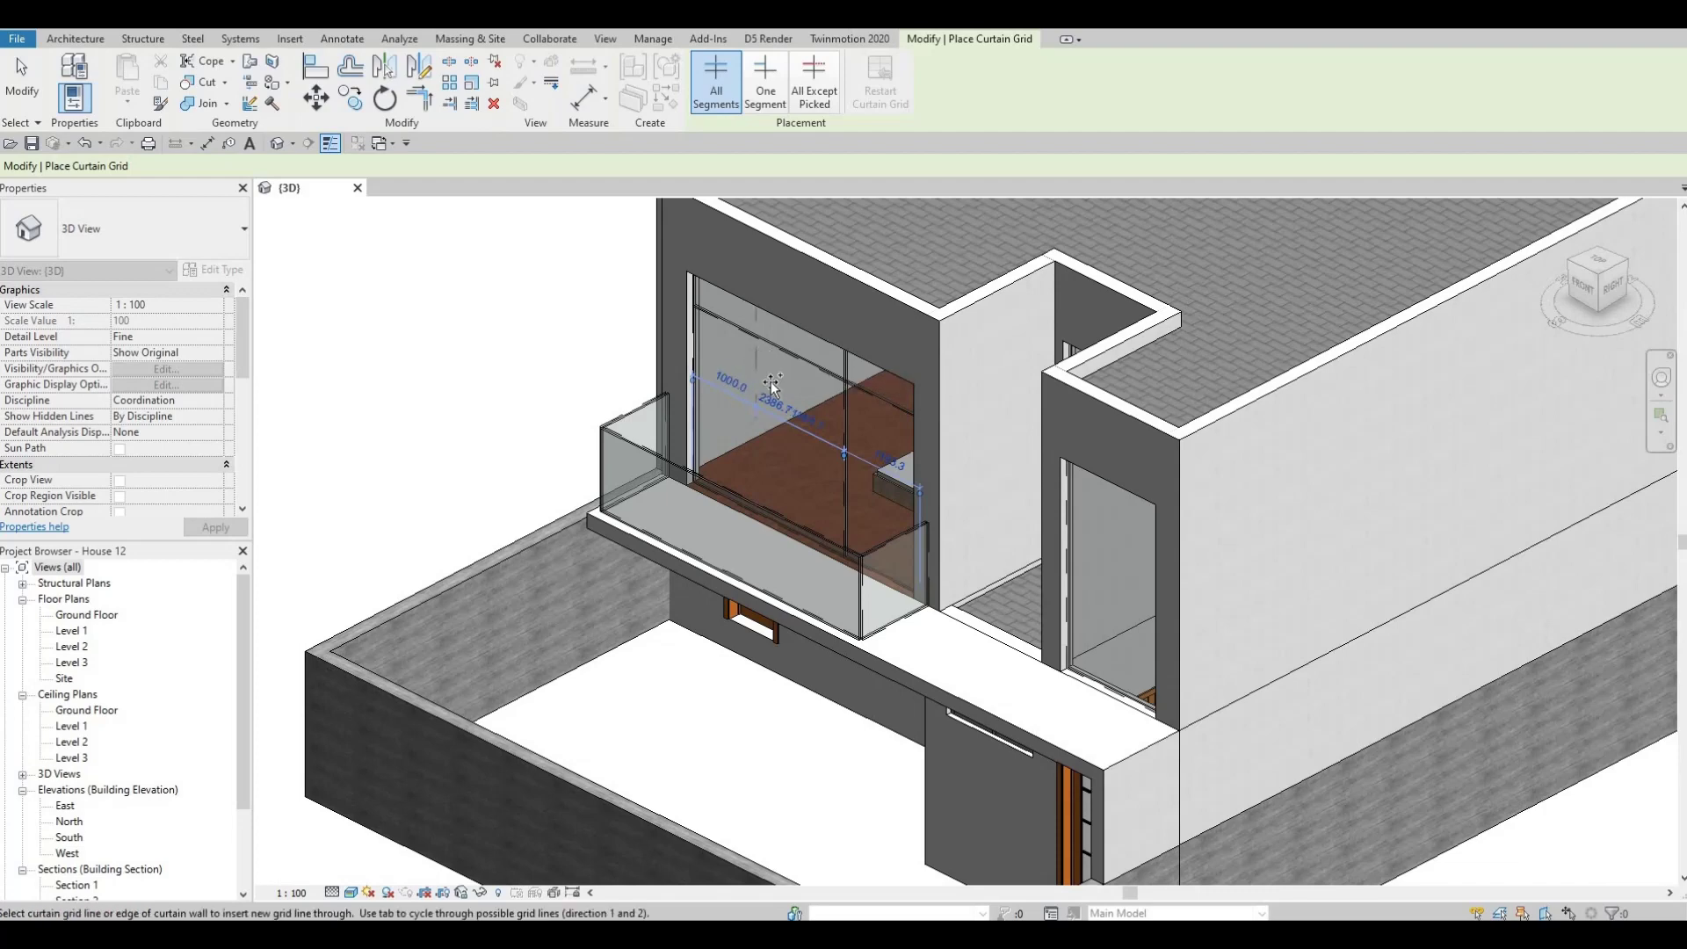
Delete the vertical grid line 1193.3 mm from the front balcony curtain wall's far edge.
key("Escape")
middle_click_drag(966, 475, 1057, 456, "shift")
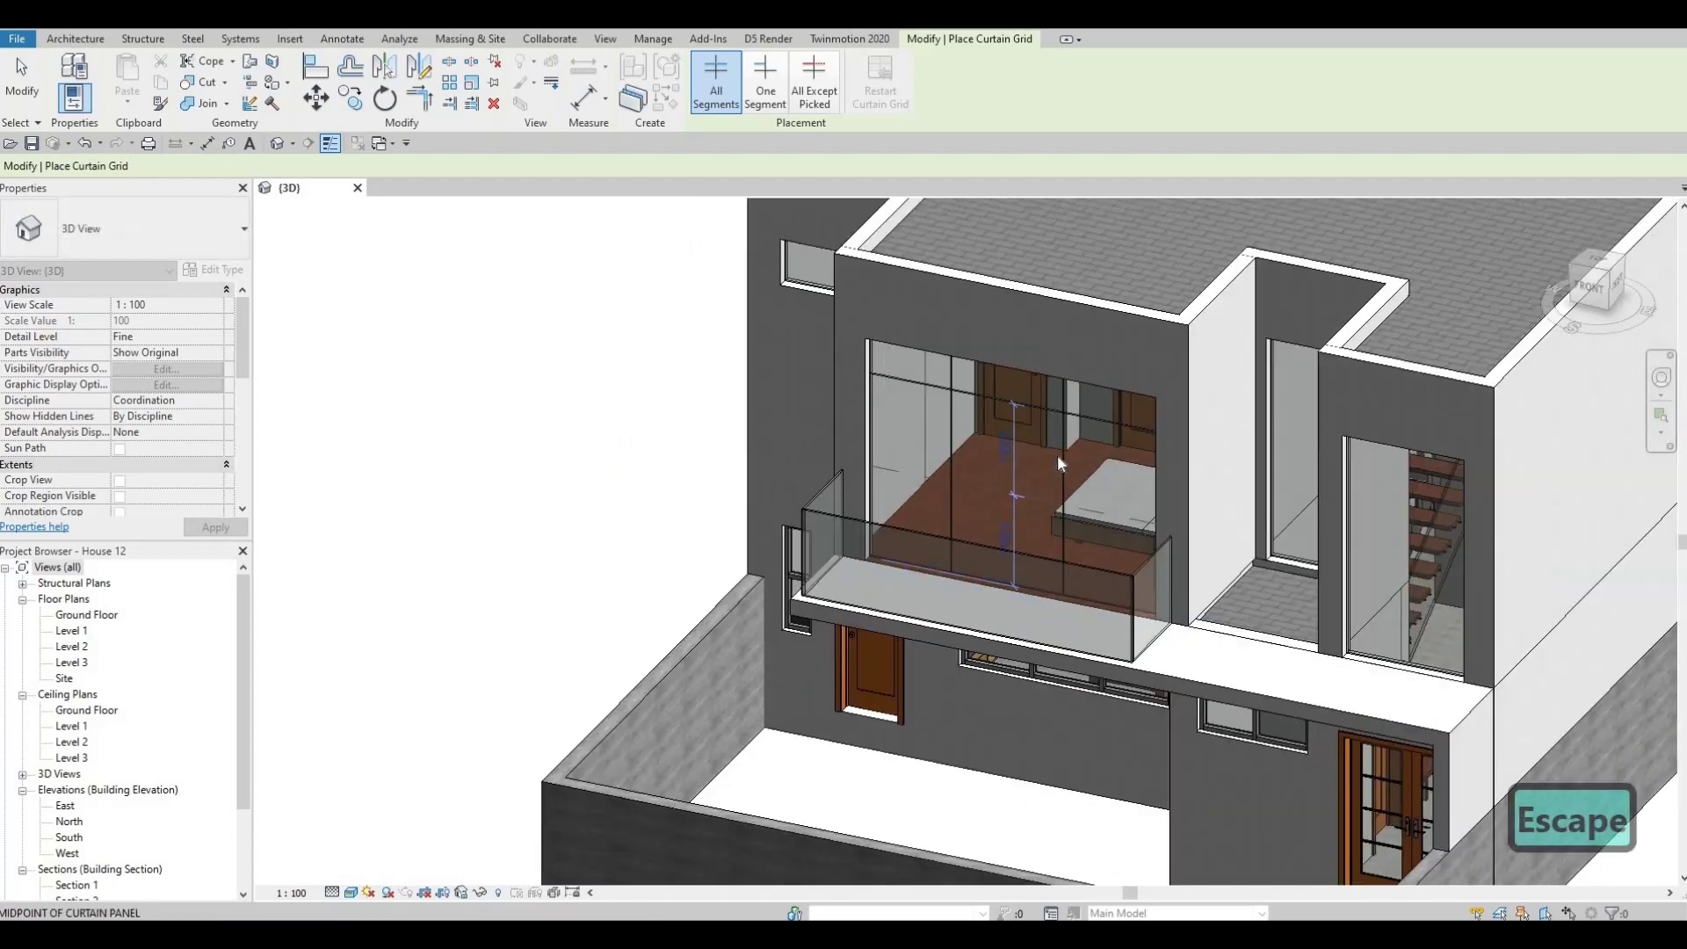
key("Escape")
left_click(1060, 454)
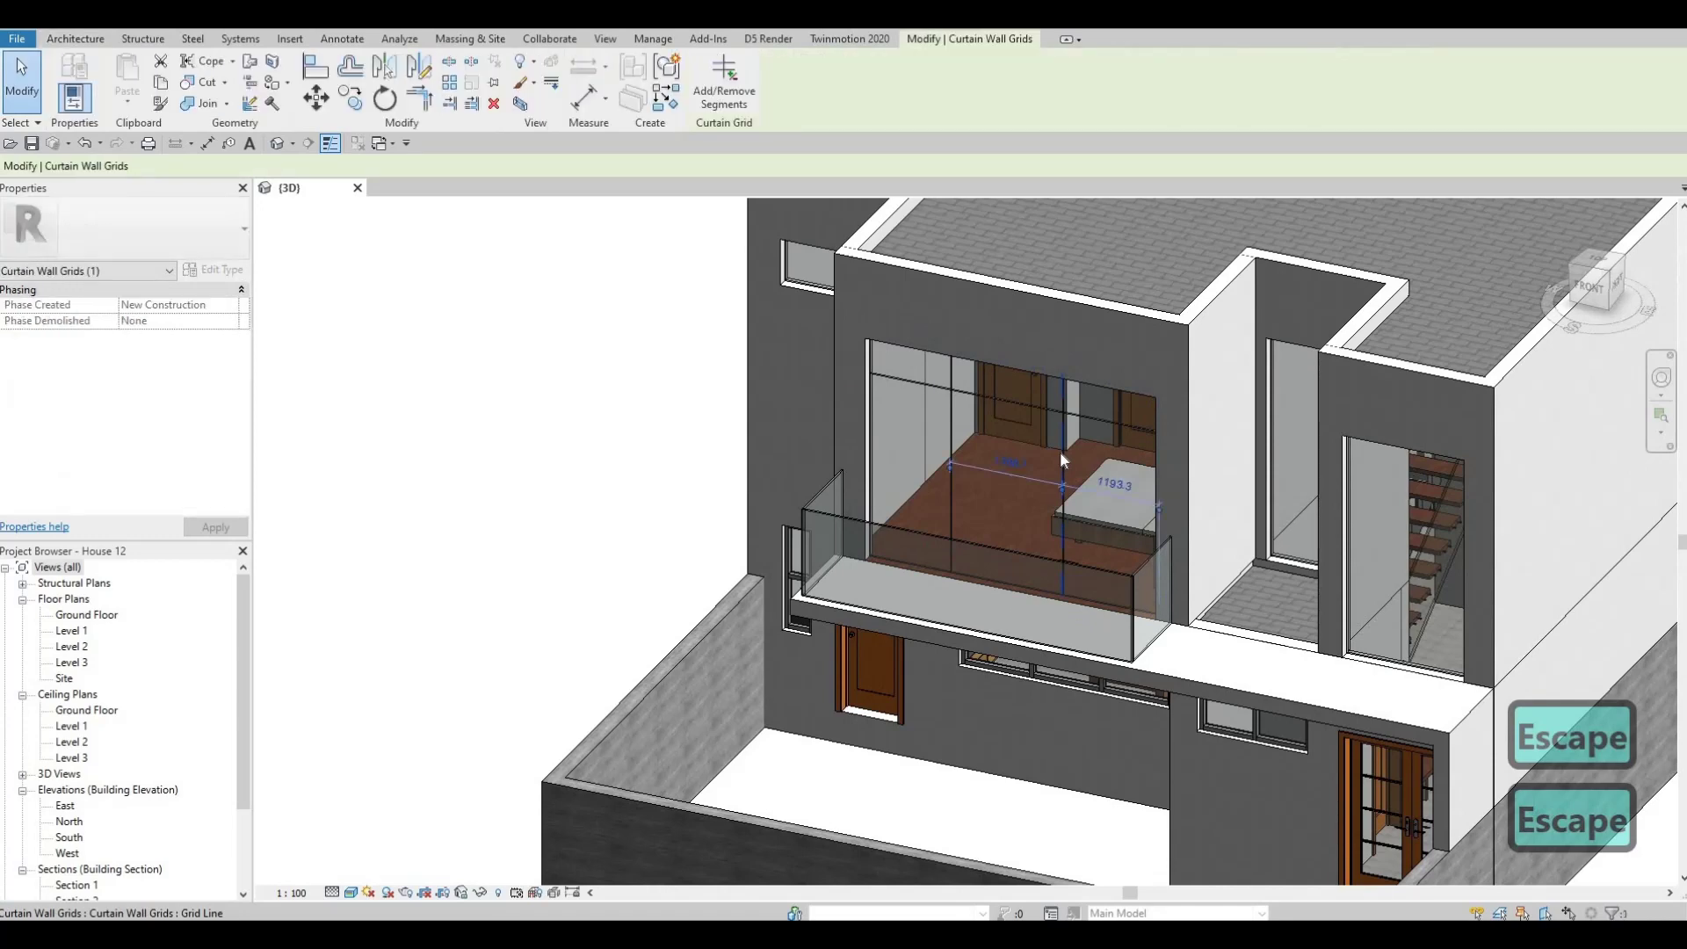
key("Delete")
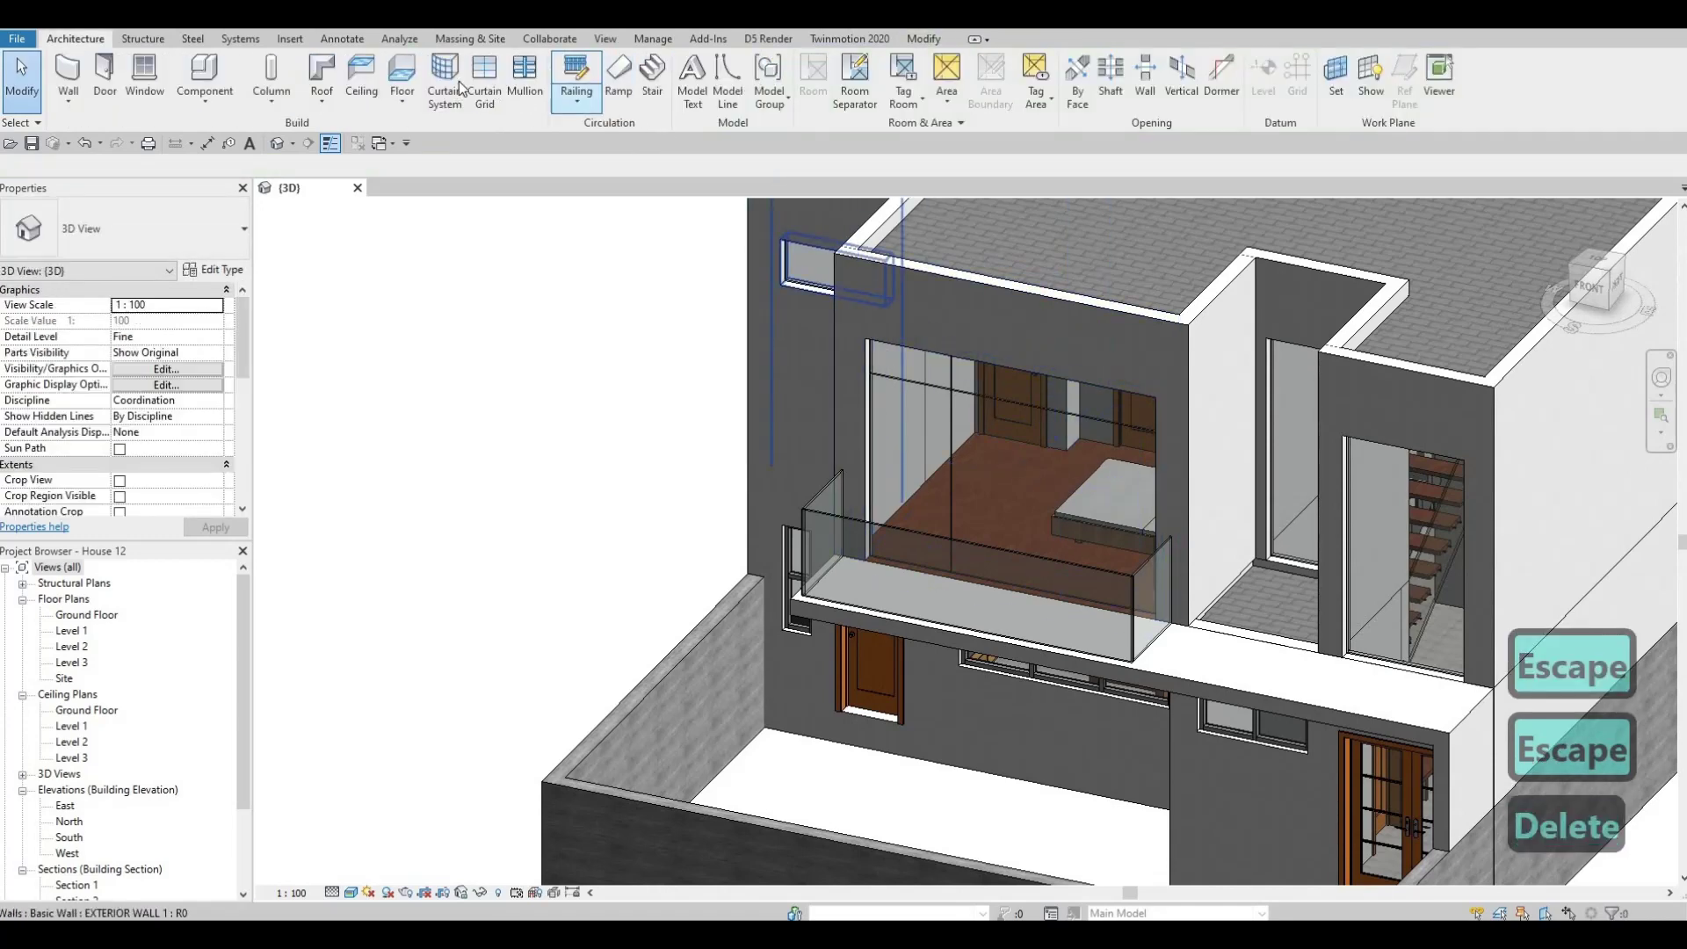
Place a vertical curtain grid line at the midpoint of the balcony window's wider panel, splitting it into two 1290 mm parts.
left_click(484, 79)
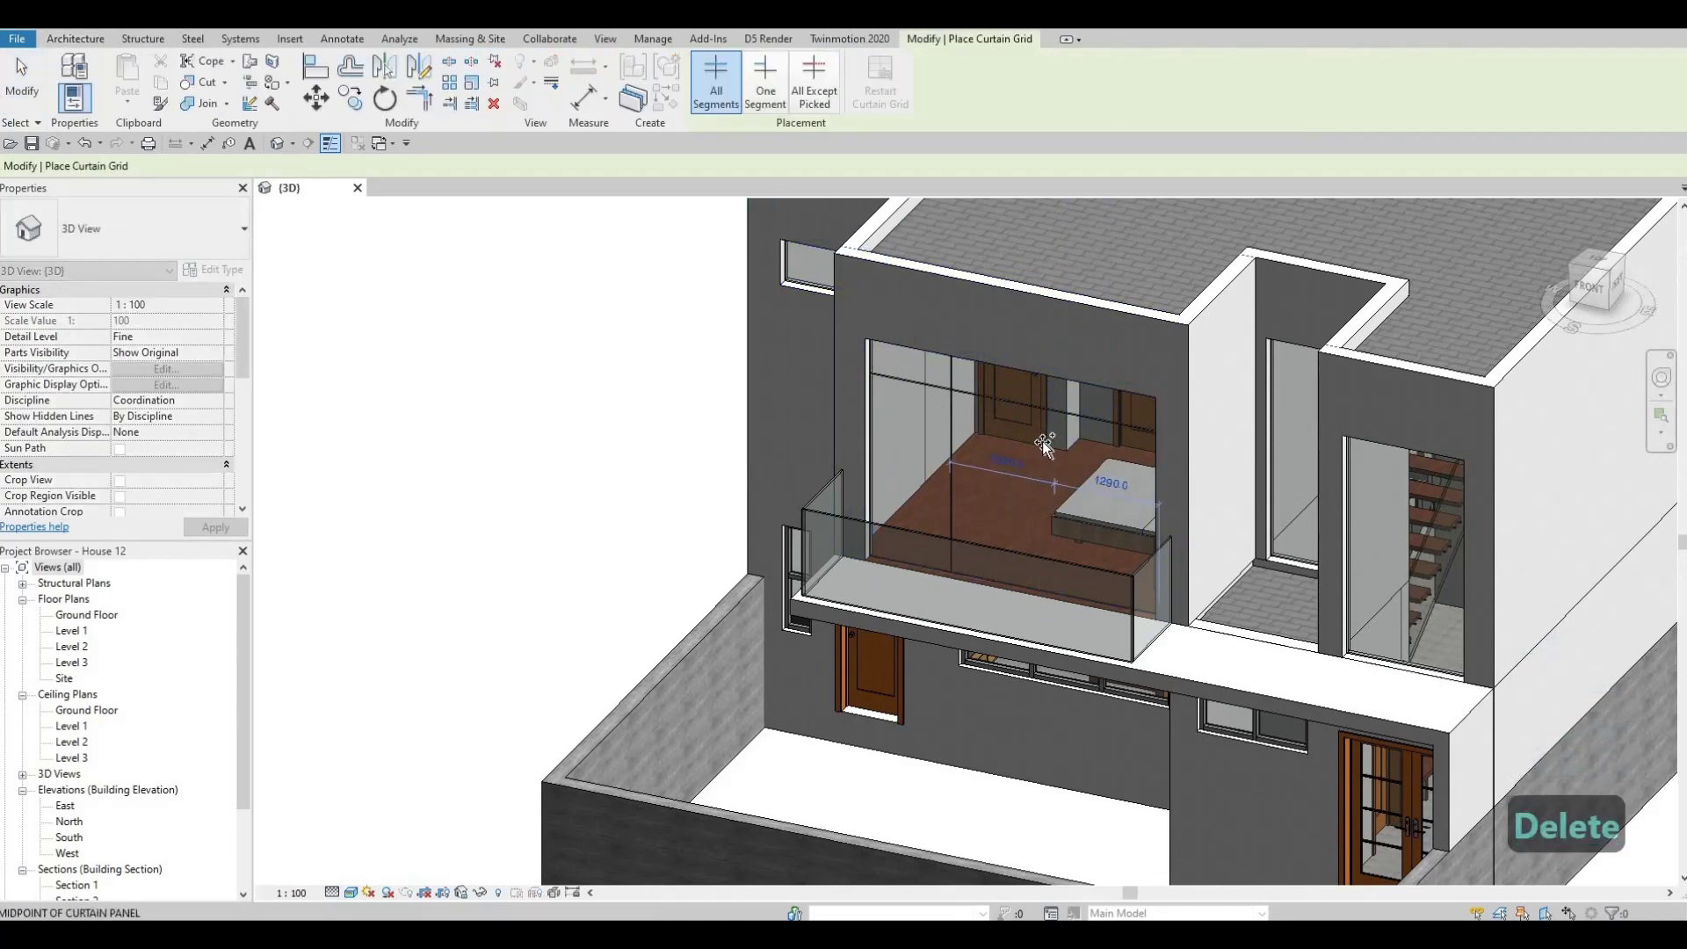
middle_click_drag(1009, 514, 981, 513, "shift")
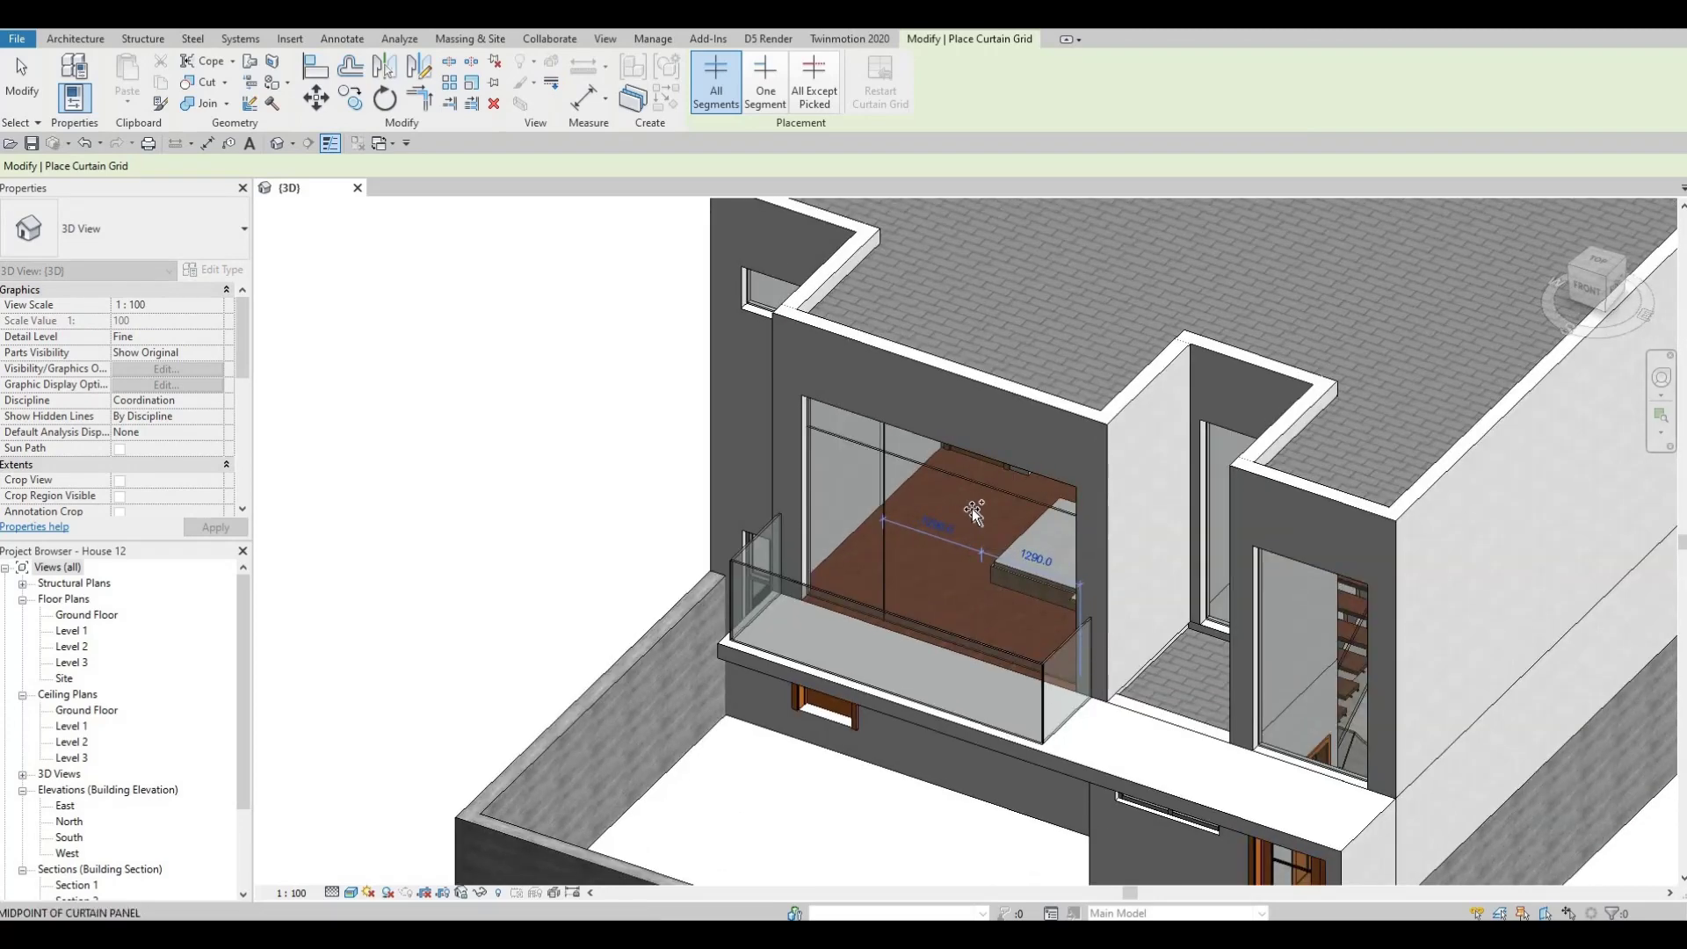
middle_click_drag(1047, 482, 870, 527, "shift")
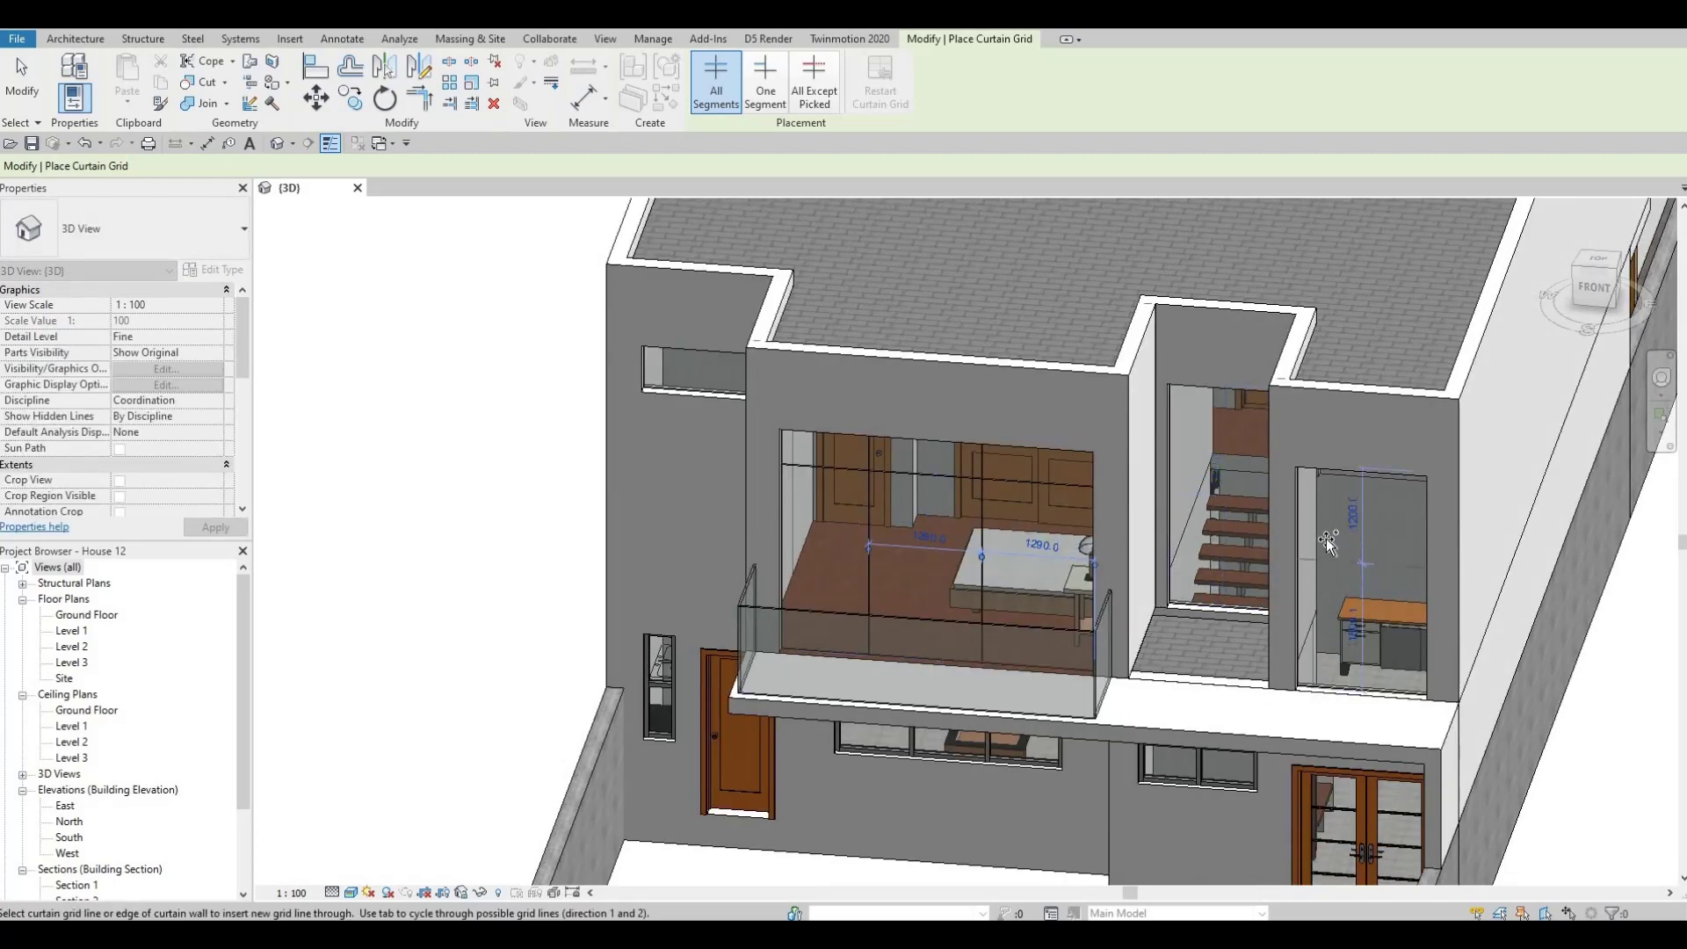
Divide the tall outer front window on the upper floor into thirds with two horizontal curtain grid lines.
middle_click_drag(1367, 488, 1330, 488, "shift")
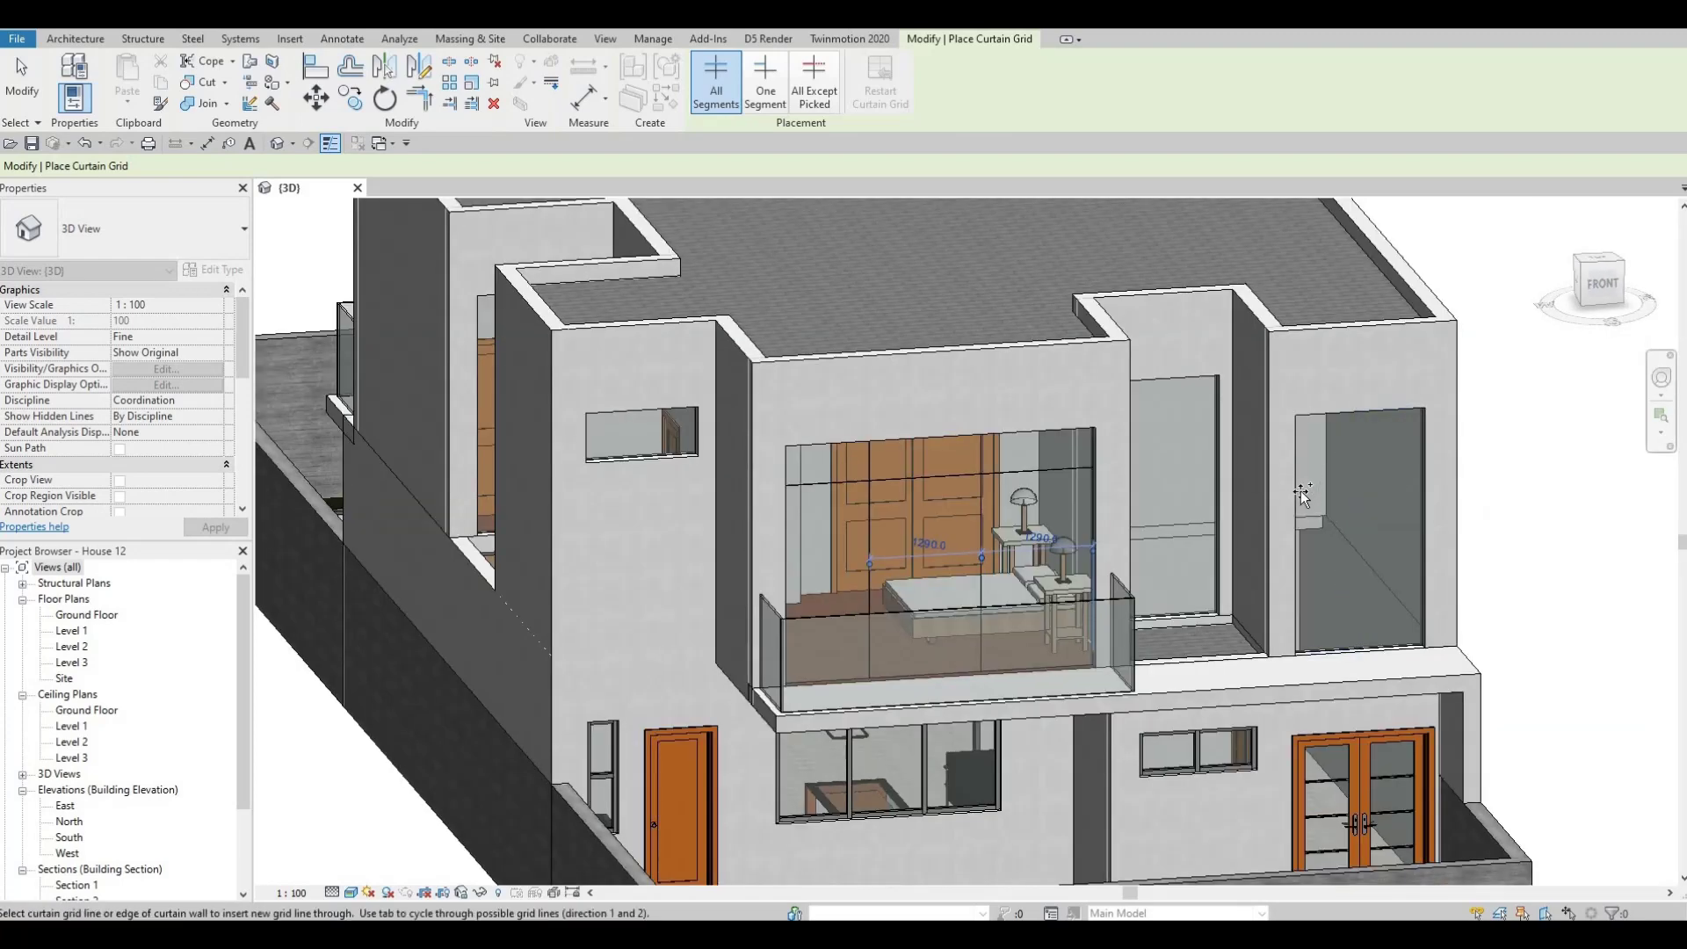
left_click(1310, 591)
left_click(1387, 576)
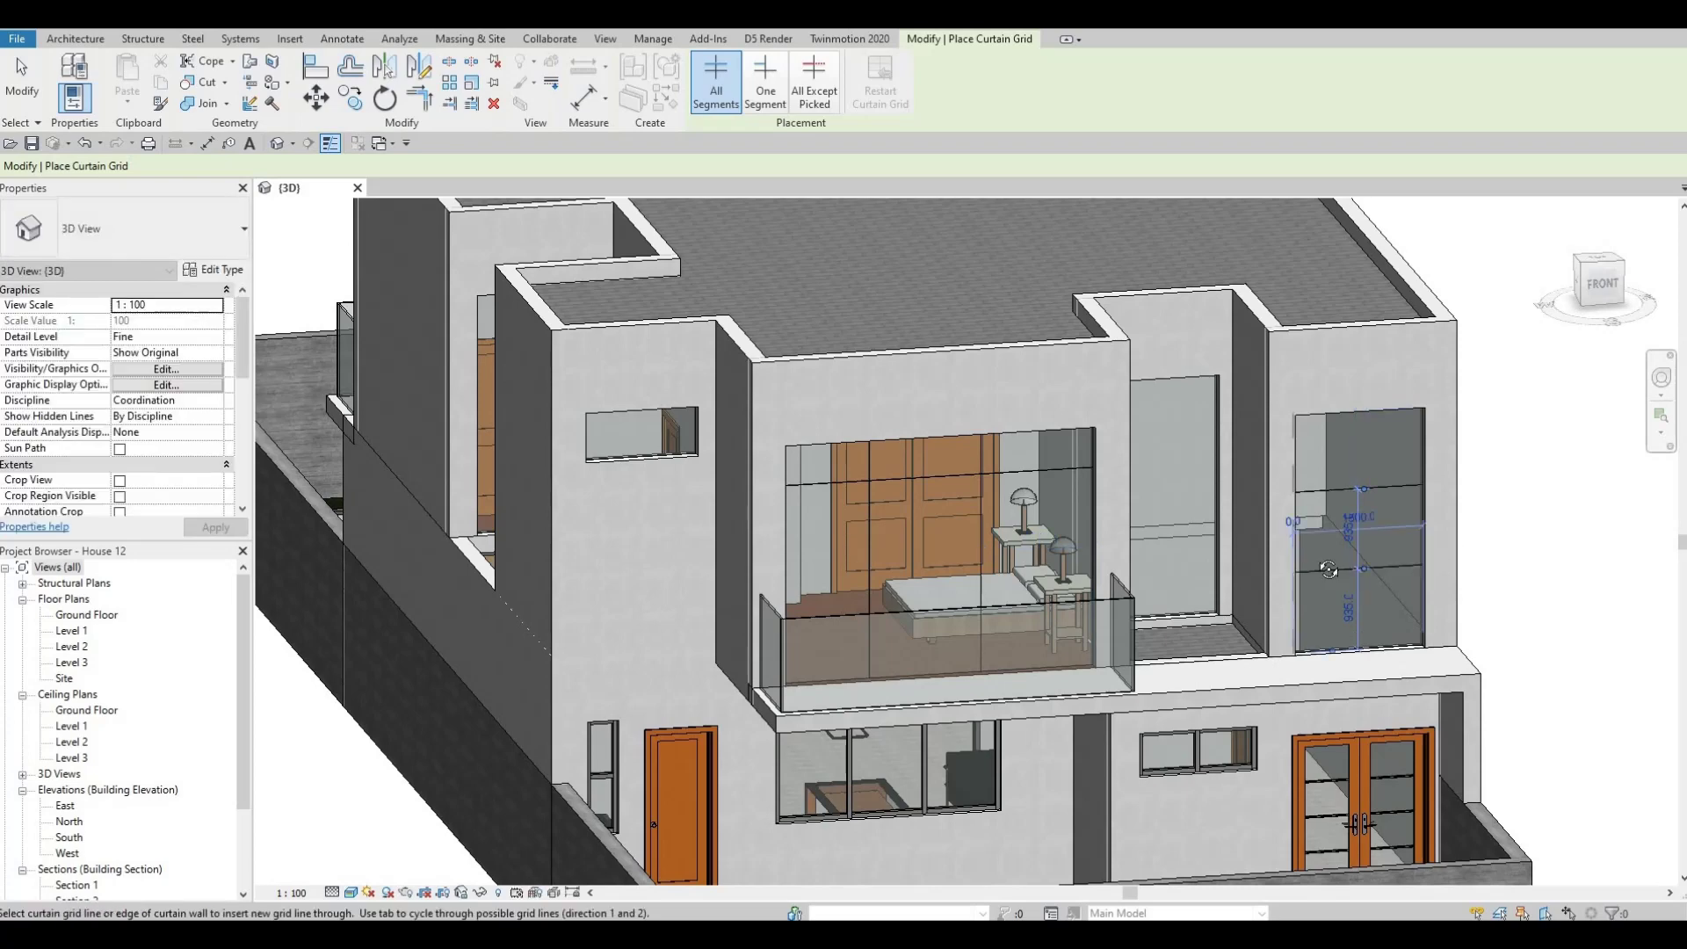
Divide the recessed middle front window into thirds with two horizontal grid lines, the first 935 mm below its top.
middle_click_drag(1271, 517, 1249, 510, "shift")
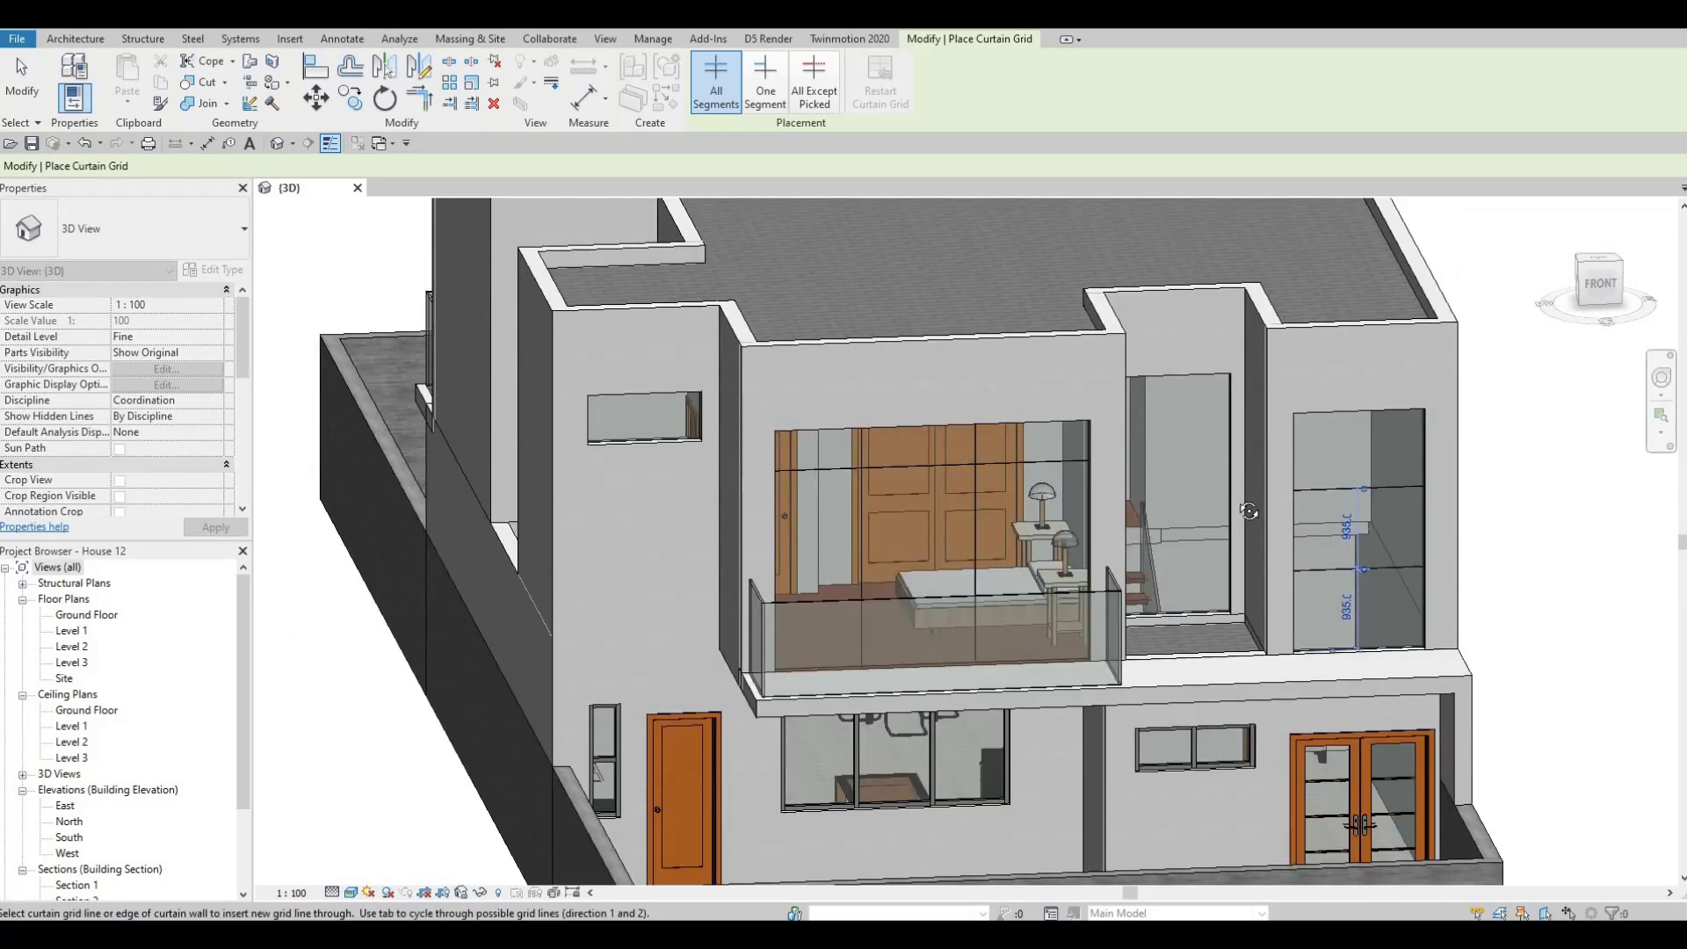
middle_click_drag(1215, 450, 1229, 439, "shift")
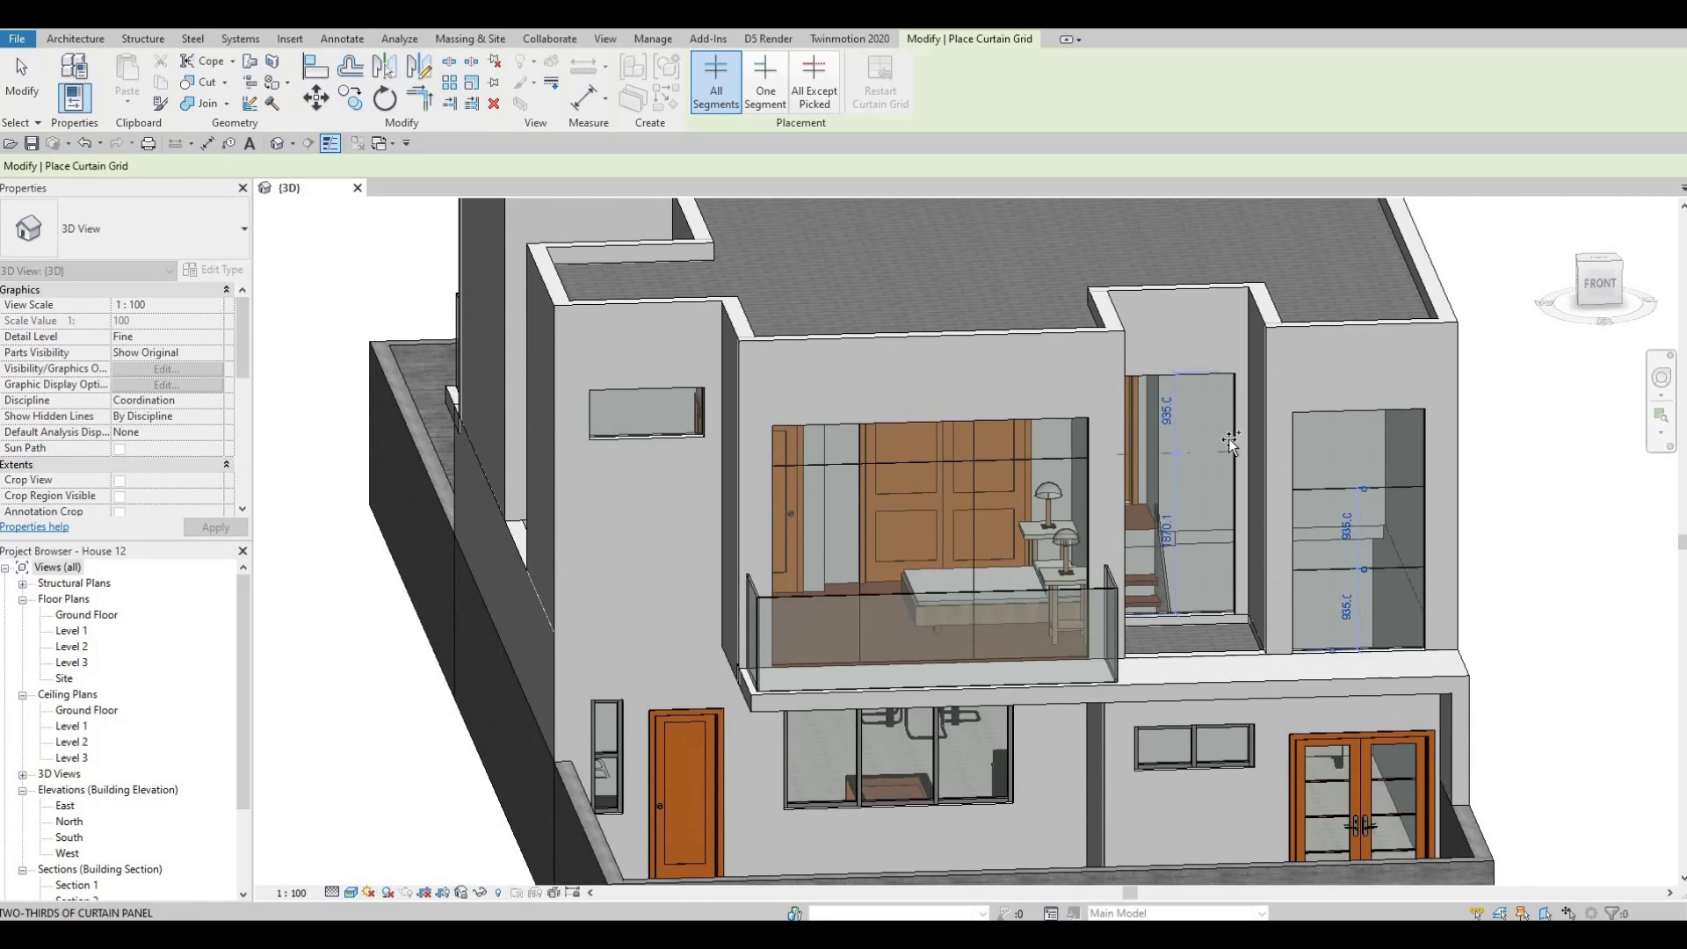
left_click(1230, 441)
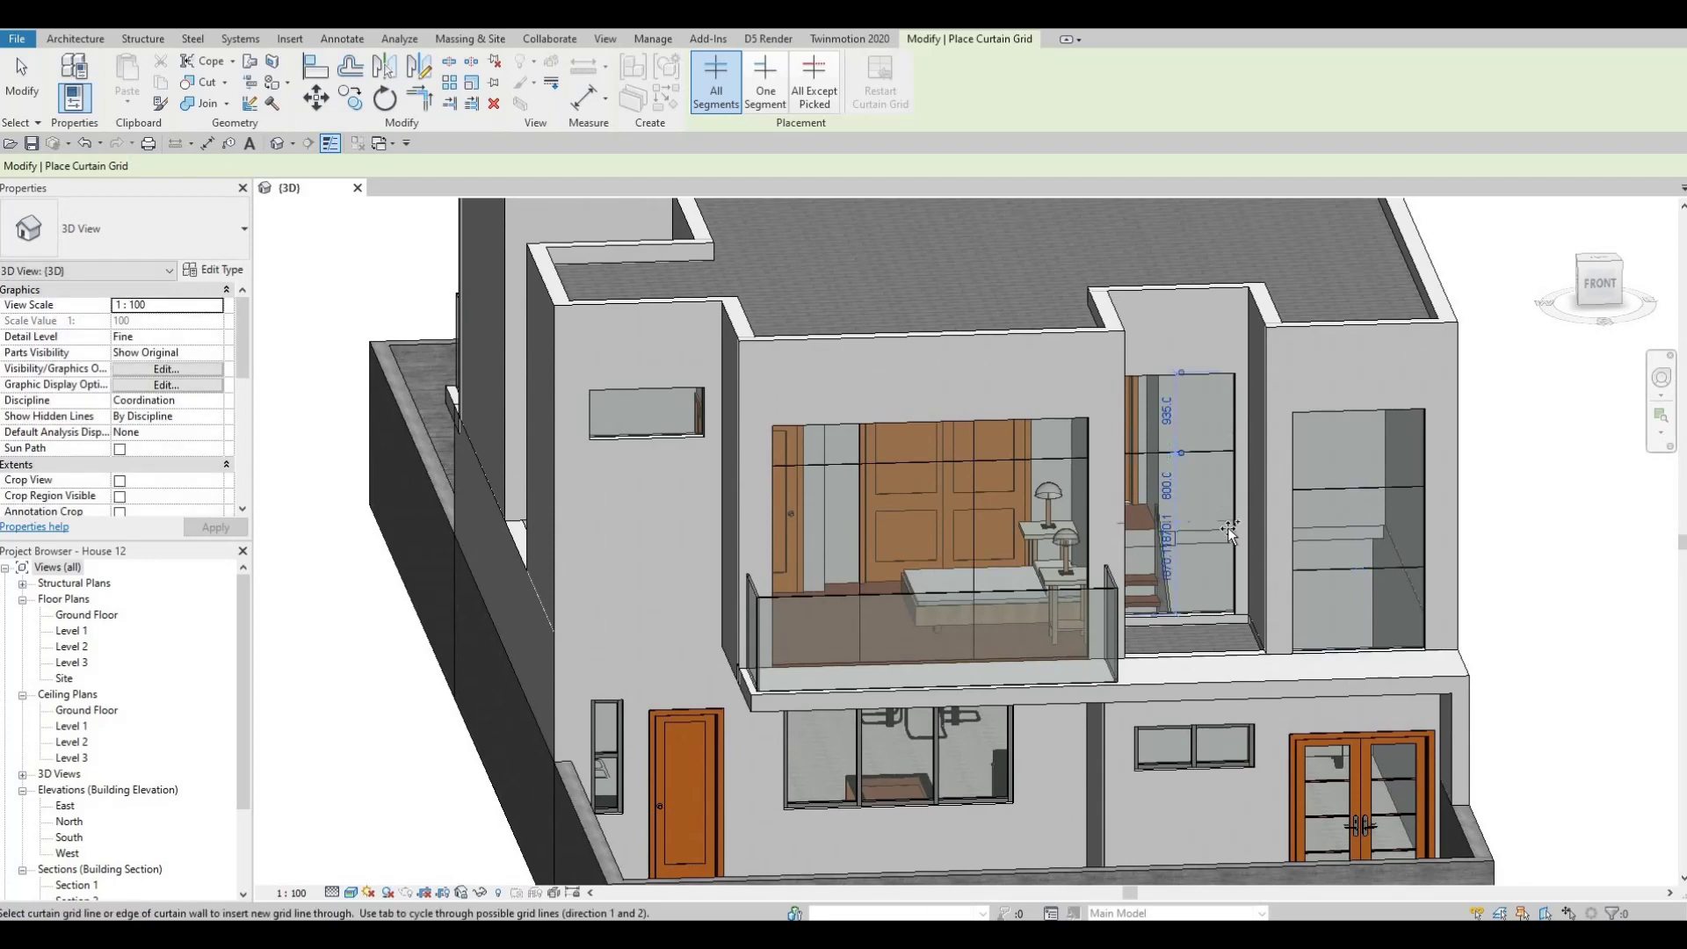
middle_click_drag(1230, 551, 1267, 561, "shift")
key("Escape")
key("Escape")
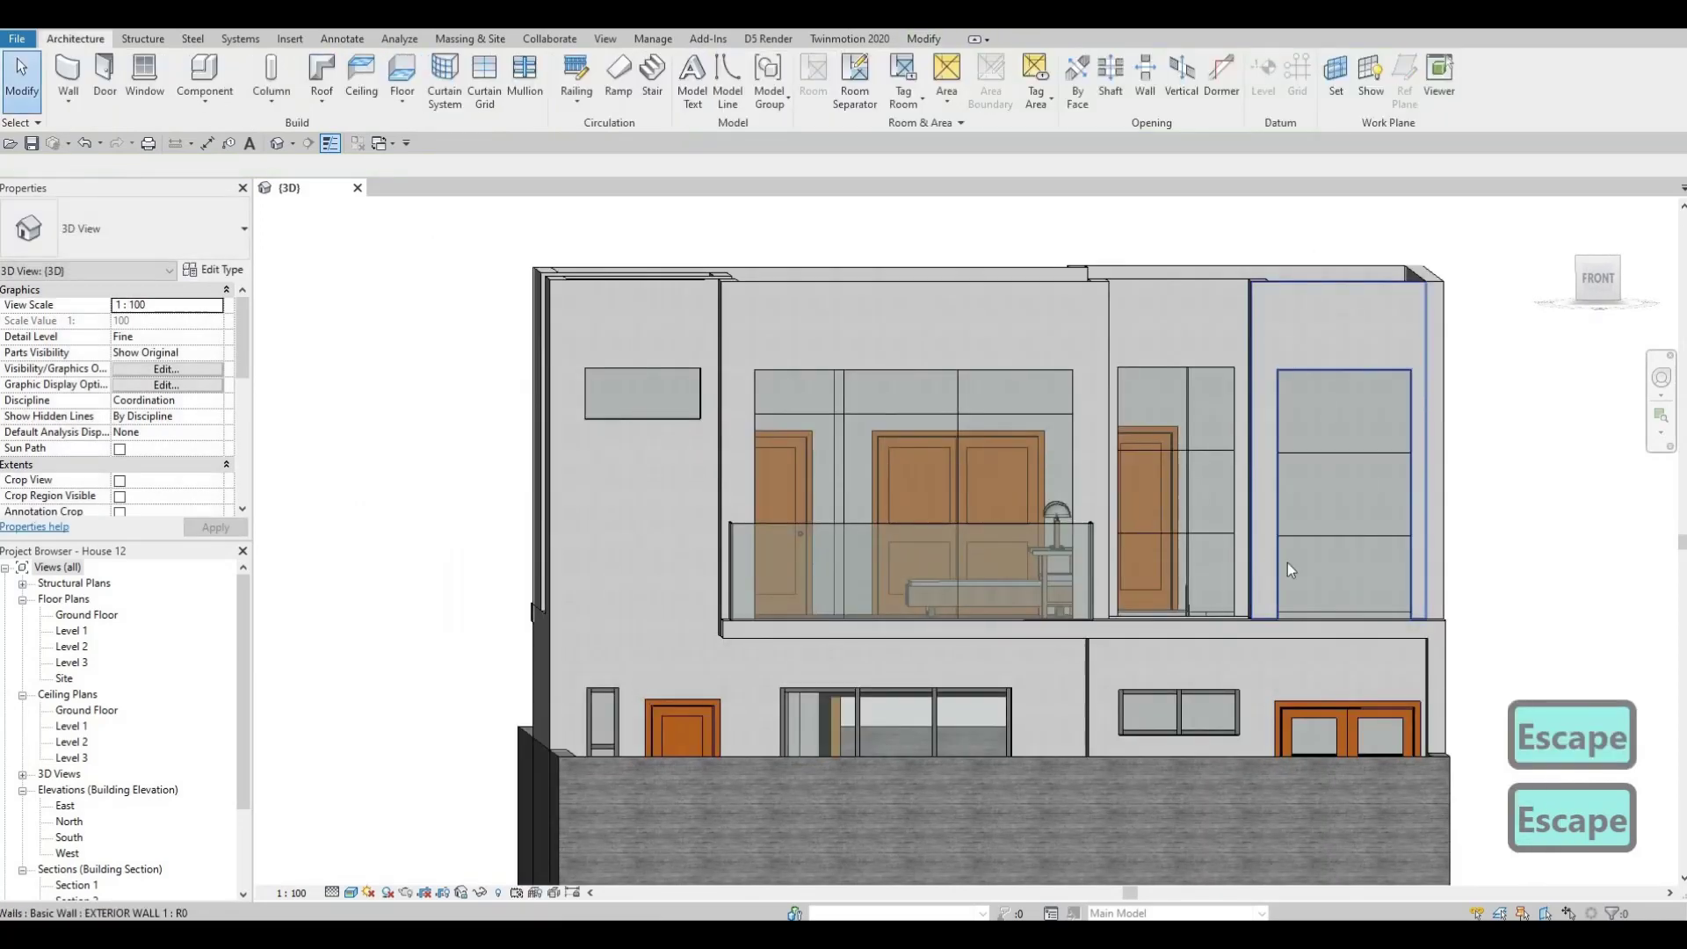
Align the recessed middle window's two horizontal grid lines with those of the neighbouring tall outer window.
key("a")
key("l")
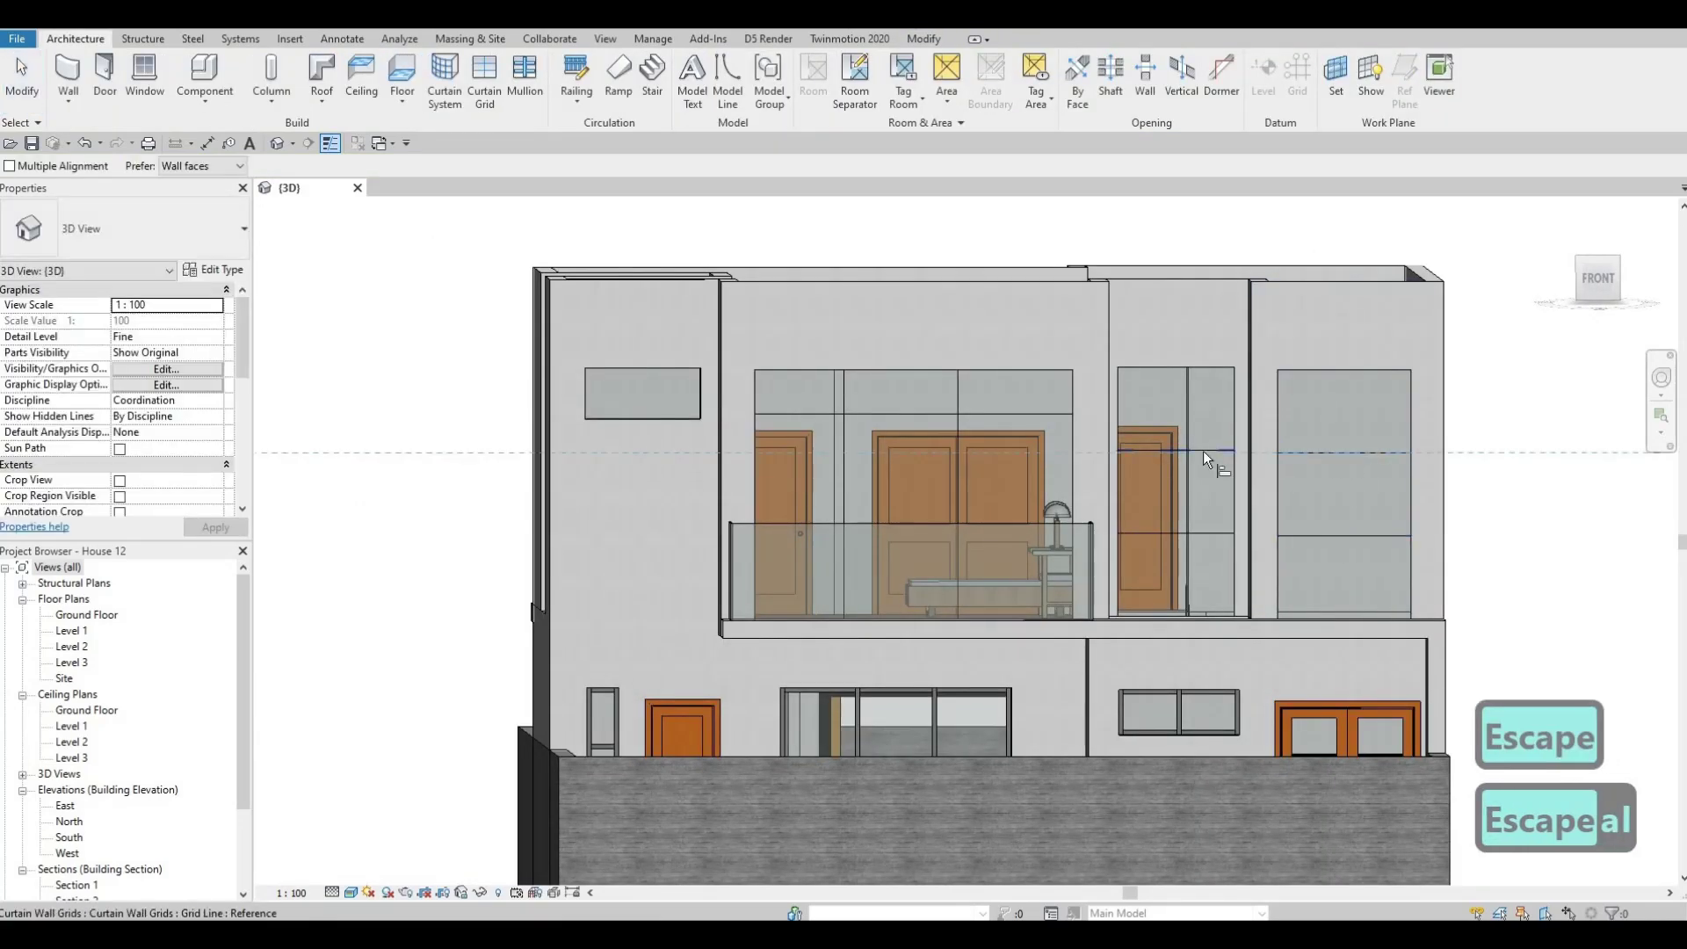
left_click(1204, 448)
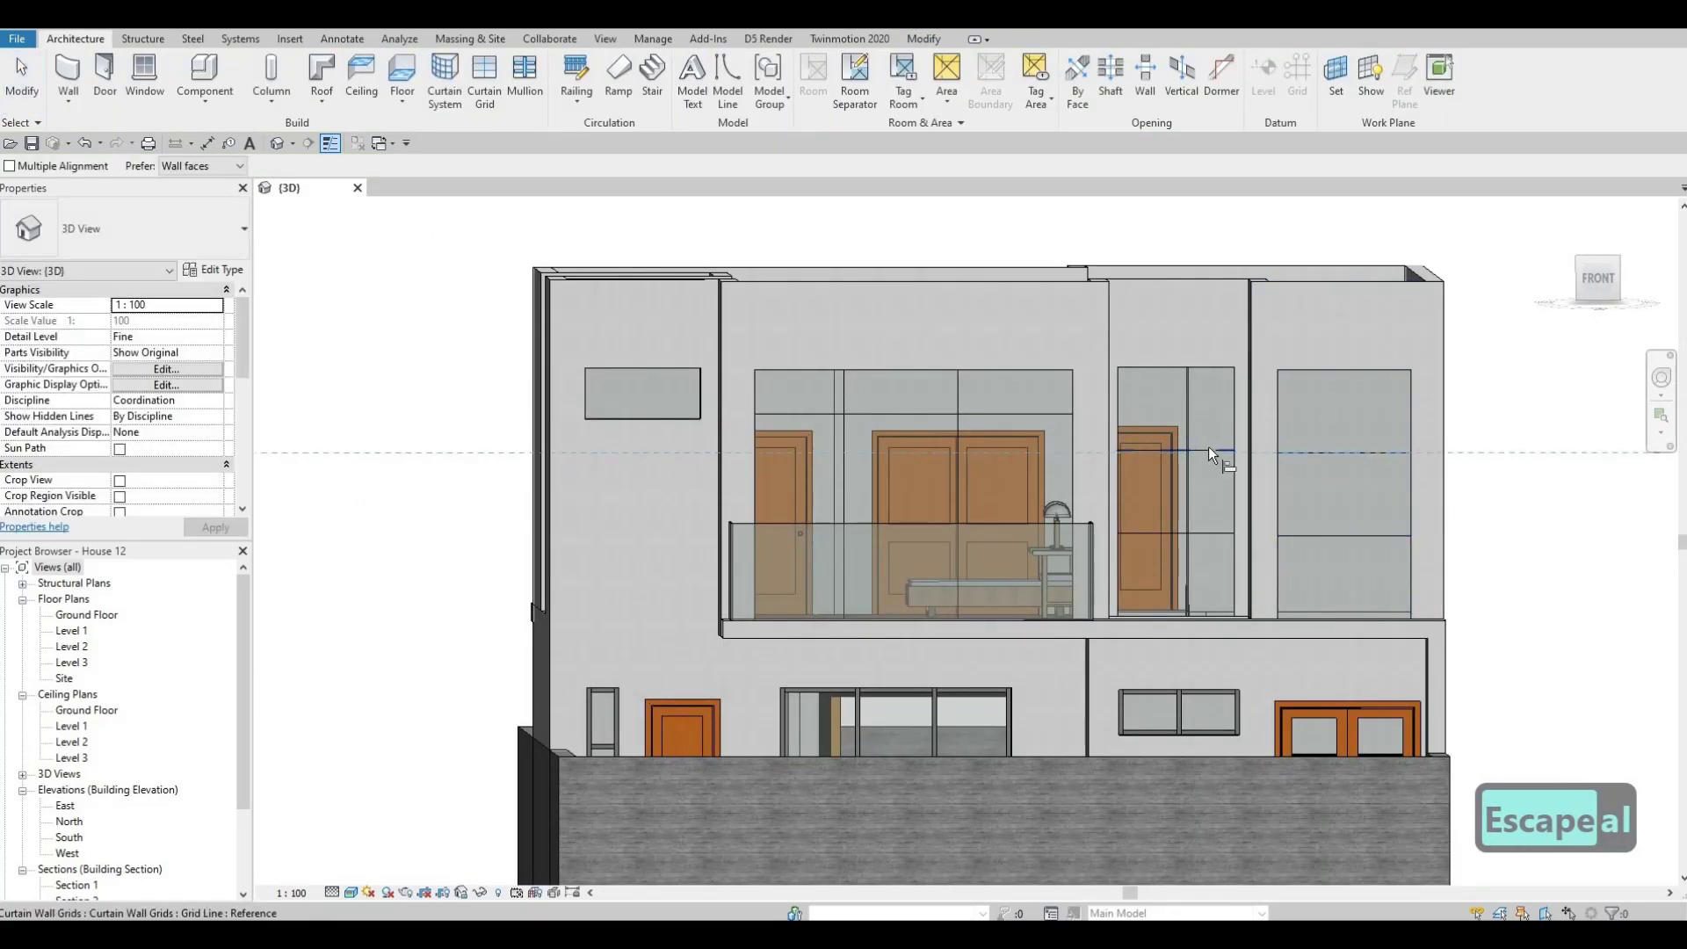
left_click(1338, 537)
left_click(1217, 534)
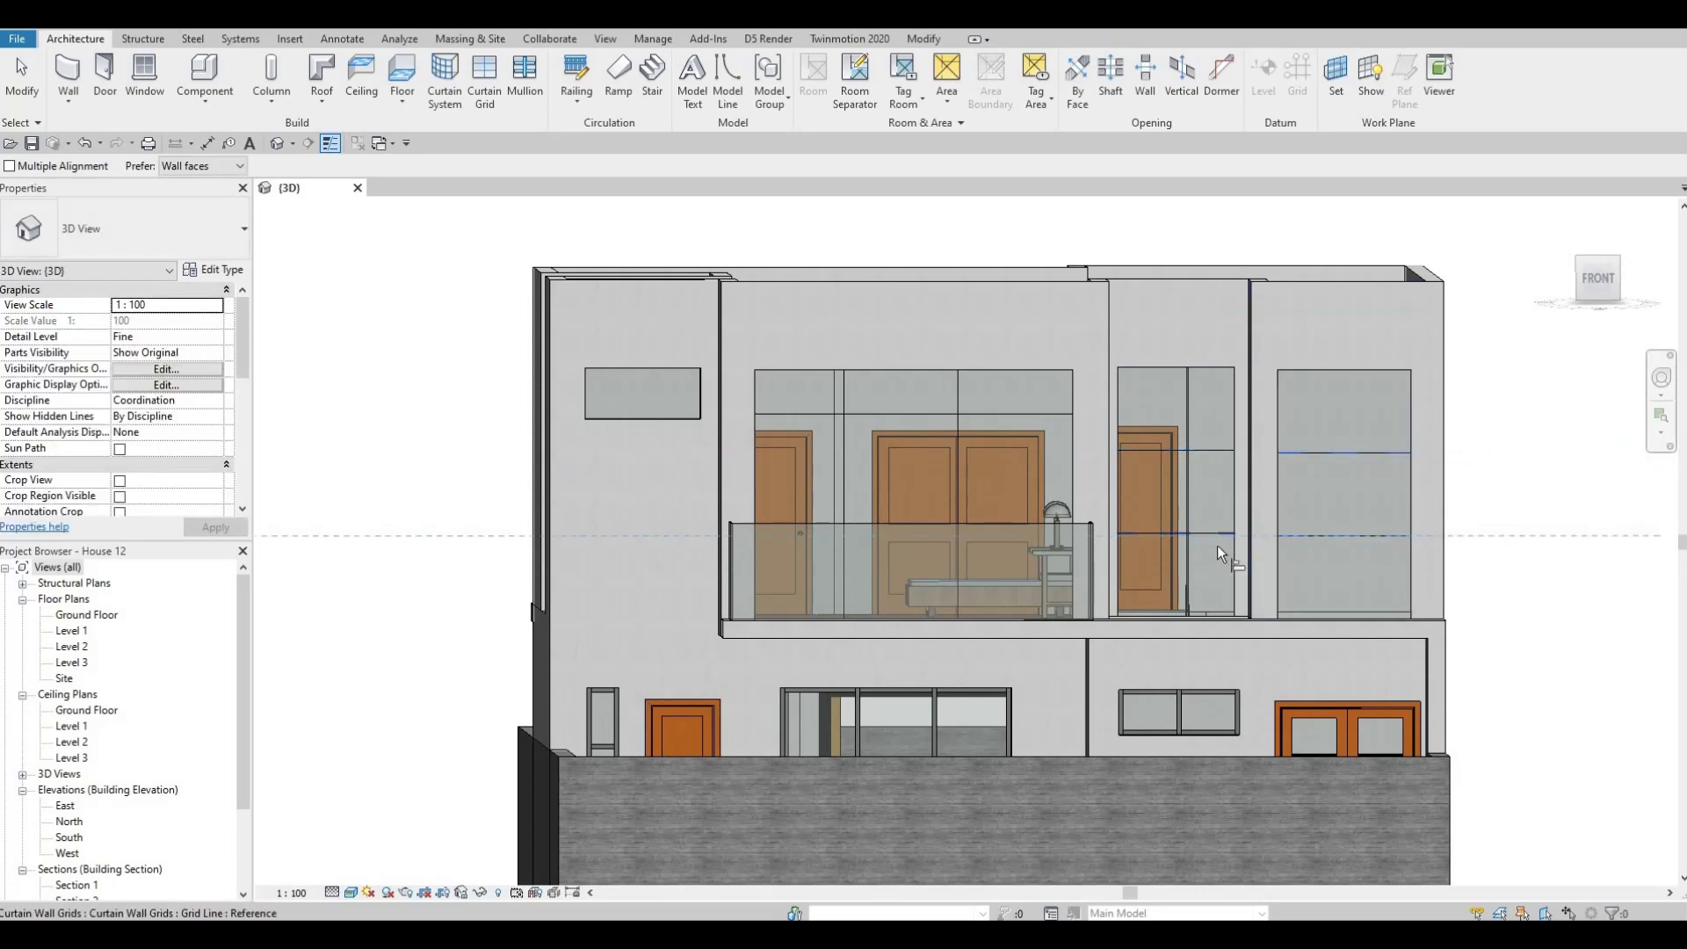
middle_click_drag(1178, 634, 1130, 665, "shift")
key("Escape")
Add a vertical curtain grid line at the midpoint of the small upper front window and of the side recess window.
middle_click_drag(980, 641, 1023, 646, "shift")
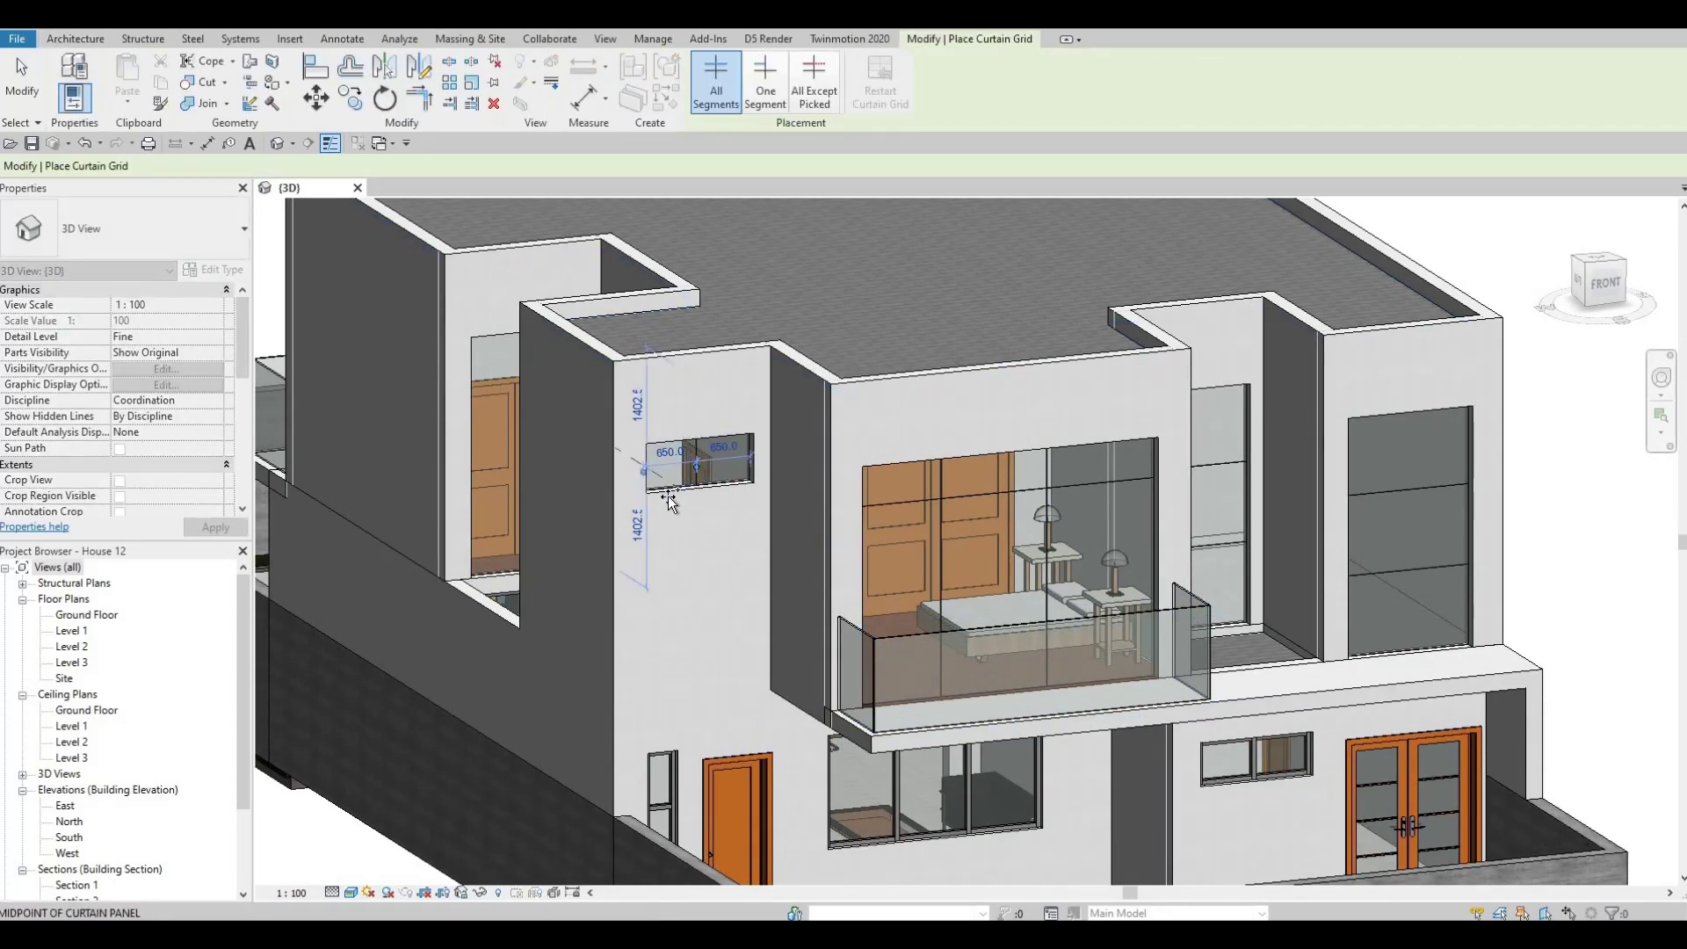
middle_click_drag(714, 516, 860, 437, "shift")
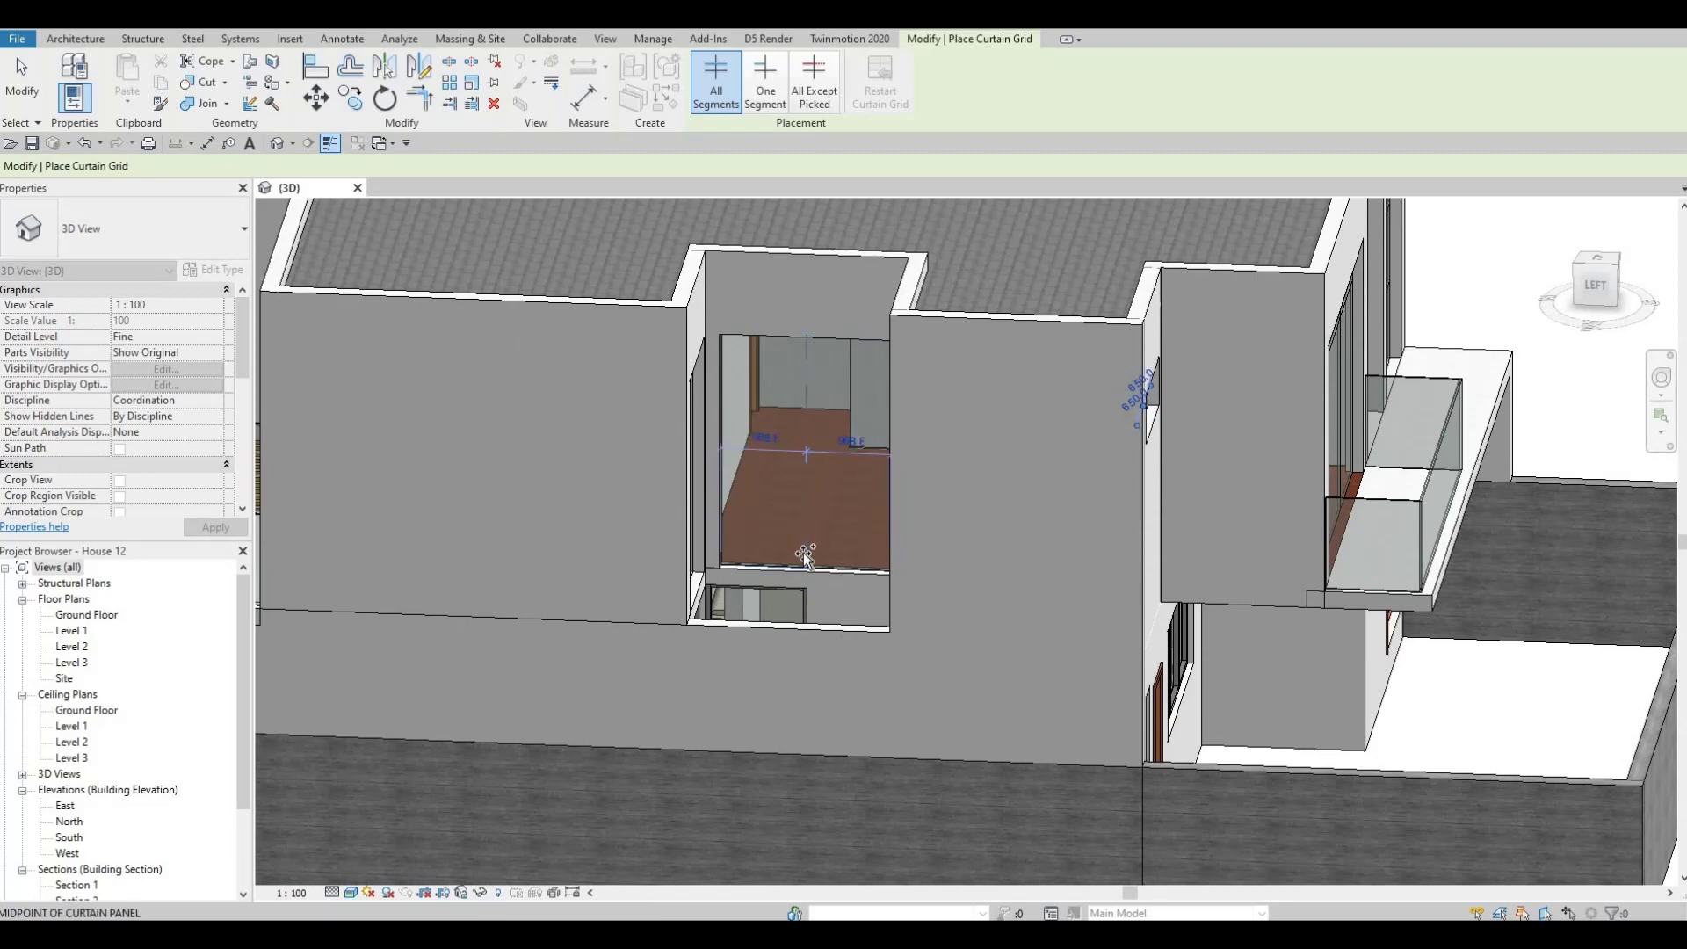
left_click(807, 558)
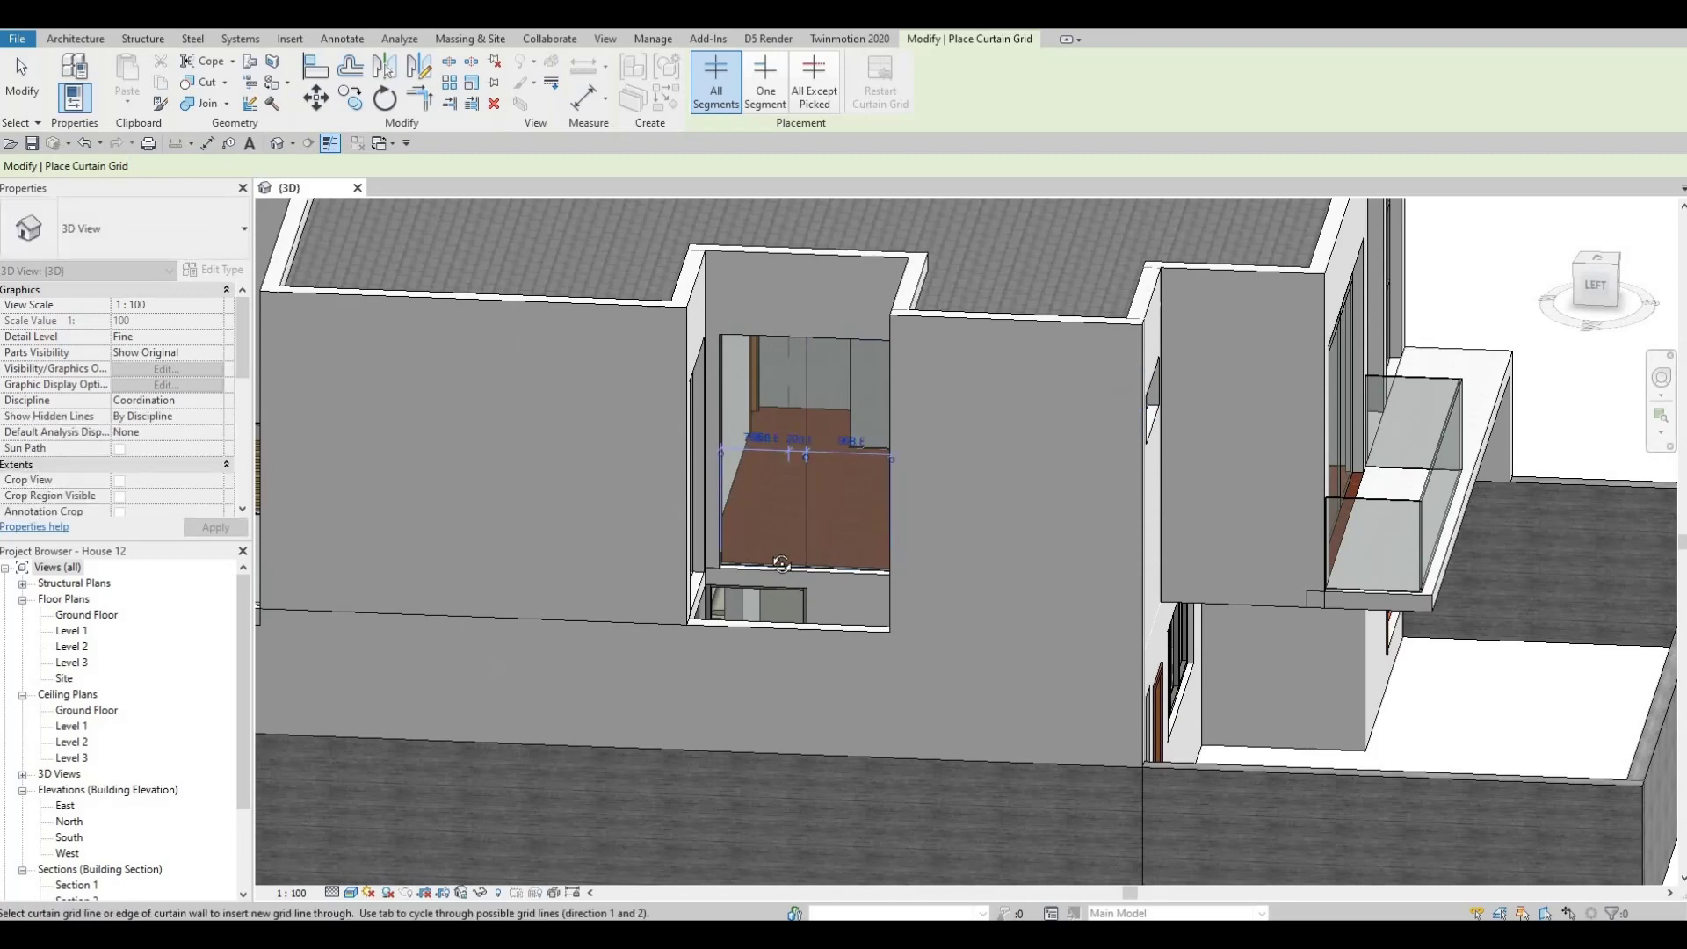
middle_click_drag(826, 479, 648, 528, "shift")
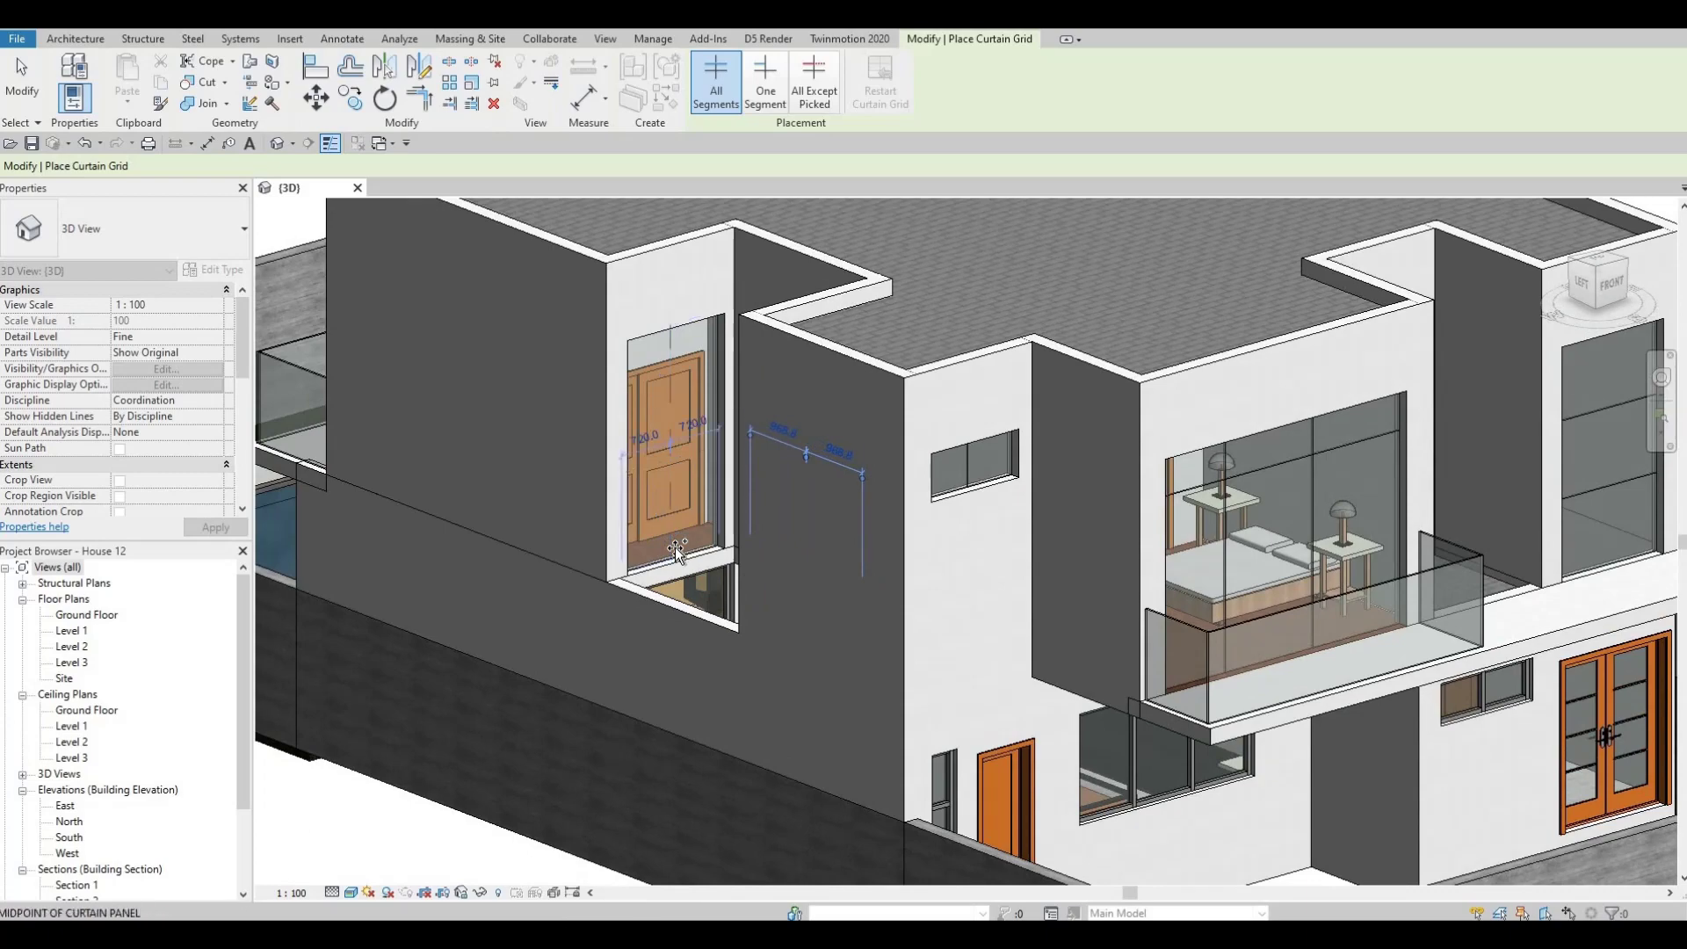
Delete the midpoint grid line and the narrow front-facing curtain wall in the side recess.
middle_click_drag(706, 603, 672, 505, "shift")
key("Escape")
key("Escape")
left_click(671, 504)
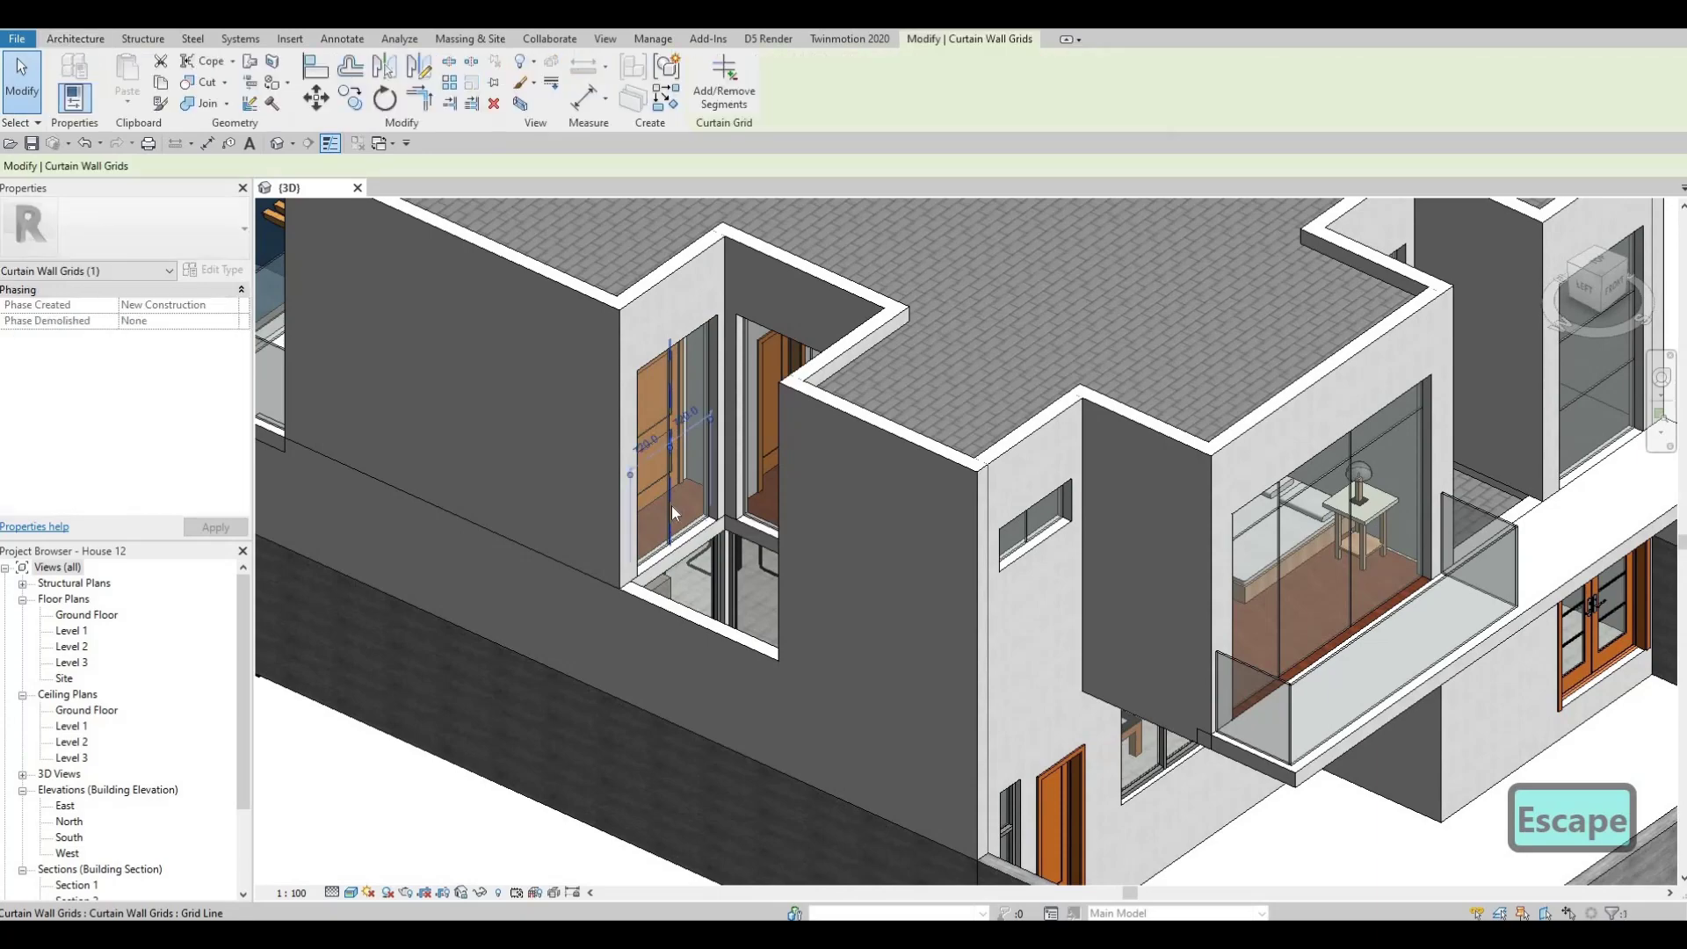
key("Delete")
left_click(680, 545)
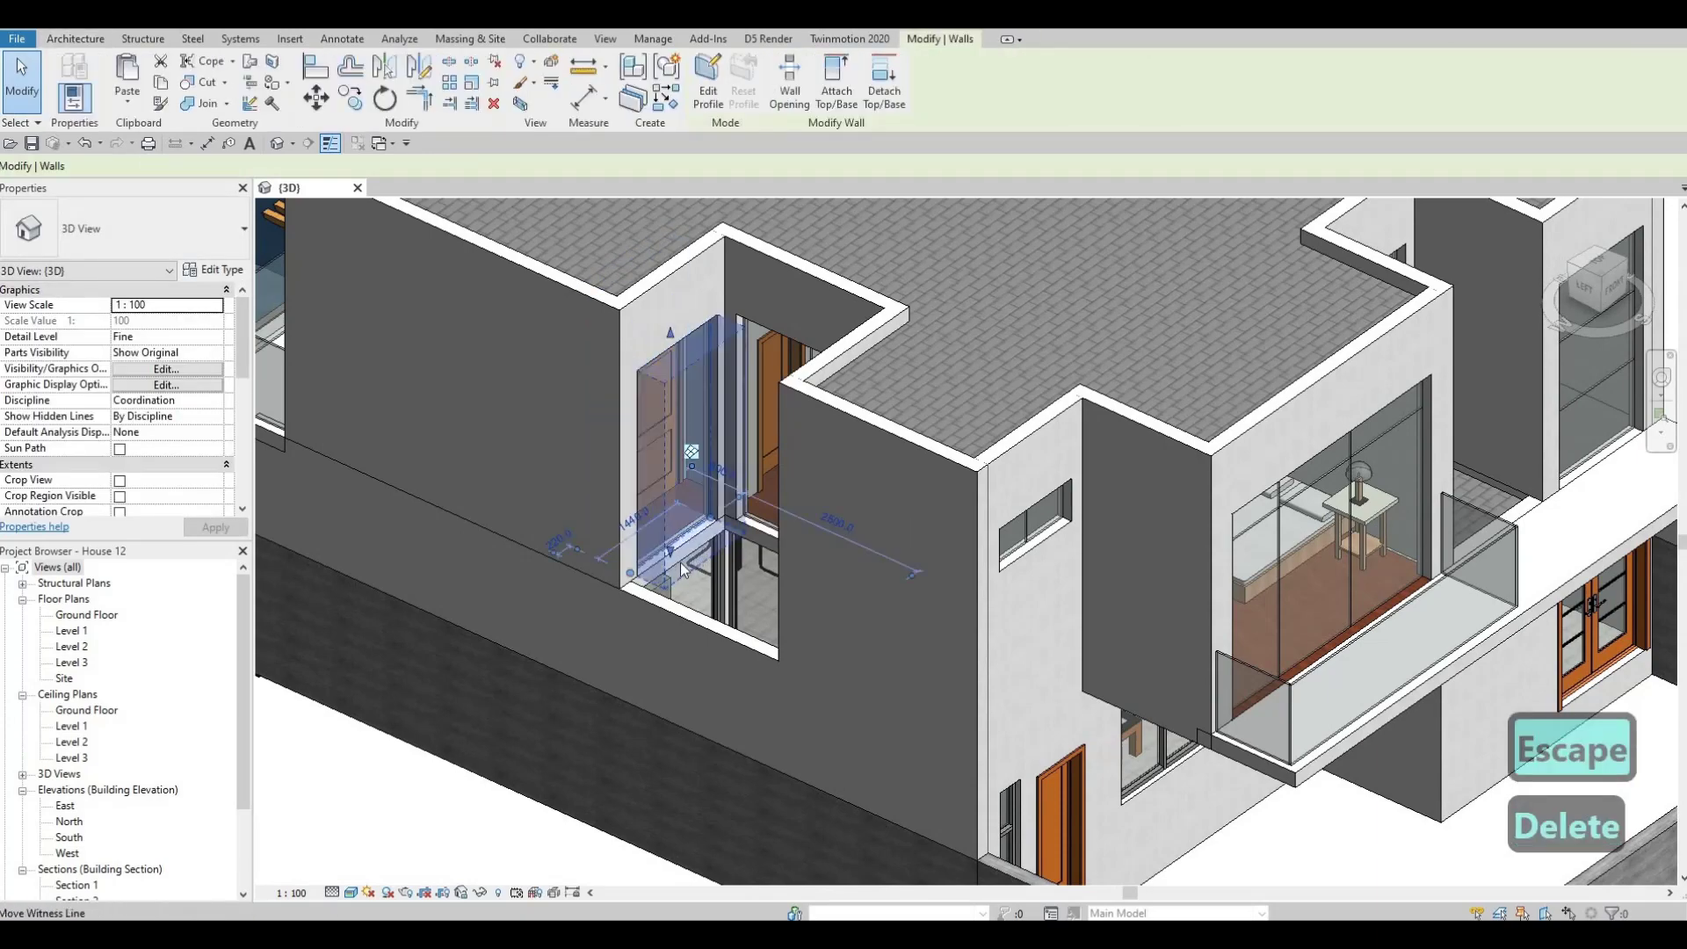
key("Delete")
Examine the side recess around the removed curtain wall and the upper windows on the rear facade.
middle_click_drag(756, 591, 998, 690, "shift")
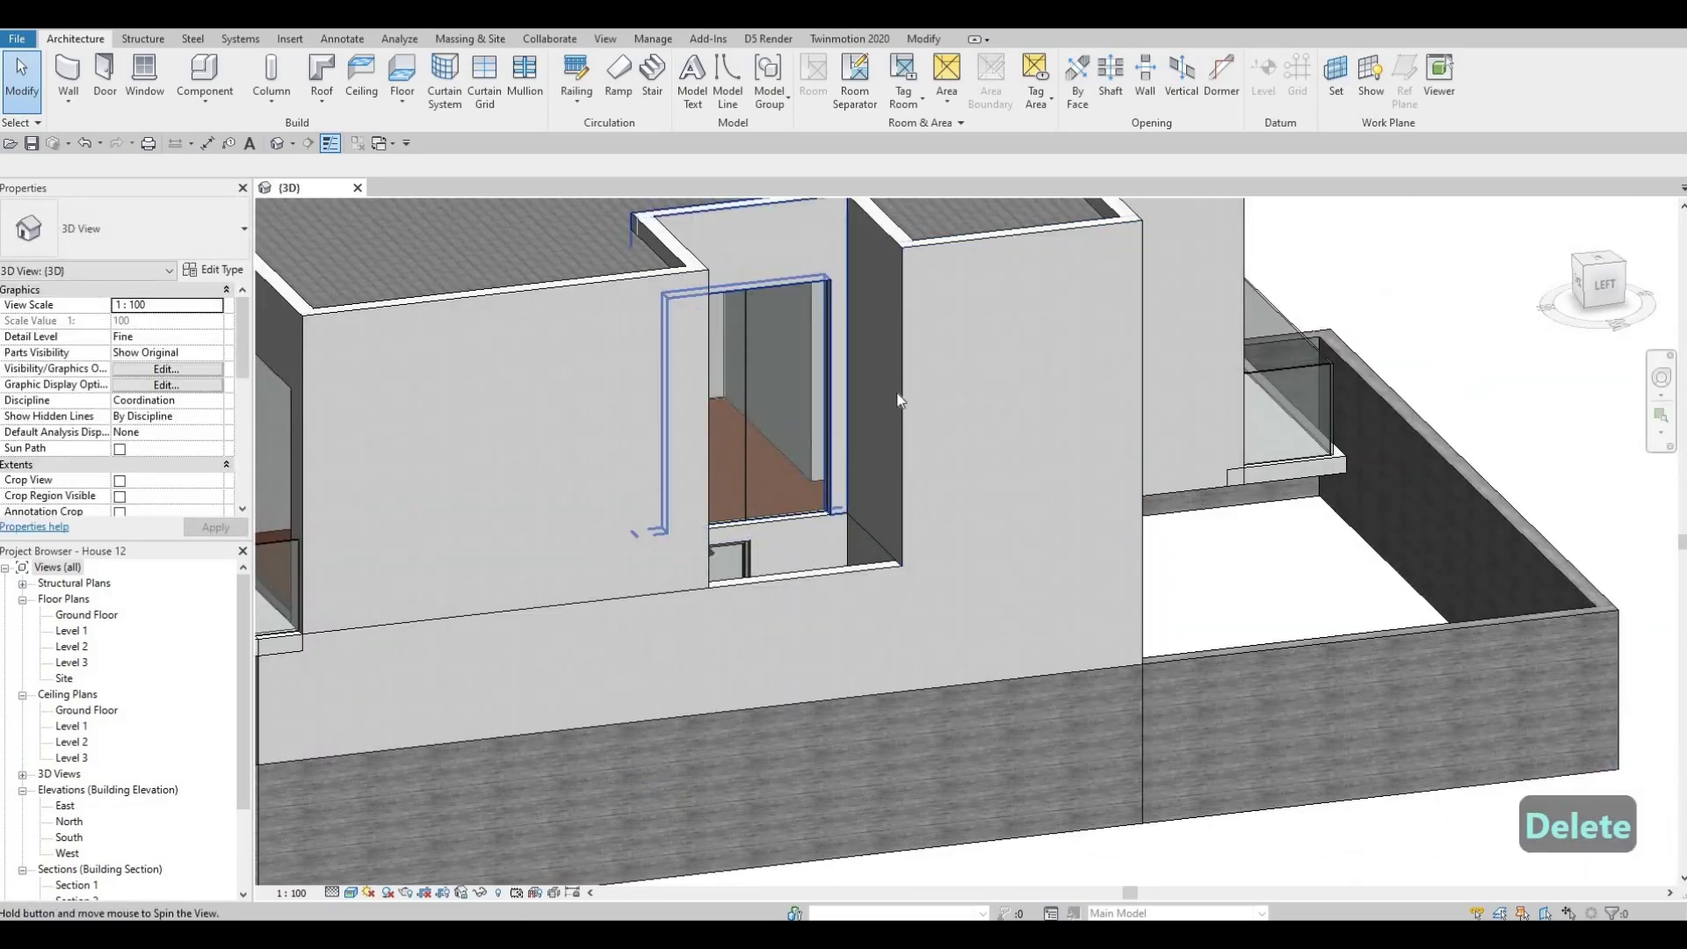
scroll(743, 674, "up", 4)
middle_click_drag(743, 673, 694, 421, "shift")
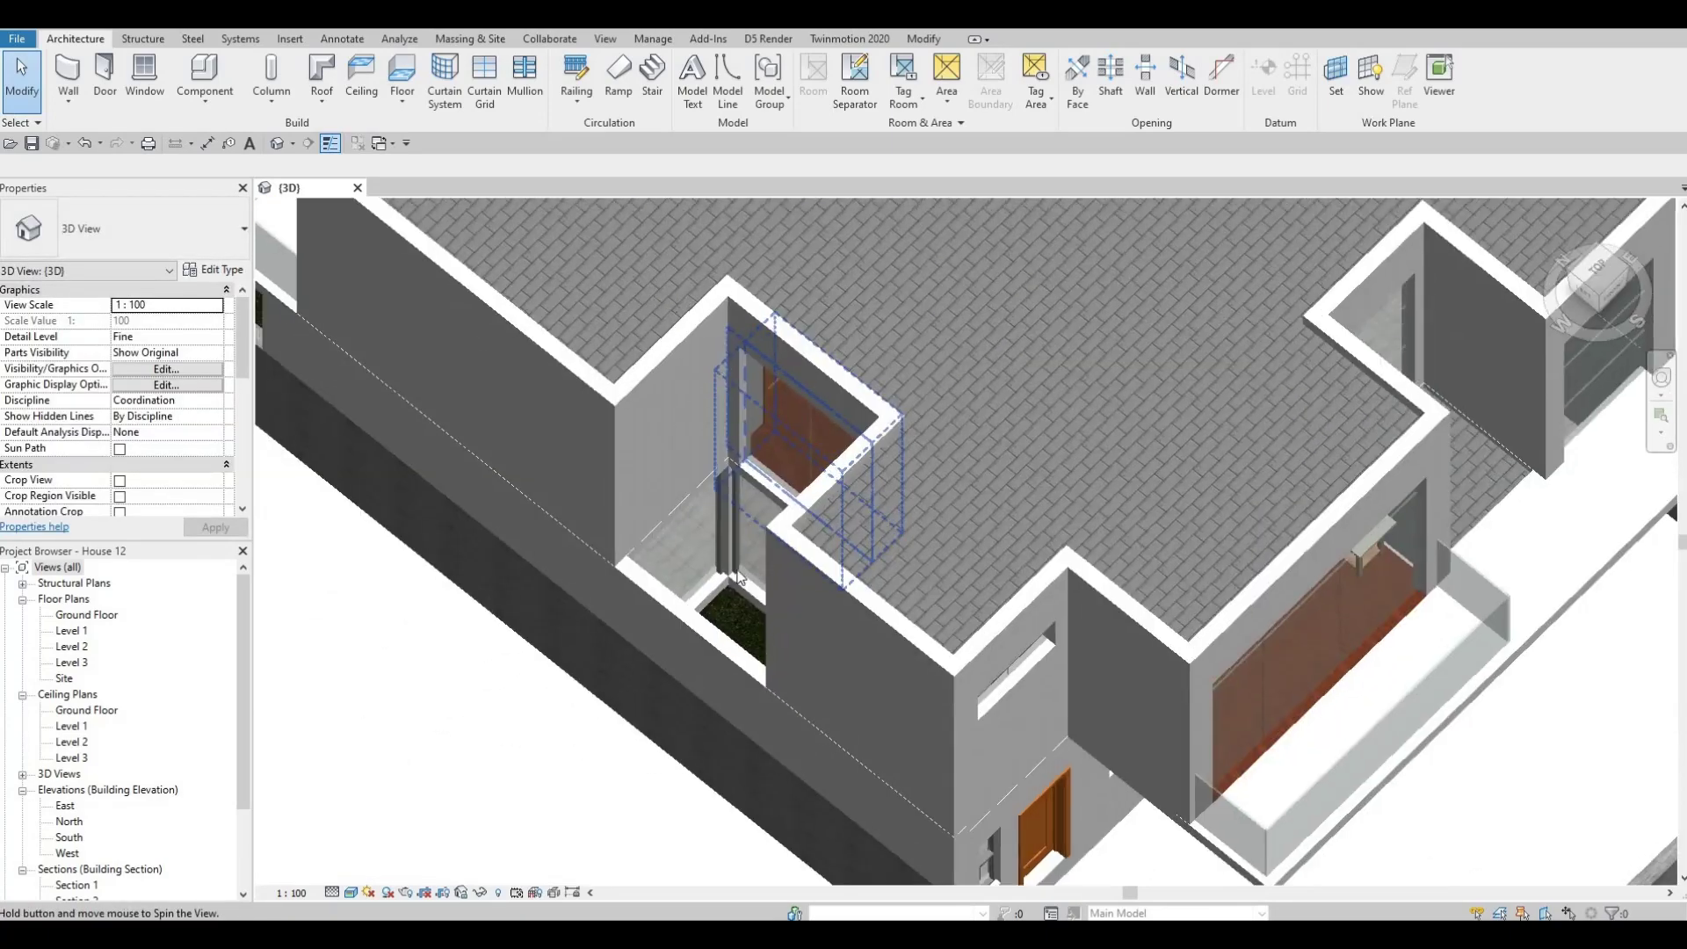
scroll(751, 552, "up", 3)
middle_click_drag(751, 552, 1044, 413, "shift")
scroll(765, 488, "up", 3)
scroll(765, 487, "down", 4)
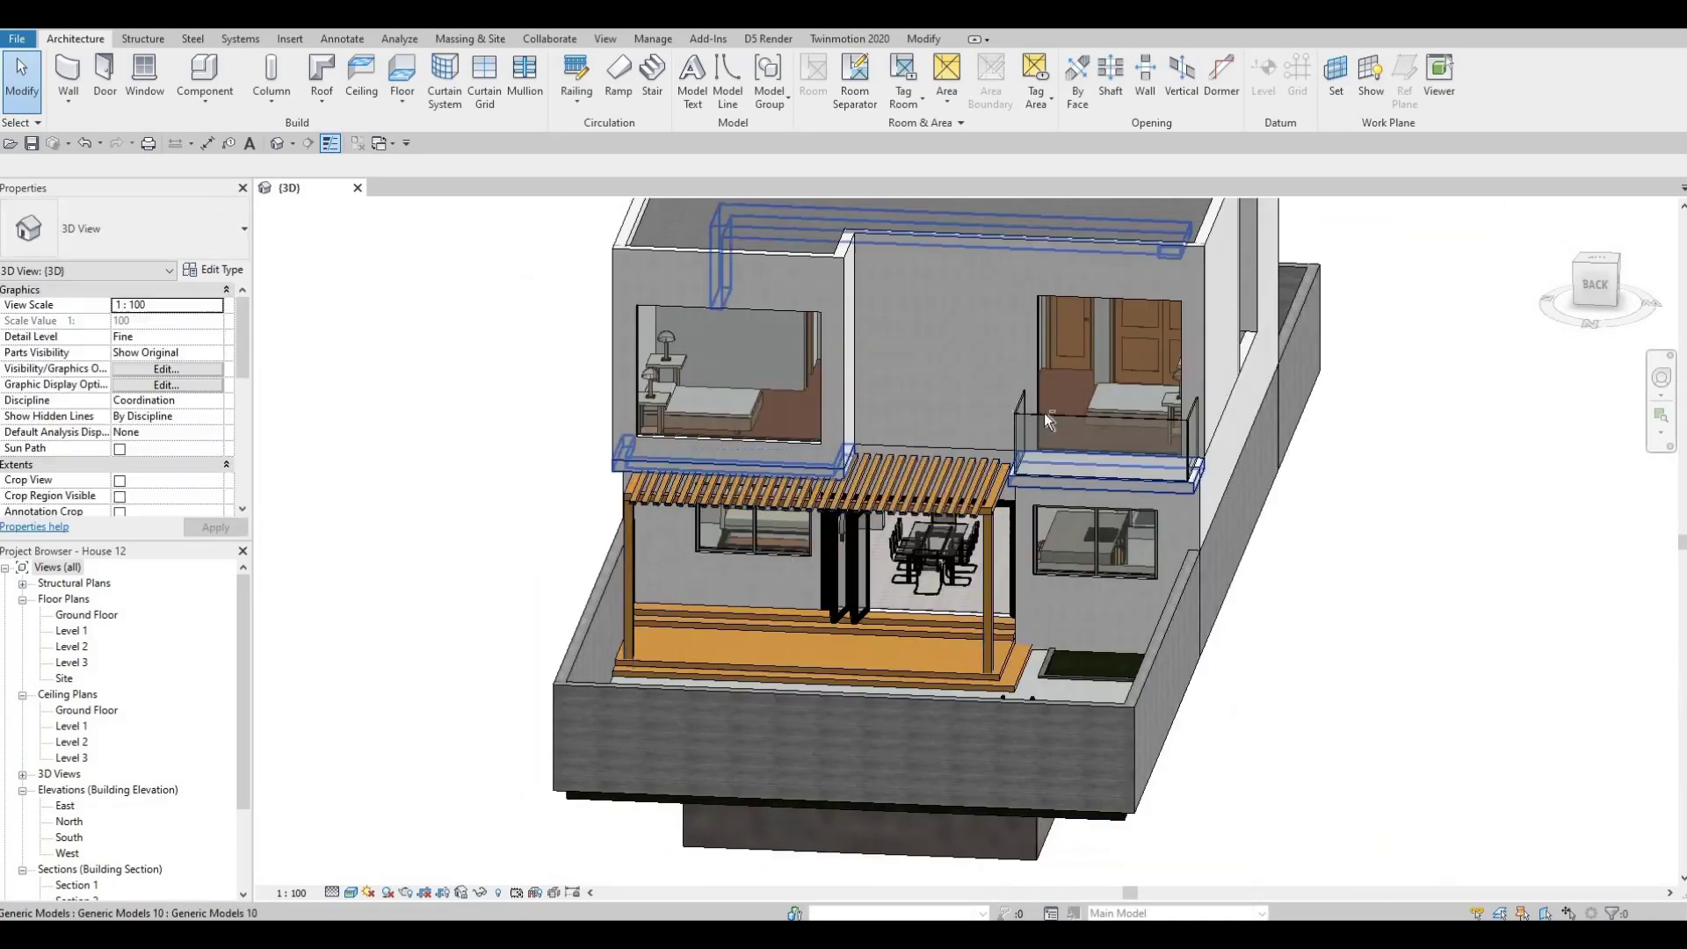
left_click(1110, 398)
Place a vertical curtain grid line in the rear balcony window, leaving a 1740 mm panel on its wider side.
middle_click_drag(680, 253, 467, 107, "shift")
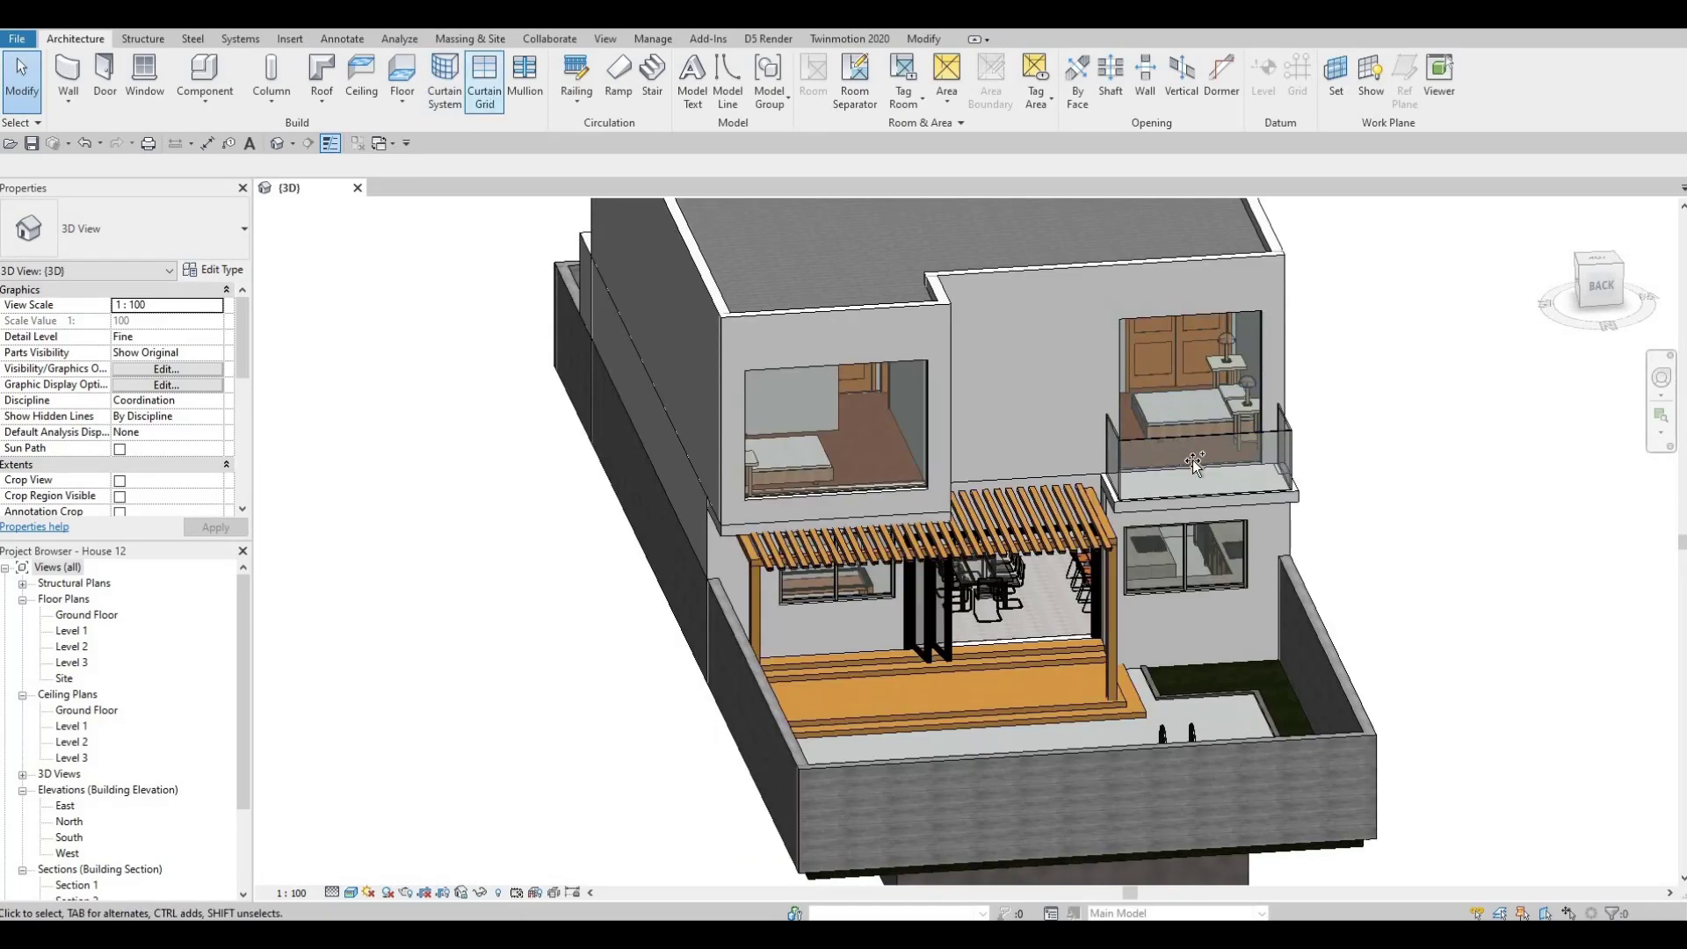
scroll(1153, 471, "up", 2)
middle_click_drag(1147, 469, 972, 489, "shift")
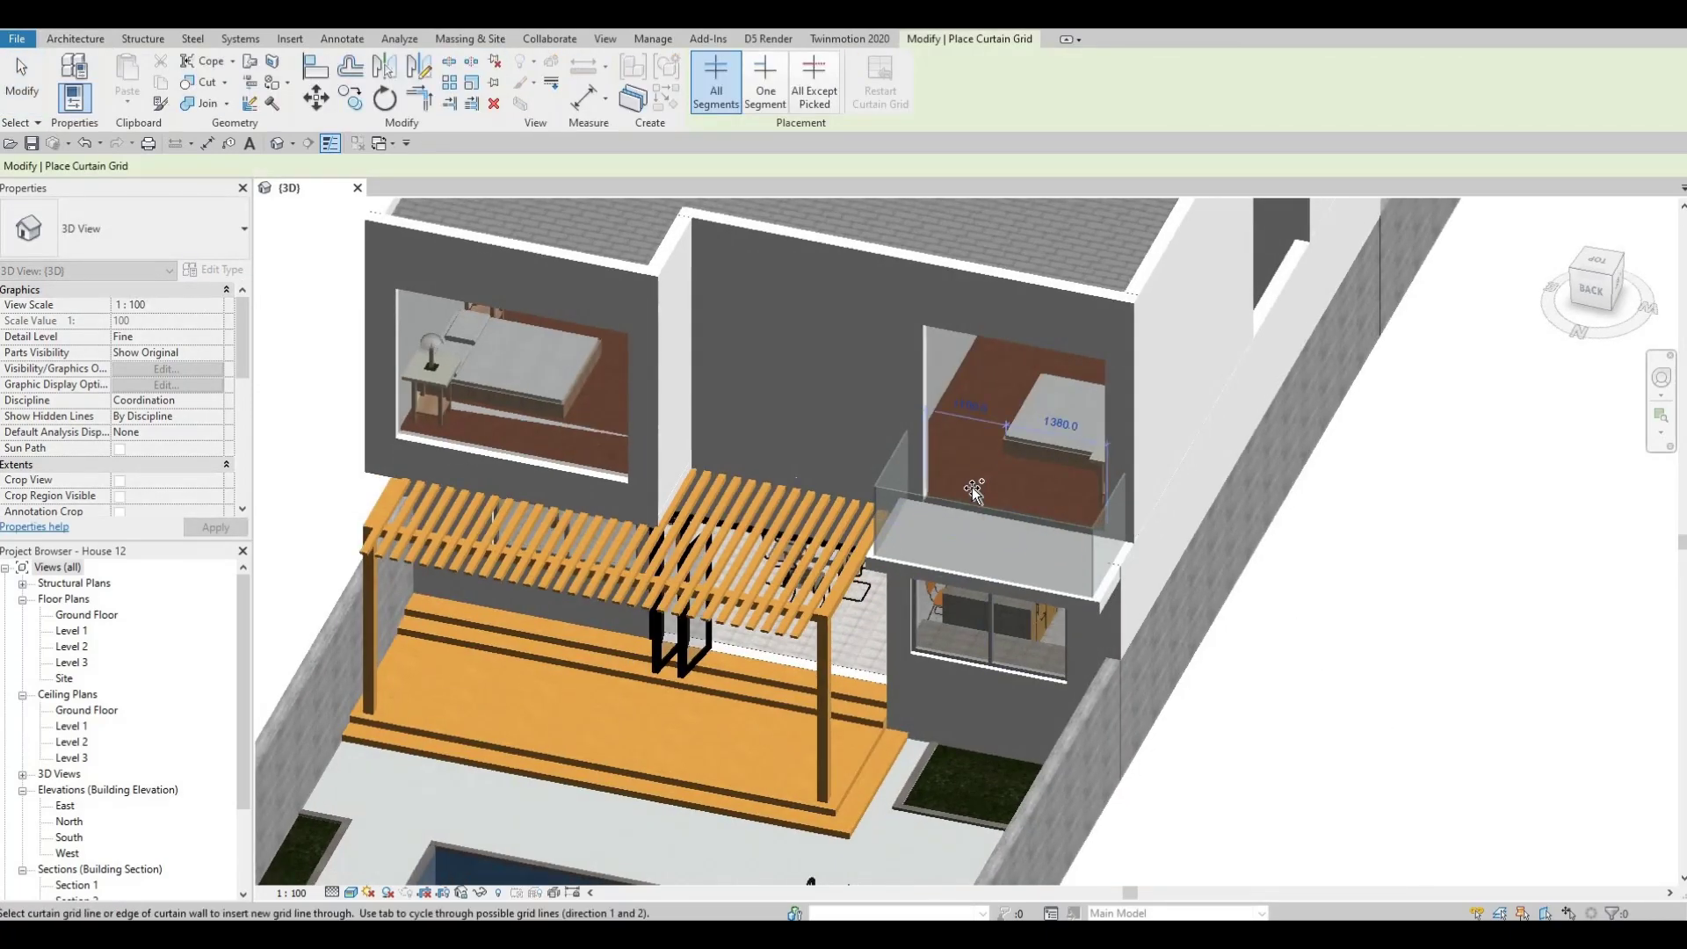
scroll(973, 488, "up", 3)
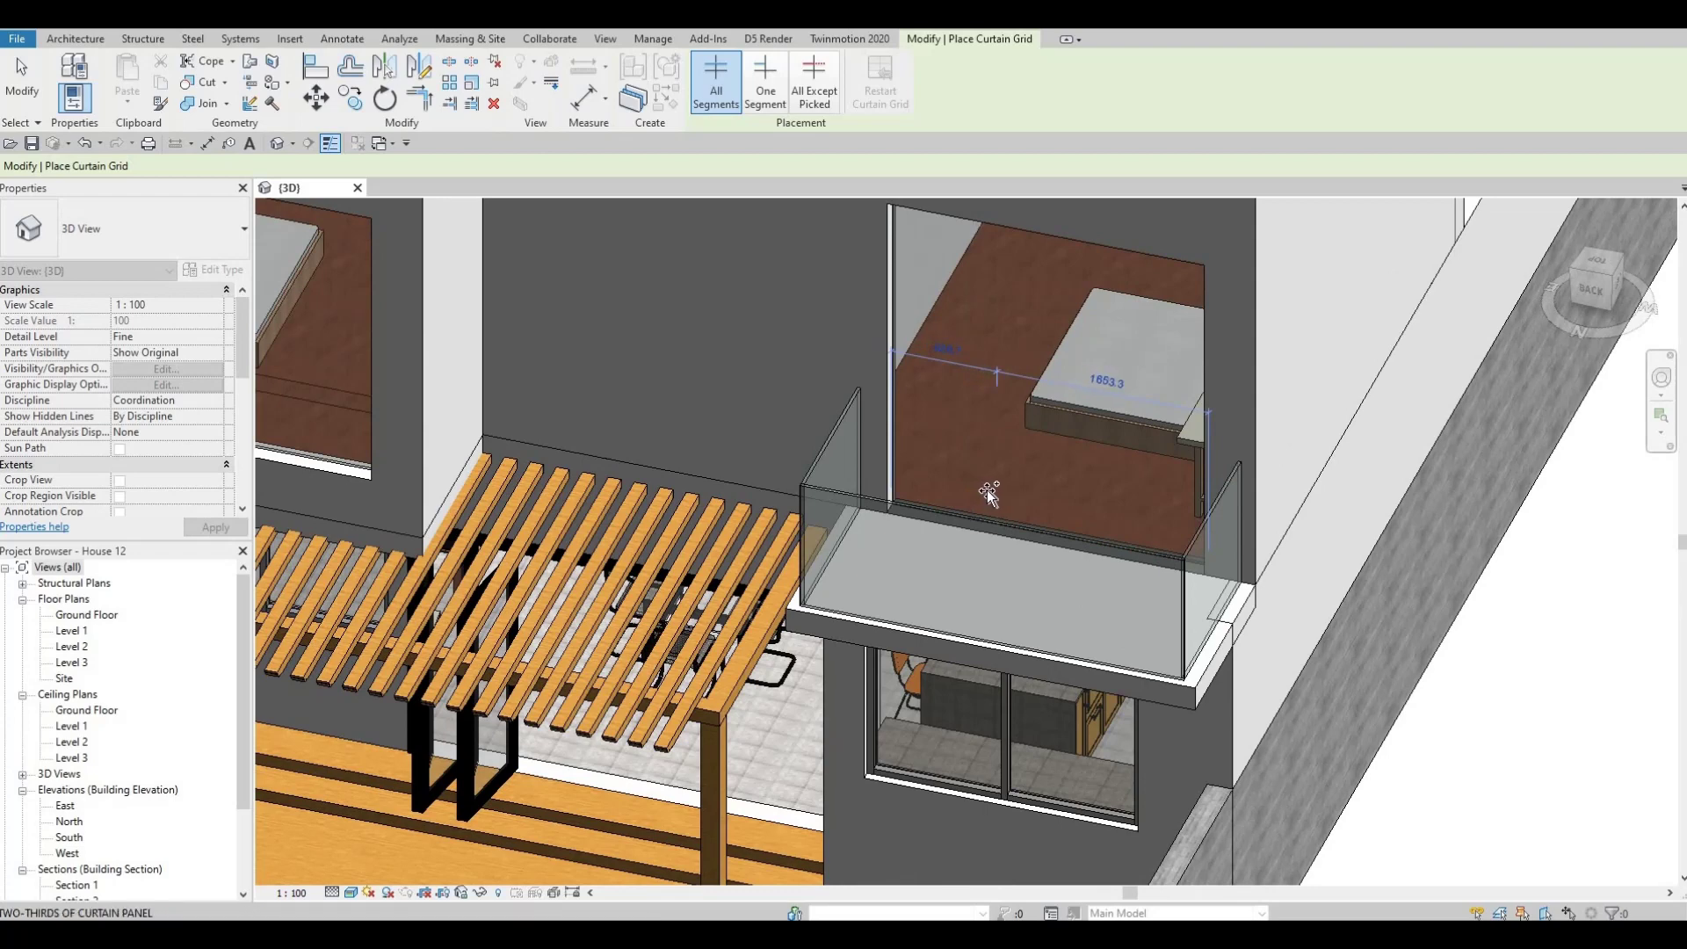
scroll(989, 489, "up", 2)
left_click(1008, 475)
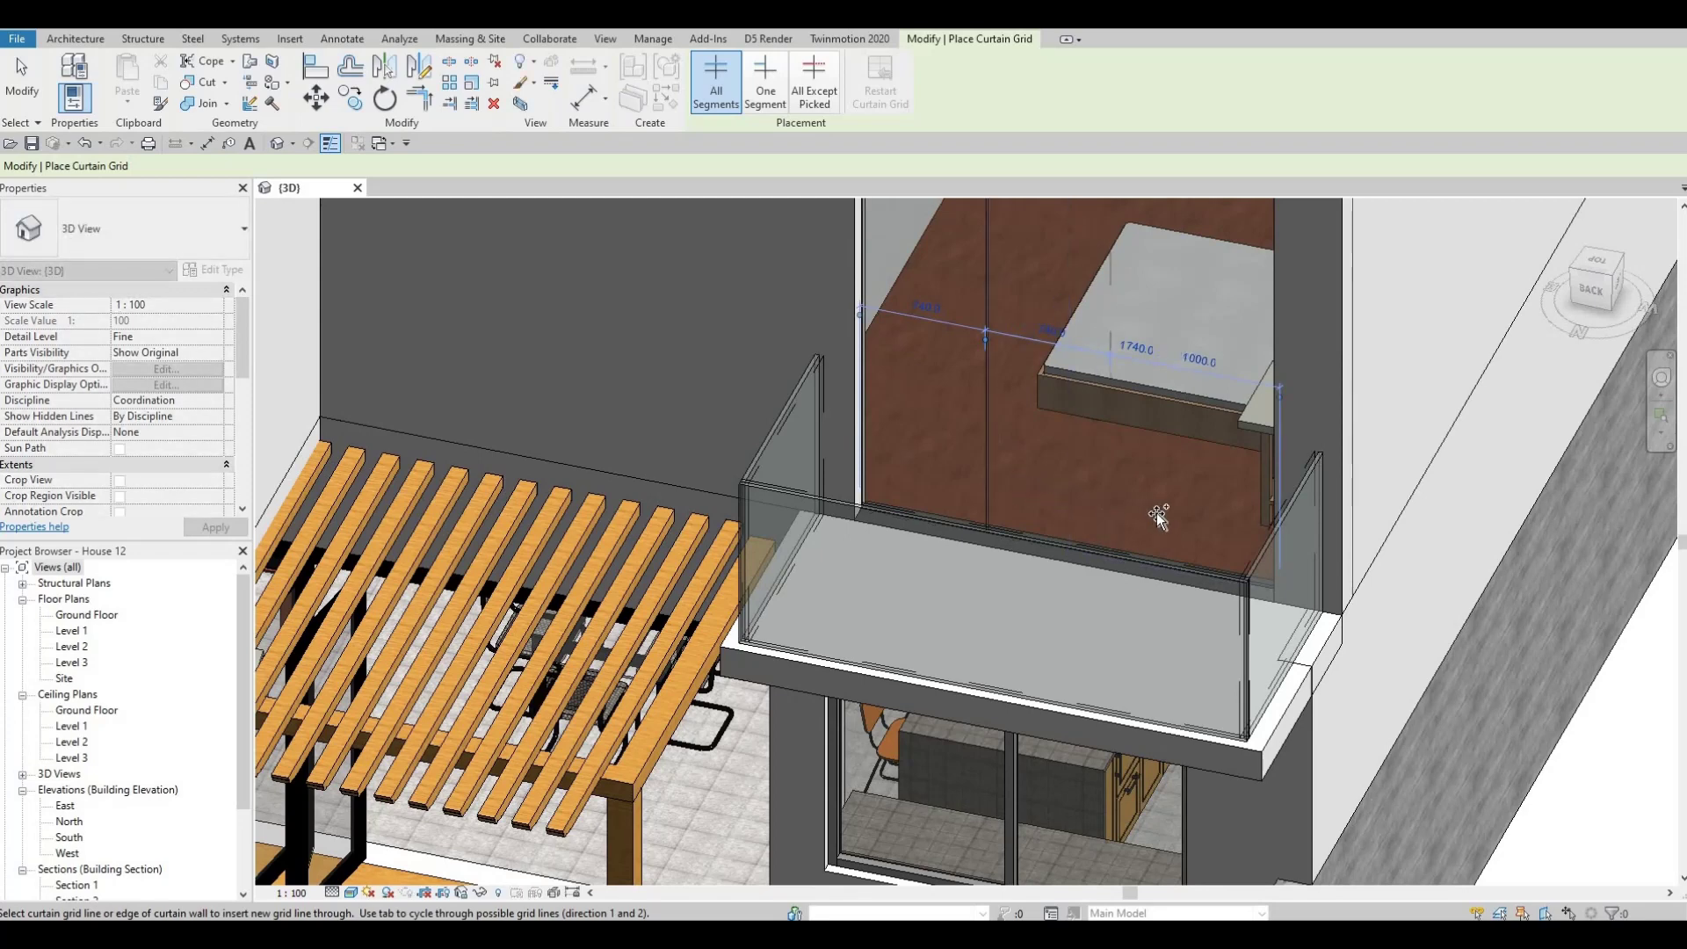
Split the rear balcony window's wider panel at its midpoint with a vertical grid line, giving two 870 mm parts.
middle_click_drag(1182, 501, 1149, 480, "shift")
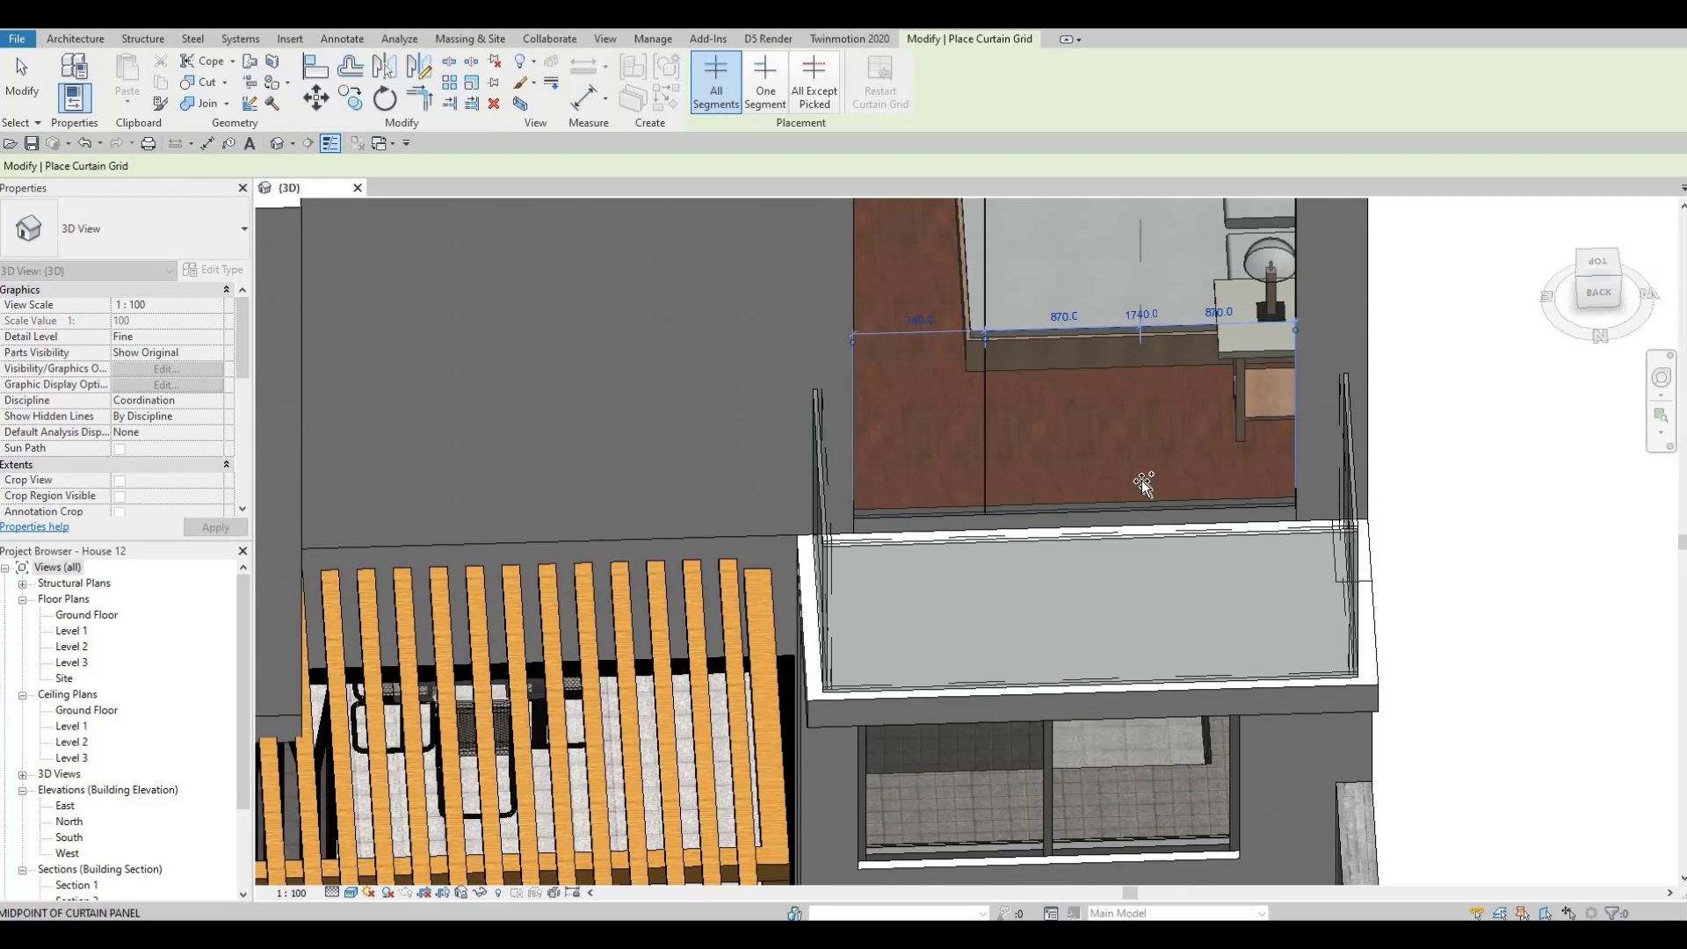
scroll(753, 471, "down", 5)
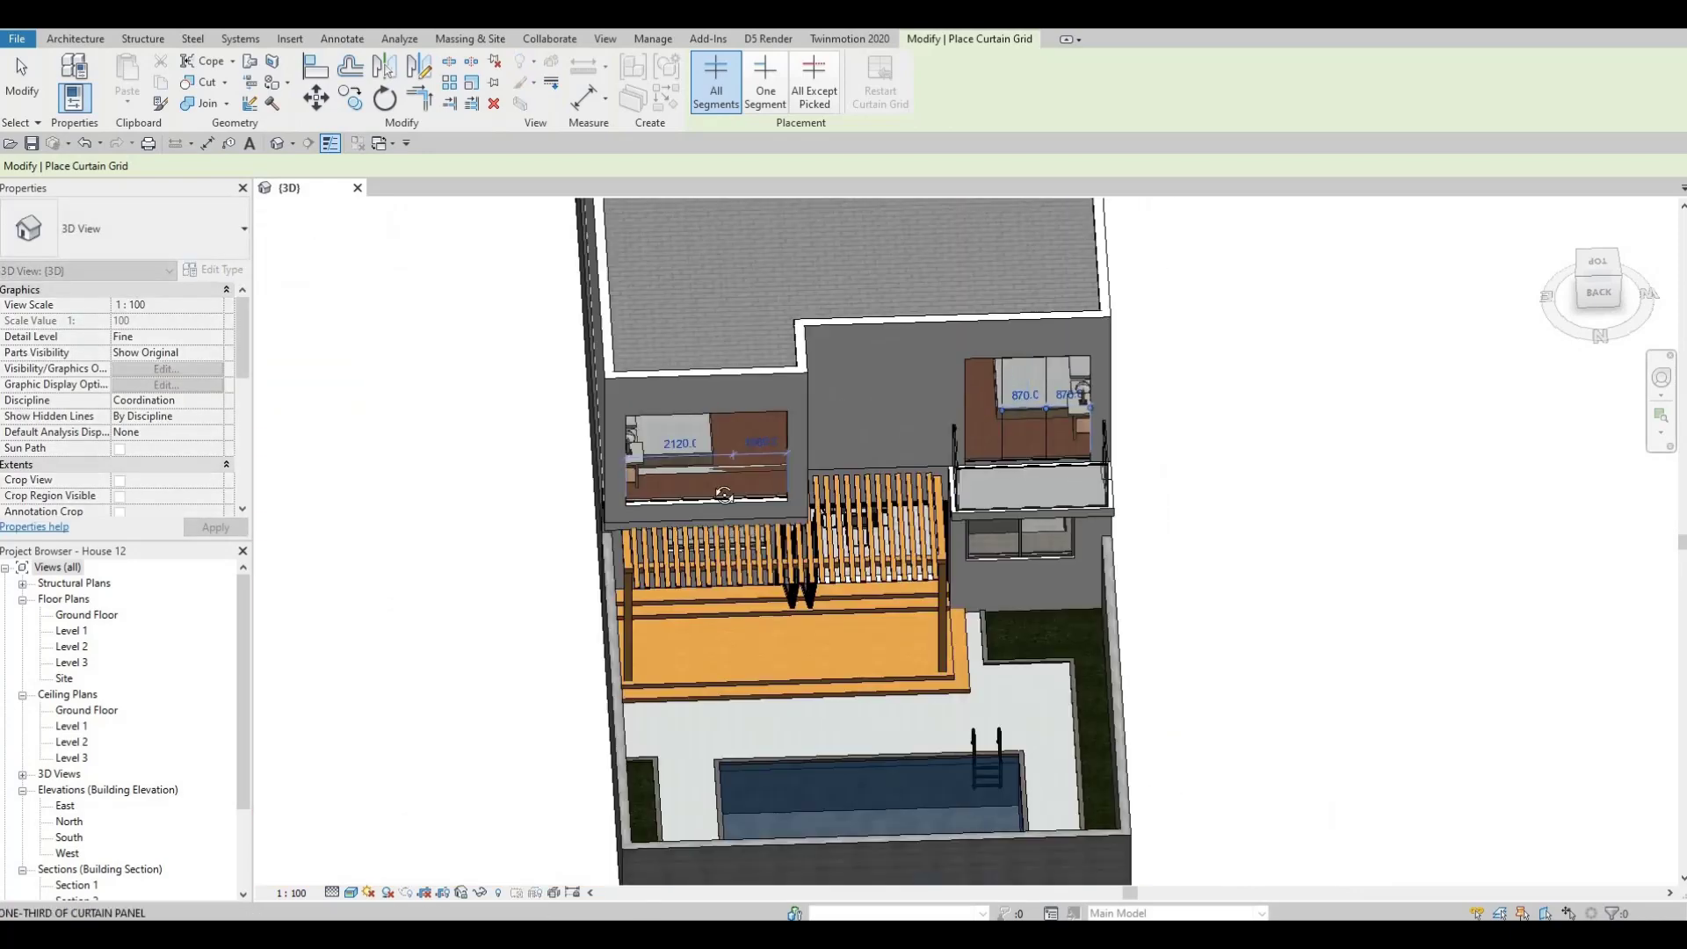
middle_click_drag(811, 512, 552, 344, "shift")
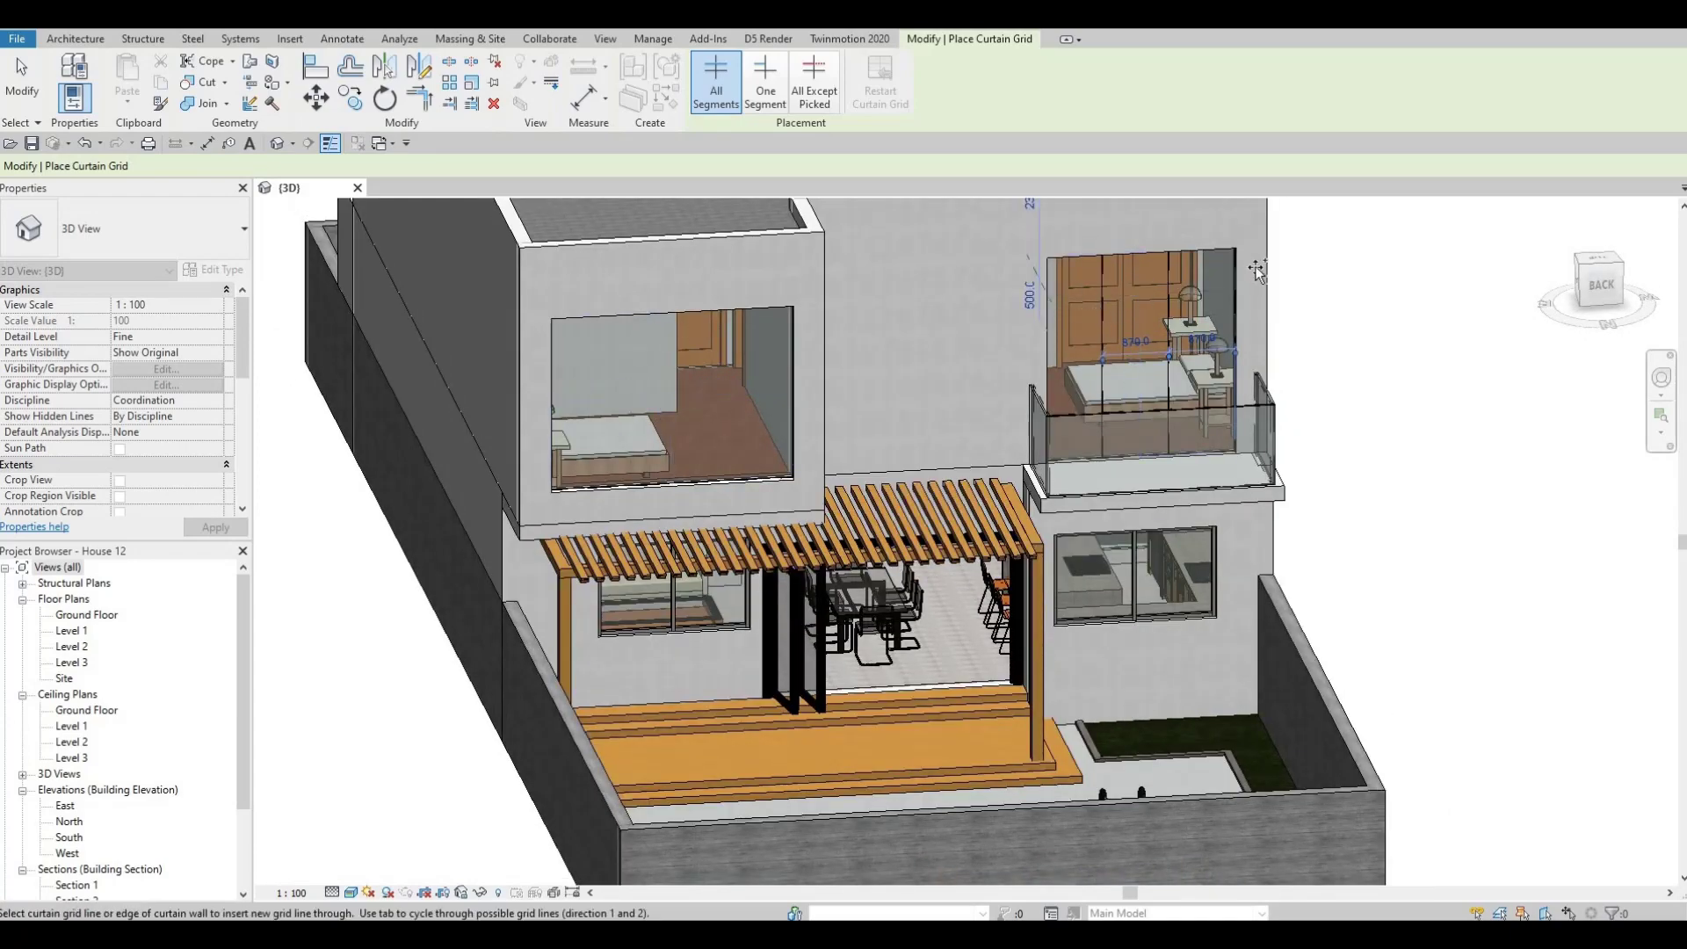
Place a vertical curtain grid line in the large rear bedroom window, 500 mm from the side nearest the balcony.
scroll(1257, 270, "up", 4)
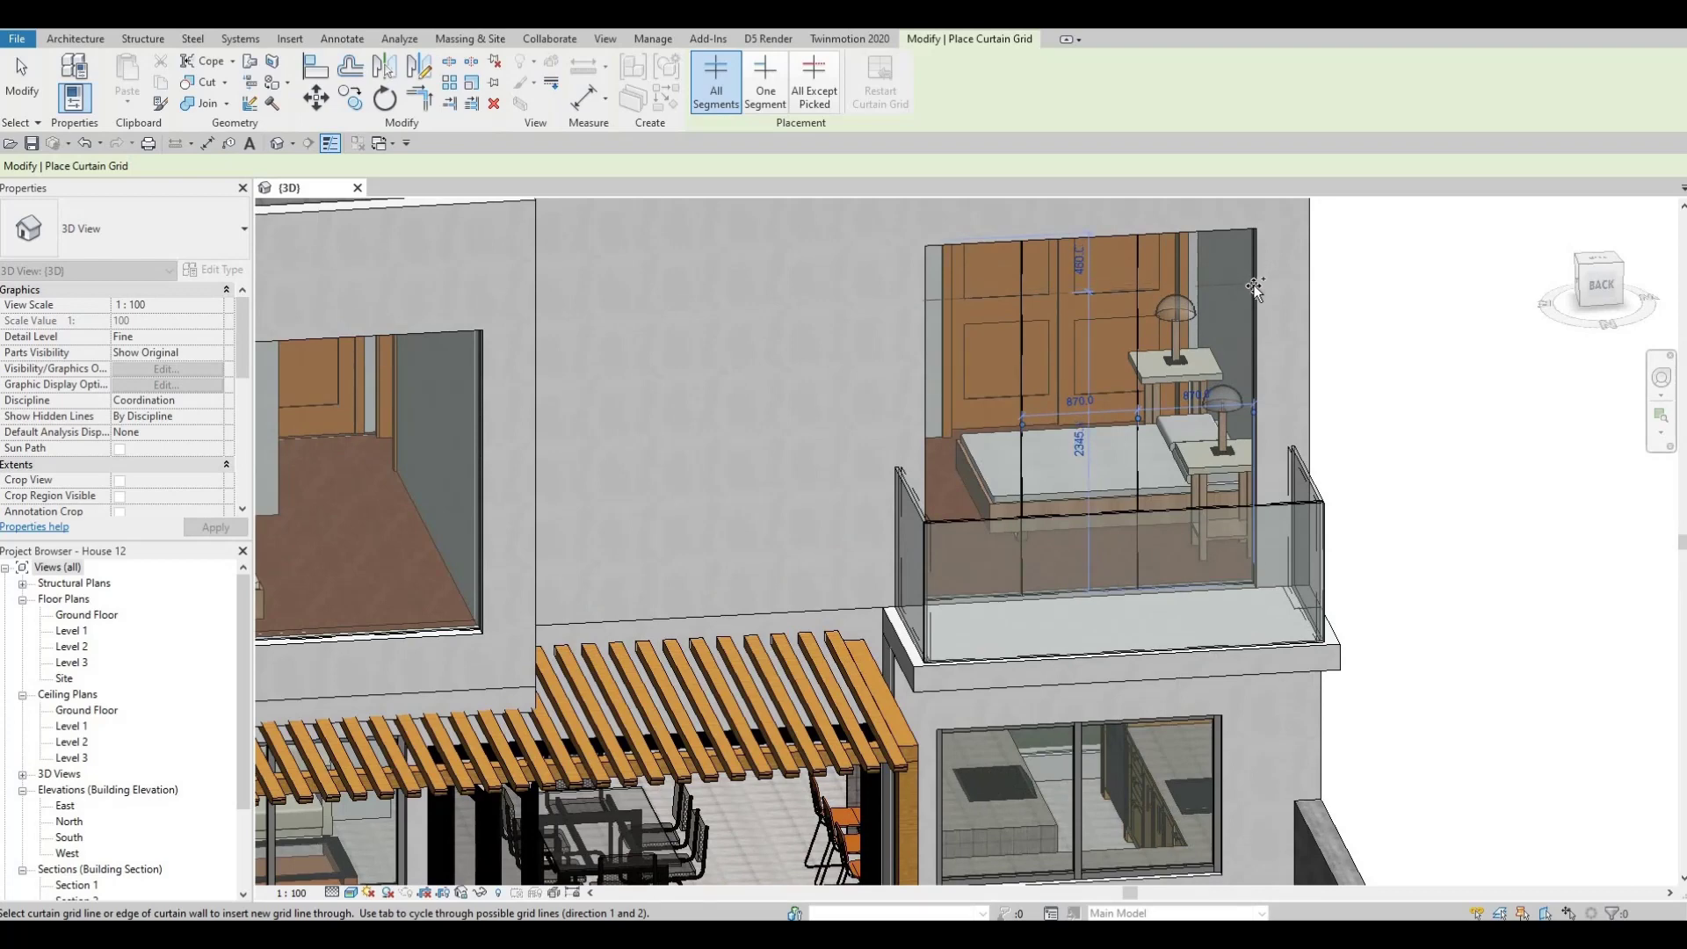
scroll(703, 281, "down", 5)
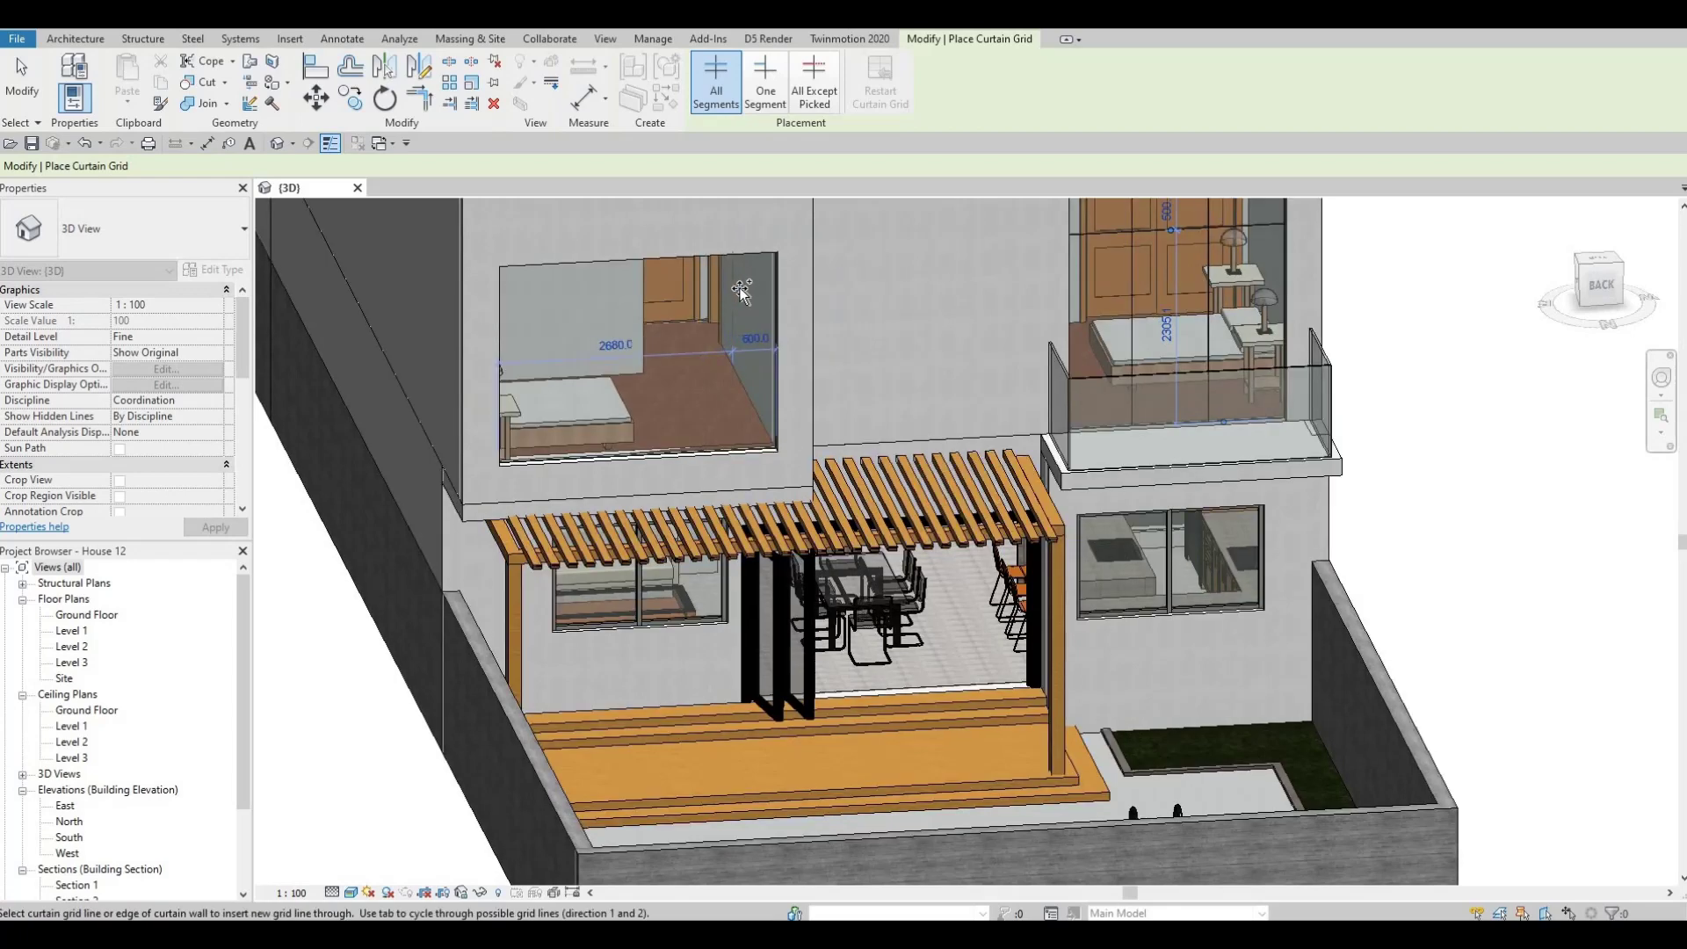
left_click(735, 291)
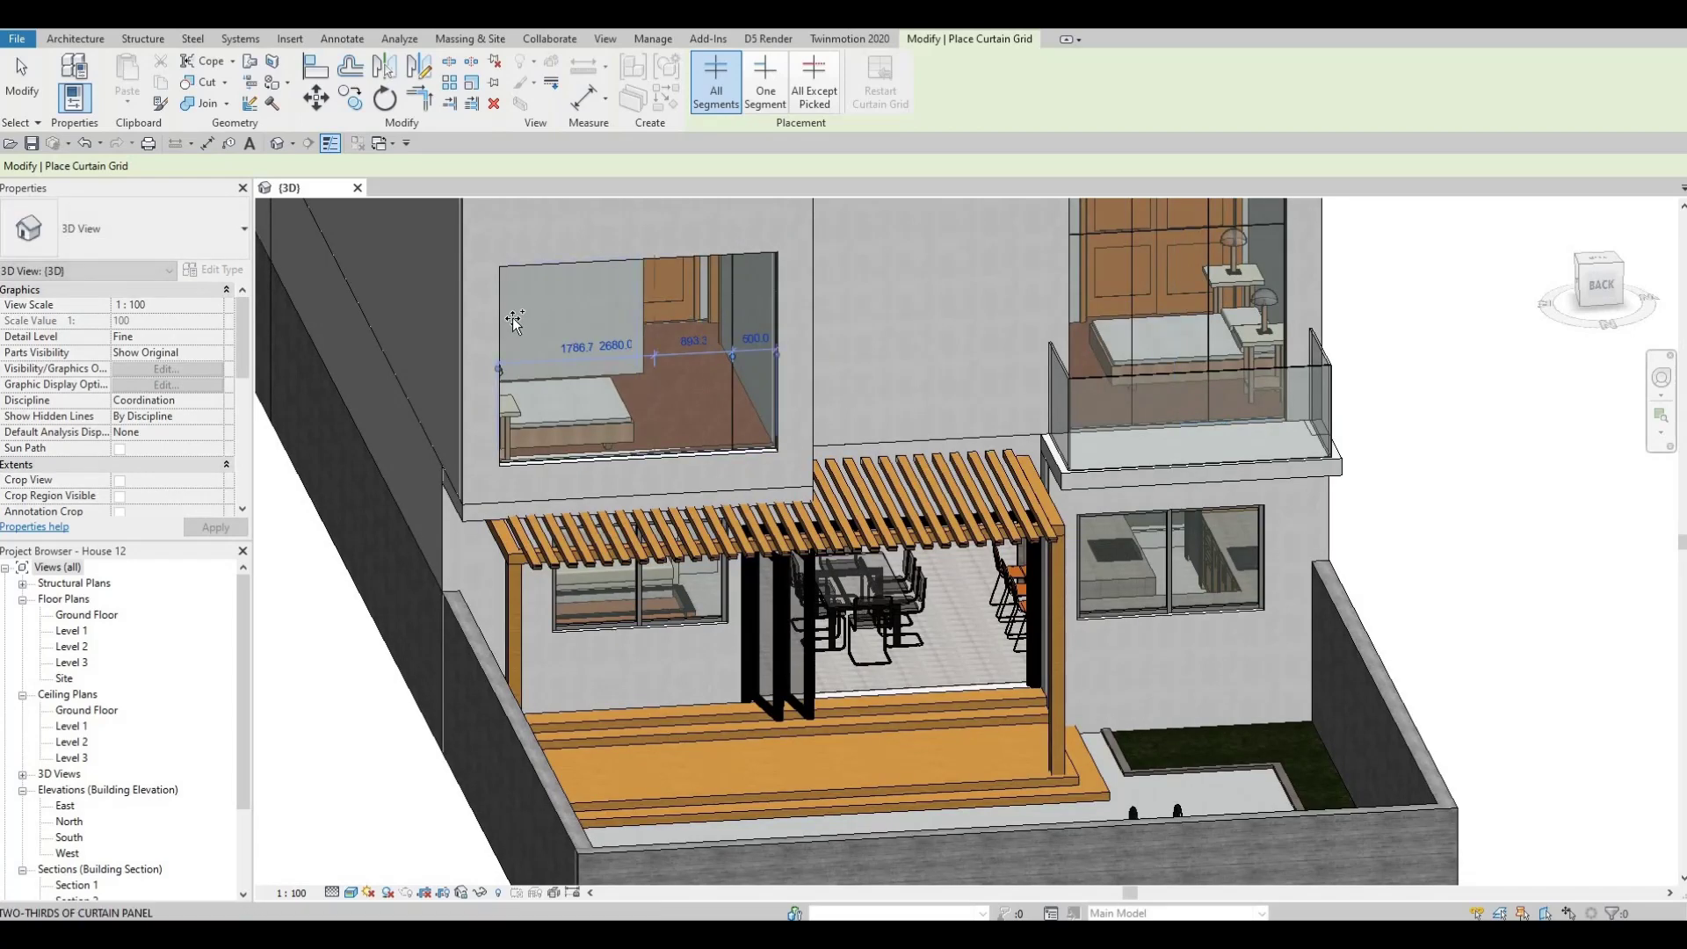
middle_click_drag(473, 290, 508, 278, "shift")
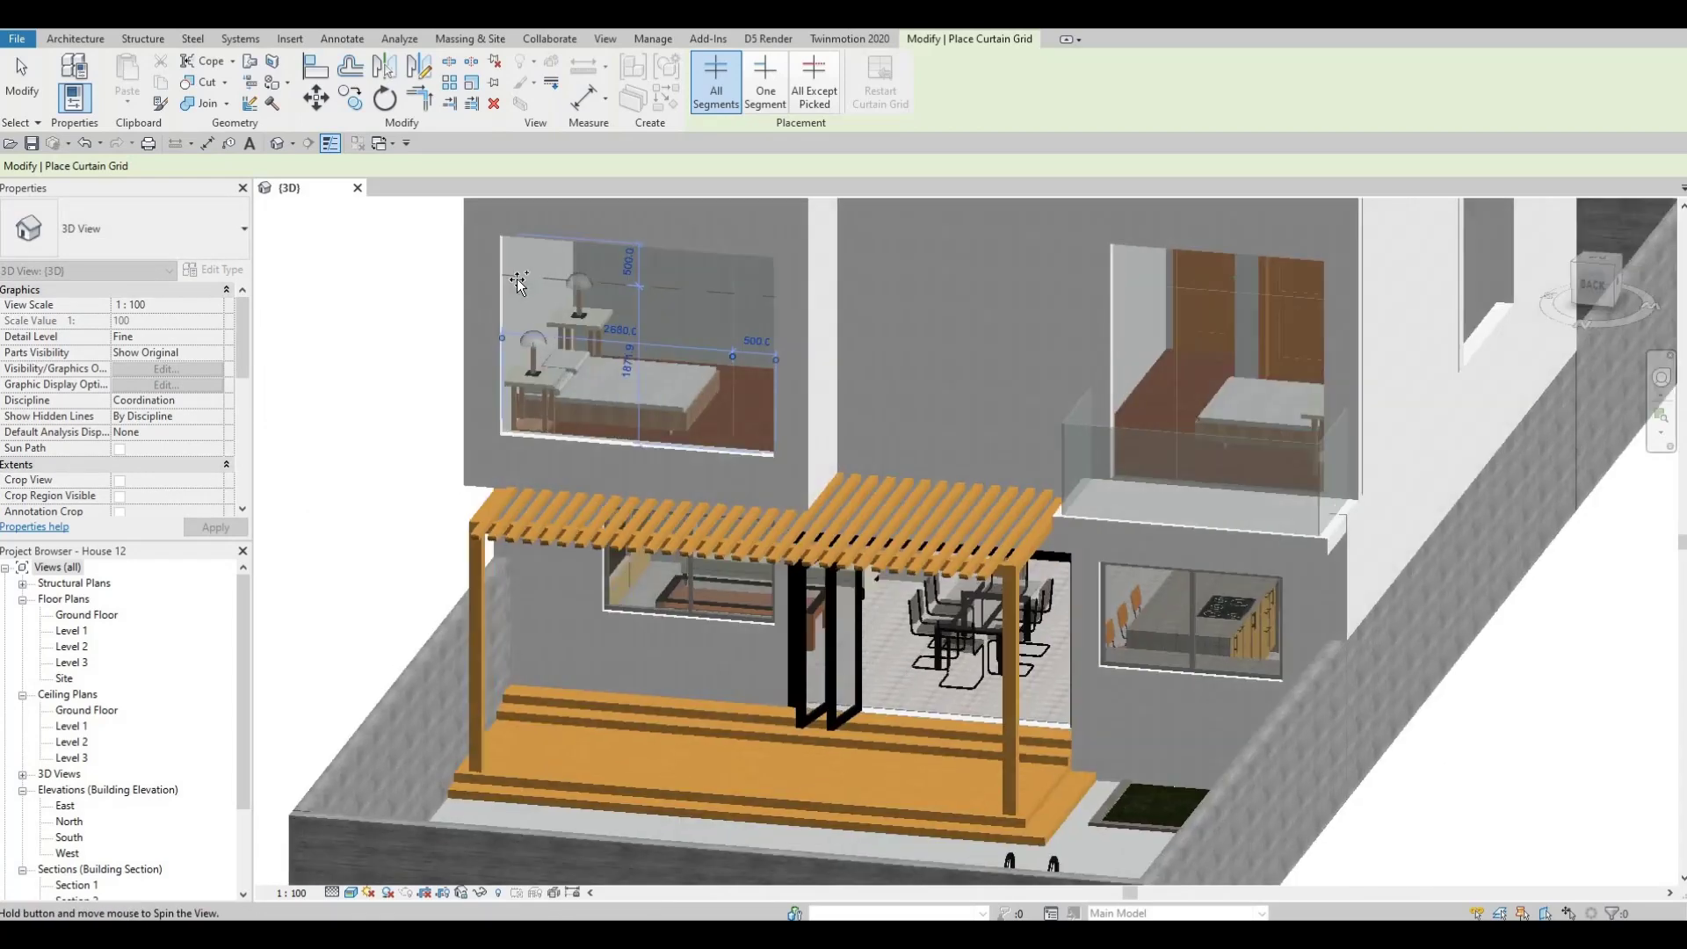
key("Escape")
key("Escape")
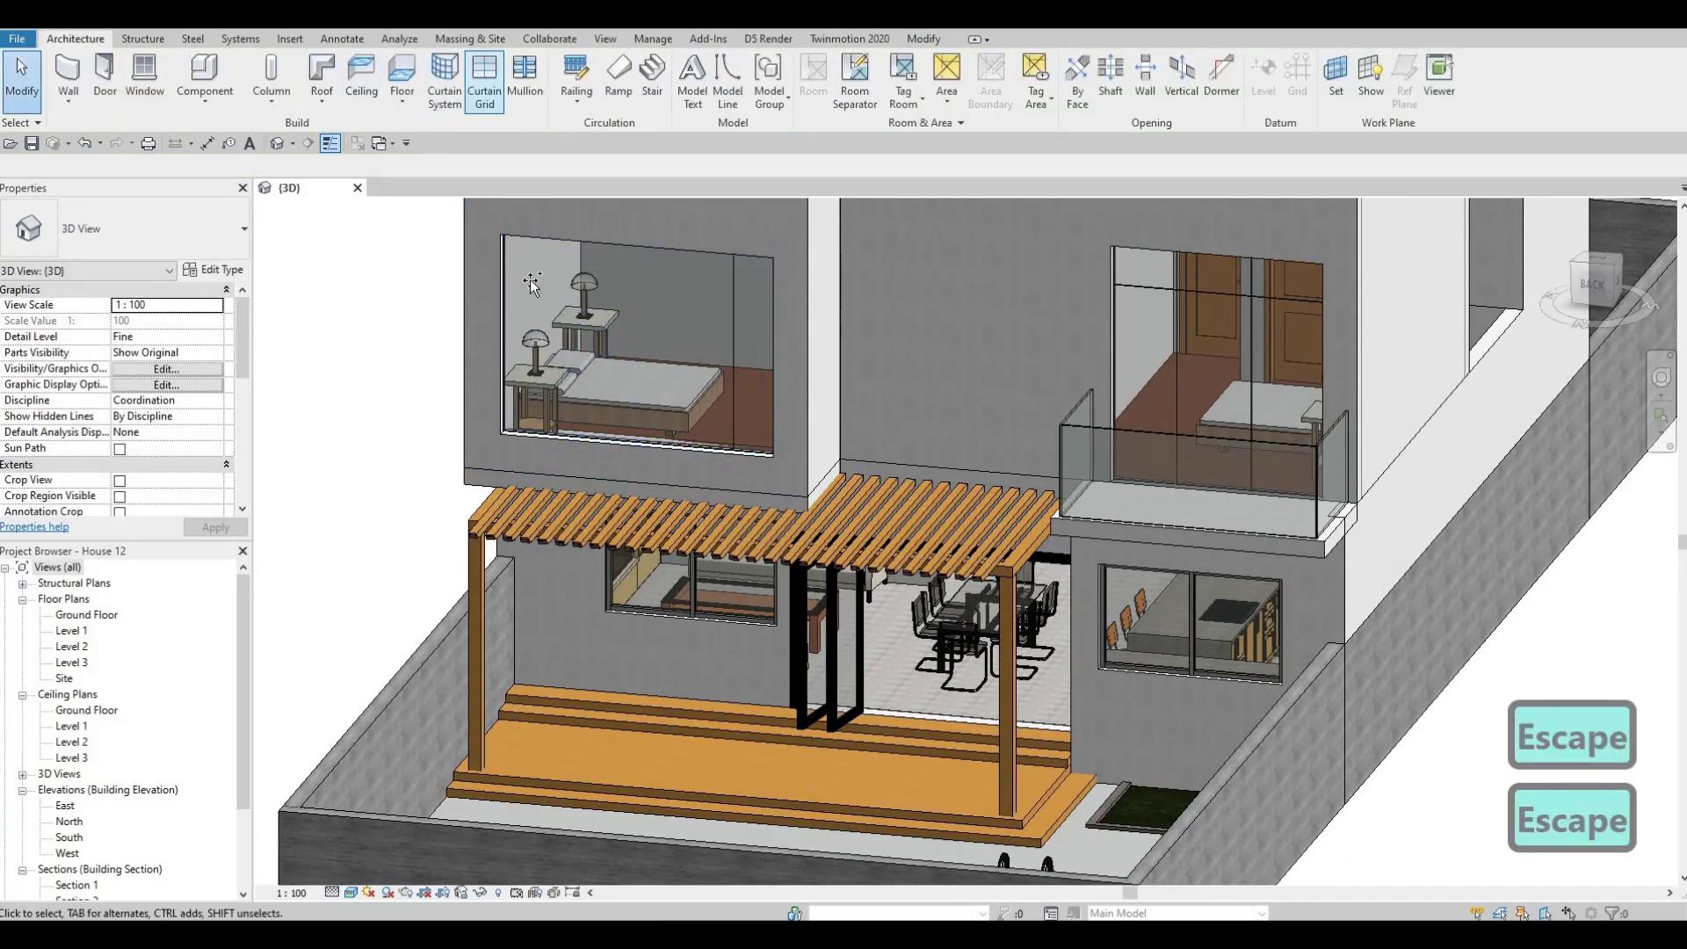
Add a matching vertical grid line 500 mm from the rear bedroom window's other side and horizontal ones 500 mm from its top and bottom.
left_click(482, 77)
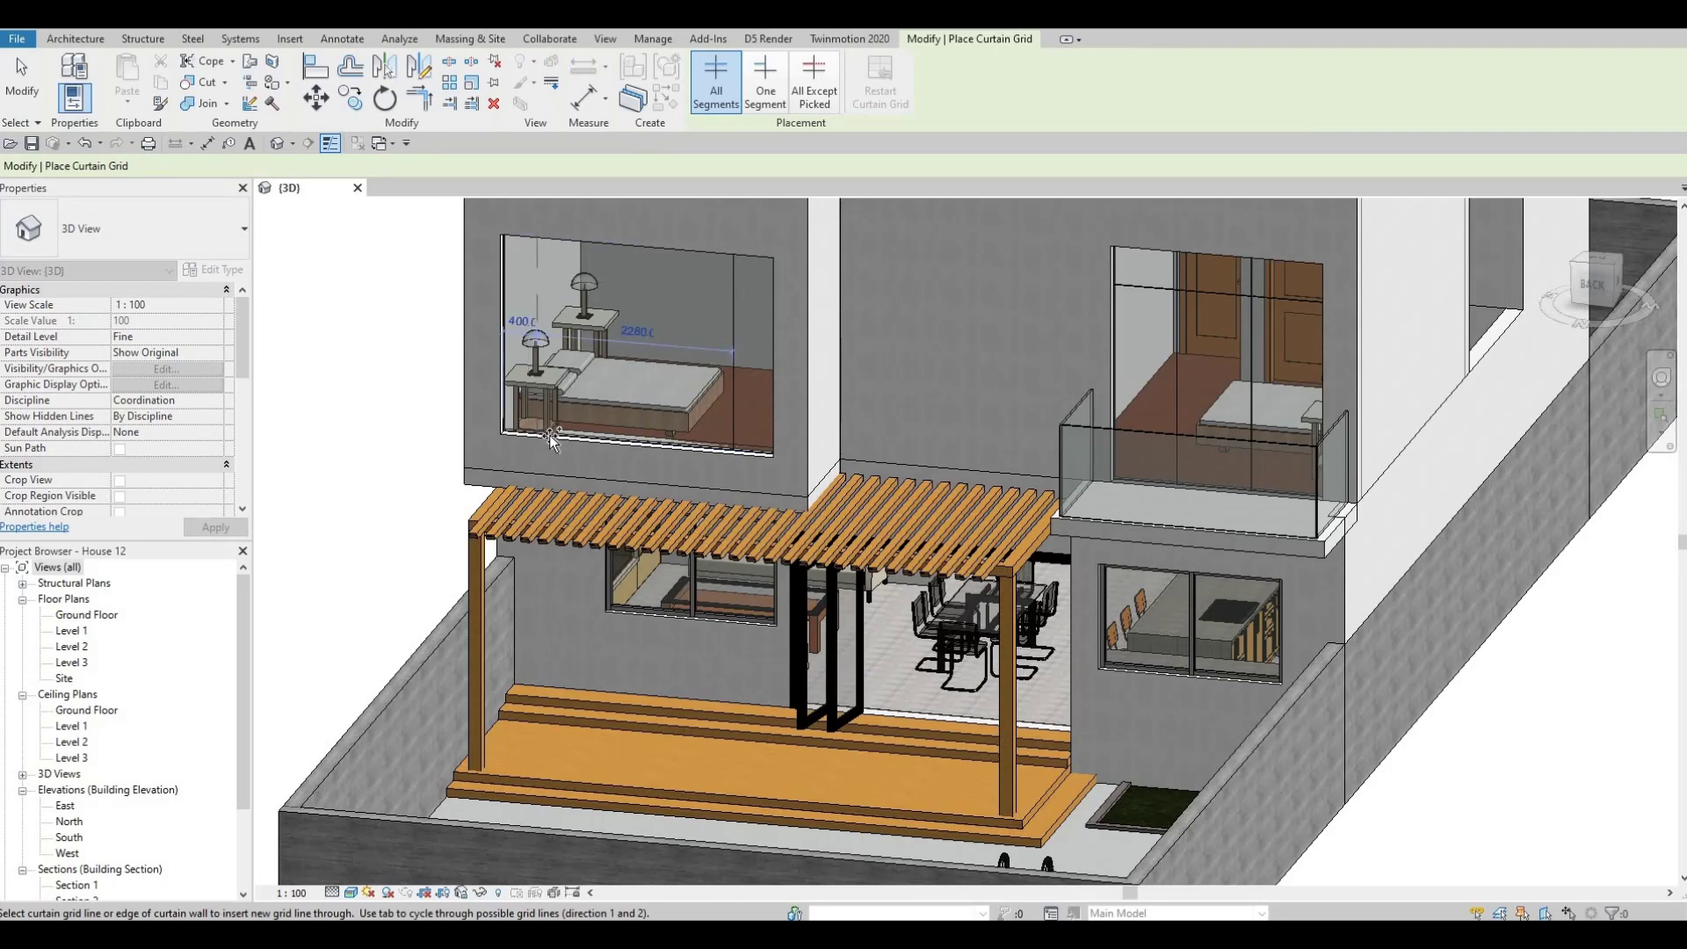
middle_click_drag(785, 253, 788, 265, "shift")
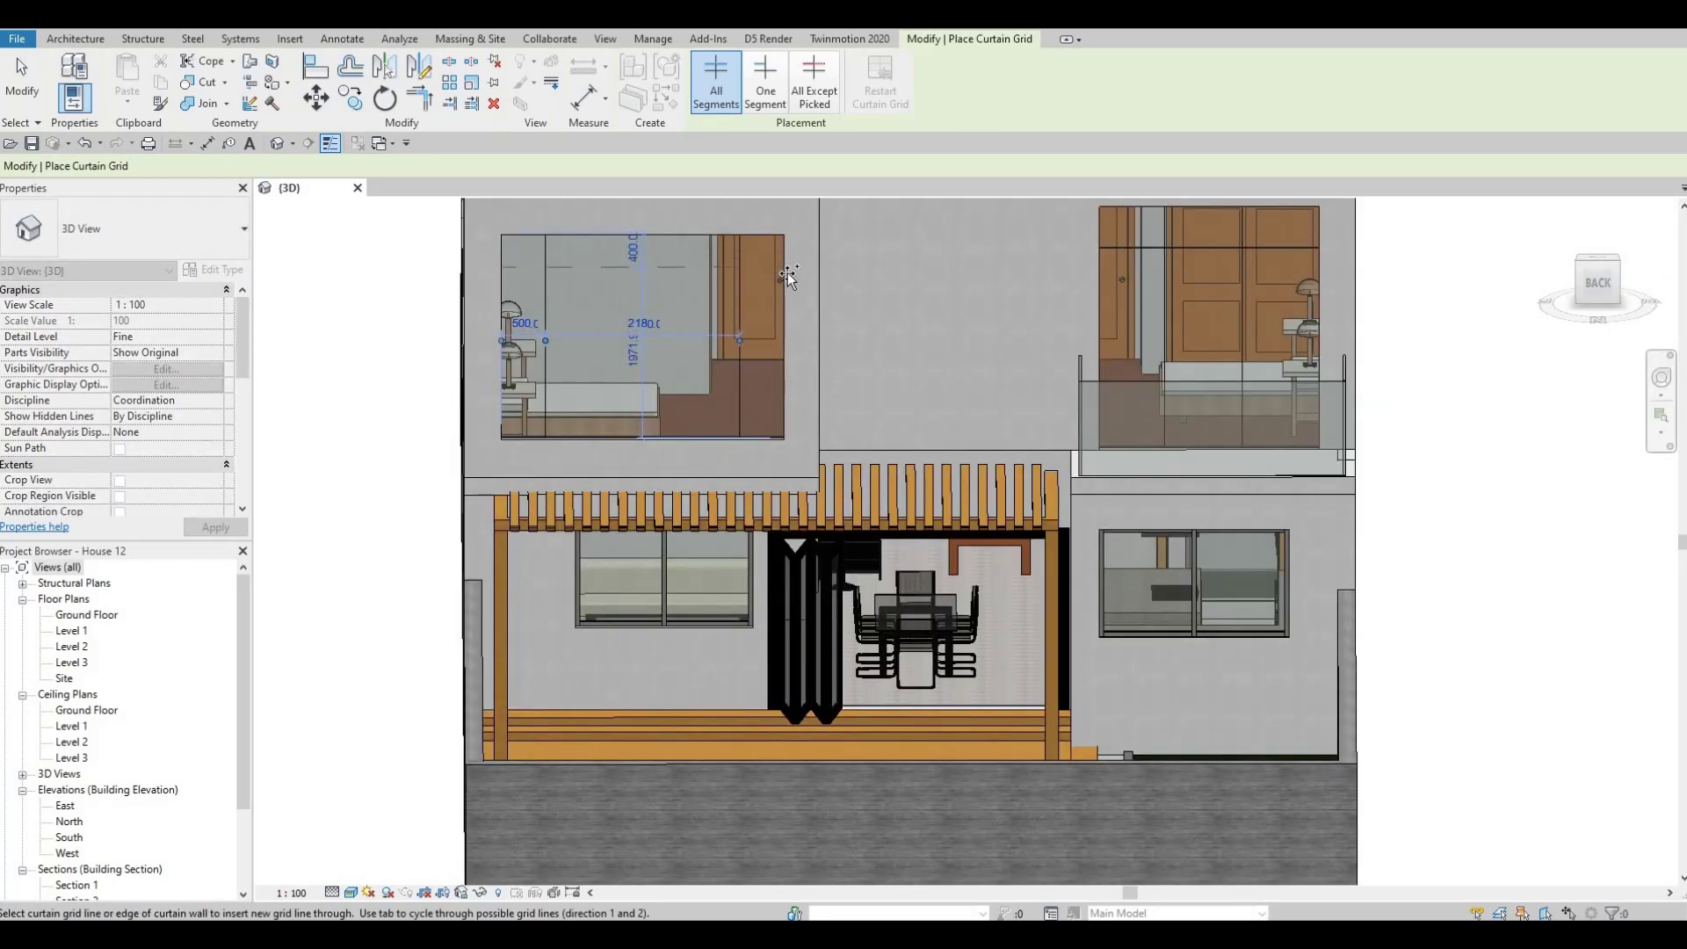
left_click(788, 272)
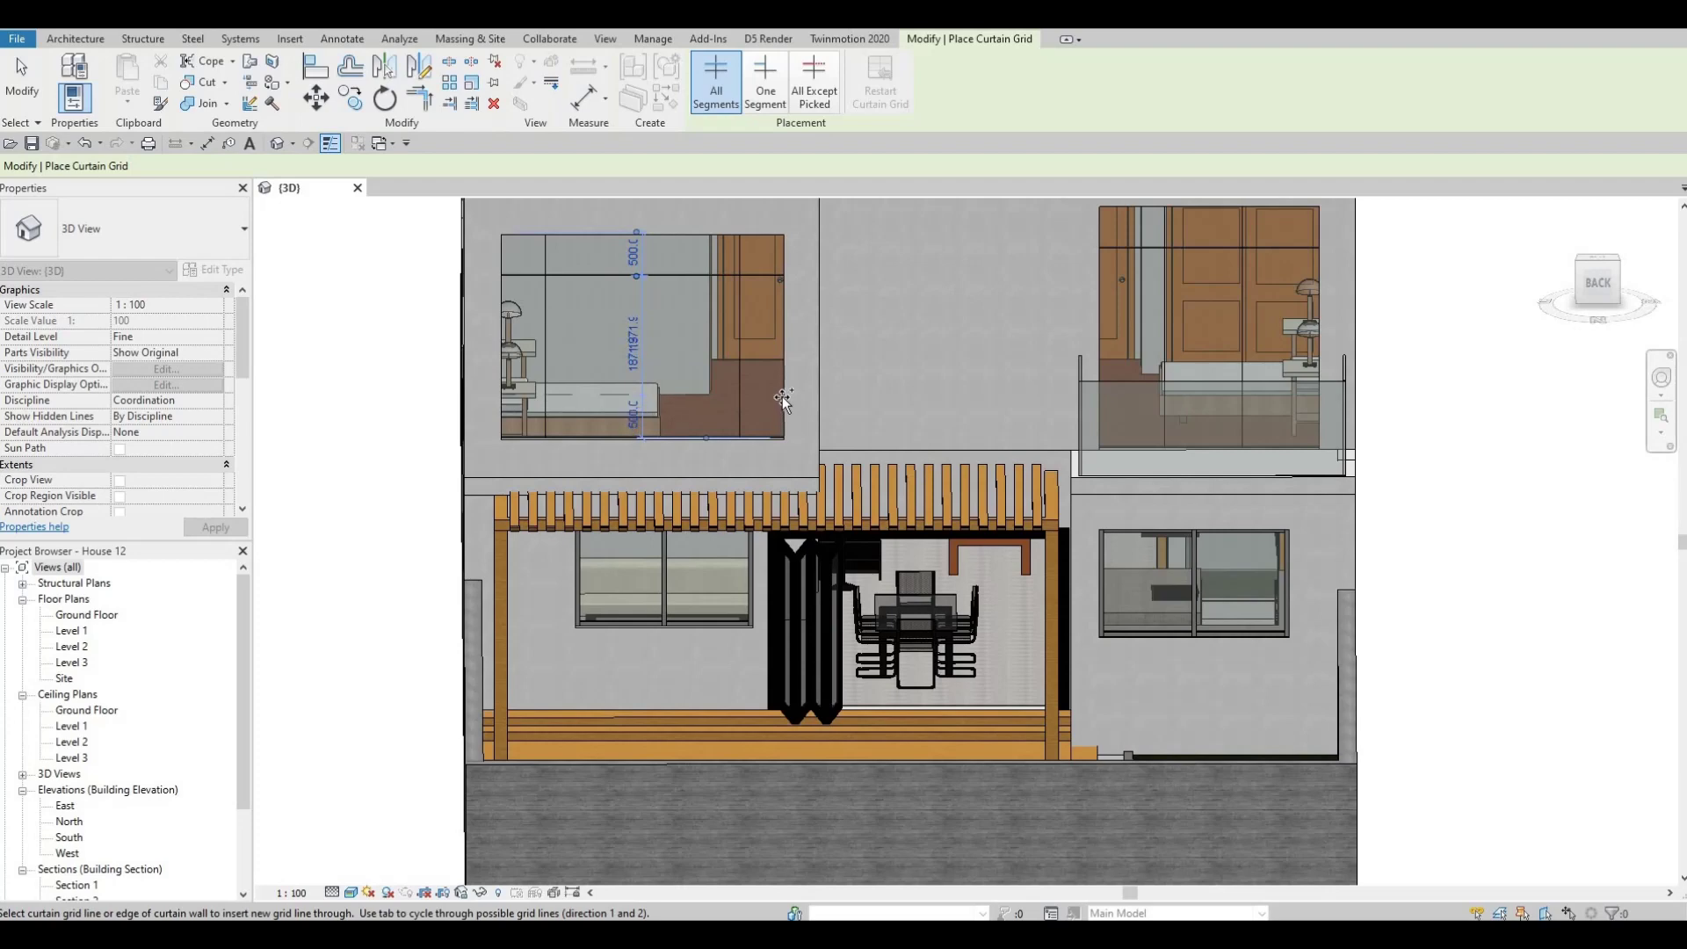
key("Escape")
Place 50mm x 65mm rectangular mullions on all grid lines of the rear bedroom window.
middle_click_drag(768, 379, 694, 392, "shift")
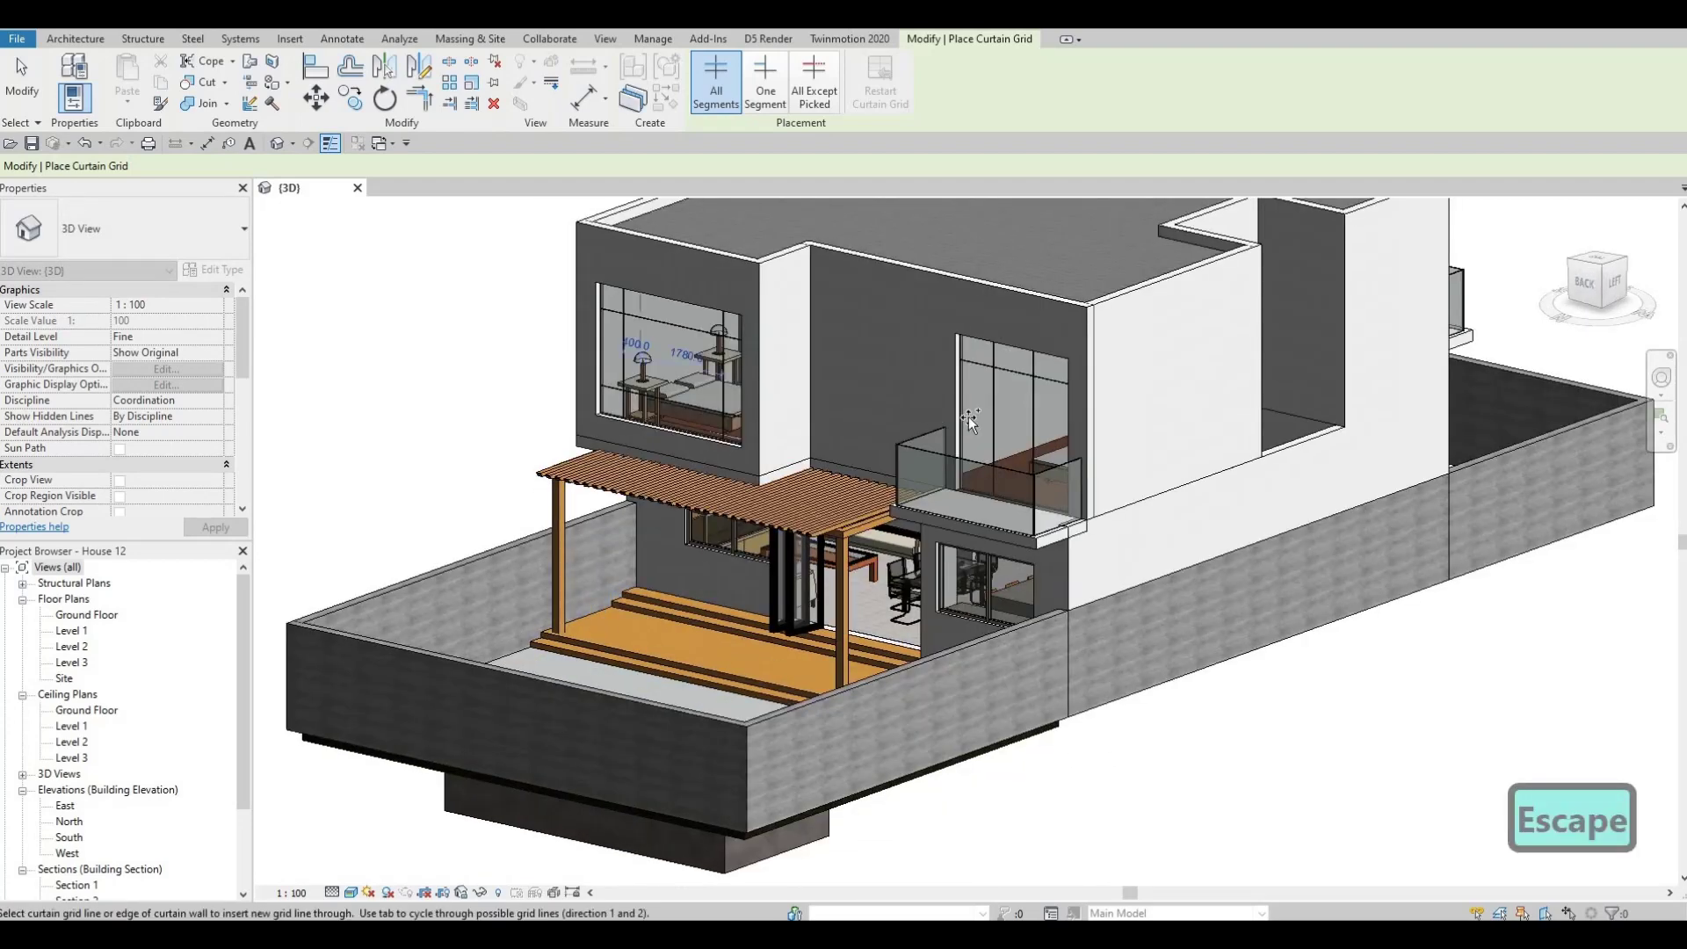
left_click(79, 40)
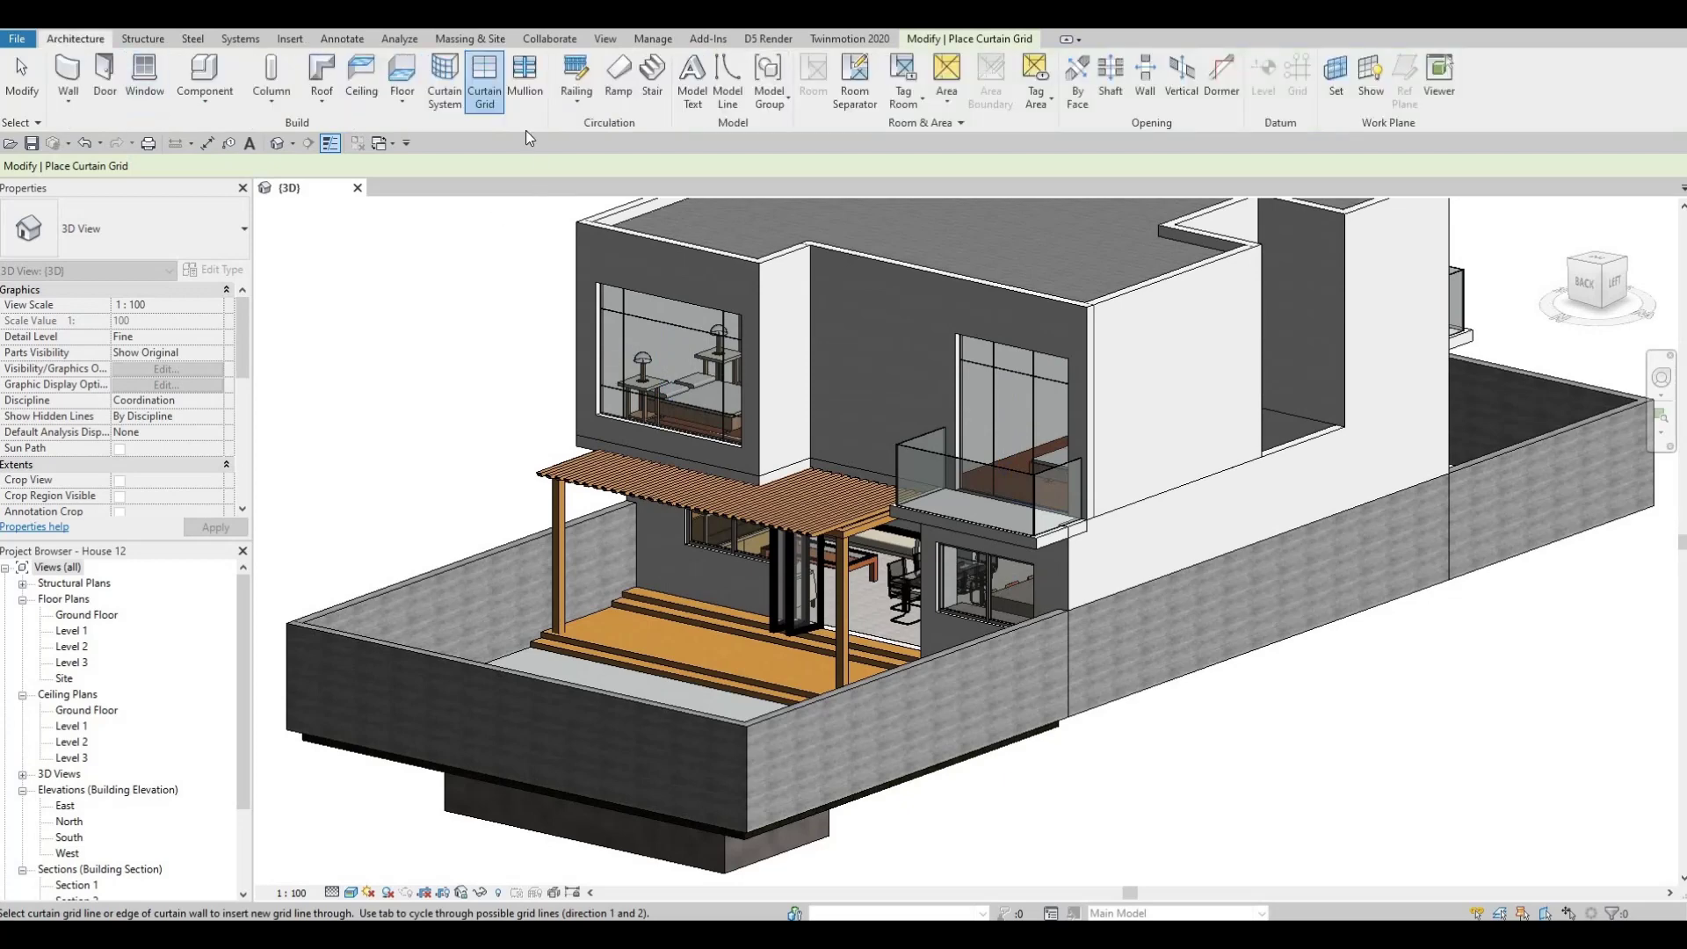
left_click(525, 79)
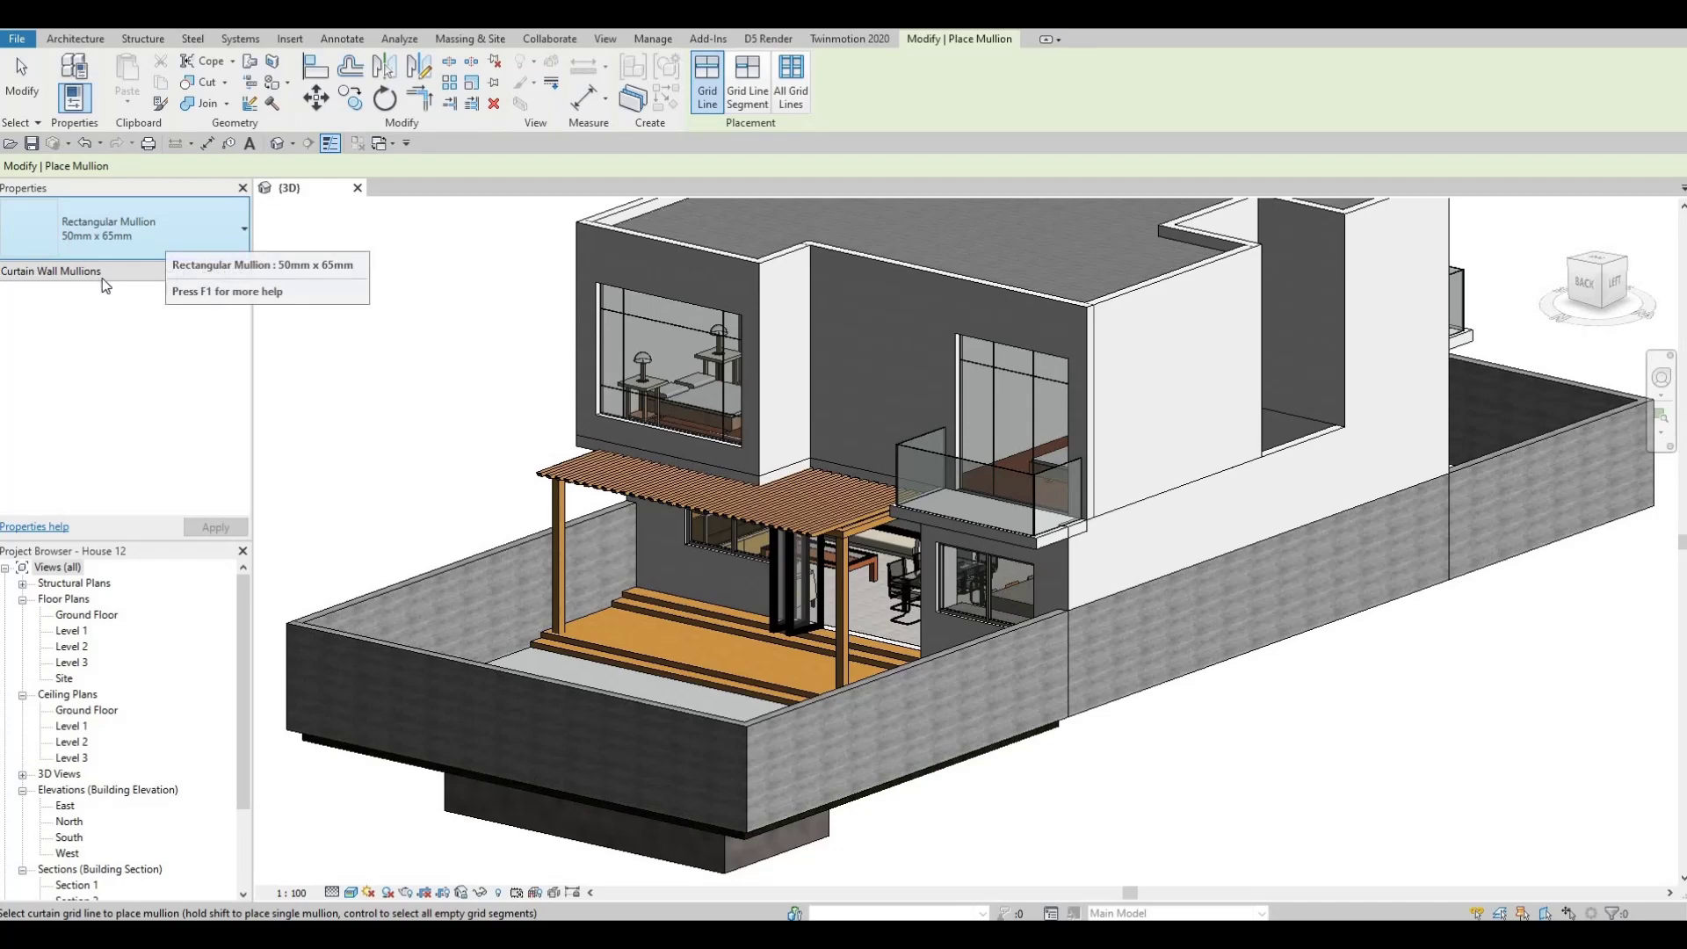
middle_click_drag(702, 381, 743, 341, "shift")
left_click(791, 86)
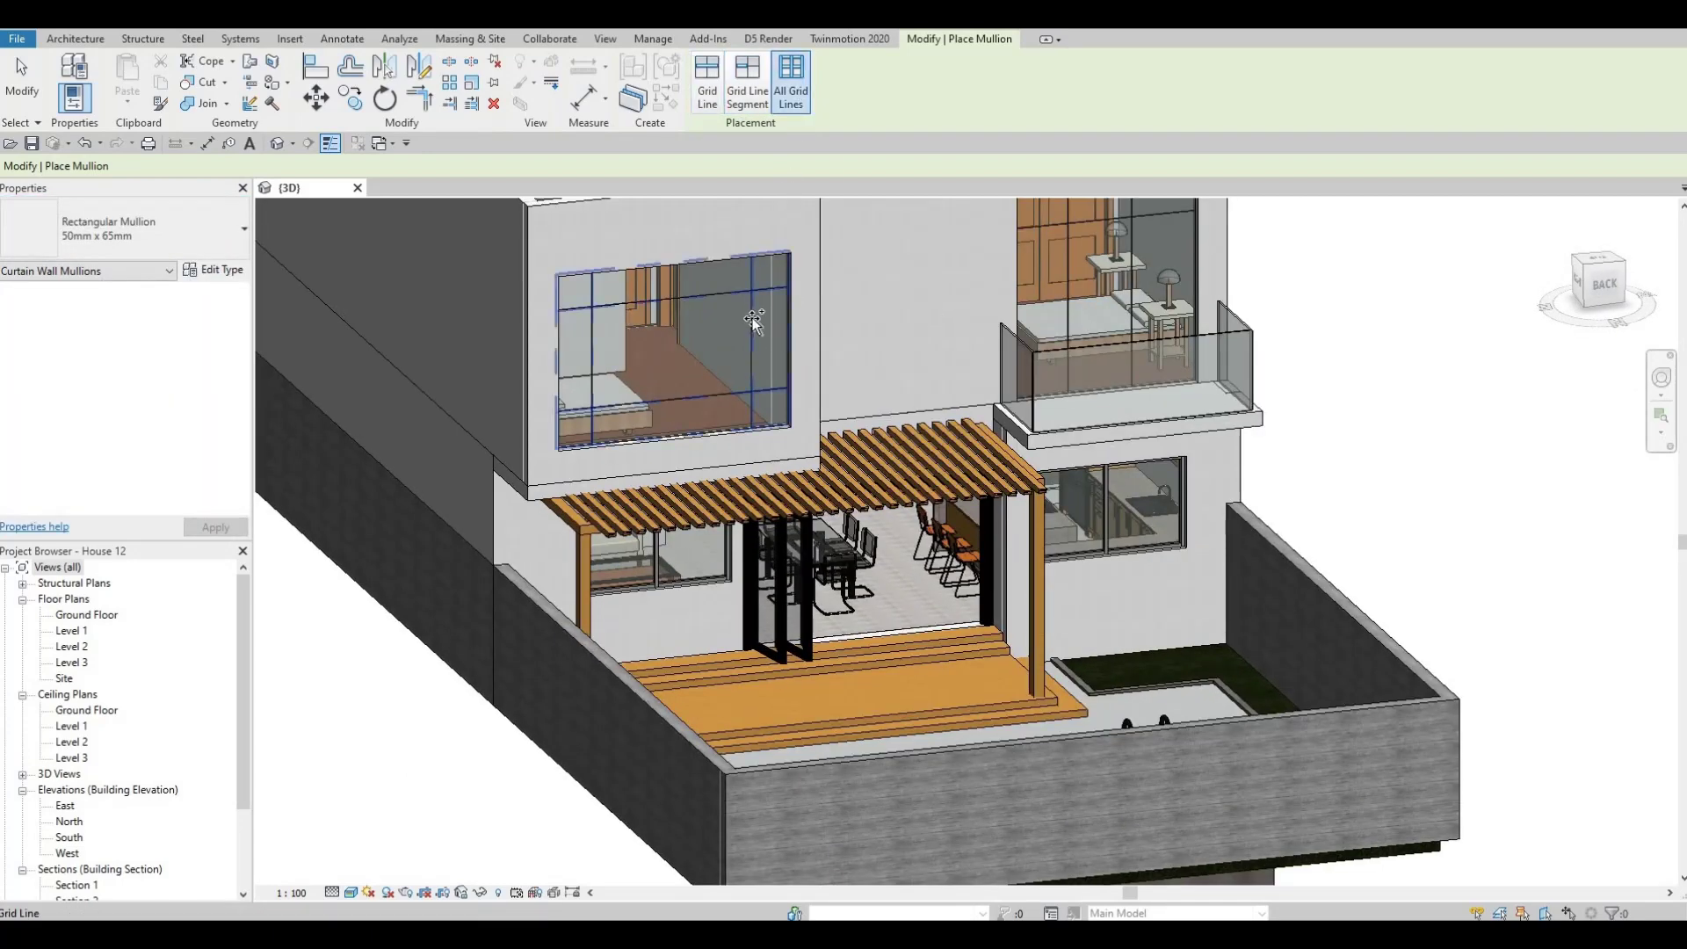
left_click(785, 308)
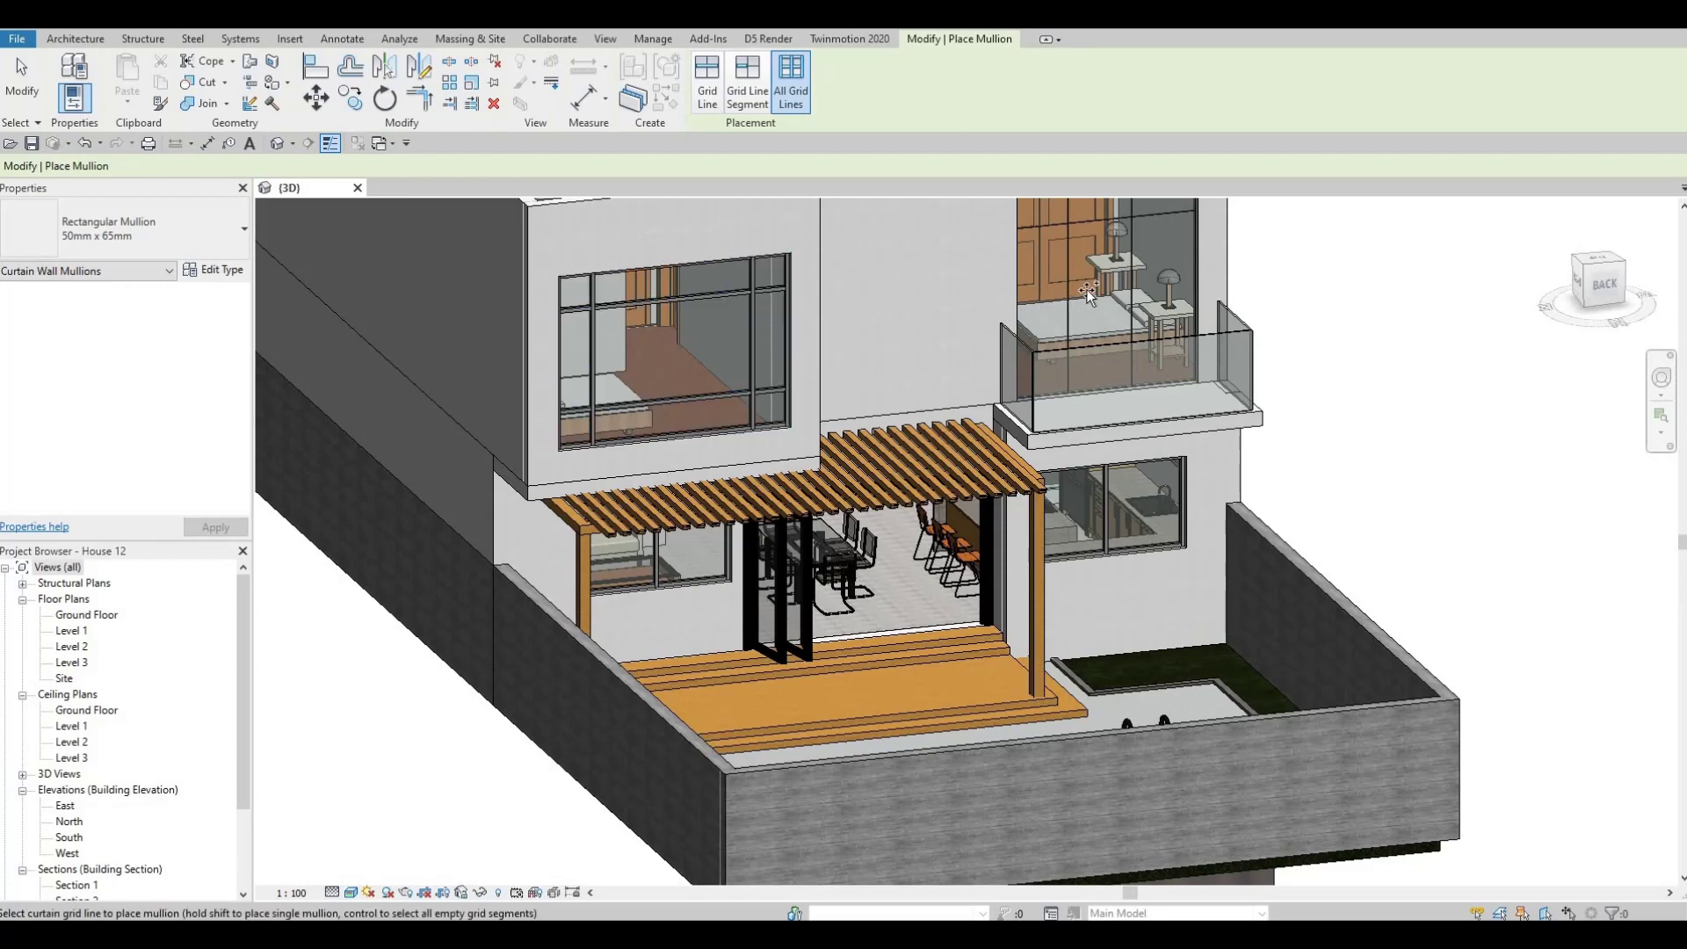
Place the same rectangular mullions on all grid lines of the remaining upper-floor curtain wall windows, including both balcony windows.
middle_click_drag(1047, 482, 377, 499, "shift")
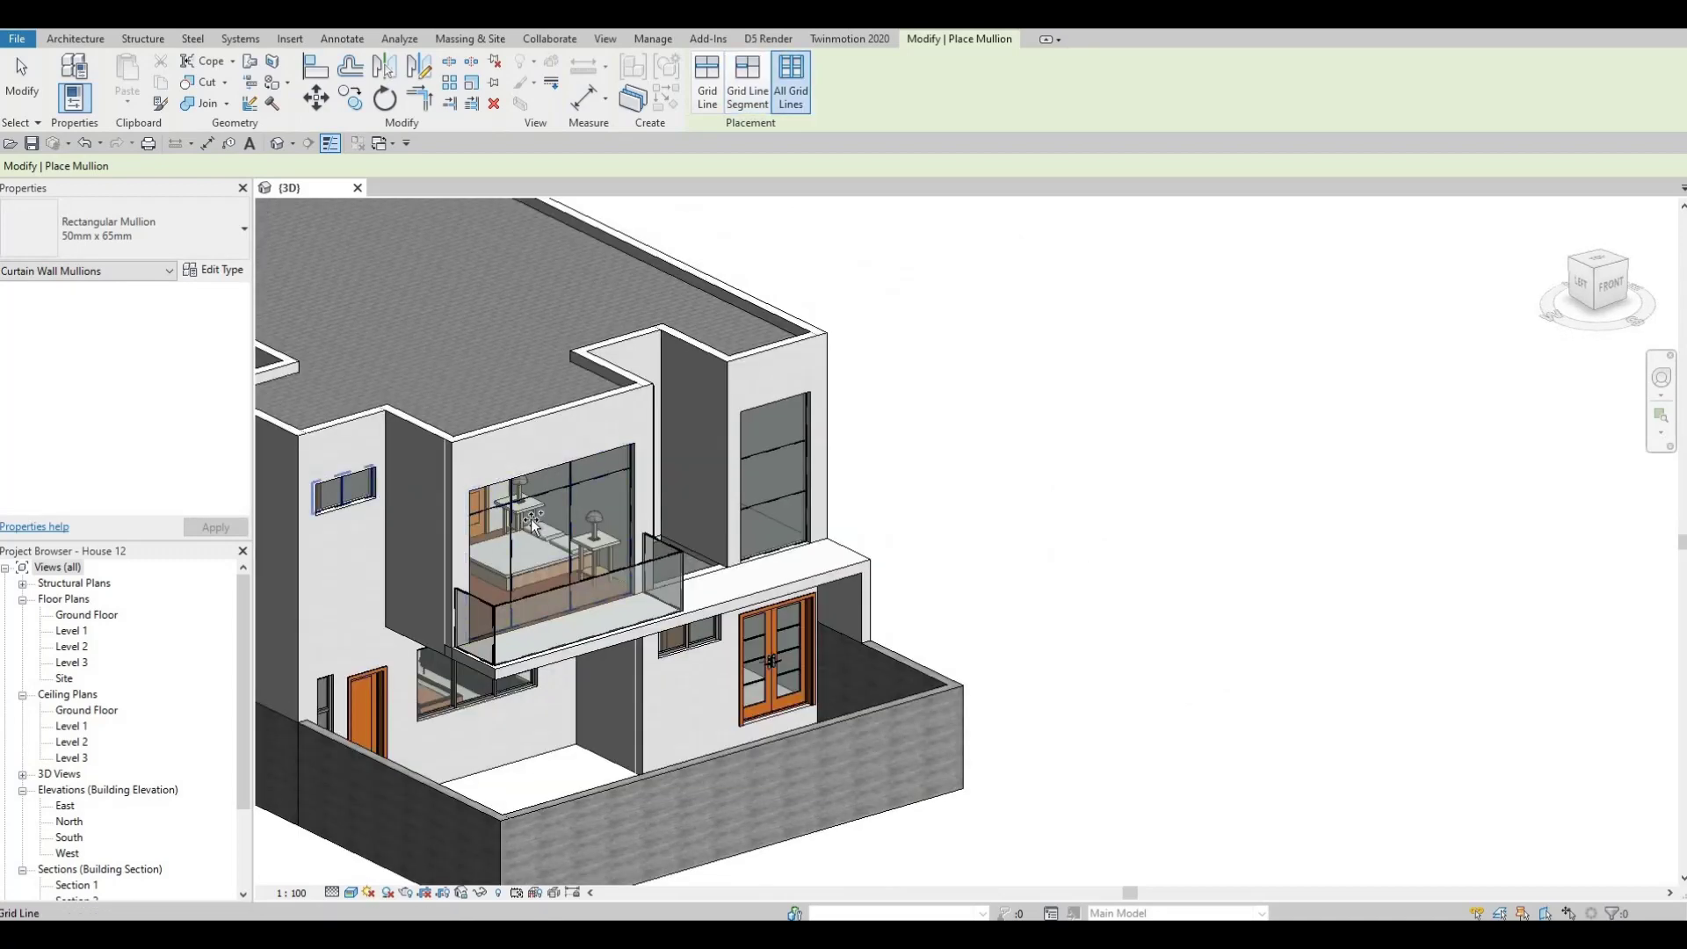
left_click(370, 496)
left_click(781, 482)
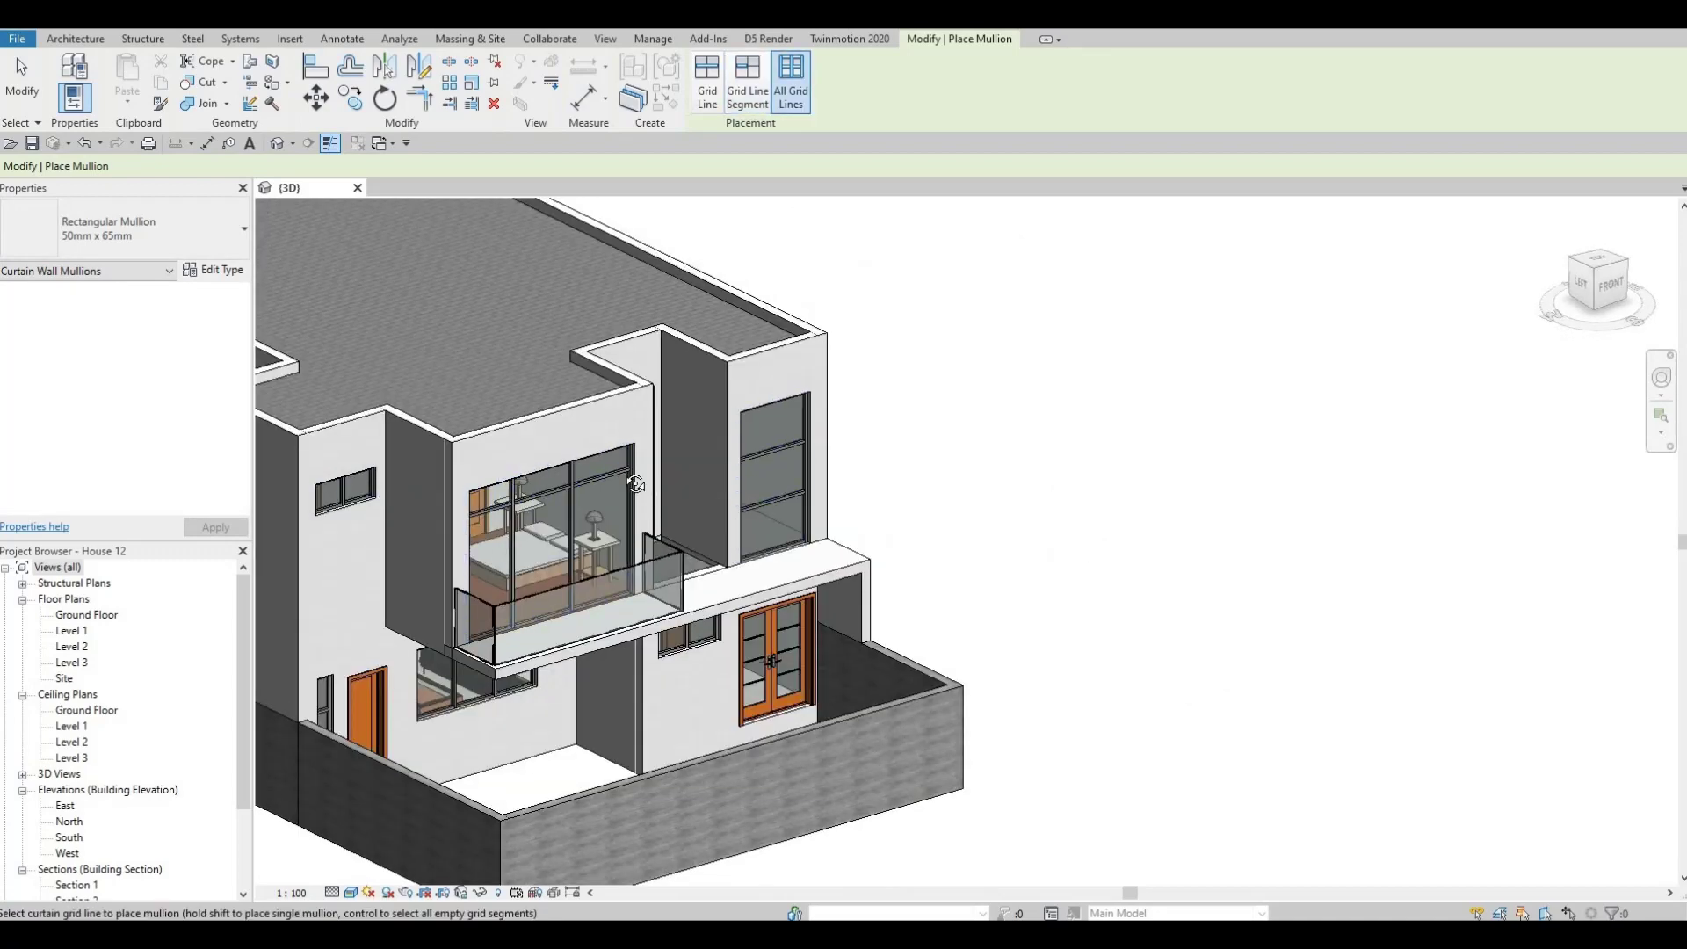
middle_click_drag(780, 482, 901, 413, "shift")
middle_click_drag(944, 307, 565, 576, "shift")
scroll(615, 439, "up", 5)
scroll(615, 438, "up", 3)
key("Escape")
Delete the bottom mullion under the narrow panel of the rear balcony window to clear a door opening.
scroll(654, 515, "up", 2)
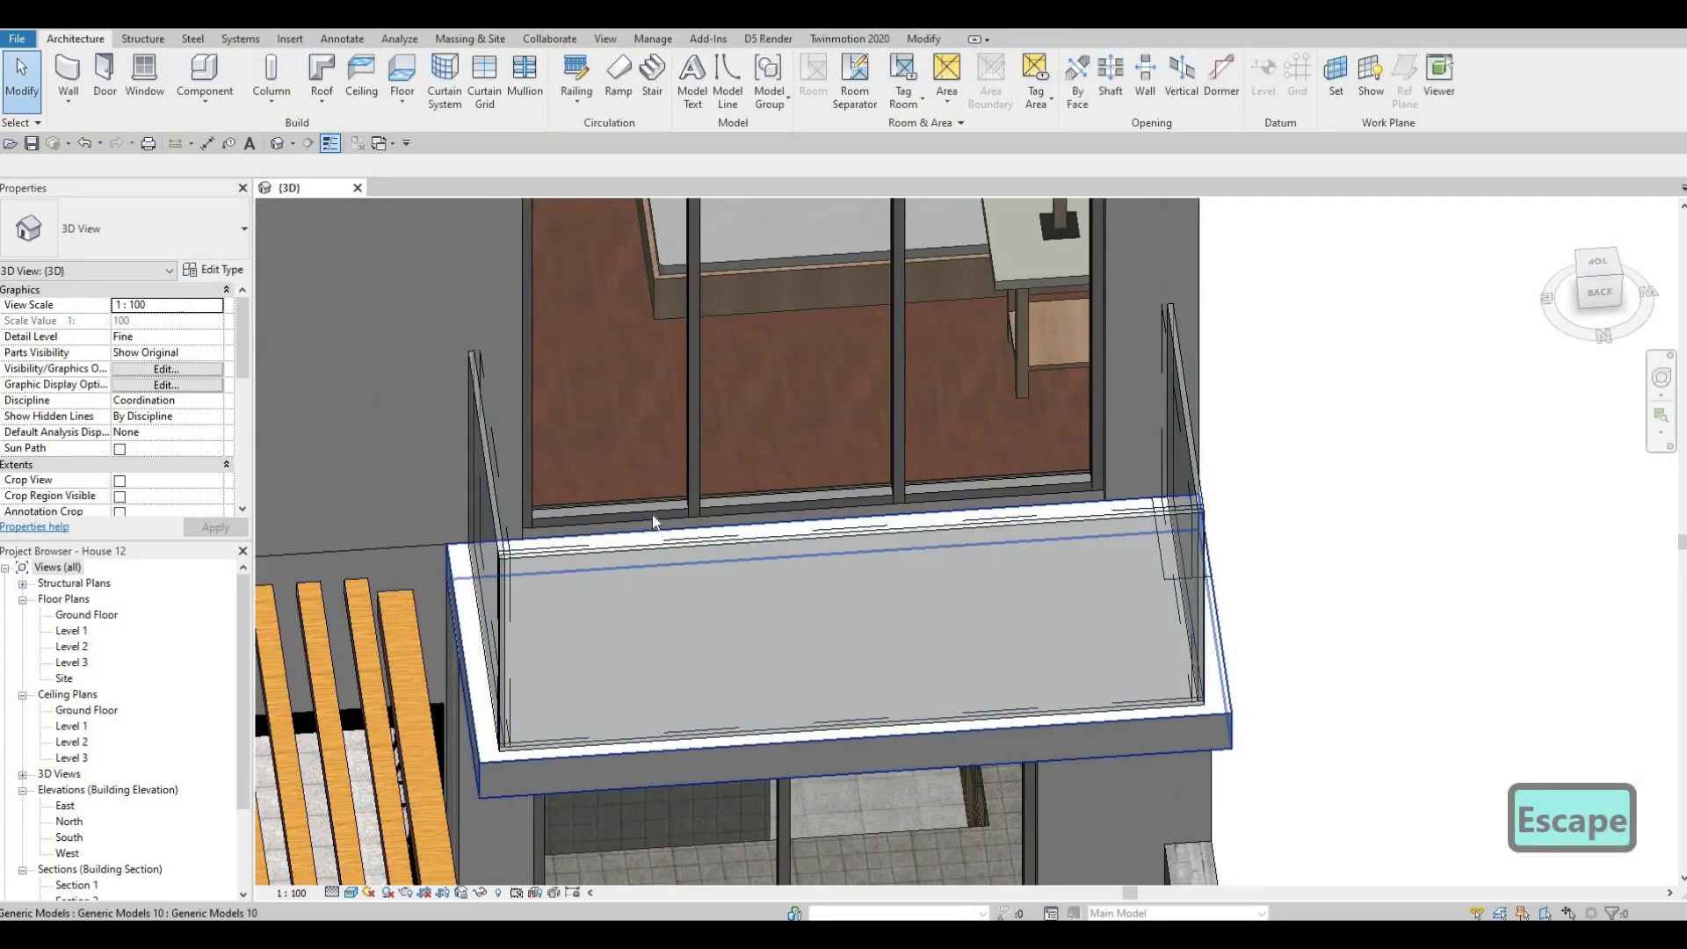
left_click(651, 517)
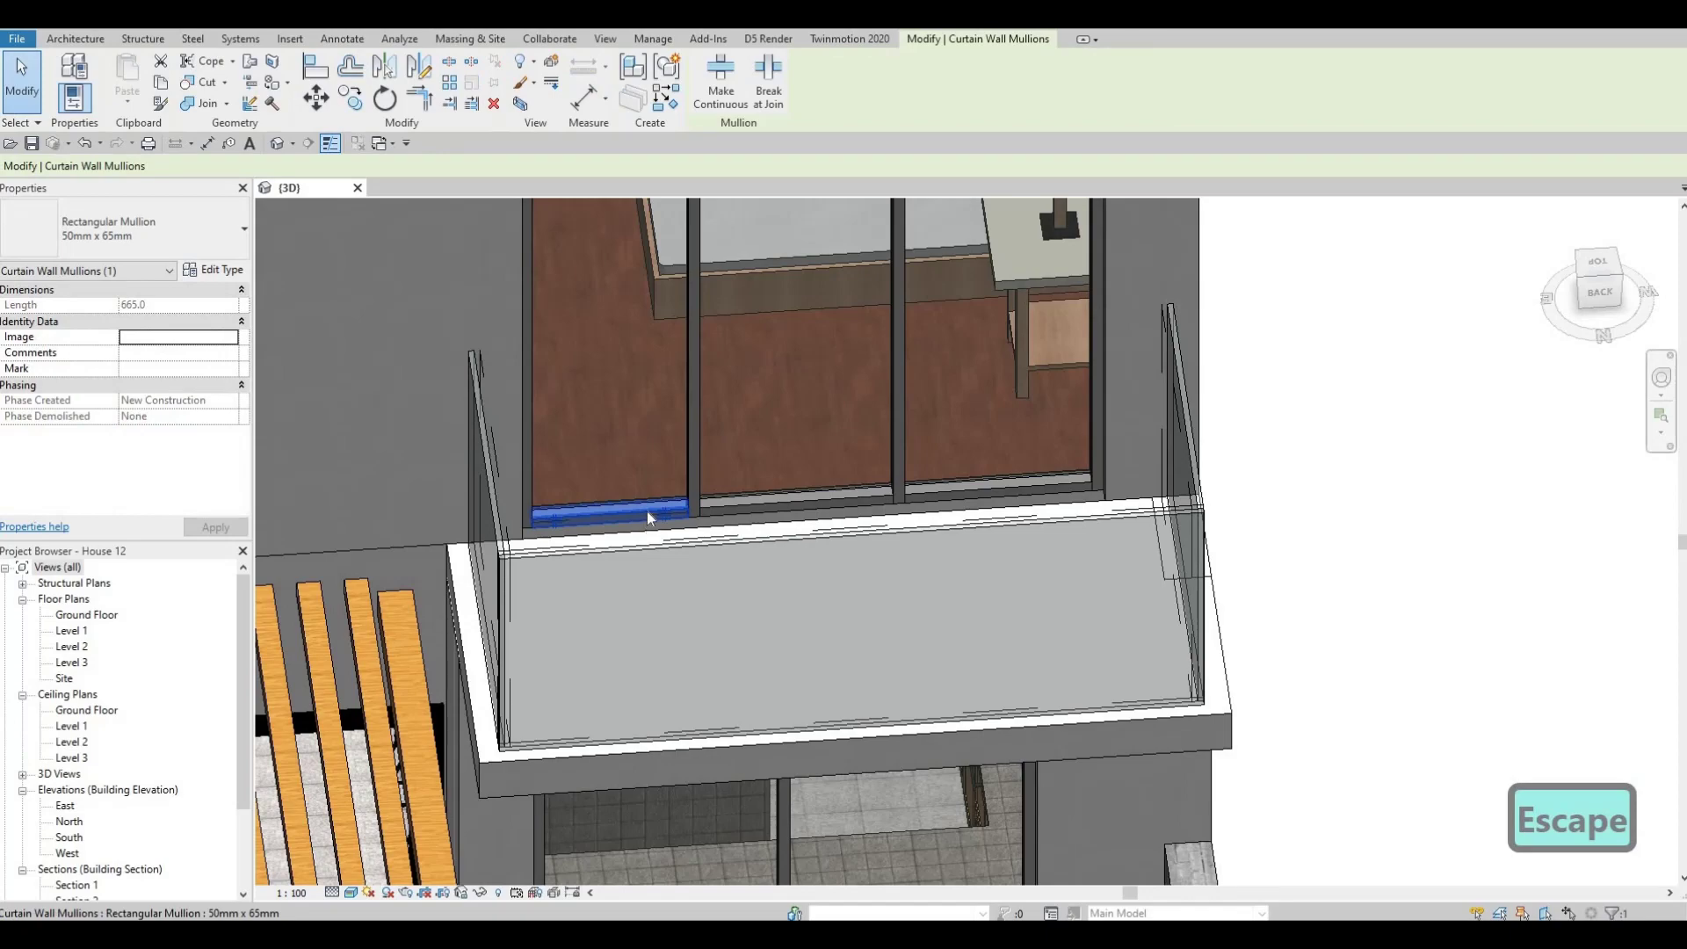
key("Delete")
Delete the bottom mullion under the leftmost panel of the front balcony window.
scroll(805, 381, "down", 3)
middle_click_drag(805, 381, 612, 492, "shift")
scroll(615, 396, "down", 3)
scroll(613, 492, "up", 2)
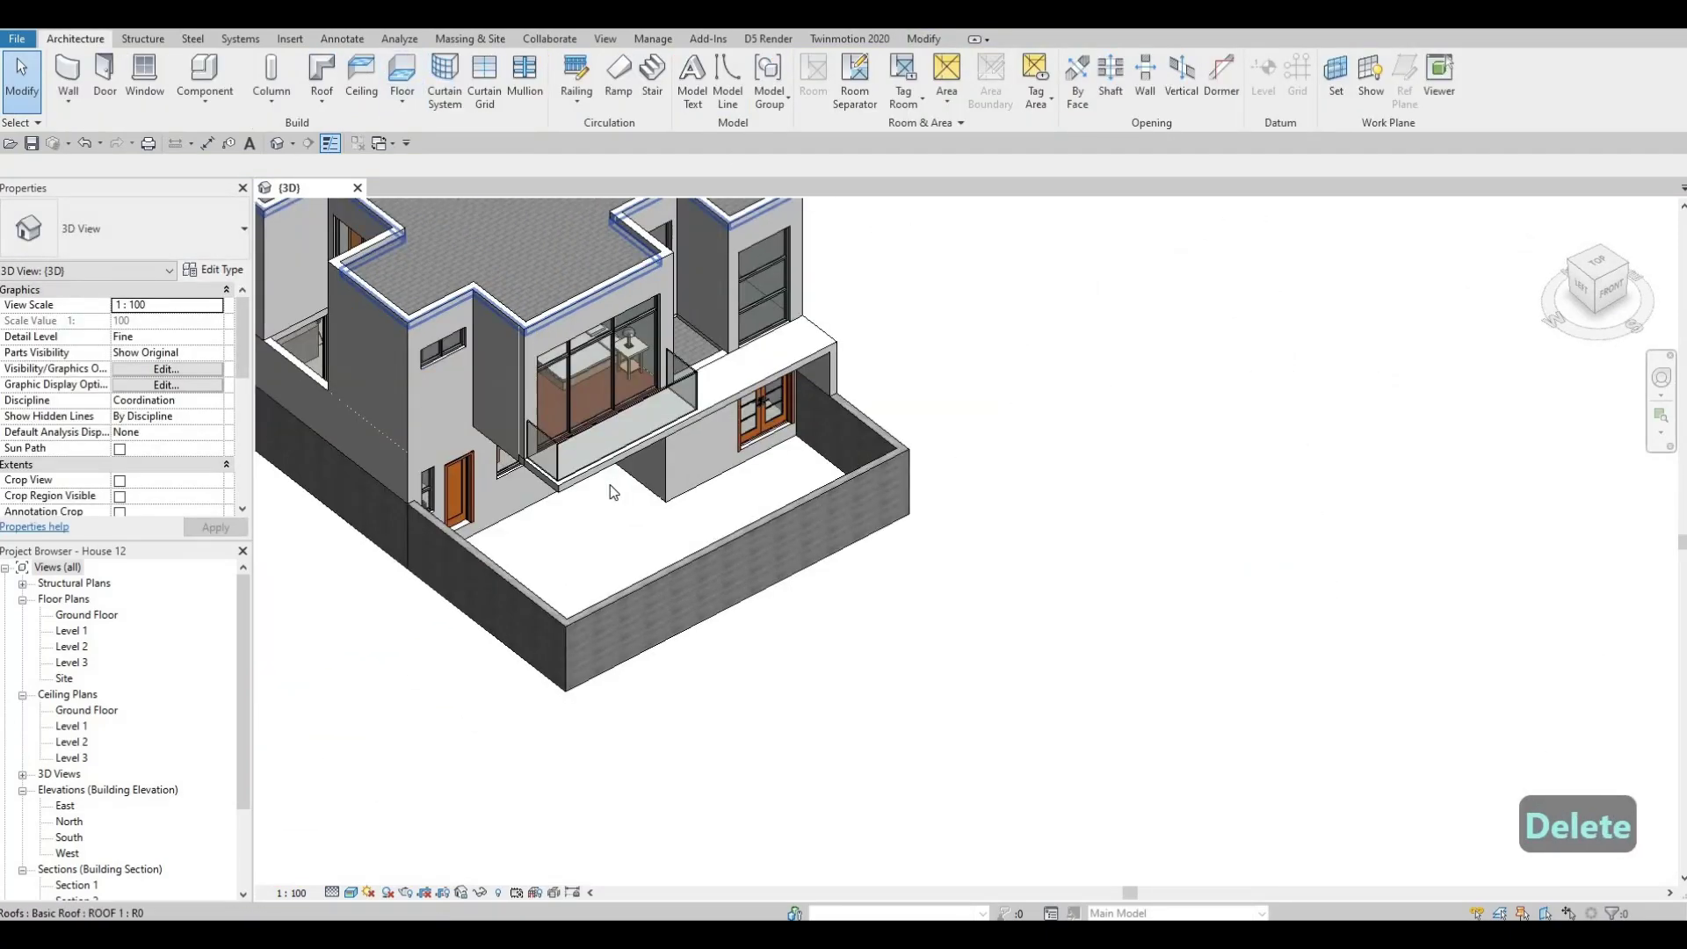
scroll(613, 492, "up", 4)
left_click(575, 494)
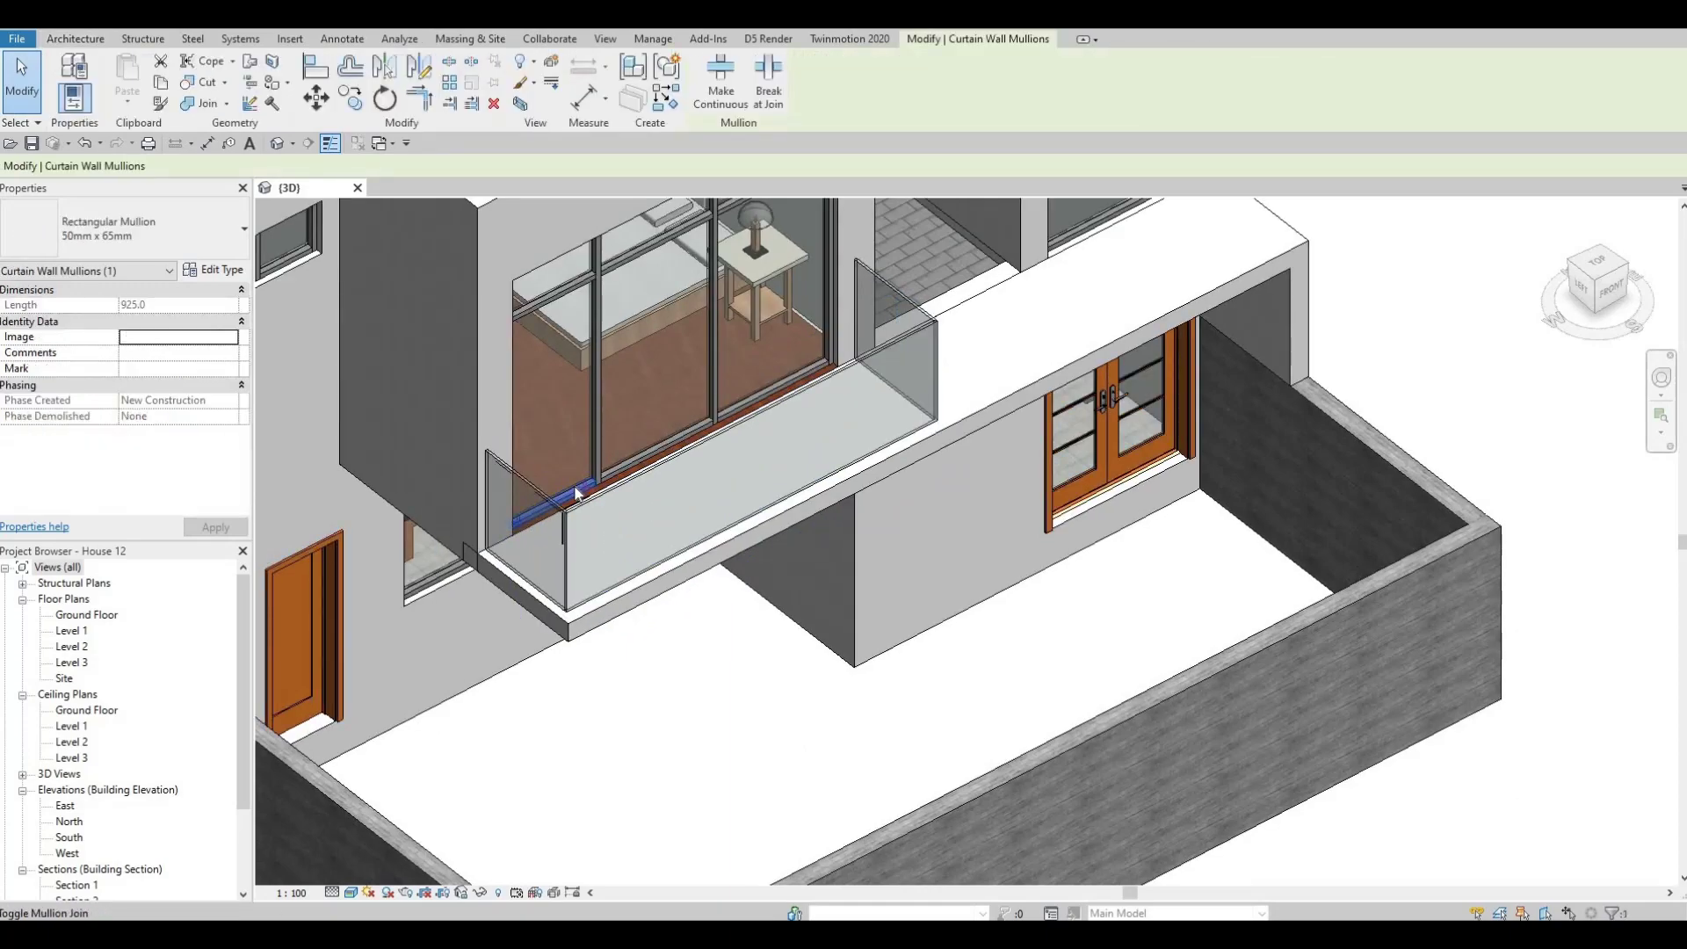
key("Delete")
Load the M_Door-Curtain-Wall-Single-Glass family from the Doors folder of the metric library.
scroll(434, 348, "down", 3)
middle_click_drag(434, 348, 688, 515, "shift")
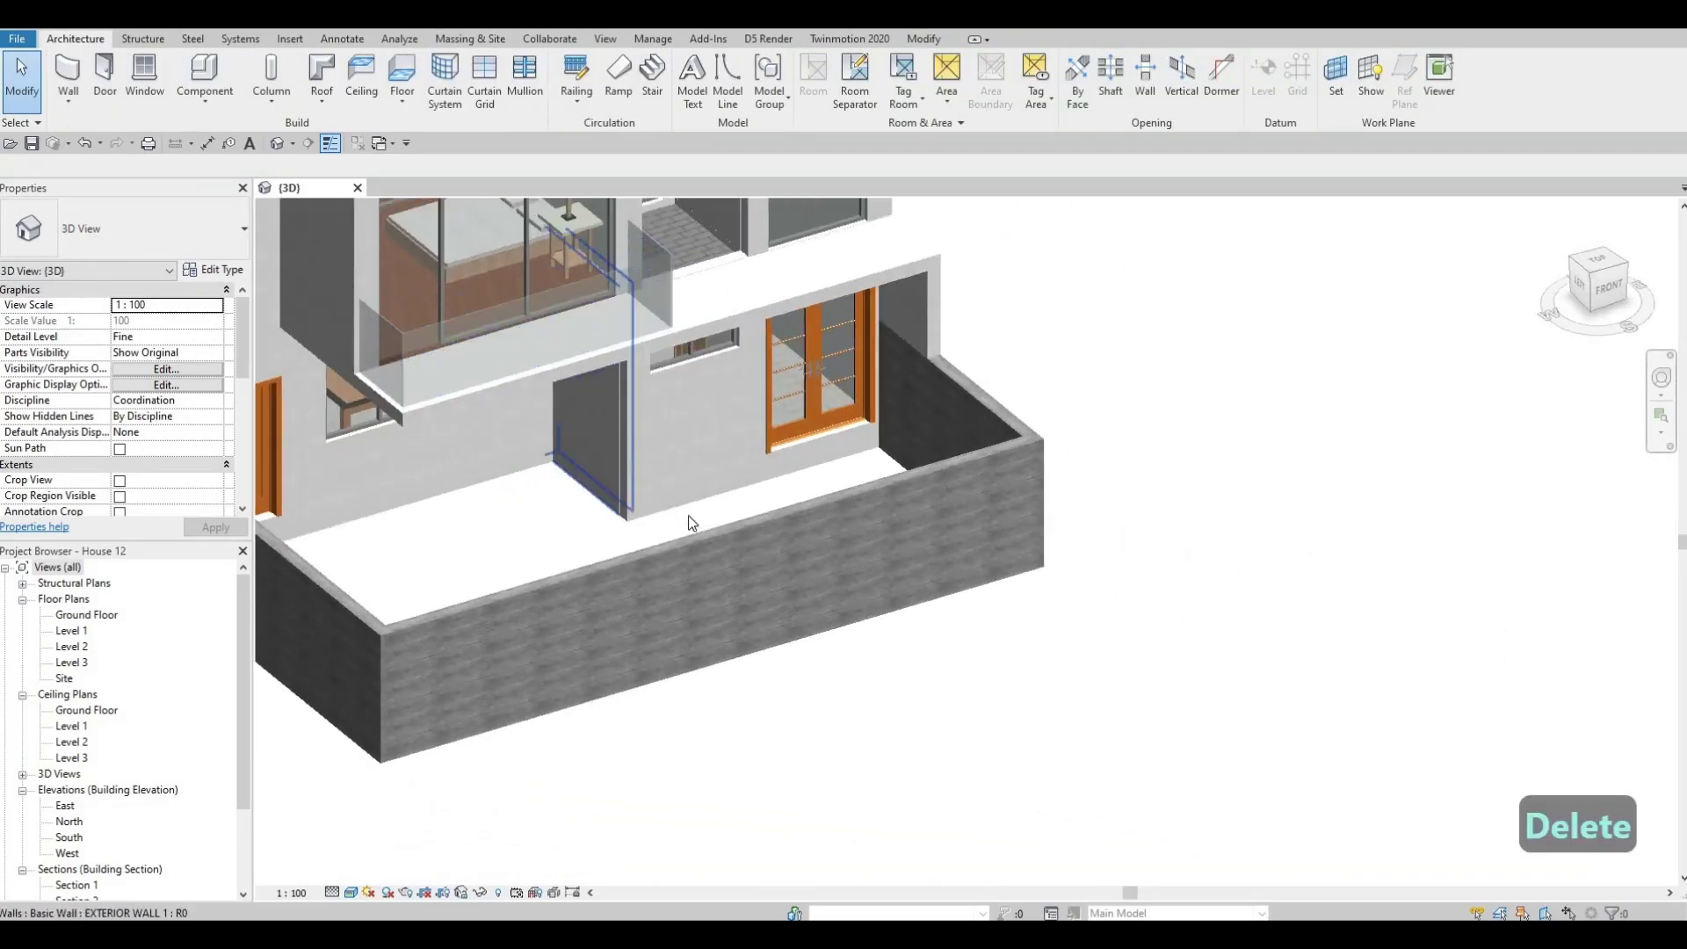
scroll(688, 515, "up", 3)
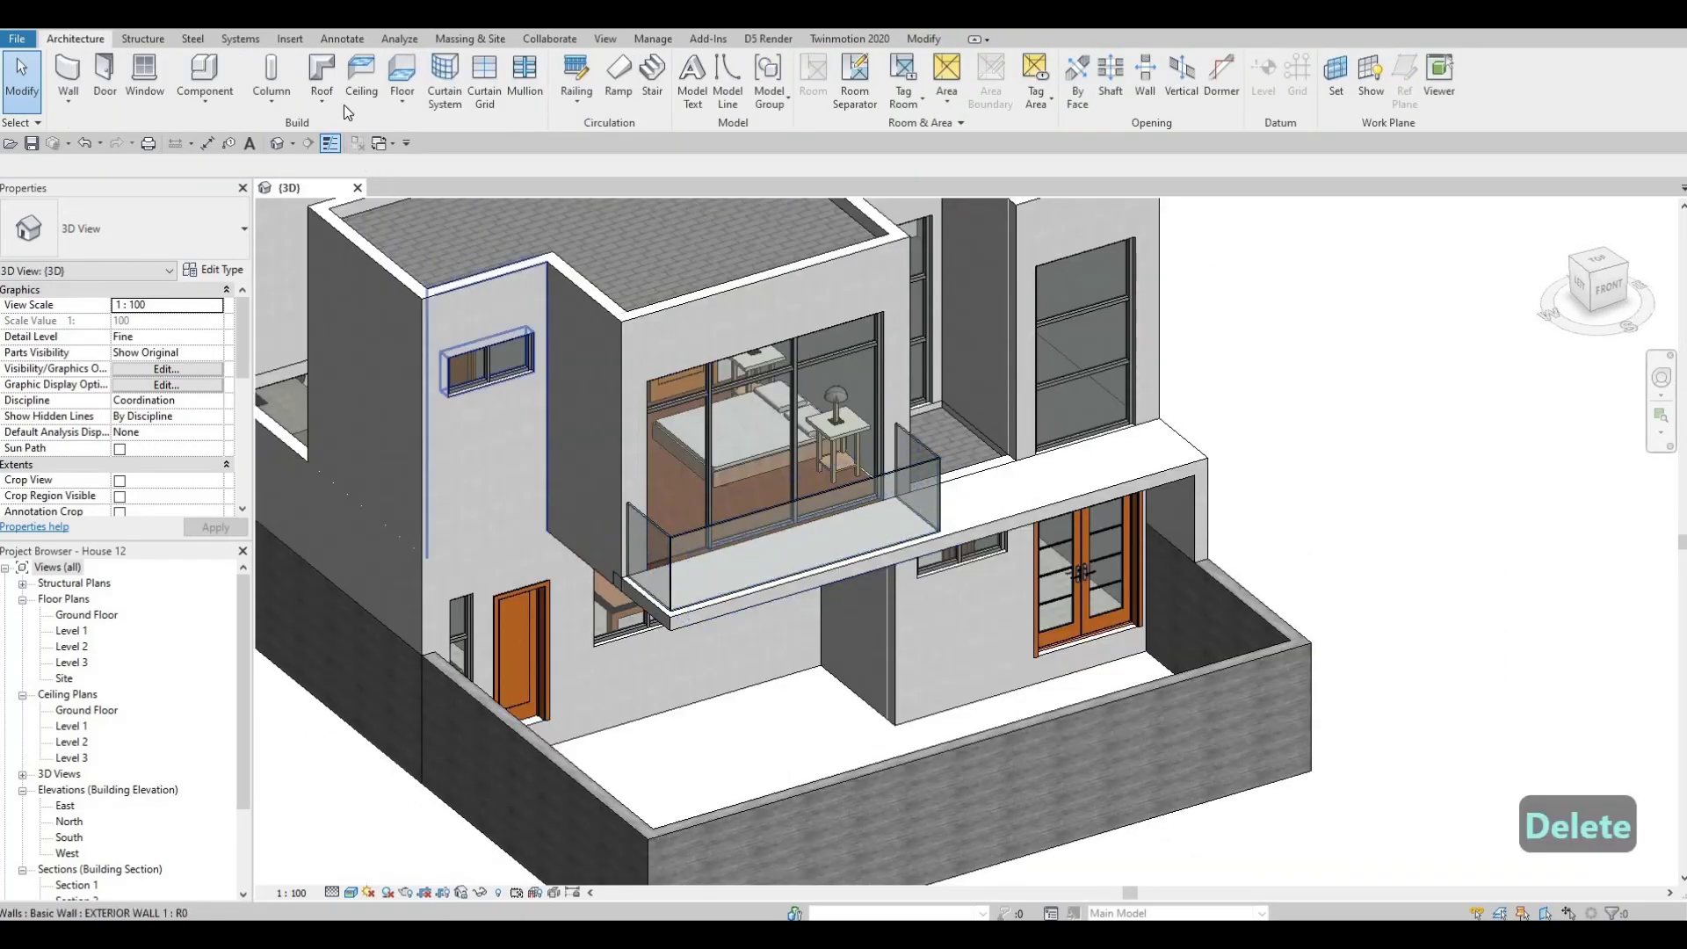
left_click(290, 38)
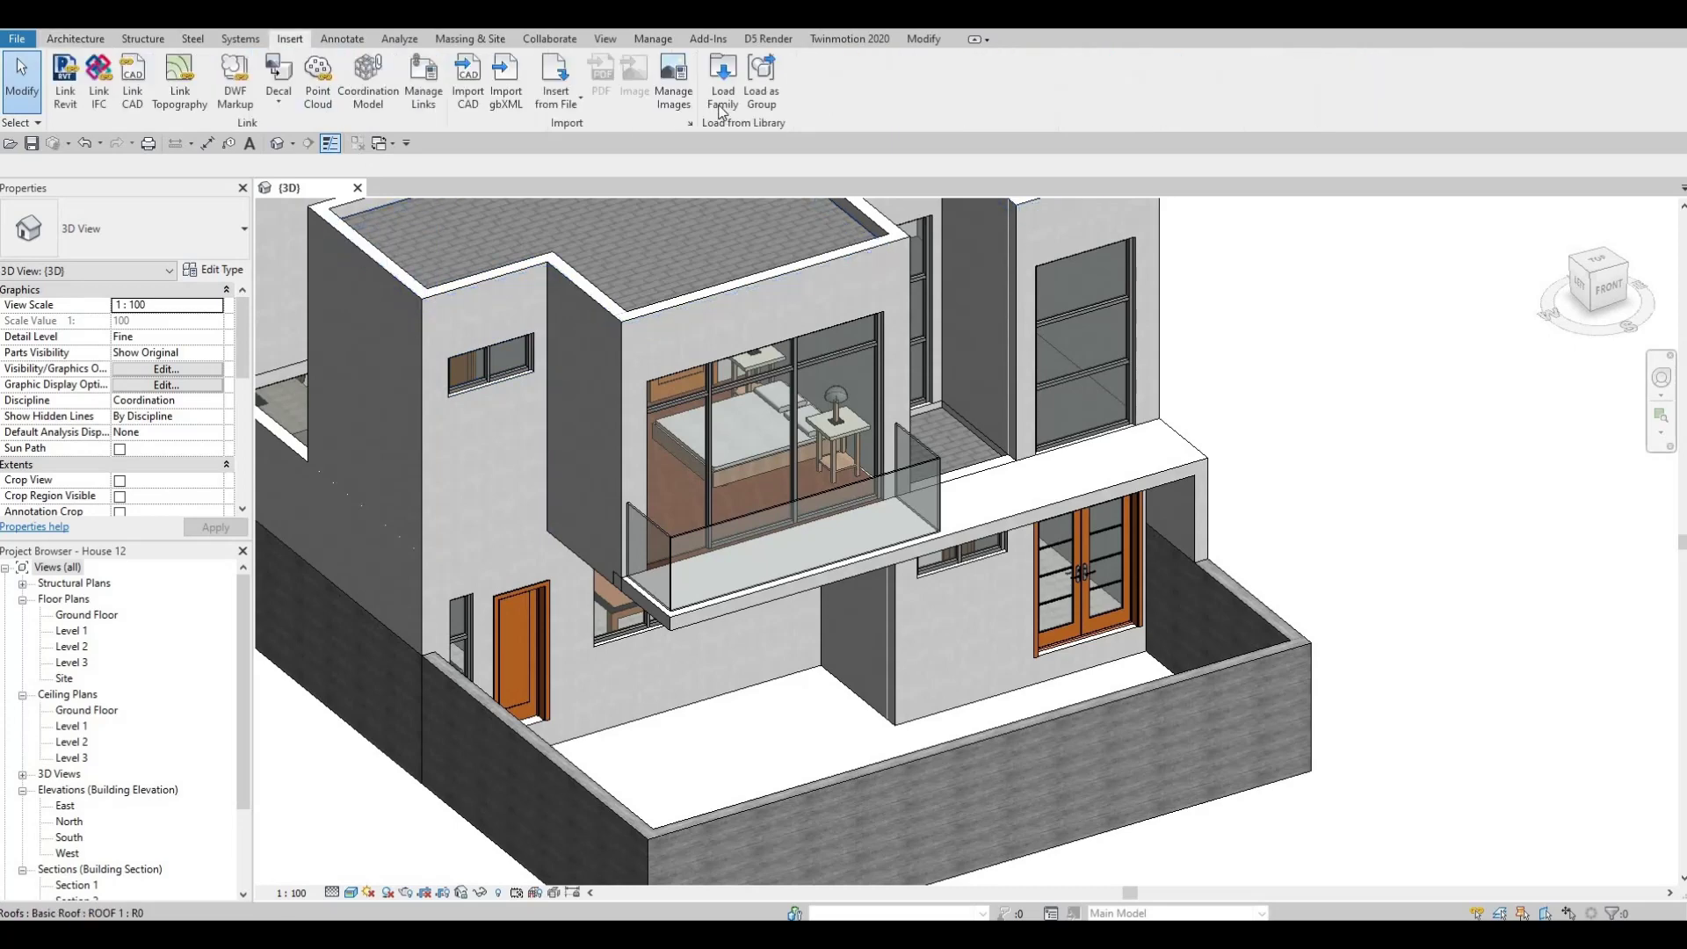
left_click(721, 105)
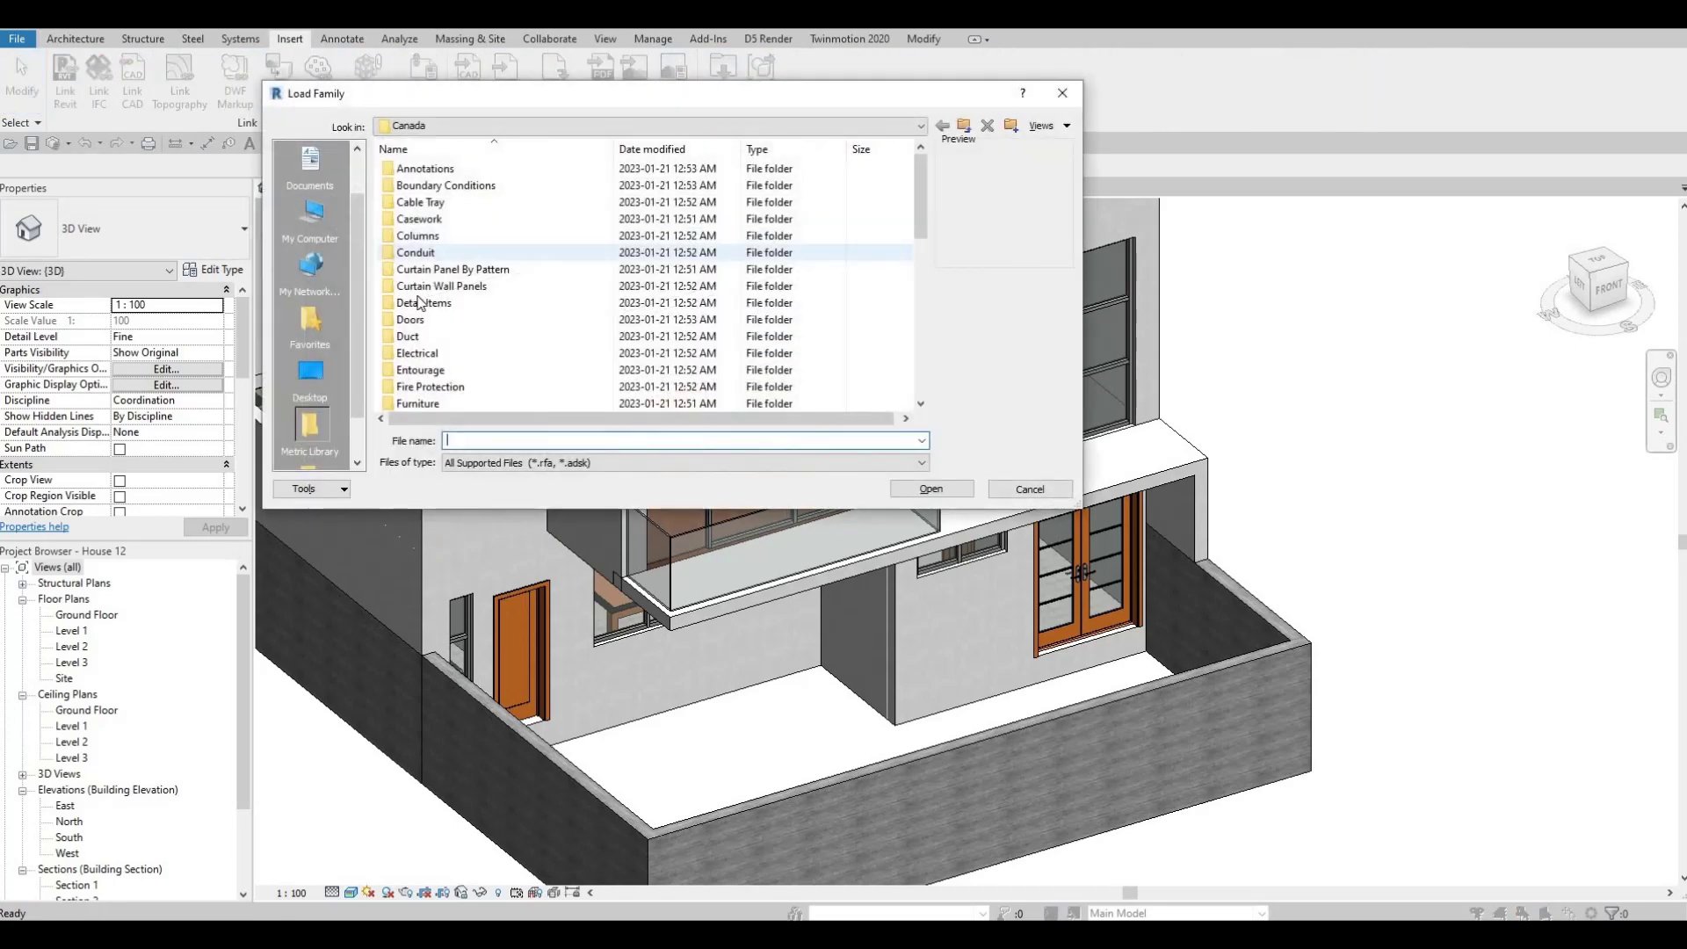
double_click(413, 319)
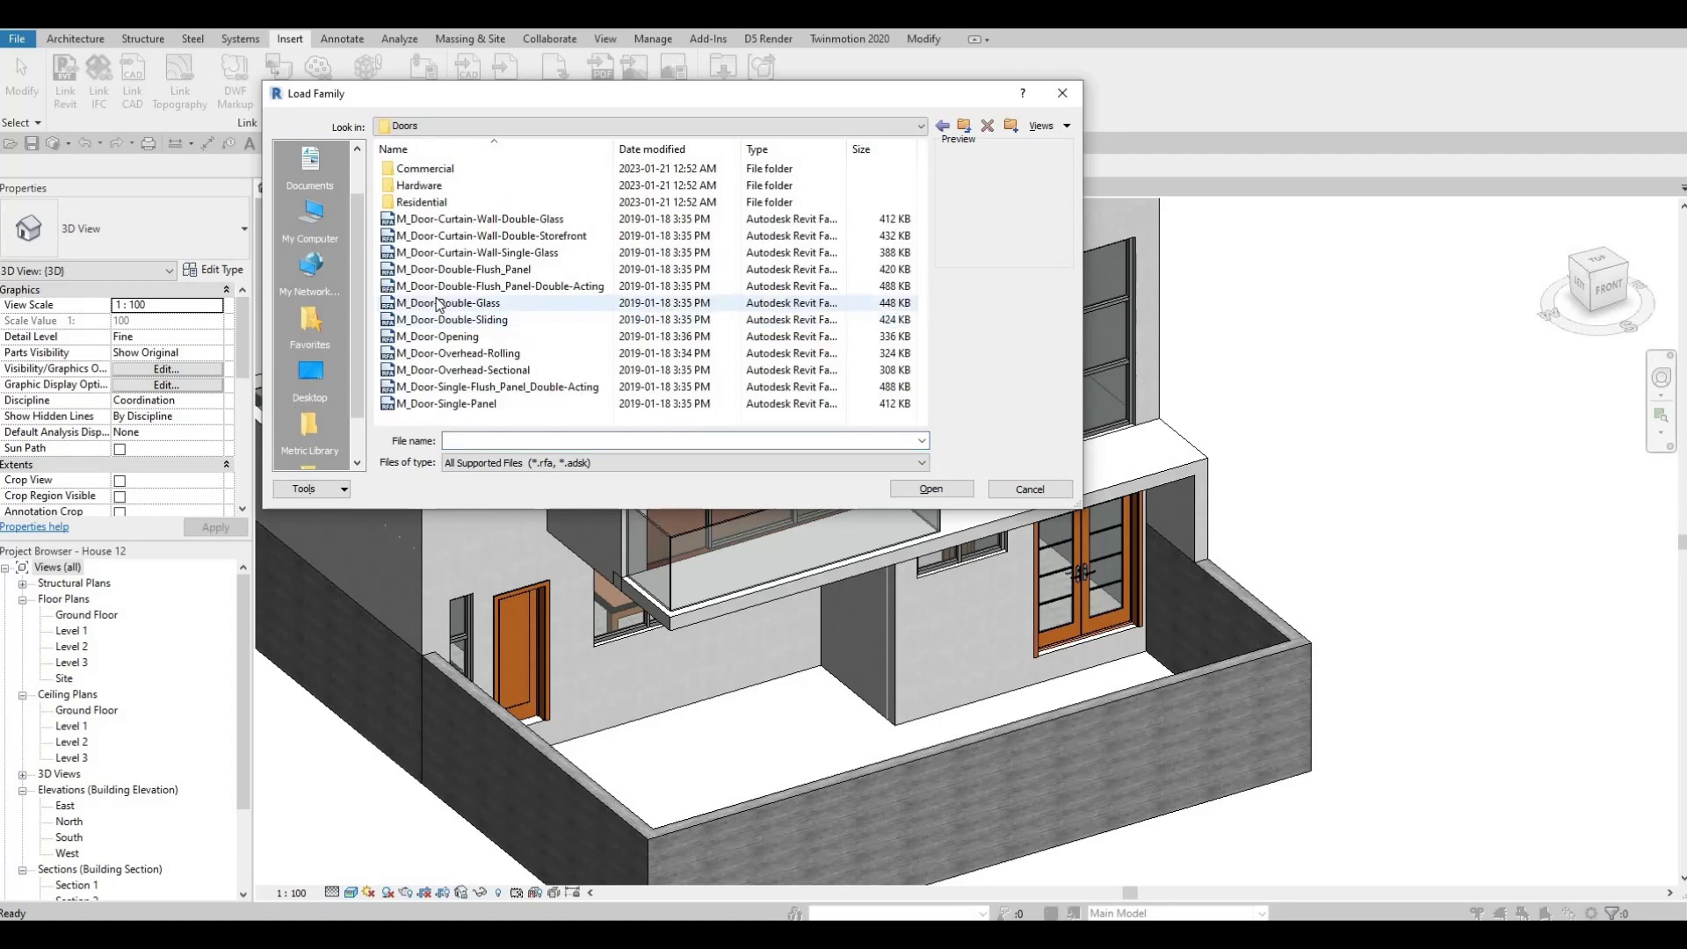
left_click(462, 253)
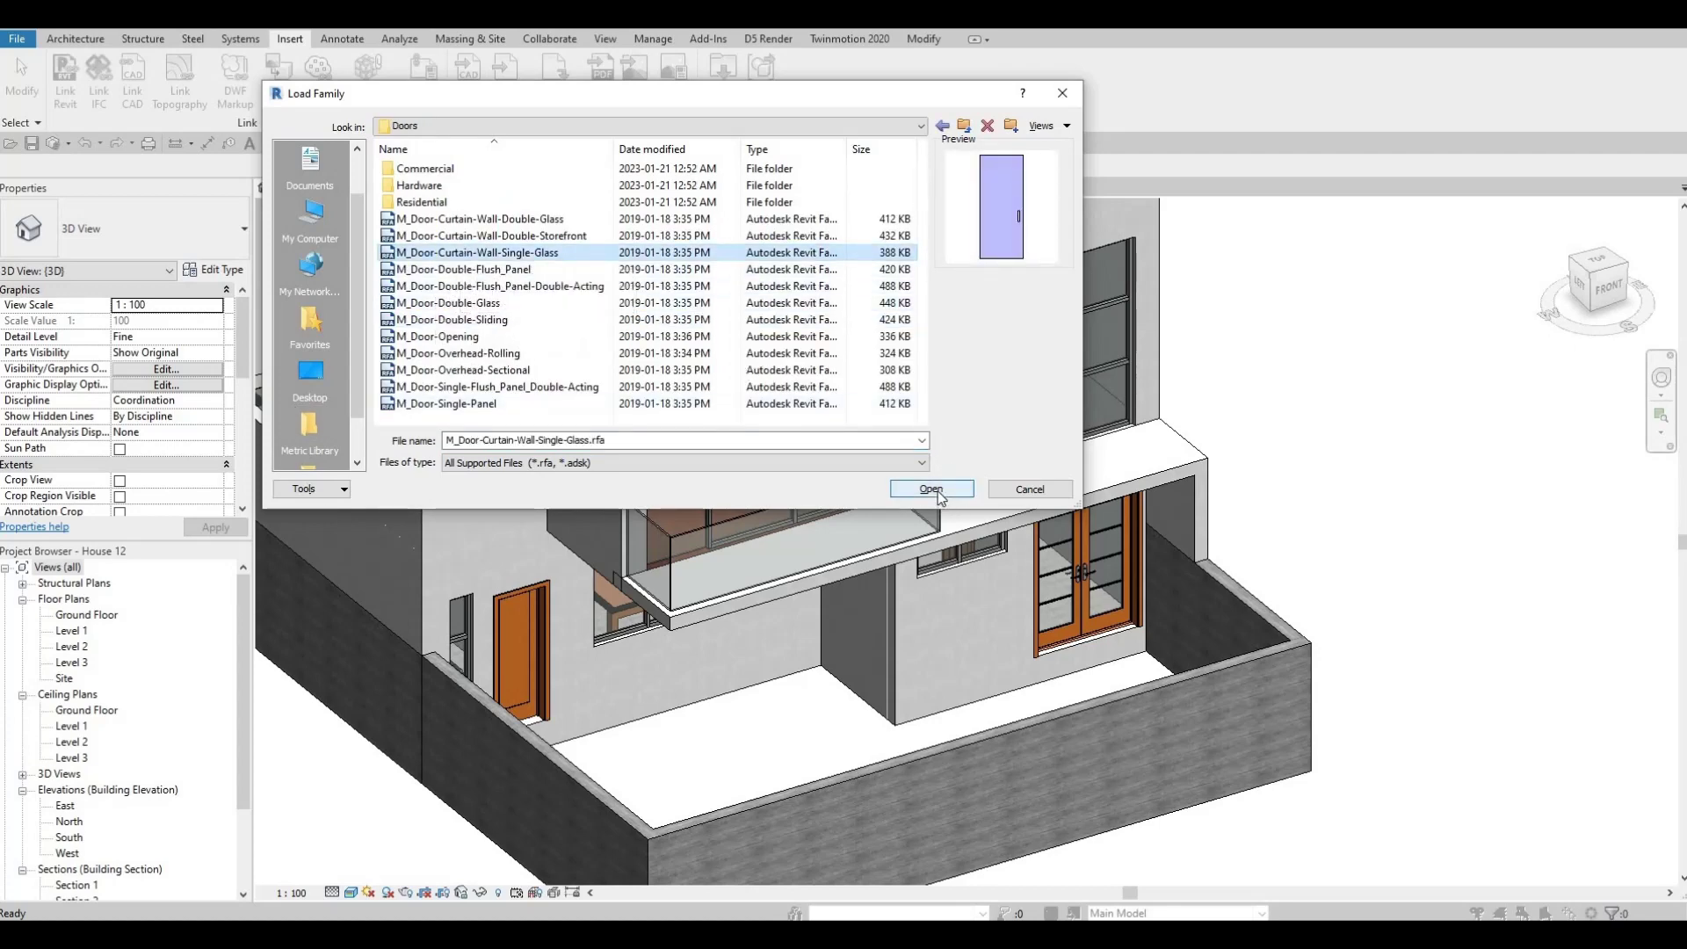
key("Return")
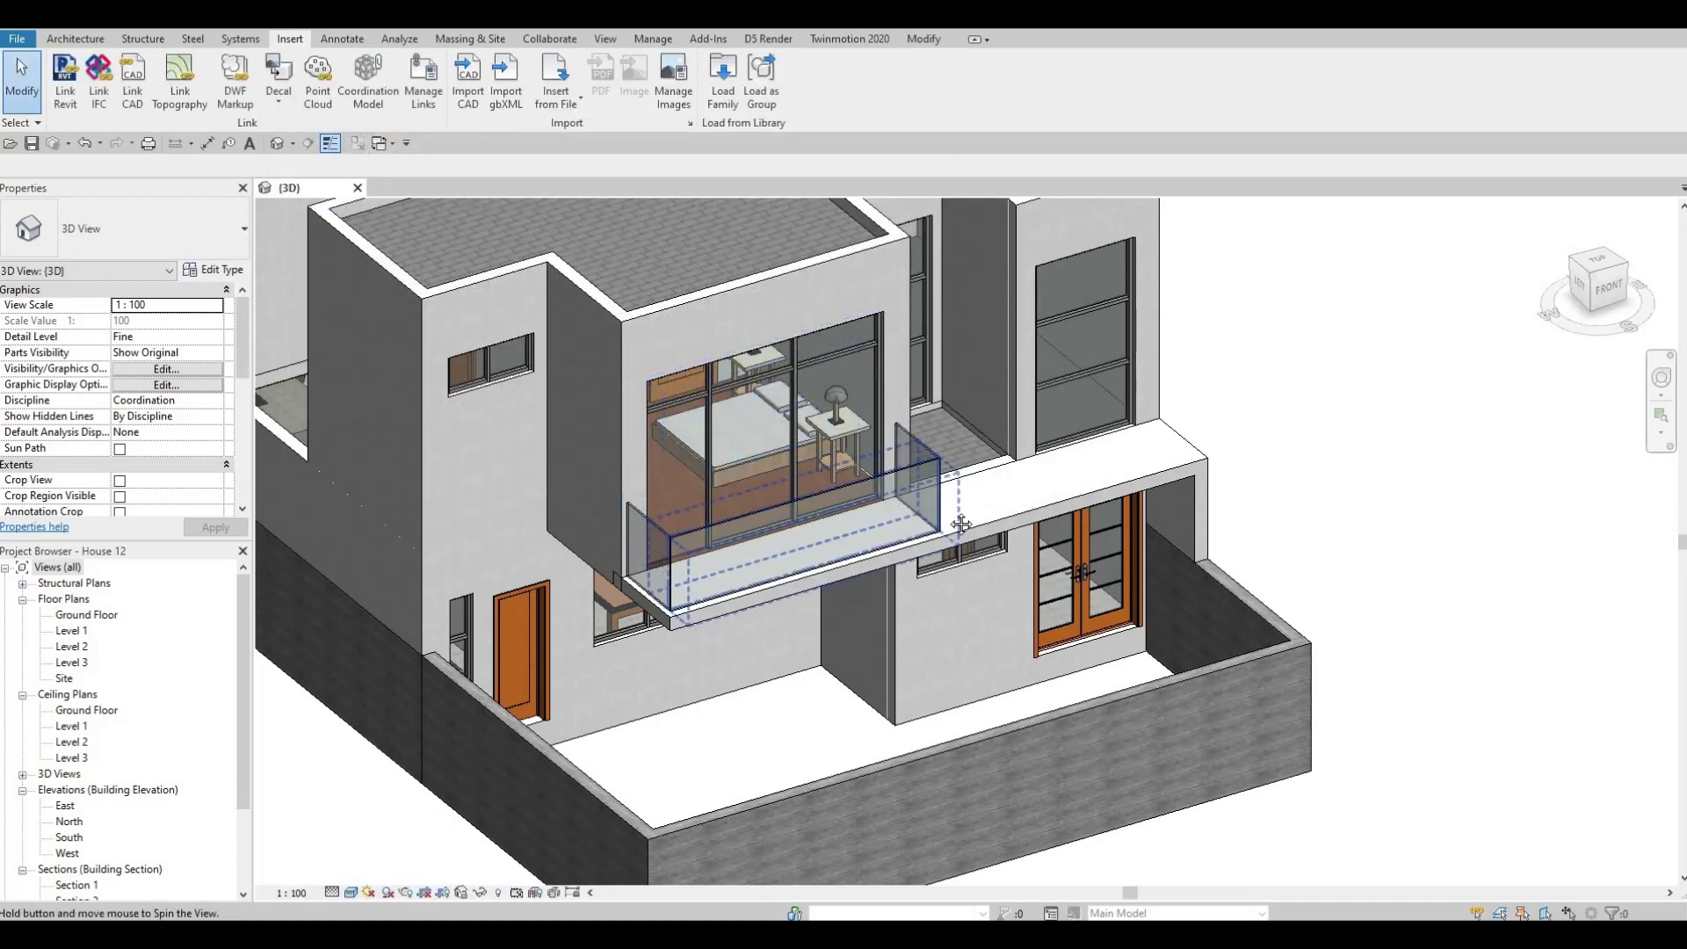
Replace the leftmost tall glazed panel of the front balcony window with the M_Door-Curtain-Wall-Single-Glass door.
middle_click_drag(960, 525, 1060, 512, "shift")
scroll(984, 477, "down", 3)
scroll(978, 477, "up", 6)
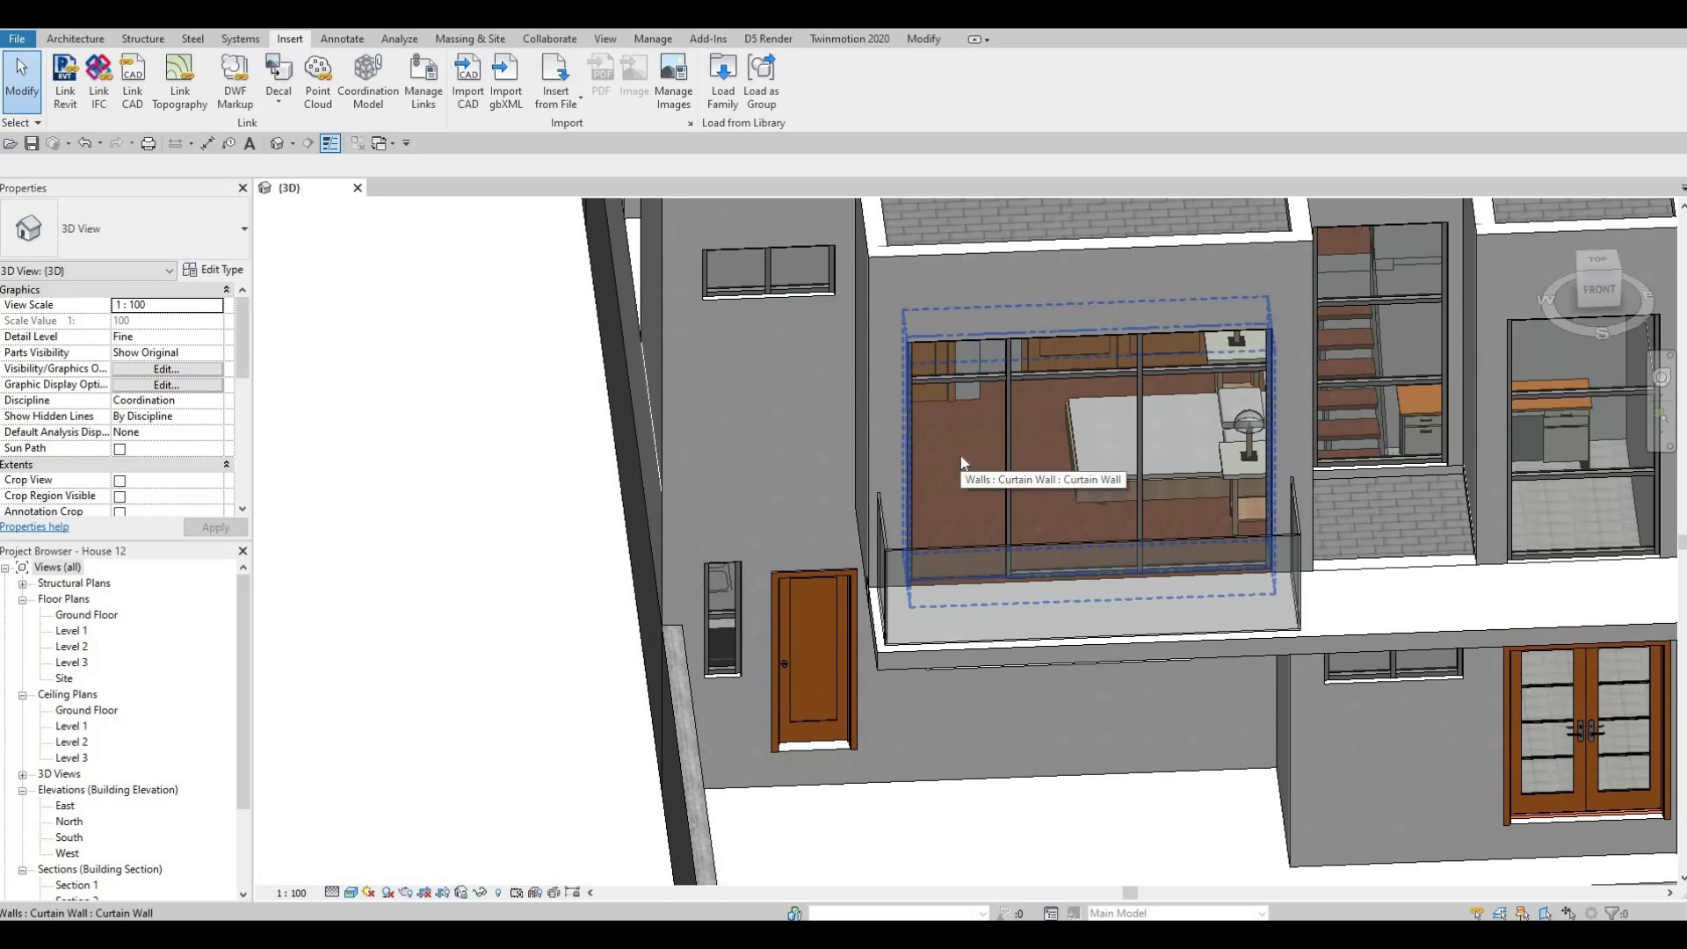
key("Tab")
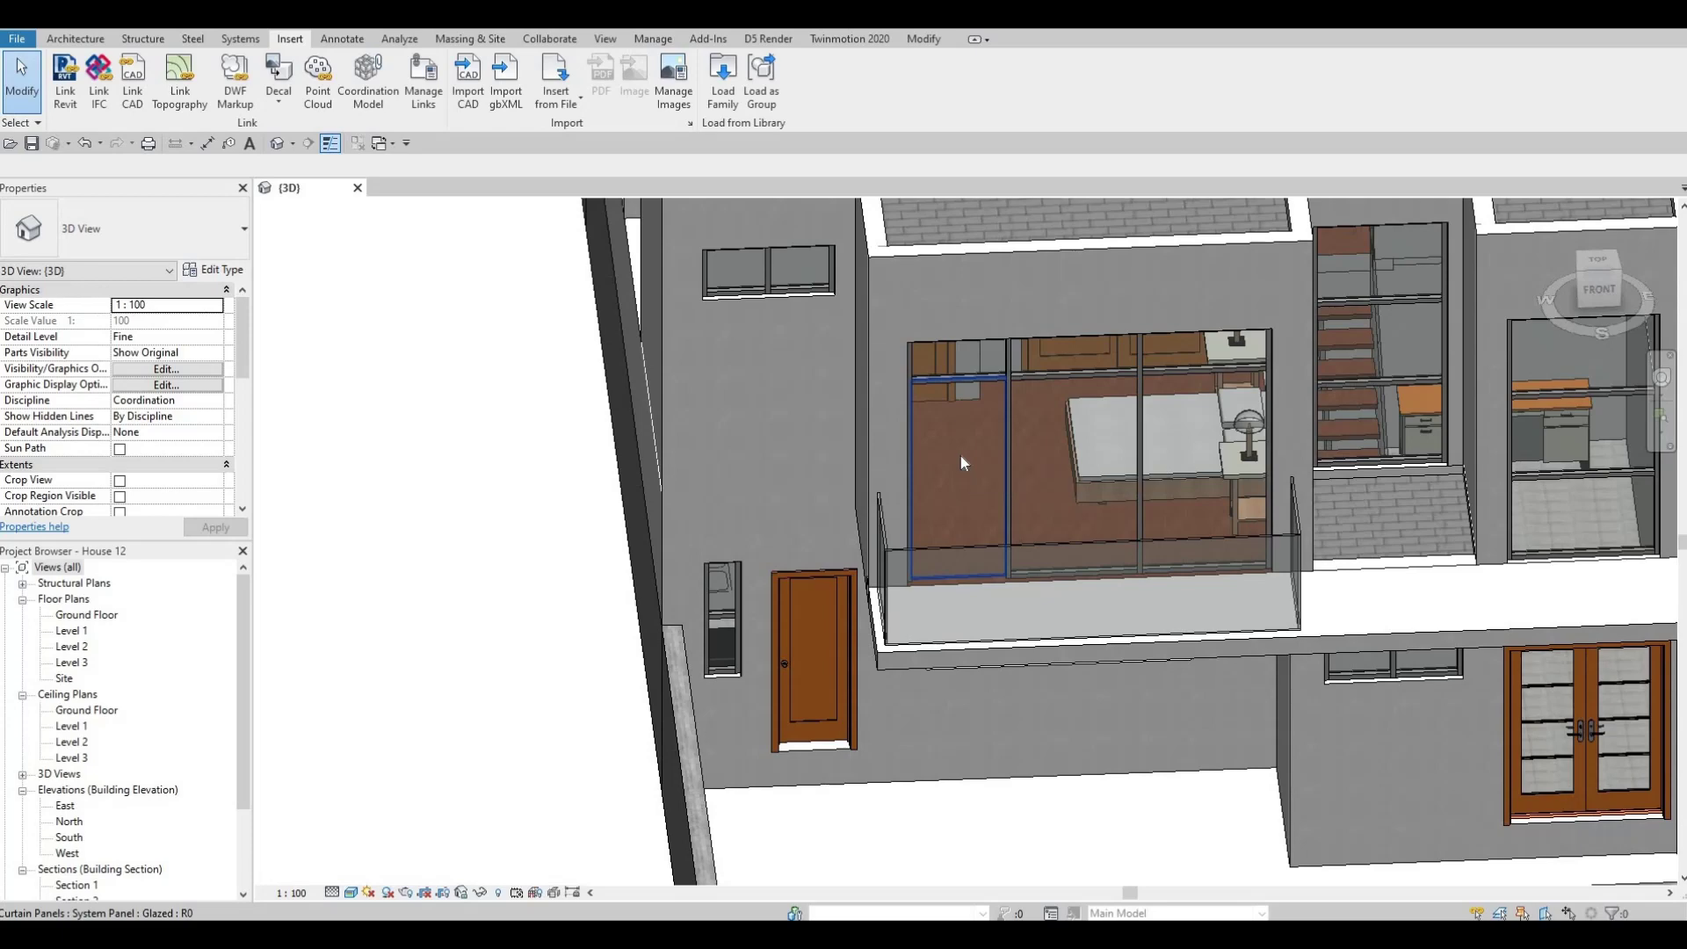
left_click(962, 455)
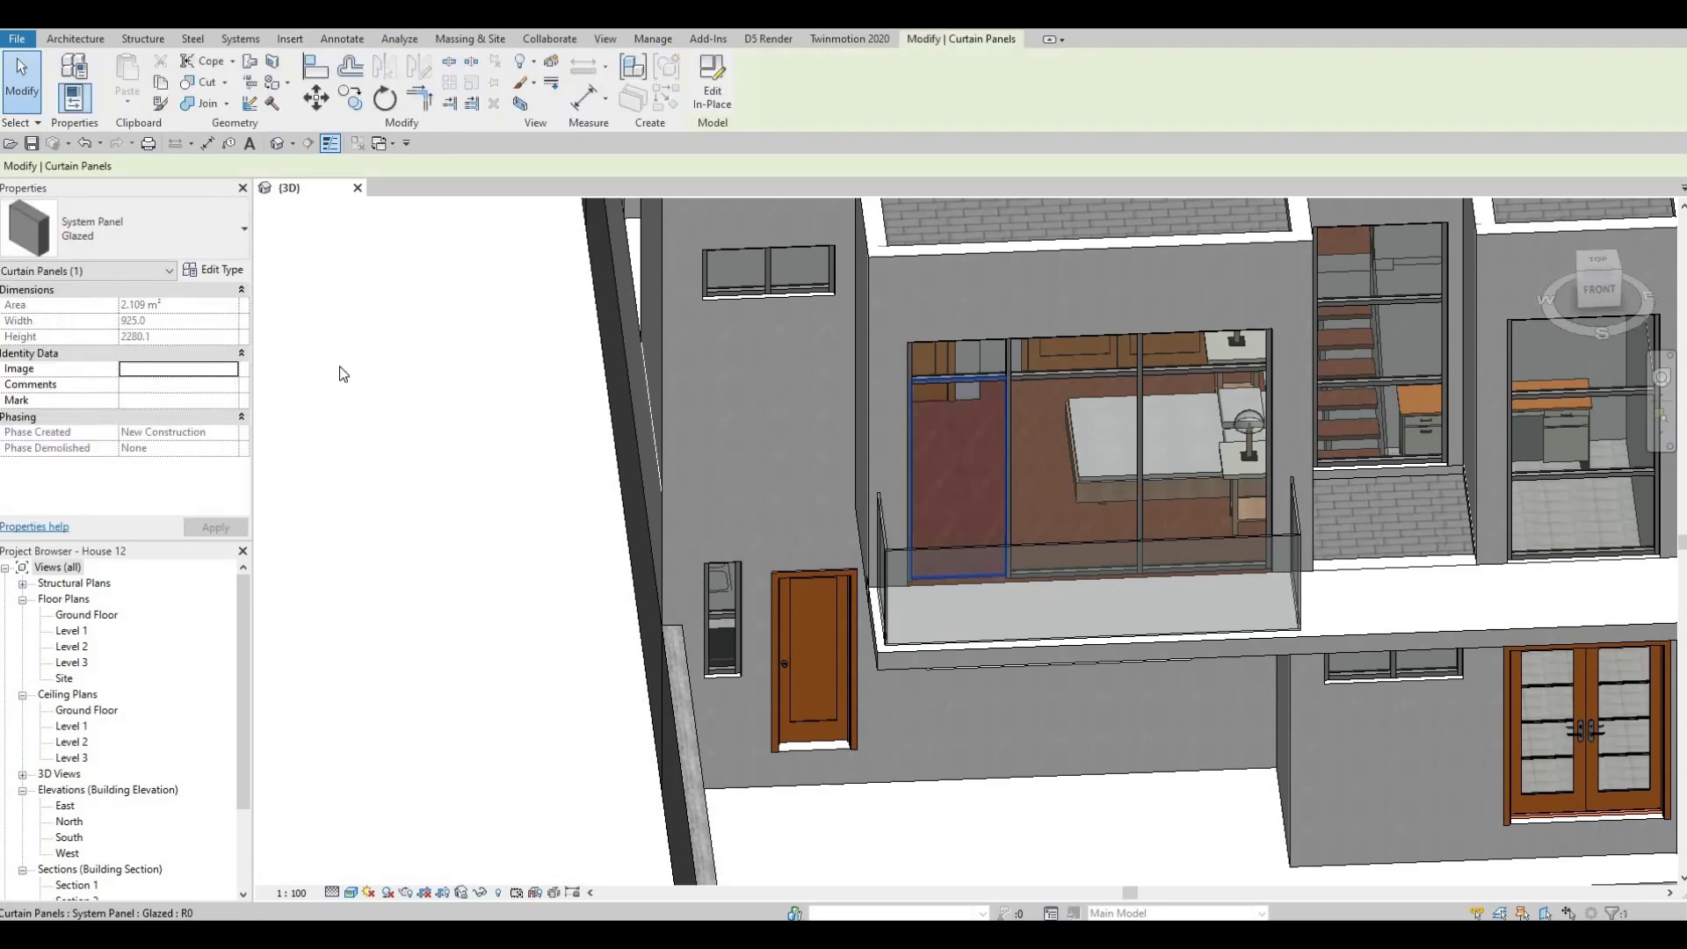
left_click(92, 226)
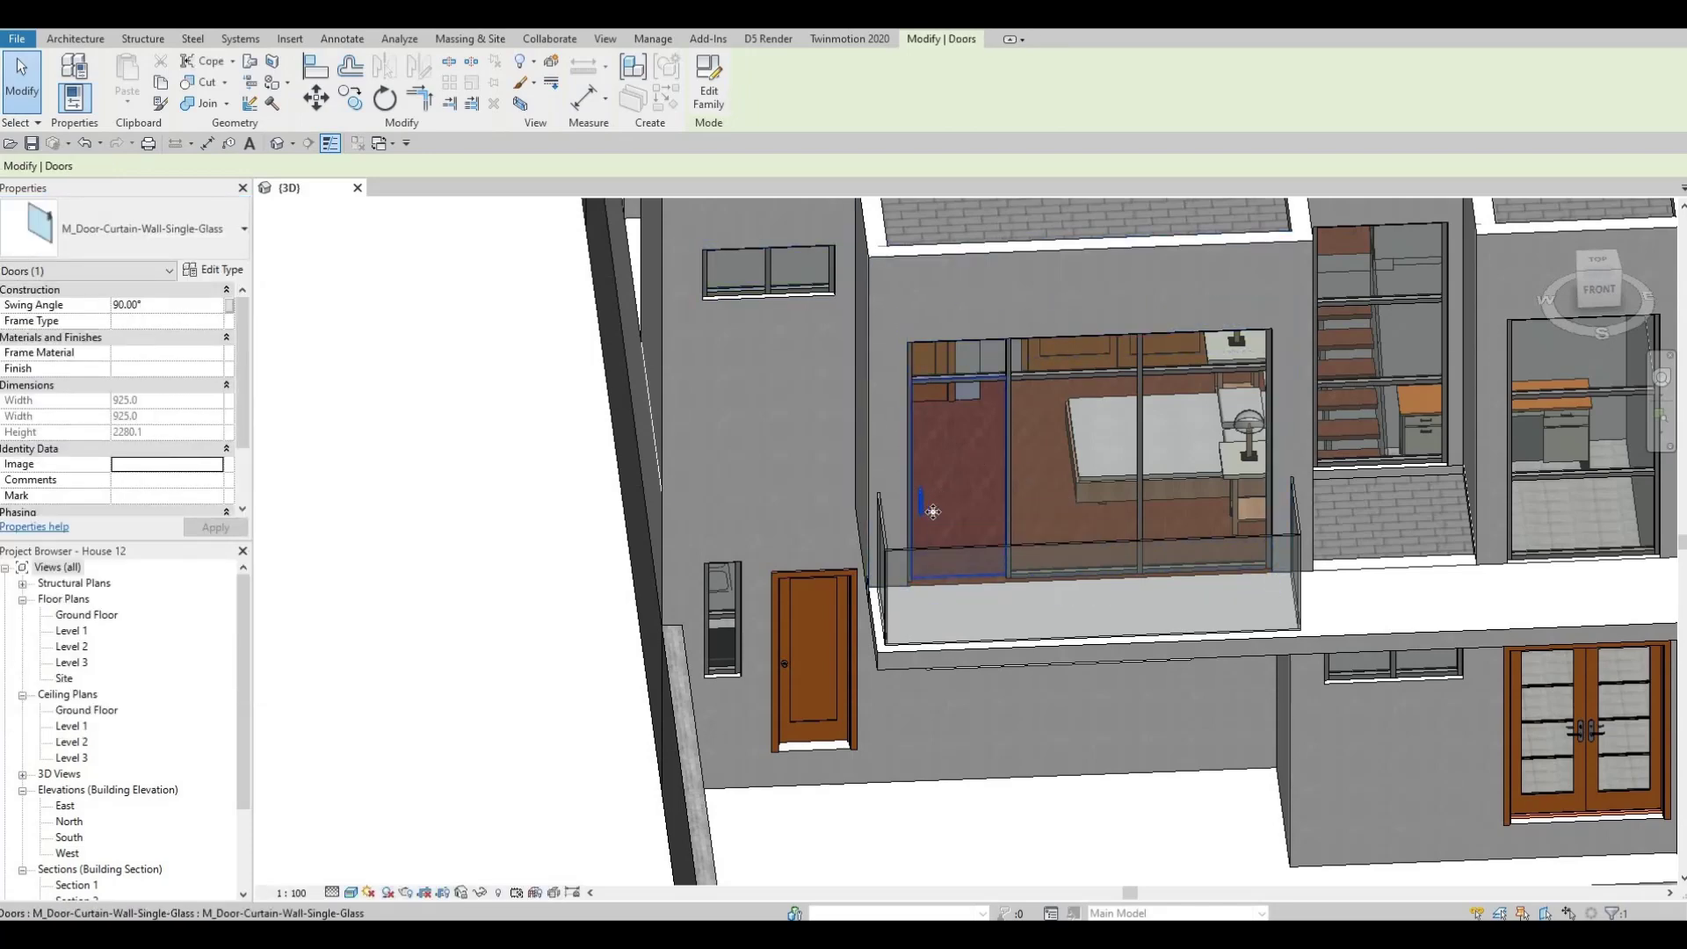
Replace the narrow tall glazed panel of the rear balcony window with the M_Door-Curtain-Wall-Single-Glass door.
scroll(895, 538, "down", 2)
scroll(846, 534, "down", 3)
middle_click_drag(846, 534, 1267, 385, "shift")
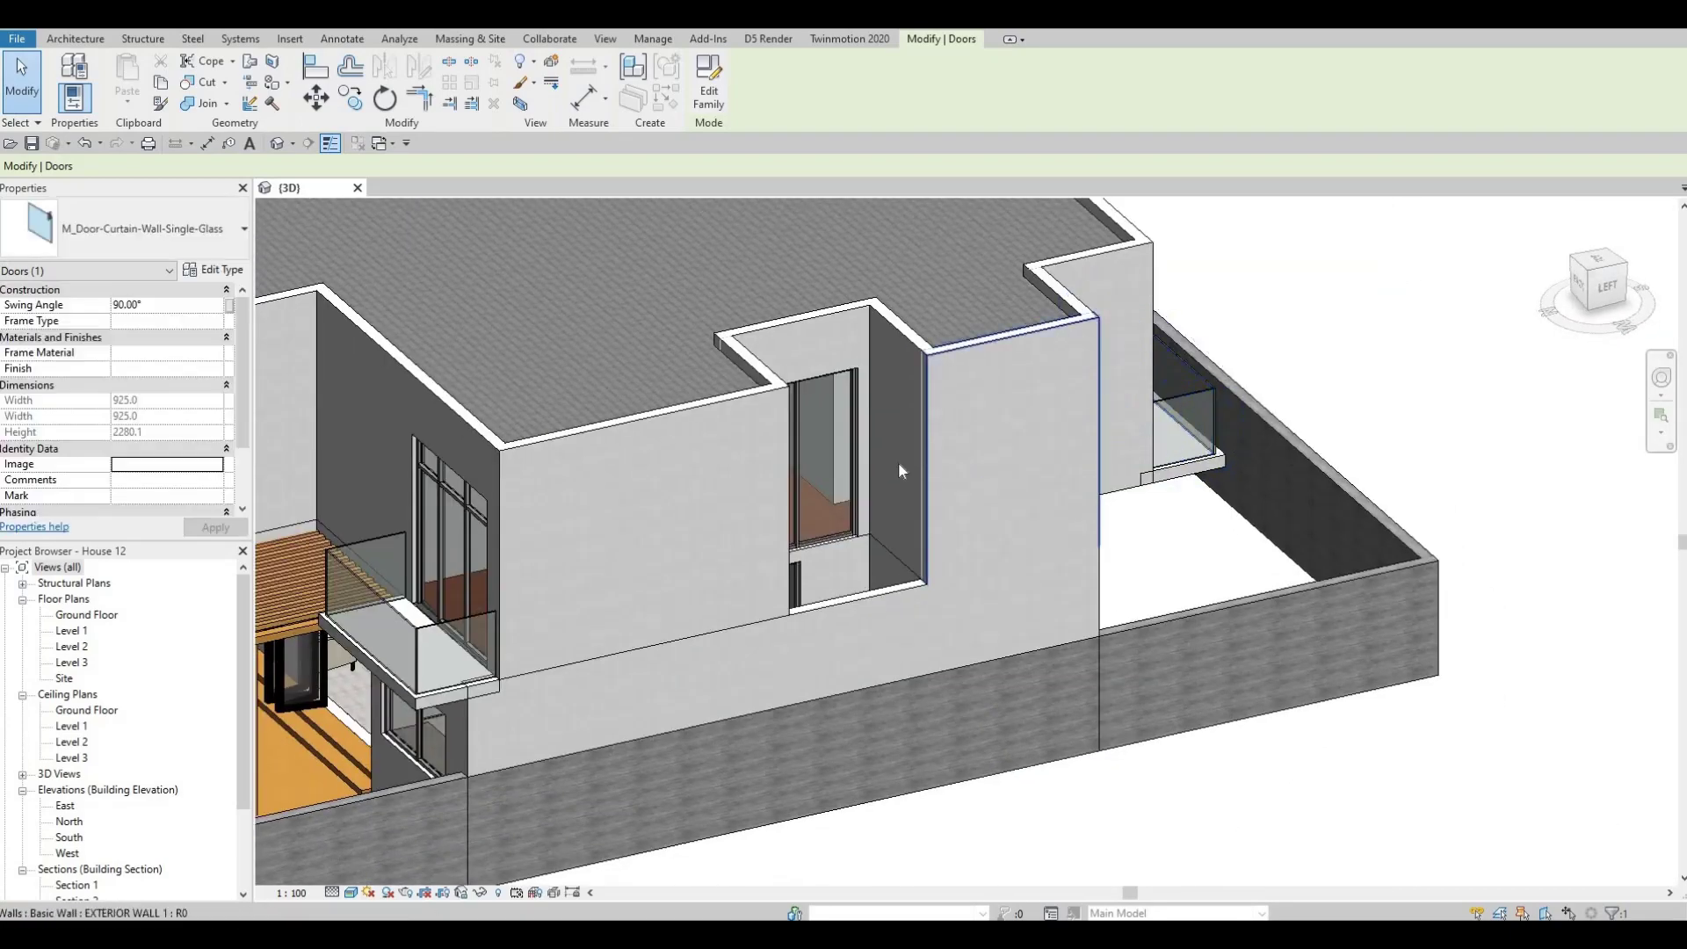
middle_click_drag(898, 462, 879, 333, "shift")
middle_click_drag(952, 635, 930, 517)
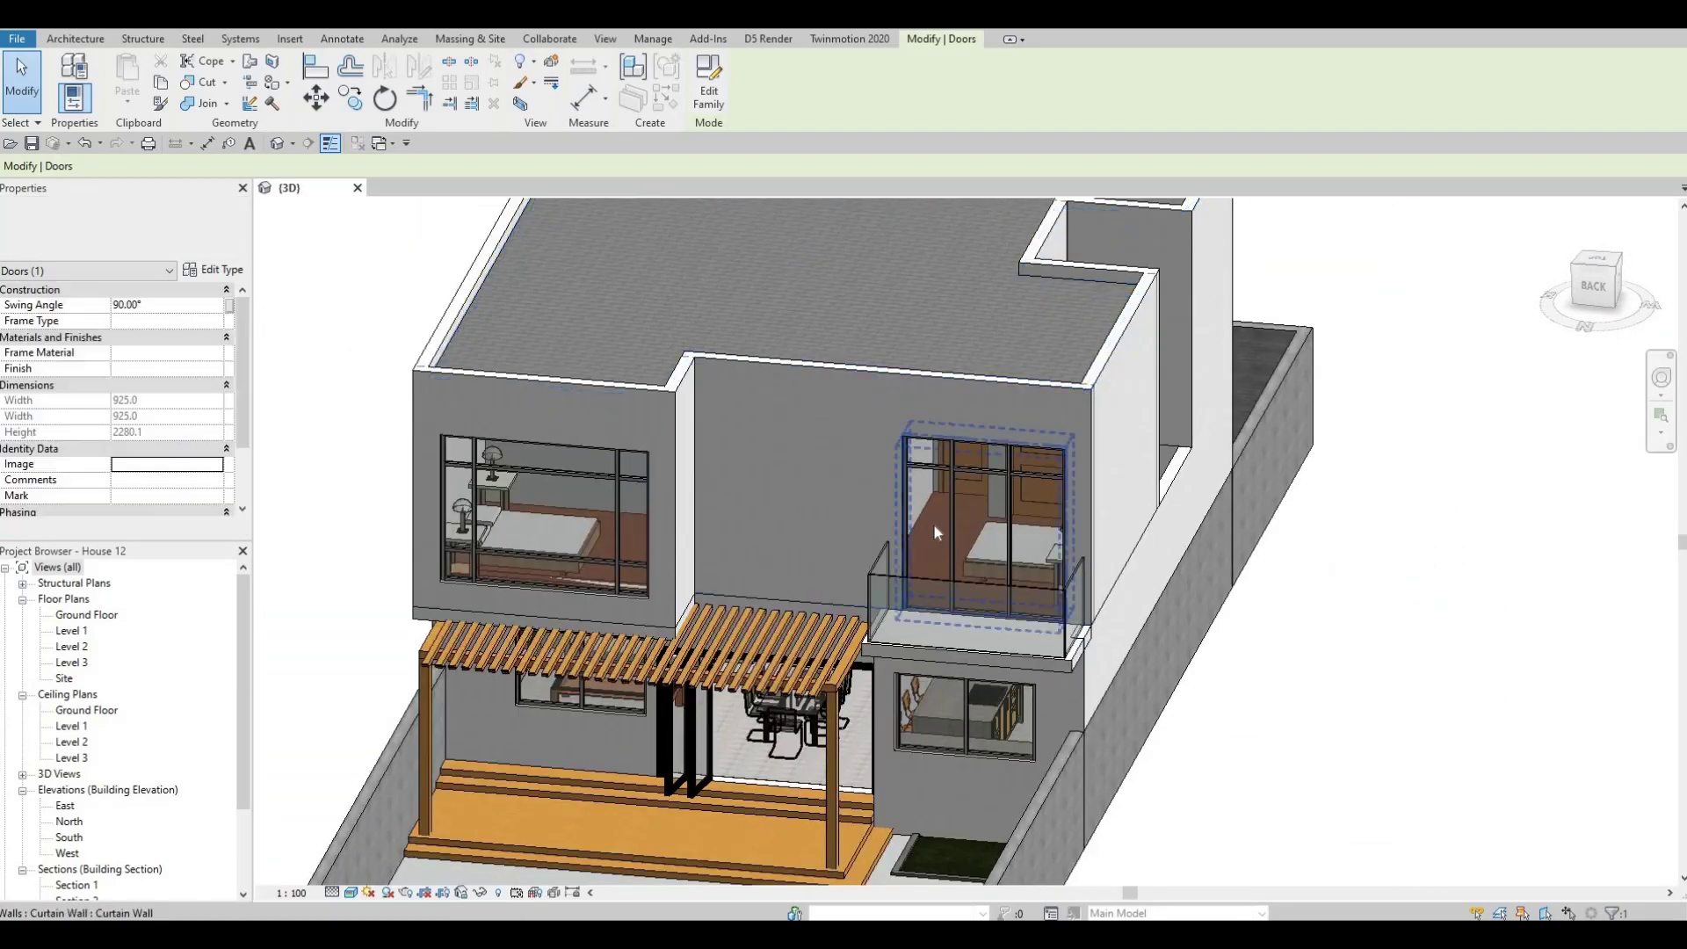
scroll(929, 559, "up", 2)
scroll(927, 562, "up", 1)
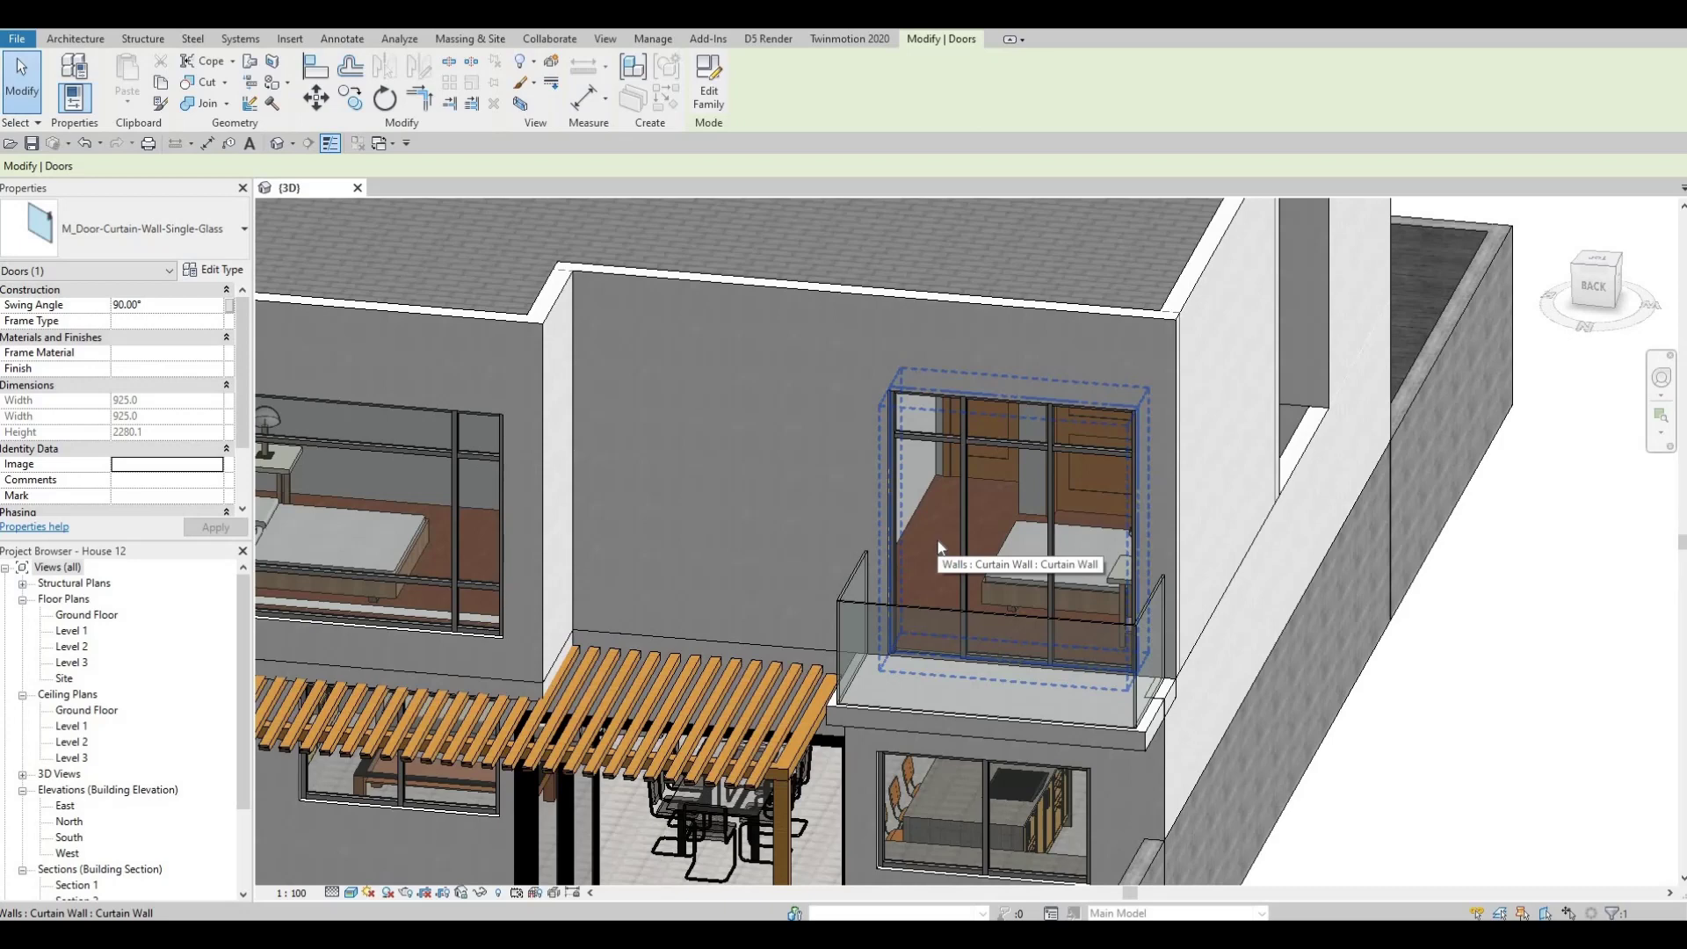
key("Tab")
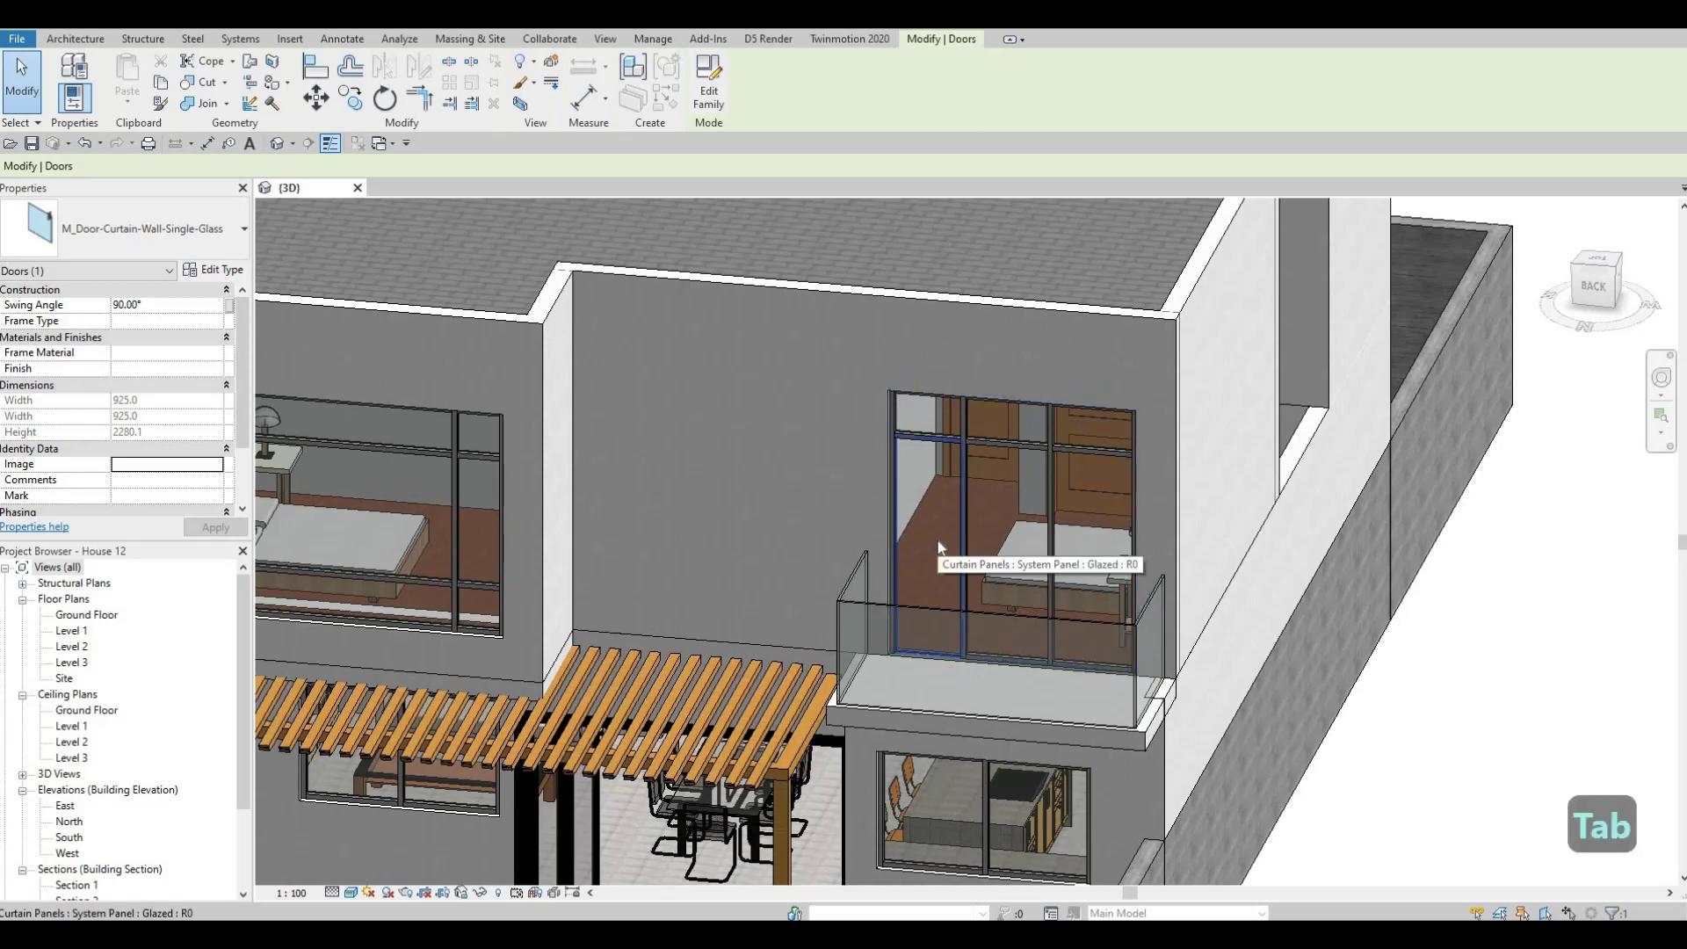
left_click(938, 543)
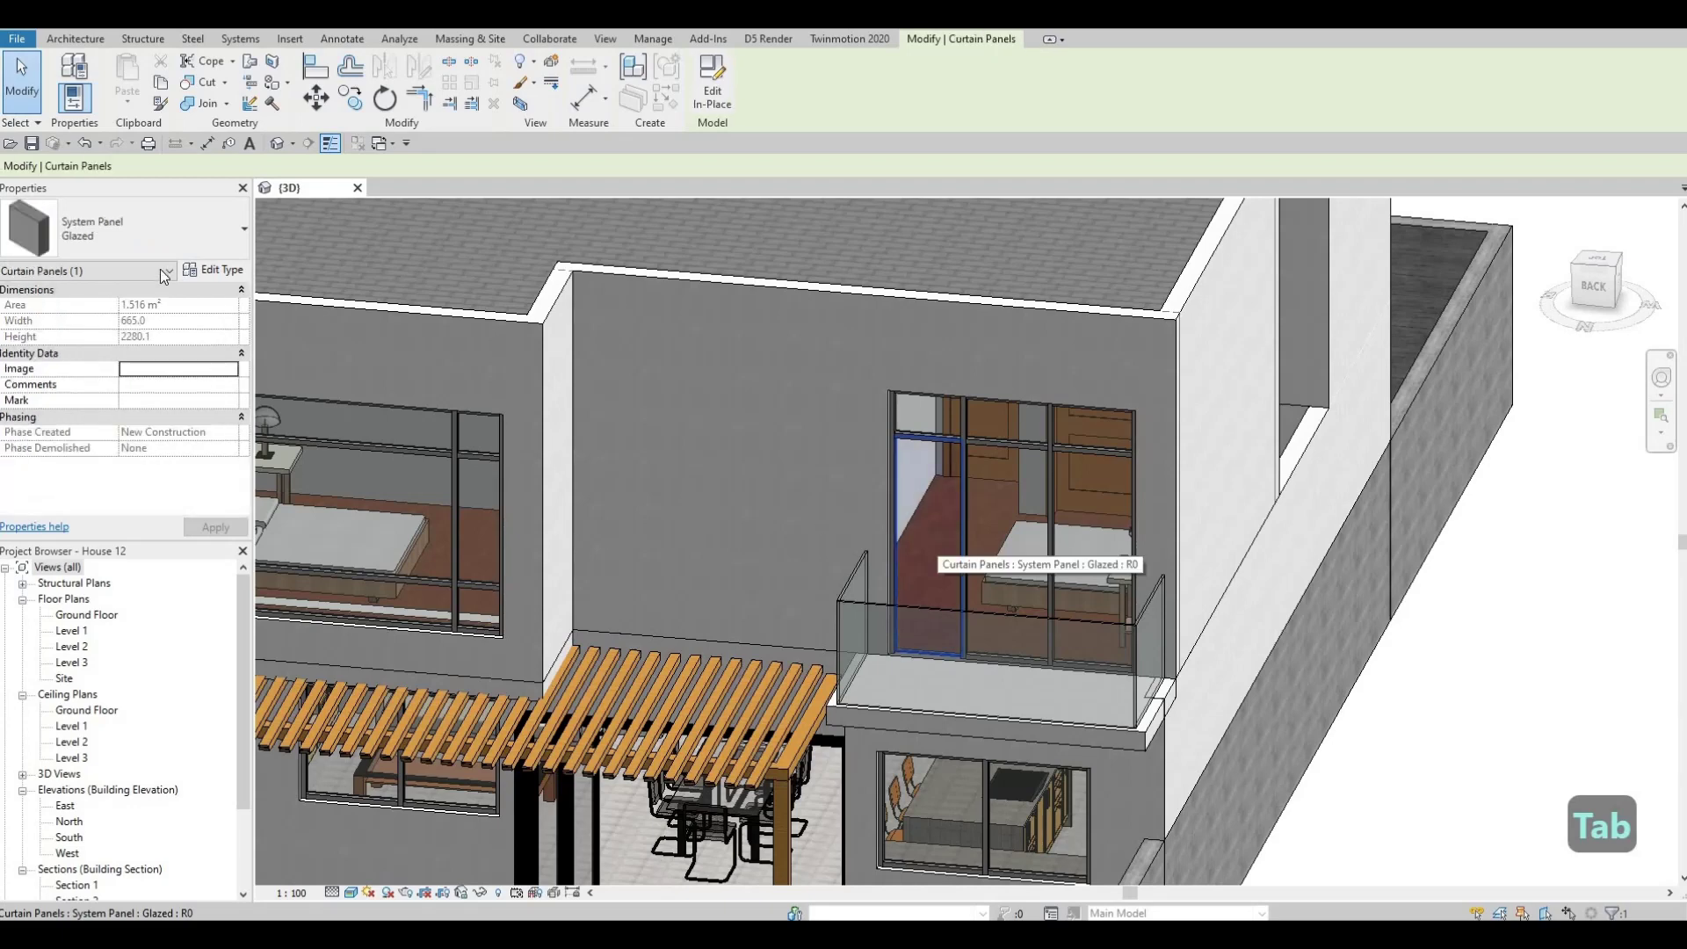
left_click(141, 230)
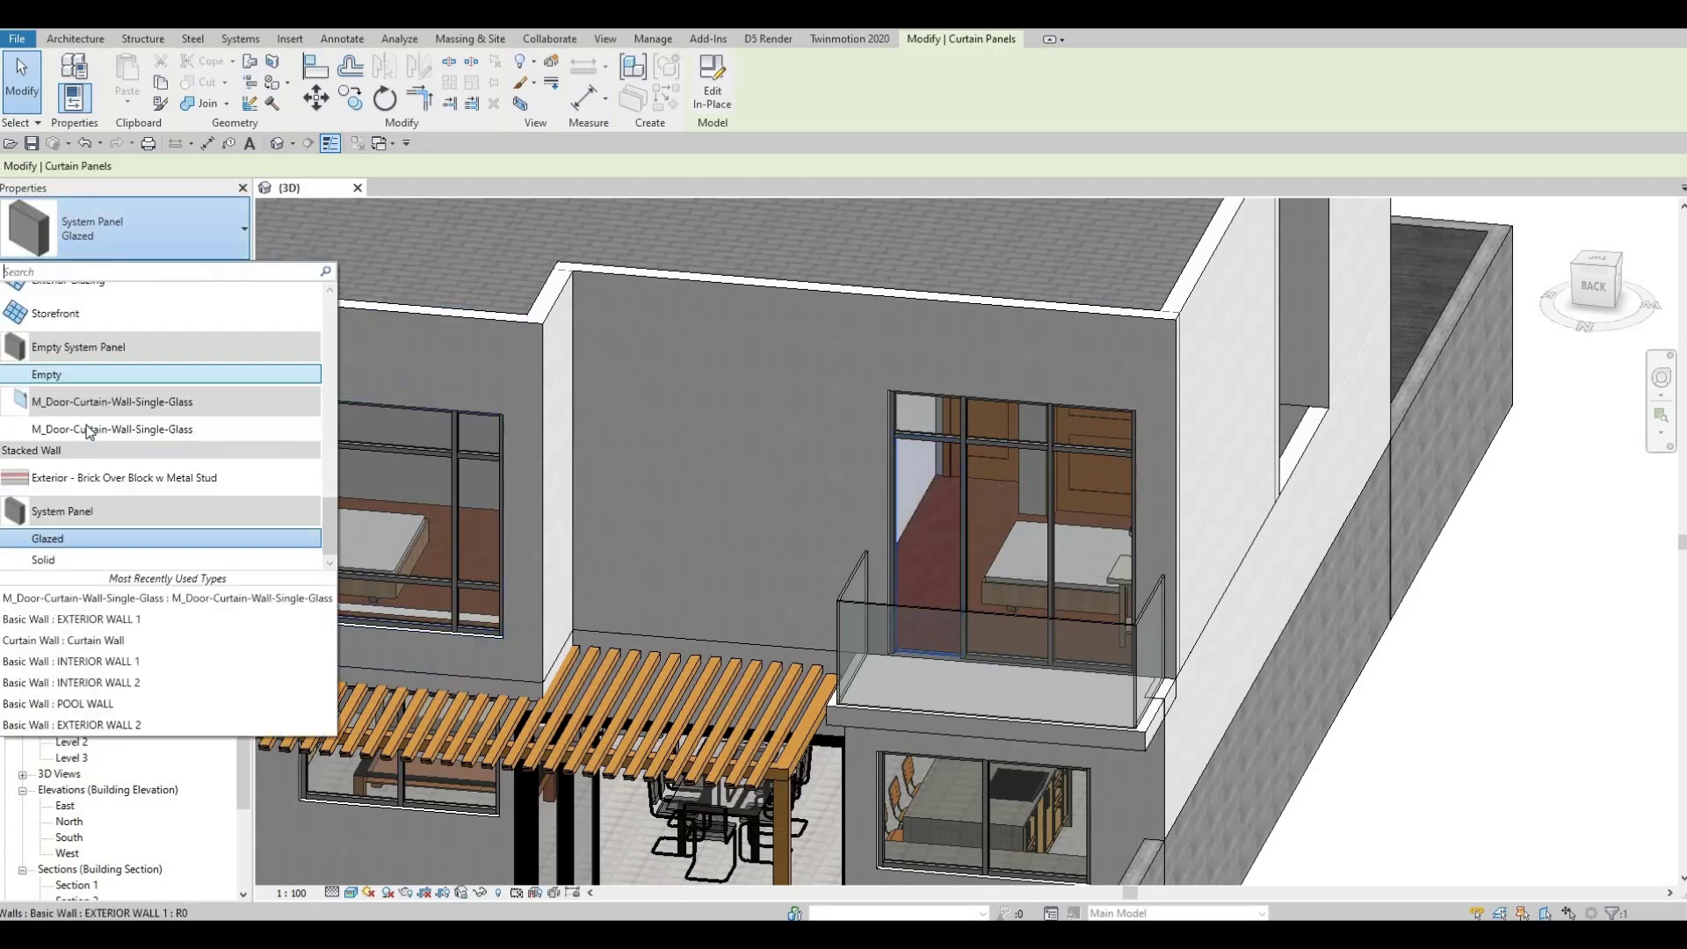
left_click(222, 420)
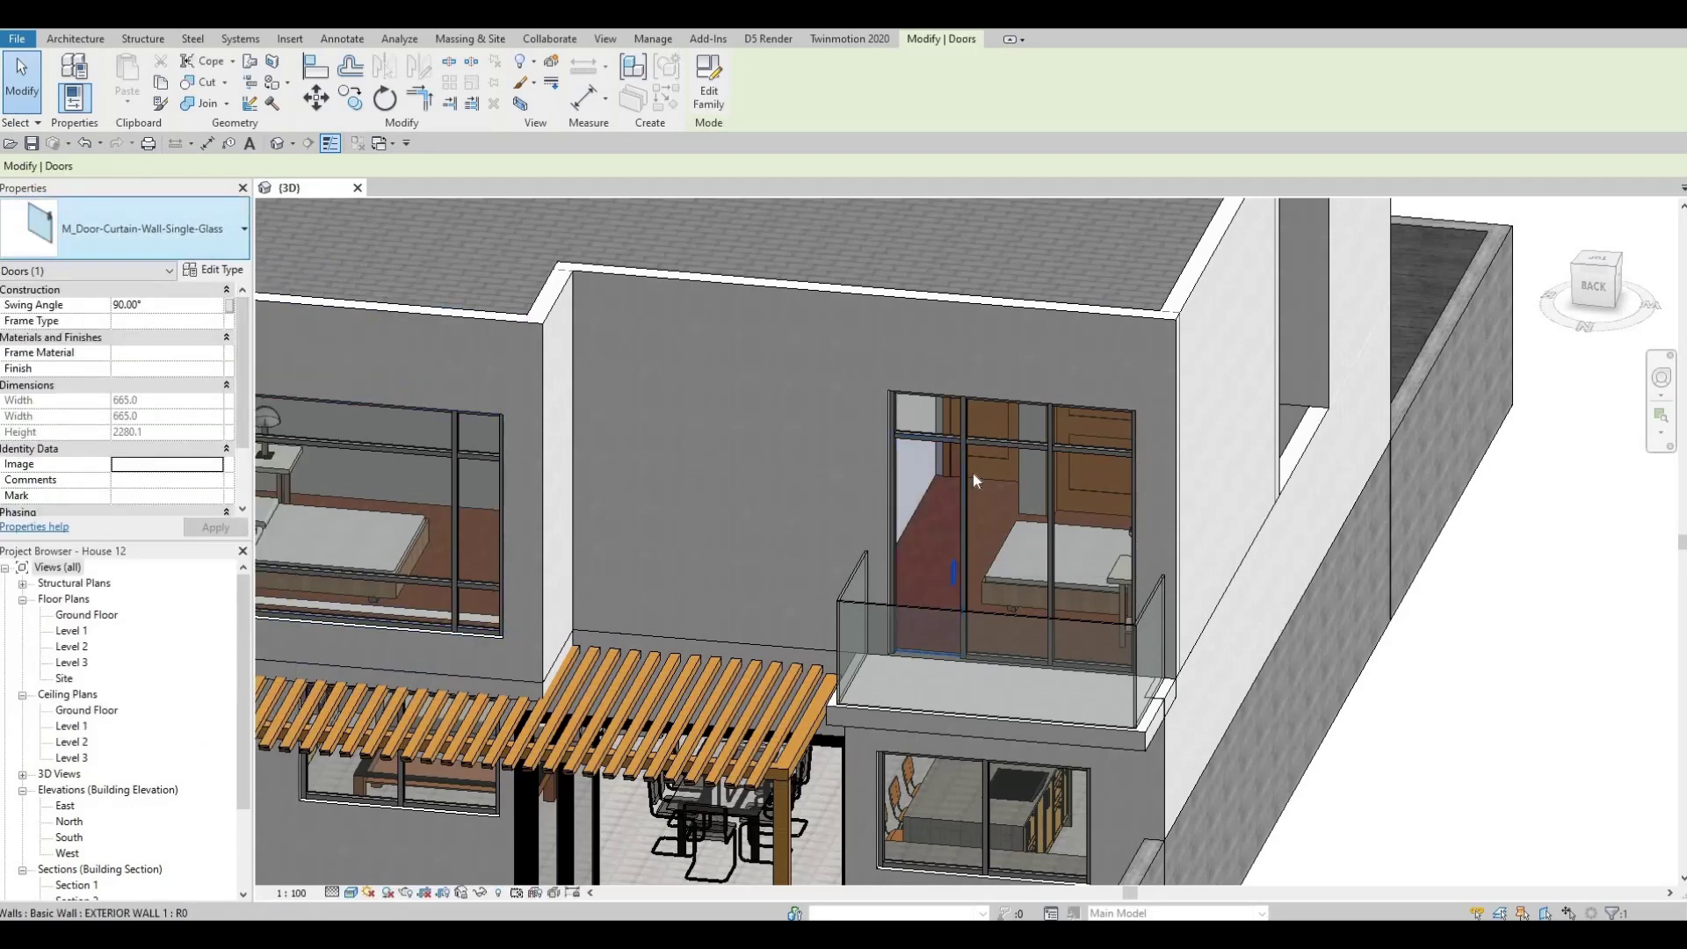
In the Level 2 floor plan, flip the facing of the rear balcony's glass door so it swings out onto the balcony.
double_click(85, 648)
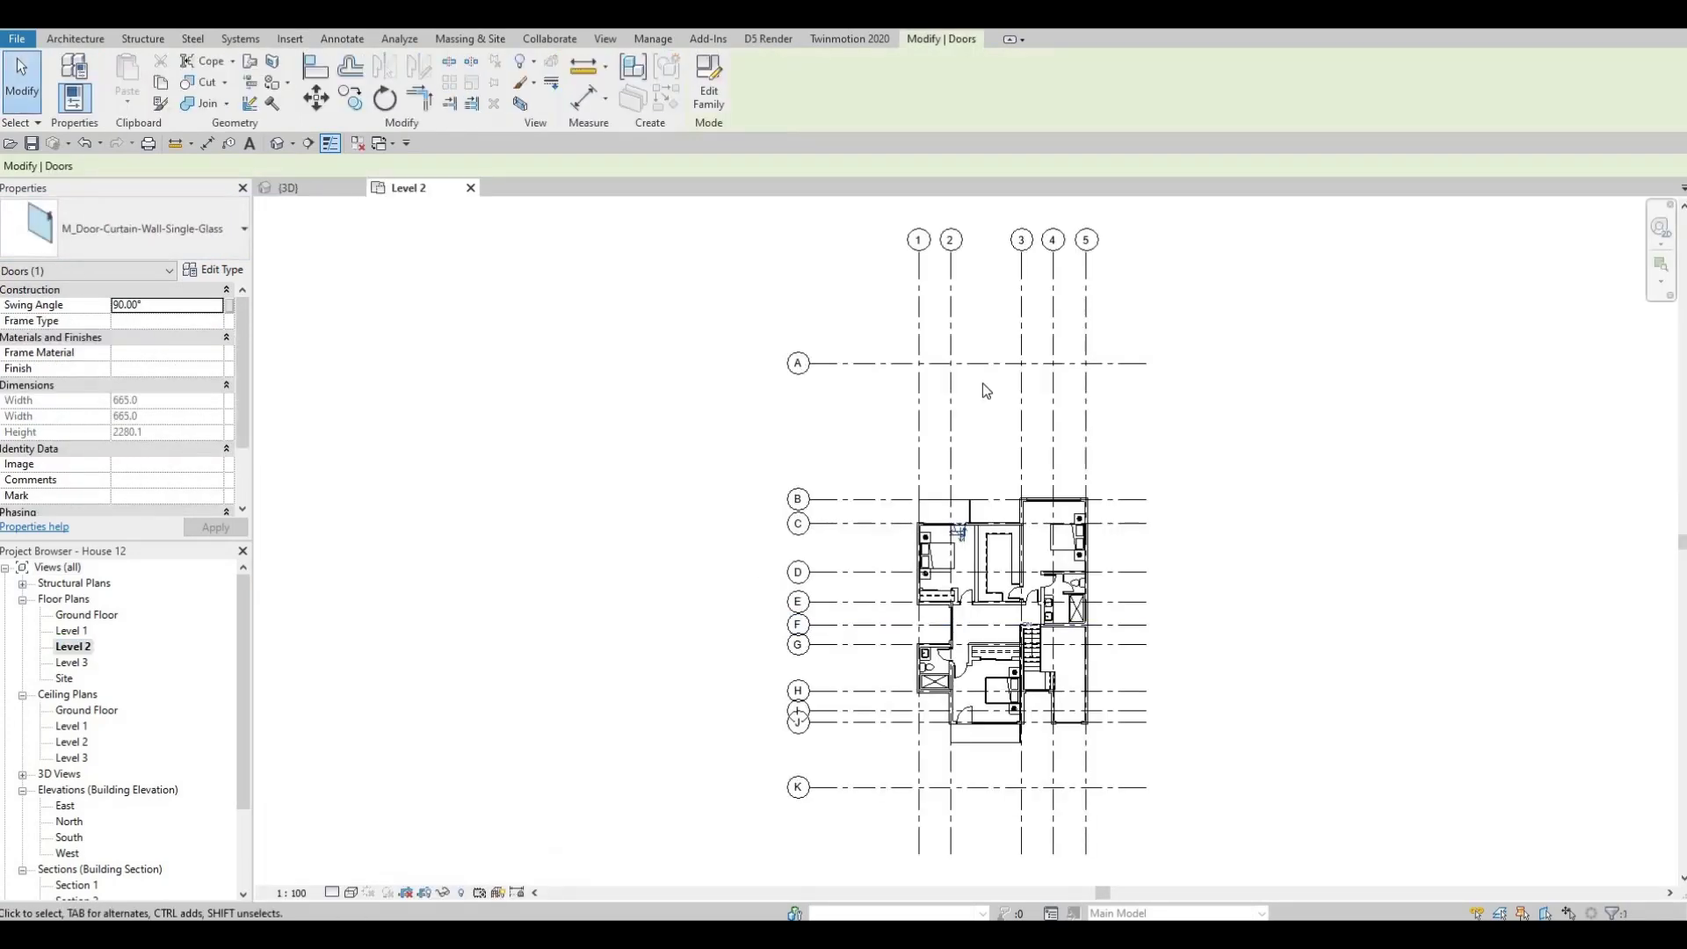
scroll(888, 479, "up", 5)
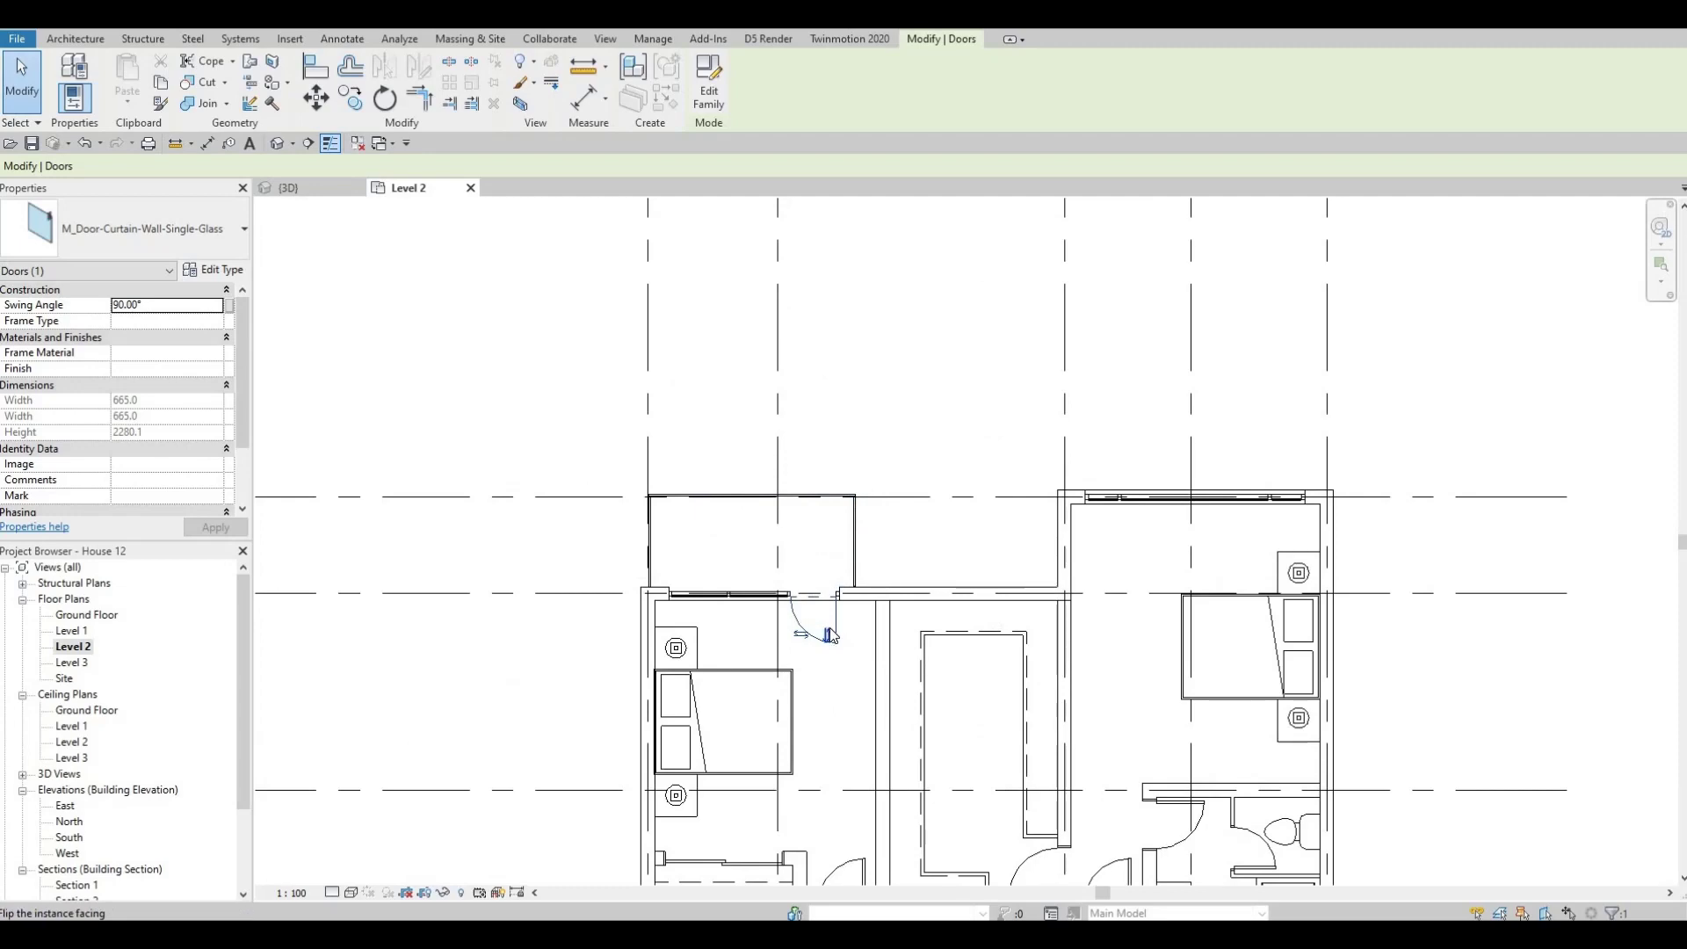
left_click(828, 634)
Flip the hand and facing of the front balcony's glass door so it hinges beside the outer wall and swings onto the balcony.
scroll(816, 597, "down", 3)
middle_click_drag(835, 668, 806, 456)
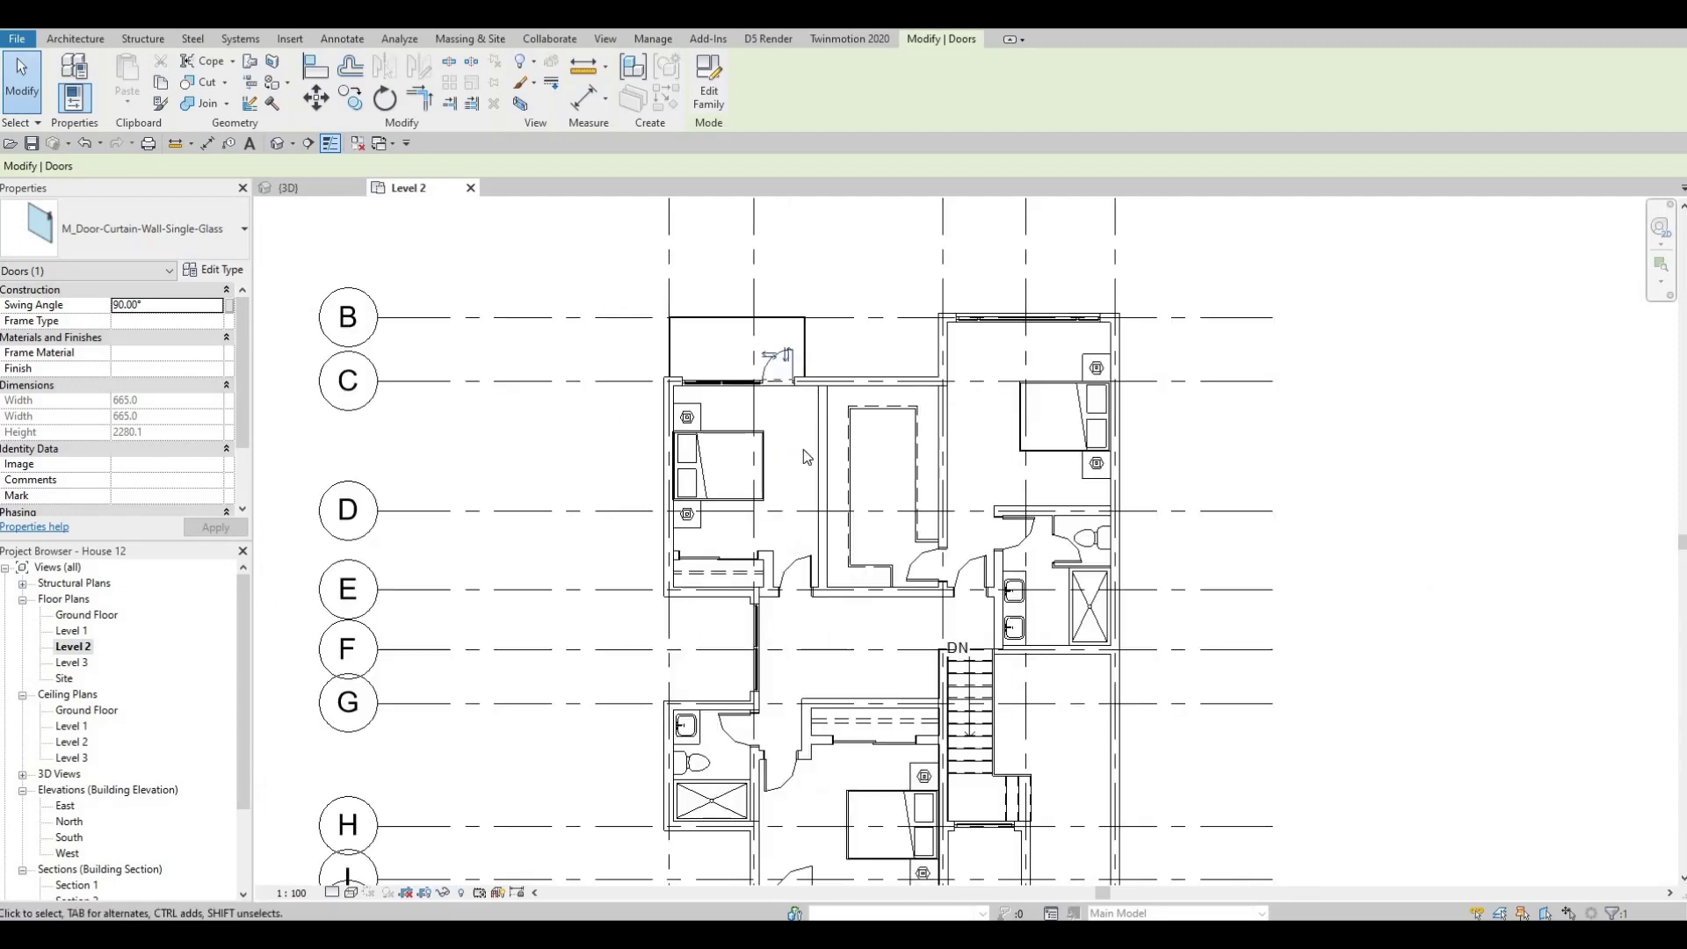
middle_click_drag(797, 810, 806, 488)
scroll(807, 492, "down", 1)
scroll(805, 517, "up", 2)
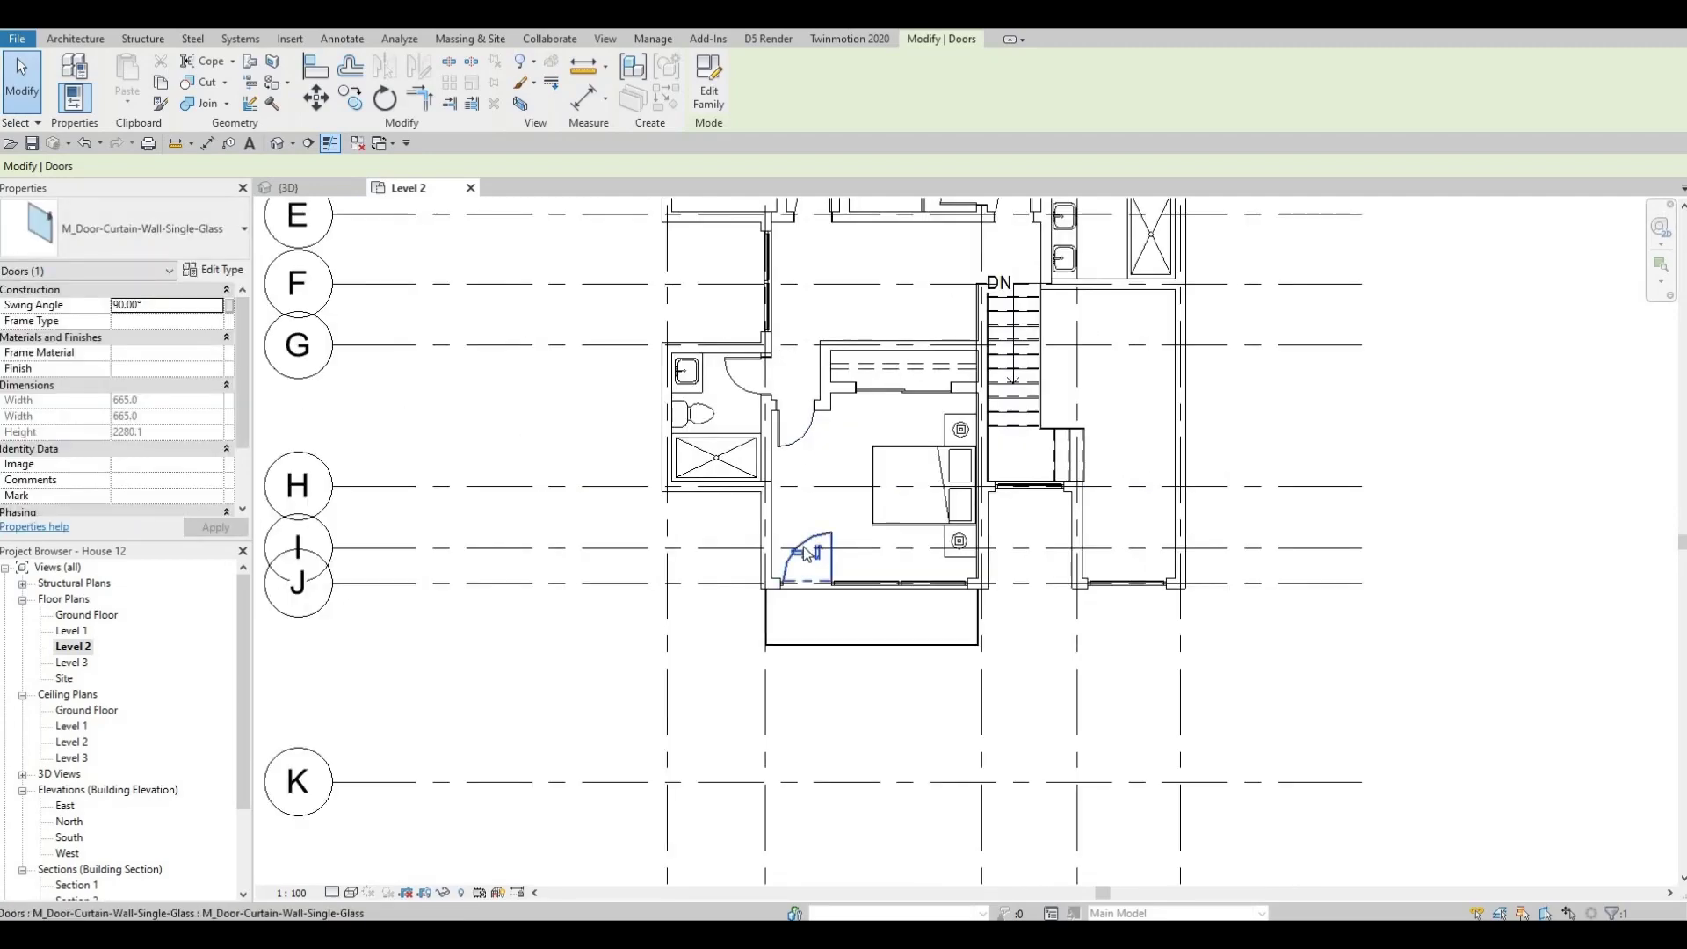
left_click(807, 552)
middle_click_drag(805, 556, 764, 657)
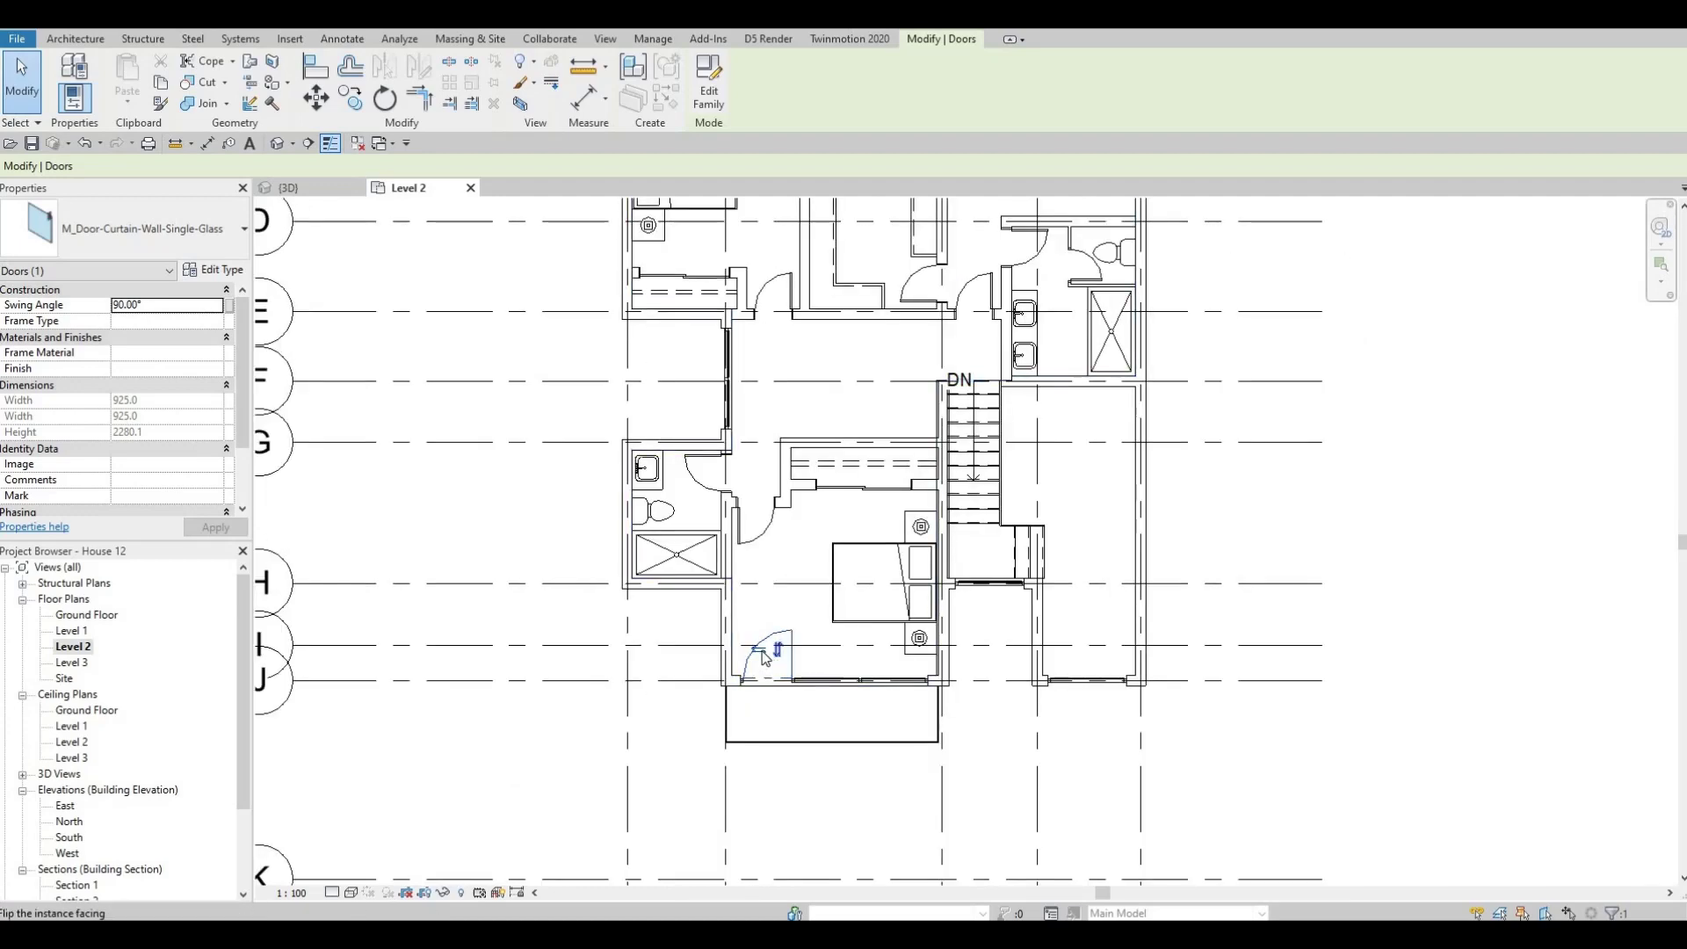
left_click(758, 654)
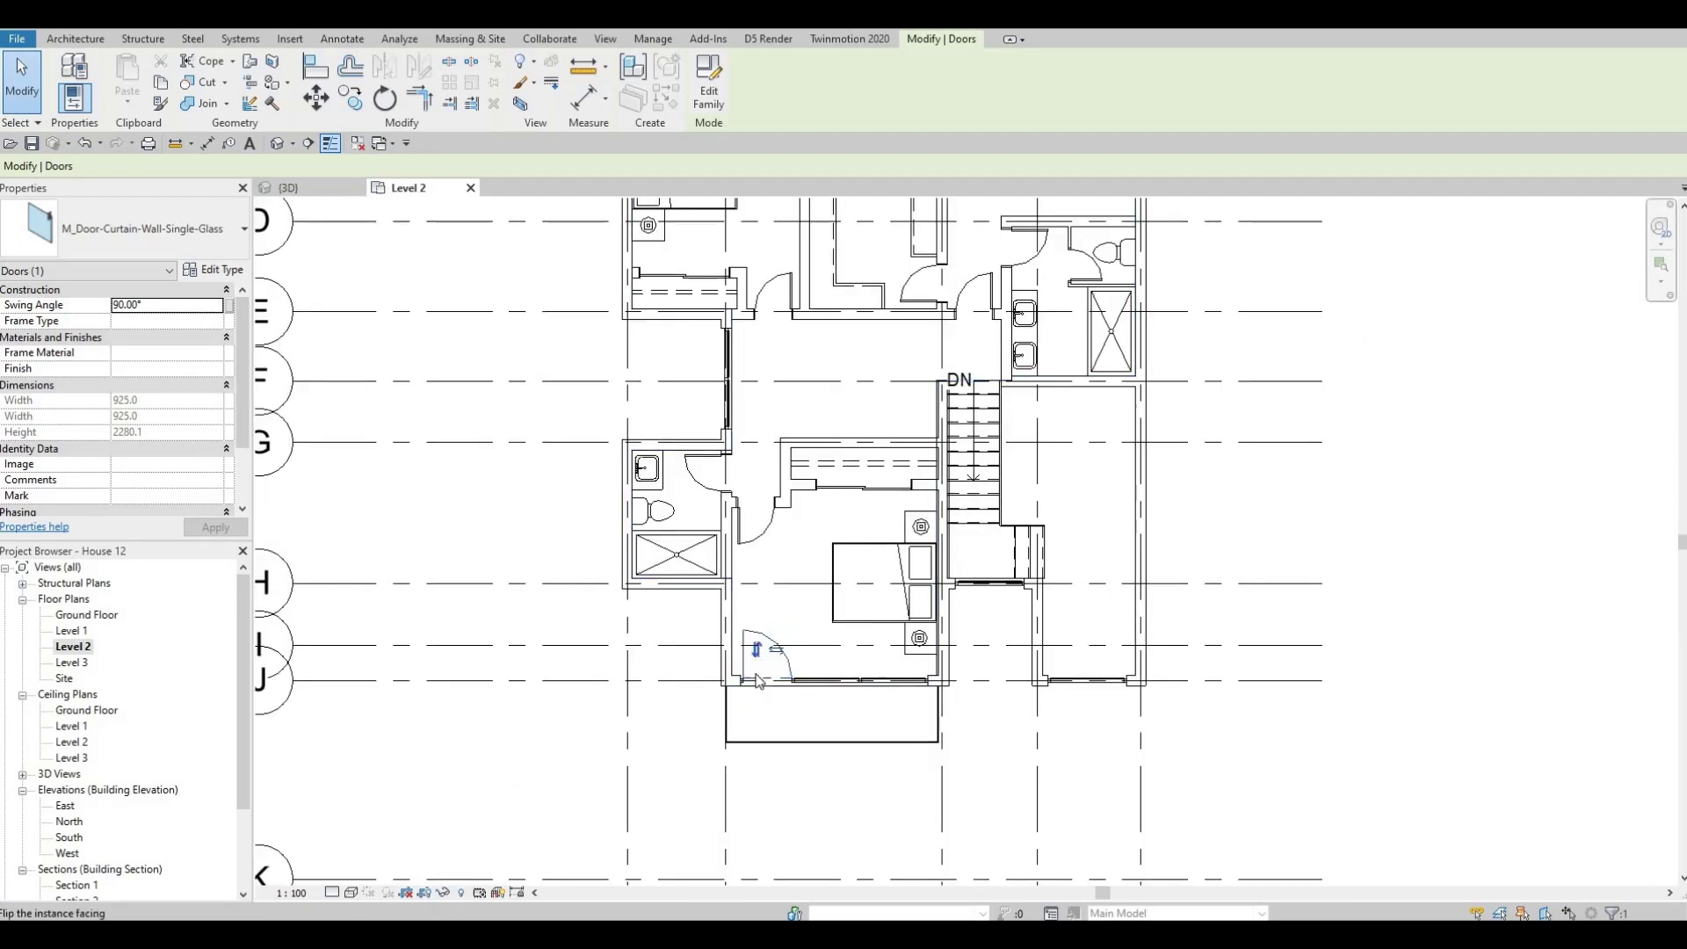
left_click(756, 650)
scroll(773, 642, "down", 4)
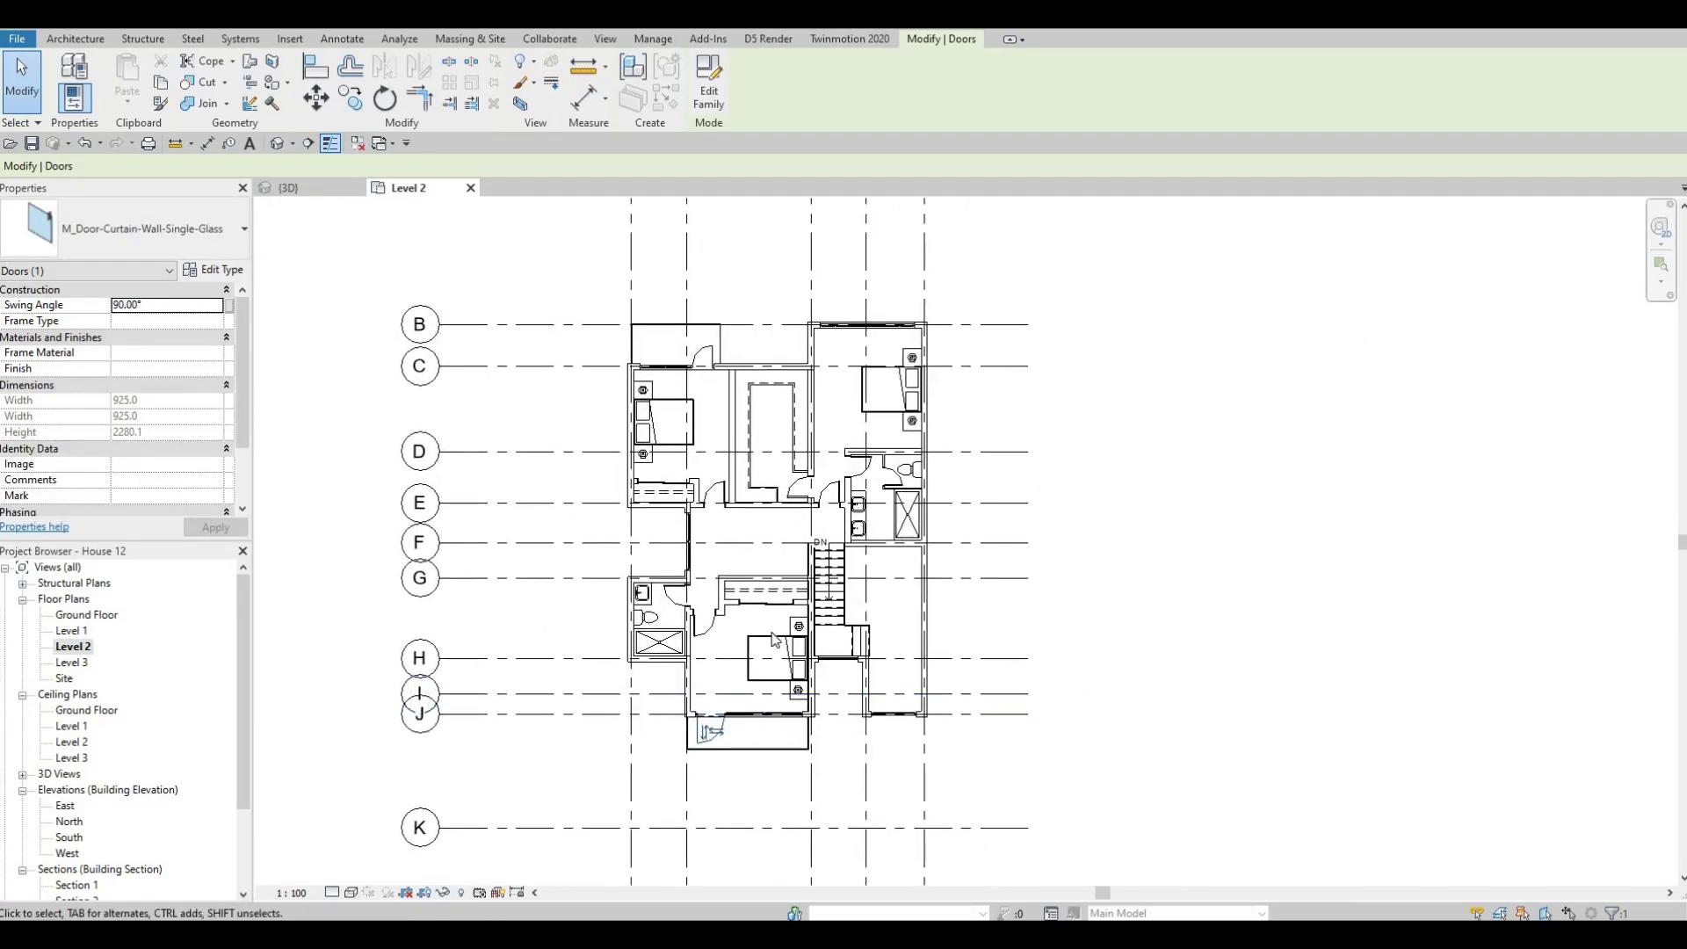
scroll(885, 615, "up", 2)
key("Escape")
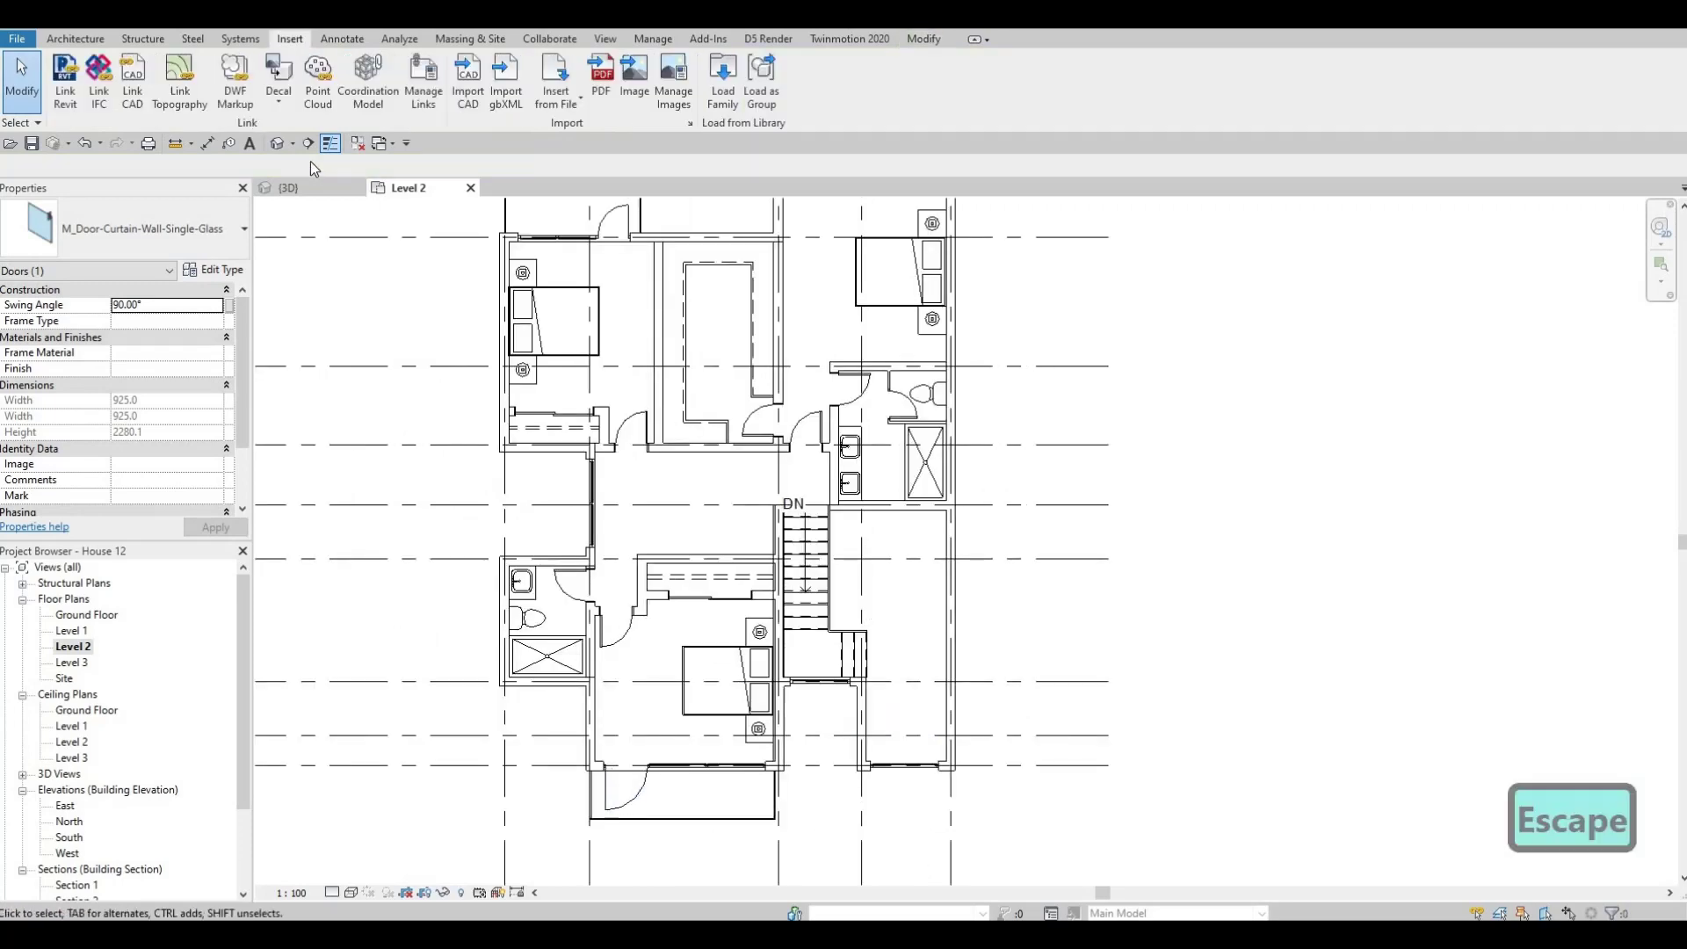
Return to the 3D view and examine the front balcony door and the unpaved front yard inside the boundary wall.
left_click(280, 144)
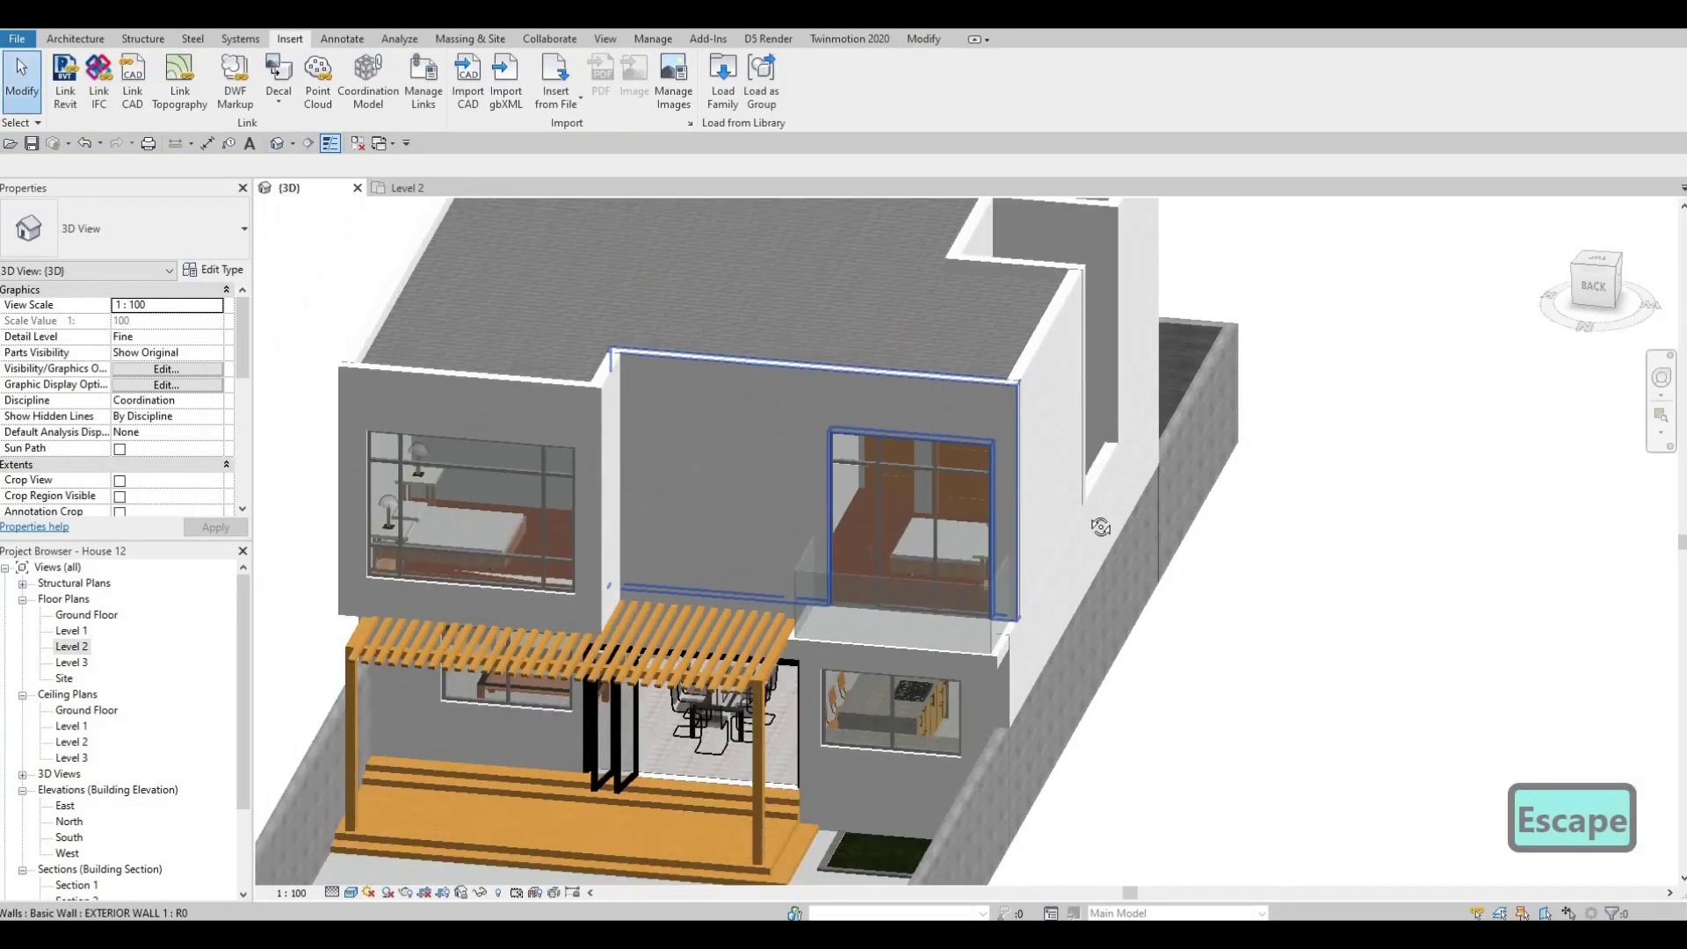
middle_click_drag(1100, 527, 692, 376, "shift")
scroll(621, 519, "up", 3)
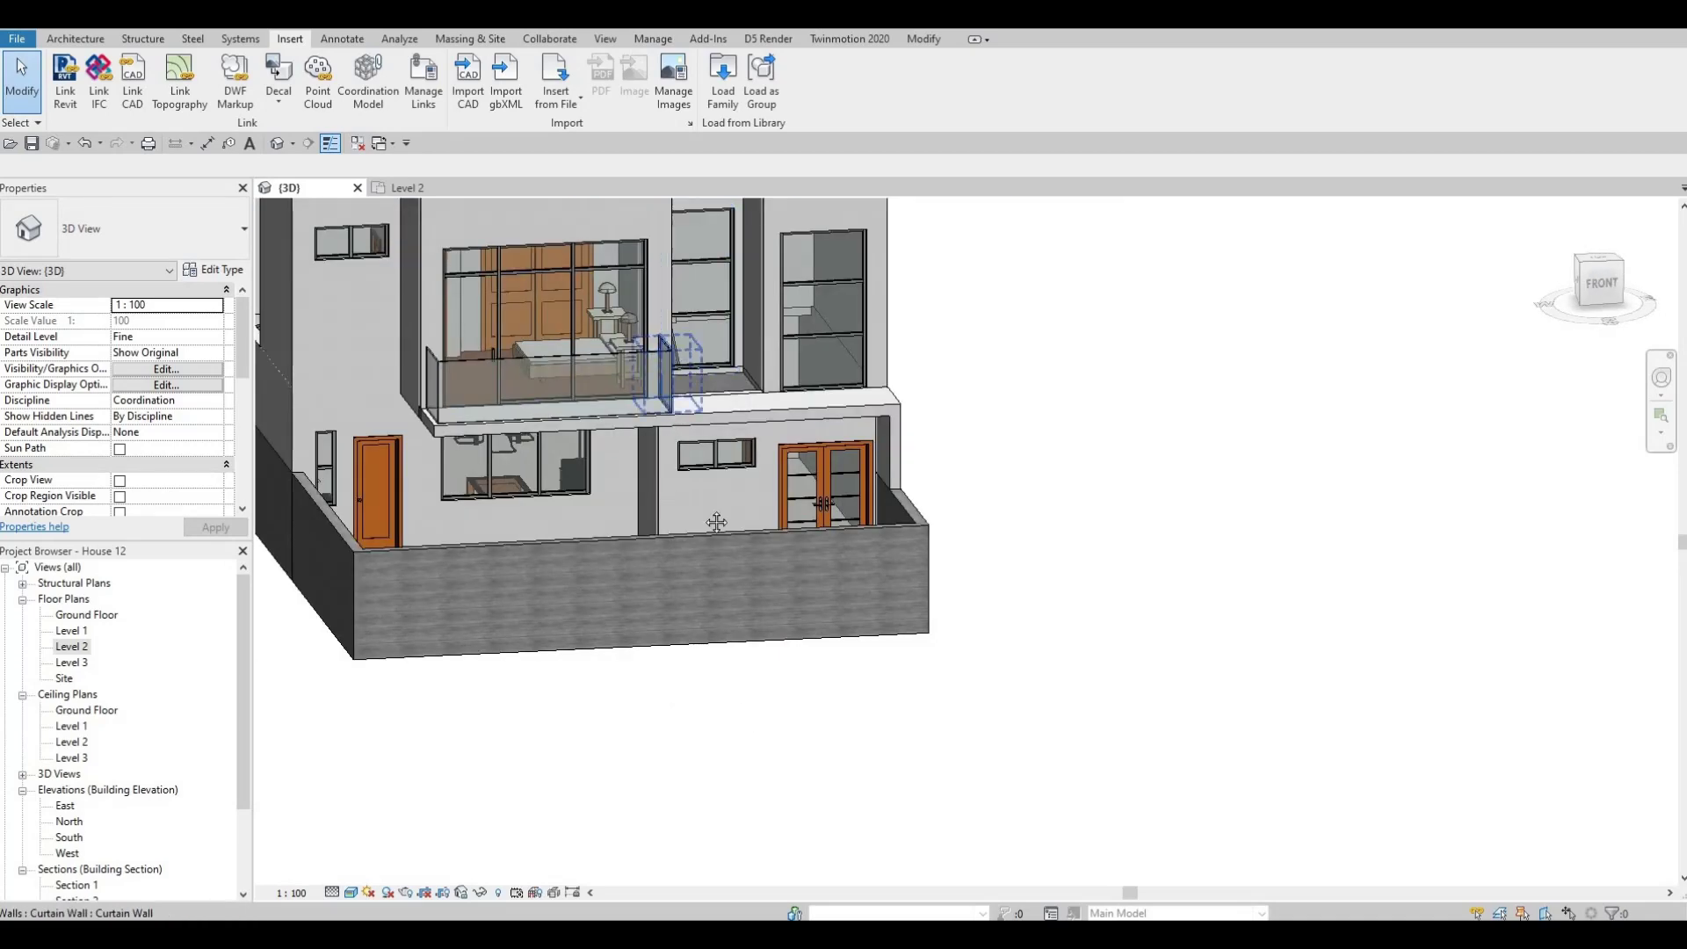
key("F1")
middle_click_drag(693, 579, 734, 597)
middle_click_drag(757, 693, 876, 763, "shift")
scroll(644, 478, "up", 8)
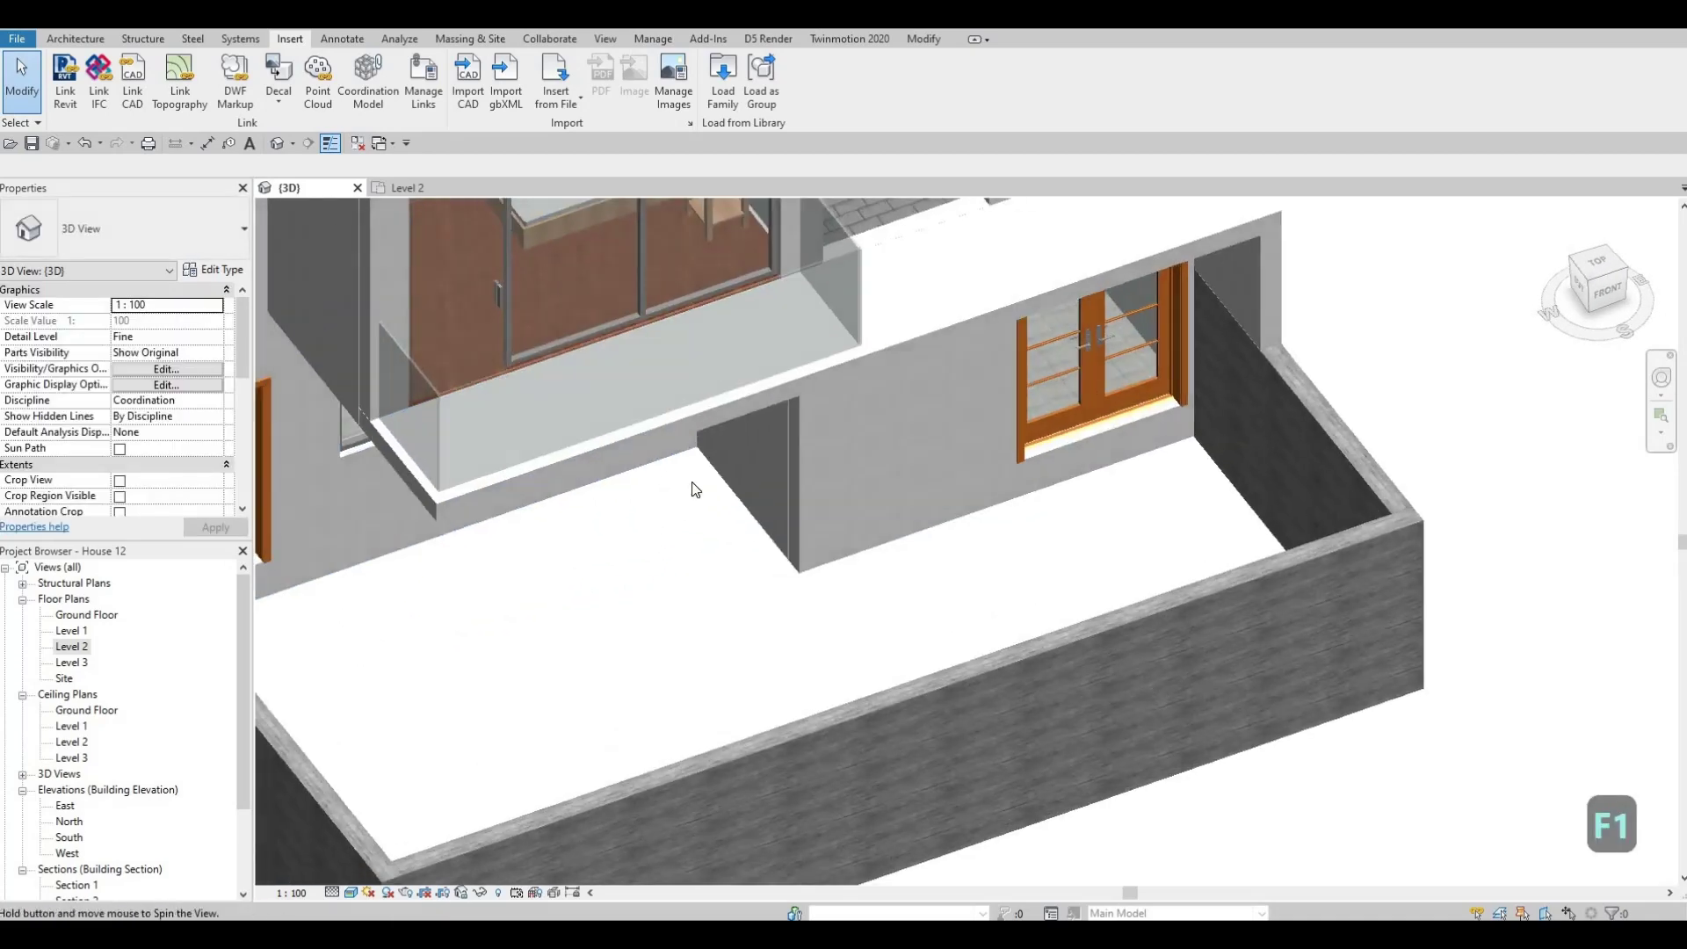
scroll(699, 485, "down", 4)
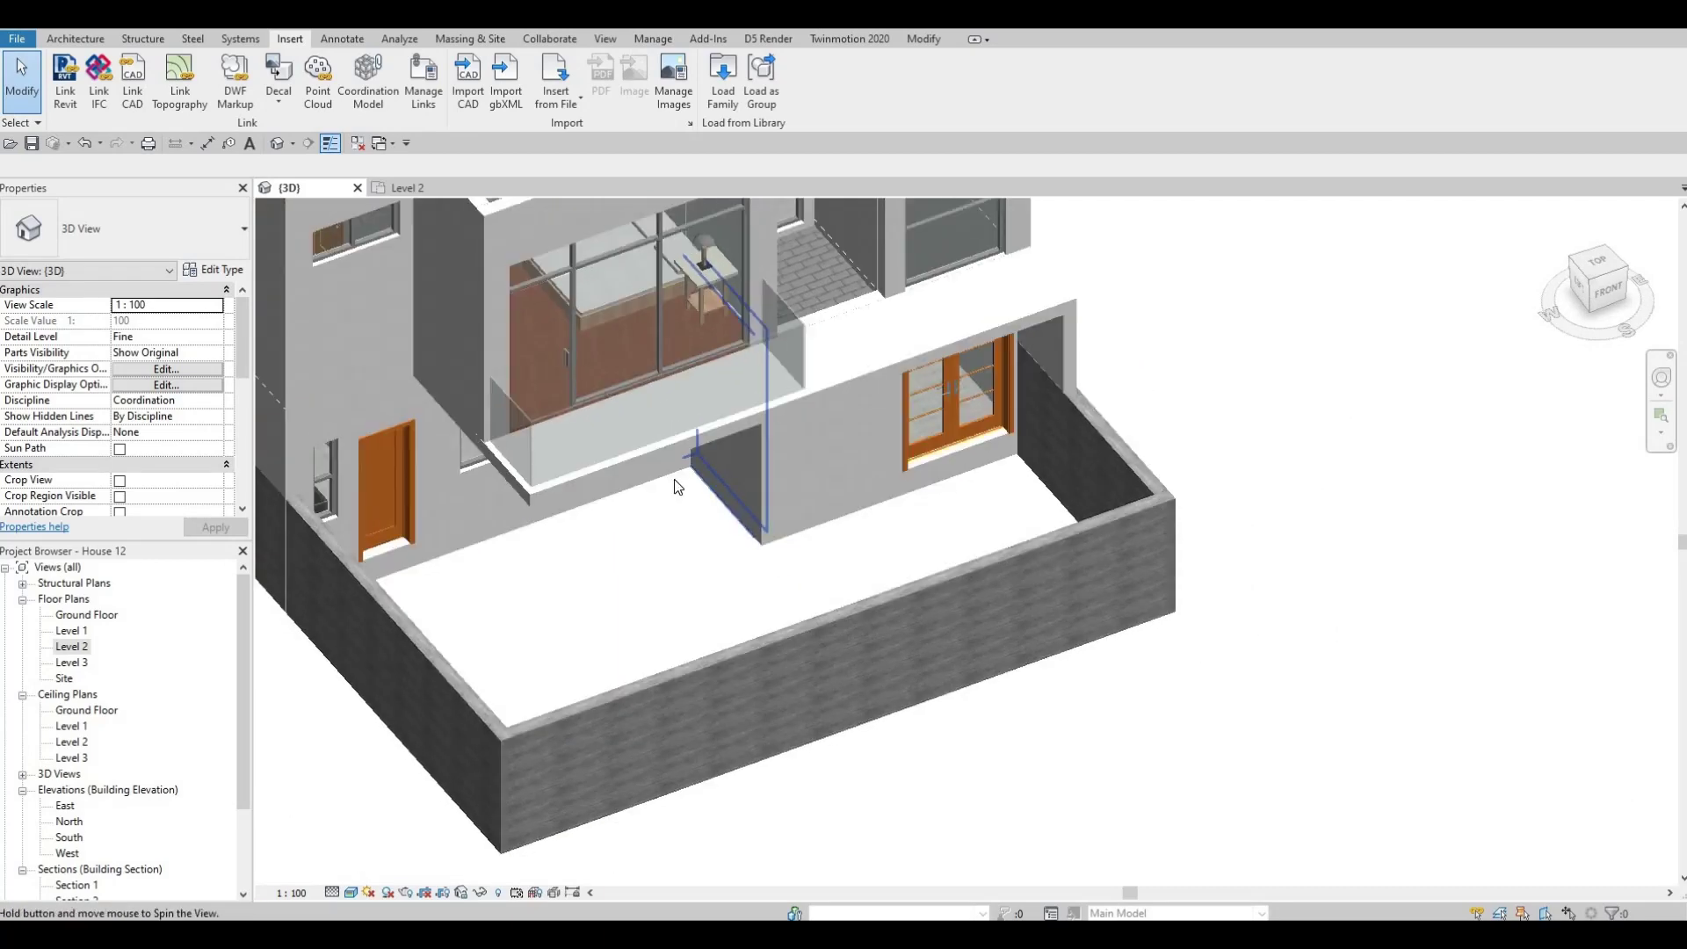
middle_click_drag(678, 482, 476, 440, "shift")
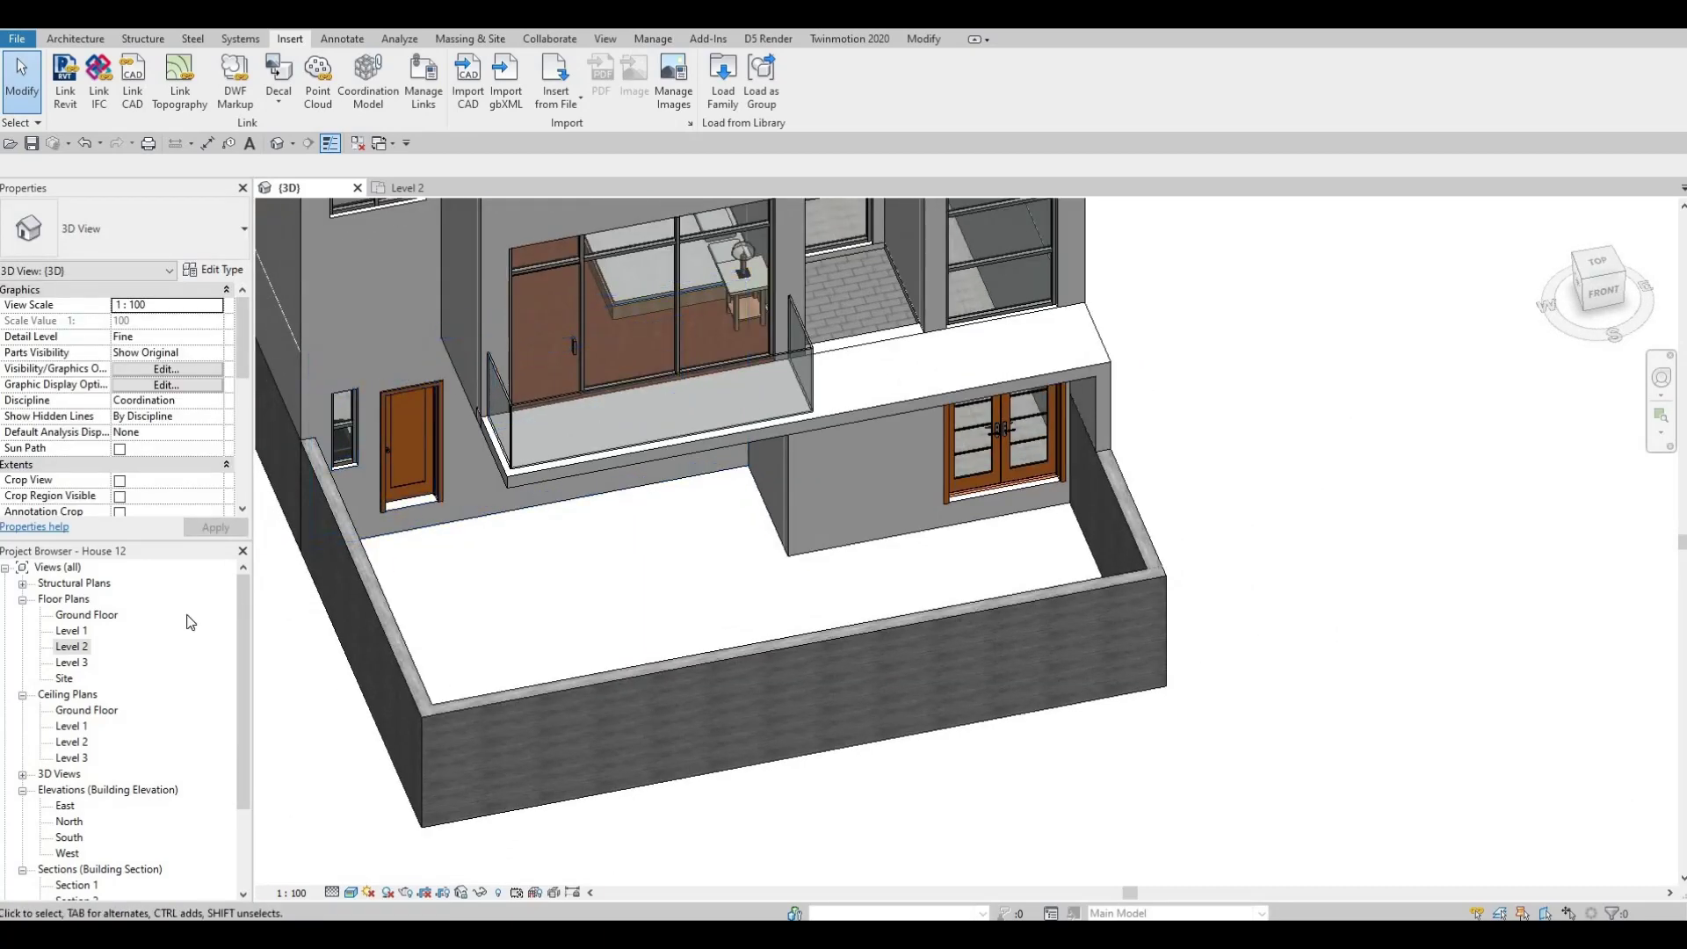
Start a new floor on the Ground Floor plan and duplicate the FLOOR 4 type as FLOOR 5.
double_click(87, 615)
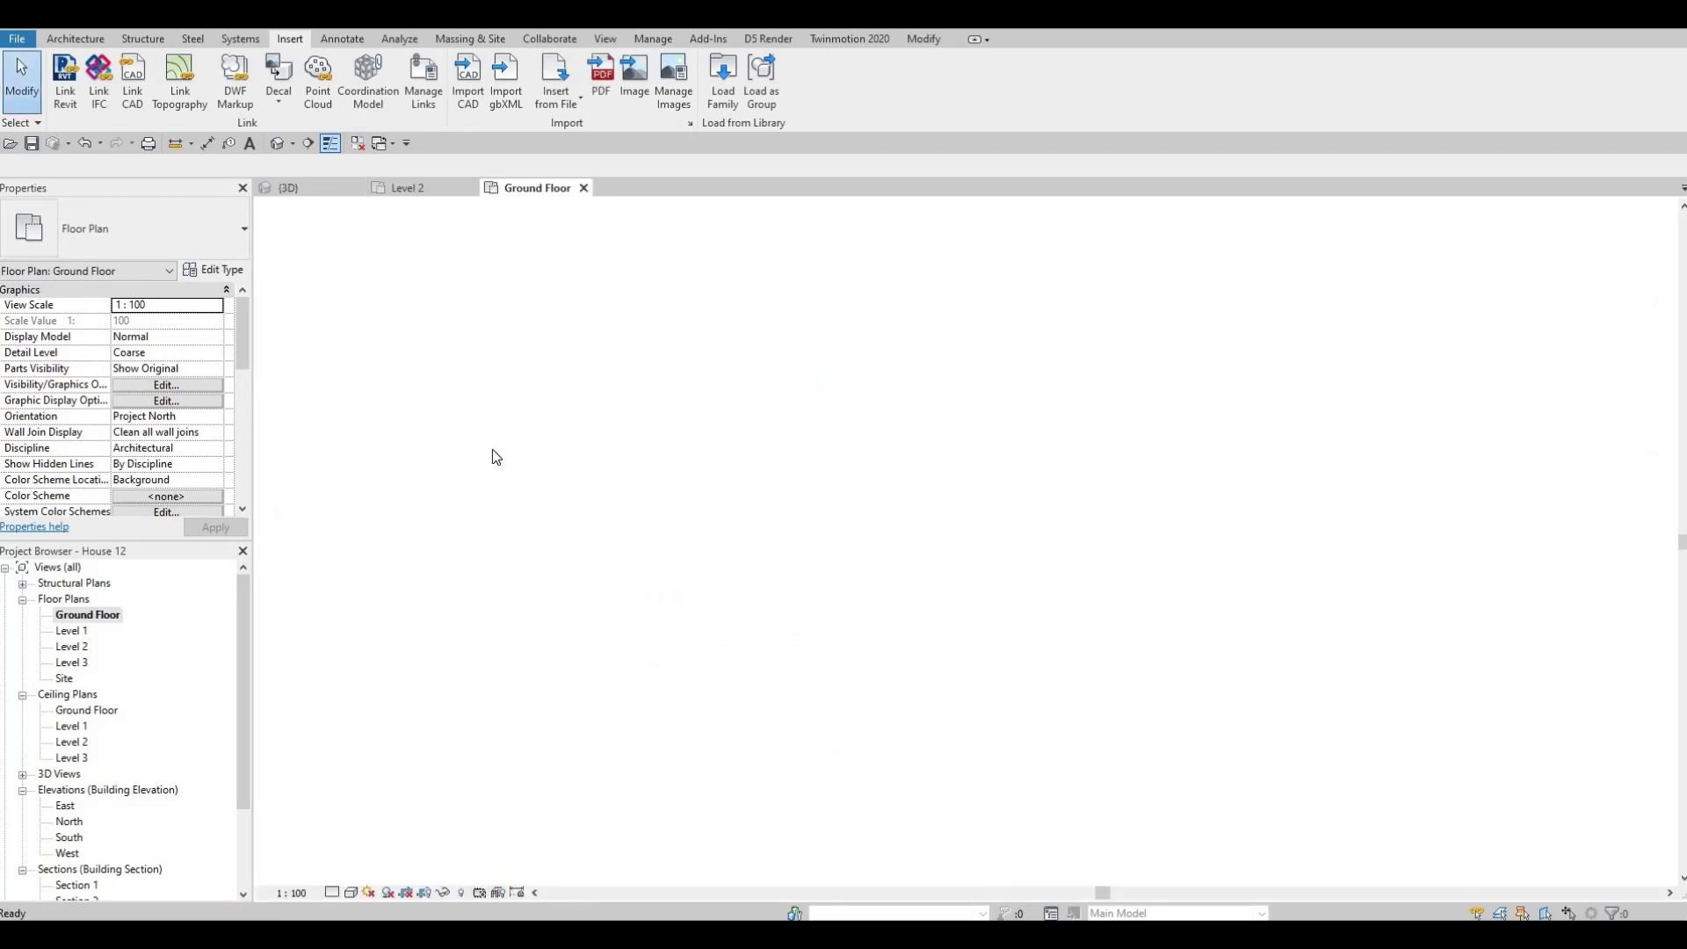
scroll(554, 416, "up", 5)
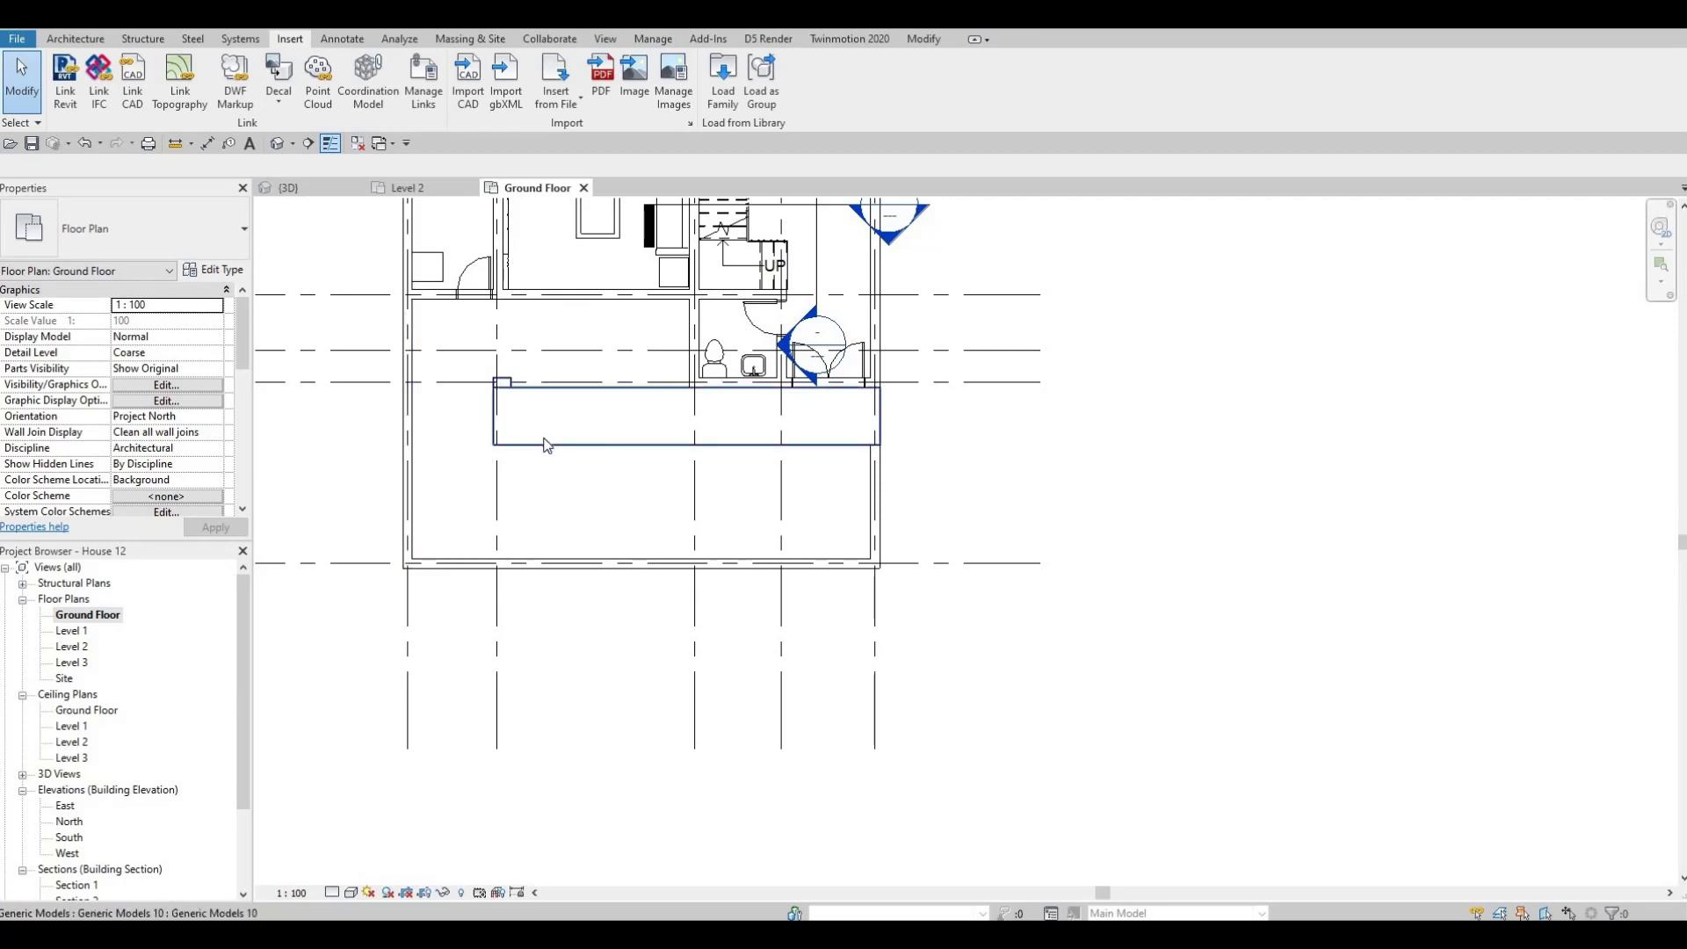
left_click(498, 424)
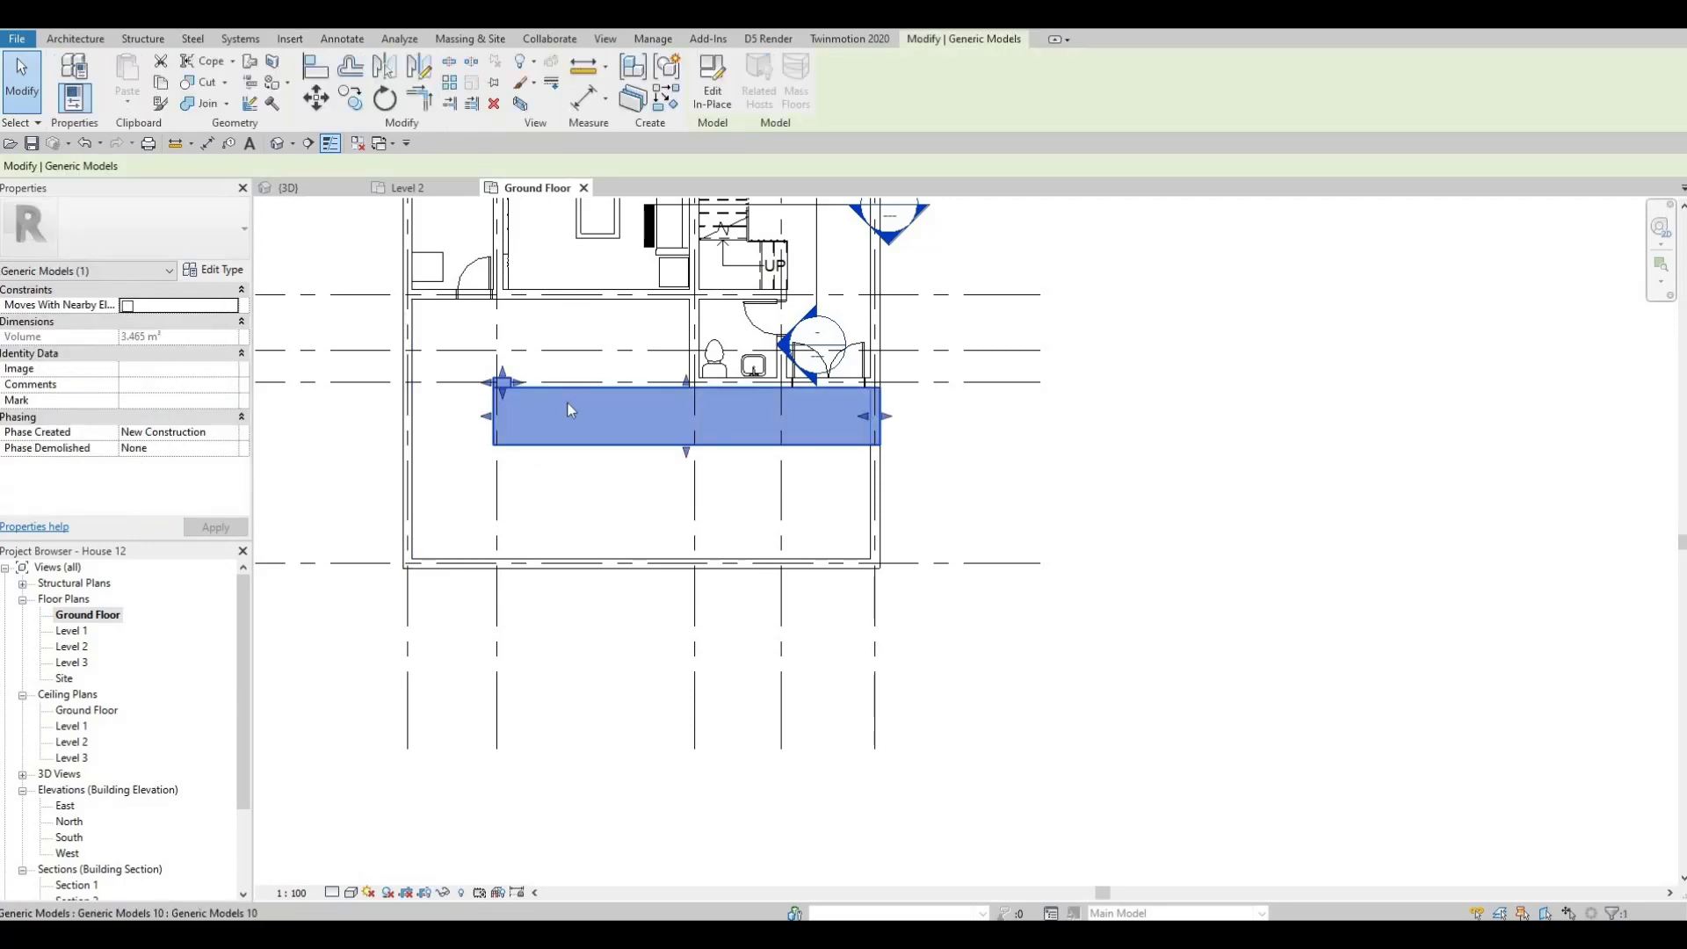
key("Escape")
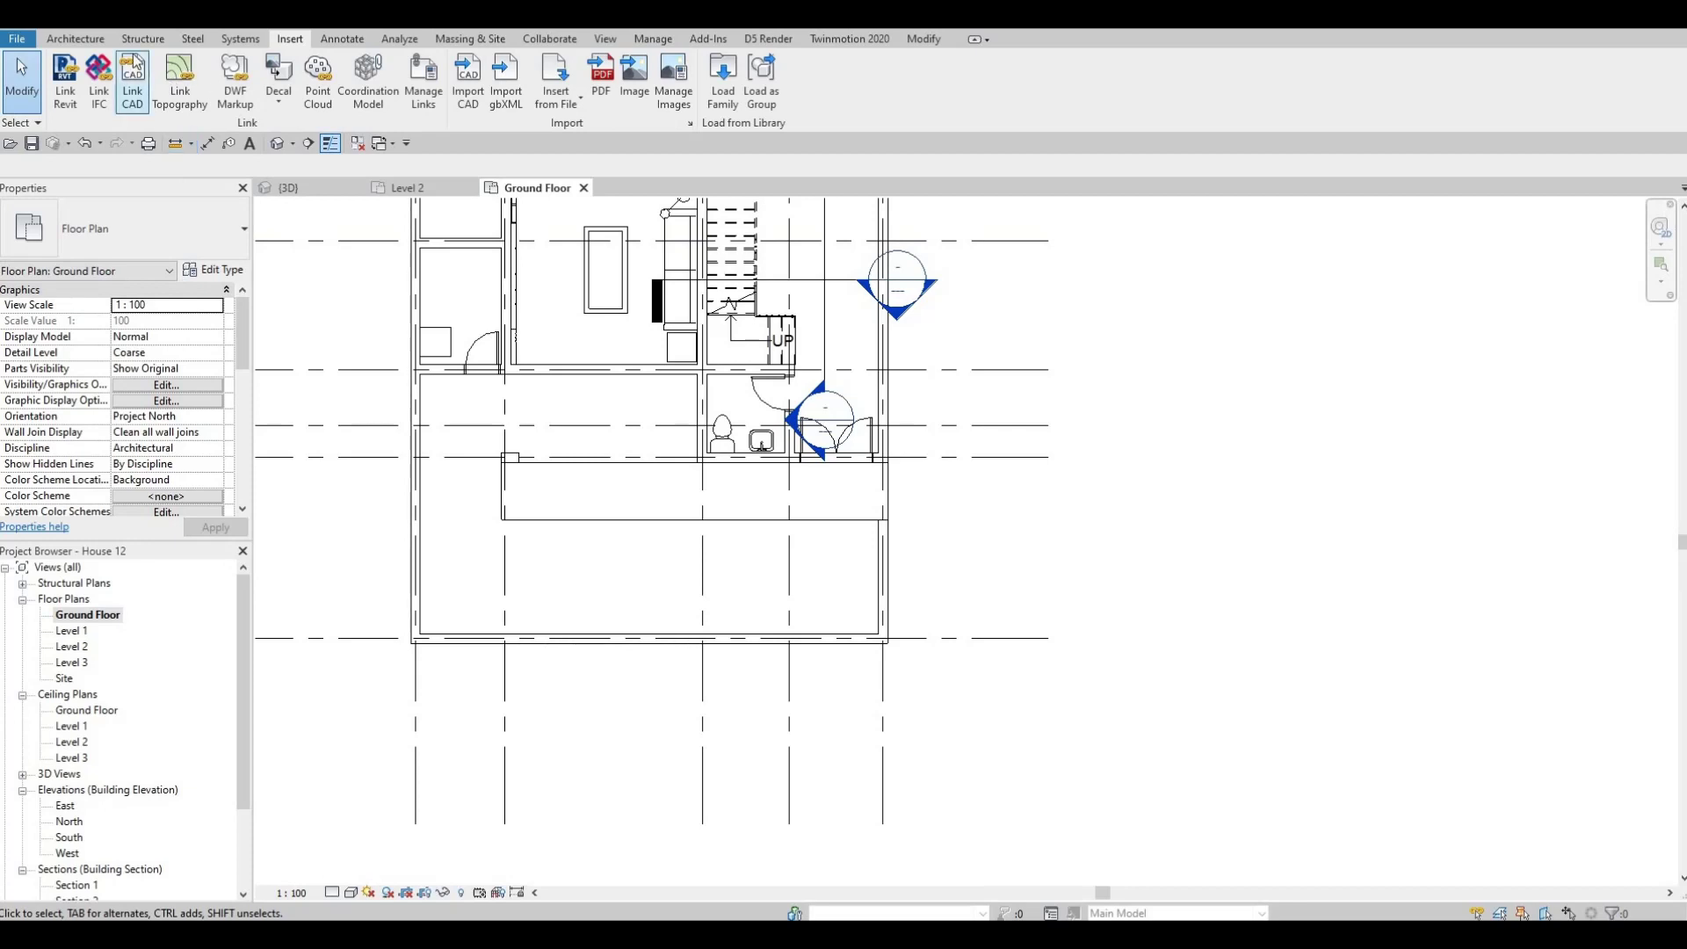
left_click(75, 39)
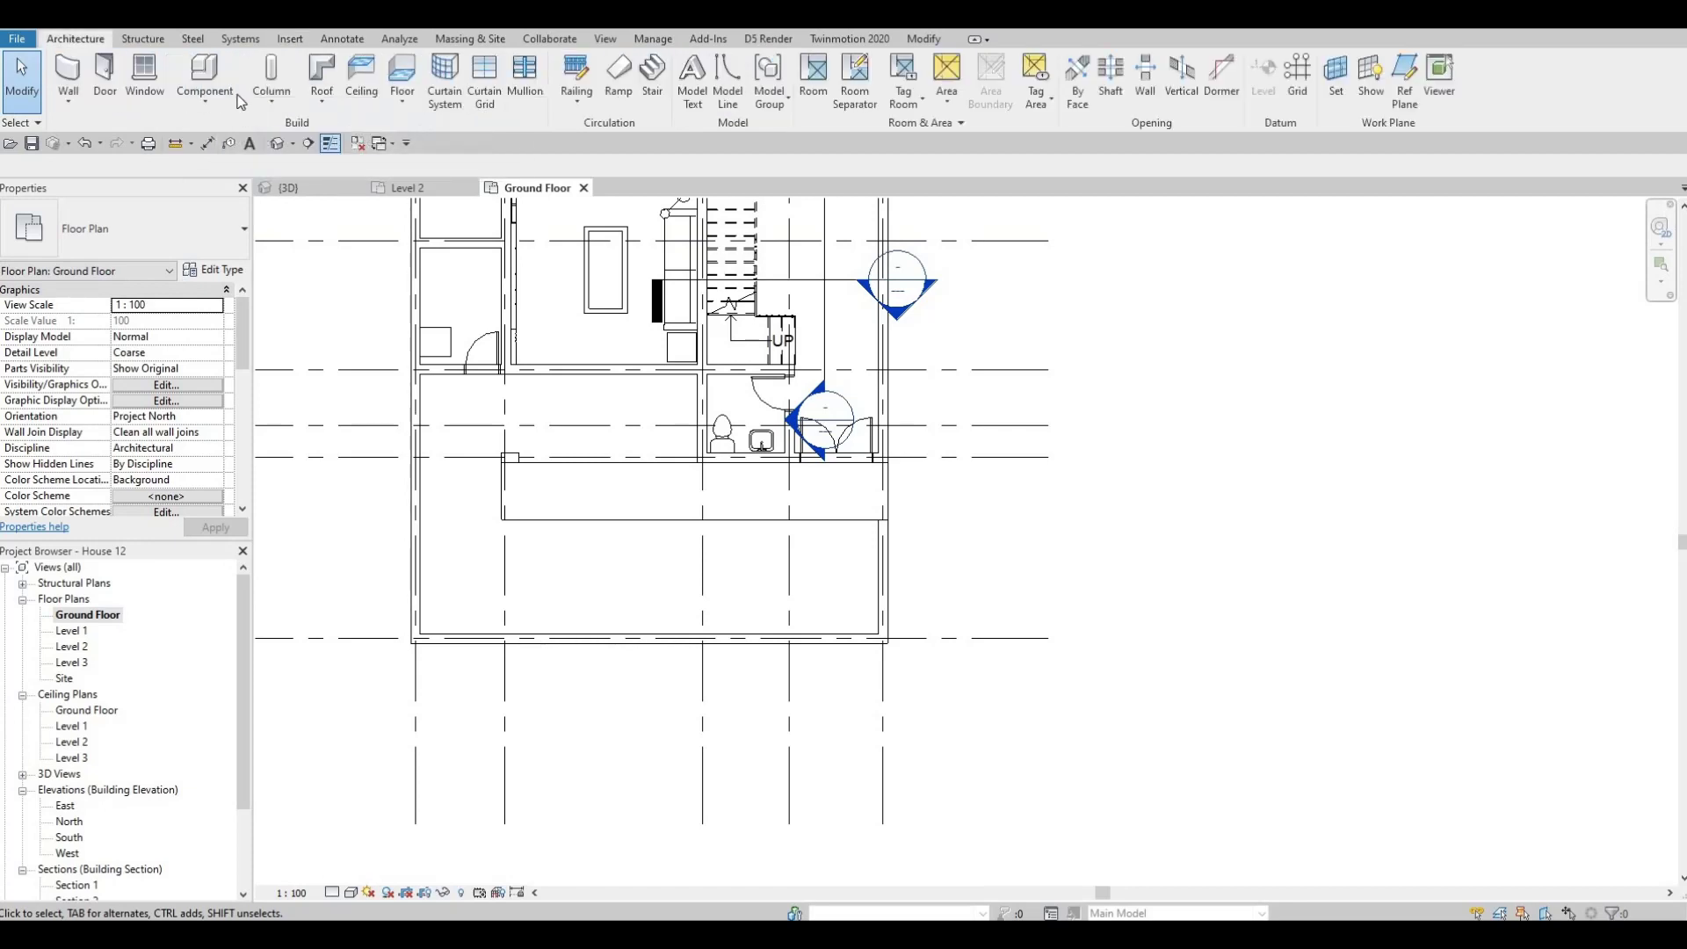
left_click(403, 75)
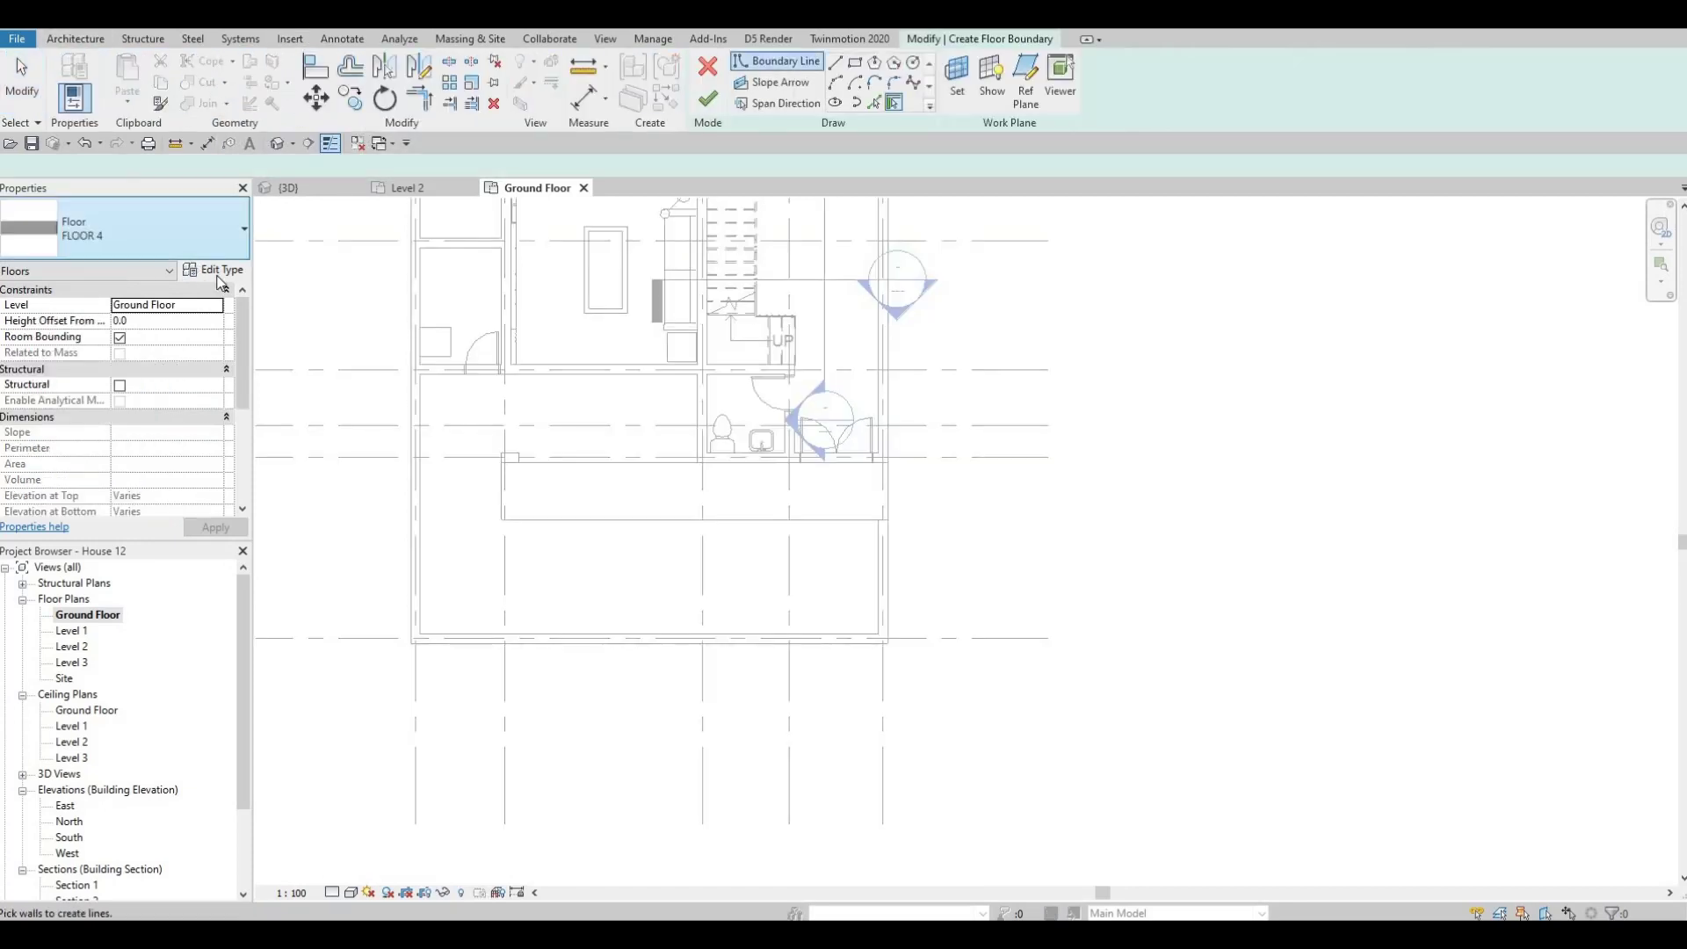
left_click(213, 269)
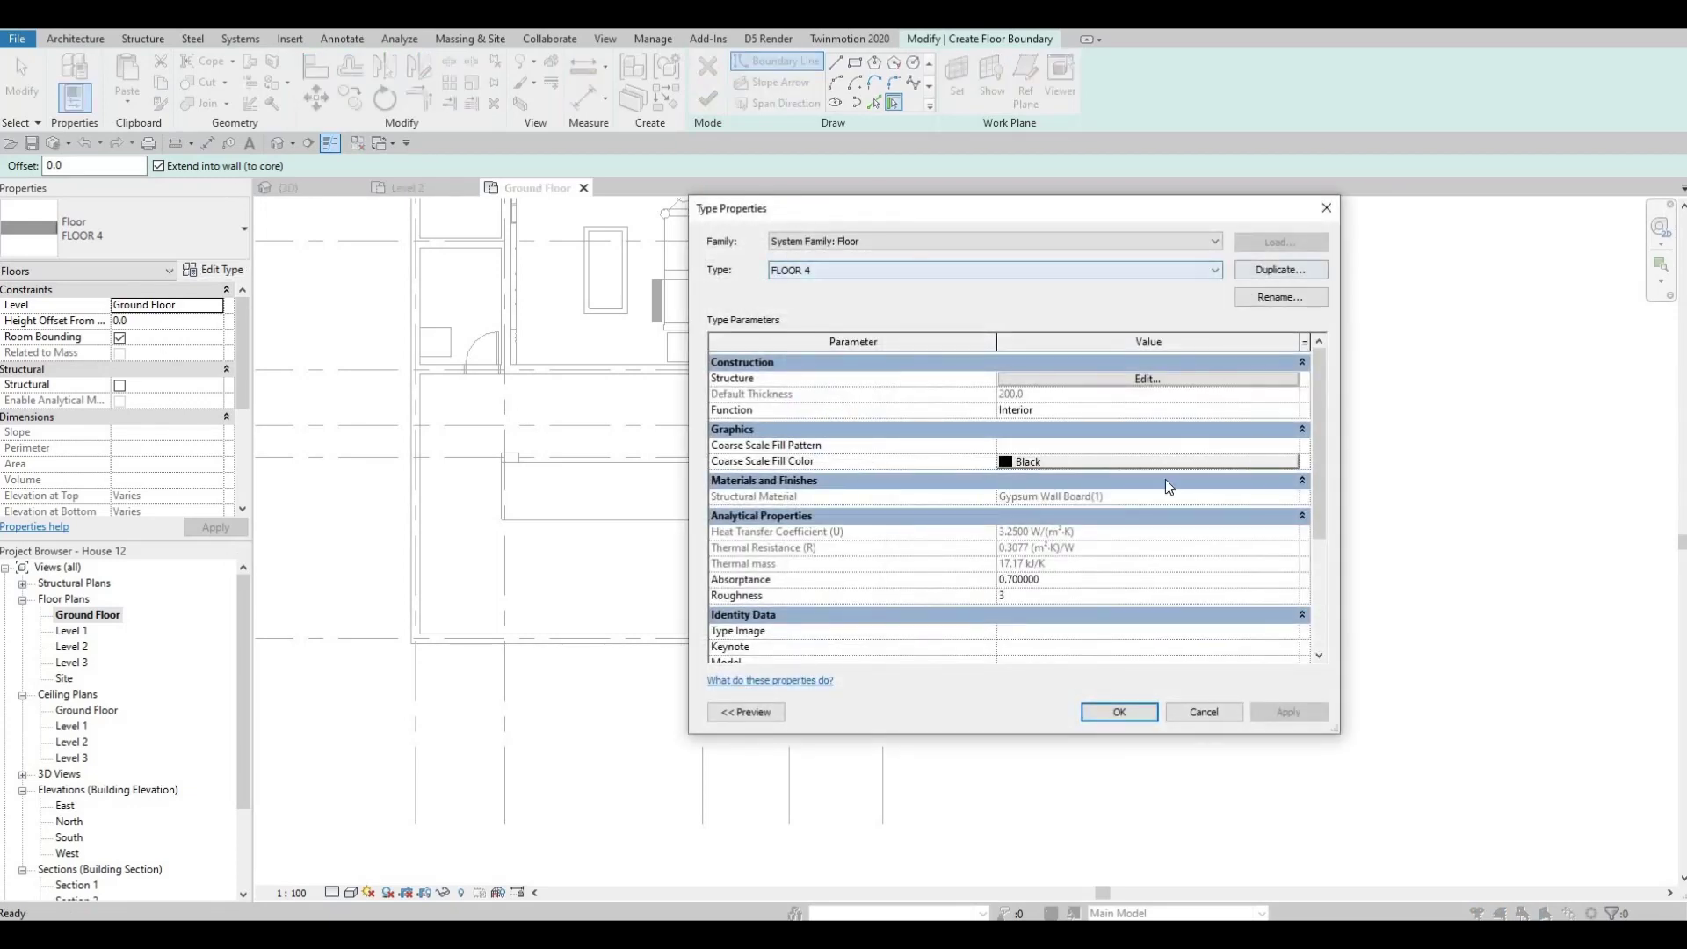
left_click(1280, 270)
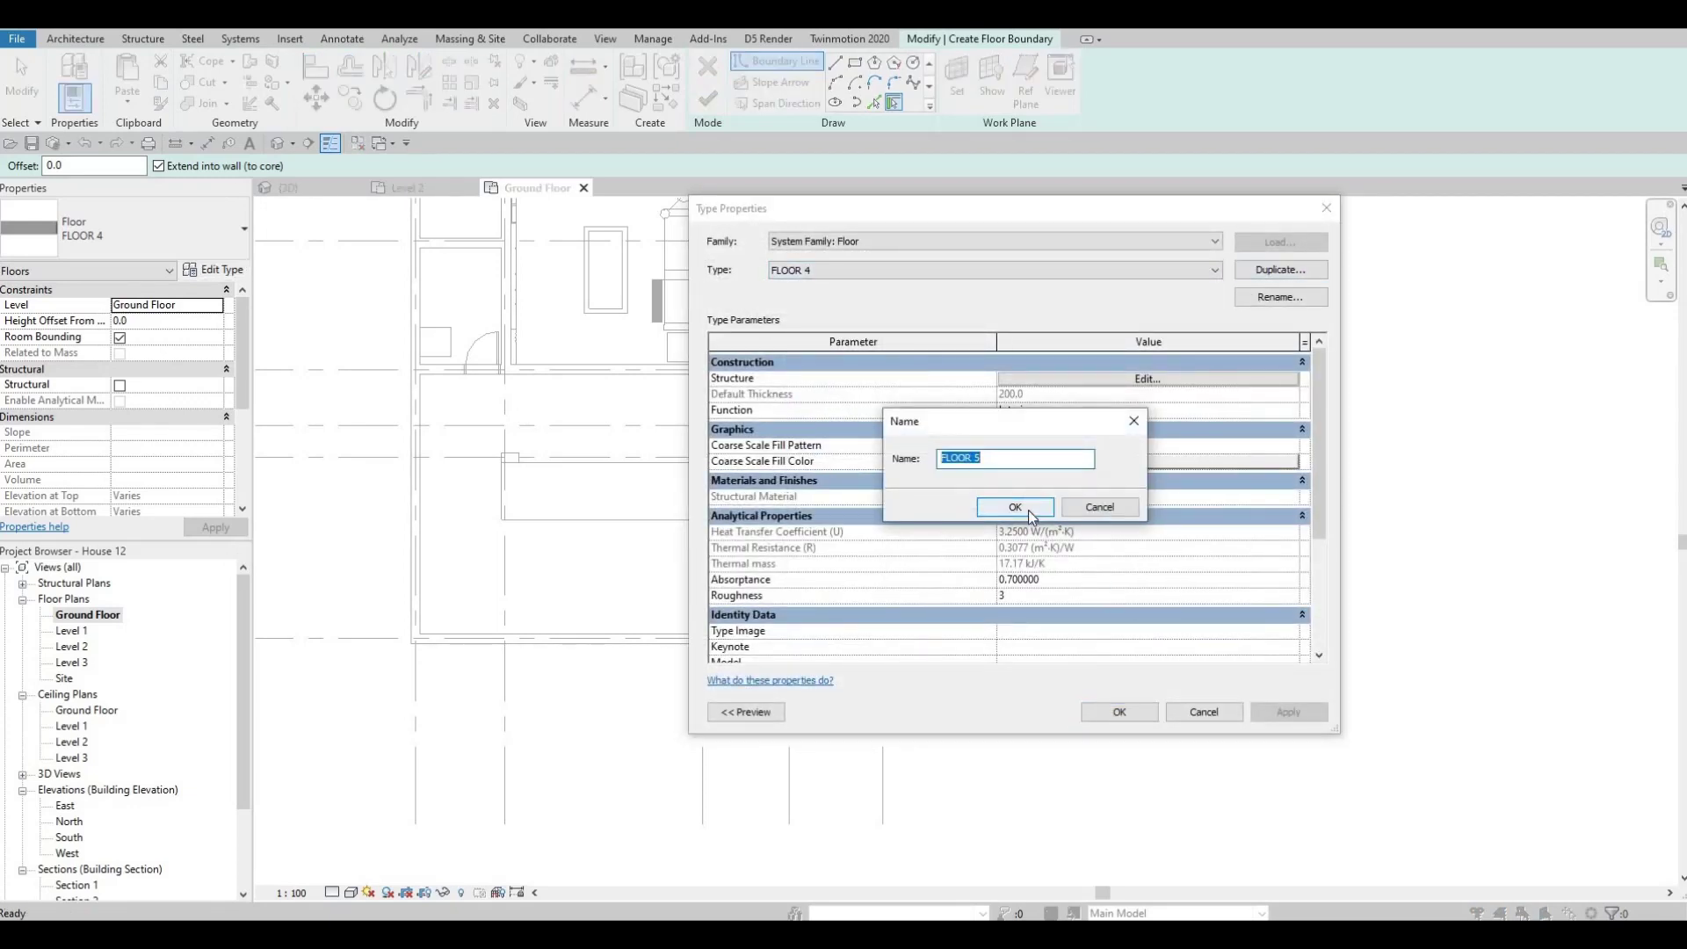
left_click(1015, 508)
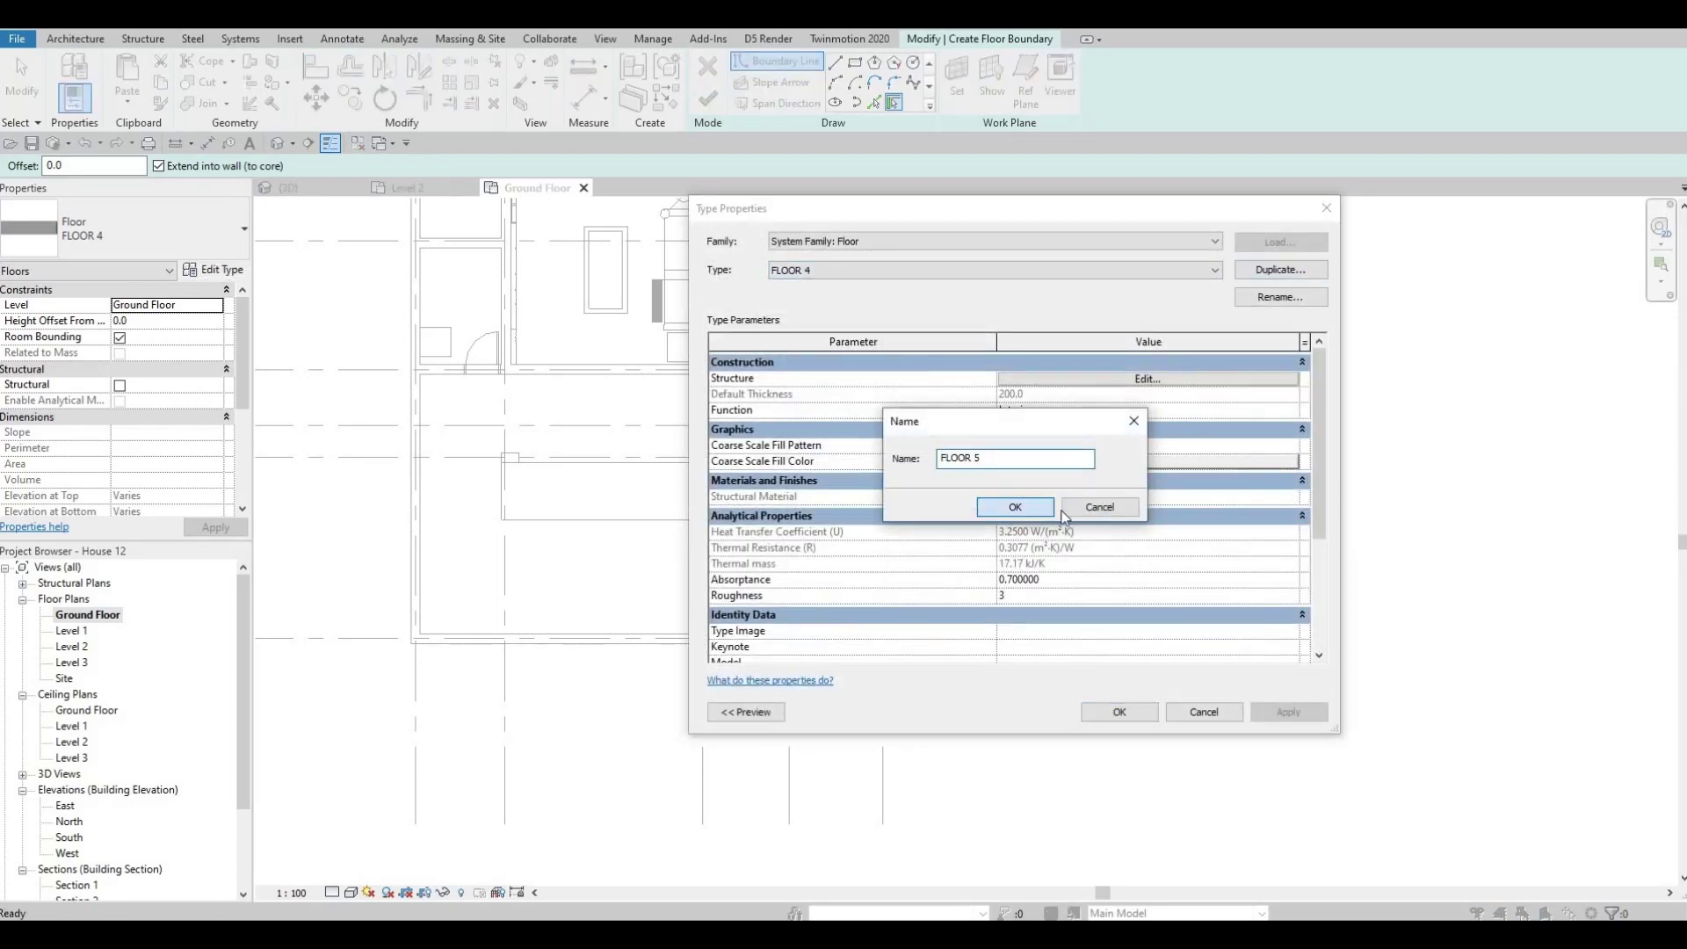
Set the material of FLOOR 5's structure layer to Concrete, C25/30 from the AEC concrete materials.
left_click(1114, 381)
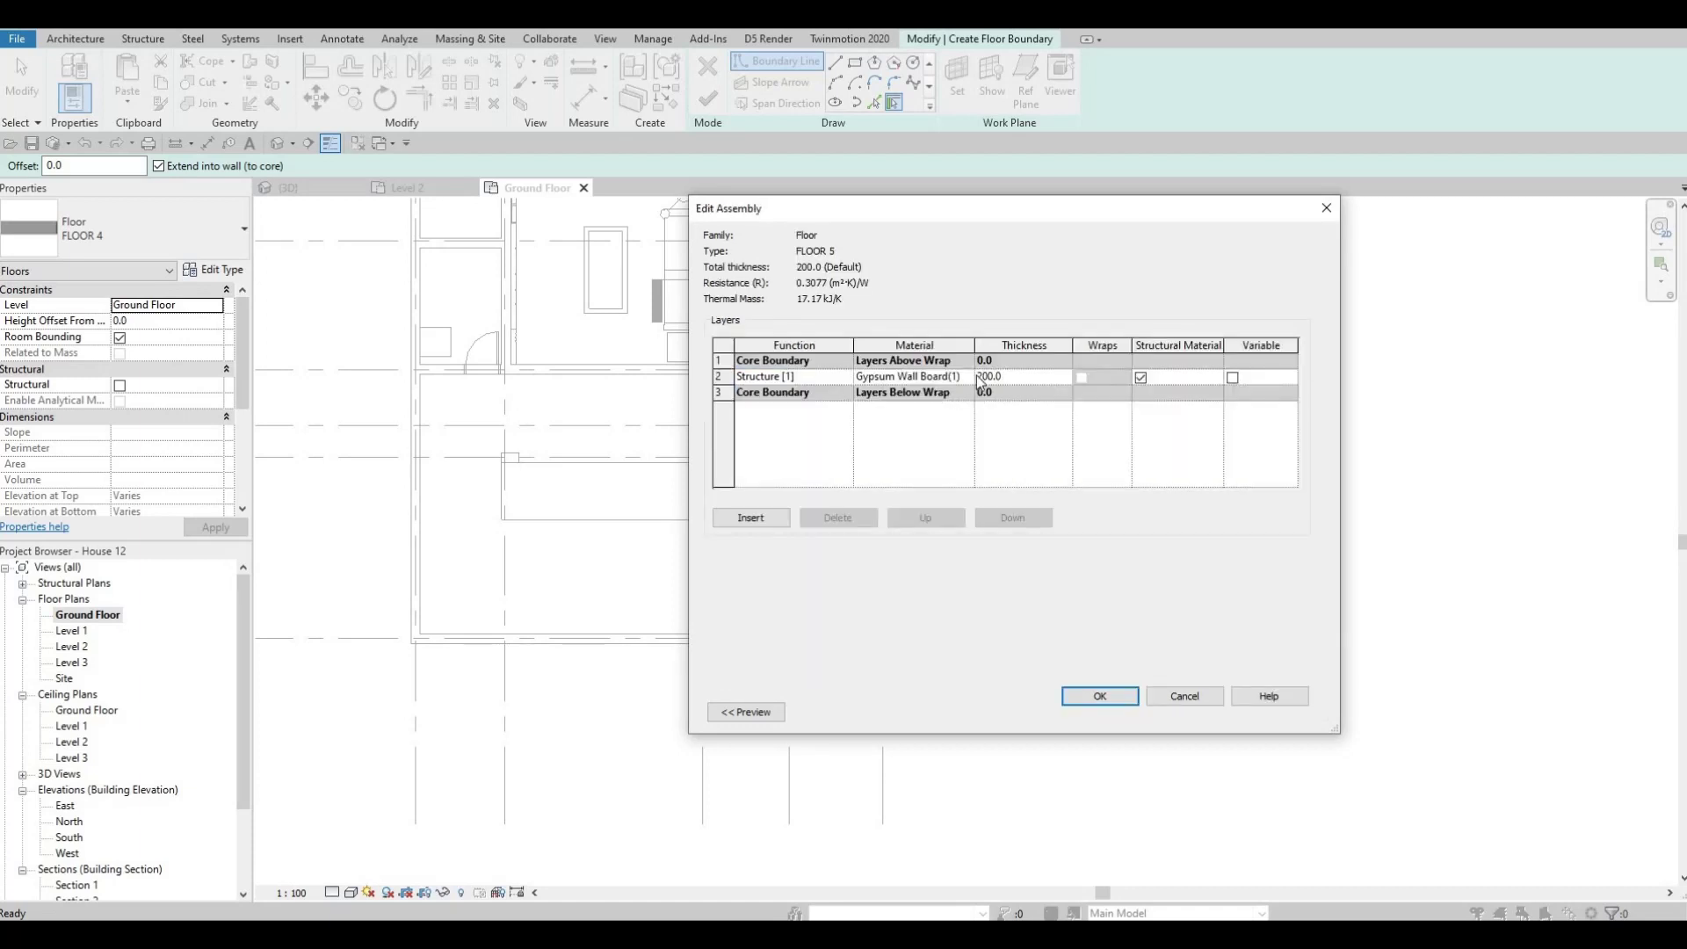
left_click(970, 377)
left_click(968, 376)
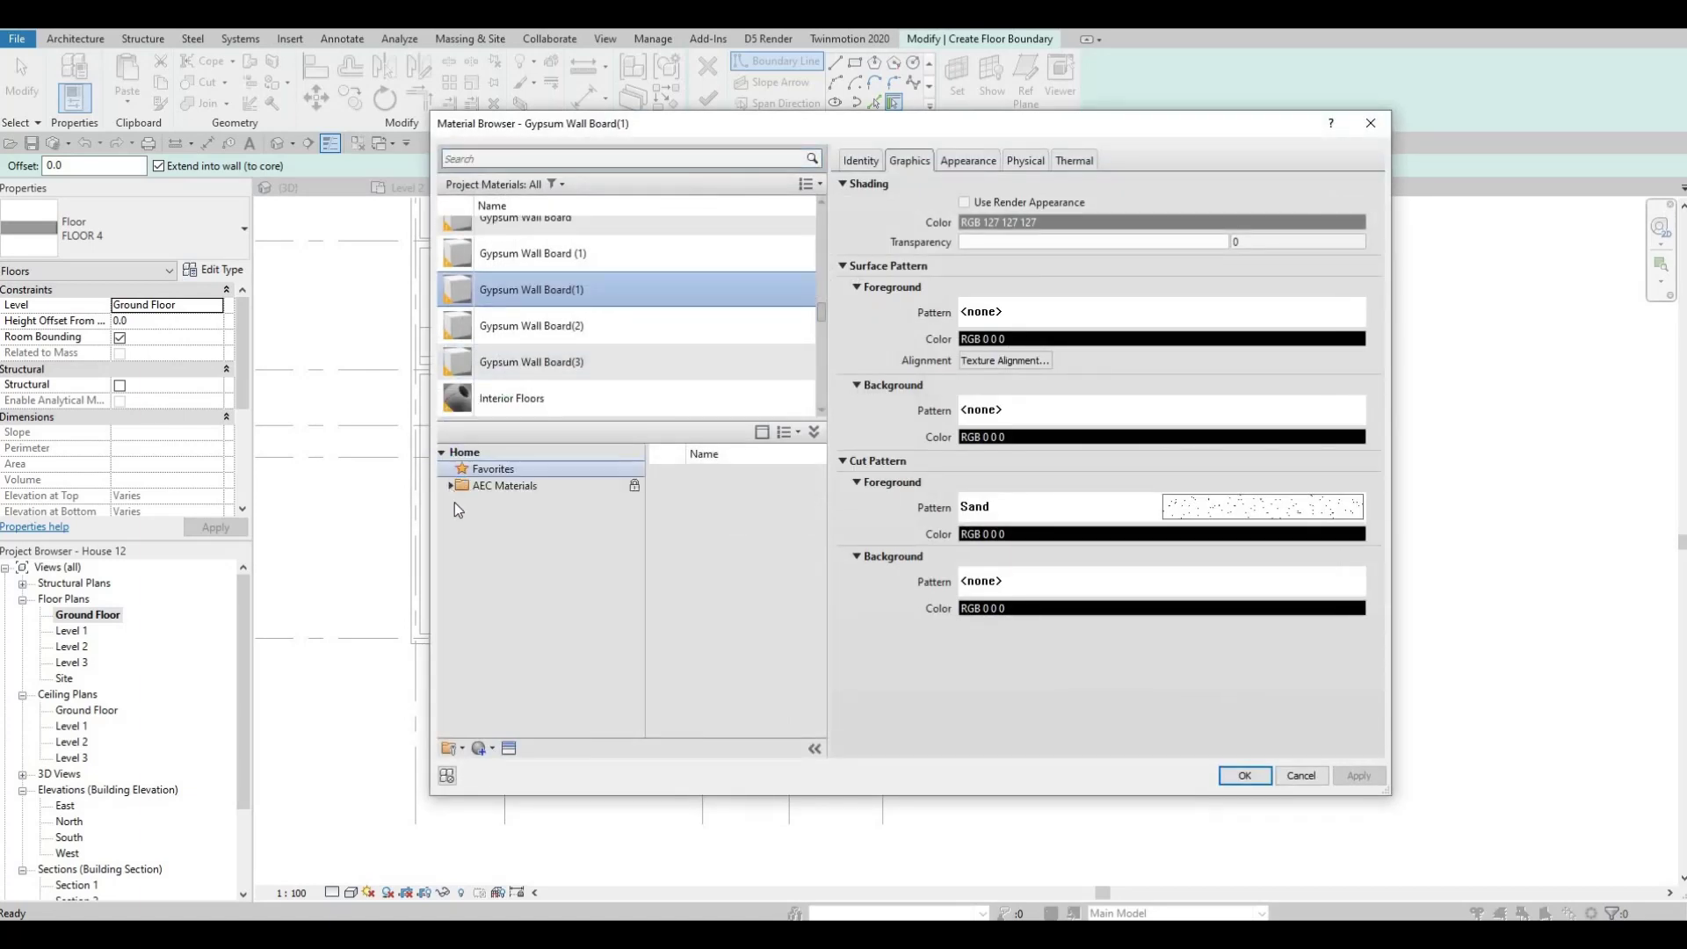
left_click(450, 486)
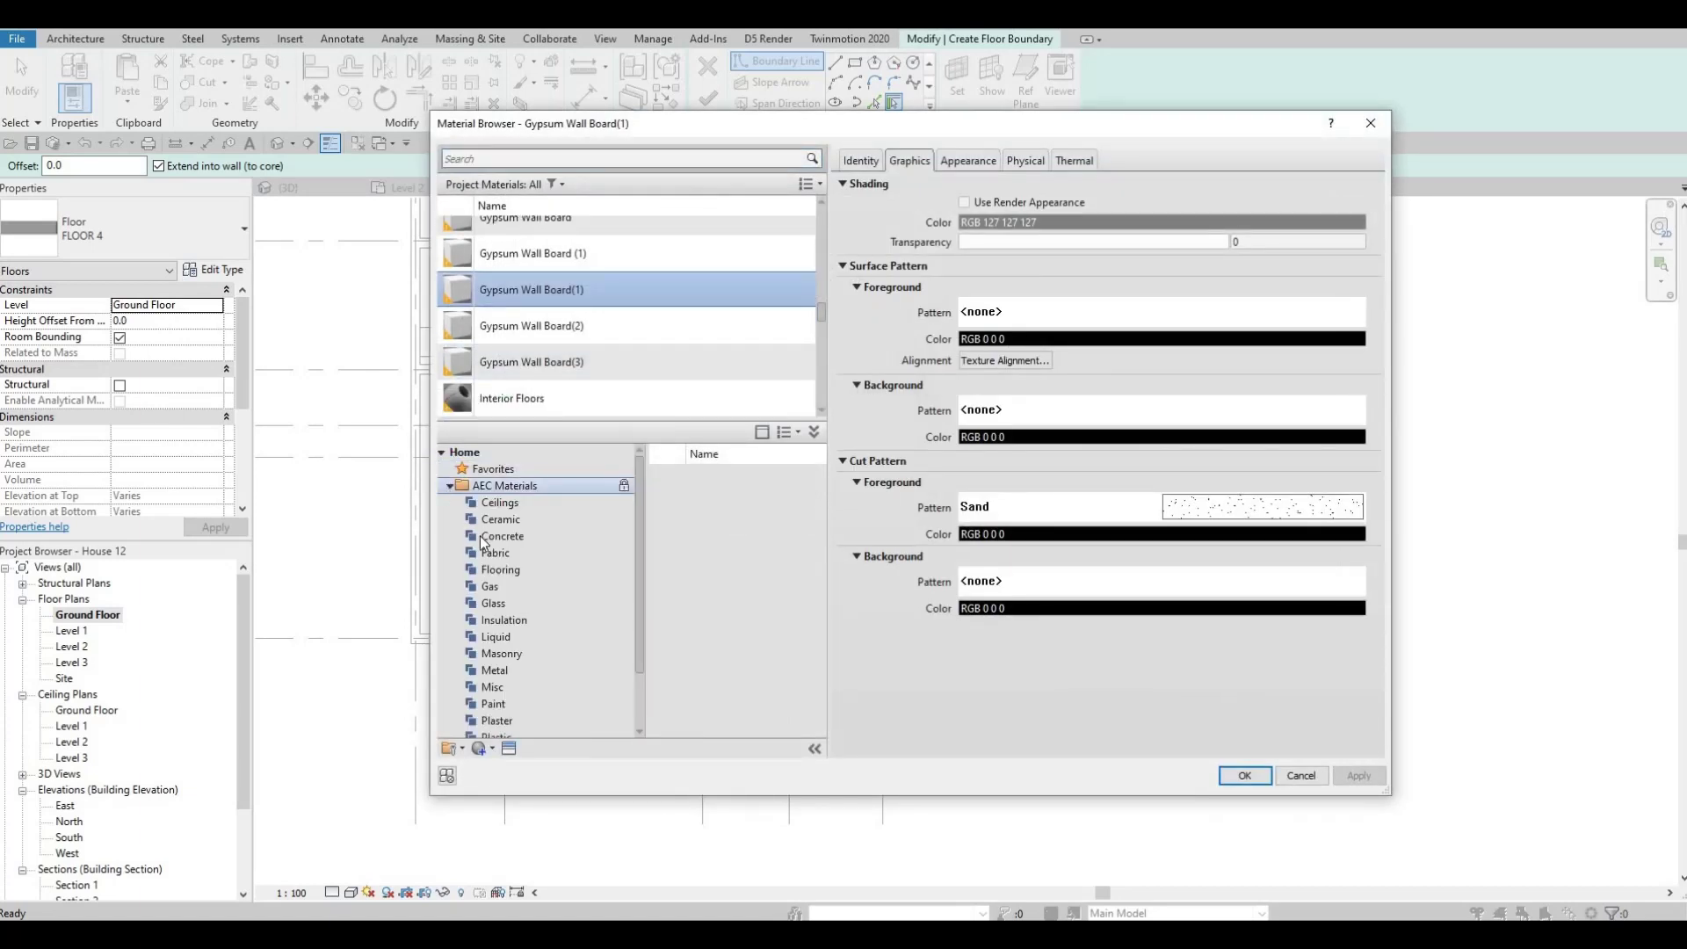
left_click(502, 536)
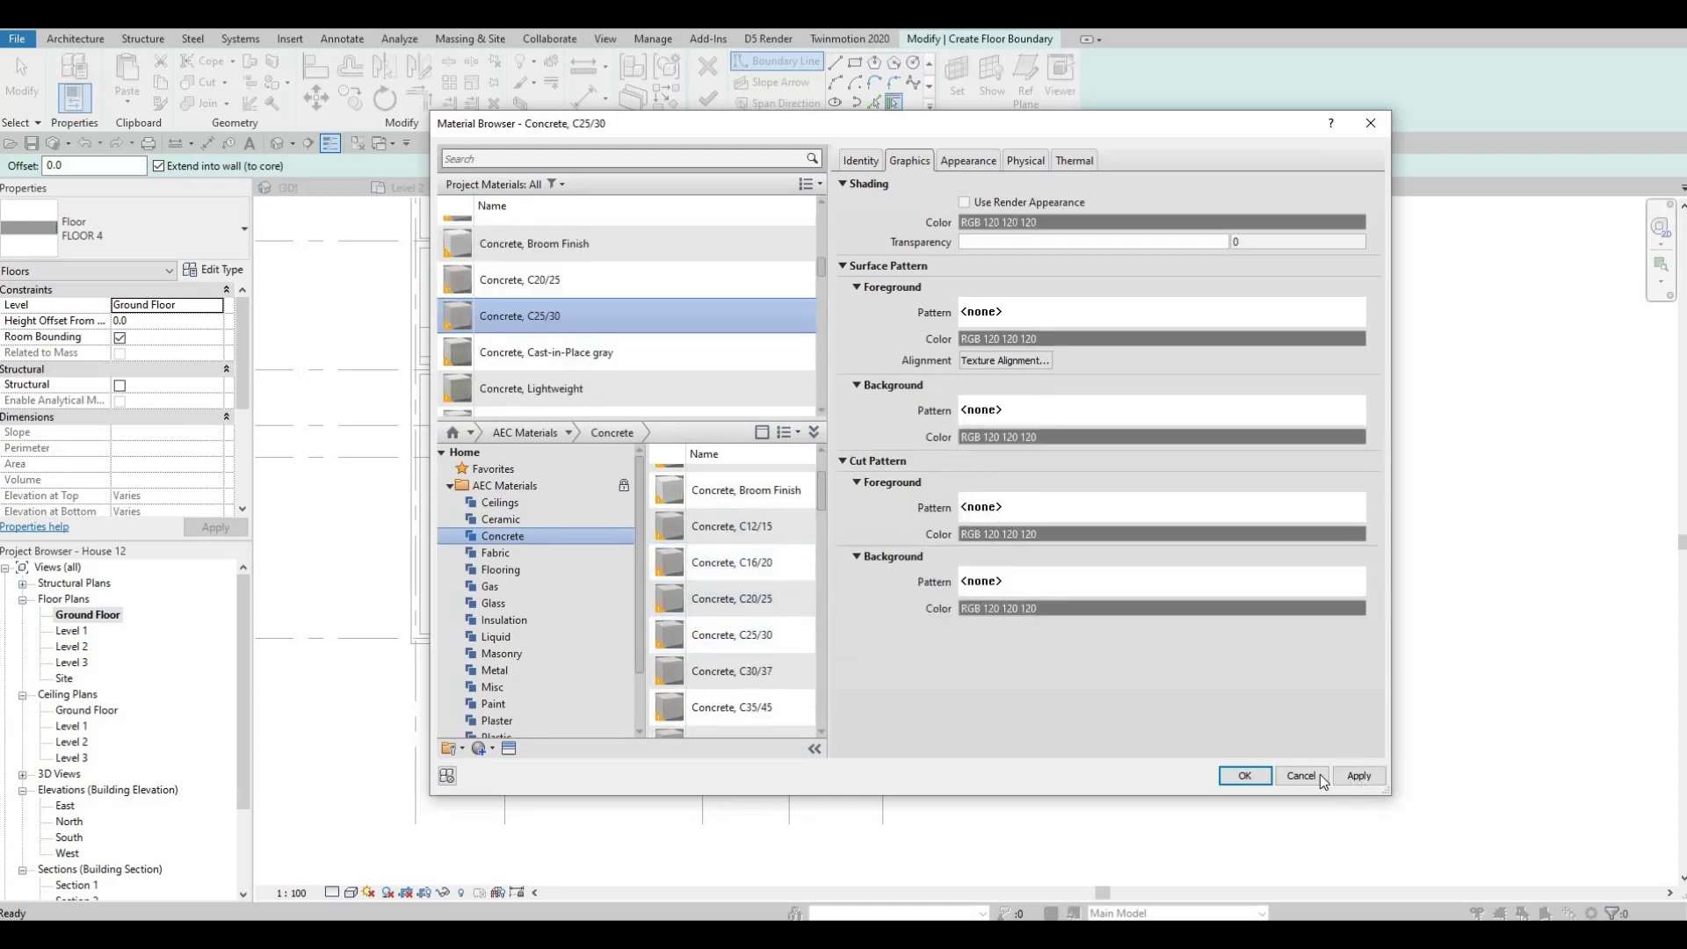
left_click(1246, 777)
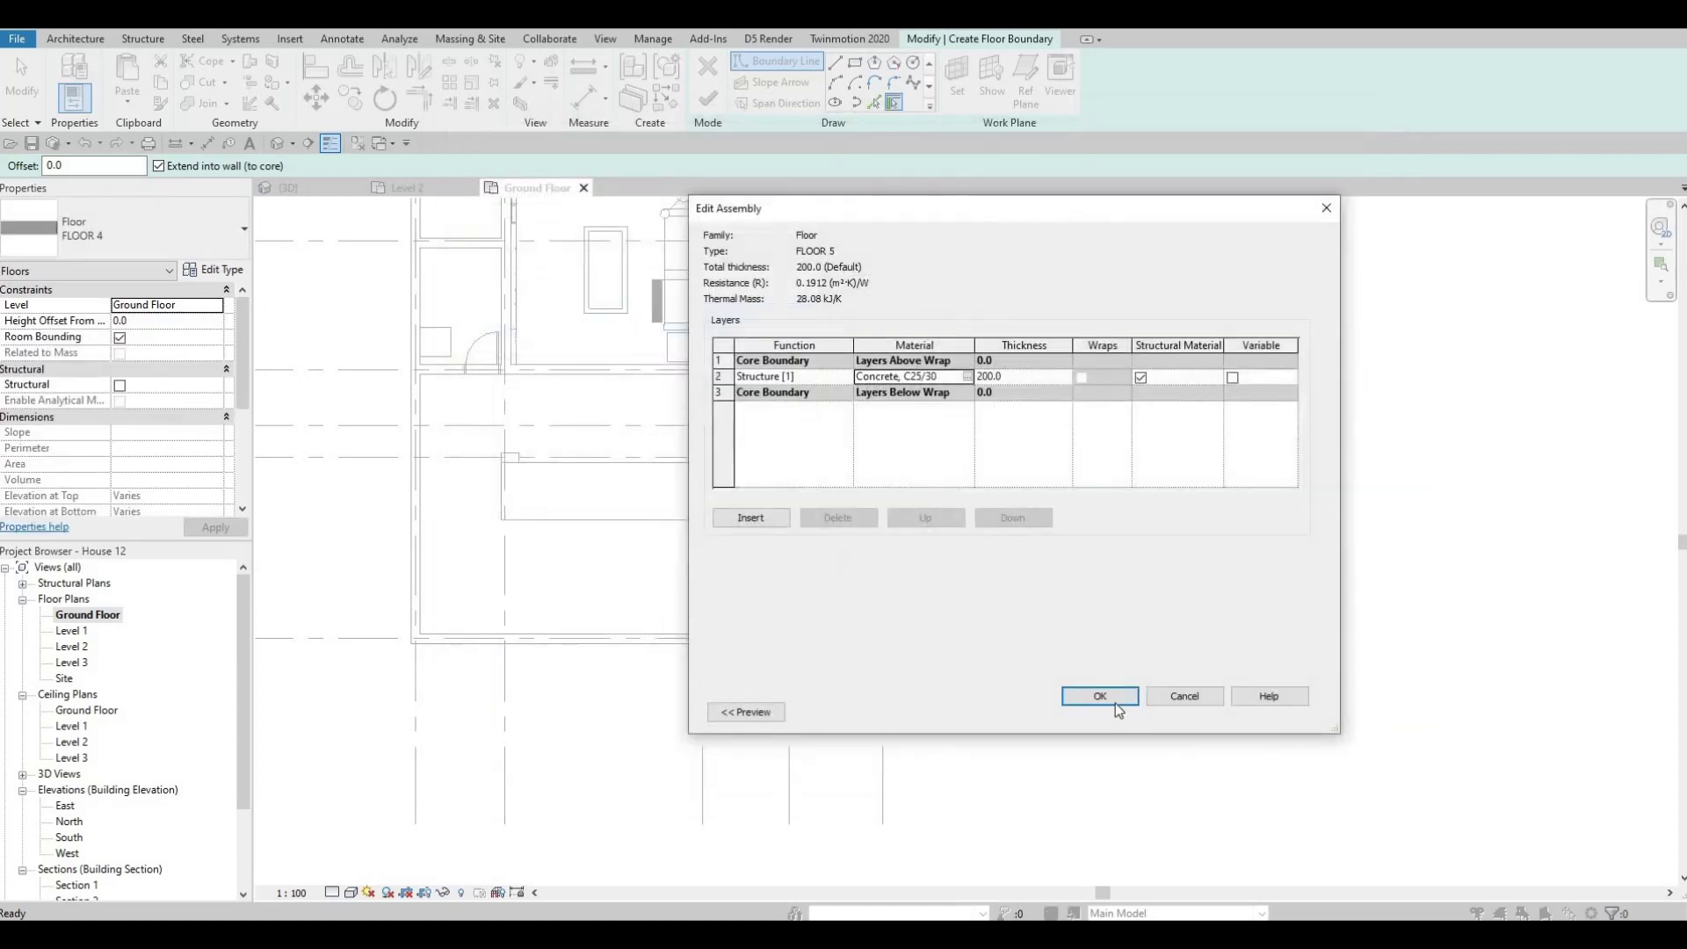
left_click(1106, 696)
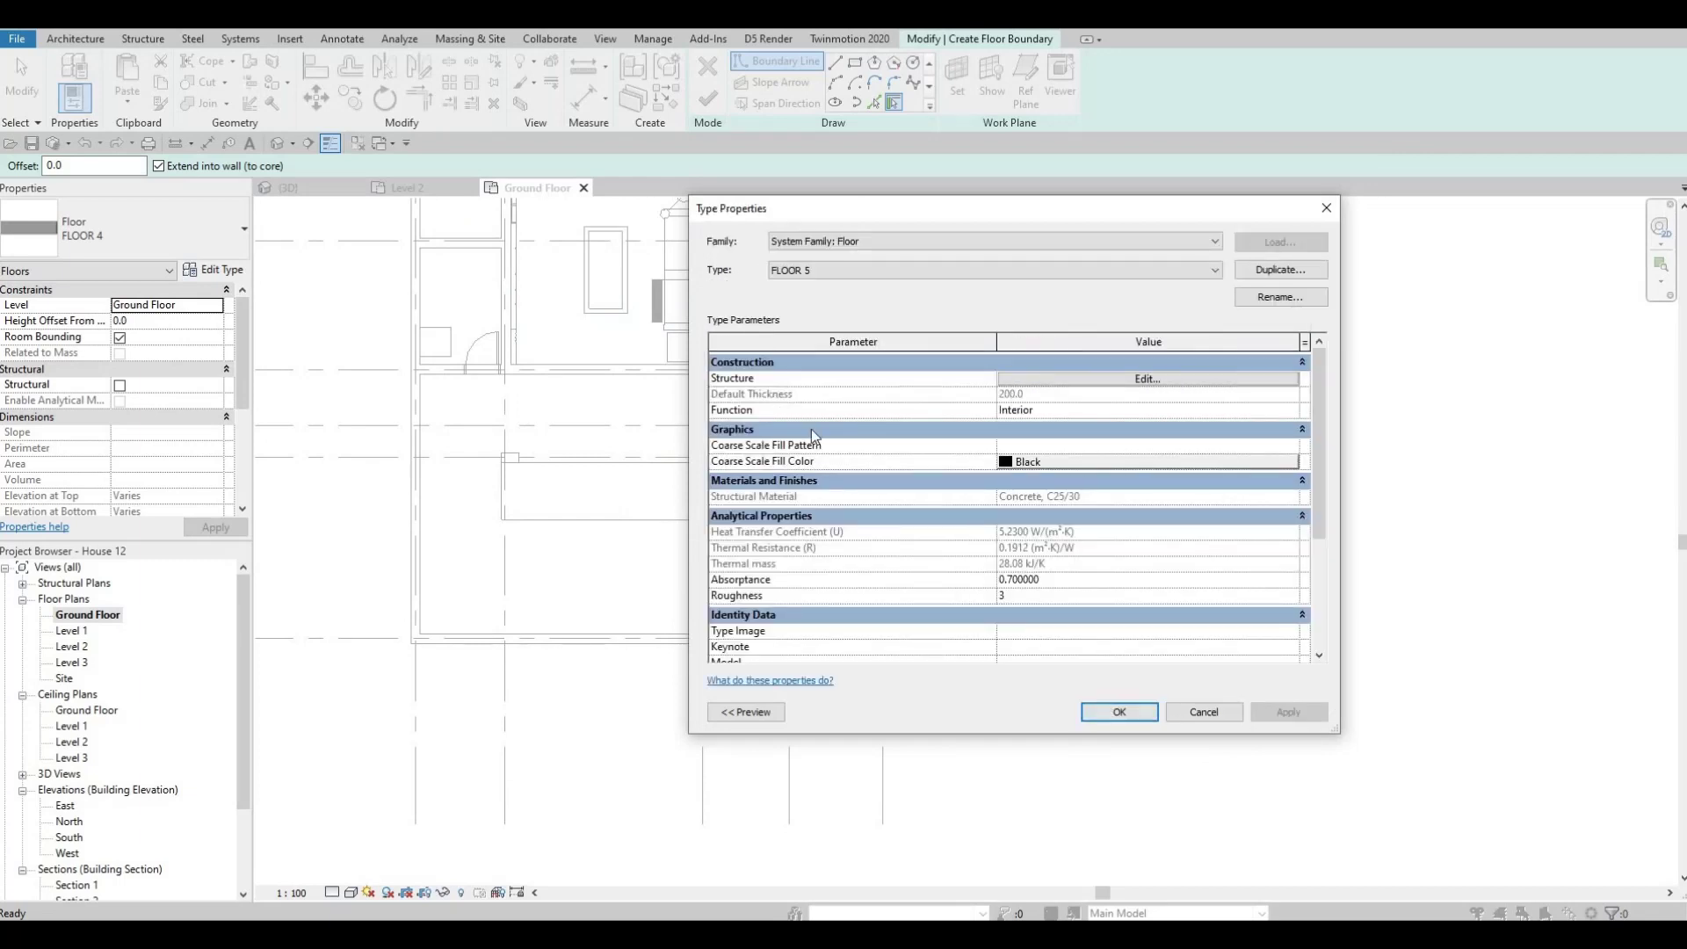
Pick FLOOR 5's boundary lines along the inner faces of the front yard walls and the house's front exterior walls.
left_click(1110, 710)
left_click(874, 104)
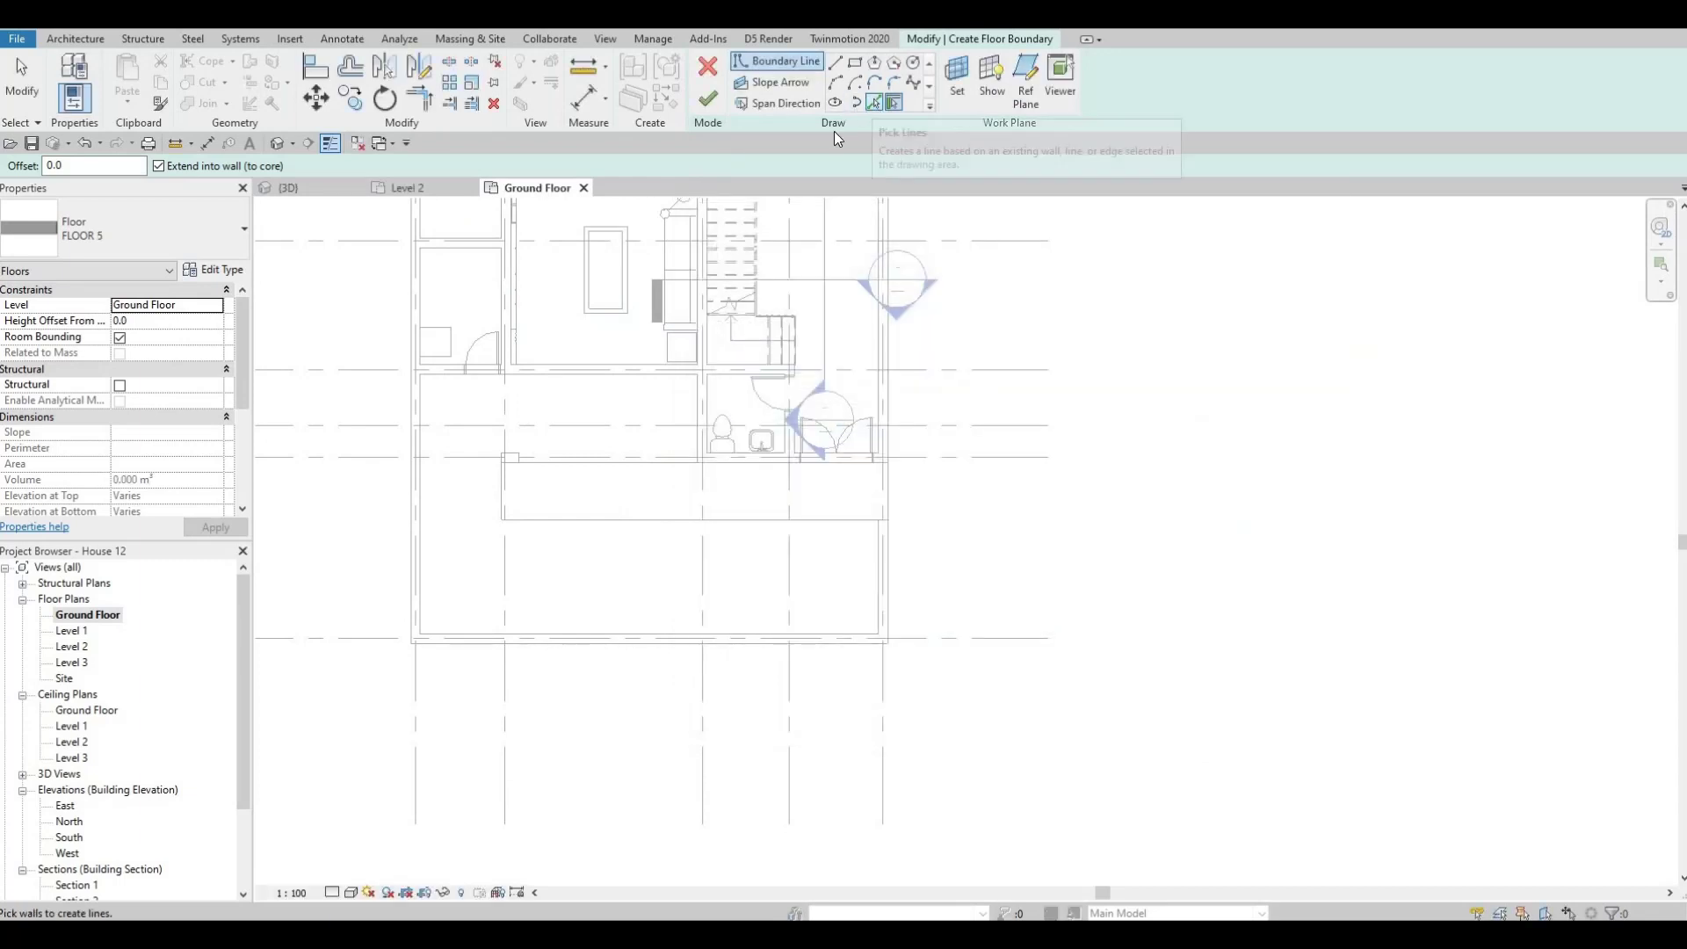
left_click(535, 376)
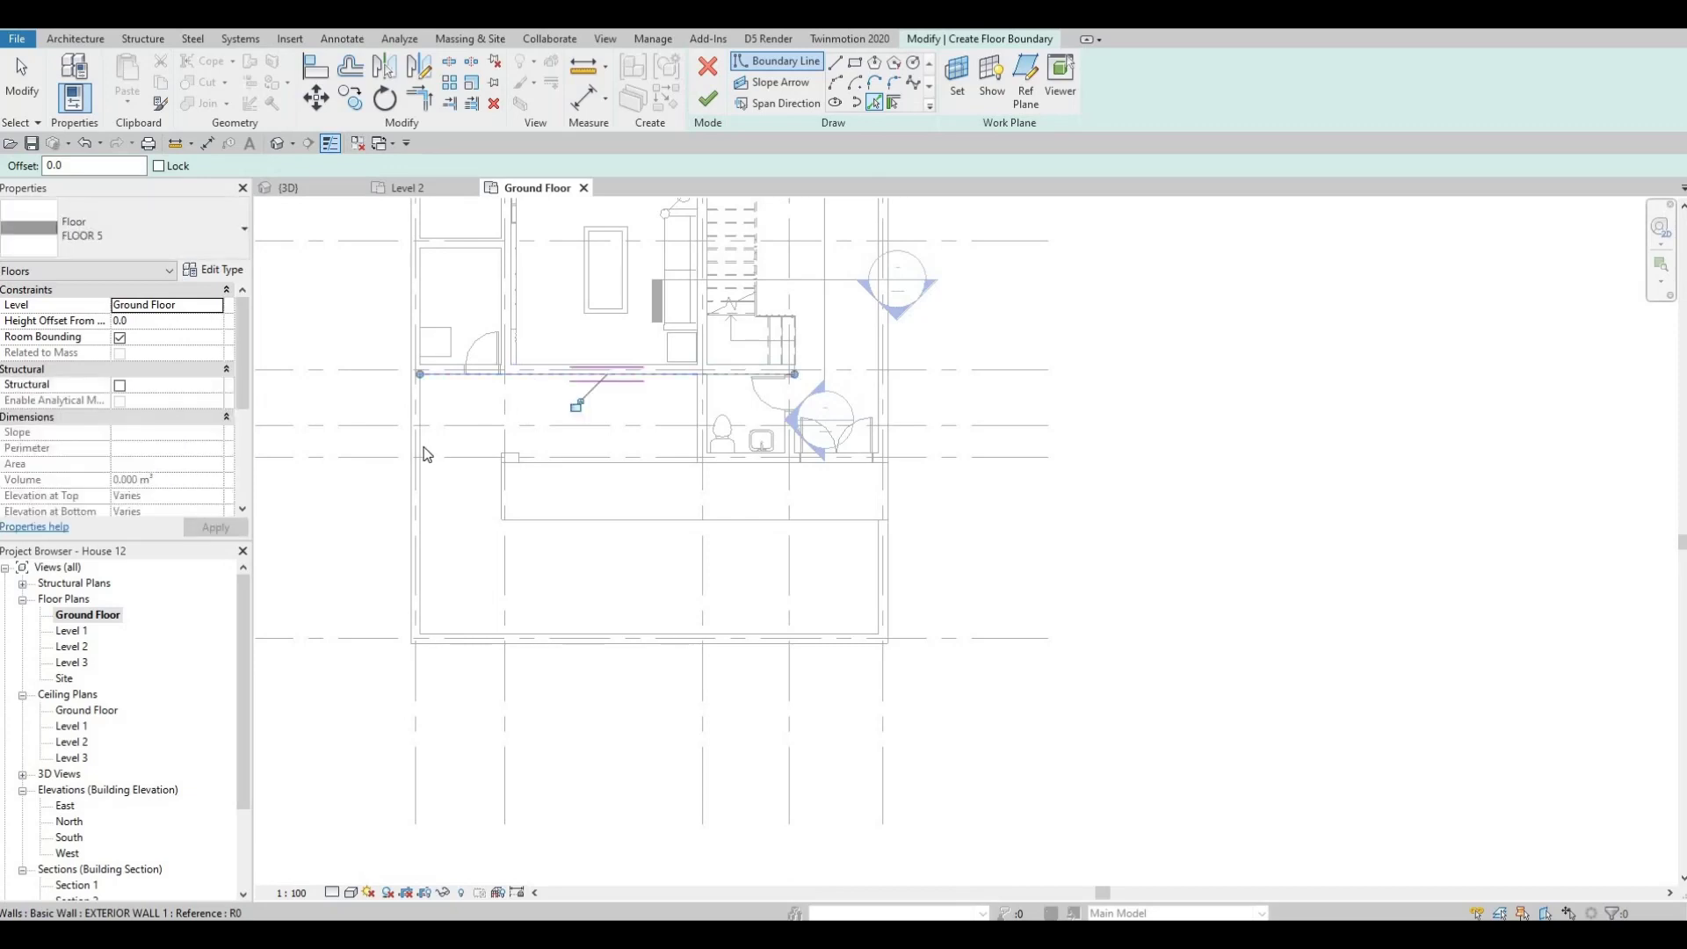
left_click(424, 492)
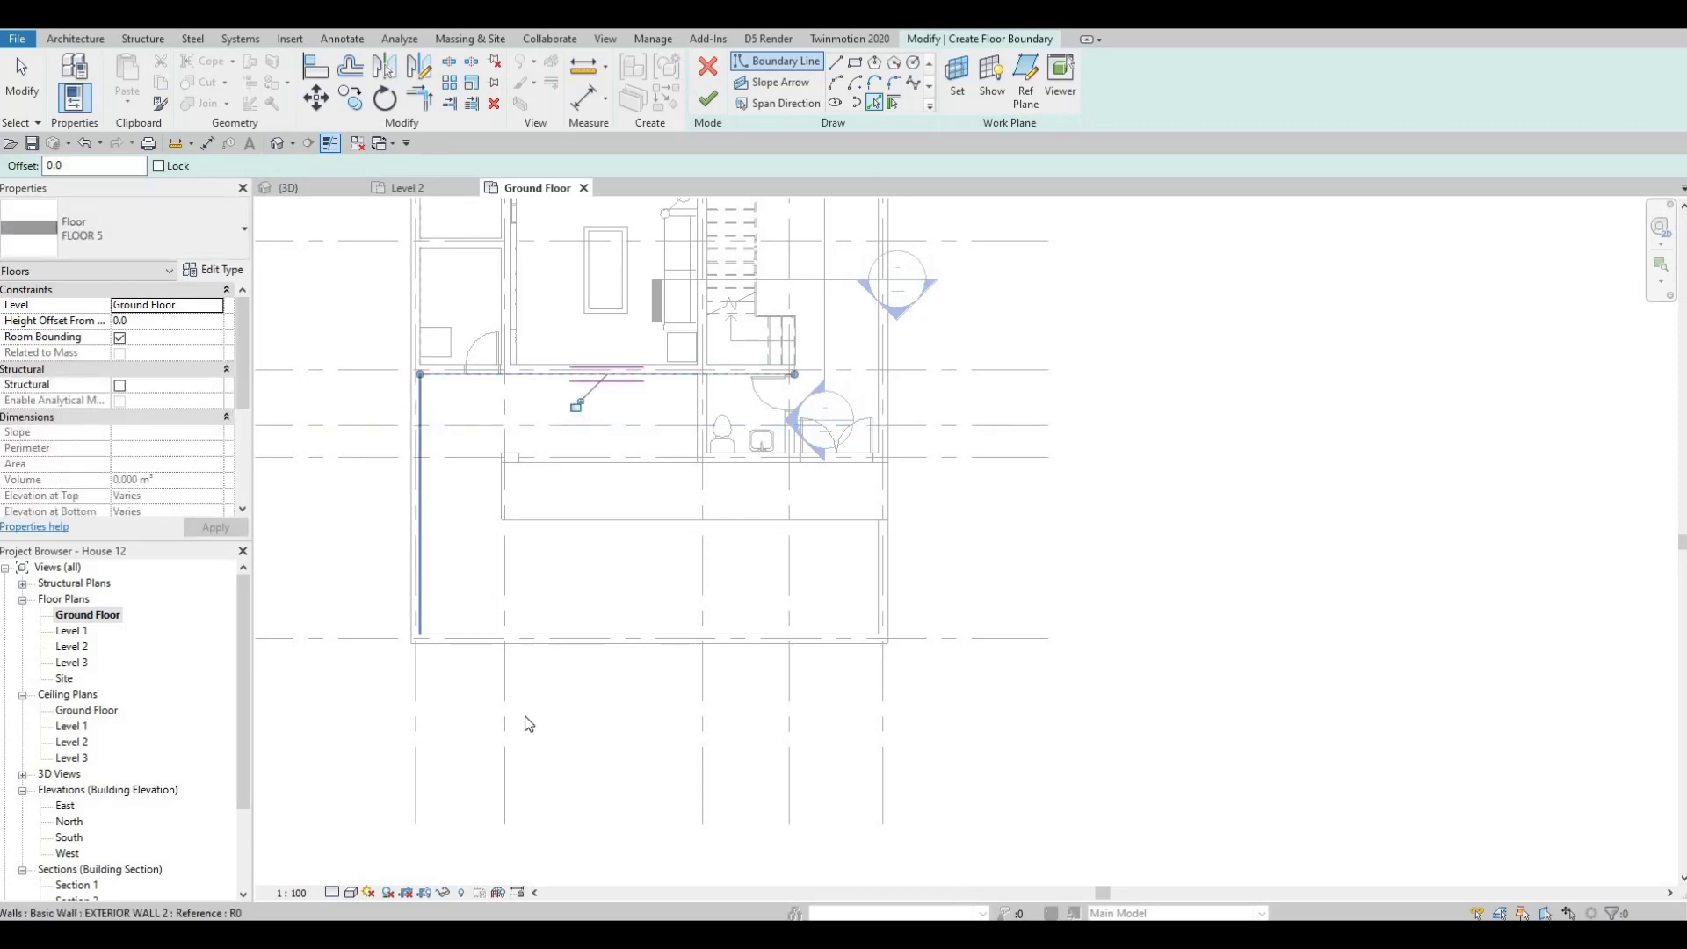
left_click(520, 635)
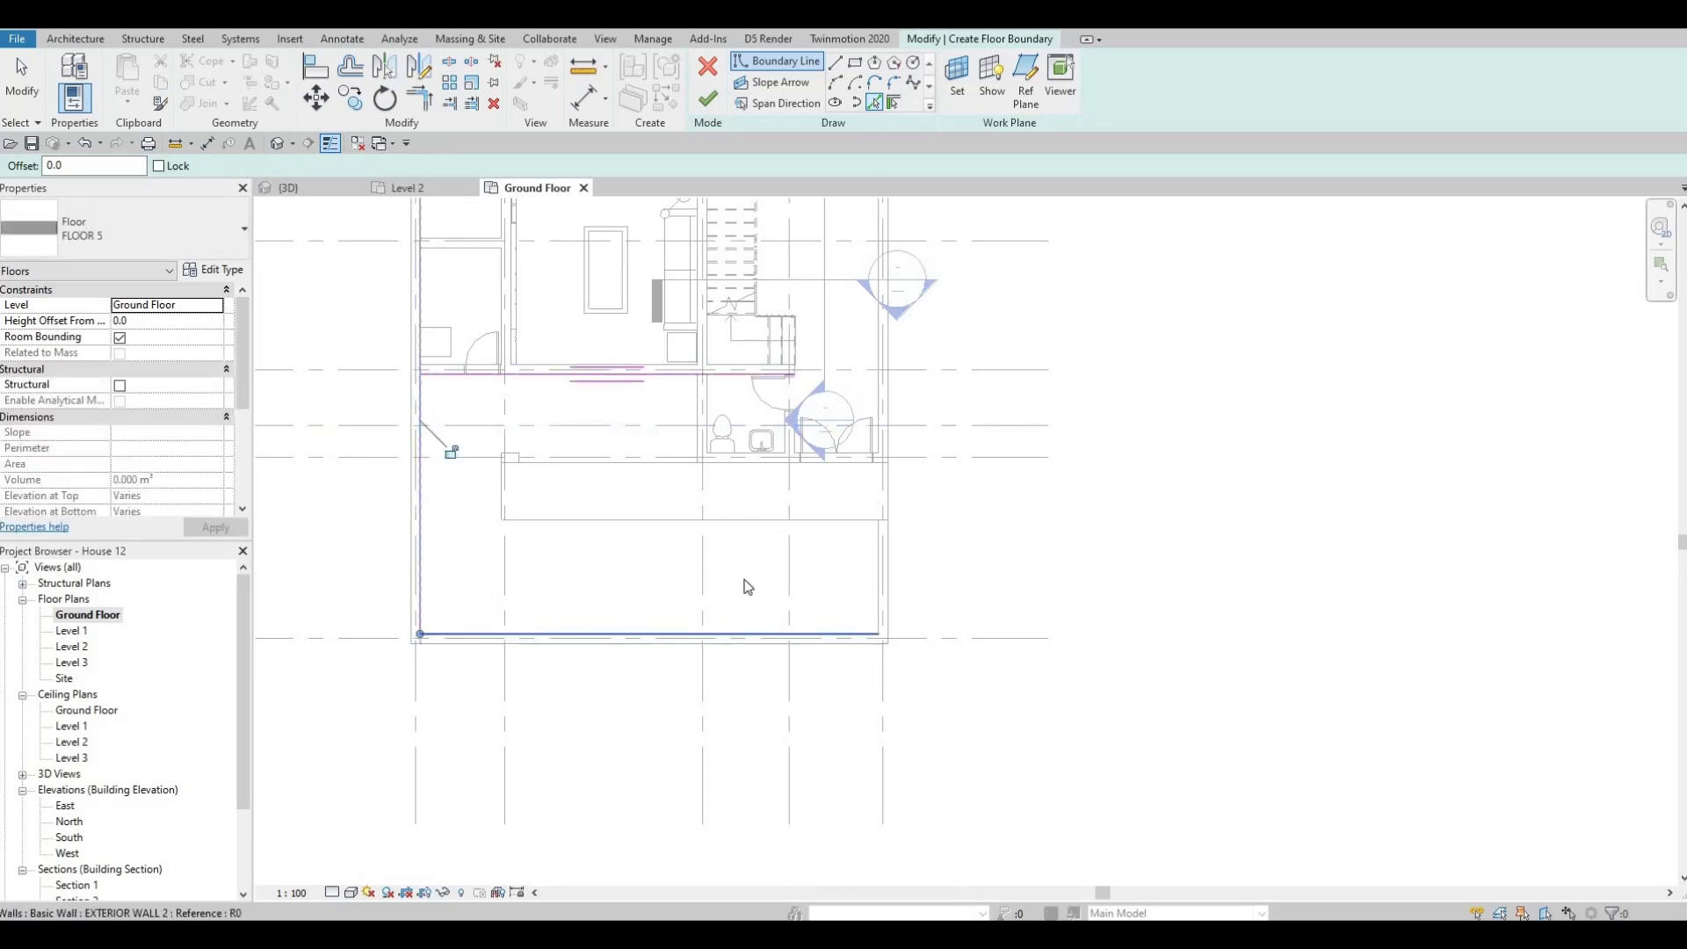
left_click(879, 581)
scroll(756, 463, "up", 2)
left_click(752, 457)
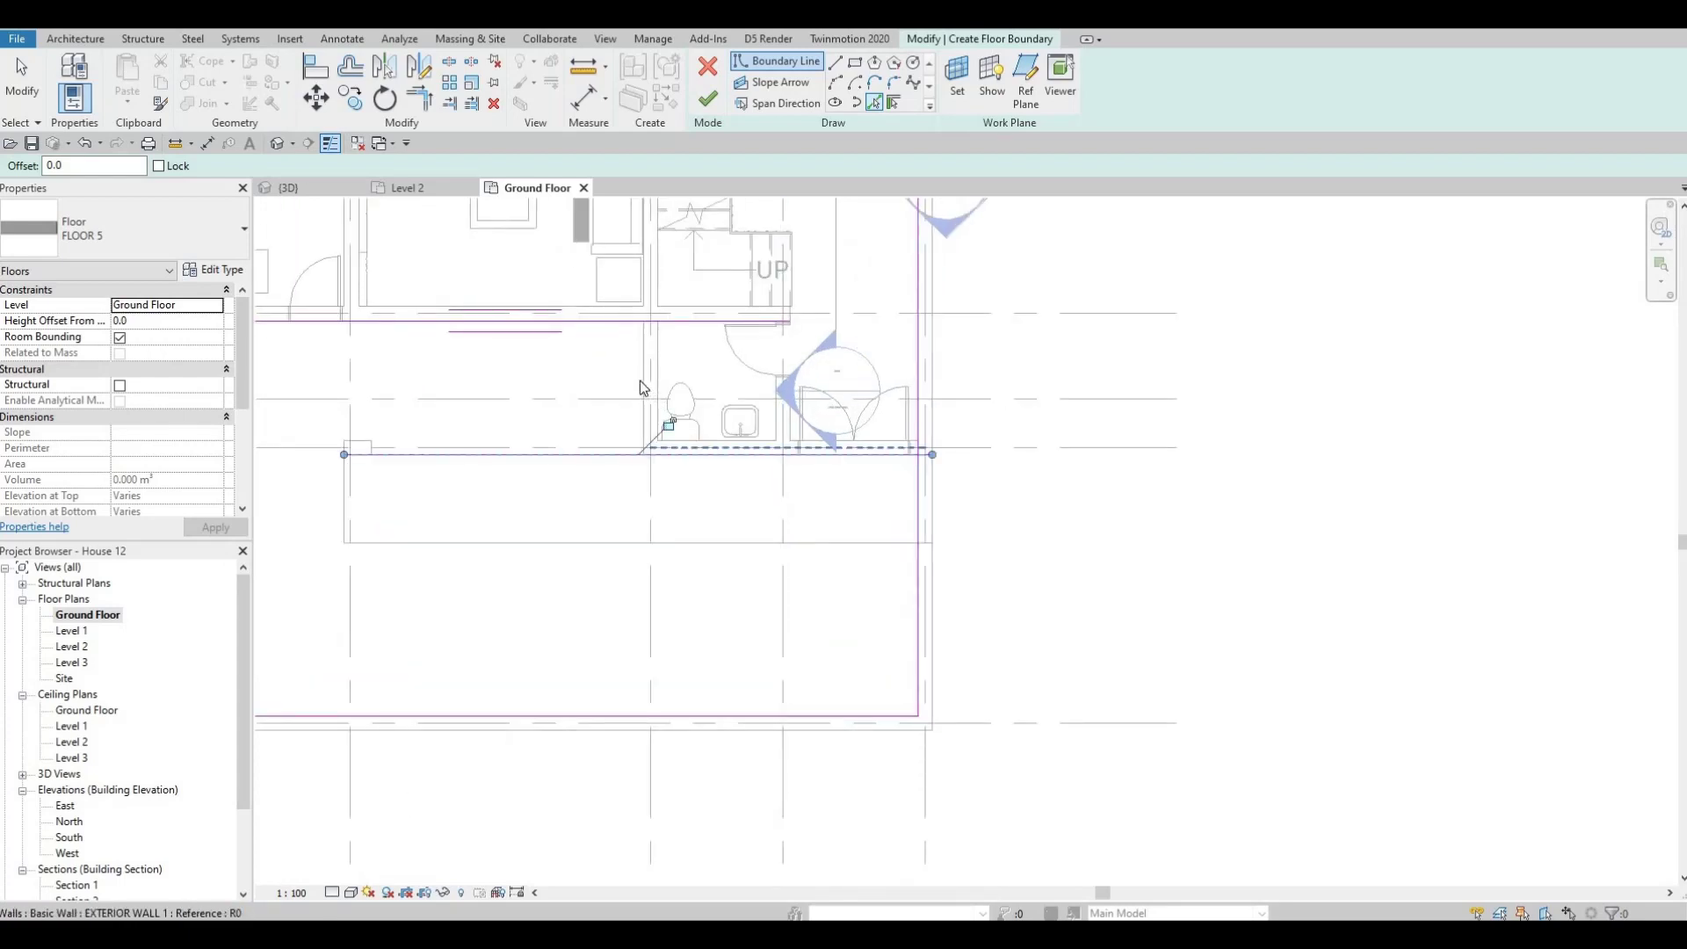
left_click(643, 381)
scroll(744, 434, "down", 2)
key("Escape")
key("Escape")
key("Escape")
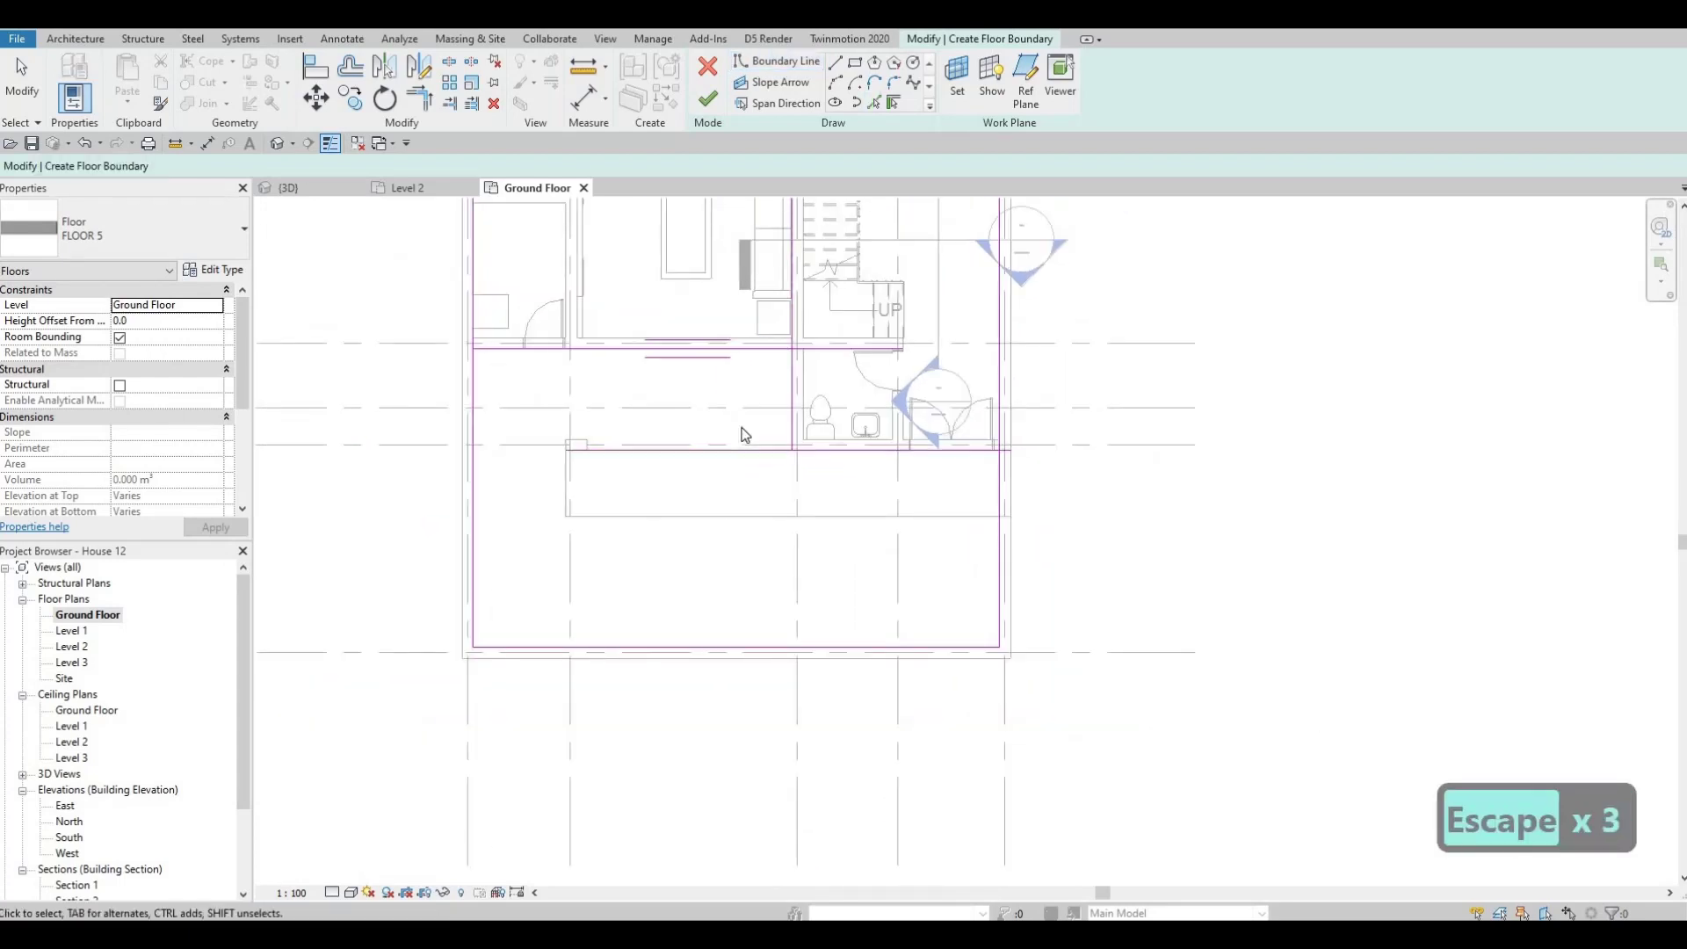
Trim the boundary lines at their corners into one closed loop around the front yard and finish the FLOOR 5 sketch.
key("t")
key("r")
left_click(784, 349)
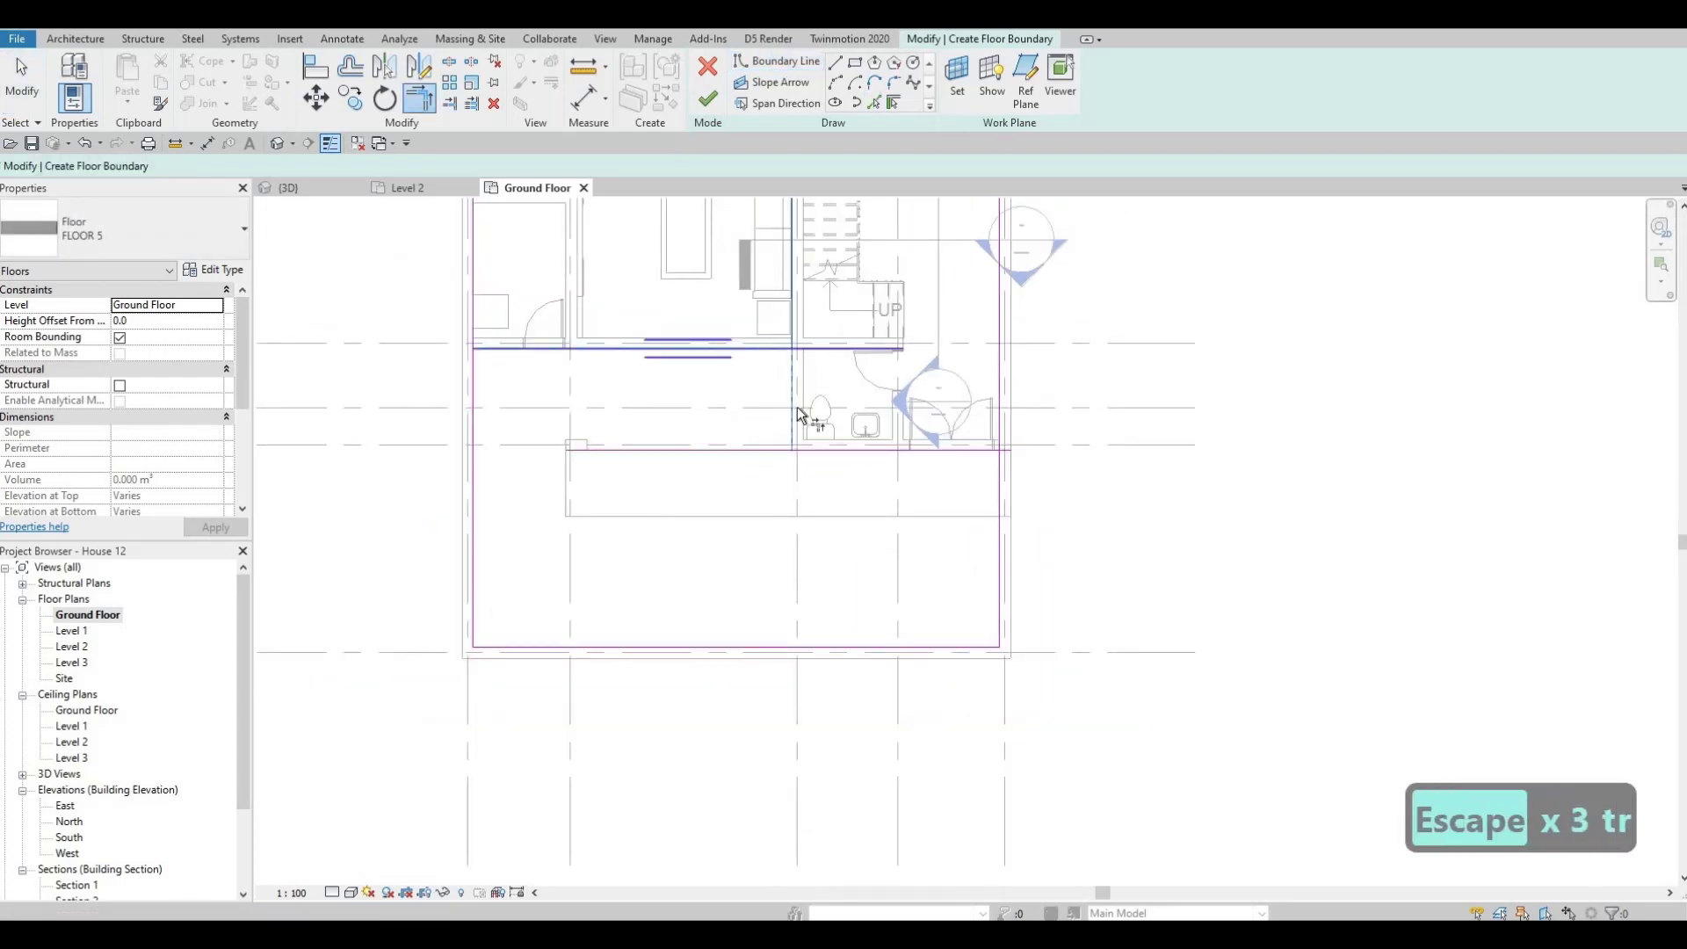
left_click(794, 409)
left_click(816, 450)
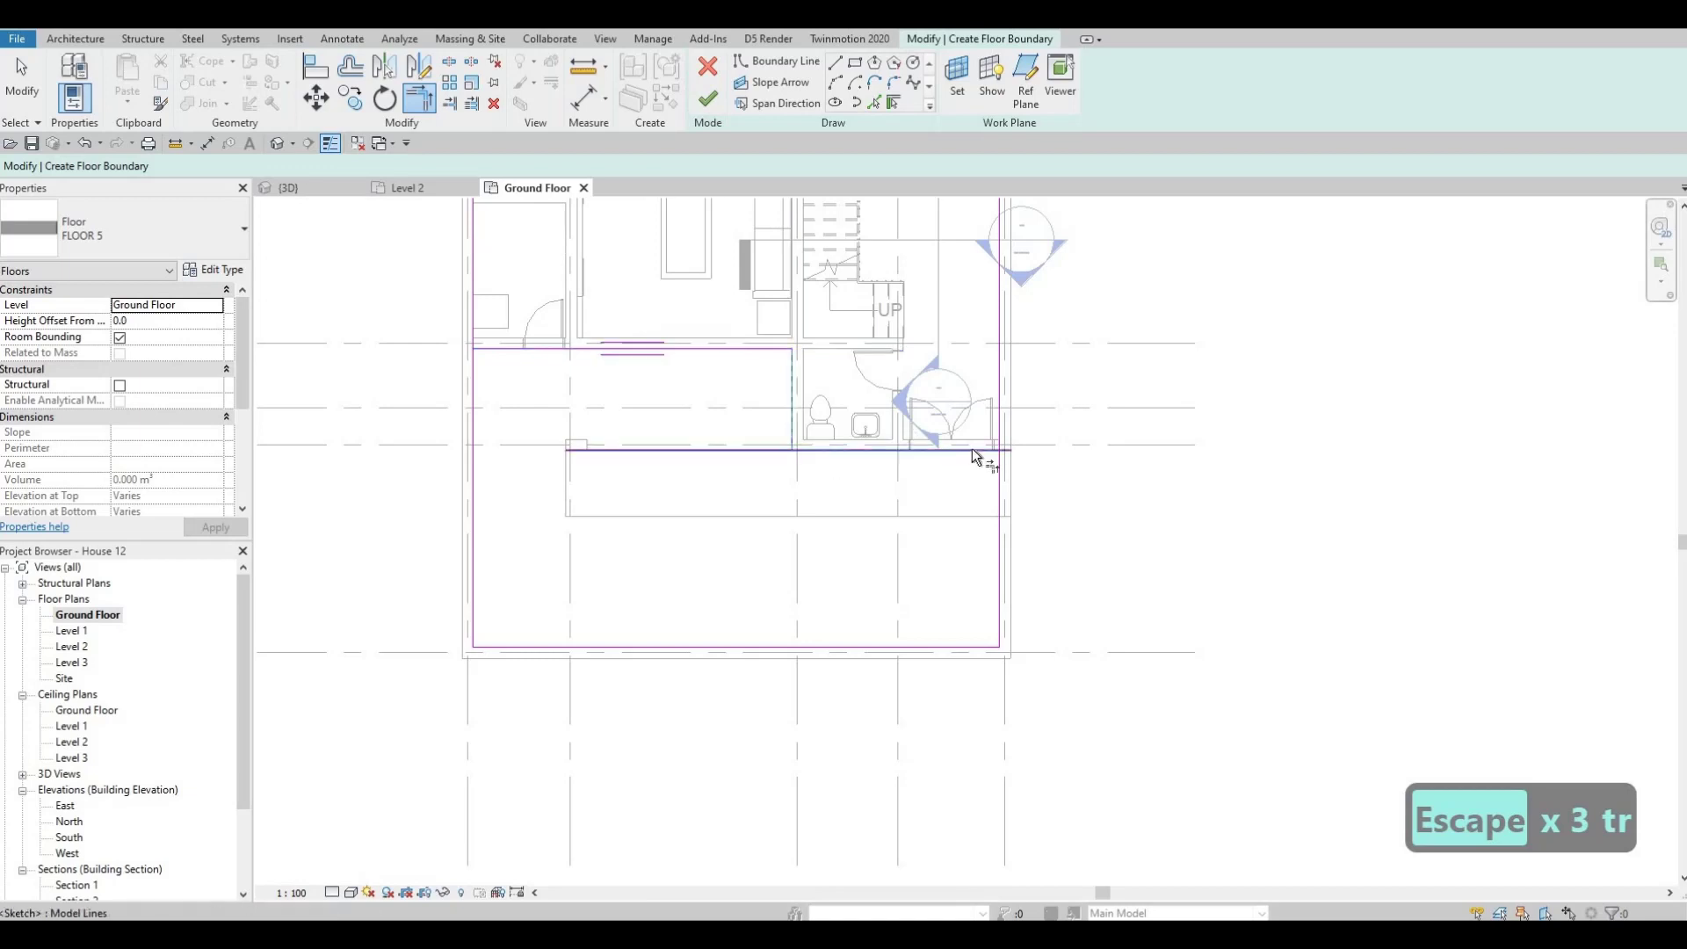
left_click(999, 605)
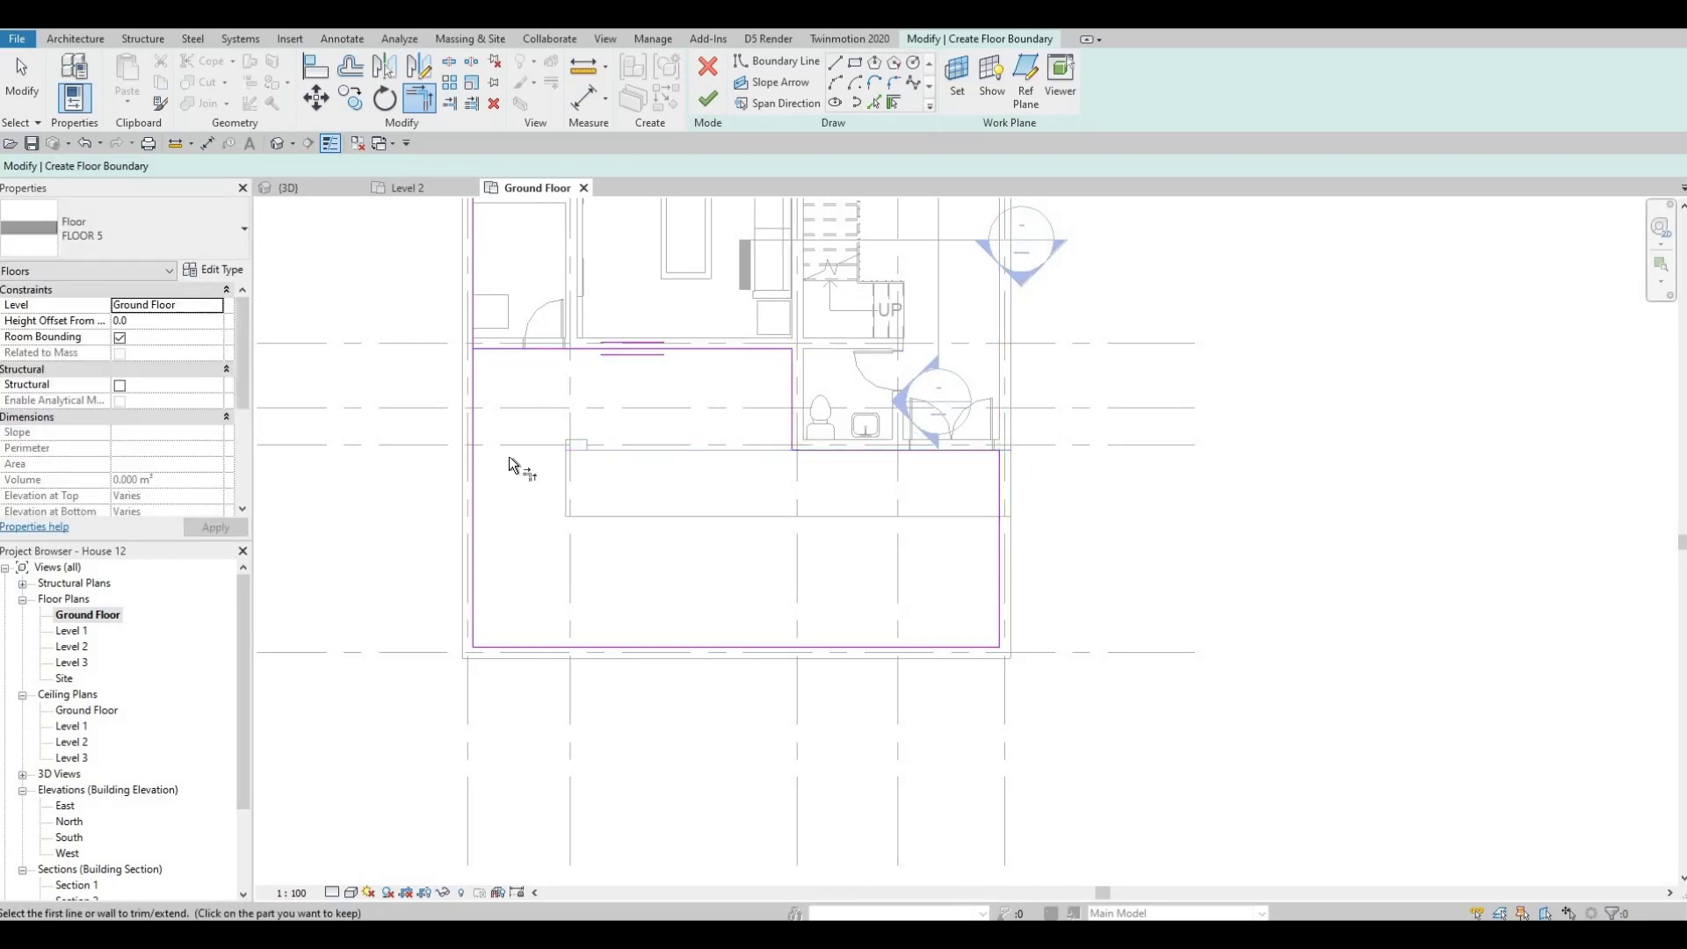
left_click(494, 351)
left_click(476, 371)
left_click(708, 99)
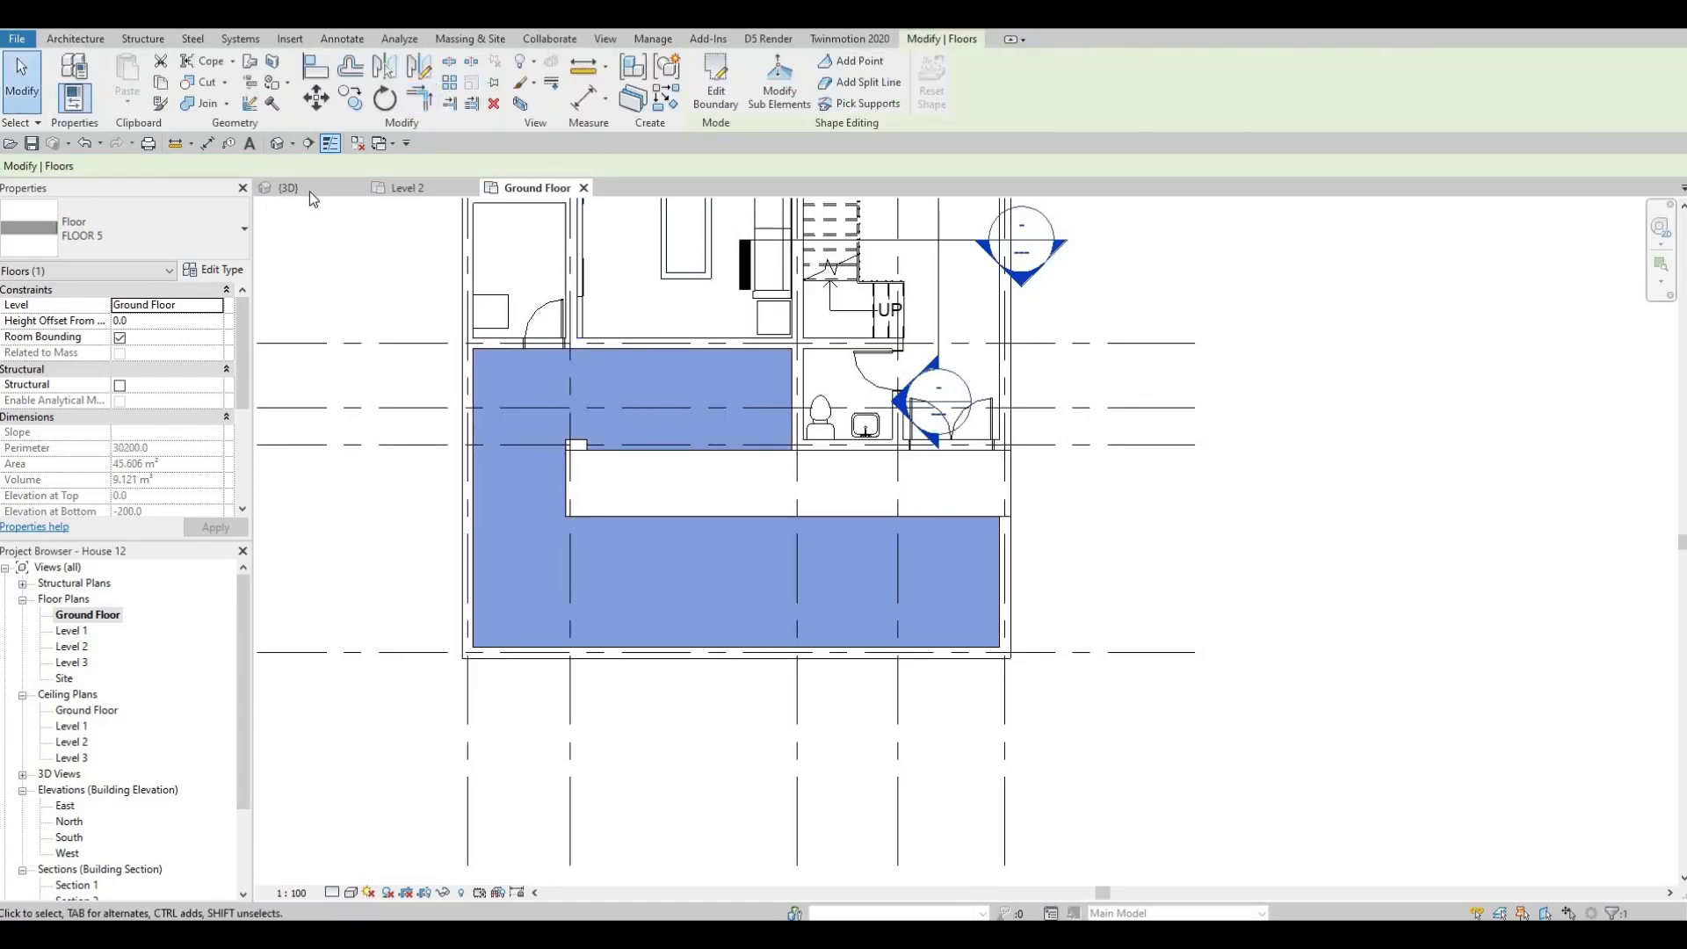
Return to the 3D view and examine the new front yard floor, the entrance doors and the boundary wall from several angles.
left_click(290, 188)
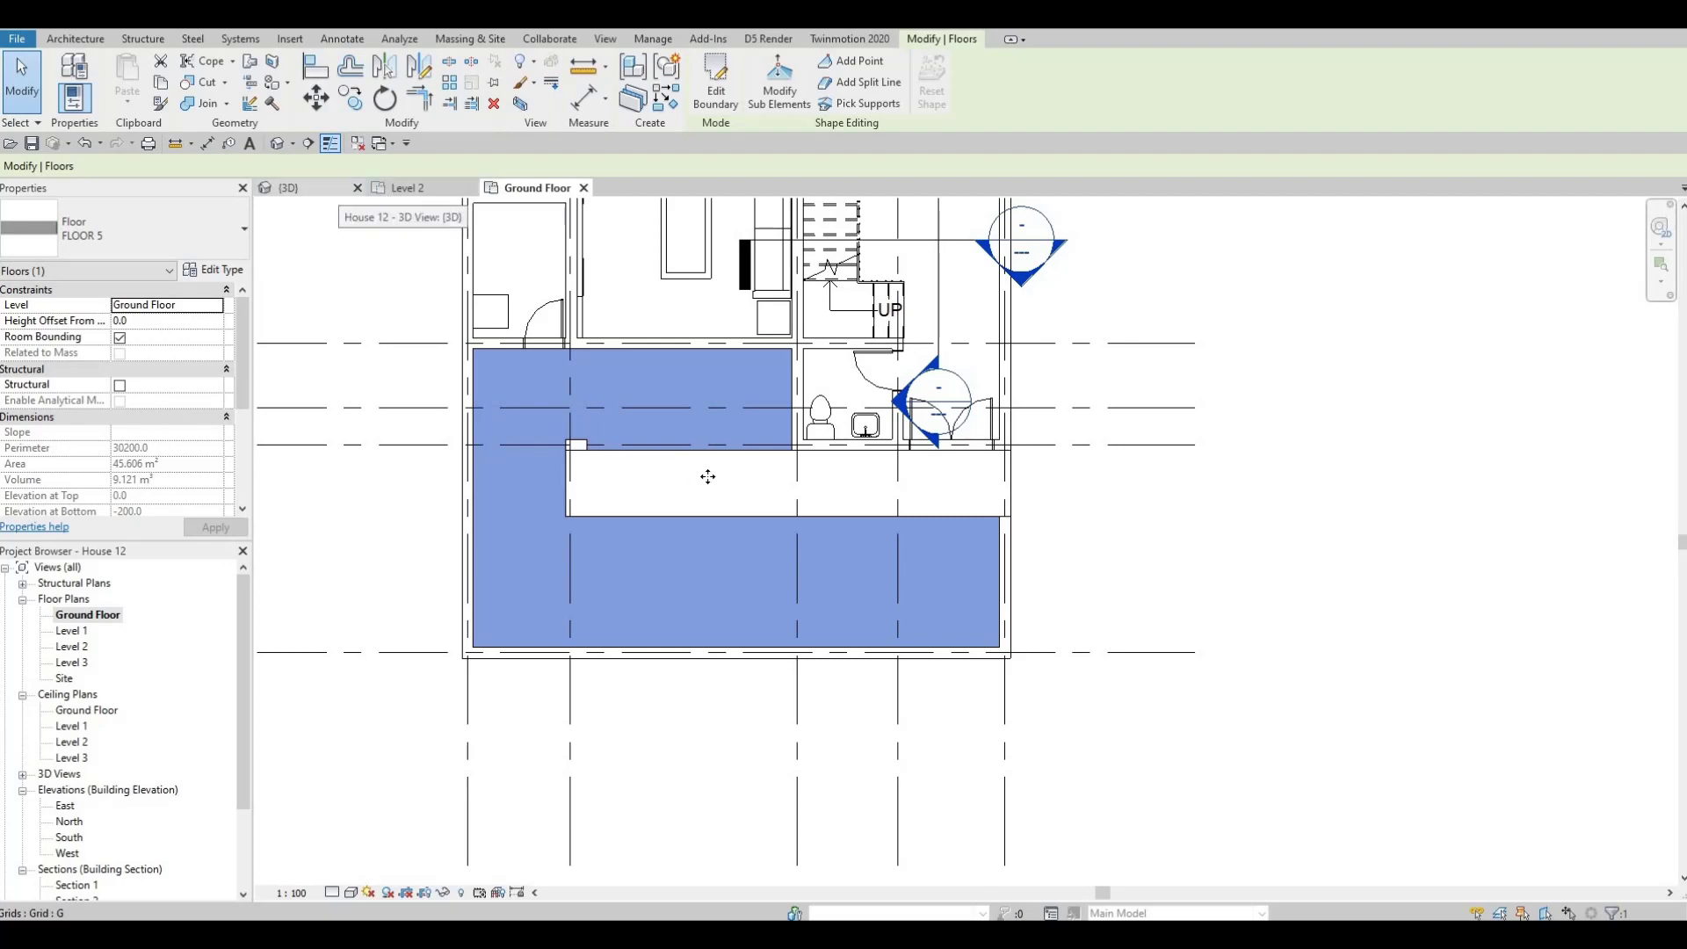
key("Escape")
middle_click_drag(803, 603, 578, 577, "shift")
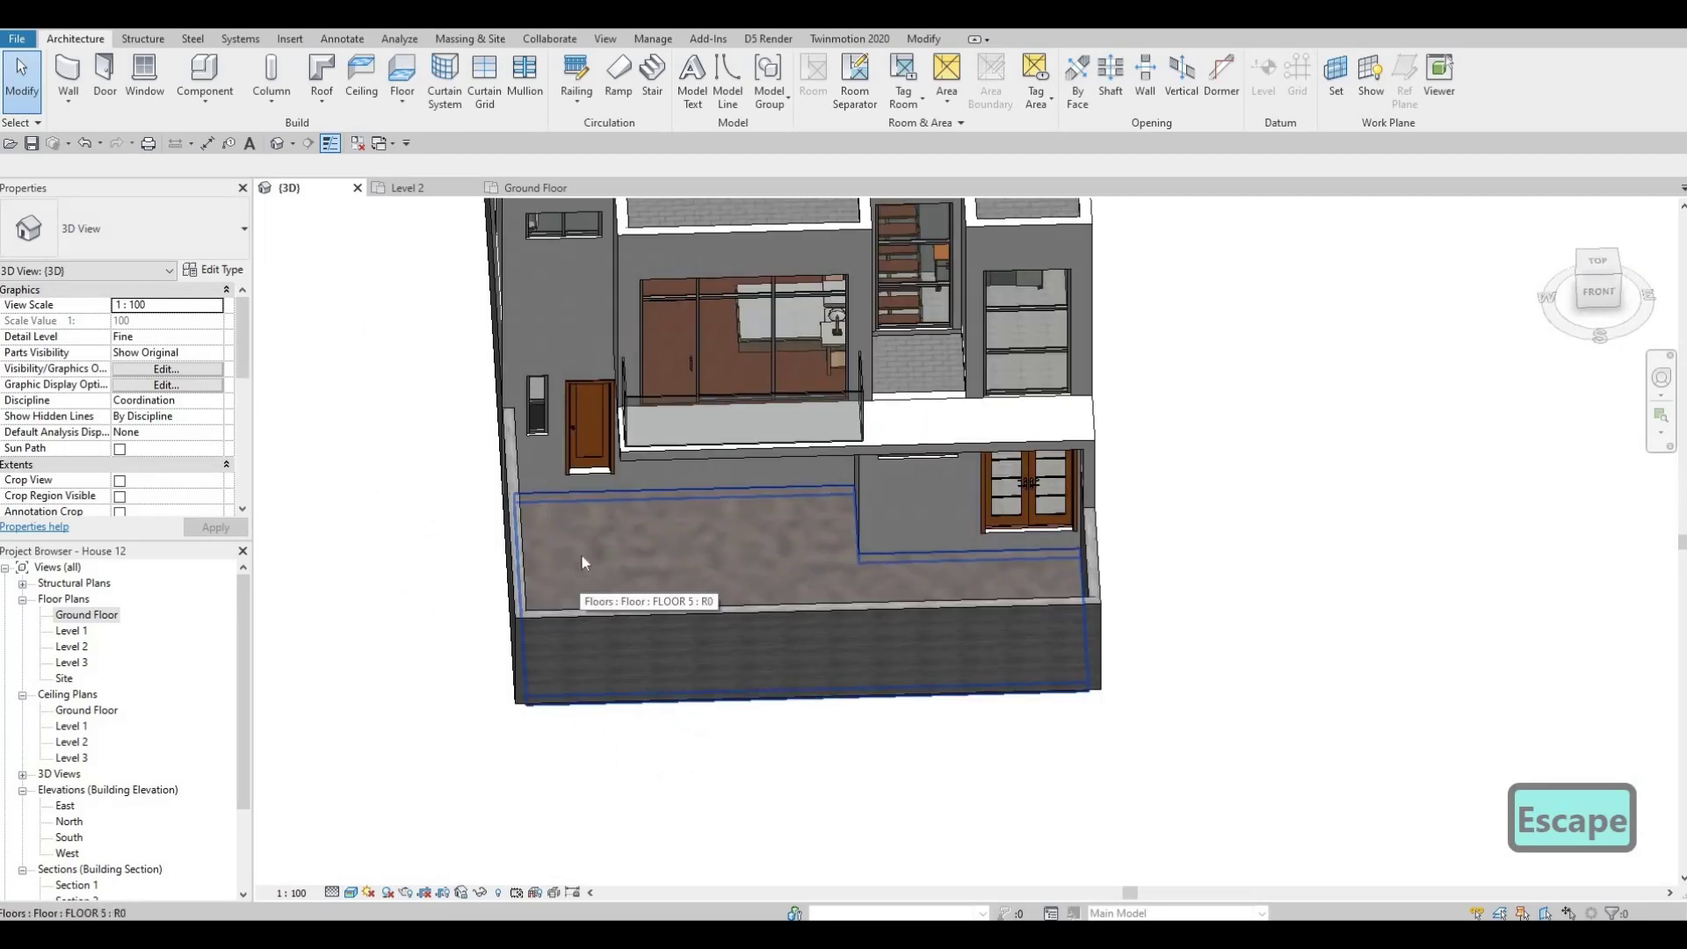
middle_click_drag(683, 530, 573, 508, "shift")
scroll(571, 515, "up", 1)
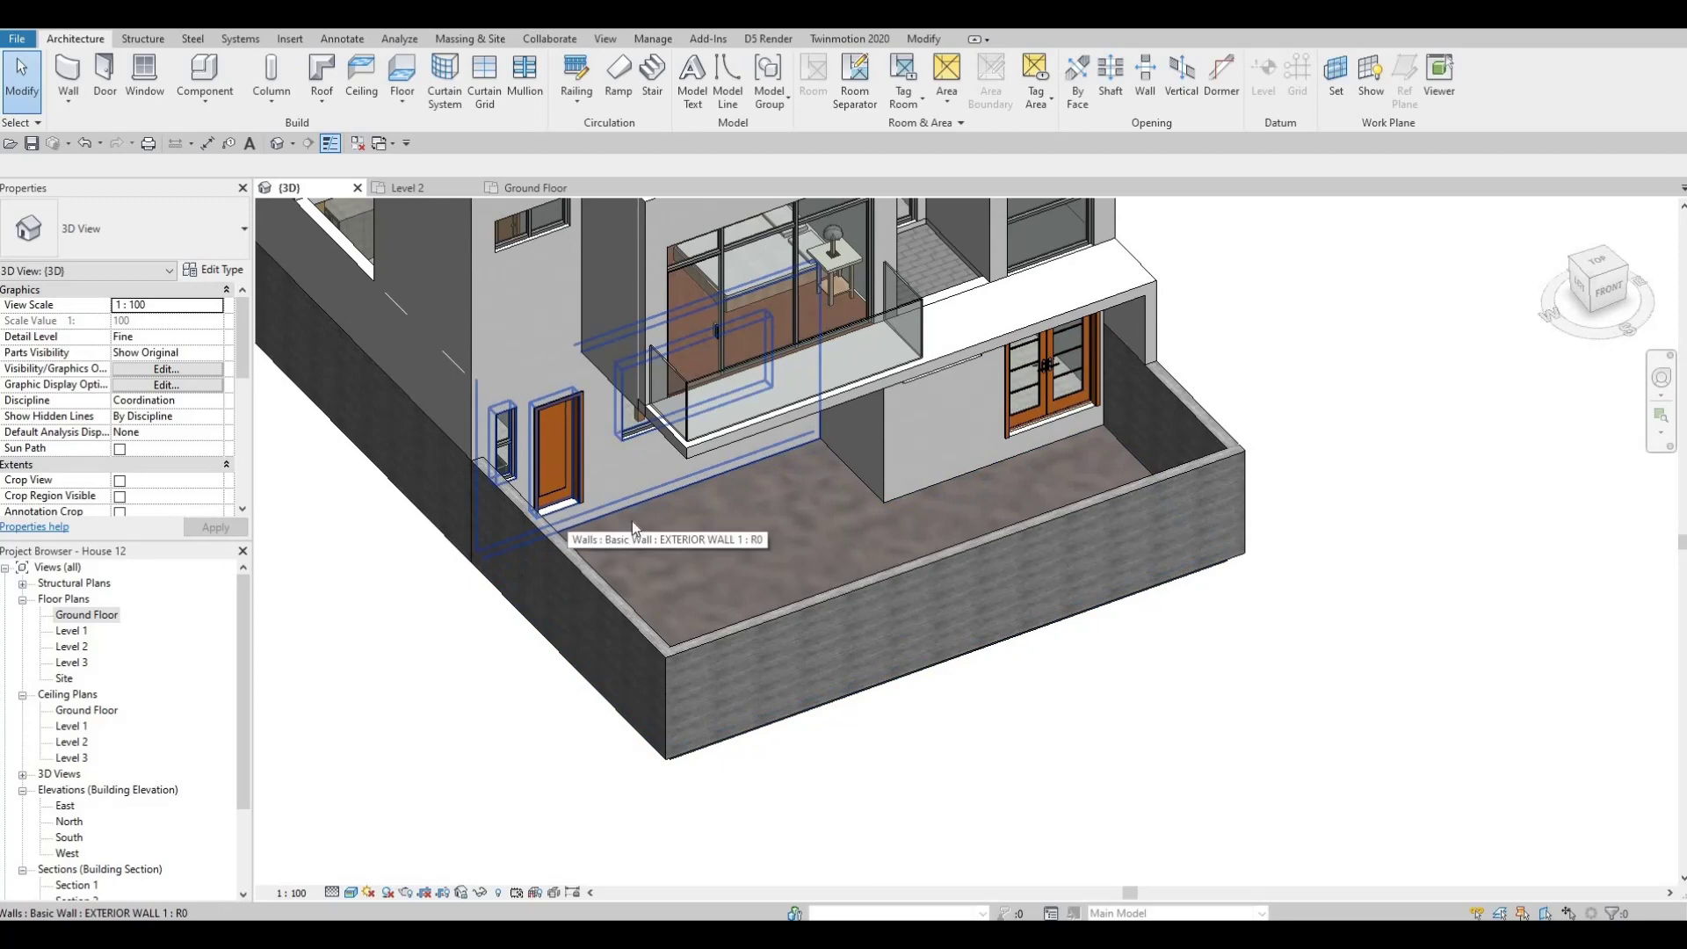
middle_click_drag(693, 519, 927, 515, "shift")
key("F1")
key("F1")
scroll(926, 515, "up", 8)
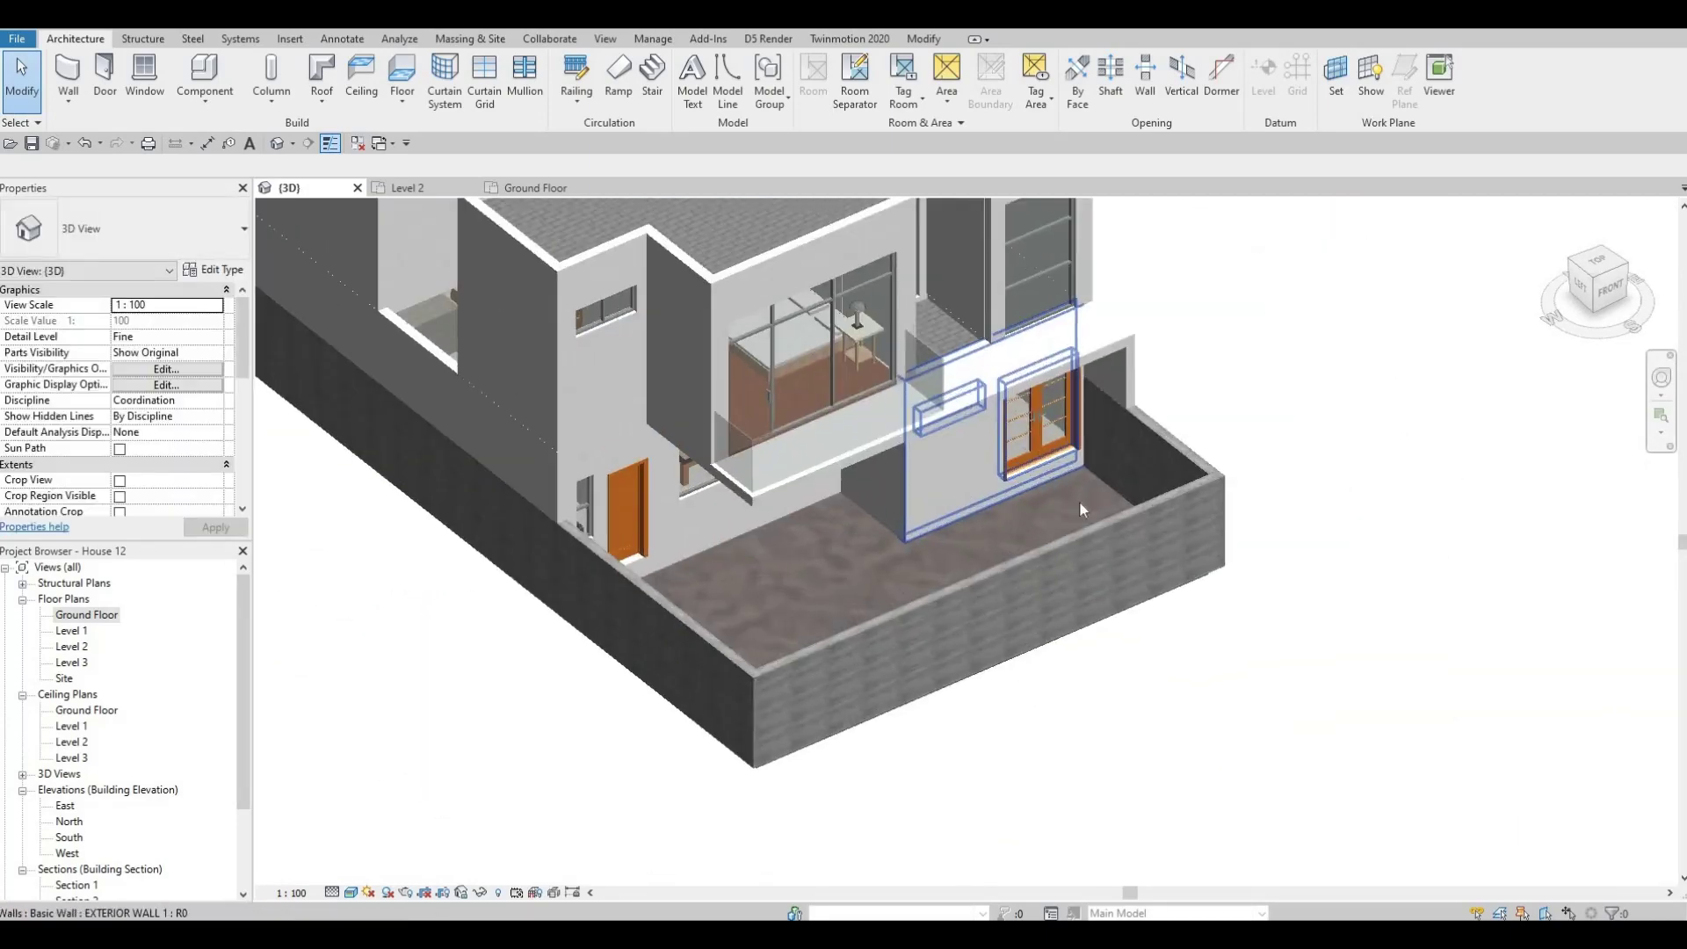
scroll(1104, 482, "down", 2)
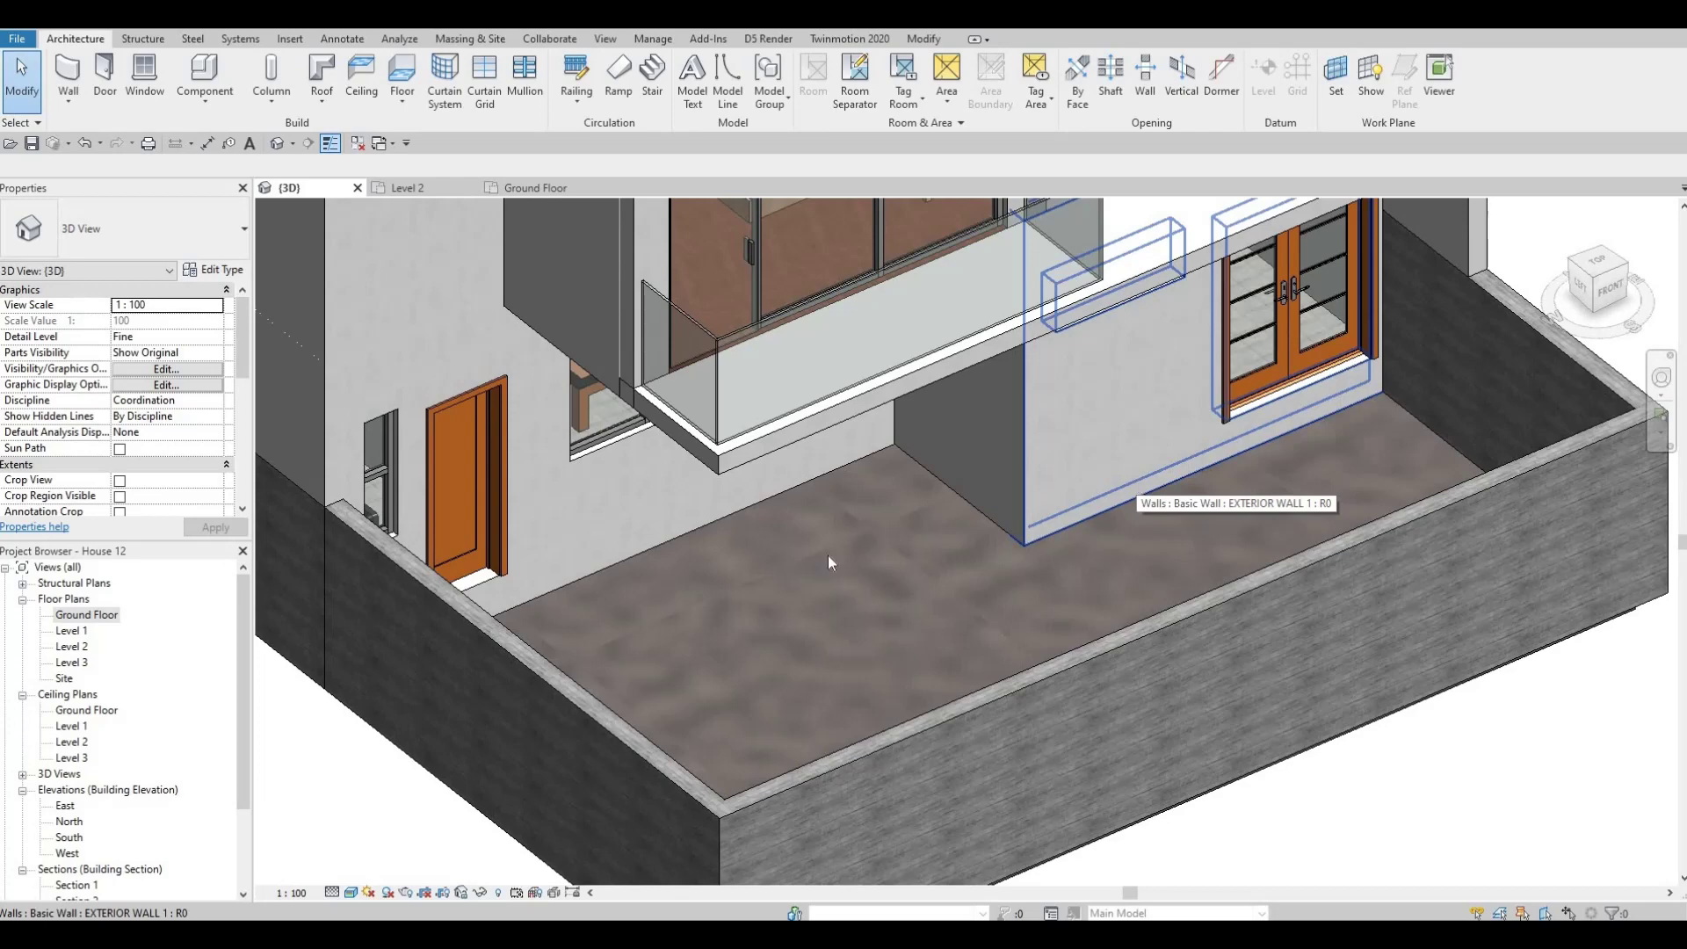
middle_click_drag(733, 552, 368, 223, "shift")
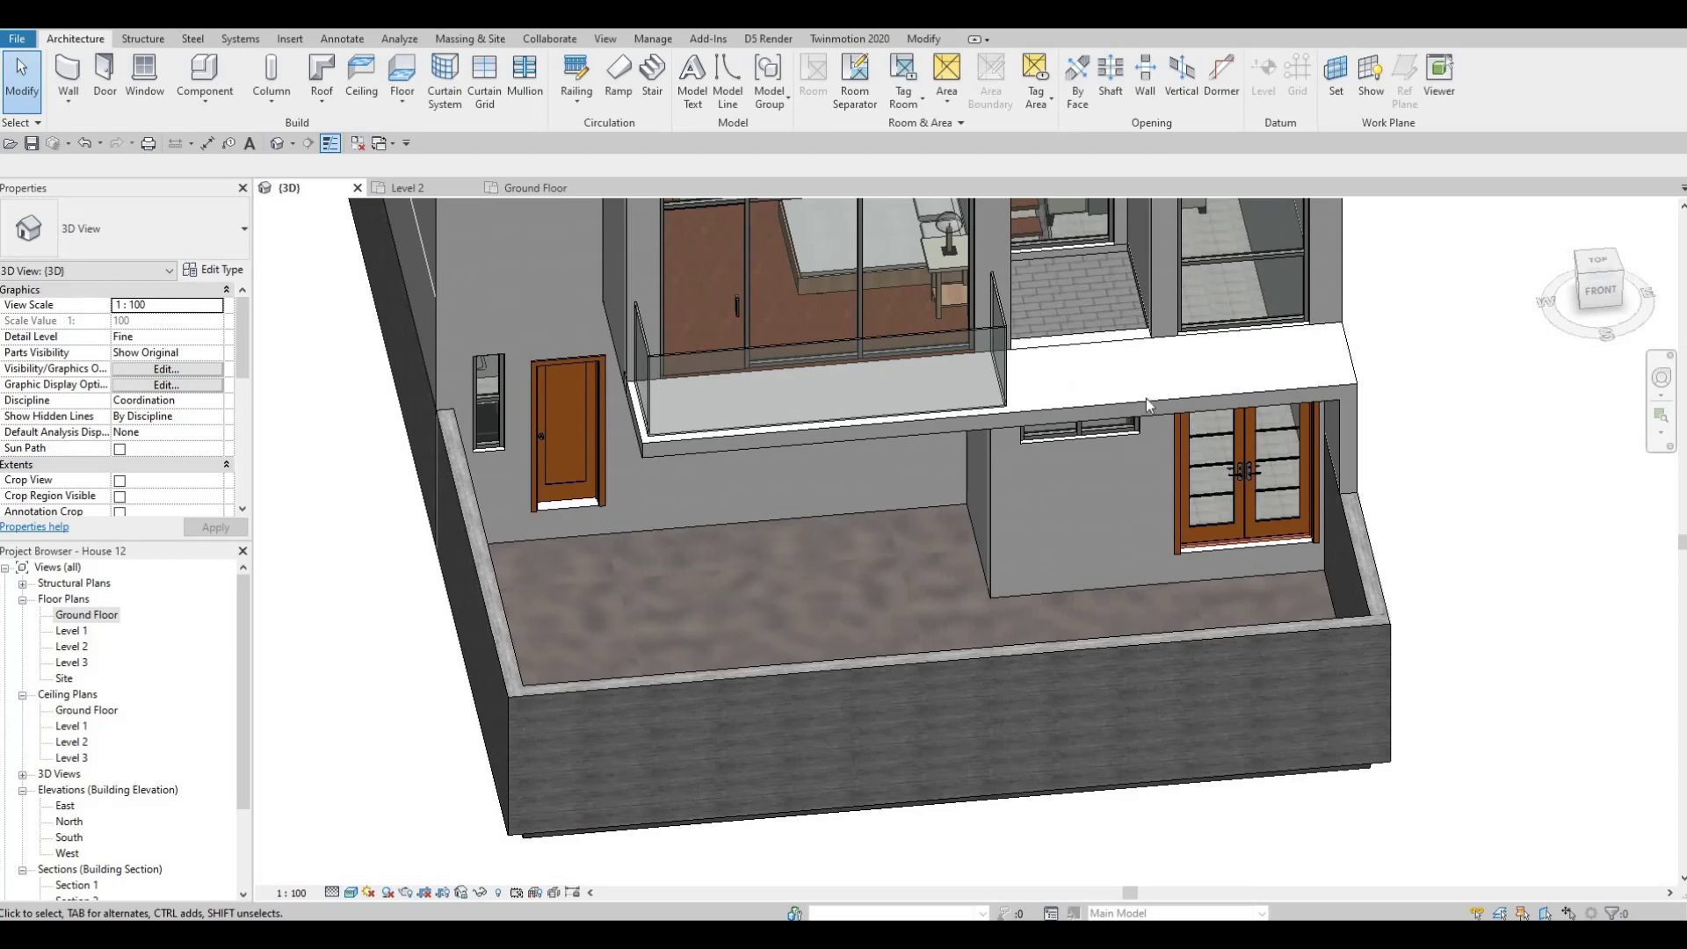
middle_click_drag(1078, 582, 1142, 545, "shift")
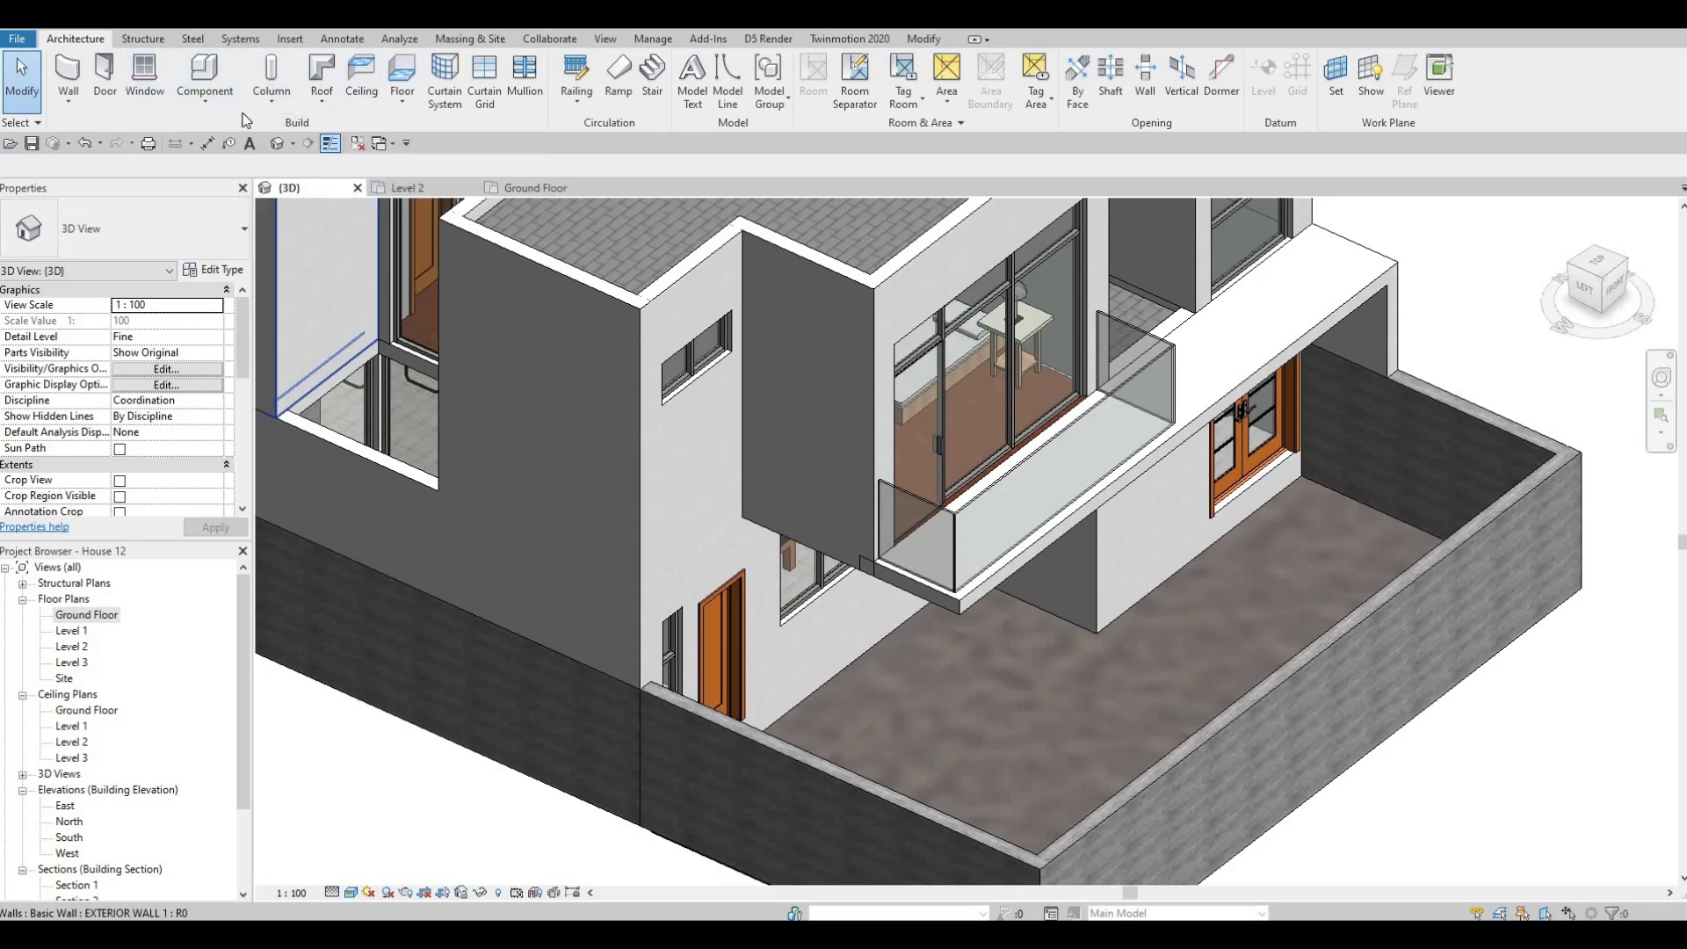
Start an in-place model in the Generic Models category and accept its default name.
left_click(197, 103)
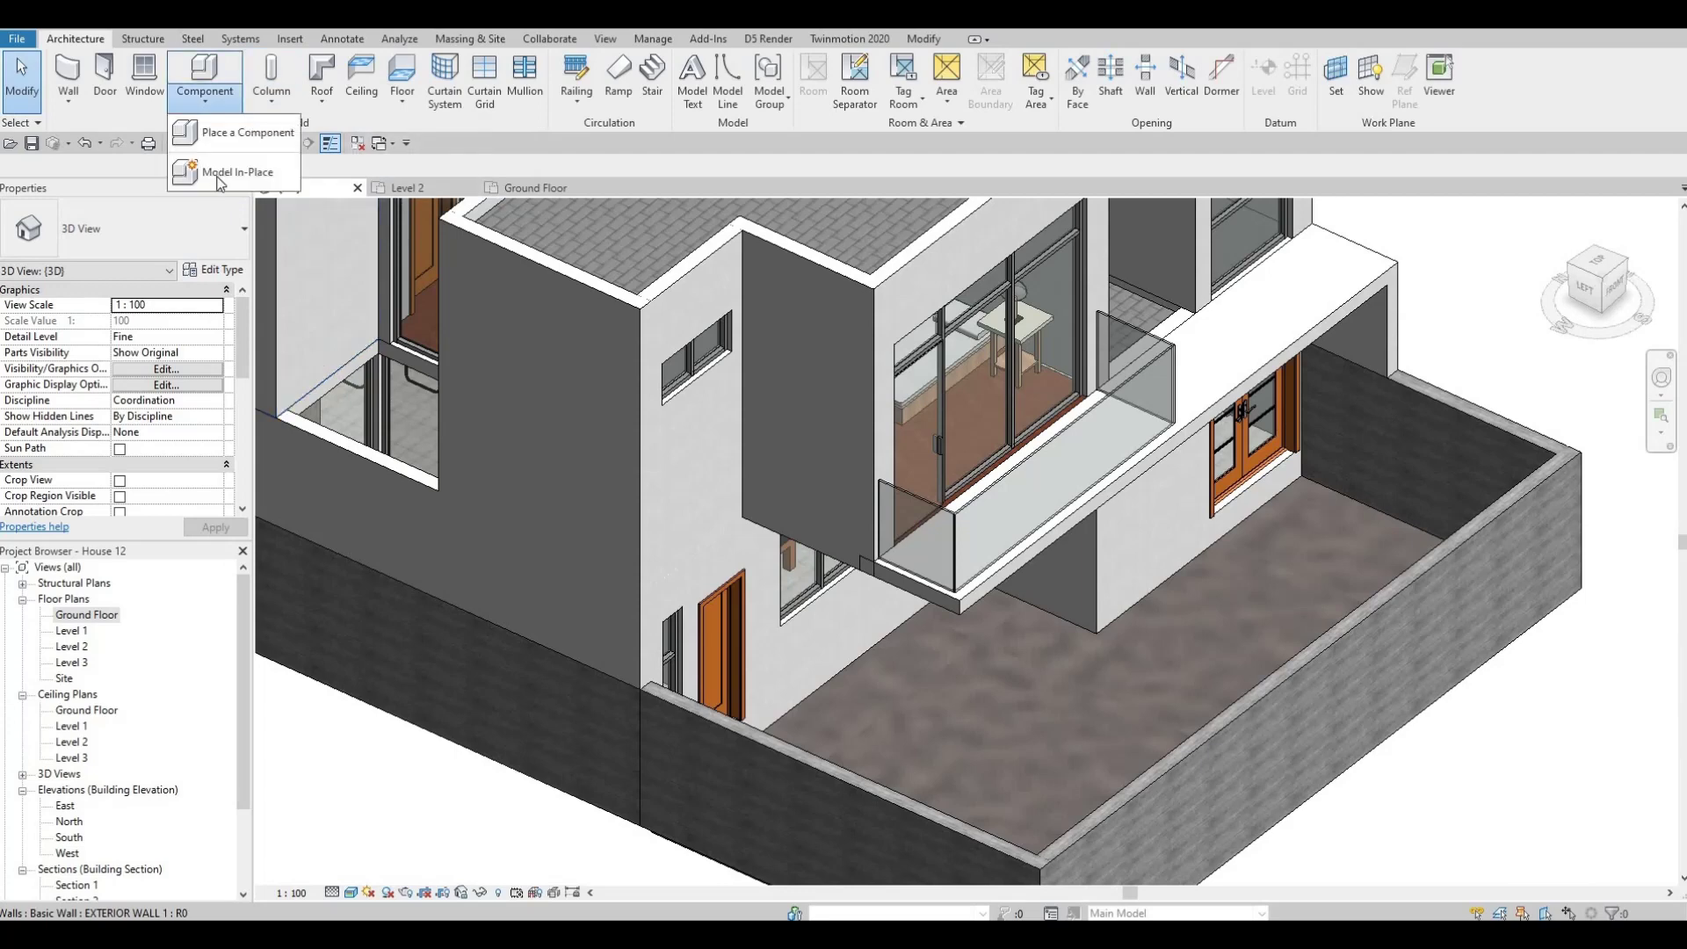
left_click(219, 175)
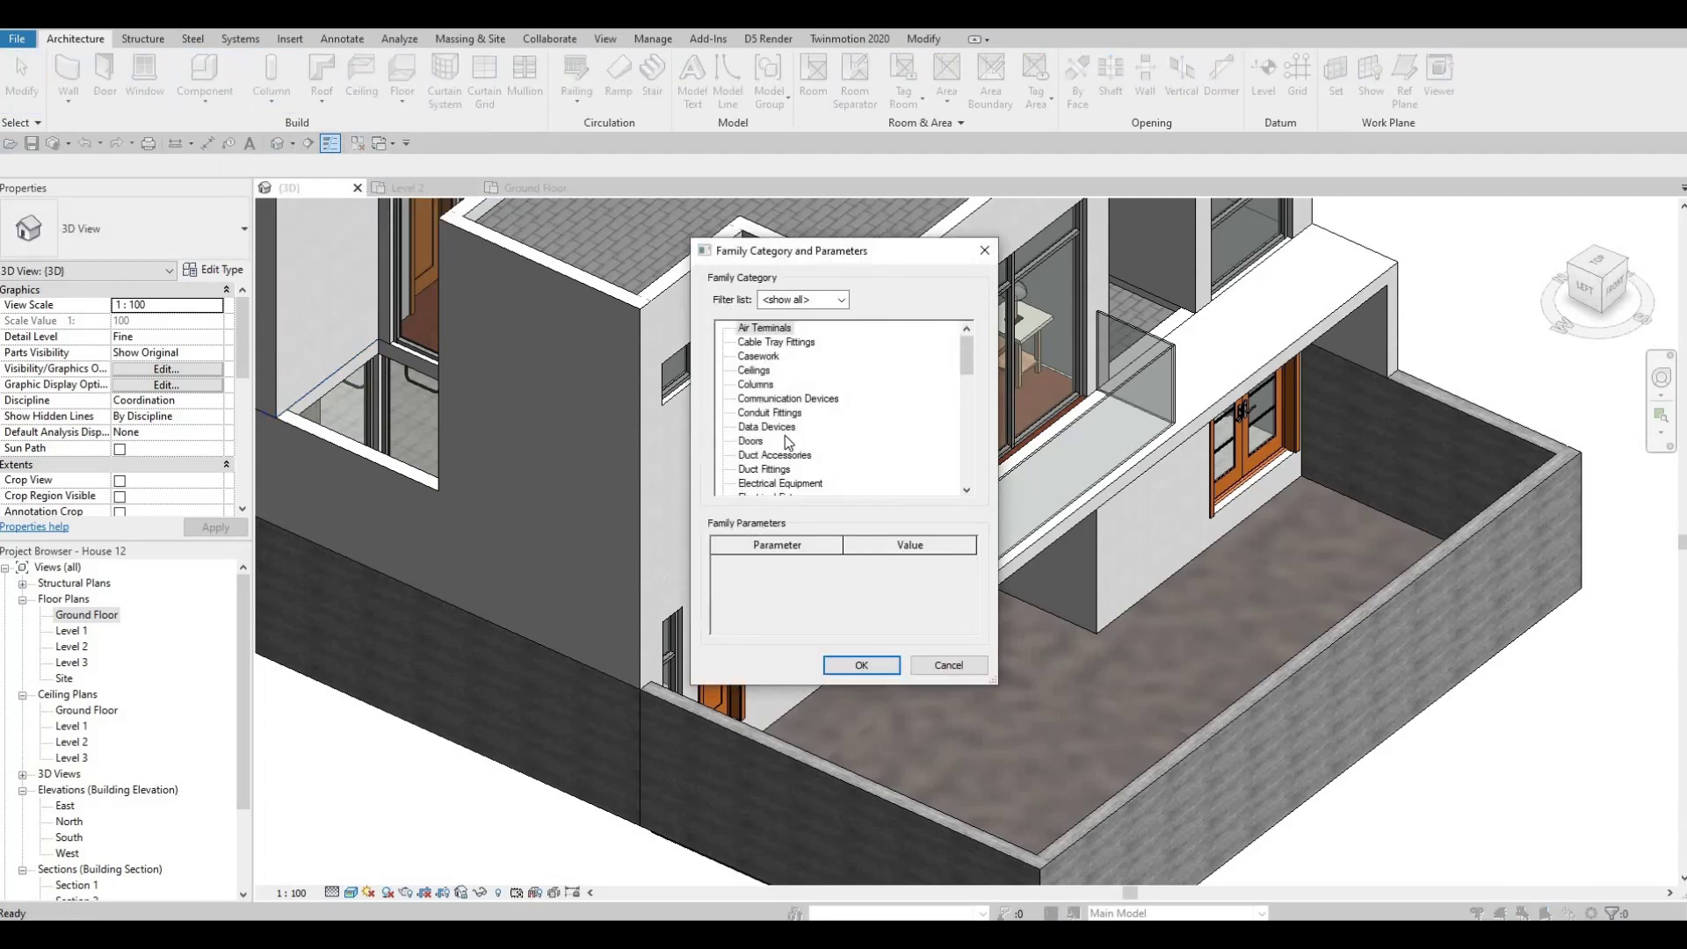
scroll(789, 442, "down", 3)
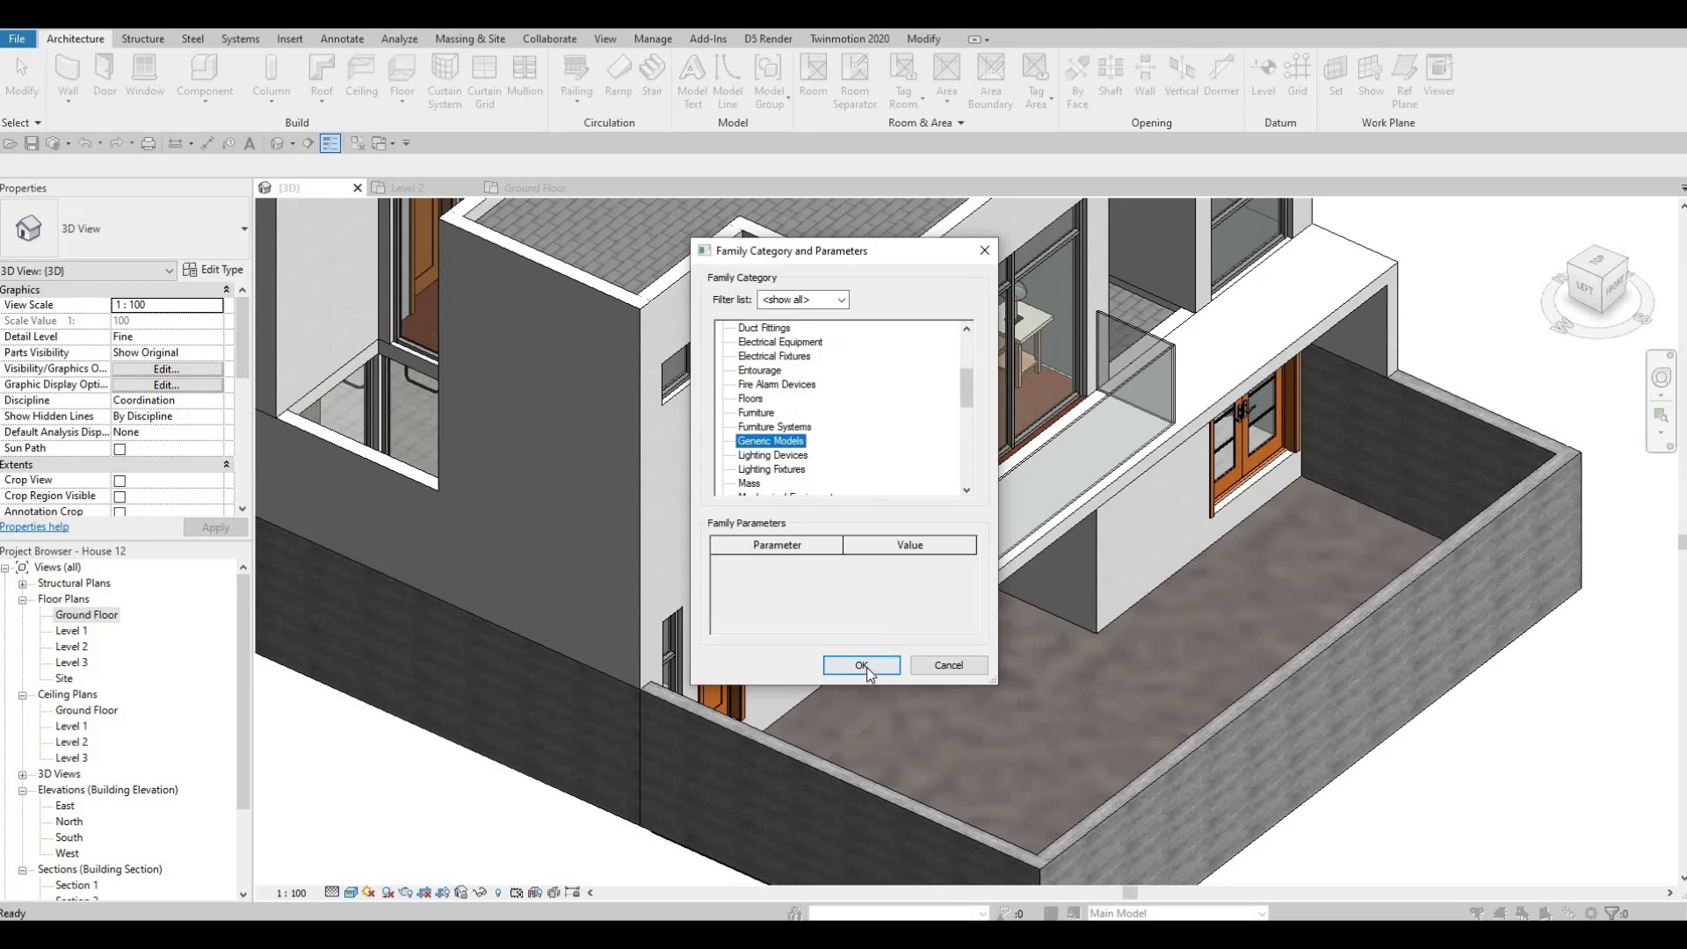
left_click(865, 668)
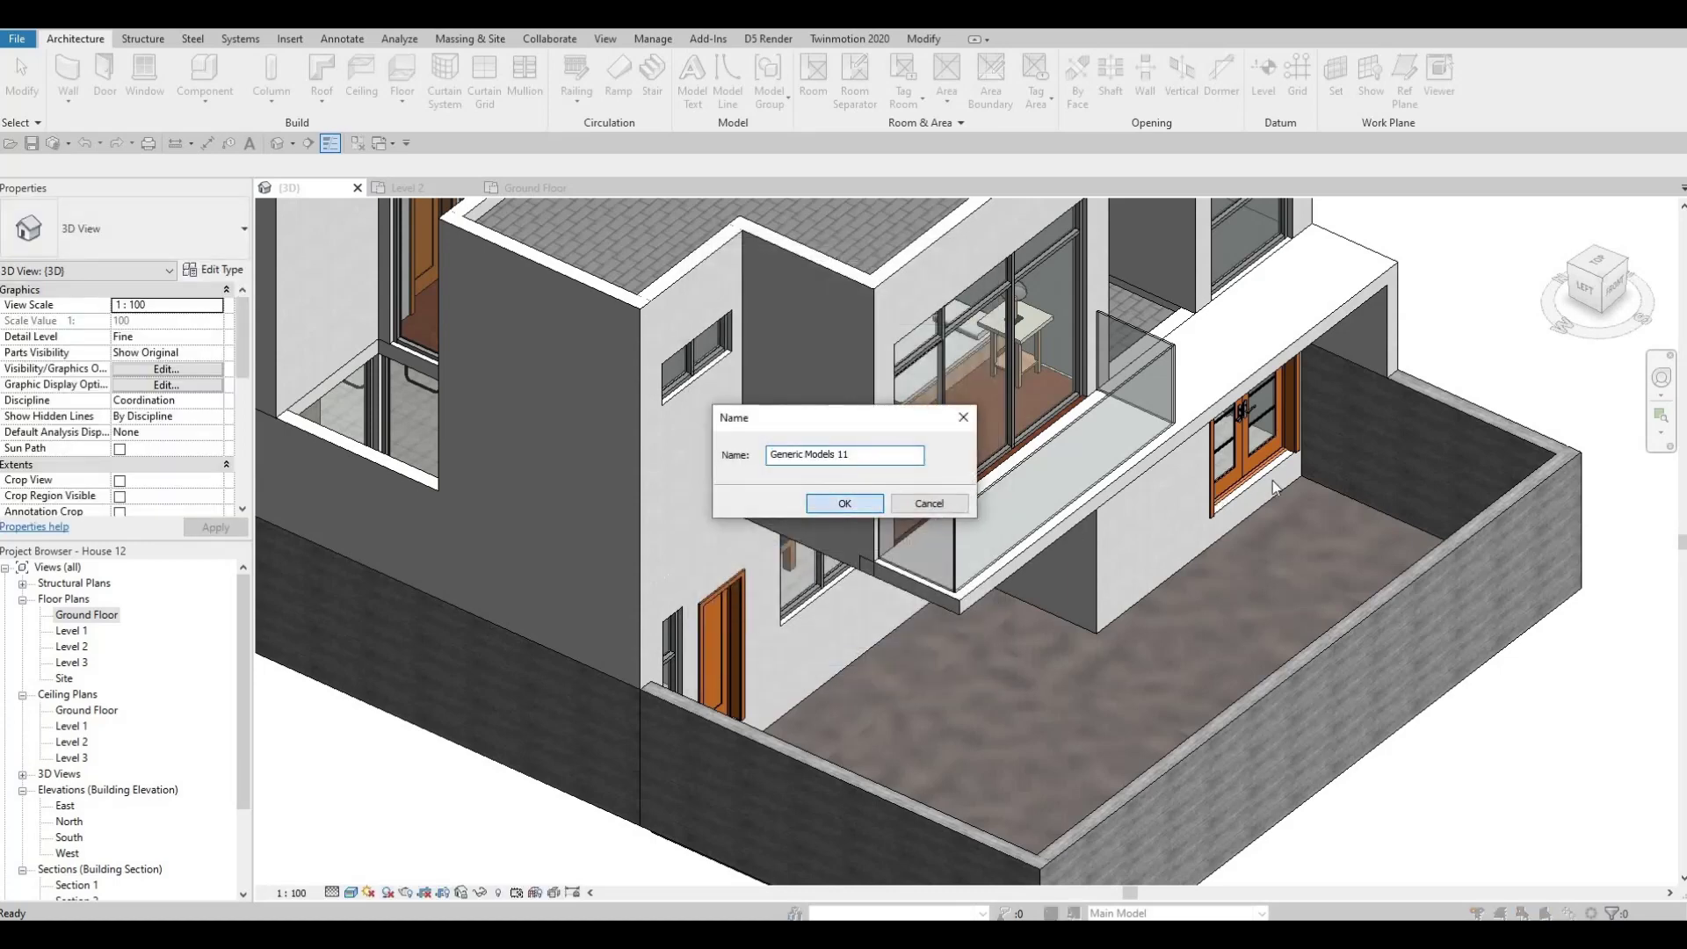
left_click(844, 502)
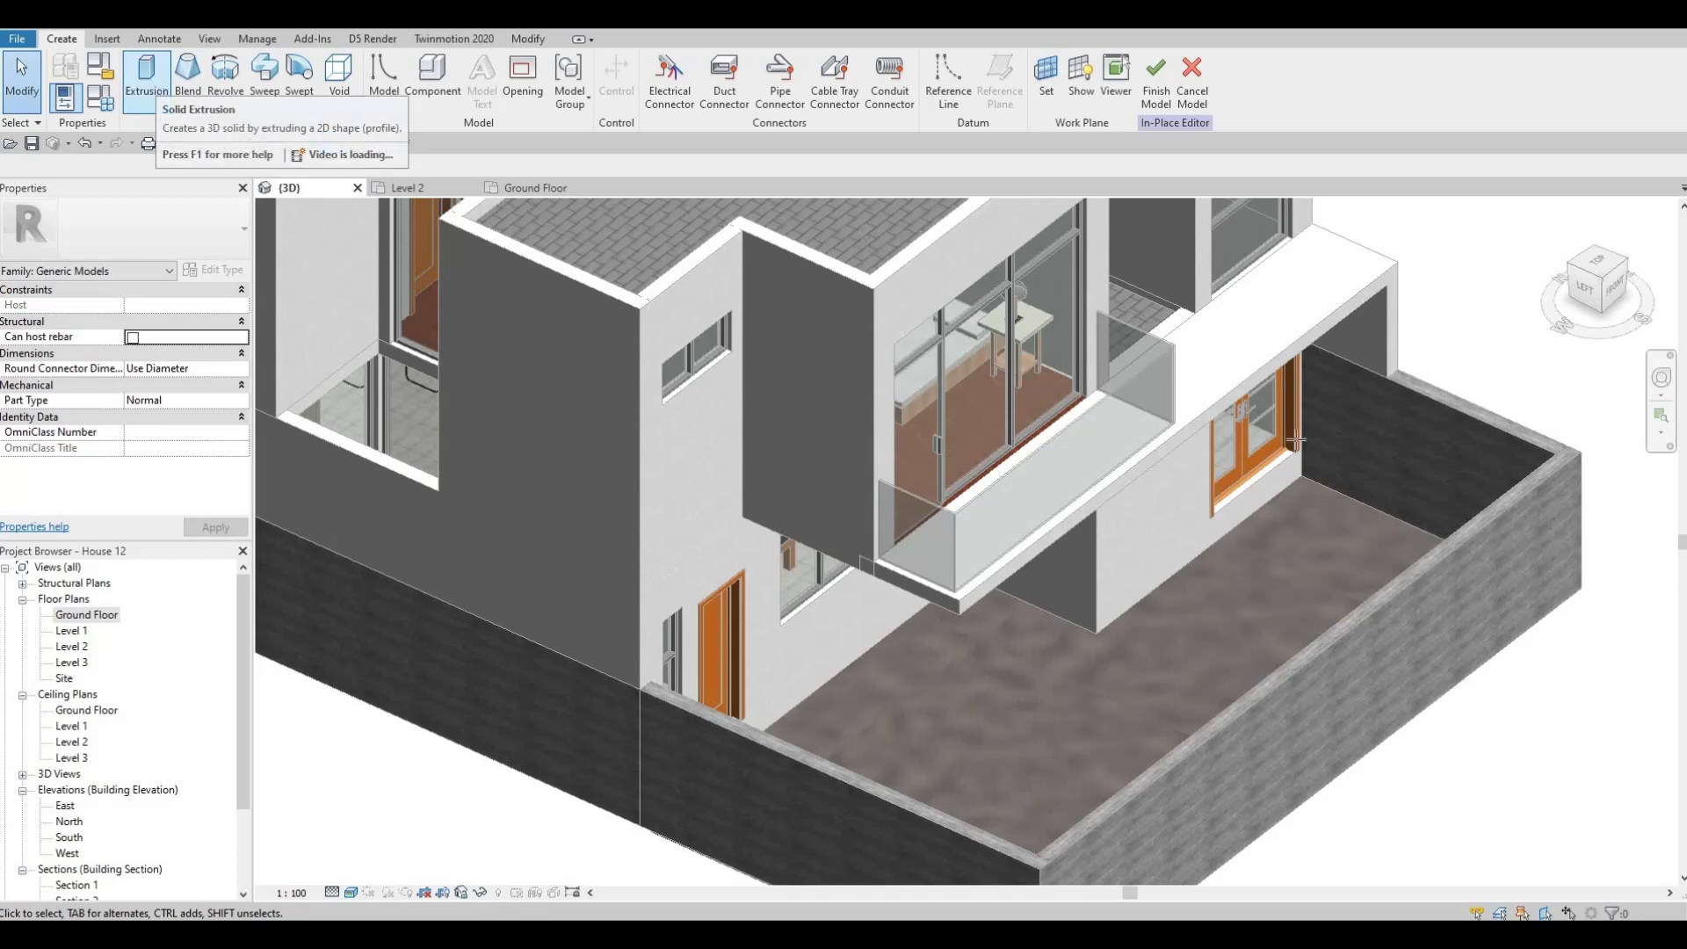
Start a solid extrusion and pick the inner face of the side boundary wall beside the double door as its work plane.
left_click(154, 86)
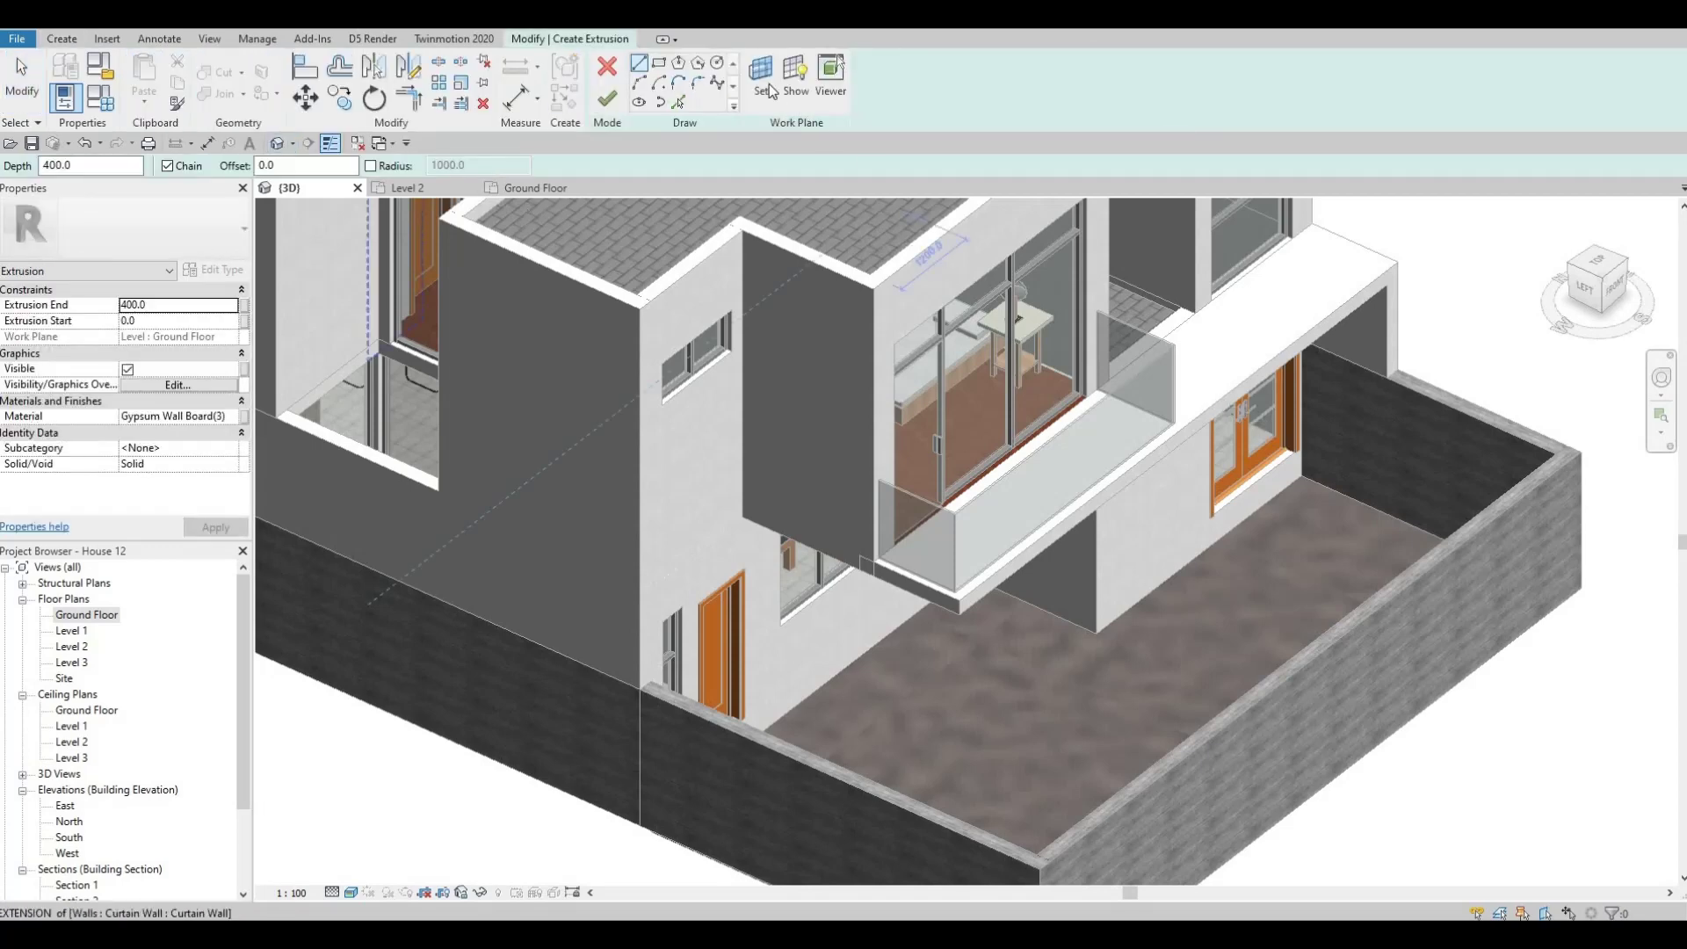
left_click(761, 77)
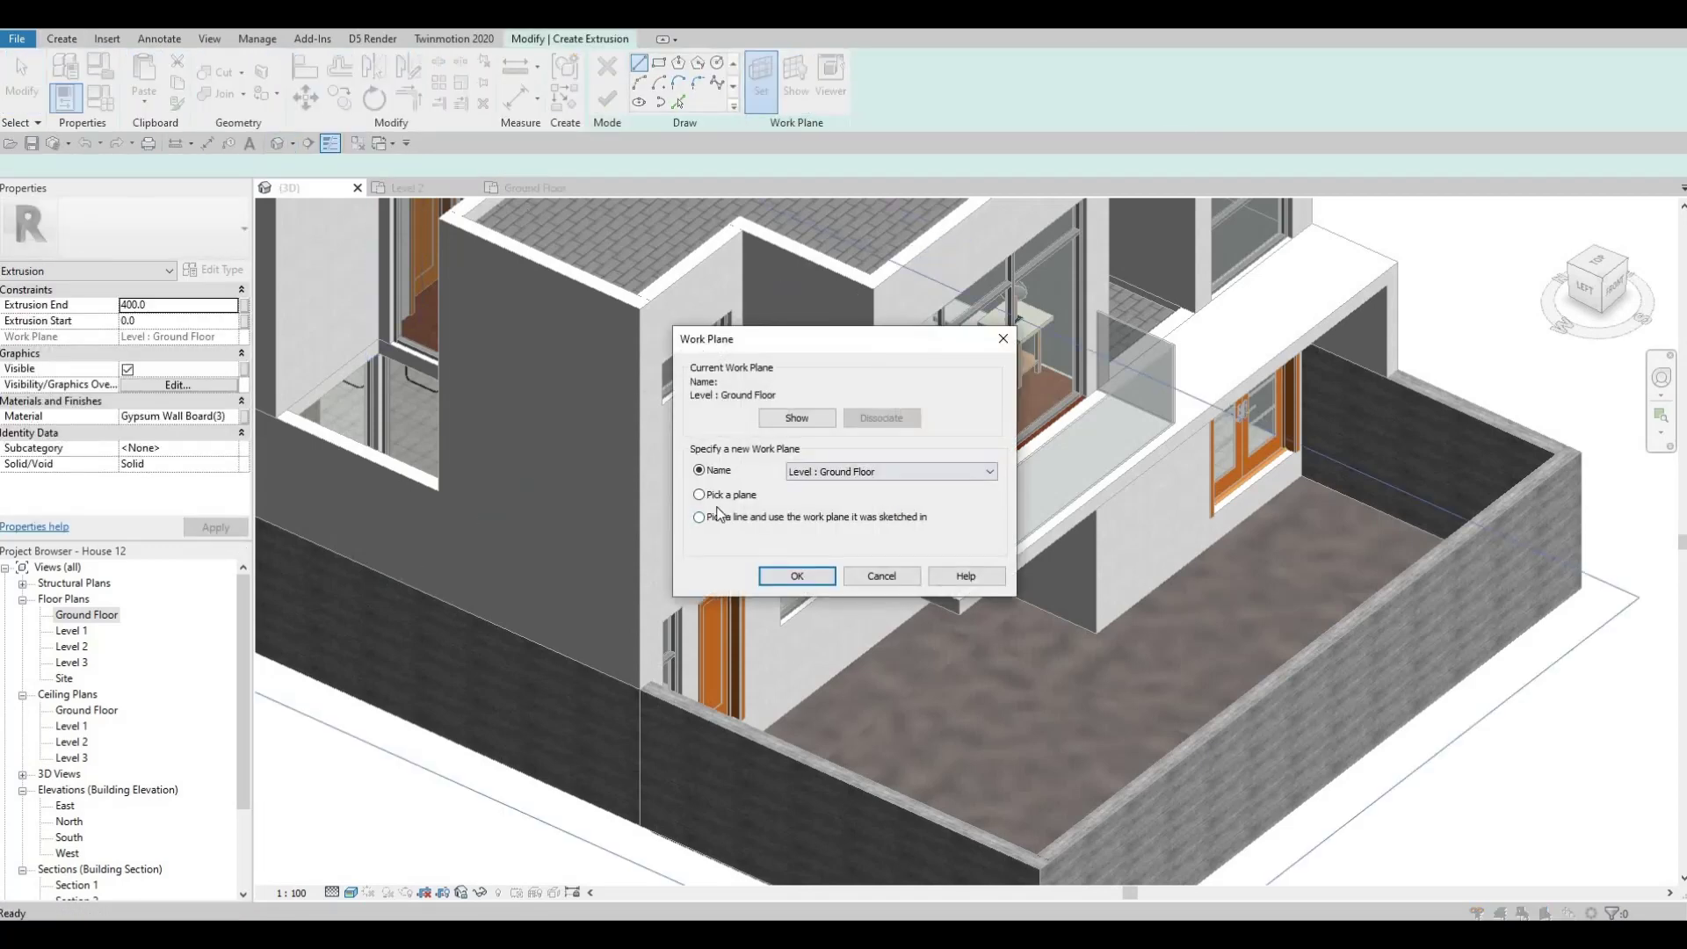
key("Return")
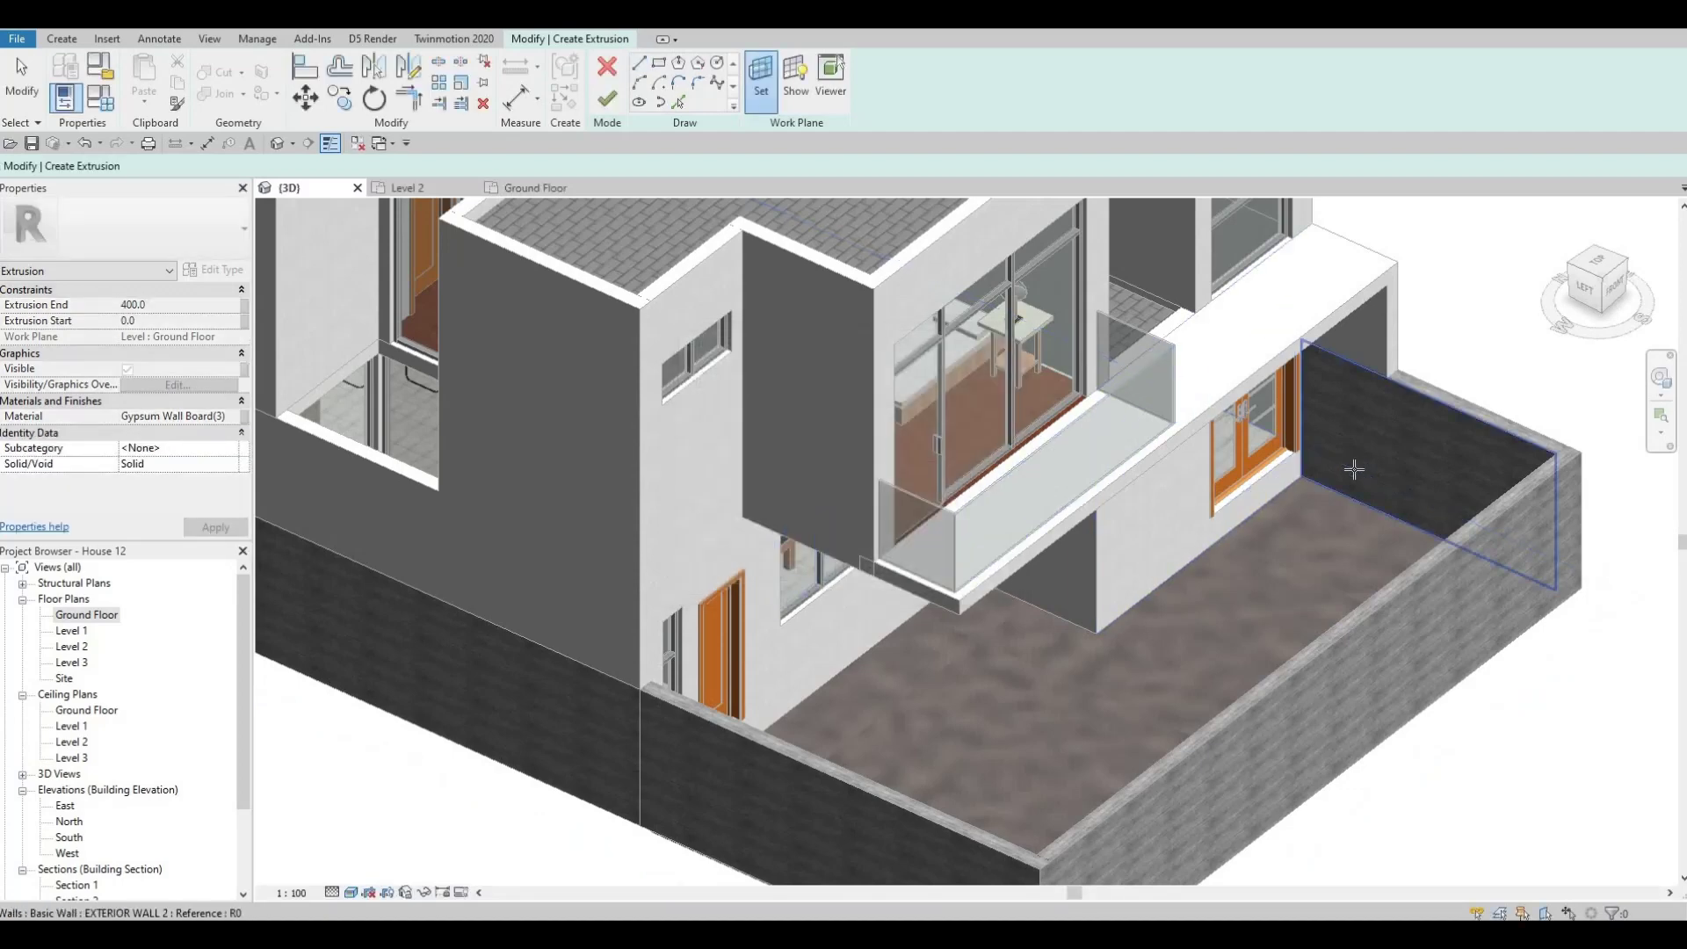
left_click(1345, 481)
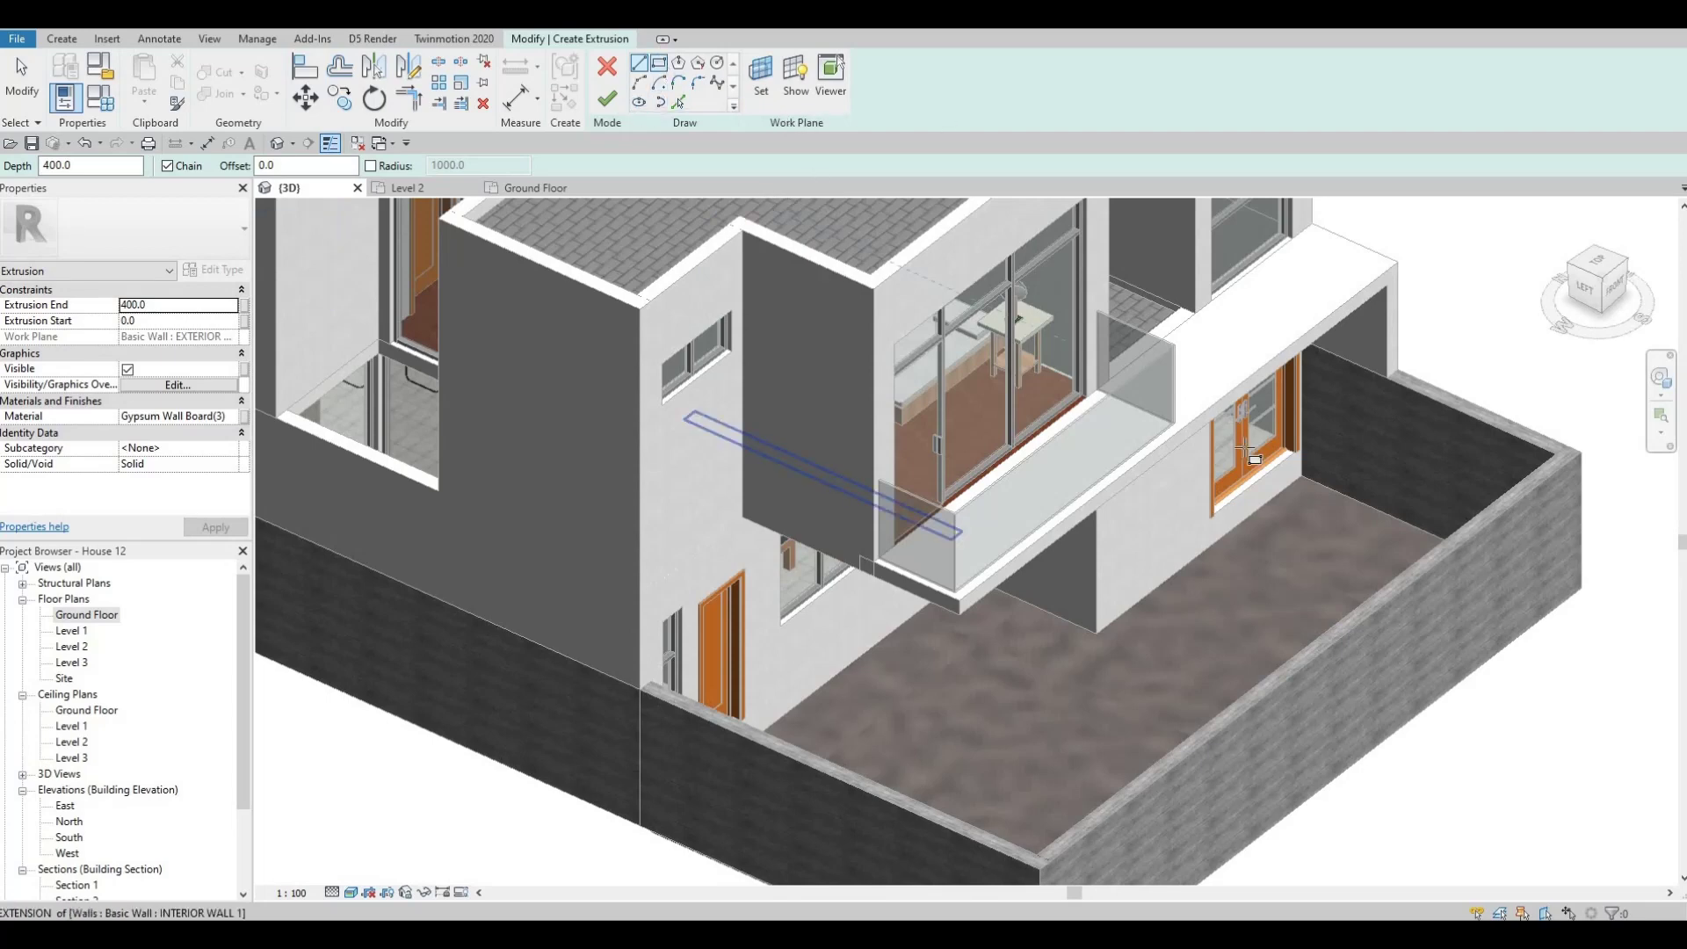
Sketch a rectangle about 1065 by 400 mm on the boundary wall, starting at the floor corner beside the double door.
left_click(661, 64)
scroll(1335, 485, "up", 4)
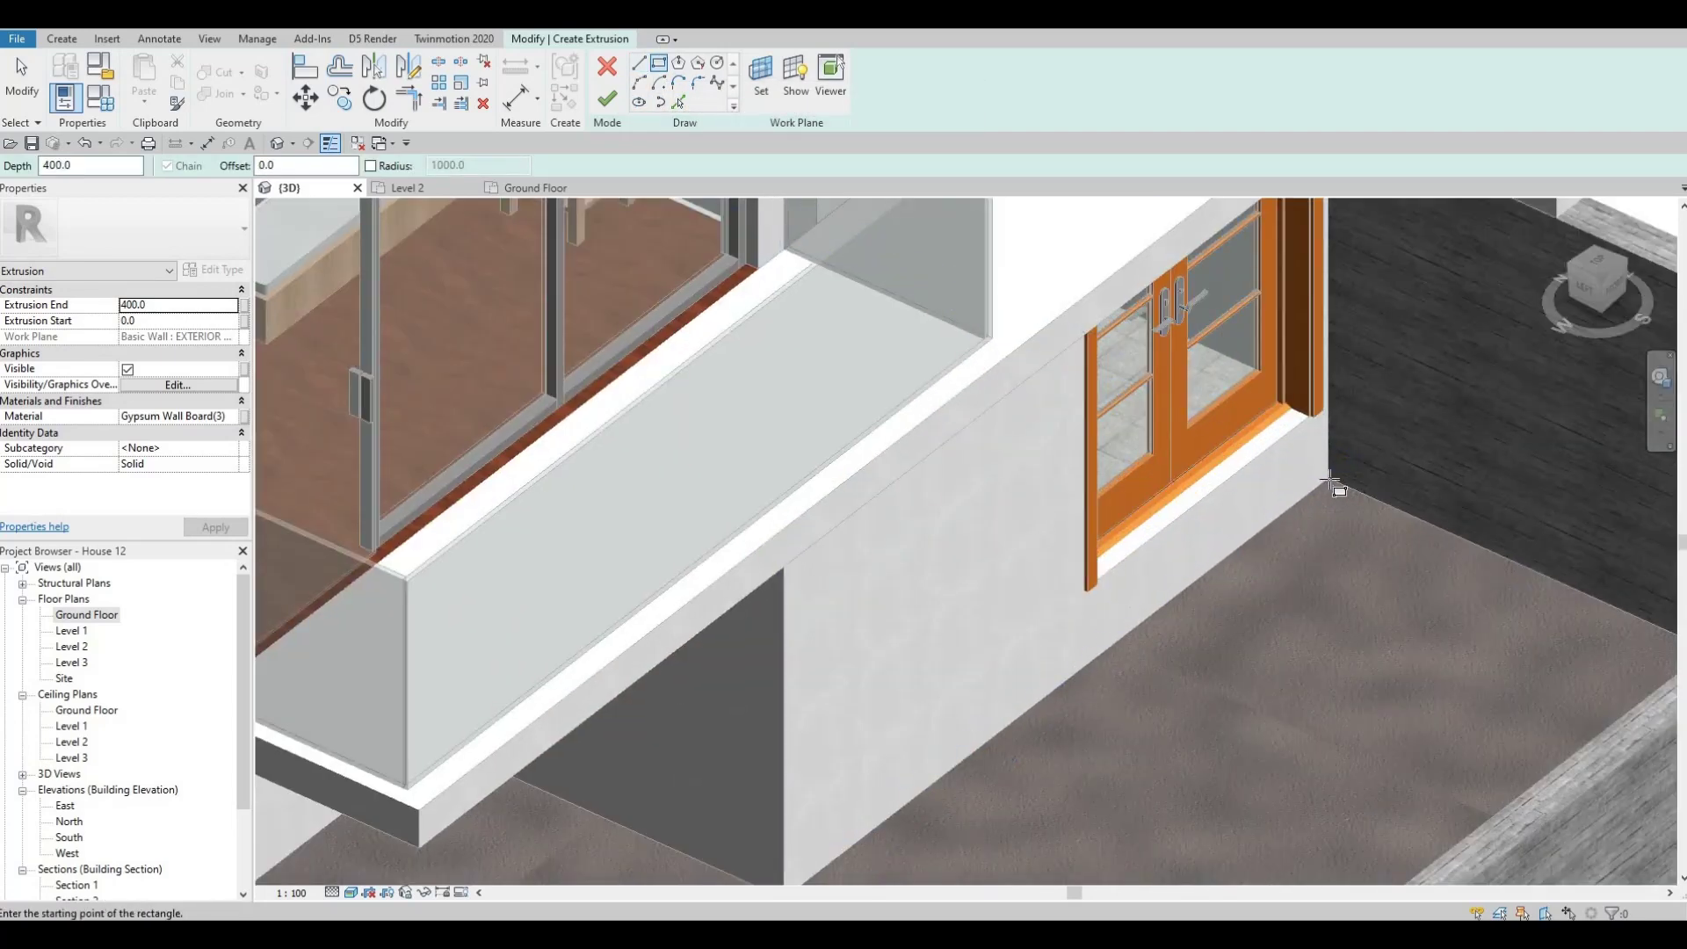
left_click(1337, 481)
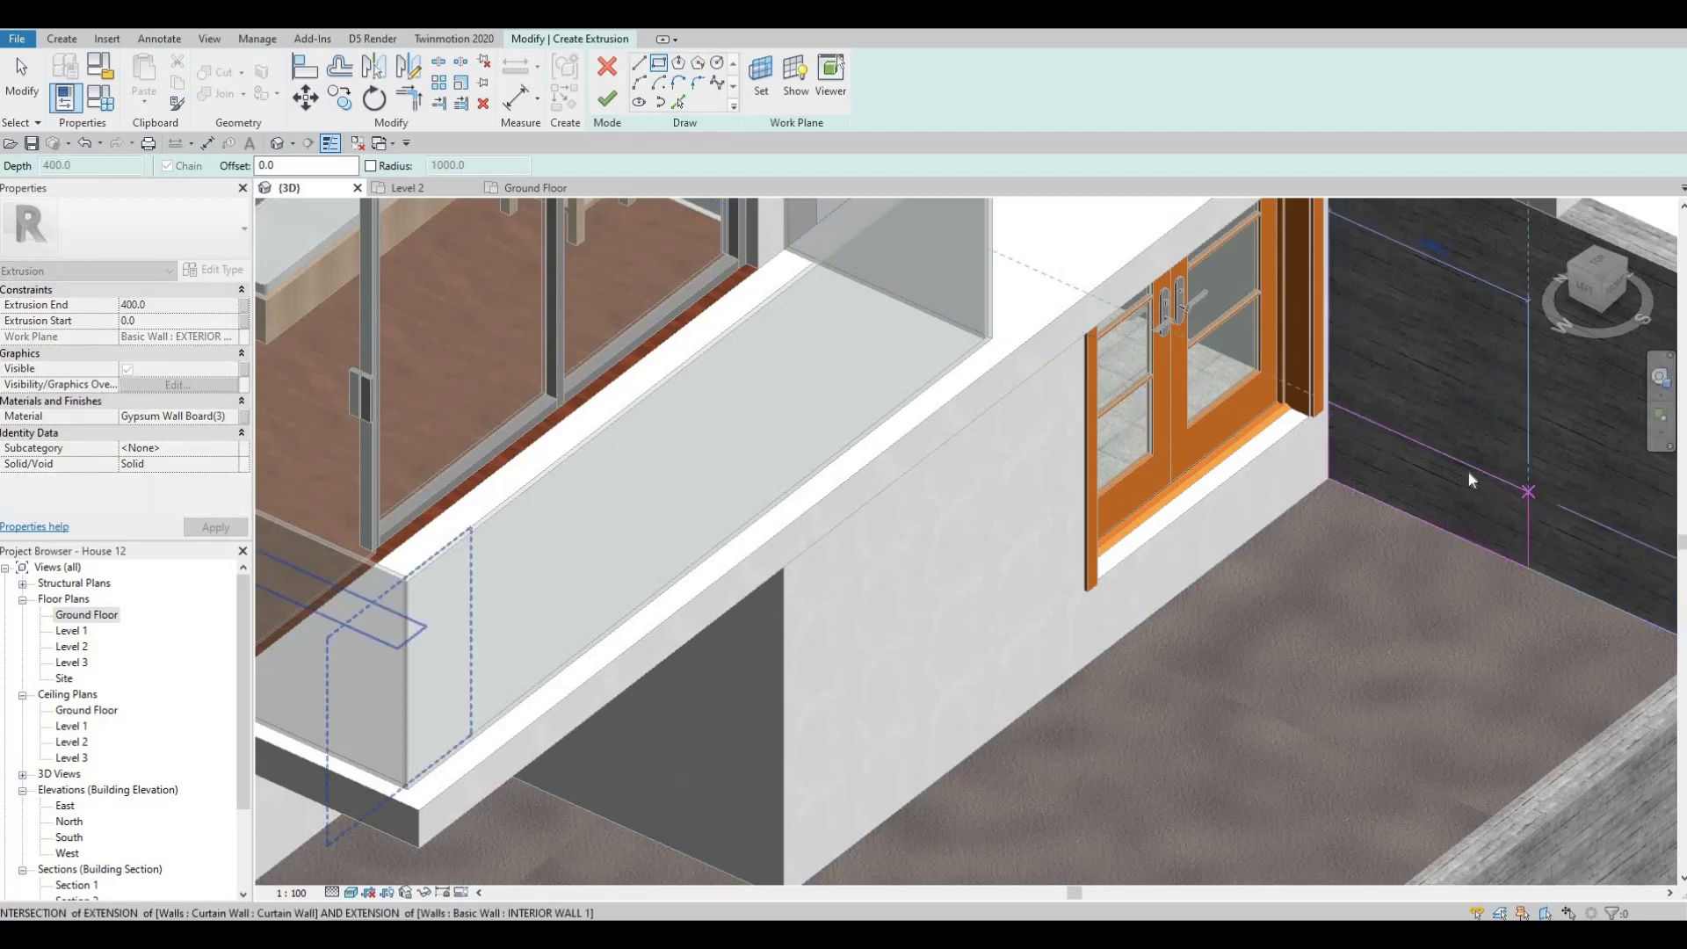
key("Escape")
key("Escape")
left_click(1542, 536)
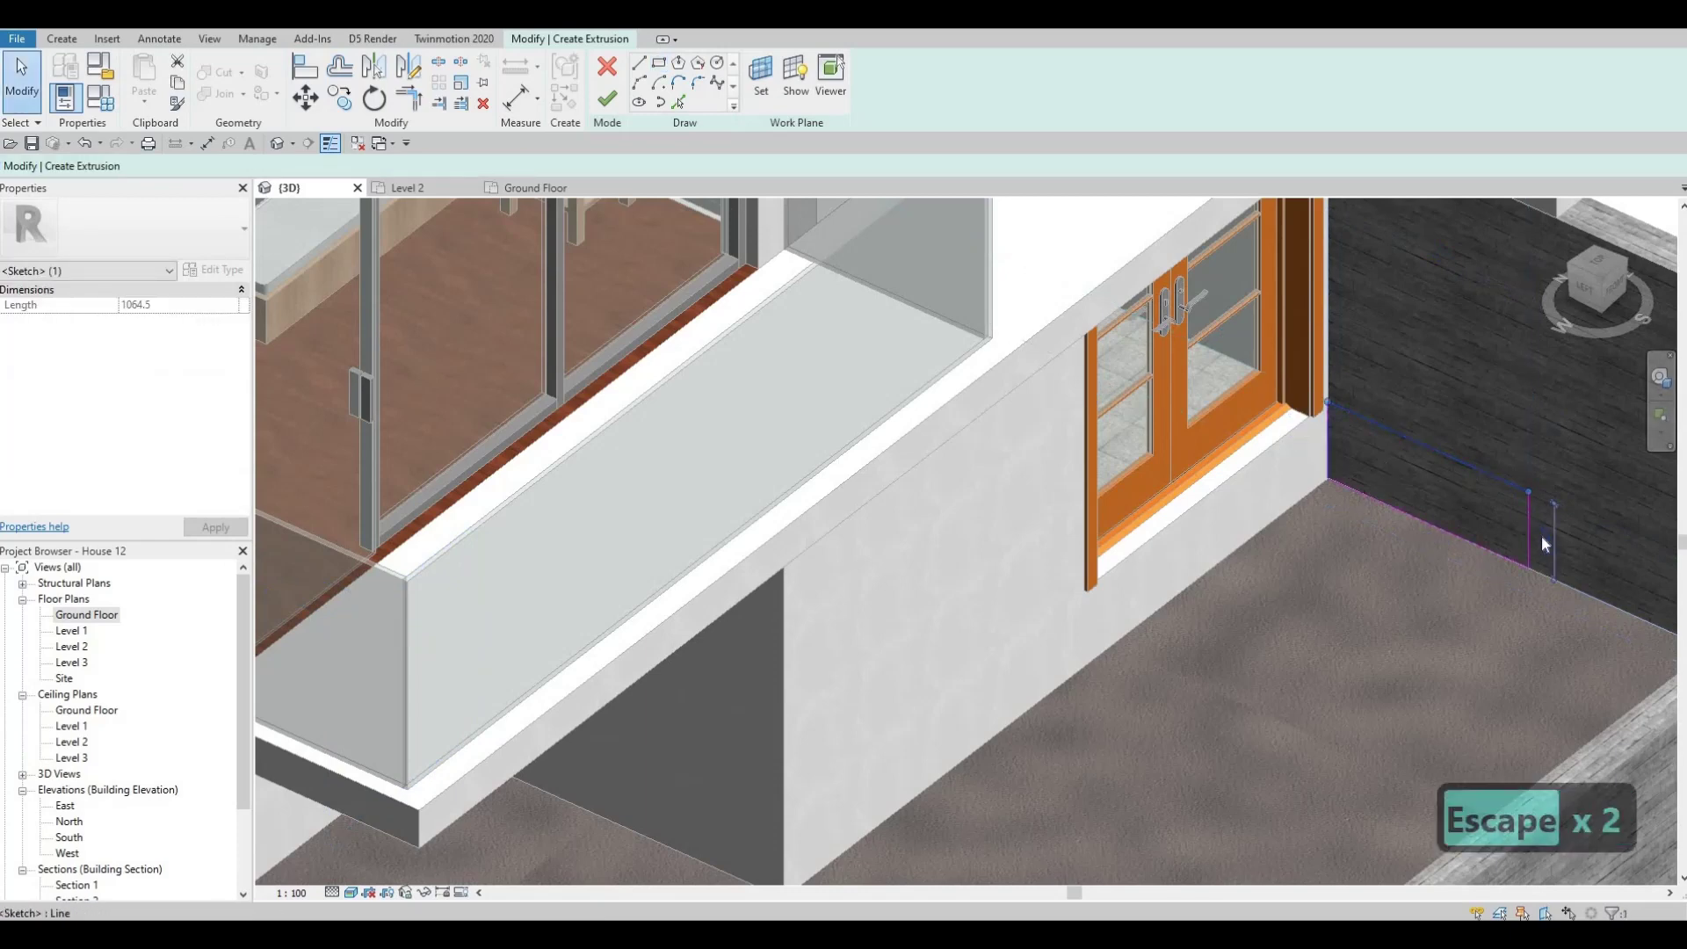
left_click(1544, 542)
key("Escape")
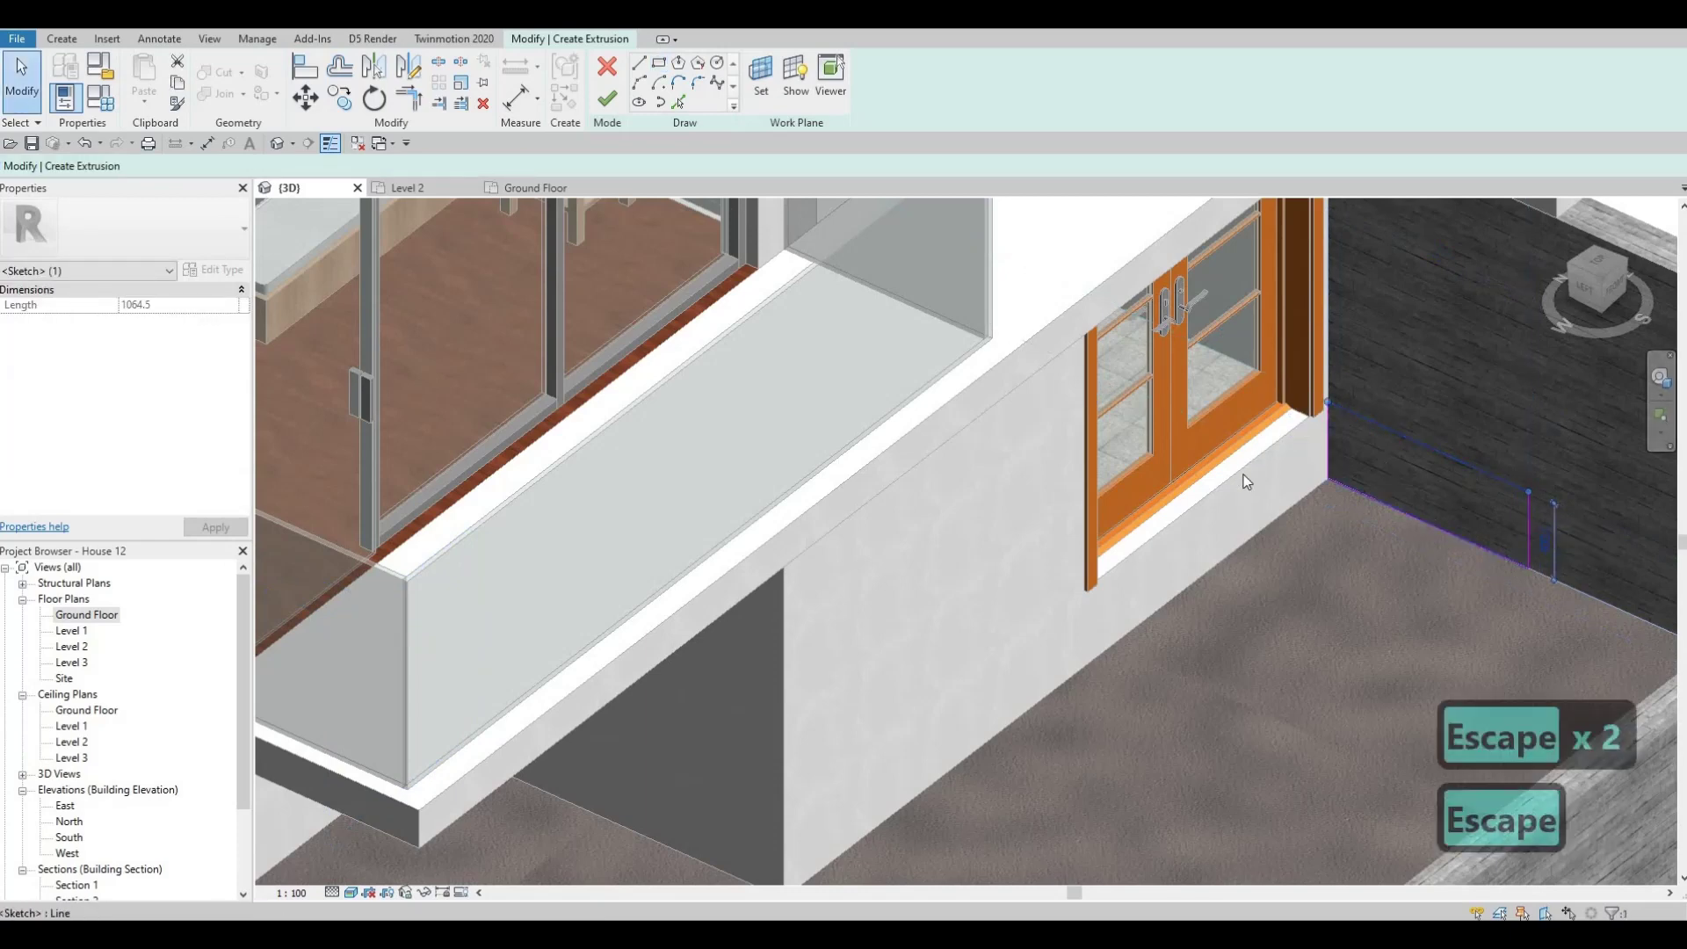
Move the rectangle's outer vertical edge farther from the house to lengthen the profile along the boundary wall, and check its position.
mouse_move(1246, 478)
middle_mouse_down("shift")
mouse_move(1363, 527)
mouse_move(1330, 425)
mouse_move(1377, 431)
mouse_move(1291, 324)
mouse_move(1278, 334)
mouse_move(1299, 327)
middle_mouse_up("shift")
scroll(1198, 328, "down", 3)
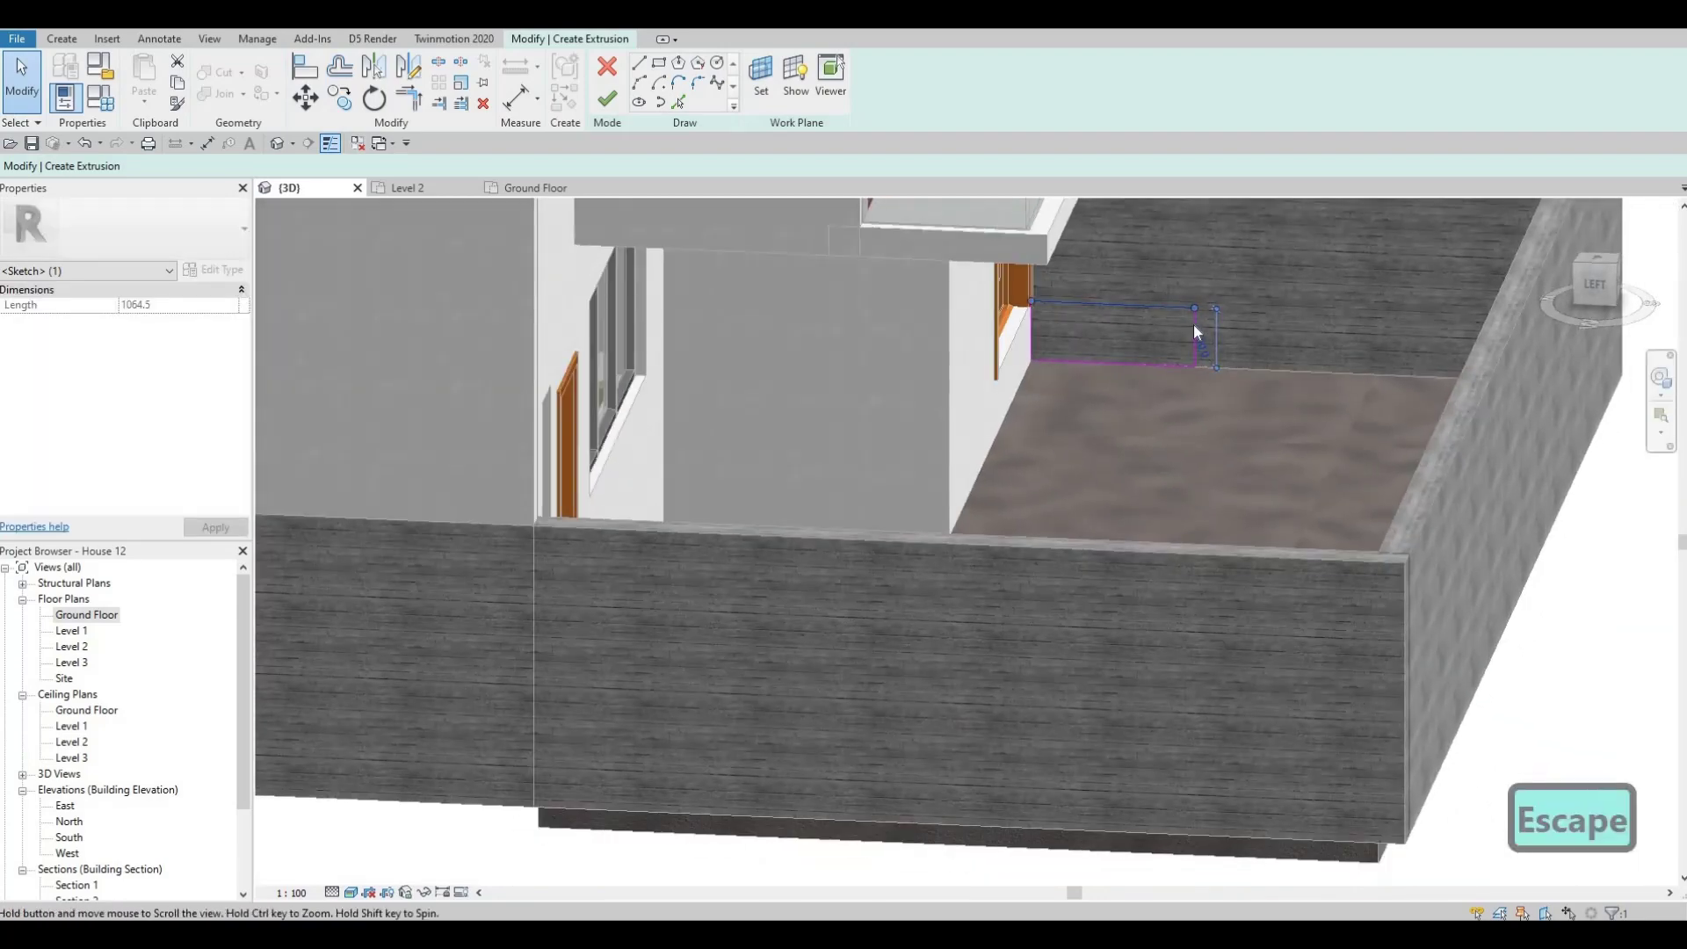
scroll(1197, 328, "up", 5)
left_click_drag(1198, 330, 1439, 360)
middle_click_drag(1431, 466, 1458, 471, "shift")
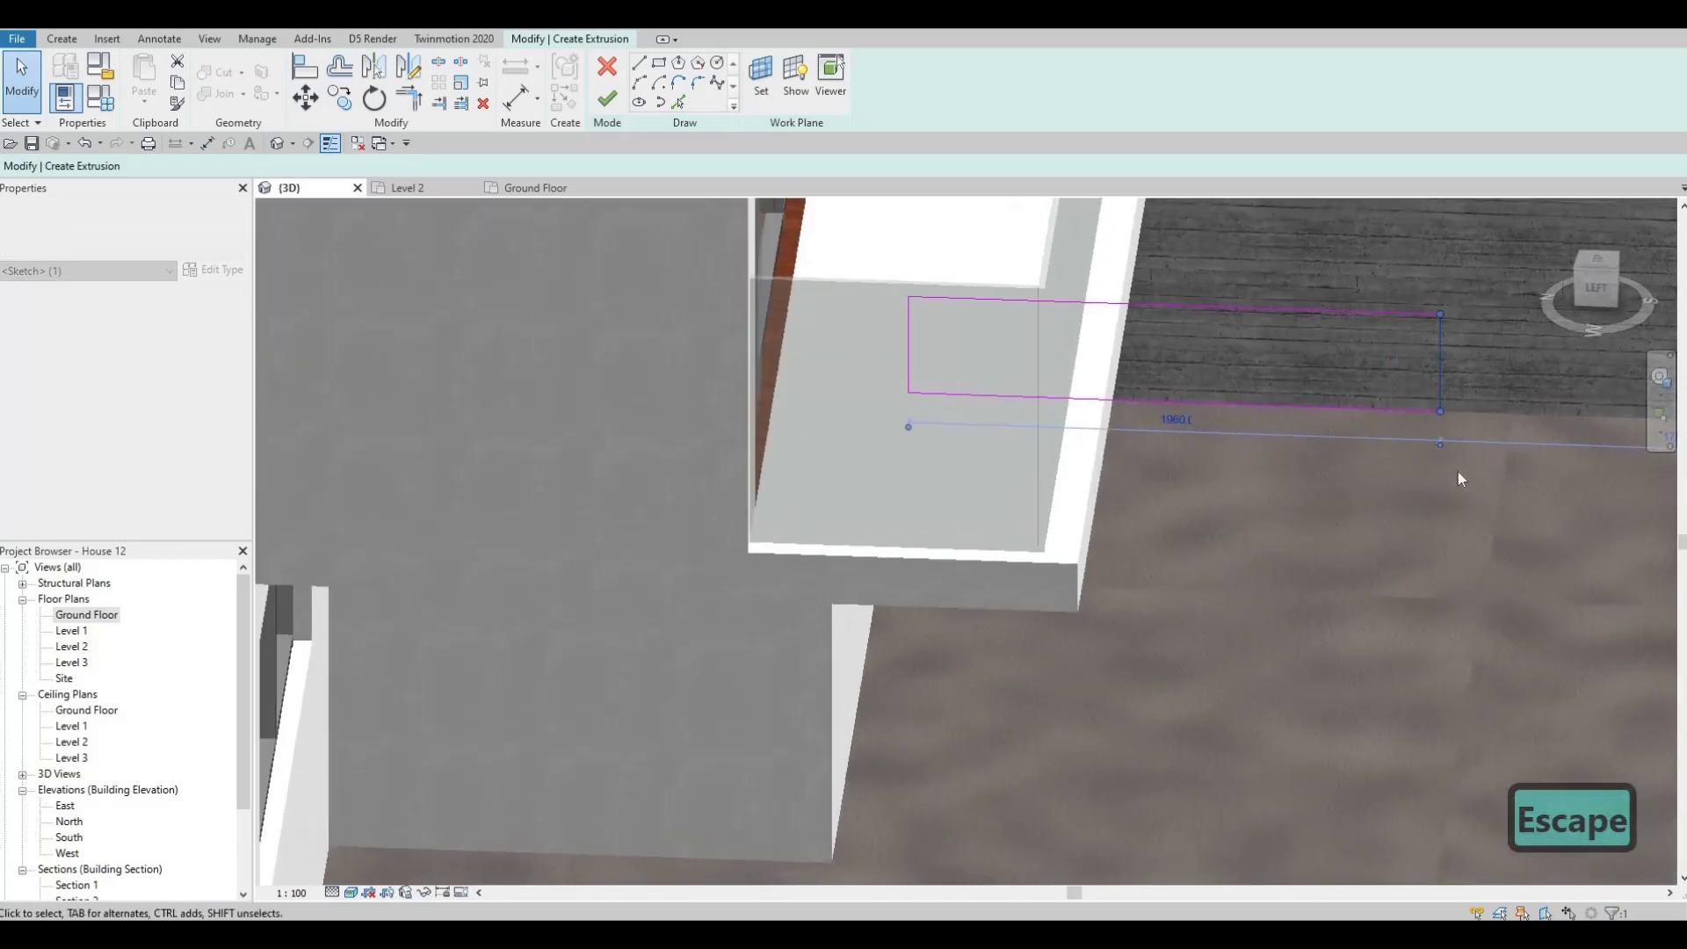
scroll(1458, 474, "down", 3)
middle_click_drag(1338, 408, 1163, 568, "shift")
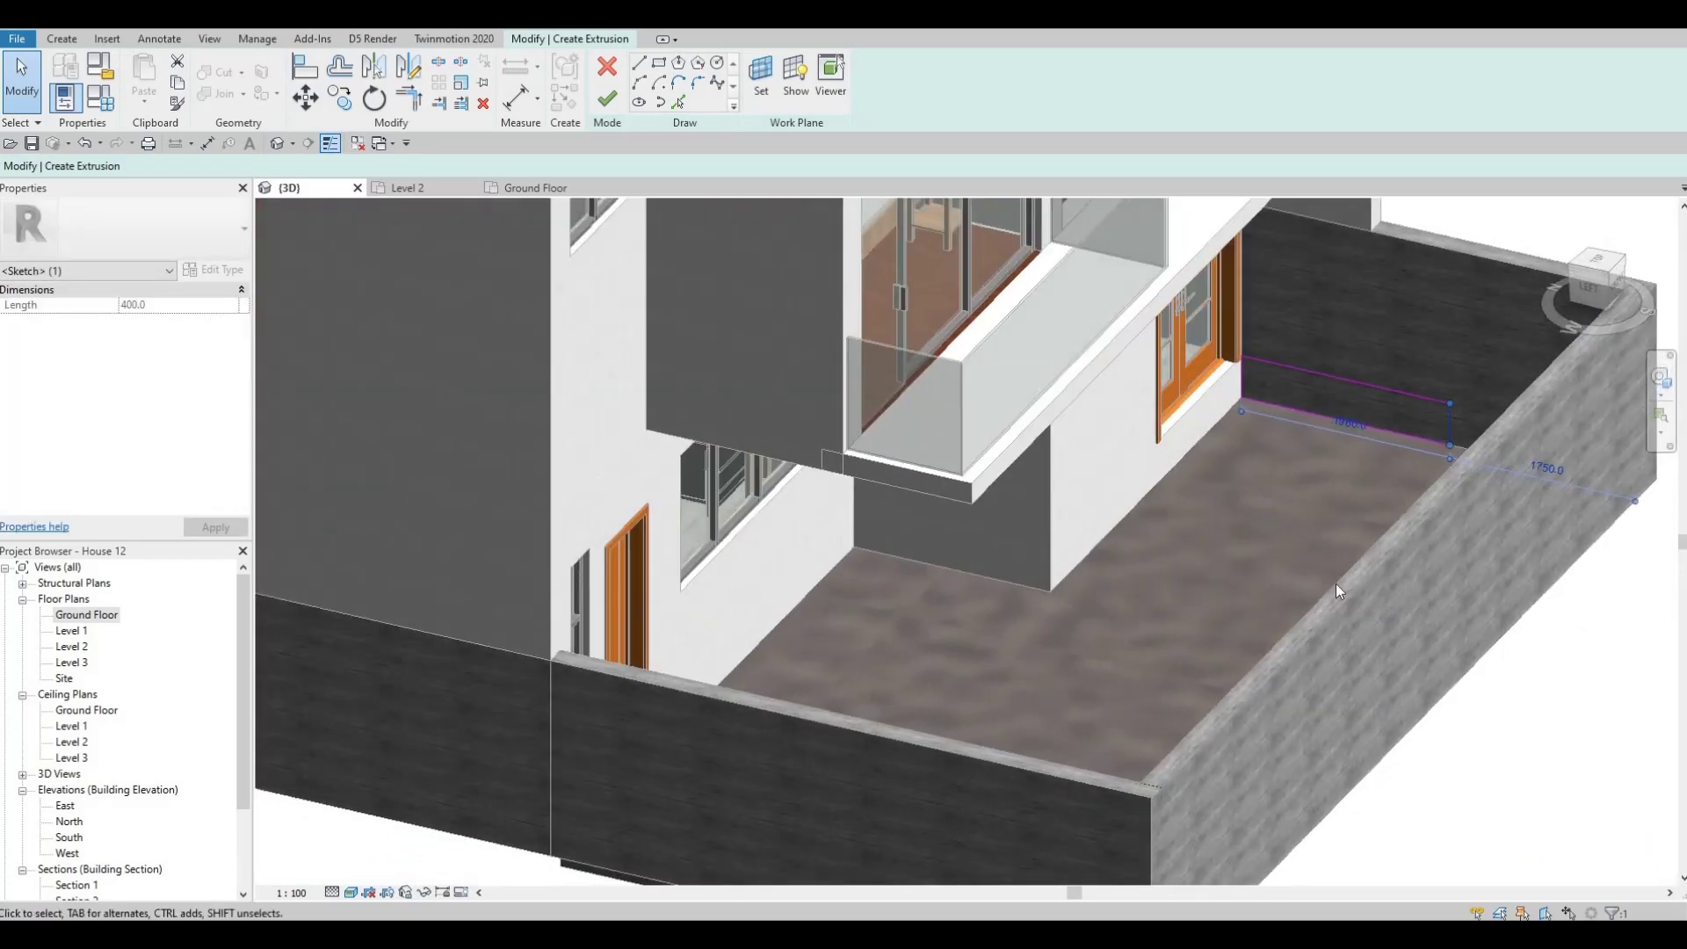
mouse_move(1089, 603)
middle_mouse_down("shift")
mouse_move(1316, 525)
mouse_move(1435, 440)
middle_mouse_up("shift")
scroll(1436, 441, "up", 1)
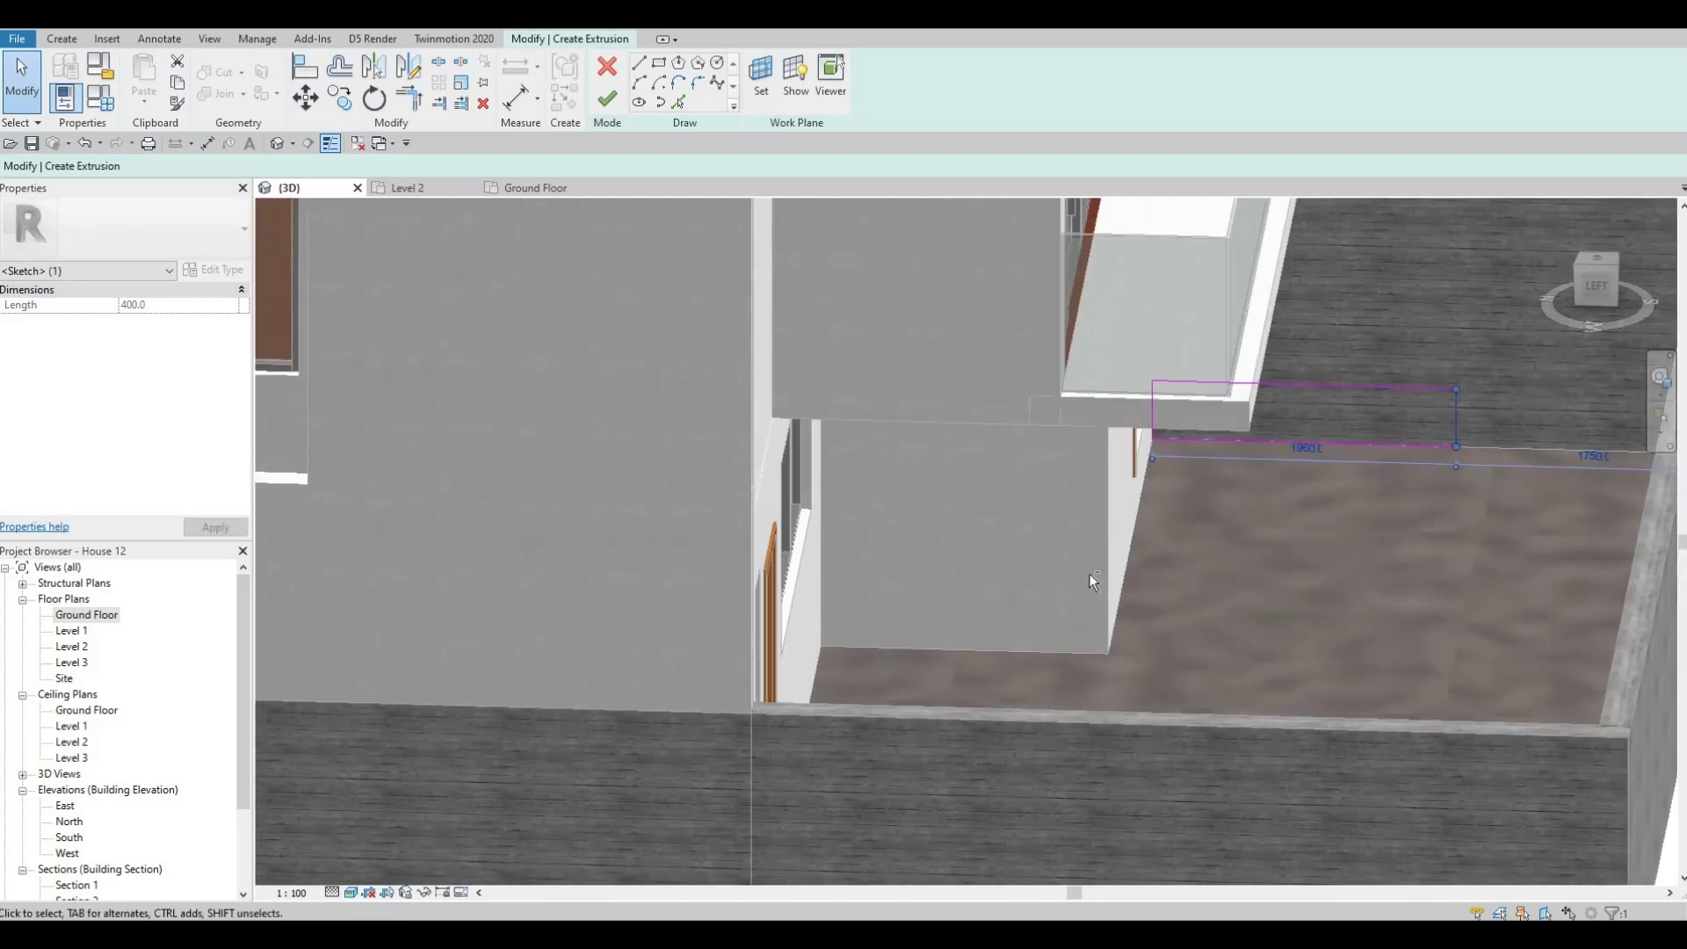
middle_click_drag(1090, 575, 1088, 449, "shift")
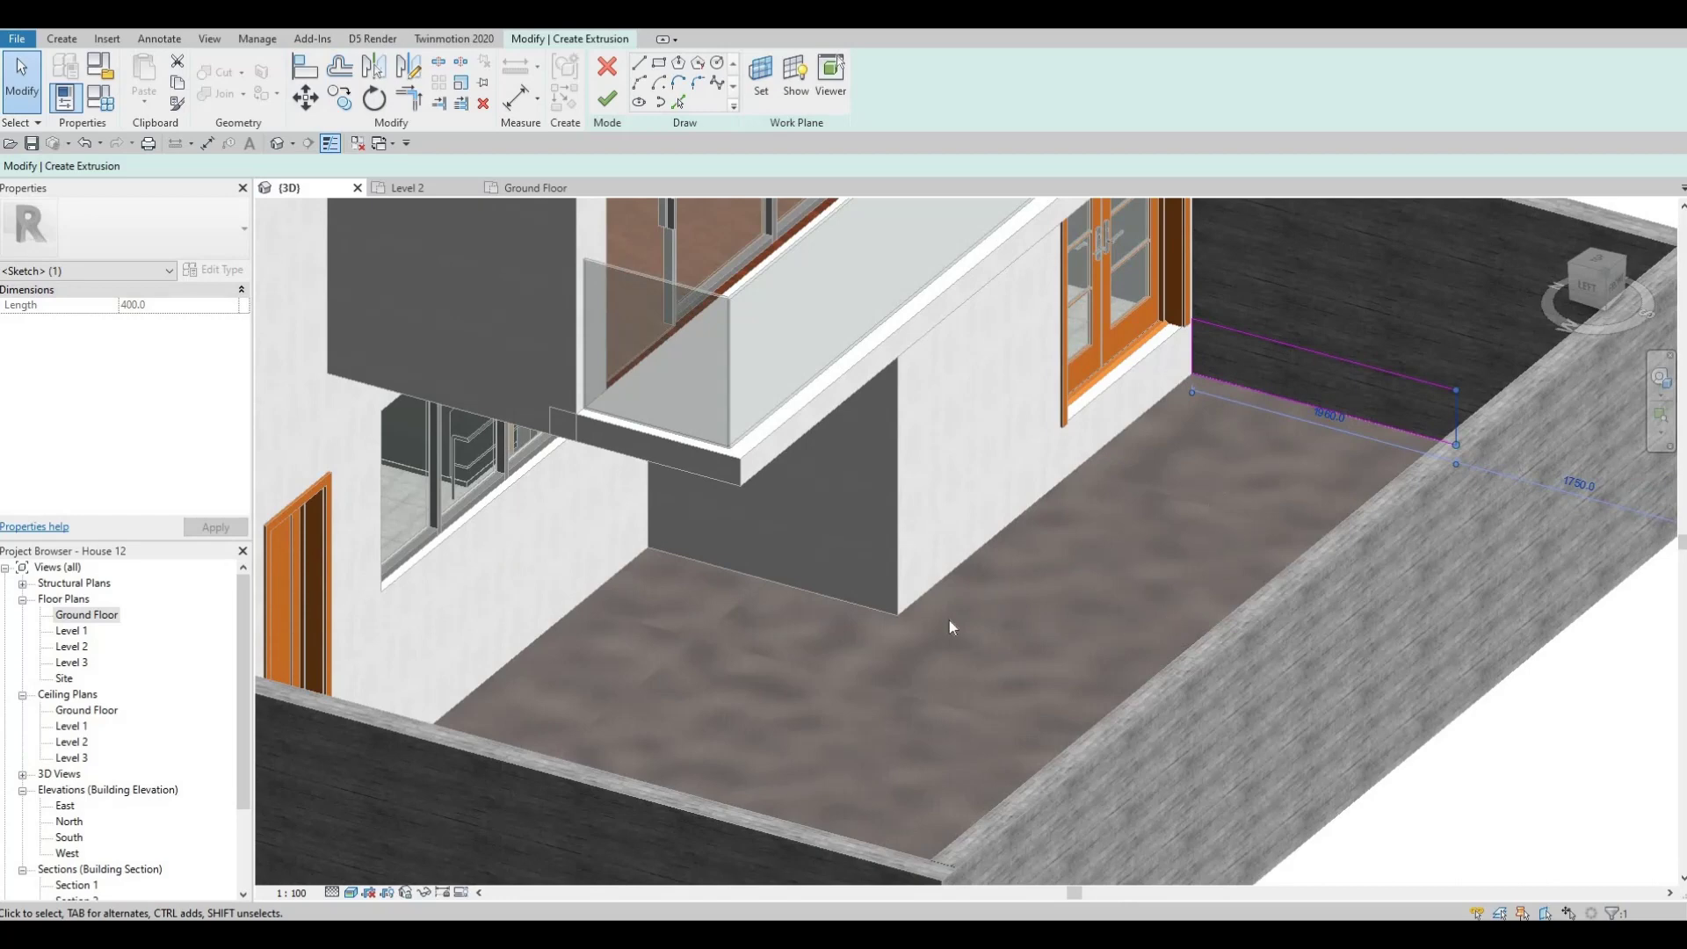
Assign the Concrete, C16/20 material from the AEC Materials concrete library to the extrusion.
key("Escape")
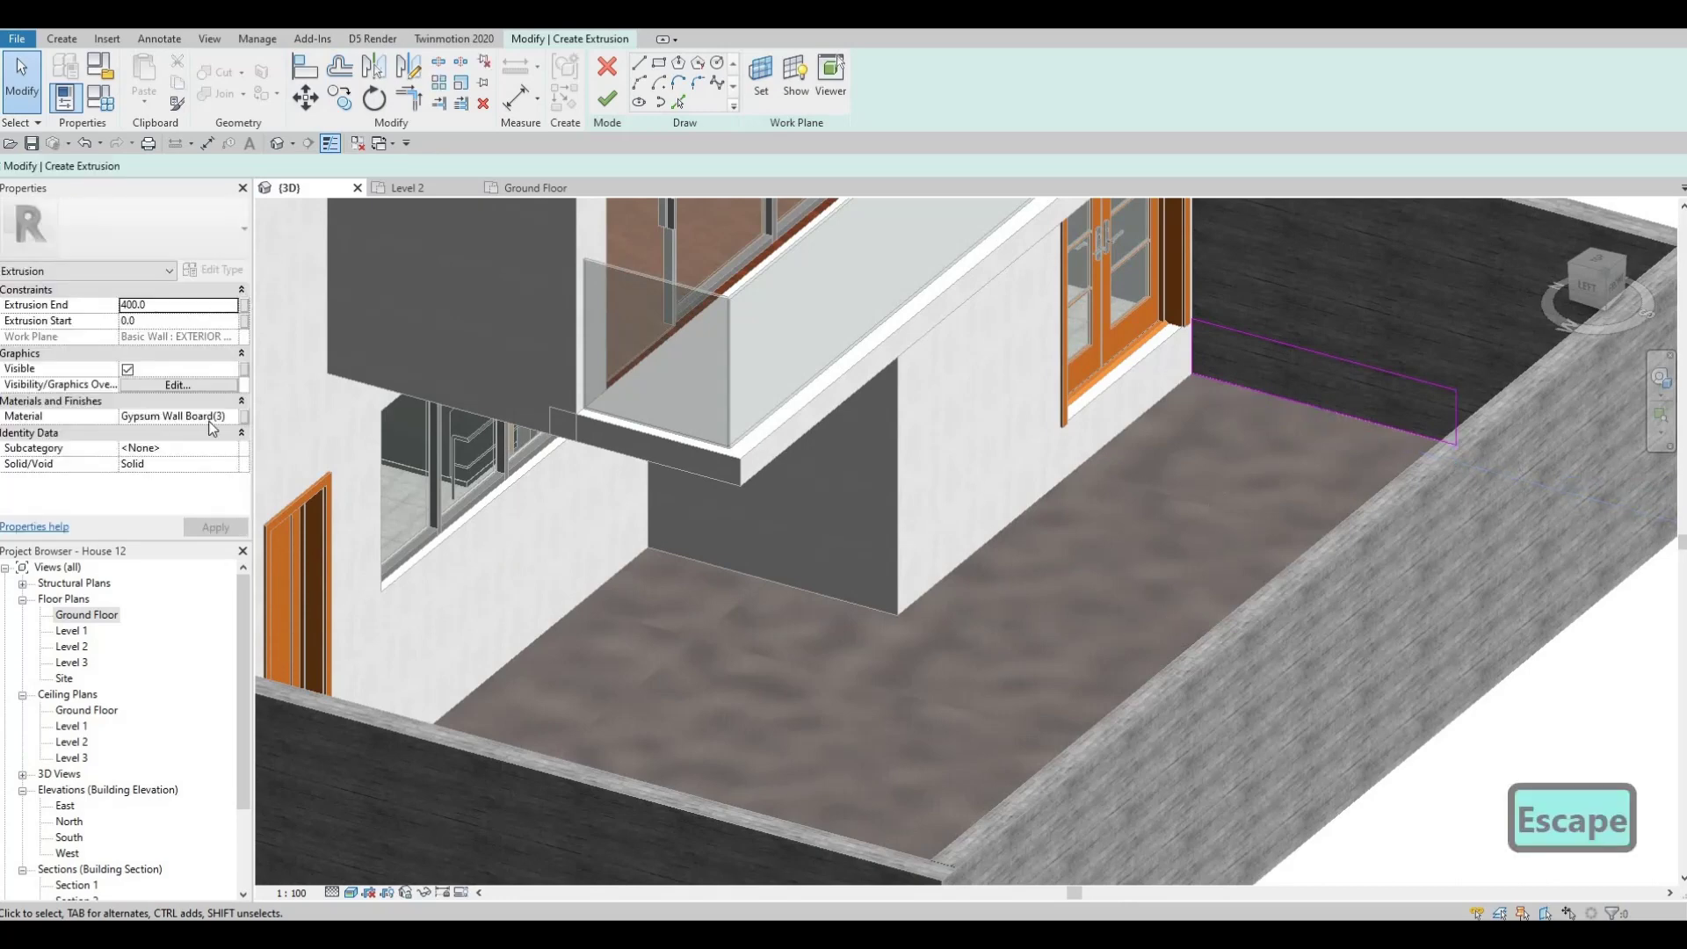
left_click(232, 418)
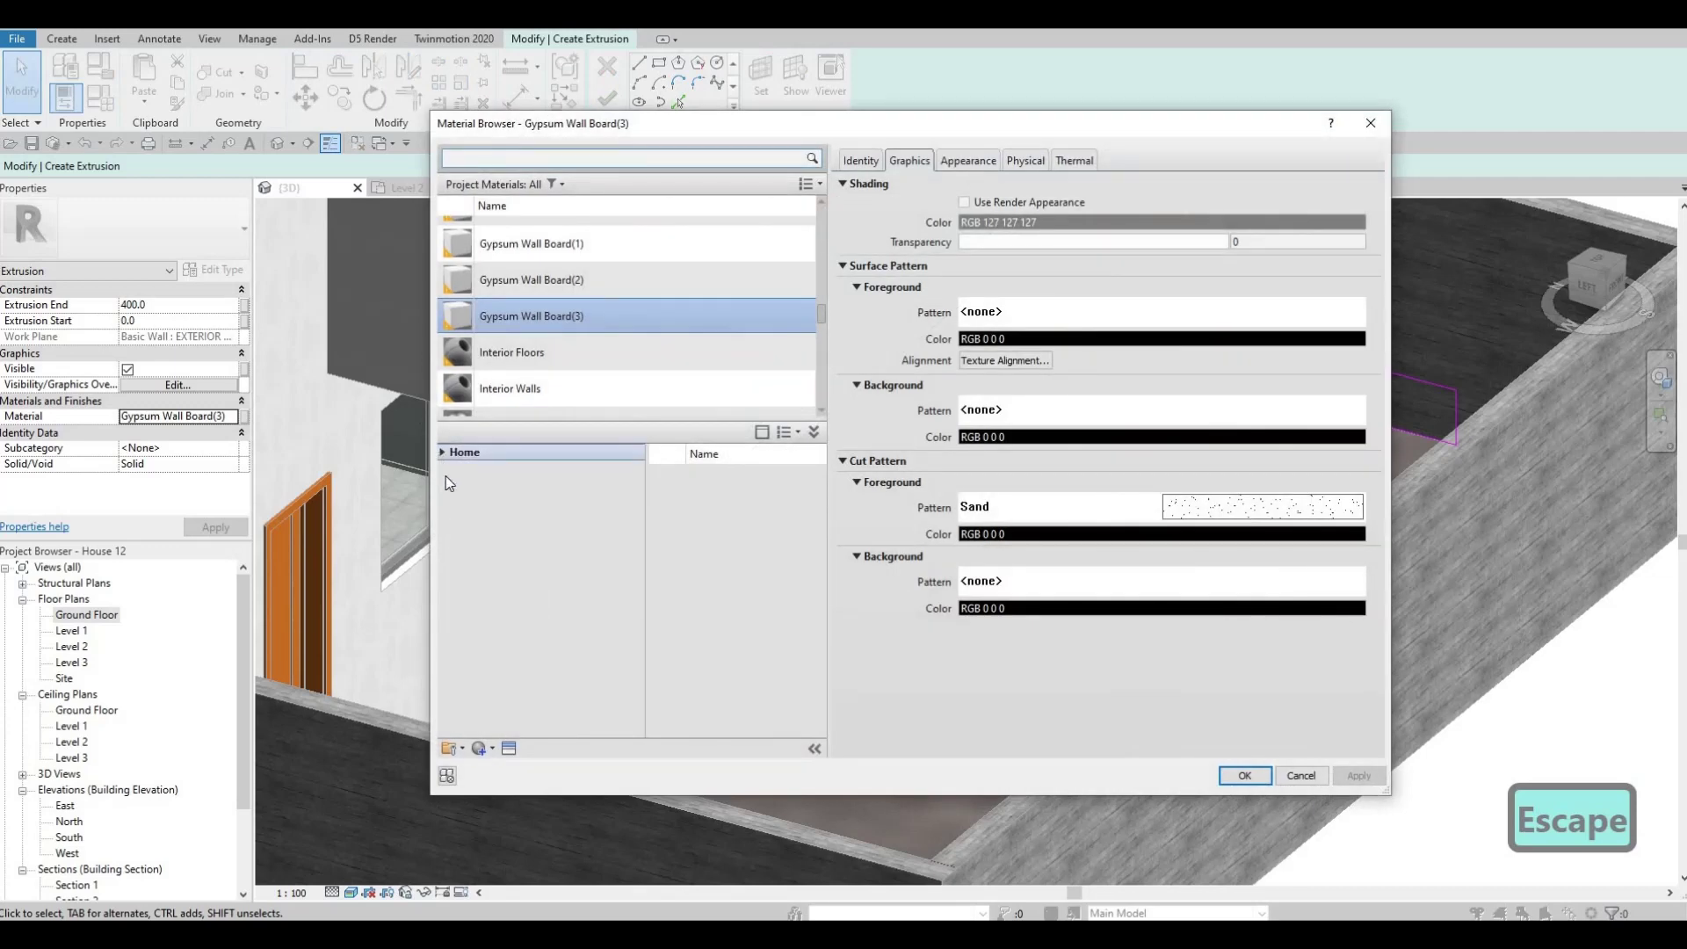
double_click(452, 488)
scroll(489, 581, "down", 1)
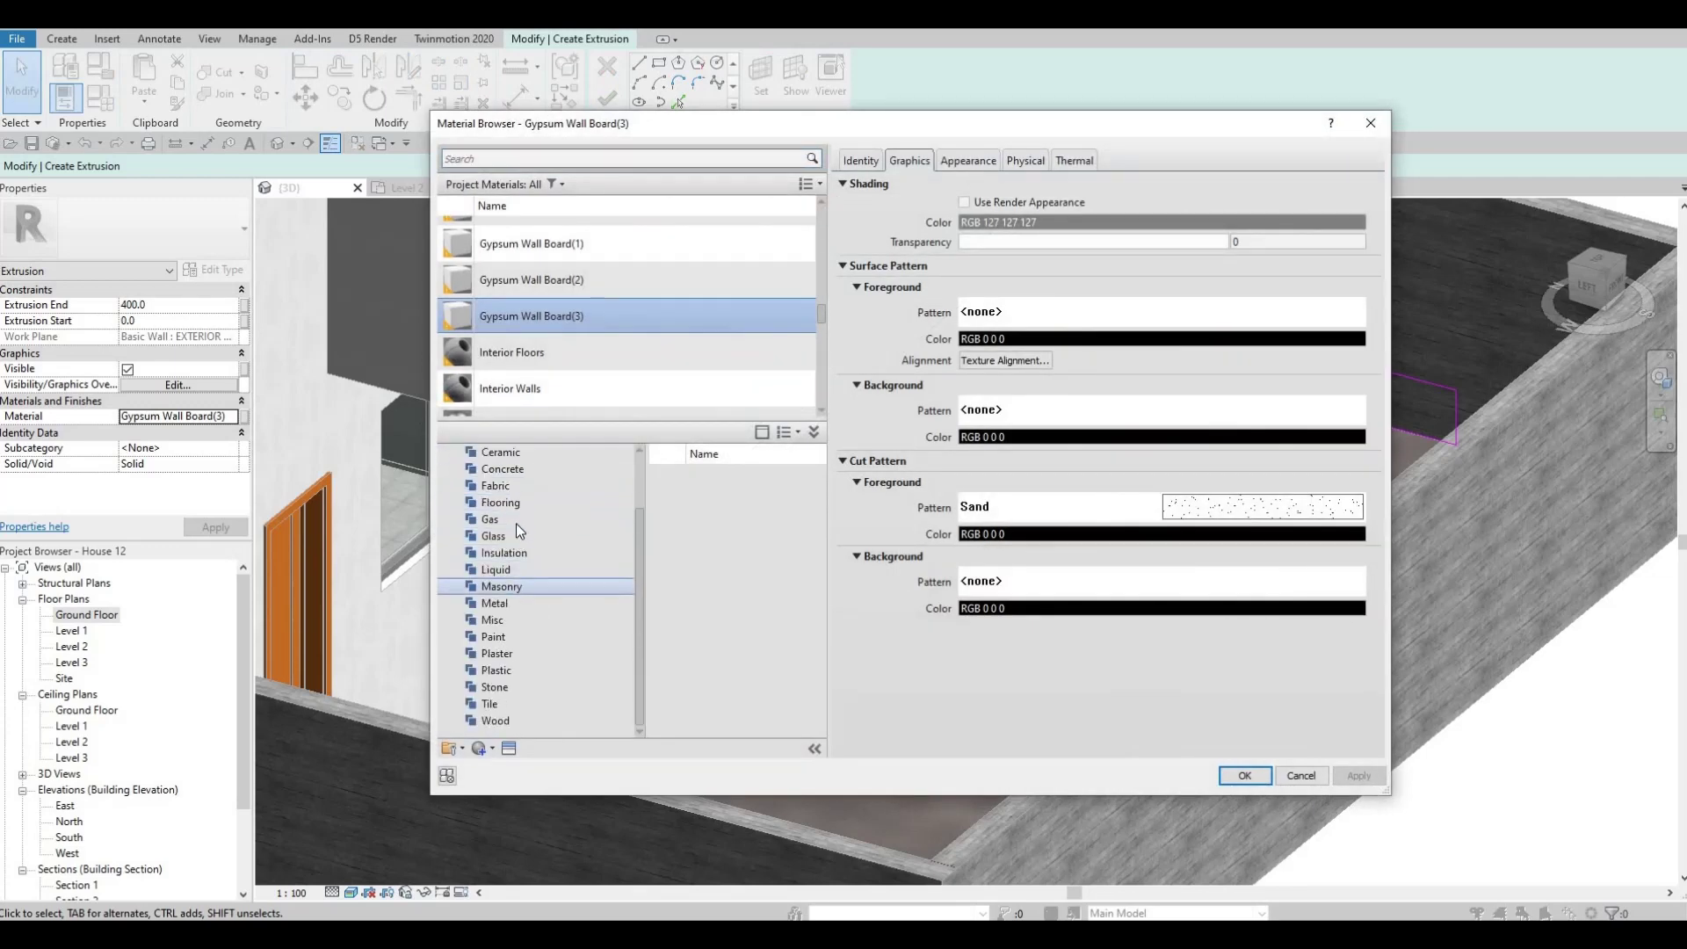
left_click(503, 469)
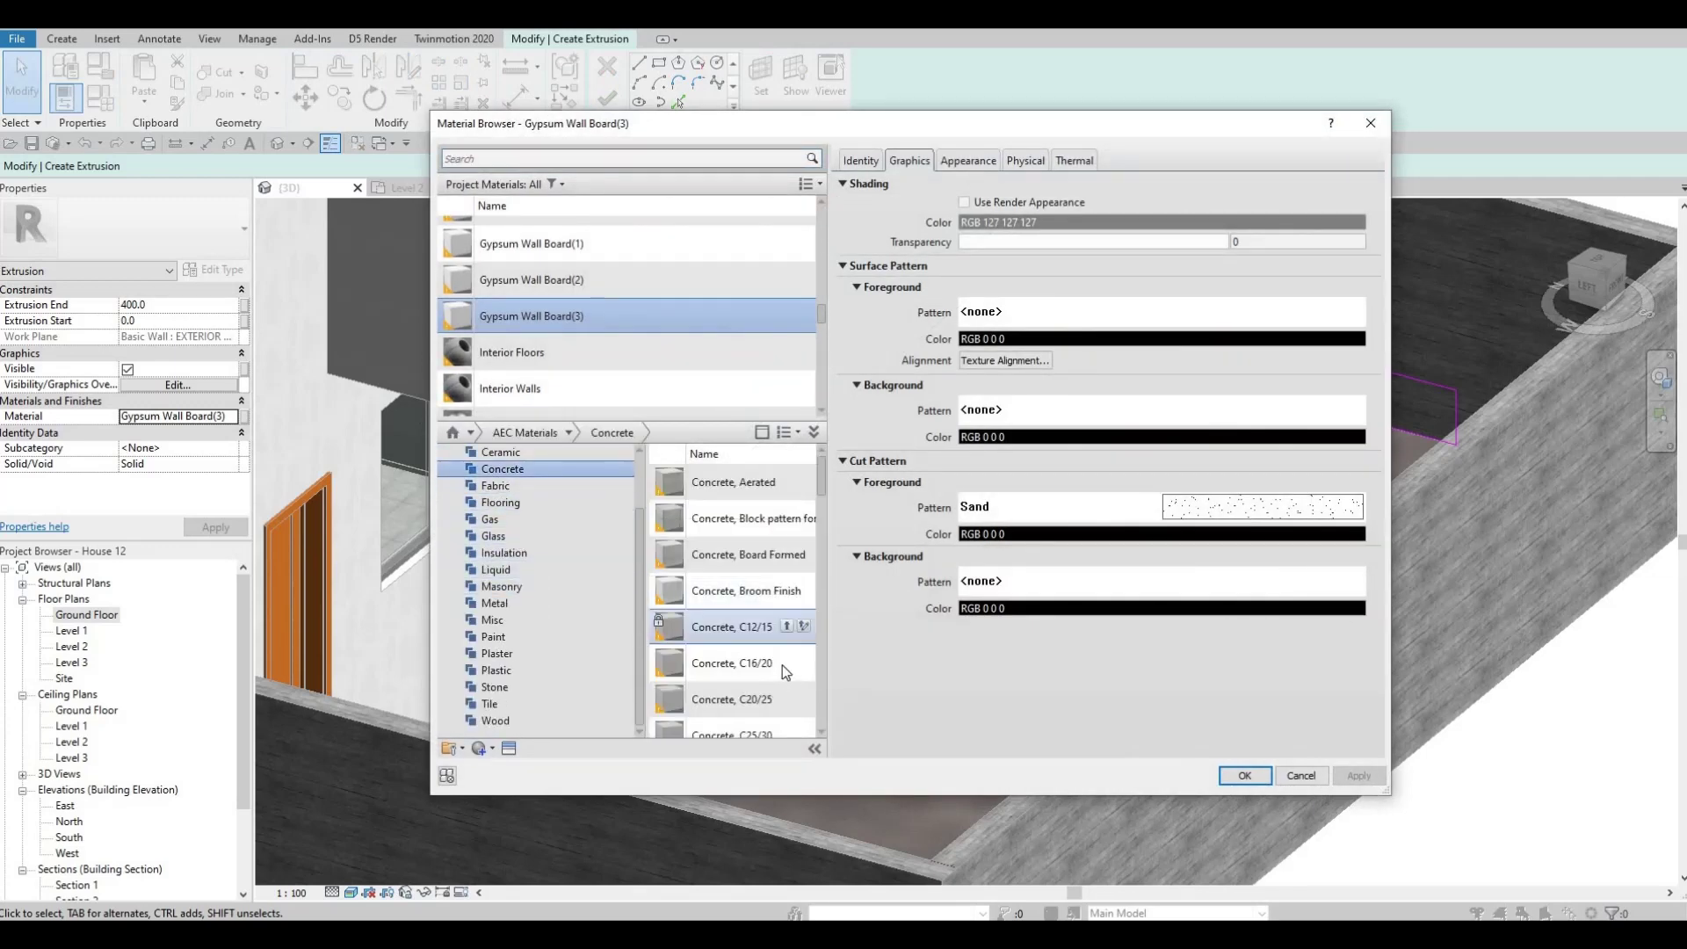
mouse_move(784, 659)
left_click(1349, 773)
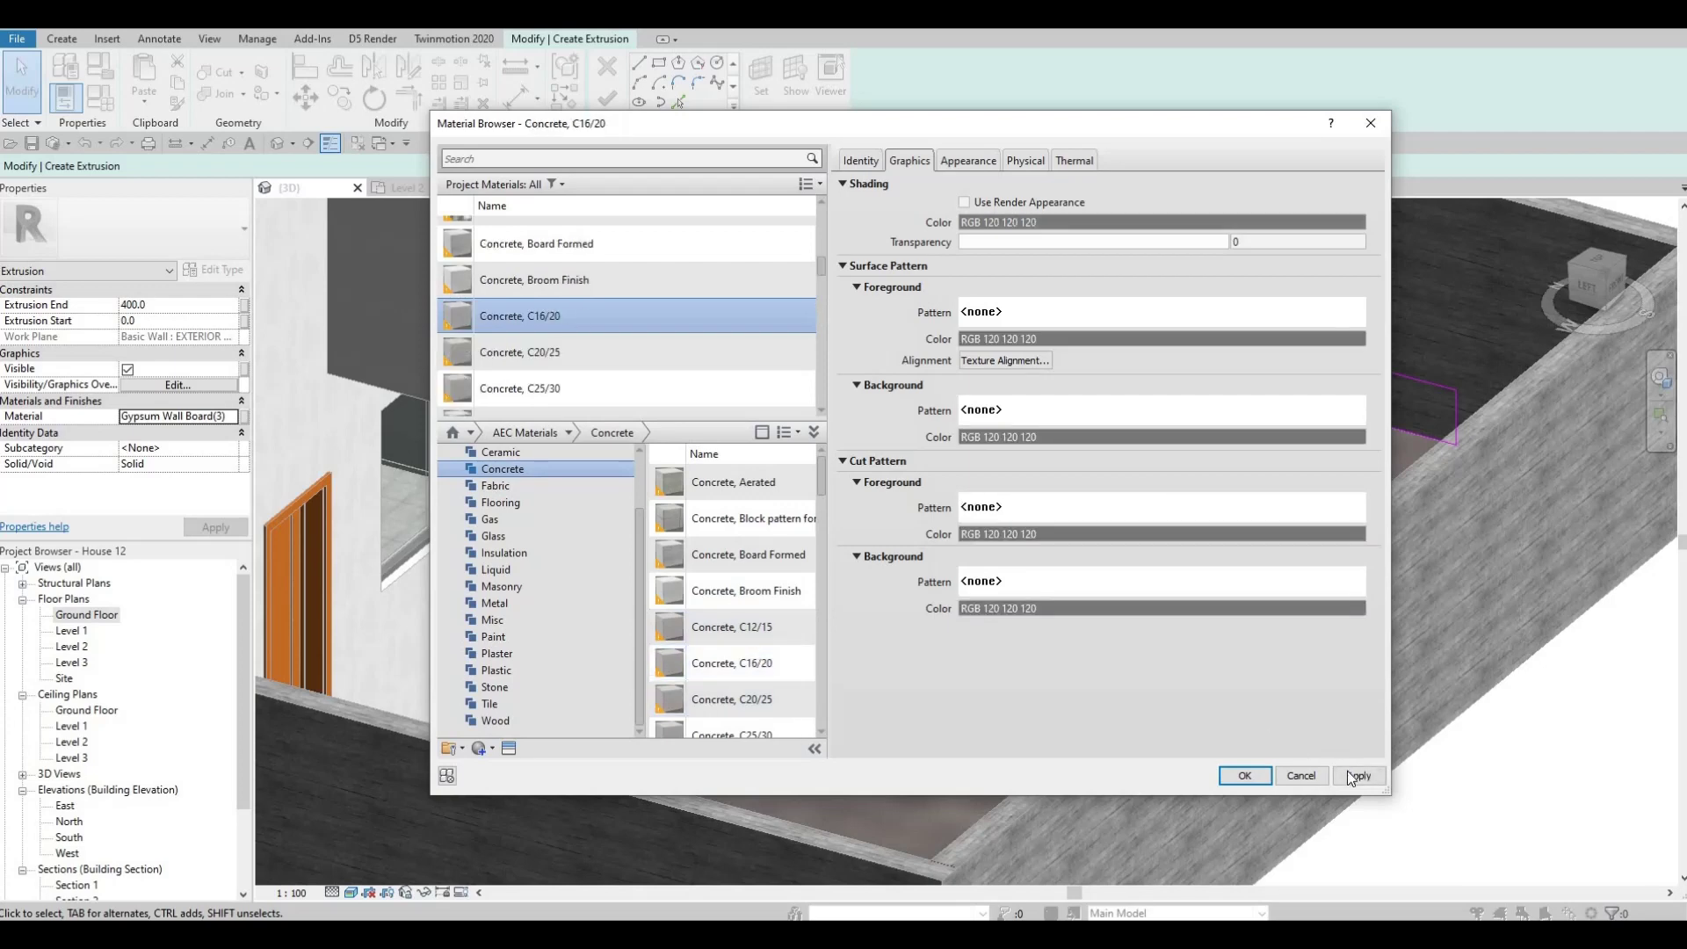
left_click(1246, 775)
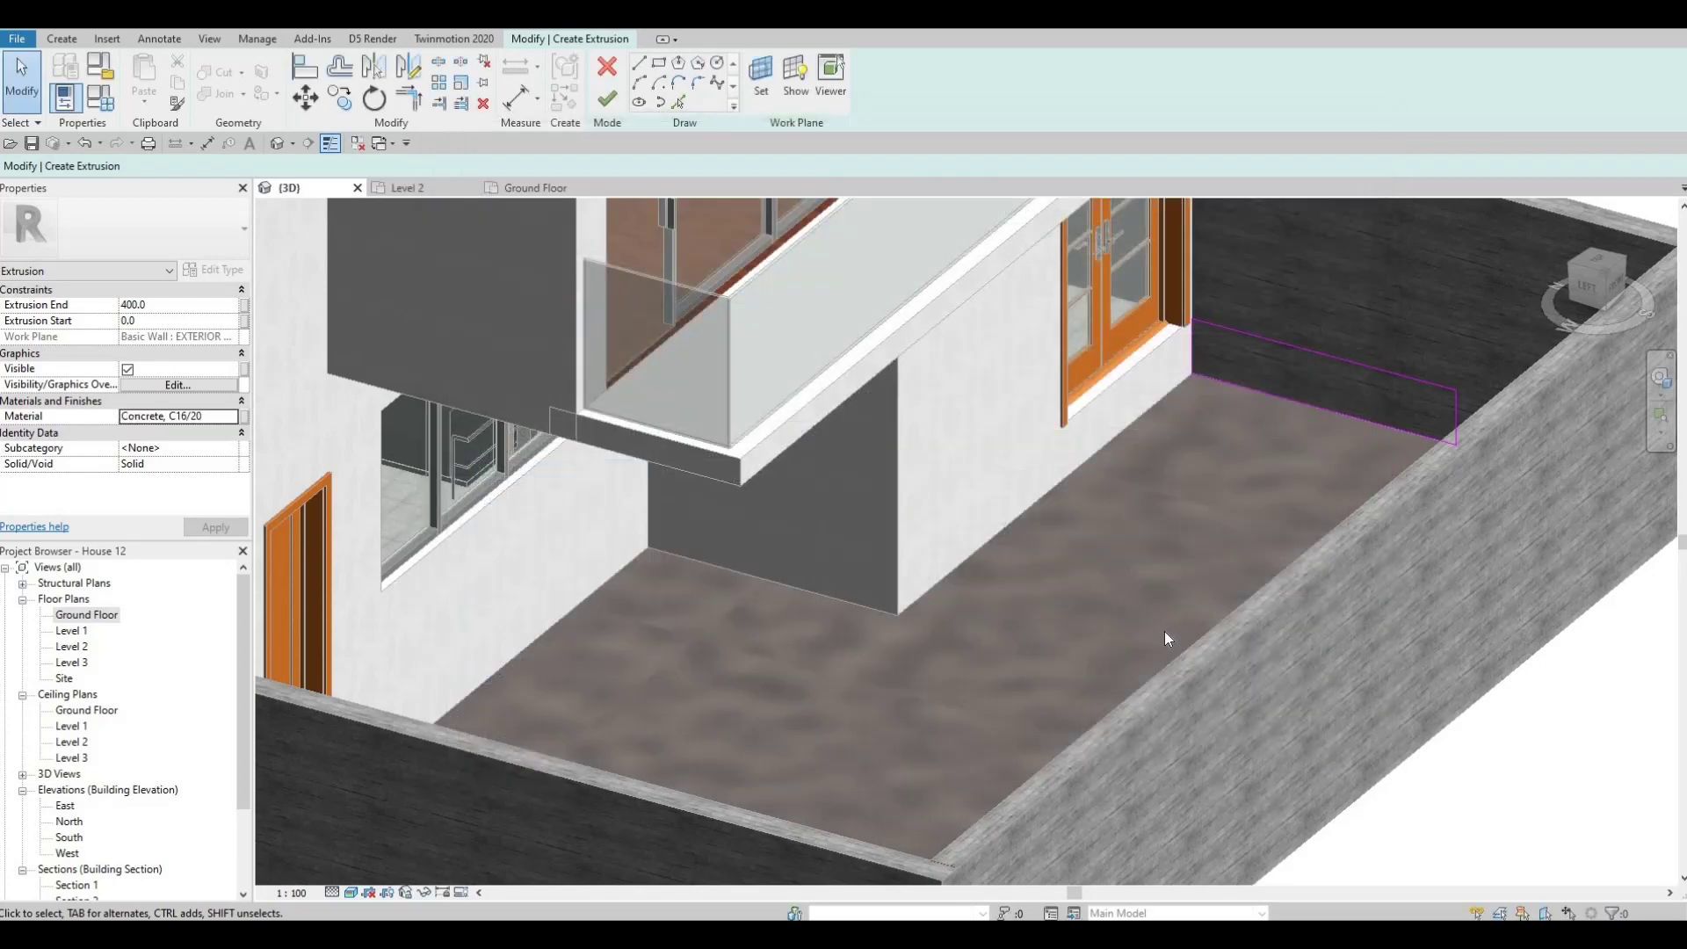
Draw a stepped line inside the rectangle from its outer vertical edge to its top edge, with treads about 680 and 400 mm long.
middle_click_drag(1242, 543, 974, 502, "shift")
scroll(881, 387, "down", 2)
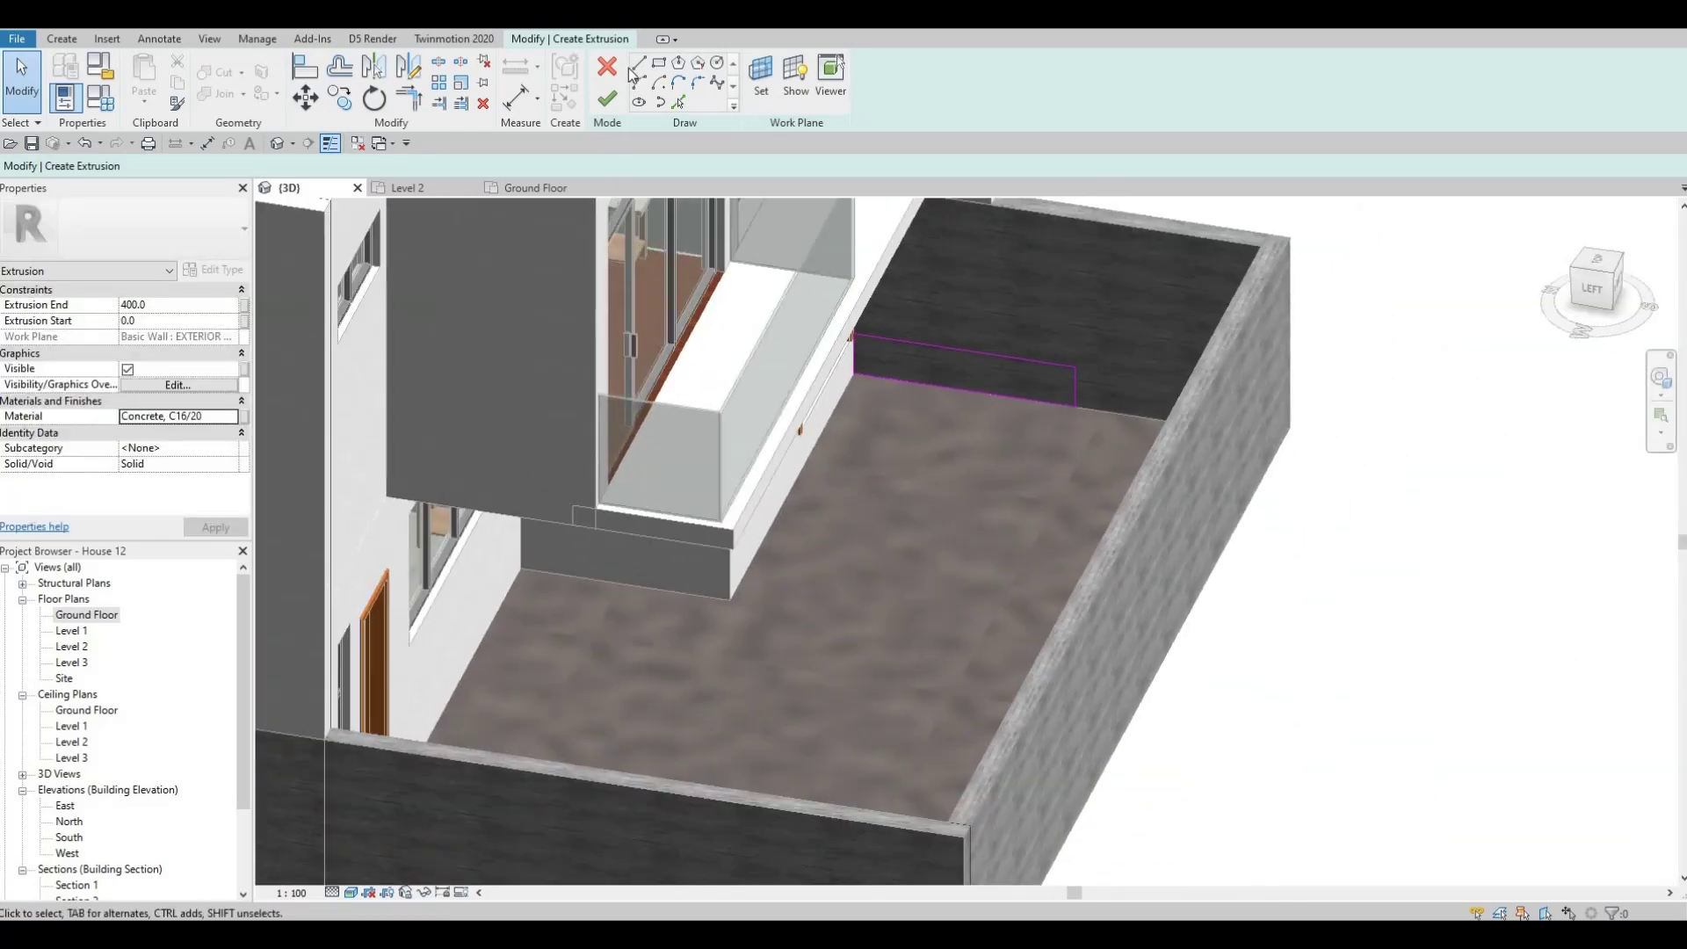
scroll(1067, 392, "up", 3)
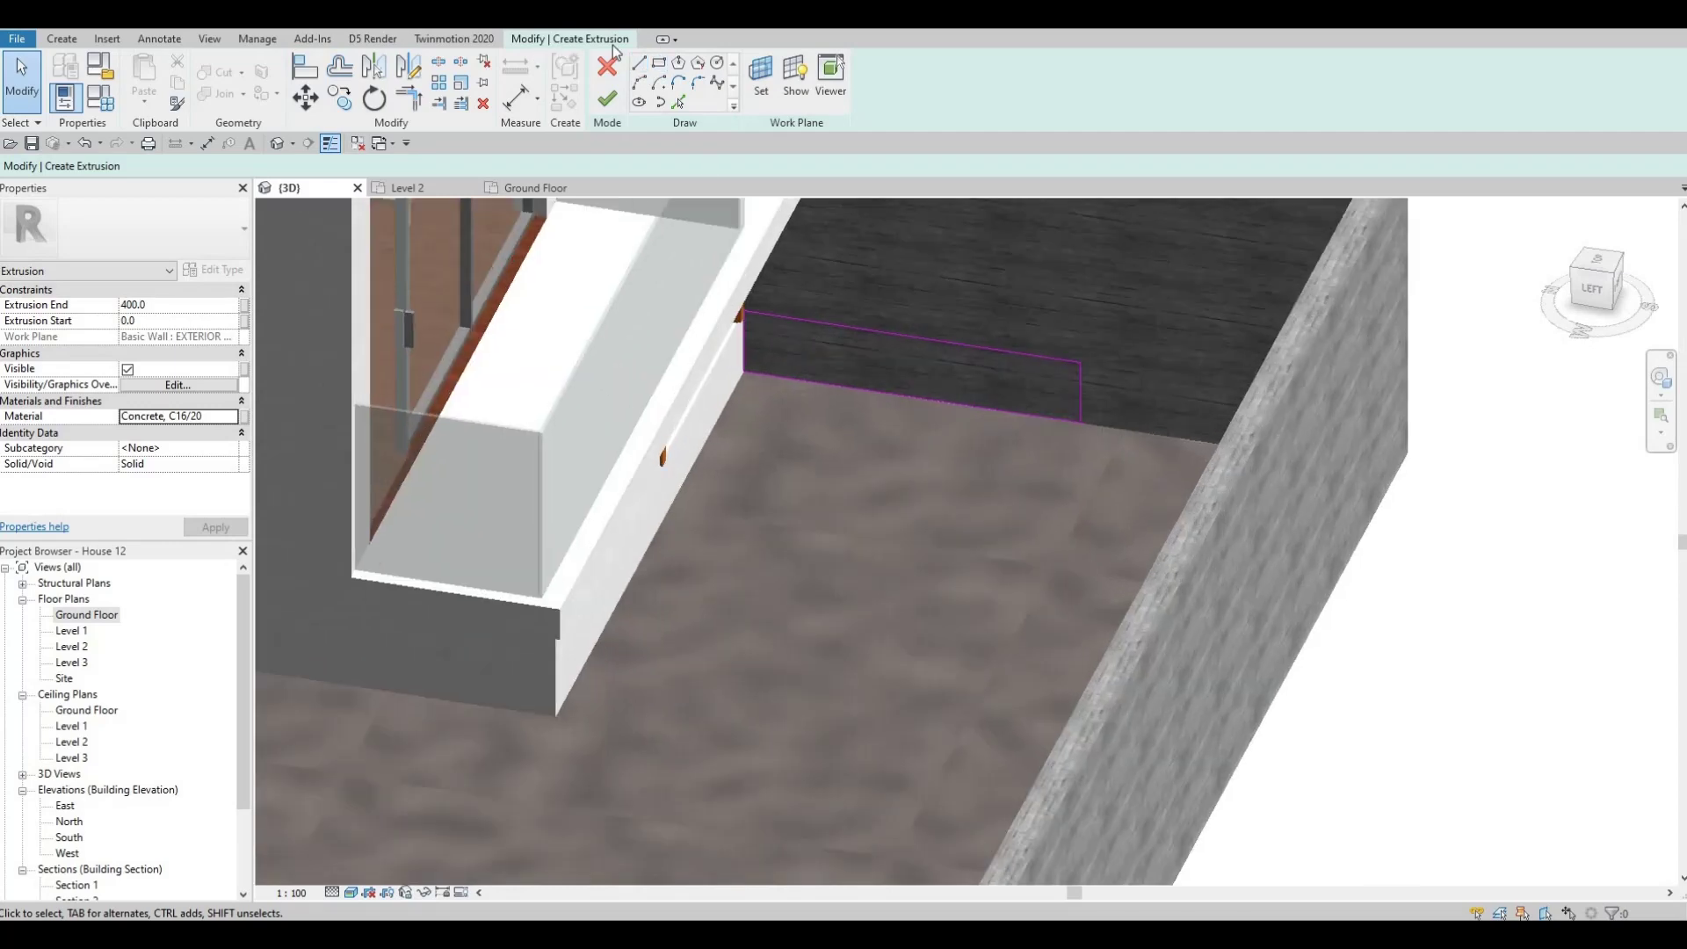
key("l")
key("i")
scroll(1099, 405, "up", 2)
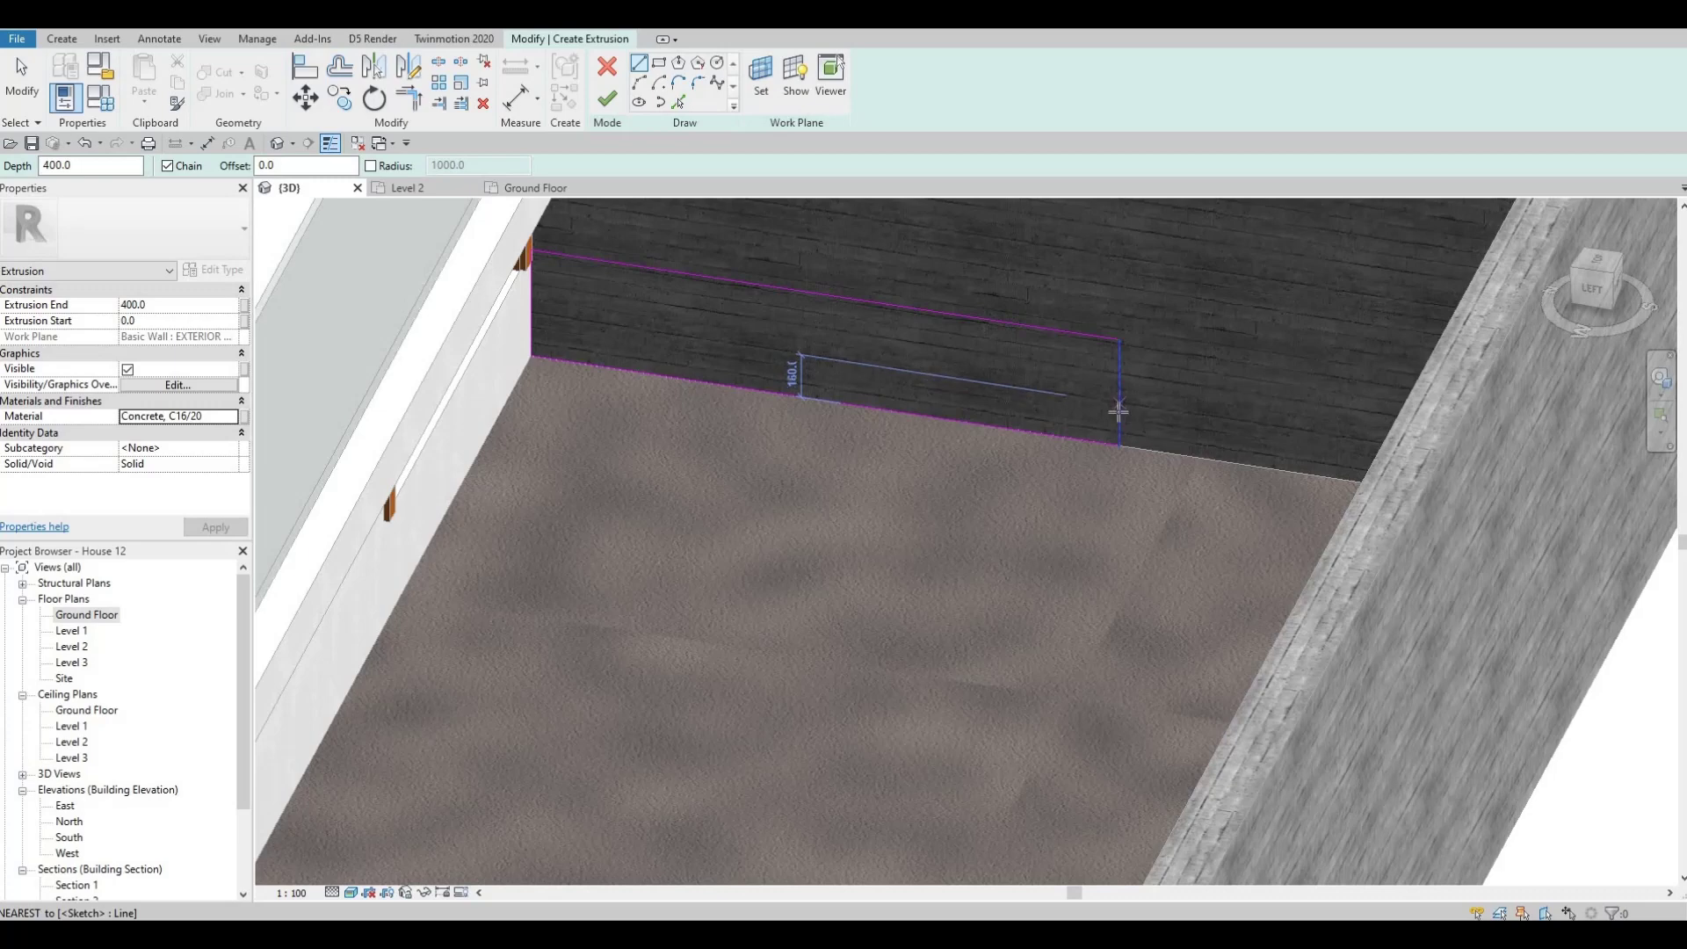
left_click(874, 376)
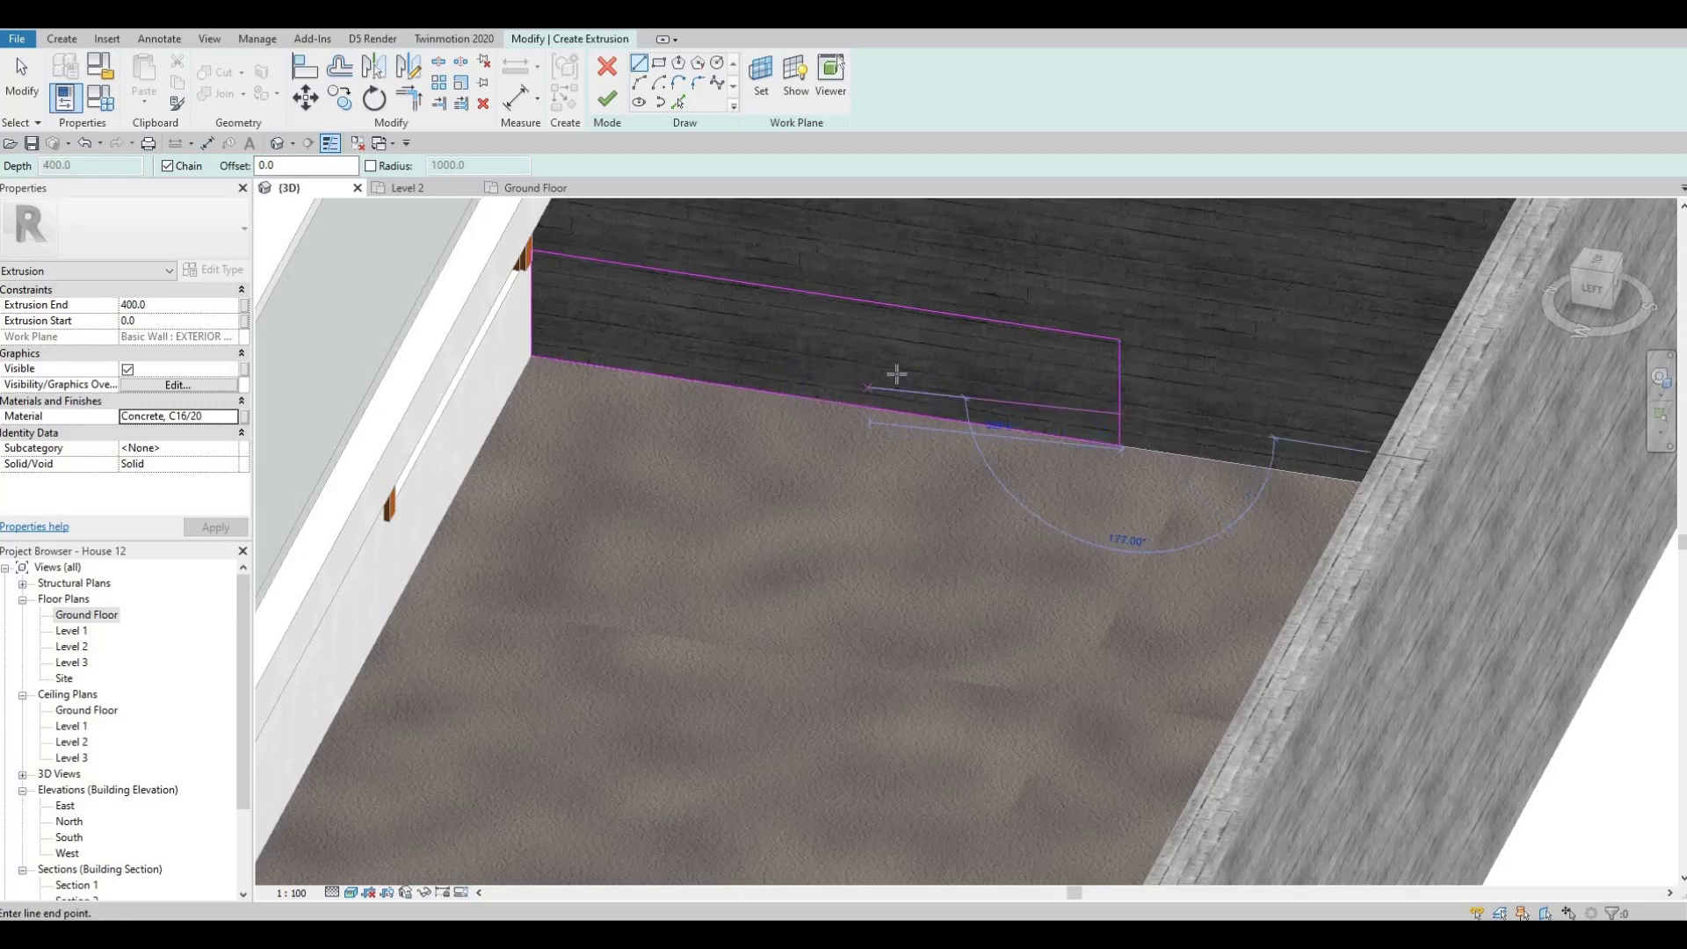
left_click(915, 378)
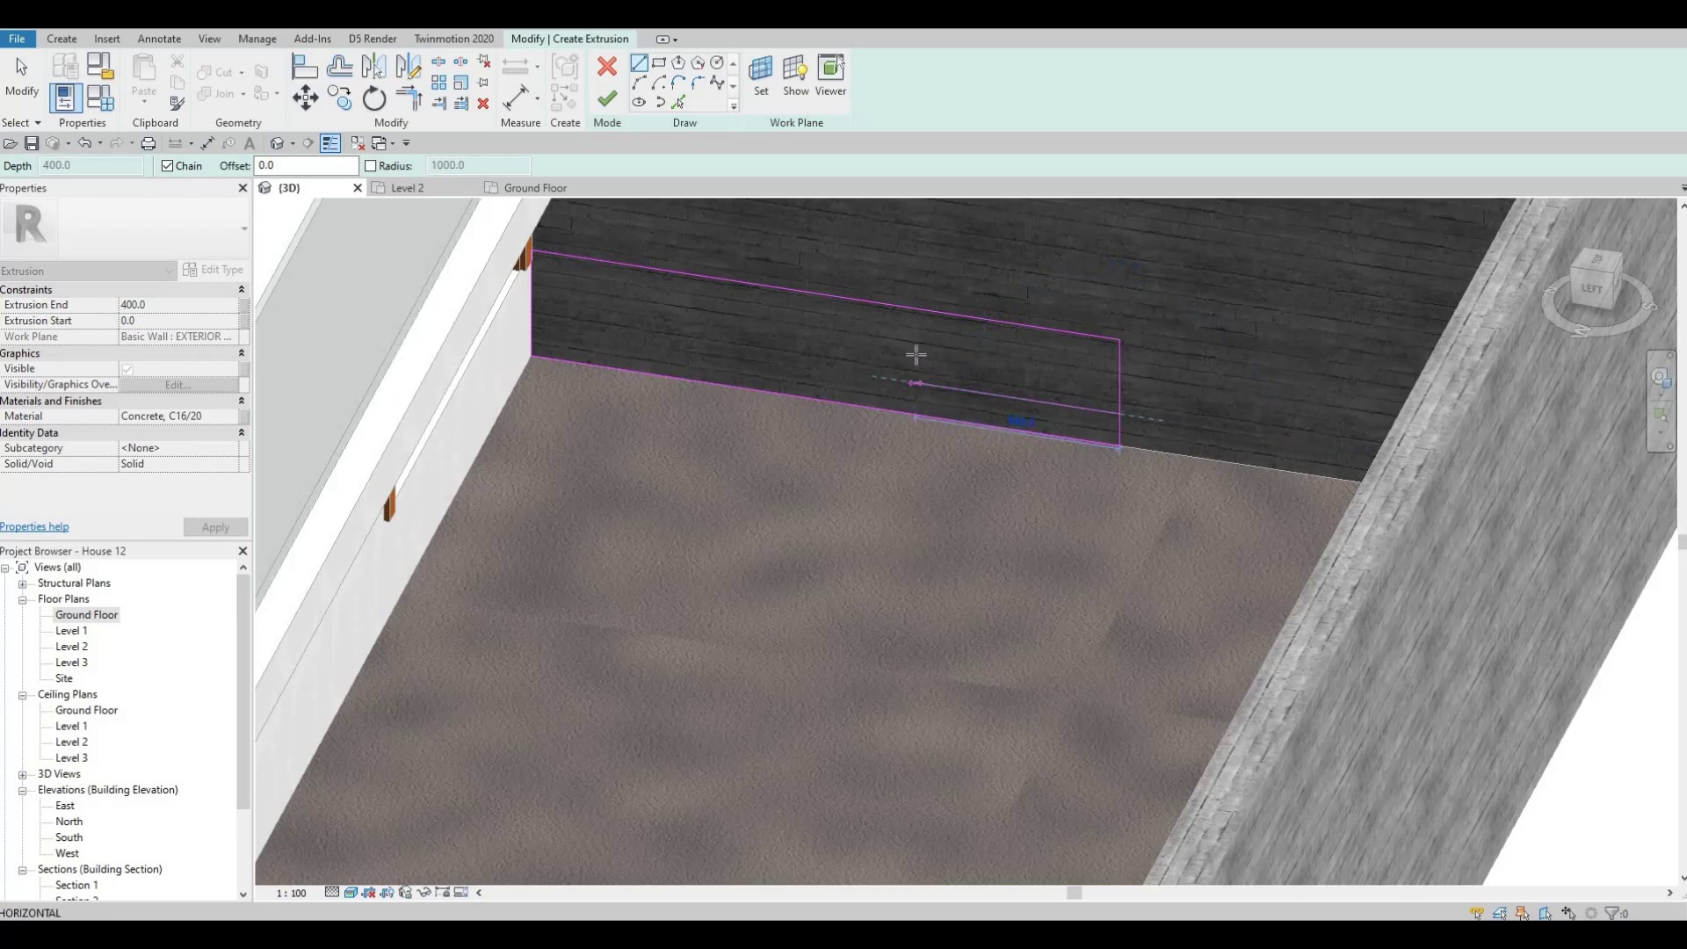
left_click(814, 337)
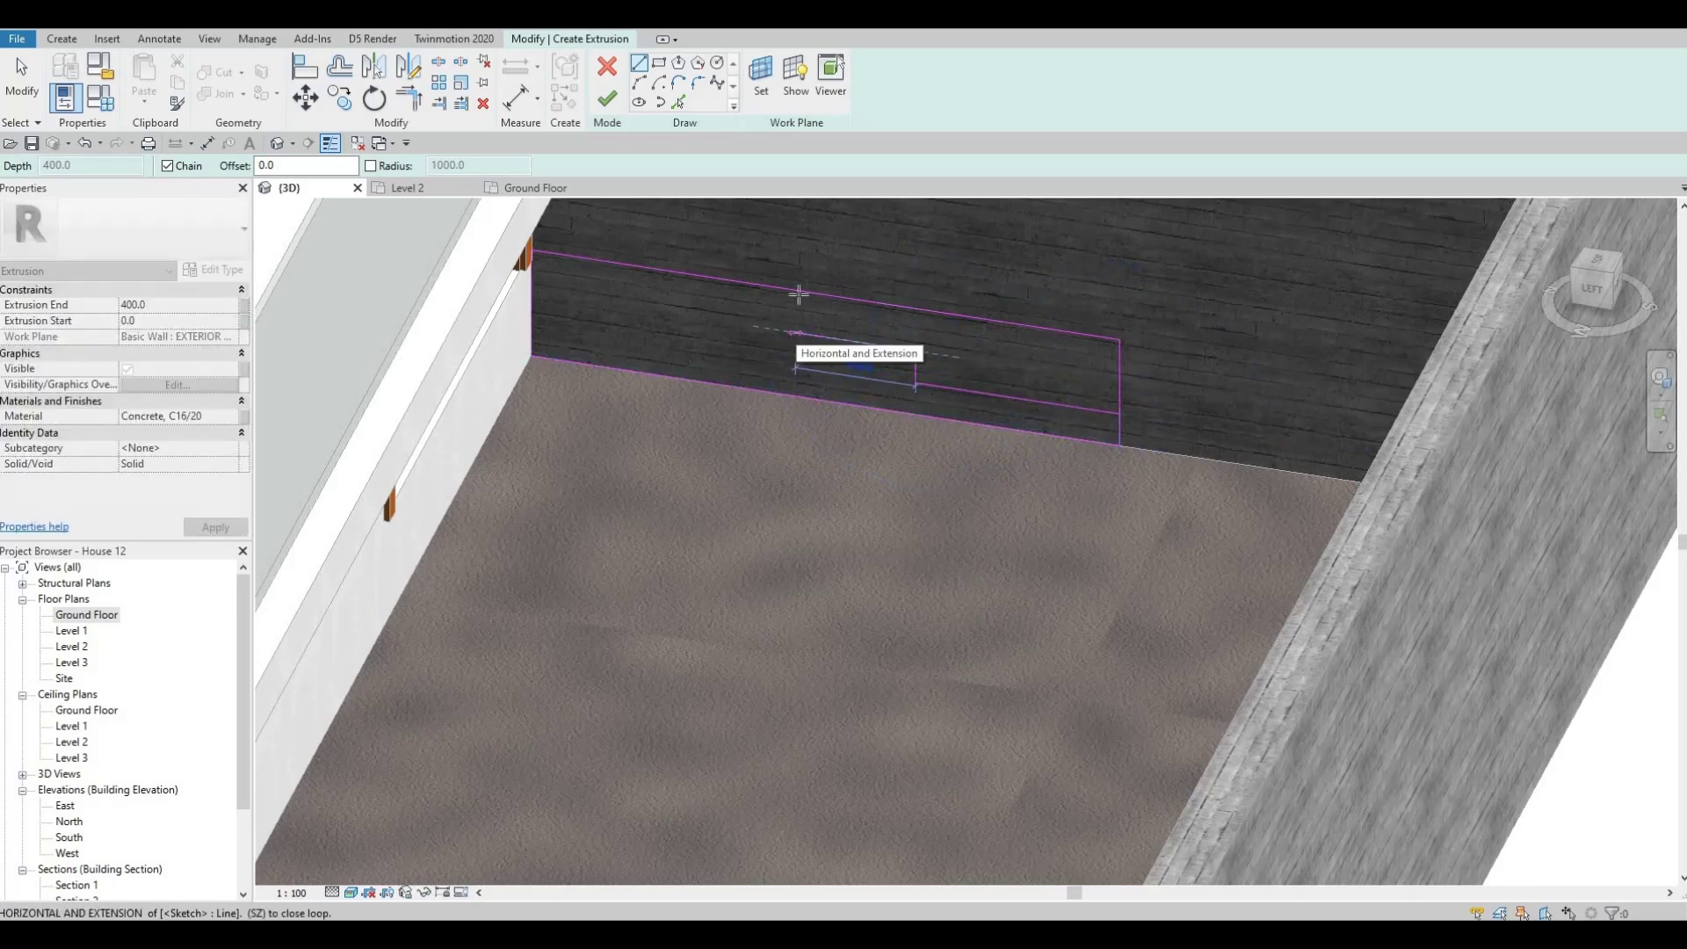
left_click(796, 294)
scroll(793, 288, "up", 3)
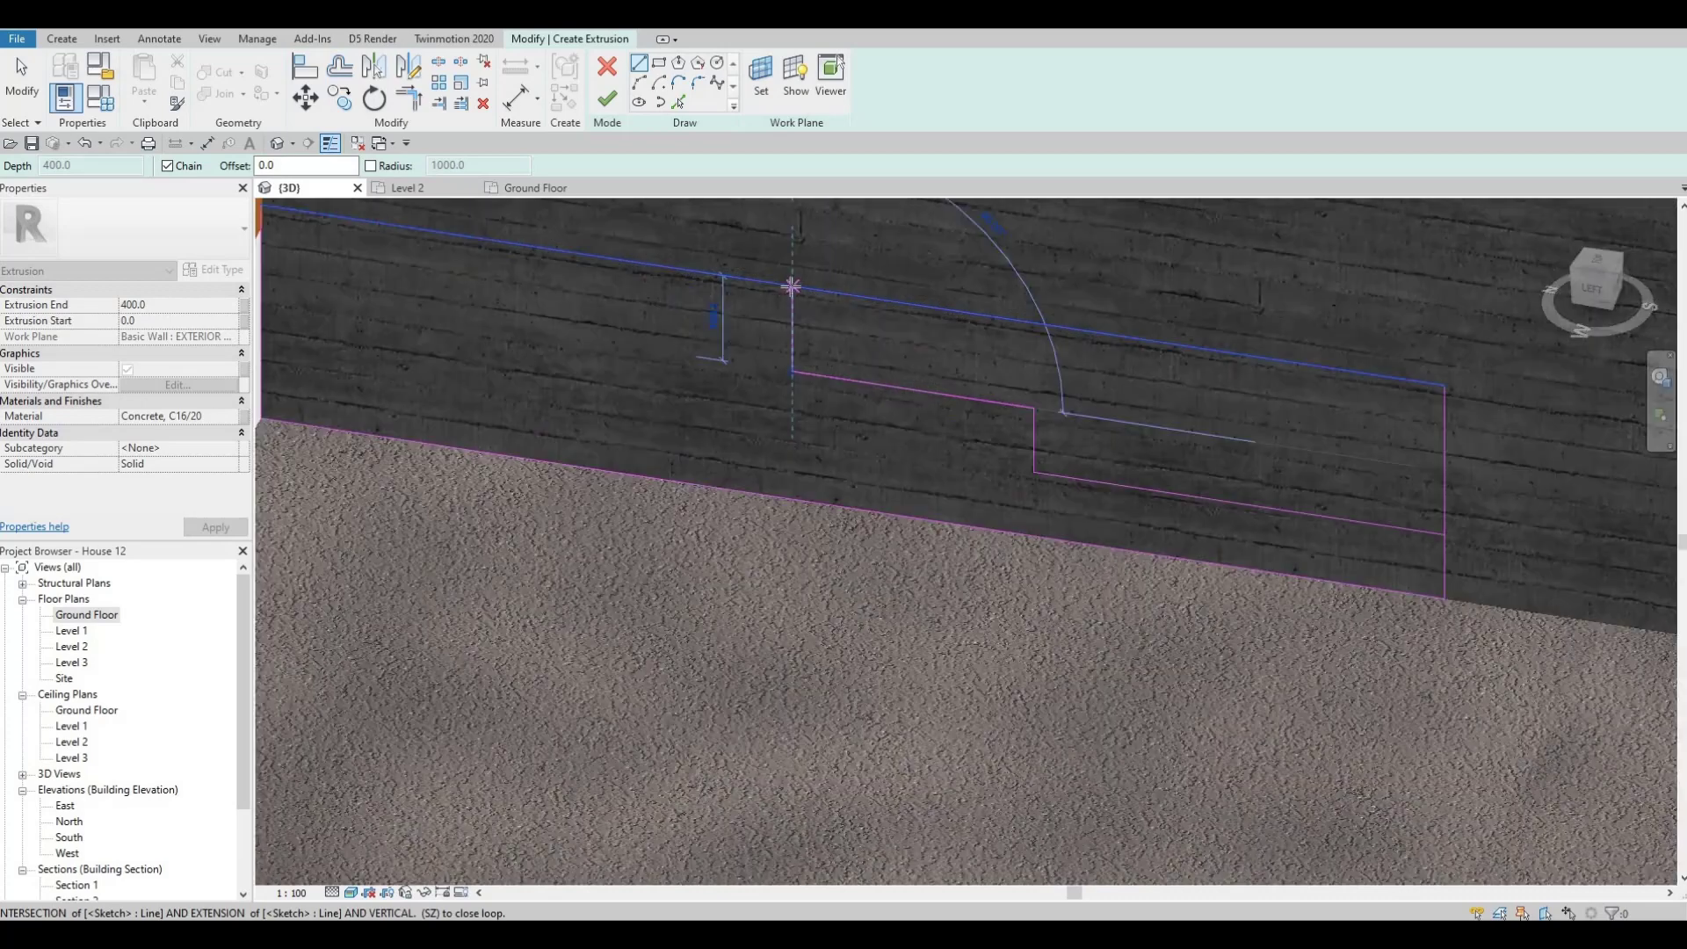
key("Escape")
key("Escape")
Set the distance between the upper tread line and the rectangle's top edge to 130 mm.
scroll(842, 303, "up", 2)
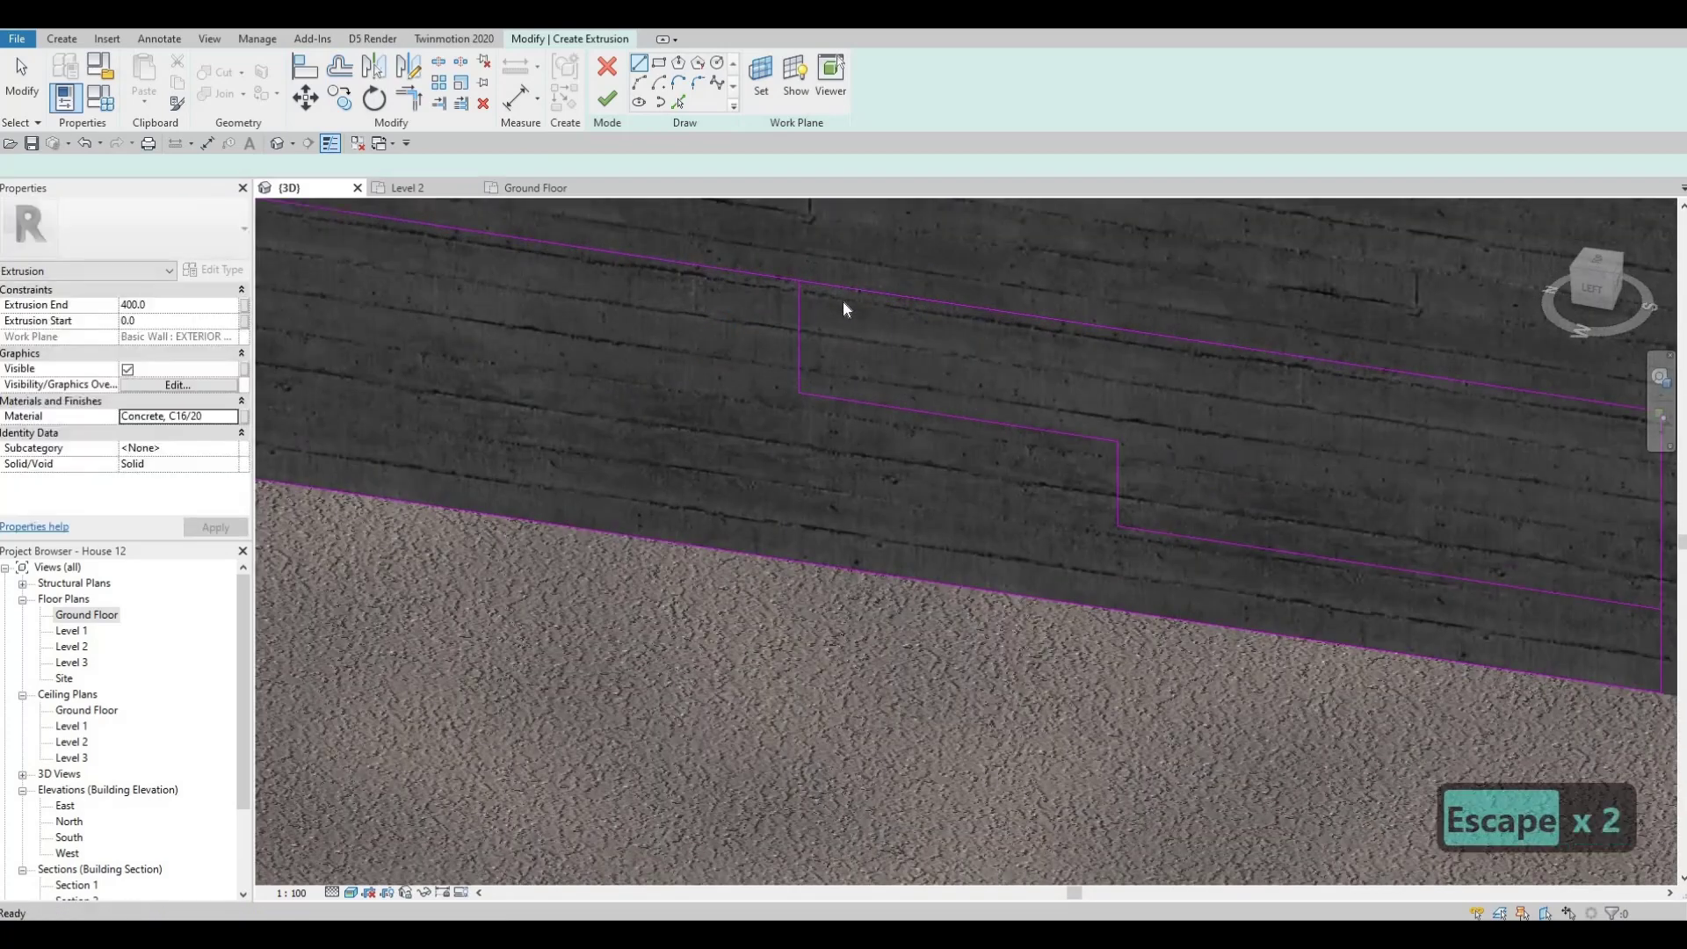
left_click(798, 307)
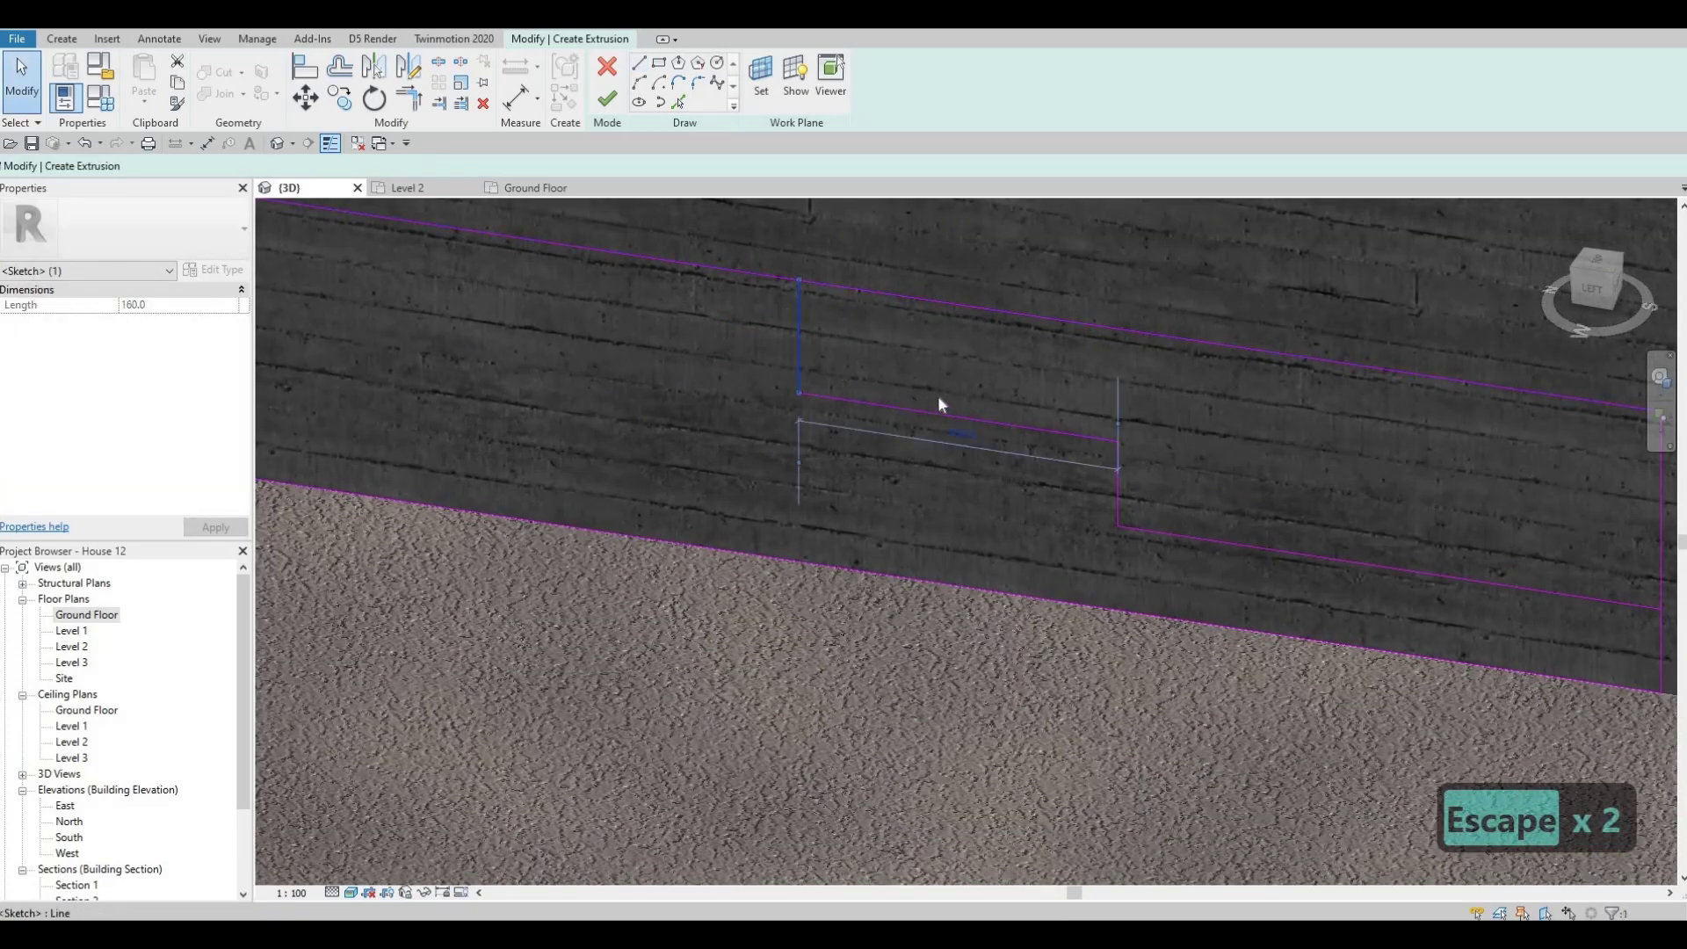
key("Escape")
left_click(1081, 433)
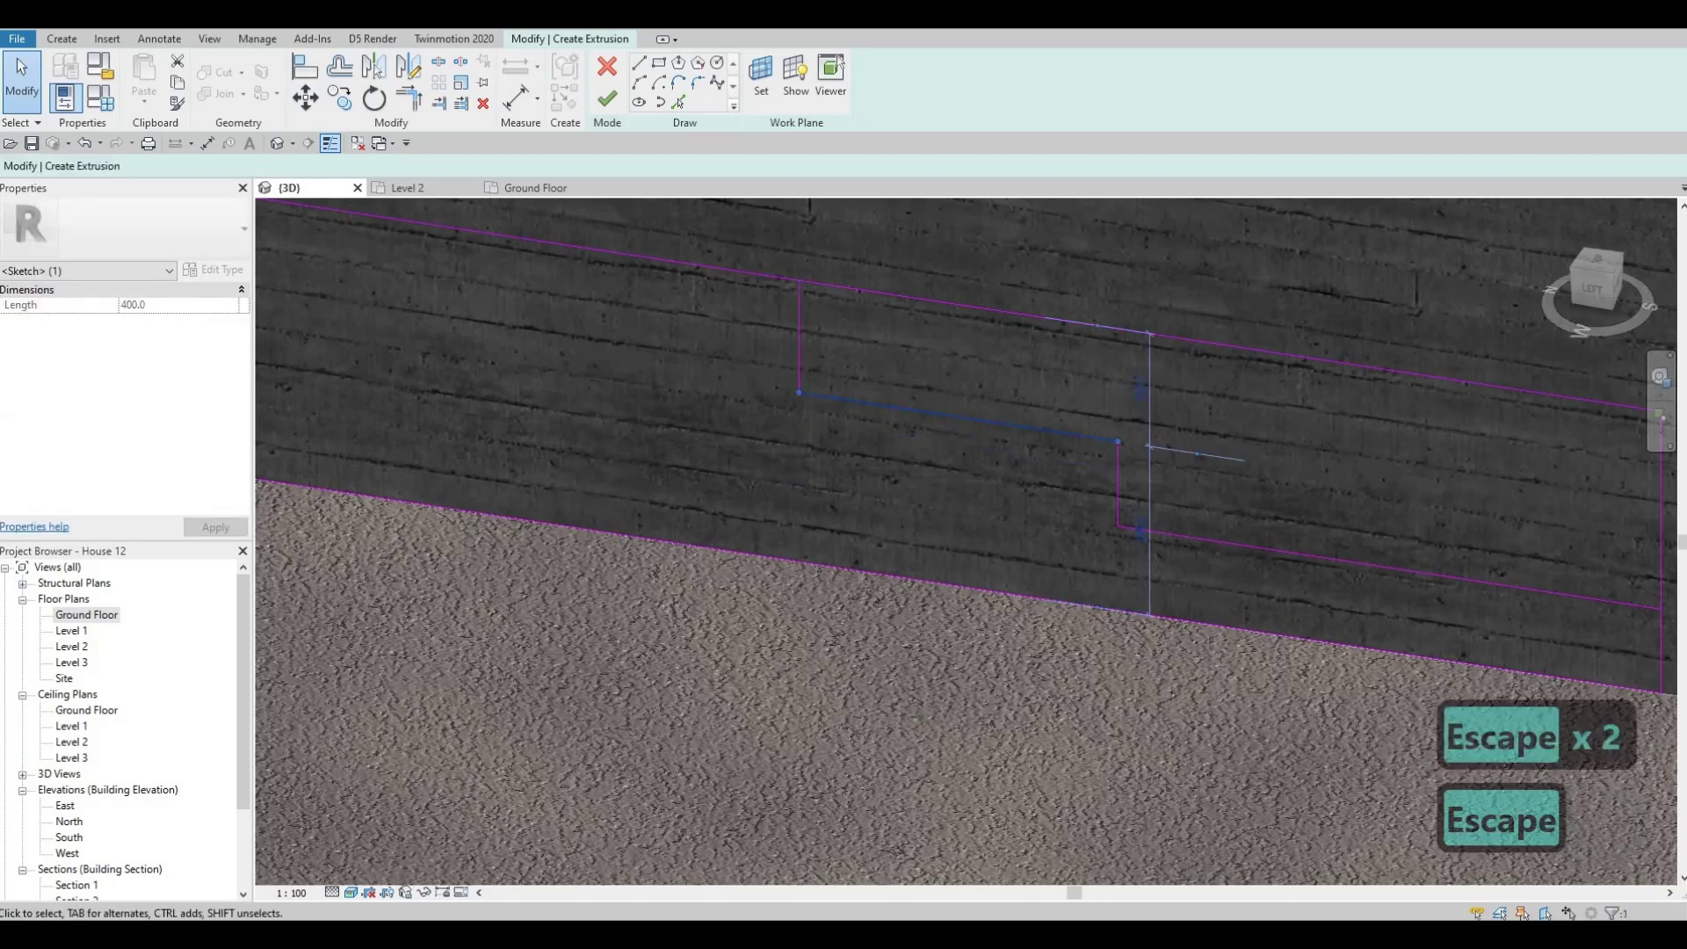
left_click(1141, 388)
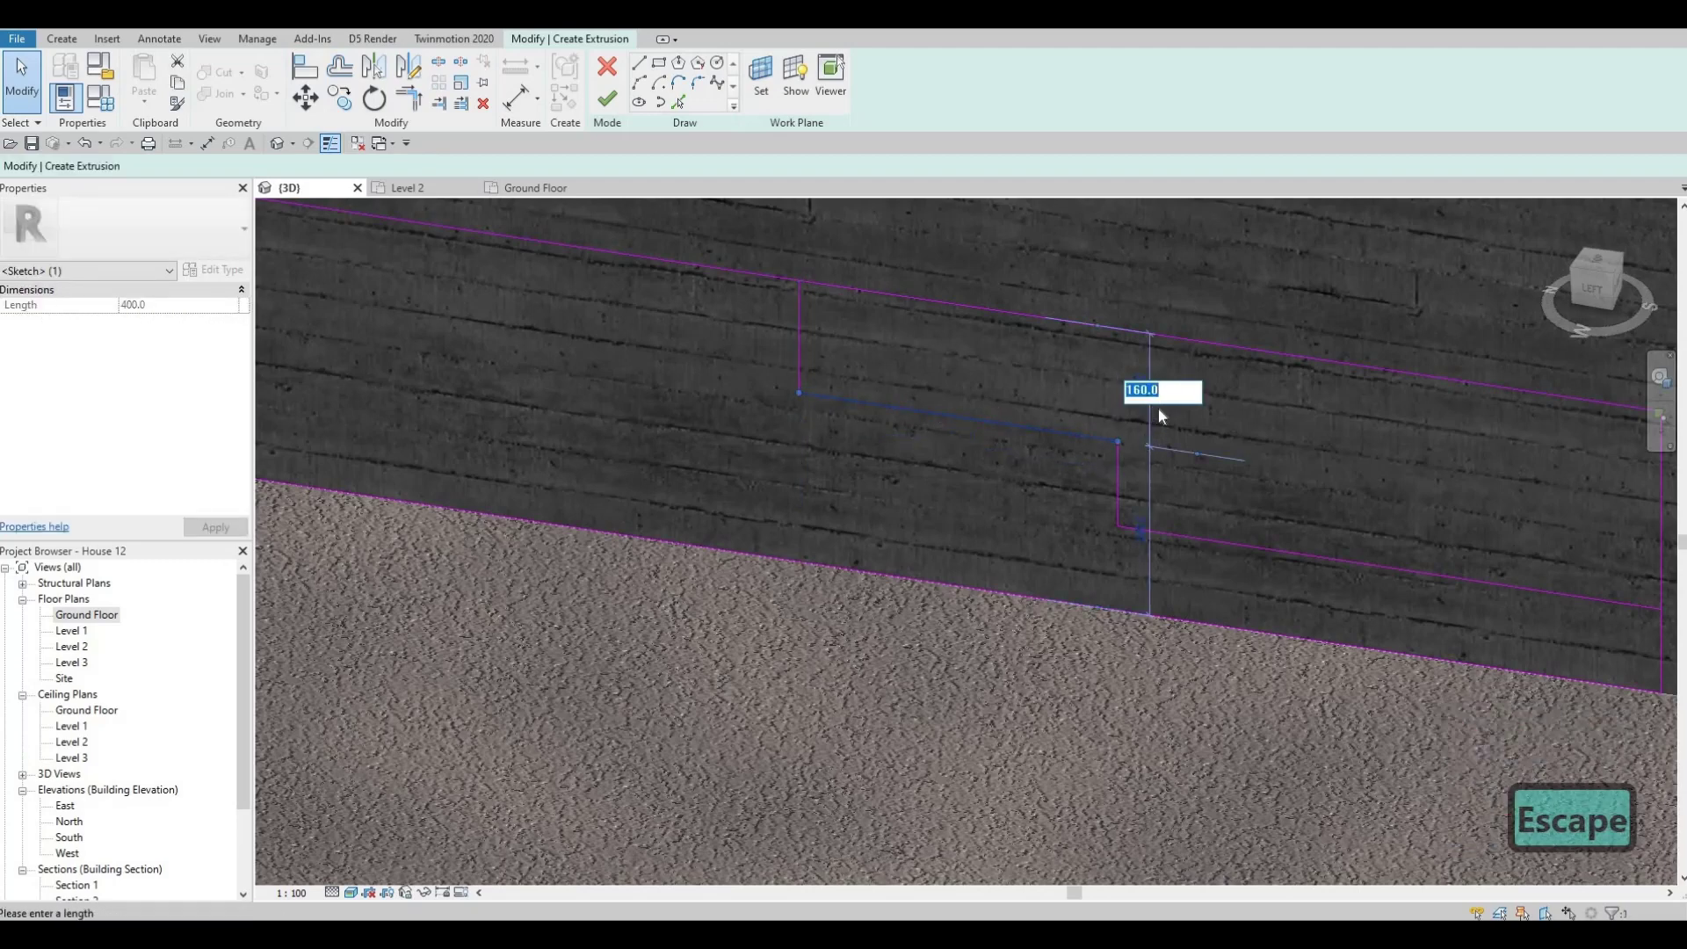
left_click(1140, 392)
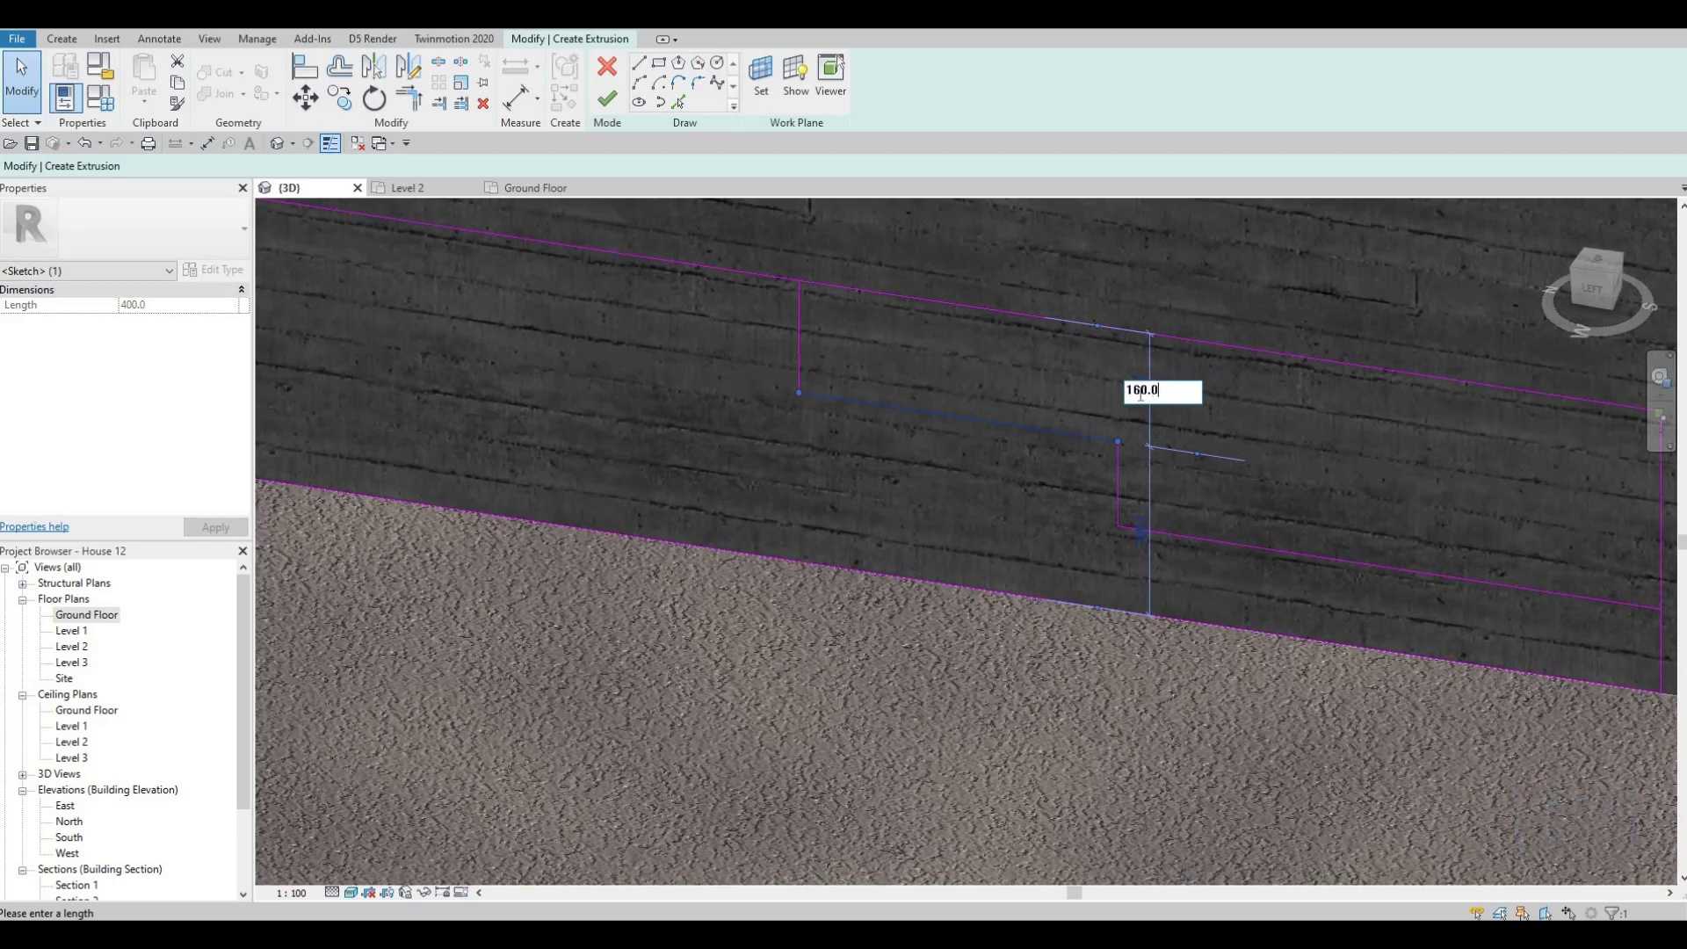
type("30")
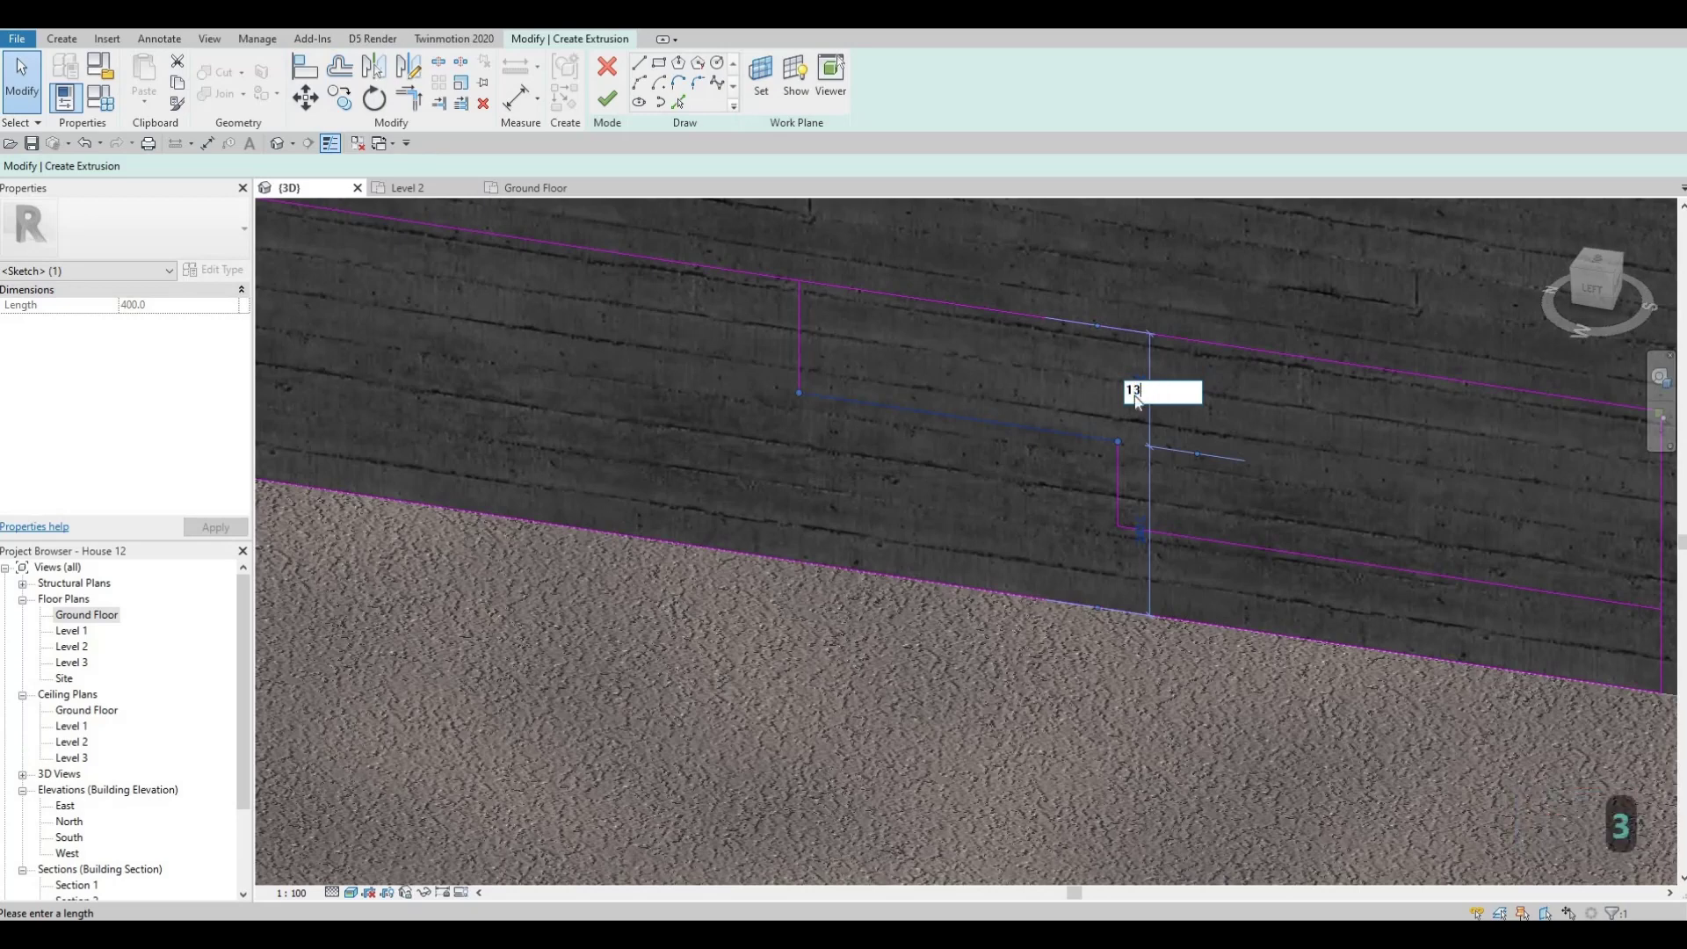
key("Return")
key("Escape")
Set the vertical distance between the lower and upper tread lines to 130 mm.
left_click(1230, 542)
middle_click_drag(1151, 505, 635, 427)
scroll(635, 425, "down", 1)
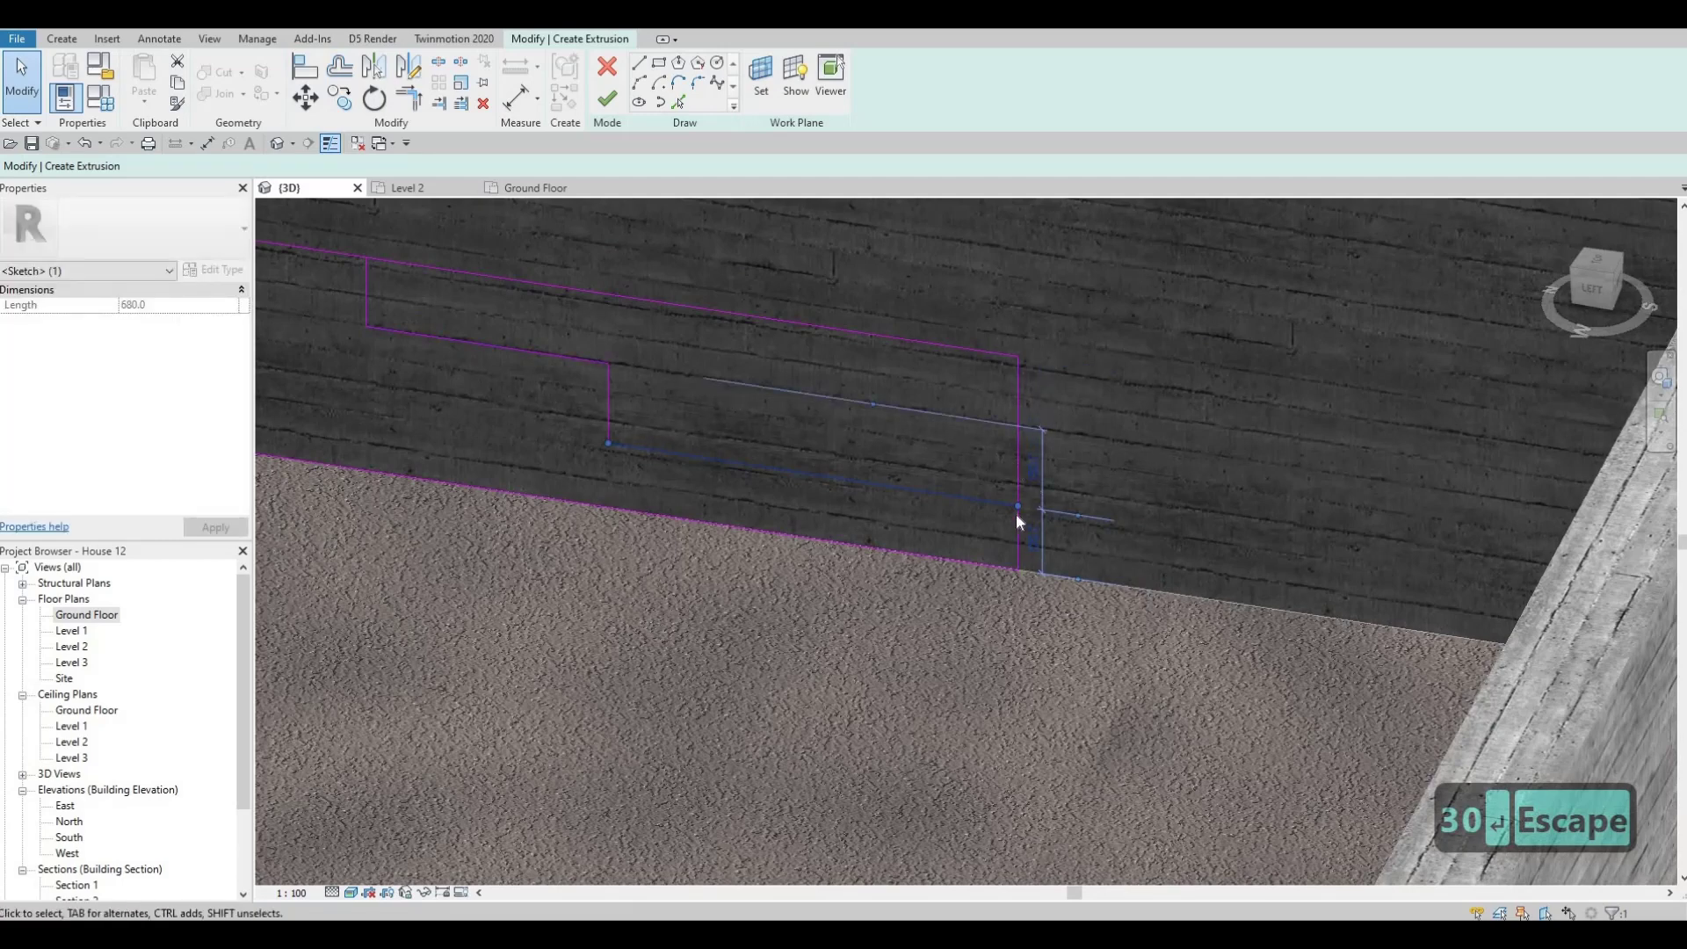
left_click(1033, 470)
type("130")
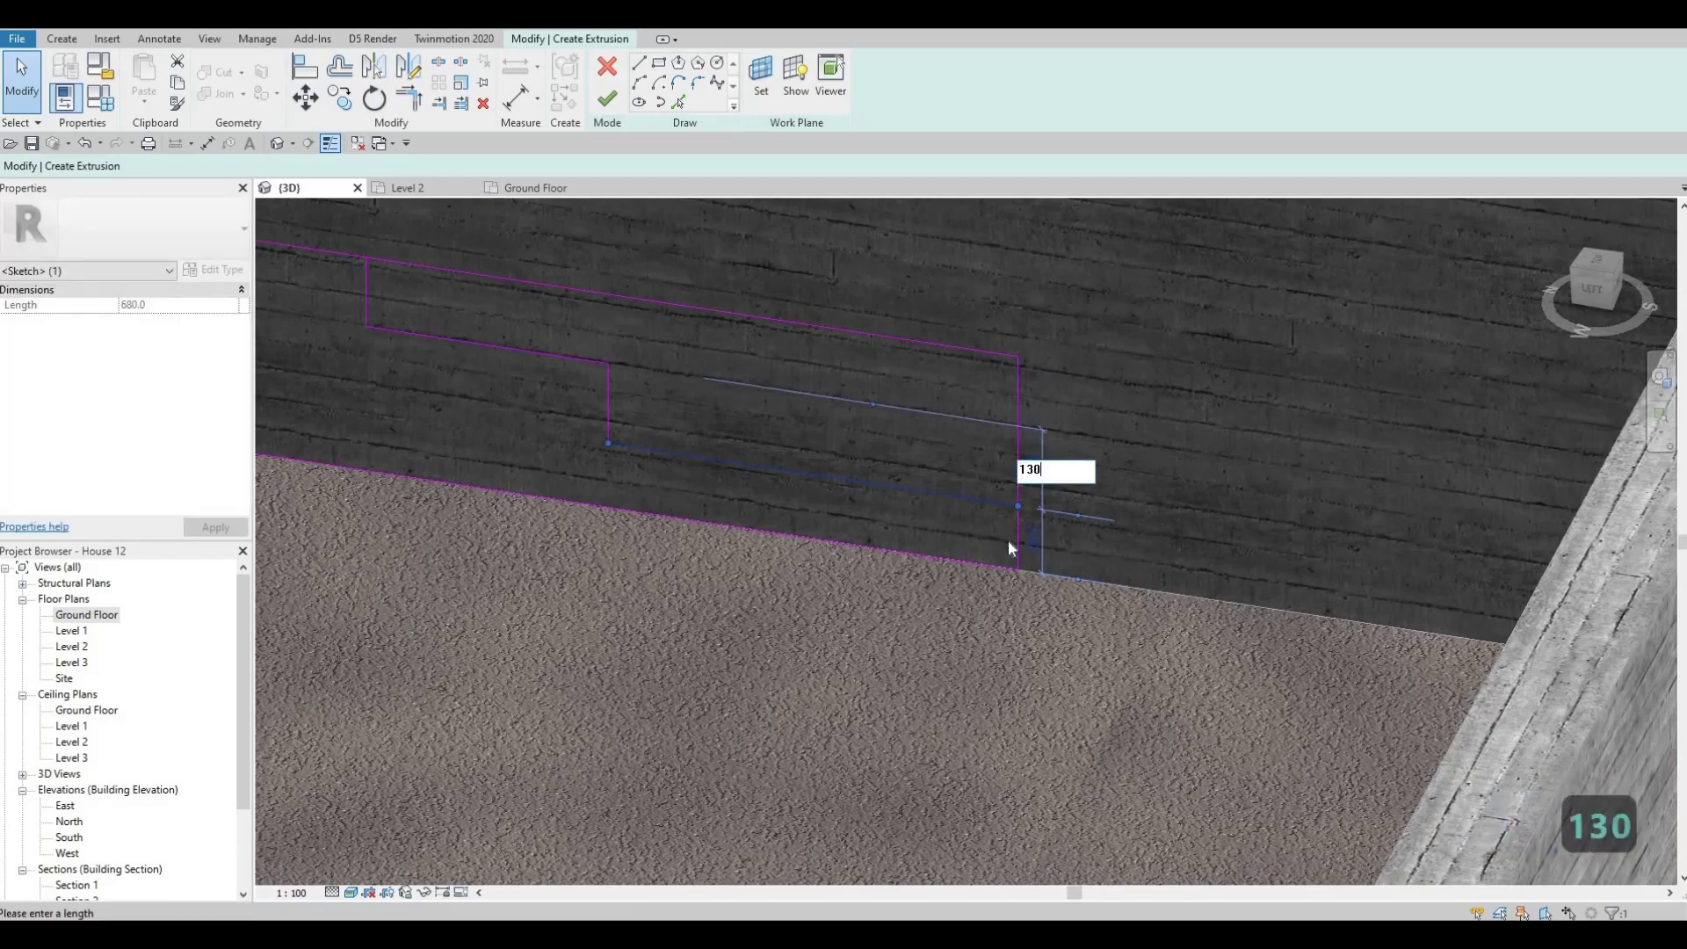
key("Return")
key("Escape")
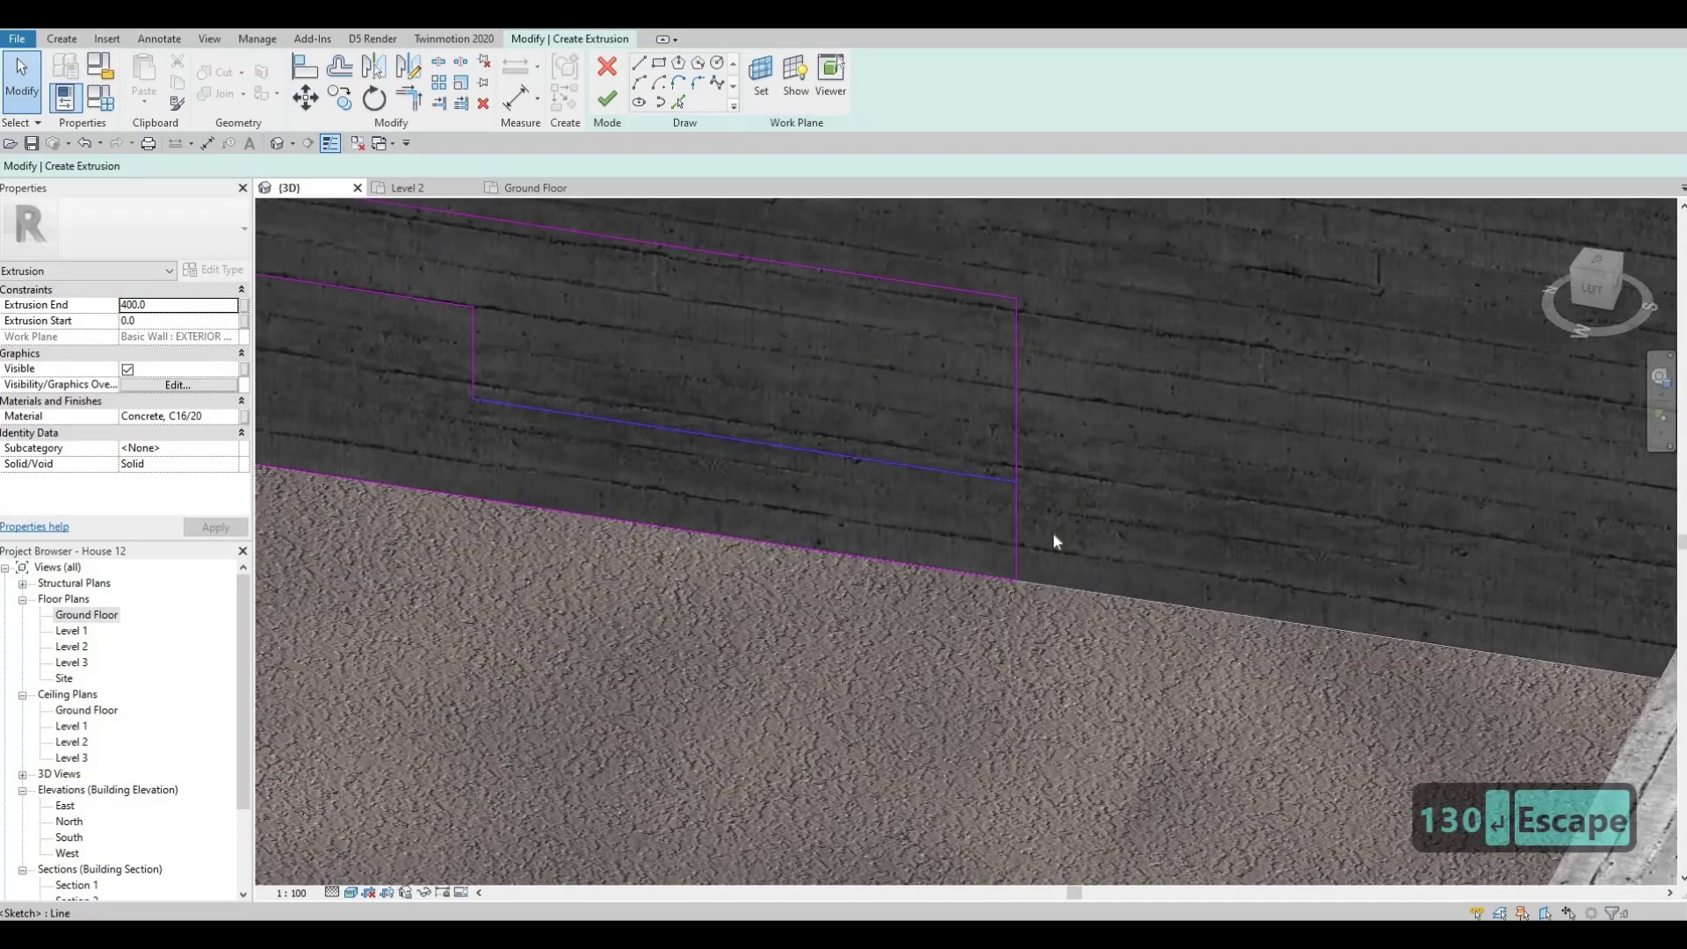
Check the vertical spacing of the lower tread line and the profile's top edge.
left_click(1035, 546)
scroll(1031, 550, "up", 2)
scroll(1030, 549, "down", 5)
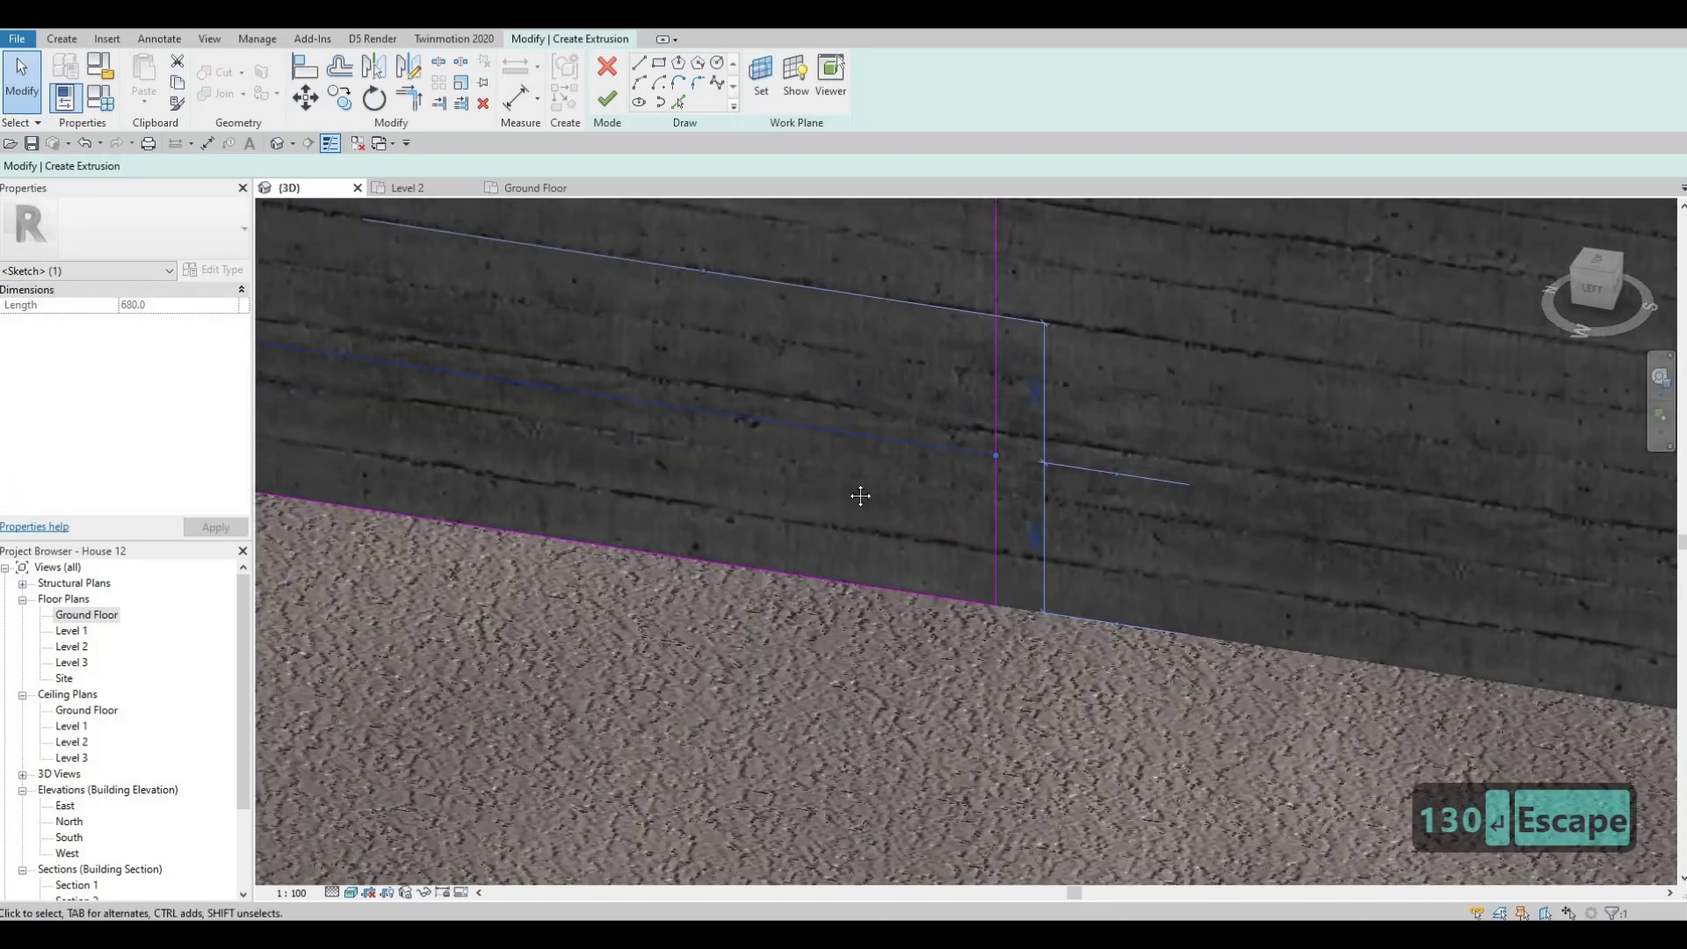
key("Escape")
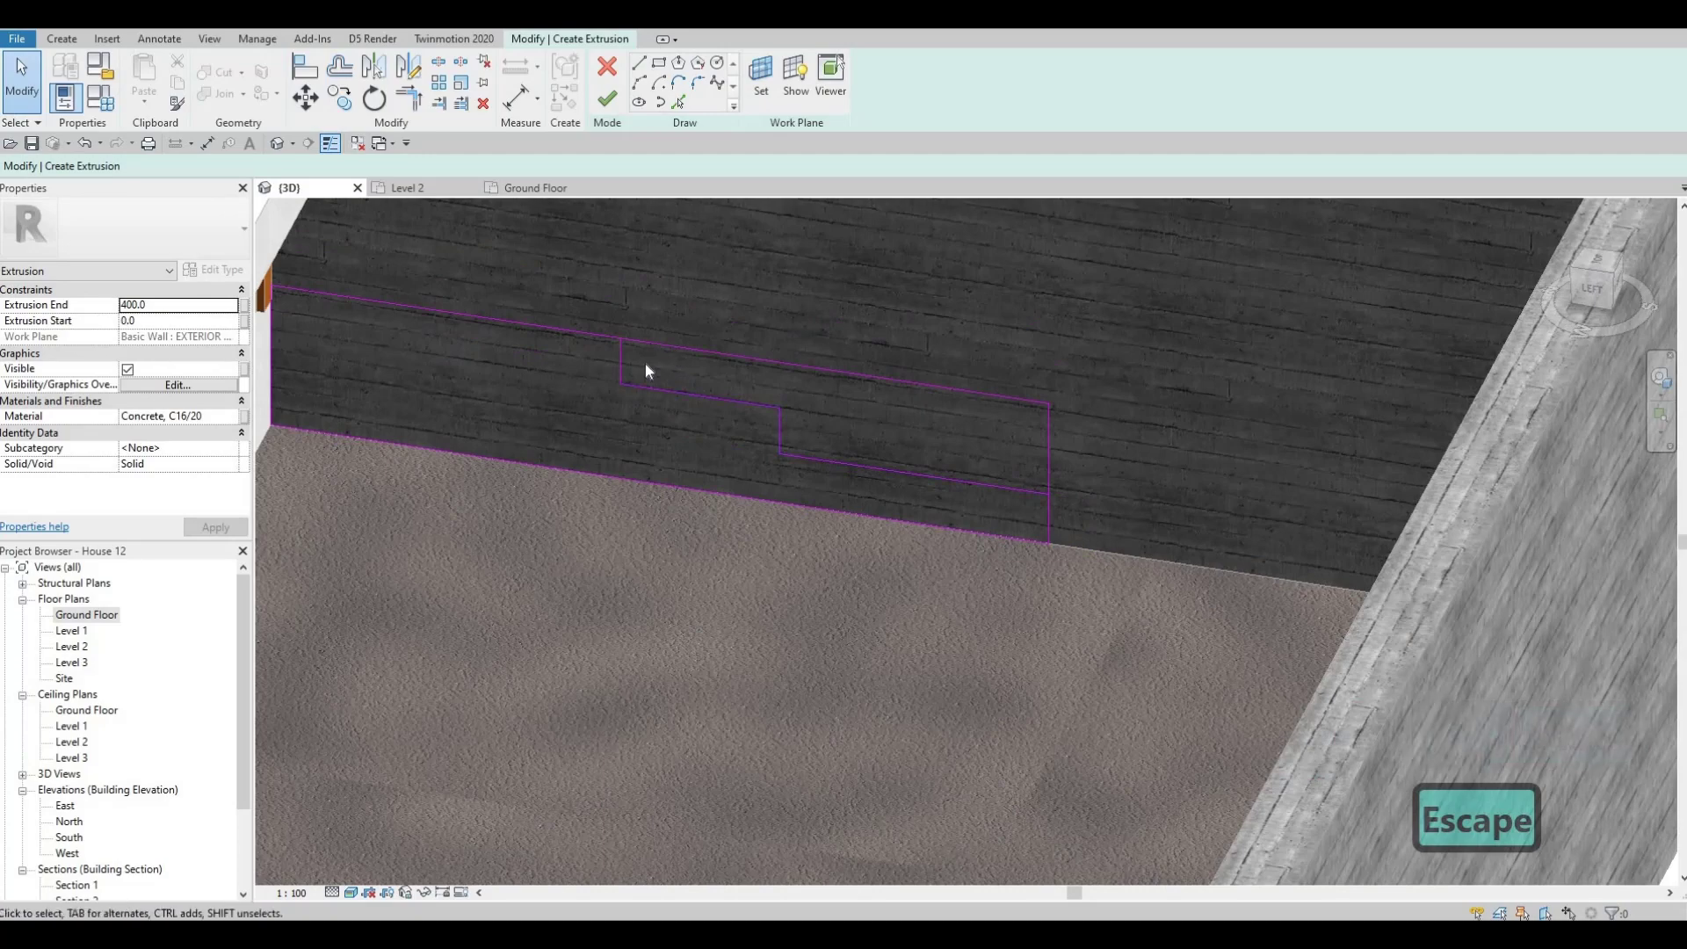
left_click(658, 344)
scroll(1020, 436, "up", 4)
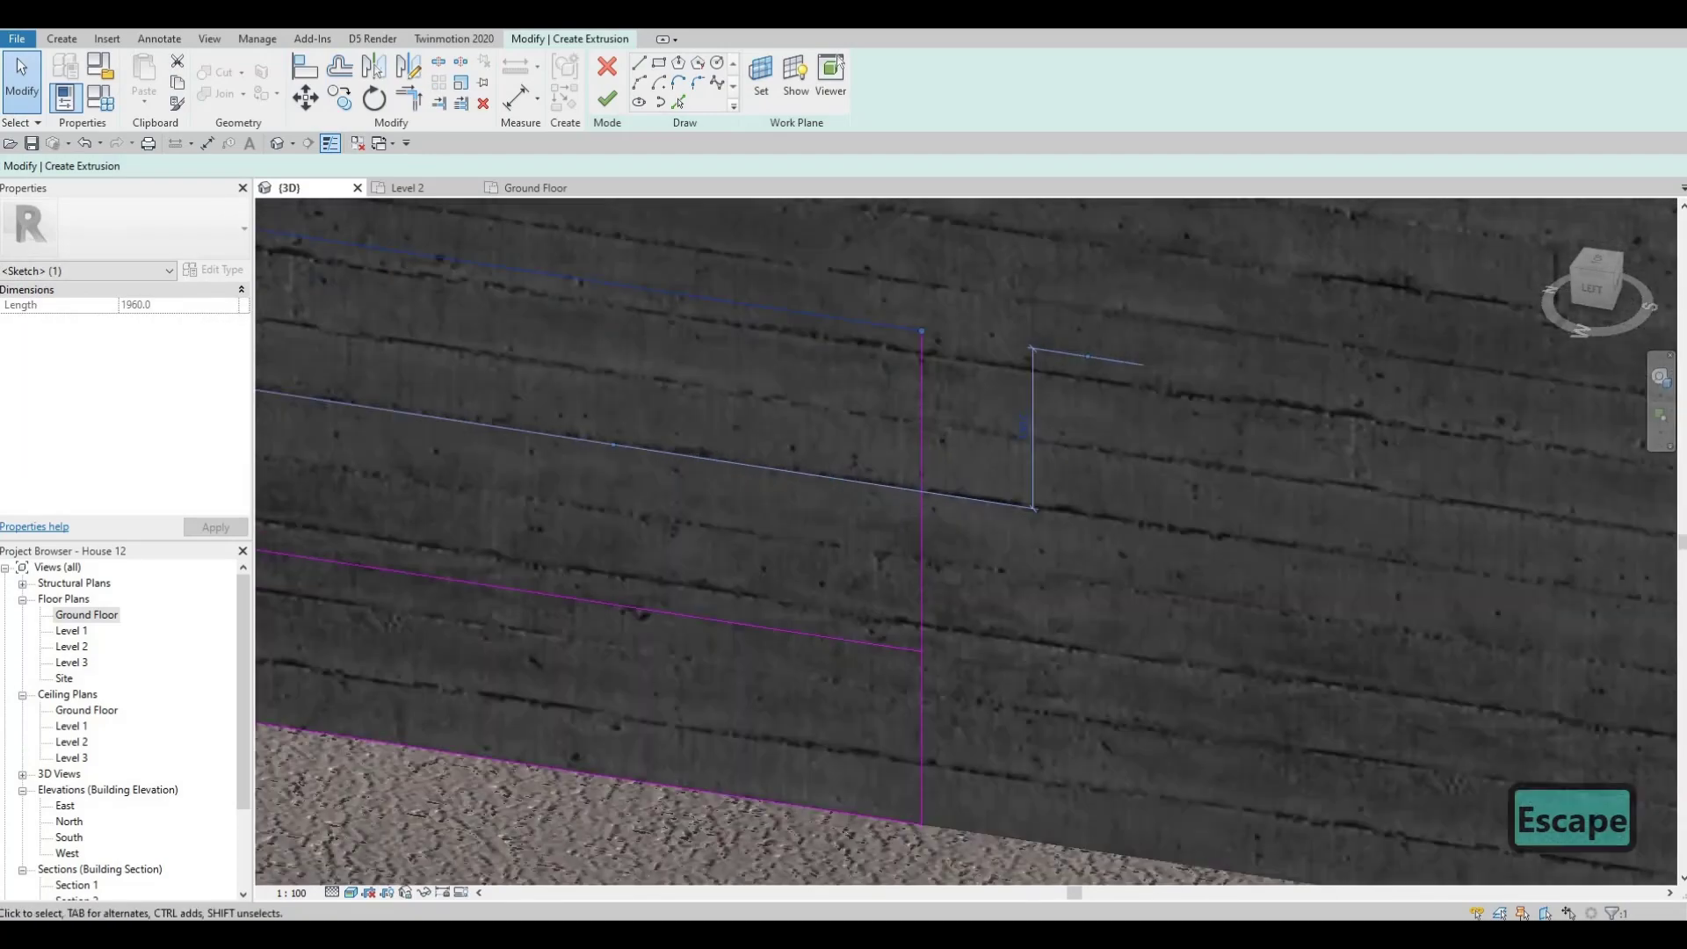
left_click(1022, 432)
key("Escape")
key("Escape")
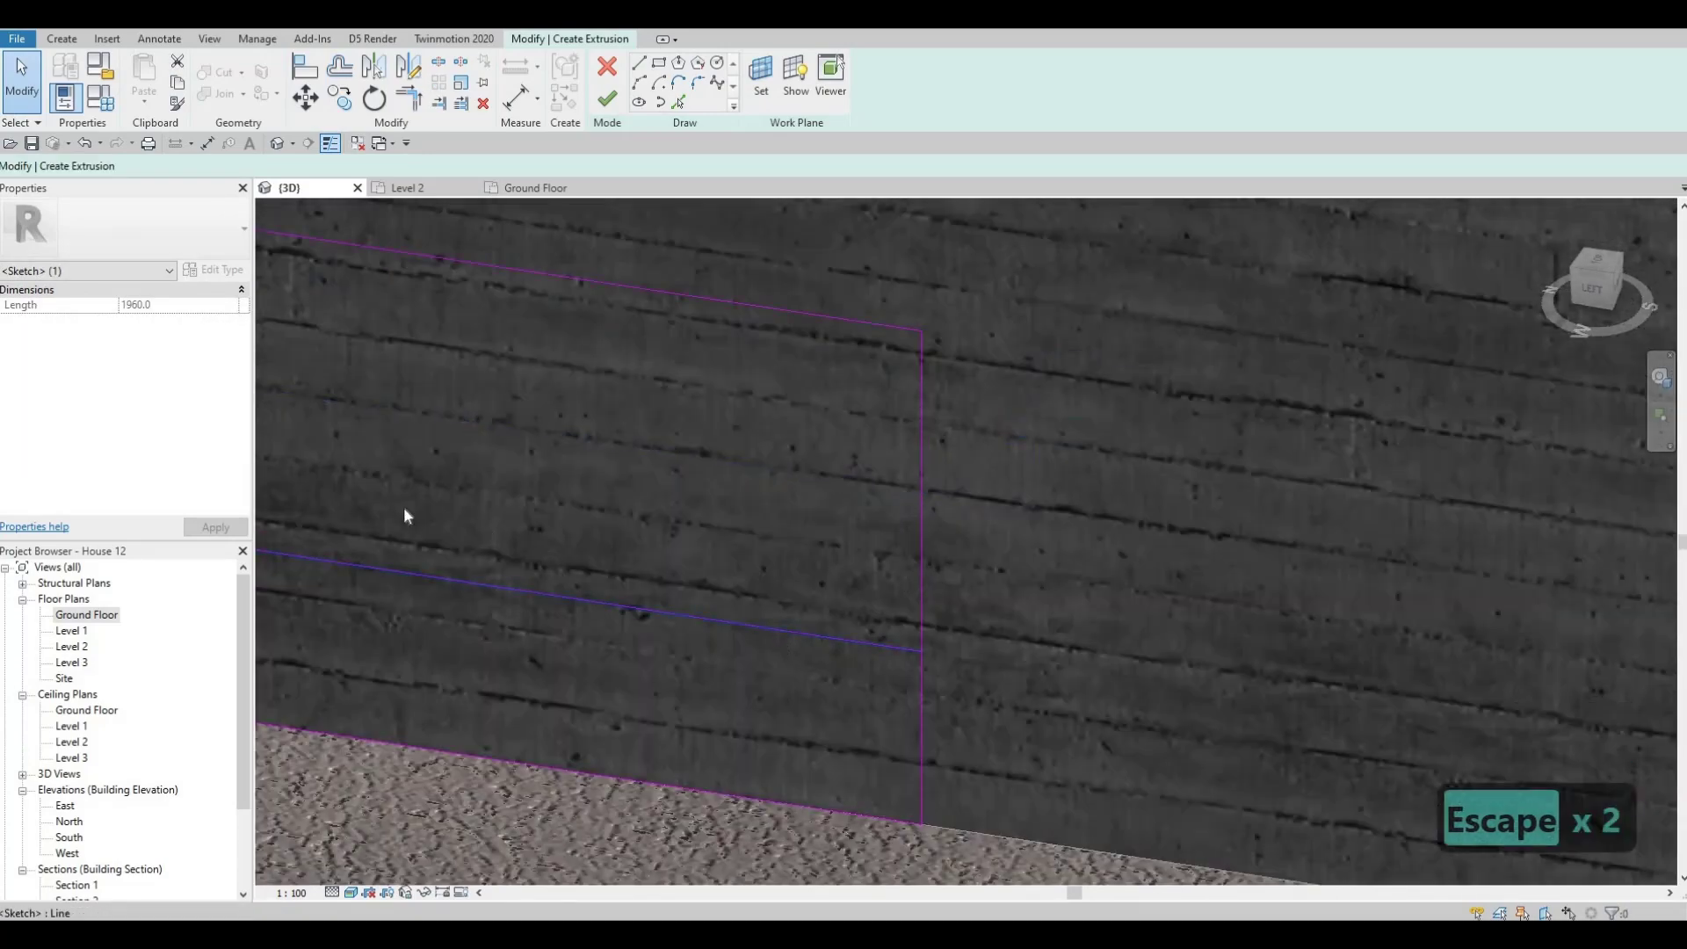
Check the upper tread line's vertical distance to the lower tread by moving the dimension's reference from the floor to that tread.
middle_click_drag(316, 439, 543, 437)
scroll(543, 437, "down", 1)
left_click(269, 363)
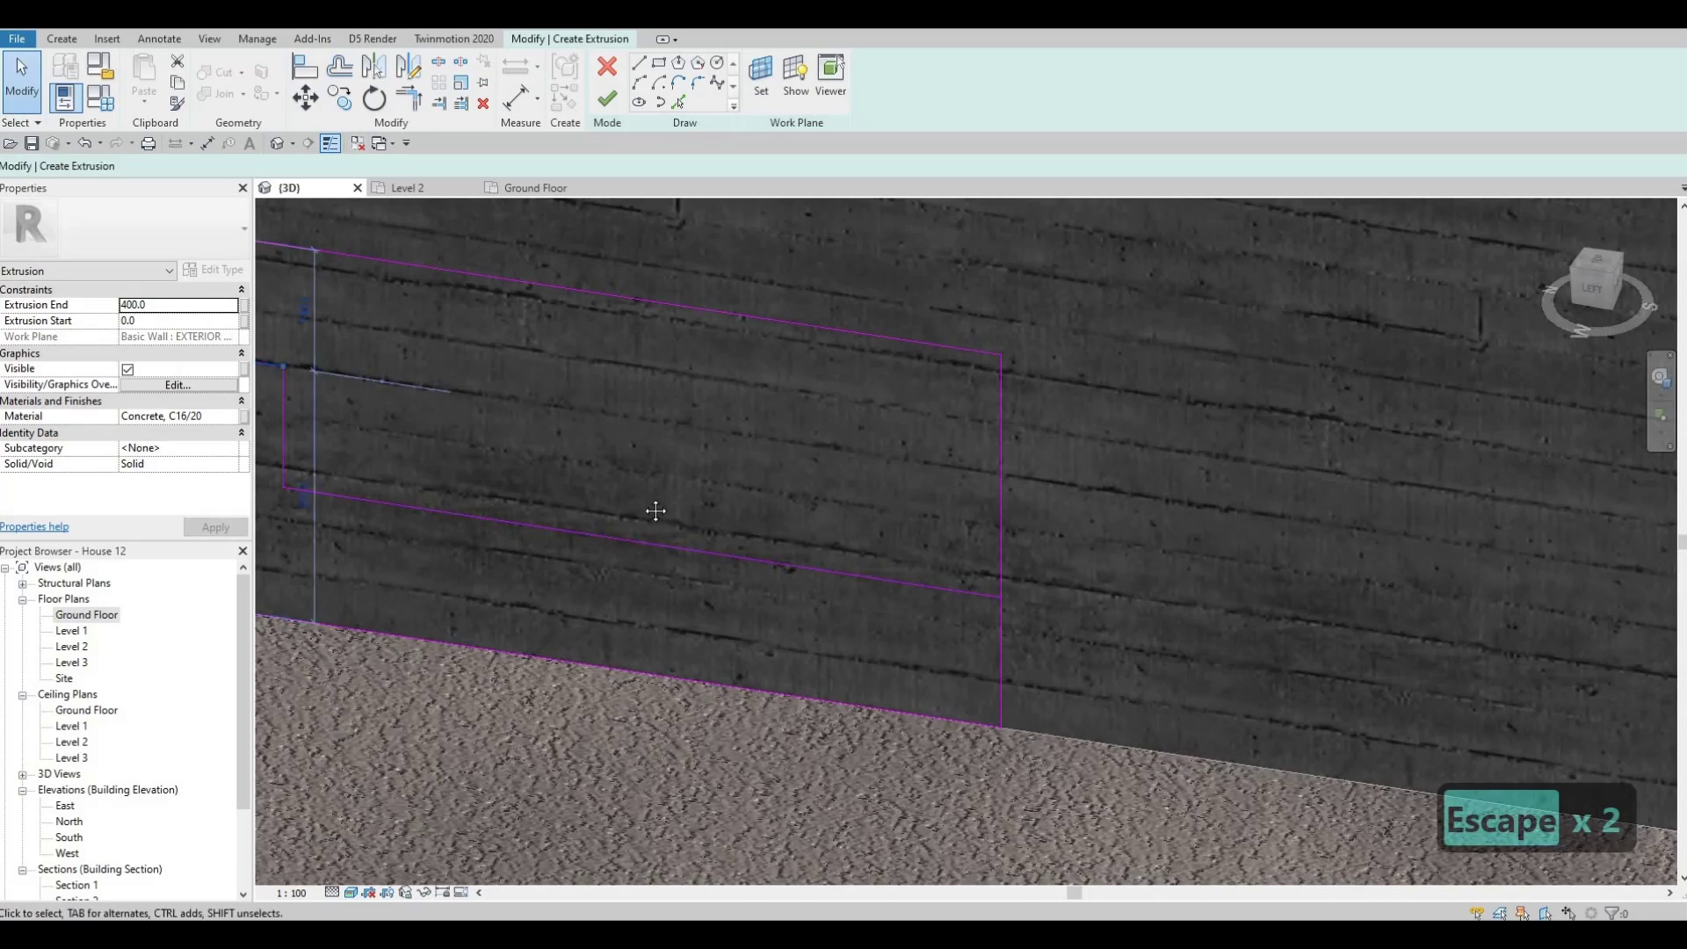
middle_click_drag(316, 348, 735, 367)
scroll(736, 367, "down", 1)
scroll(734, 492, "up", 1)
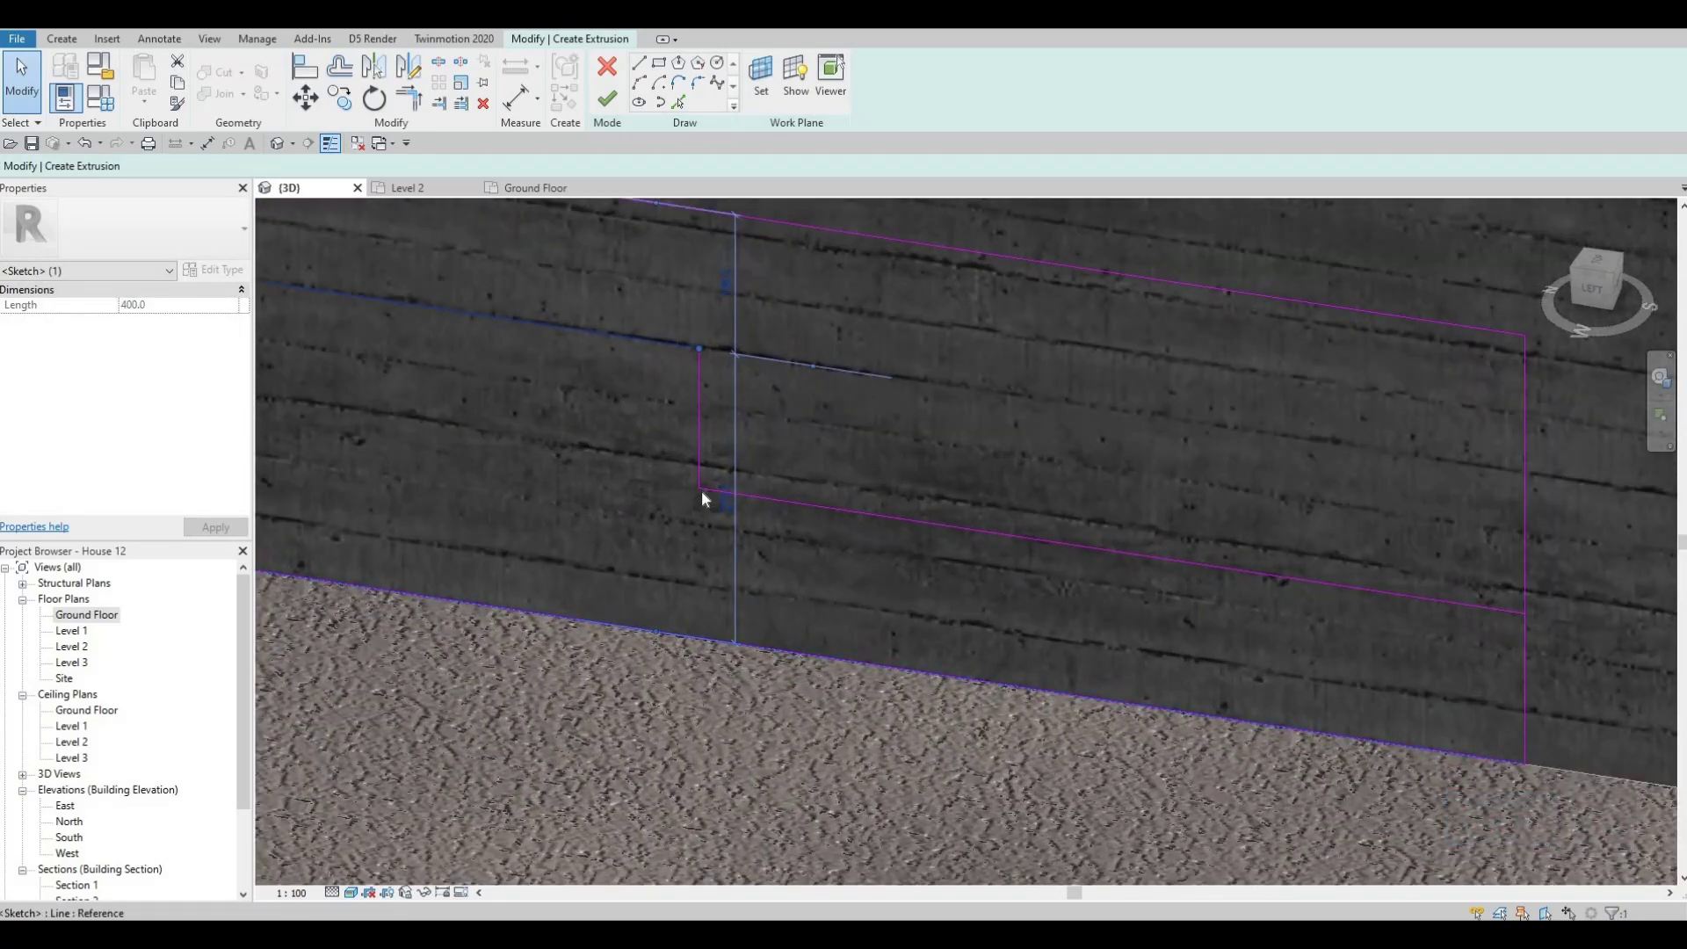
left_click_drag(656, 631, 701, 490)
scroll(738, 408, "up", 3)
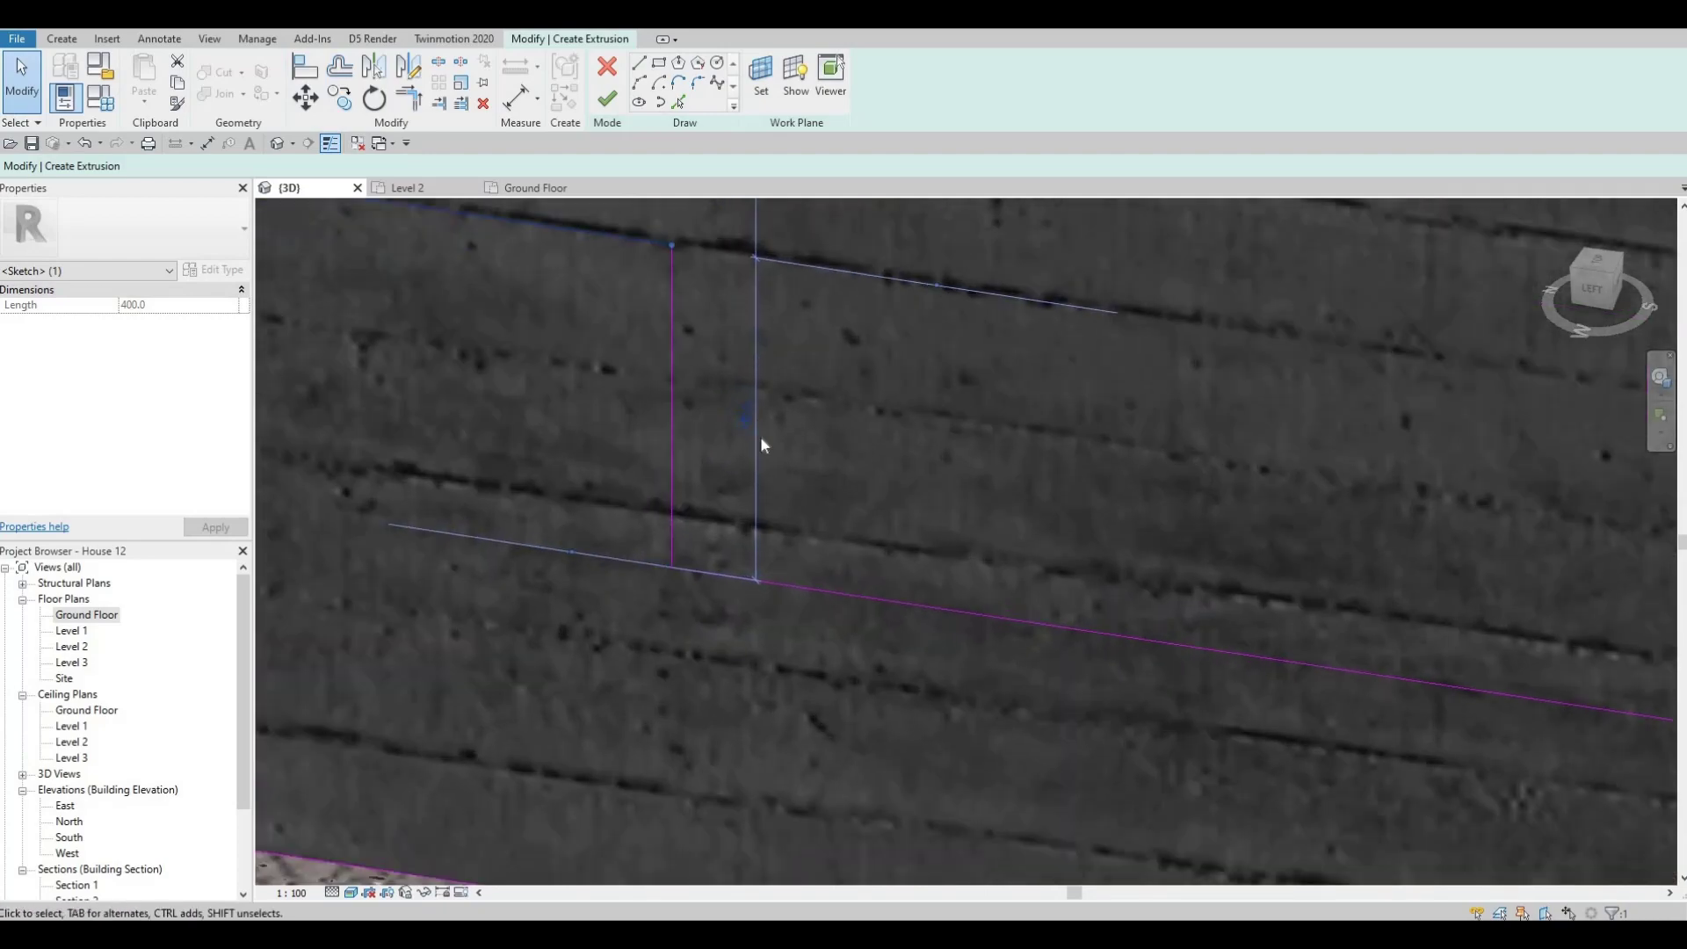
left_click(746, 418)
scroll(1063, 534, "down", 3)
key("Escape")
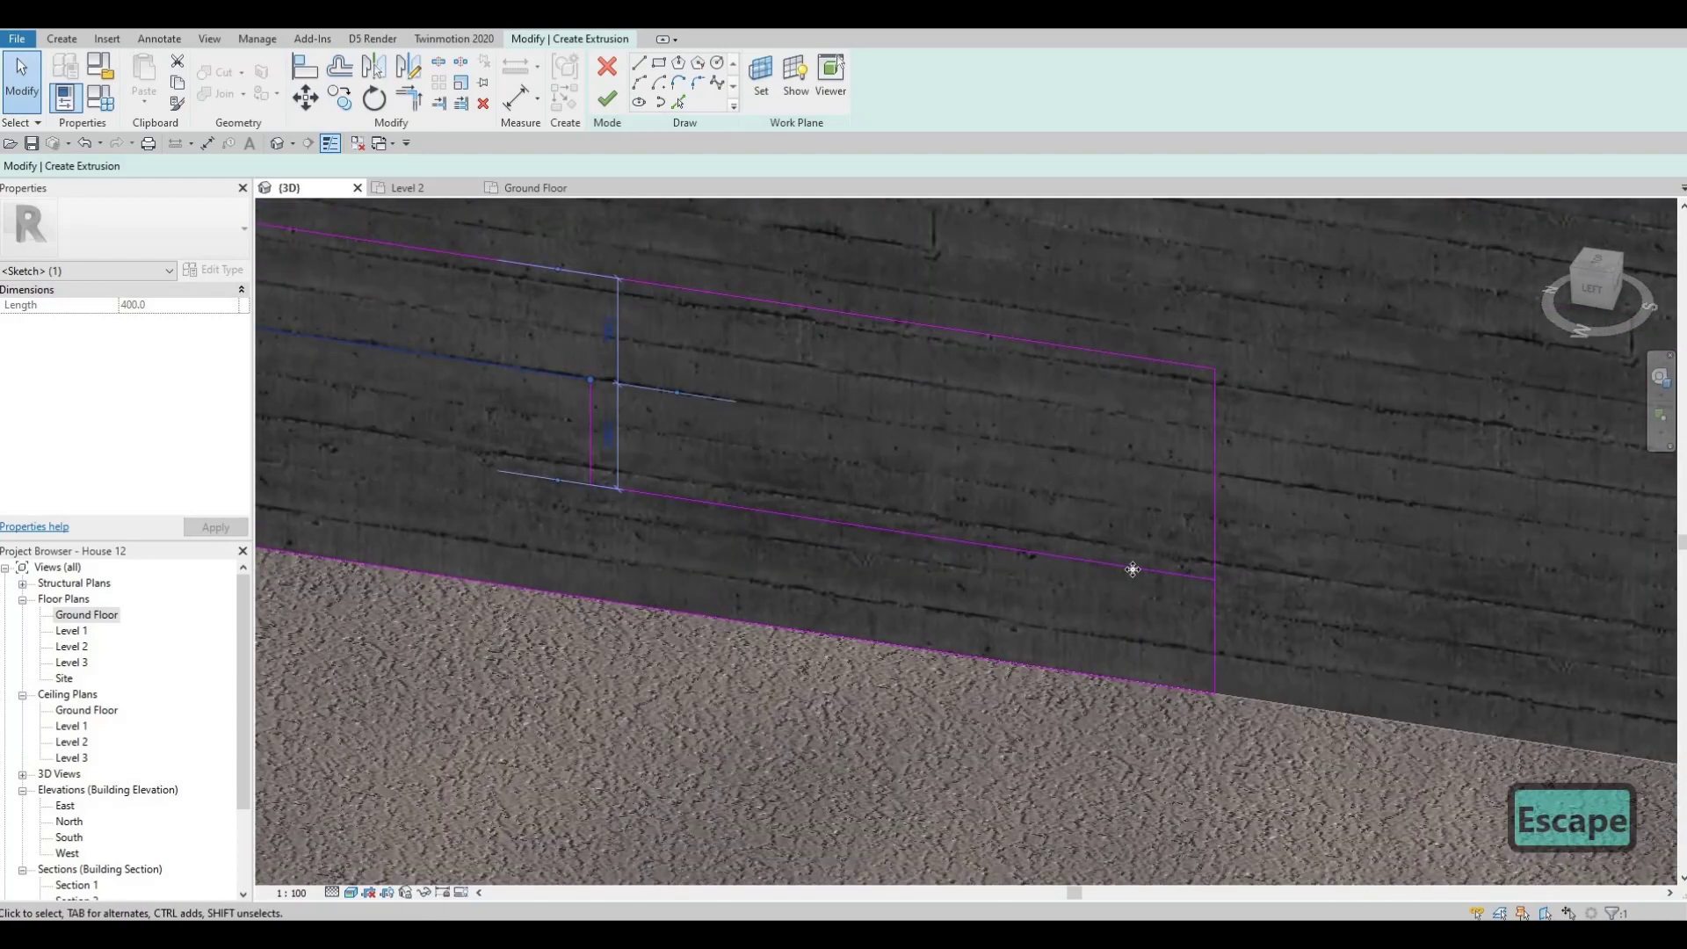
Check the lower tread line's height above the floor edge.
left_click(1133, 570)
scroll(1252, 653, "up", 3)
left_click(1252, 654)
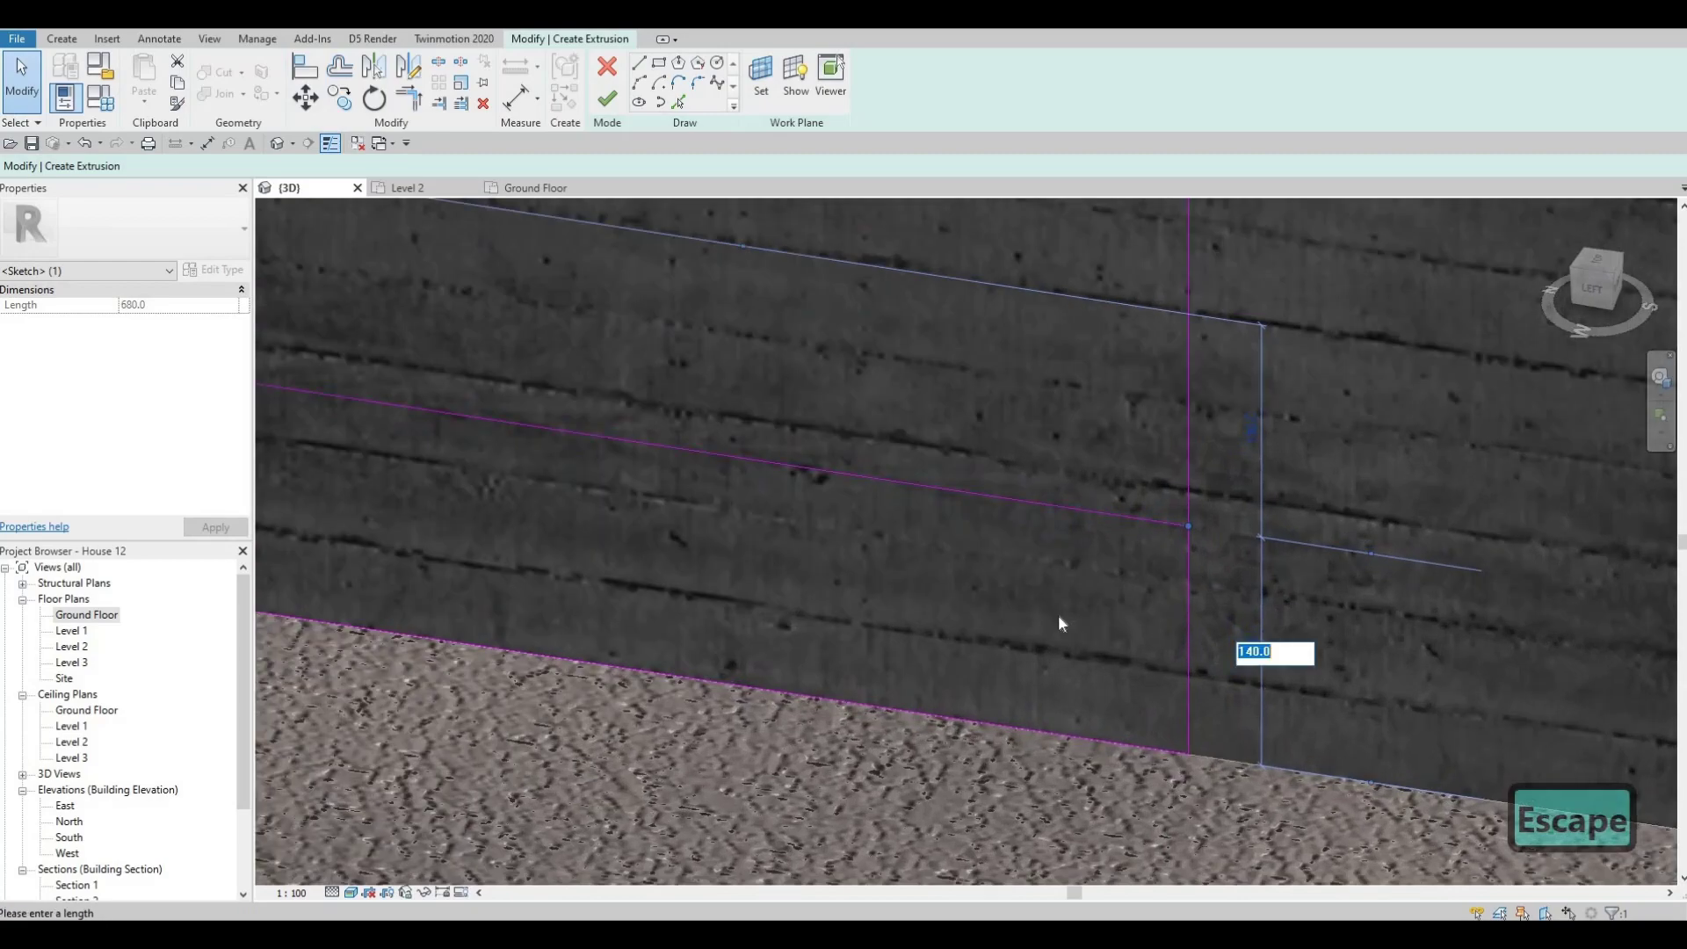
scroll(1073, 615, "down", 4)
key("Escape")
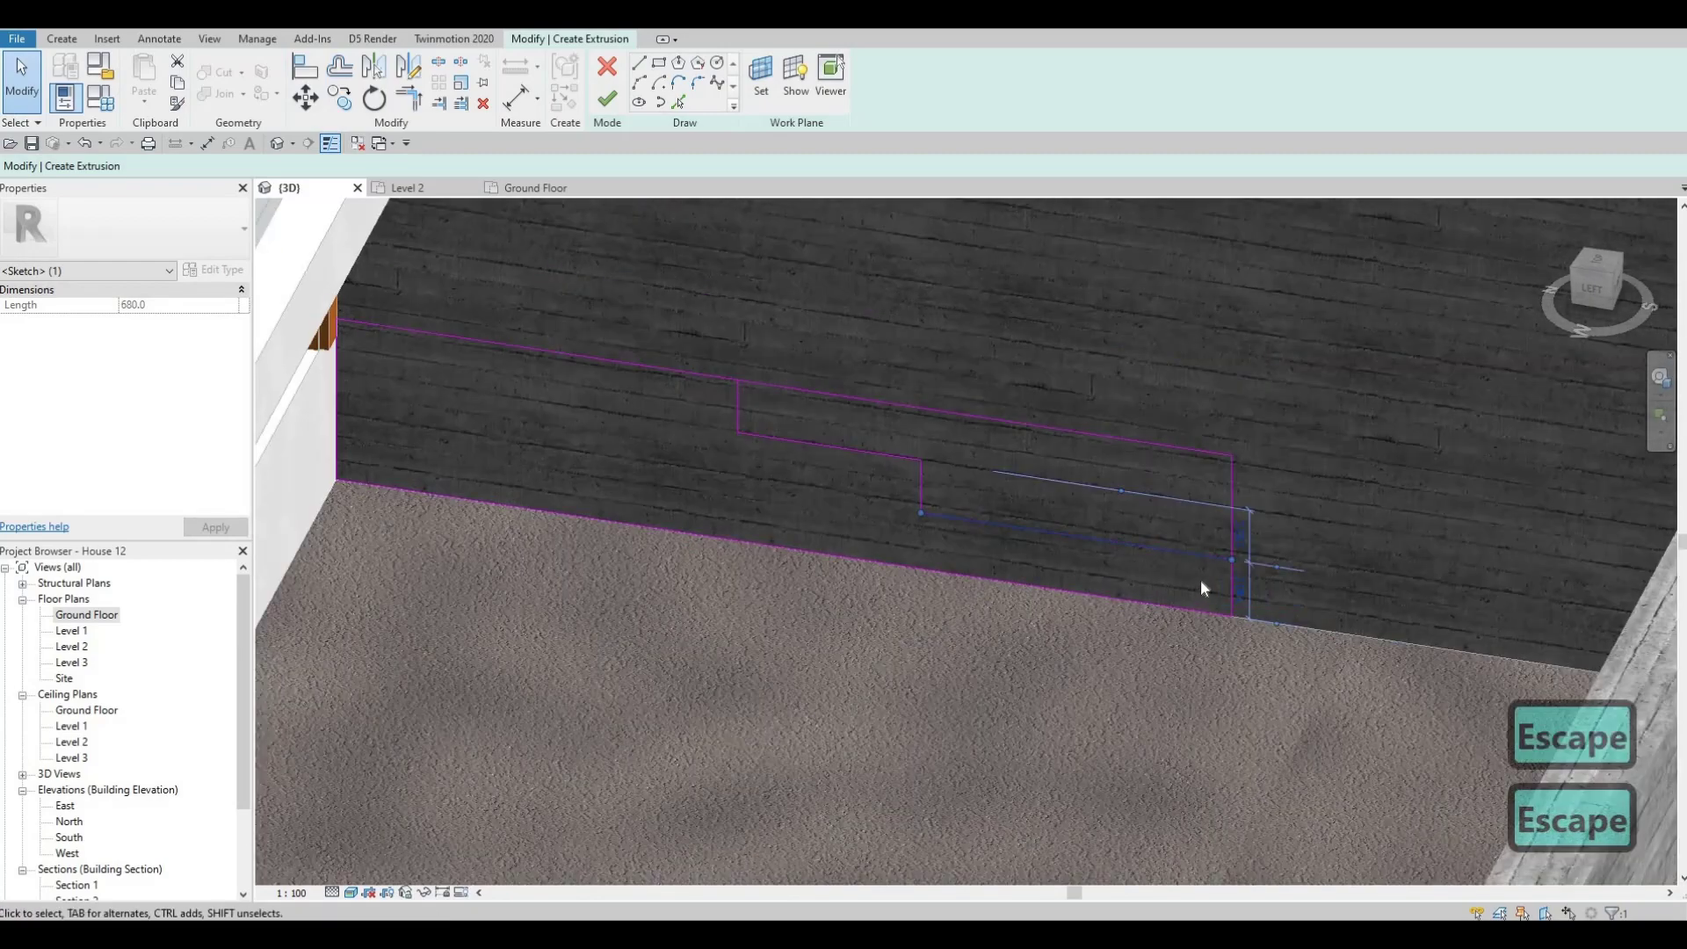
key("Escape")
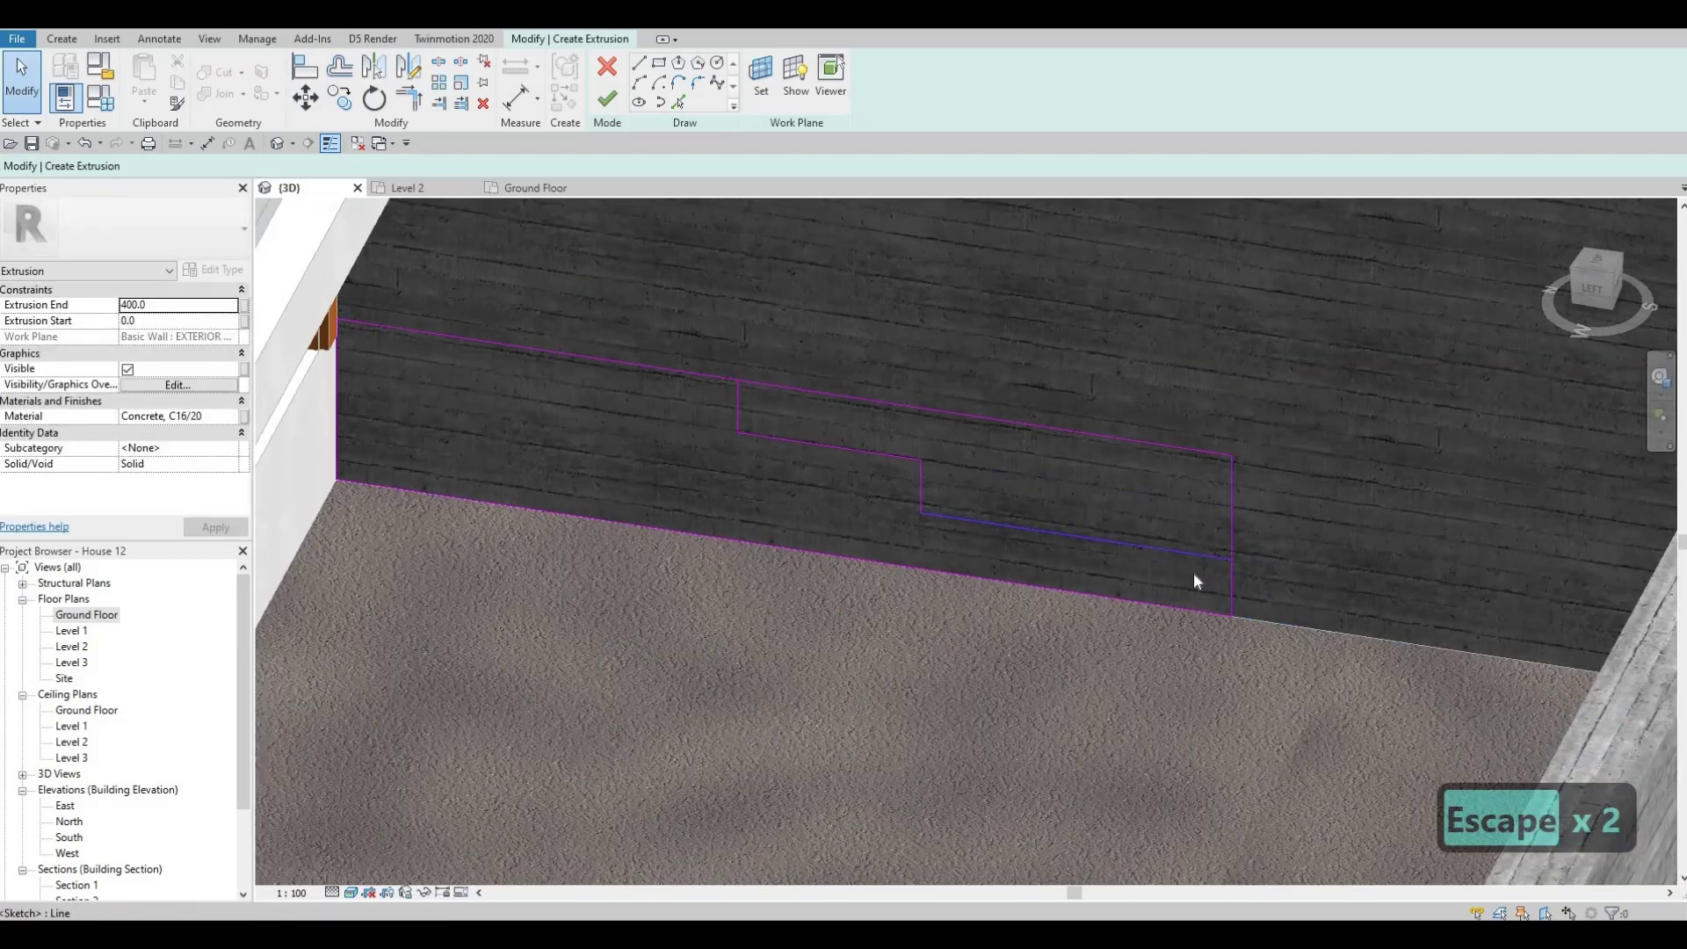
Trim the step profile's front edge to the lower tread line and its top edge to the upper riser, leaving a clean stepped outline.
scroll(1142, 567, "down", 2)
key("Escape")
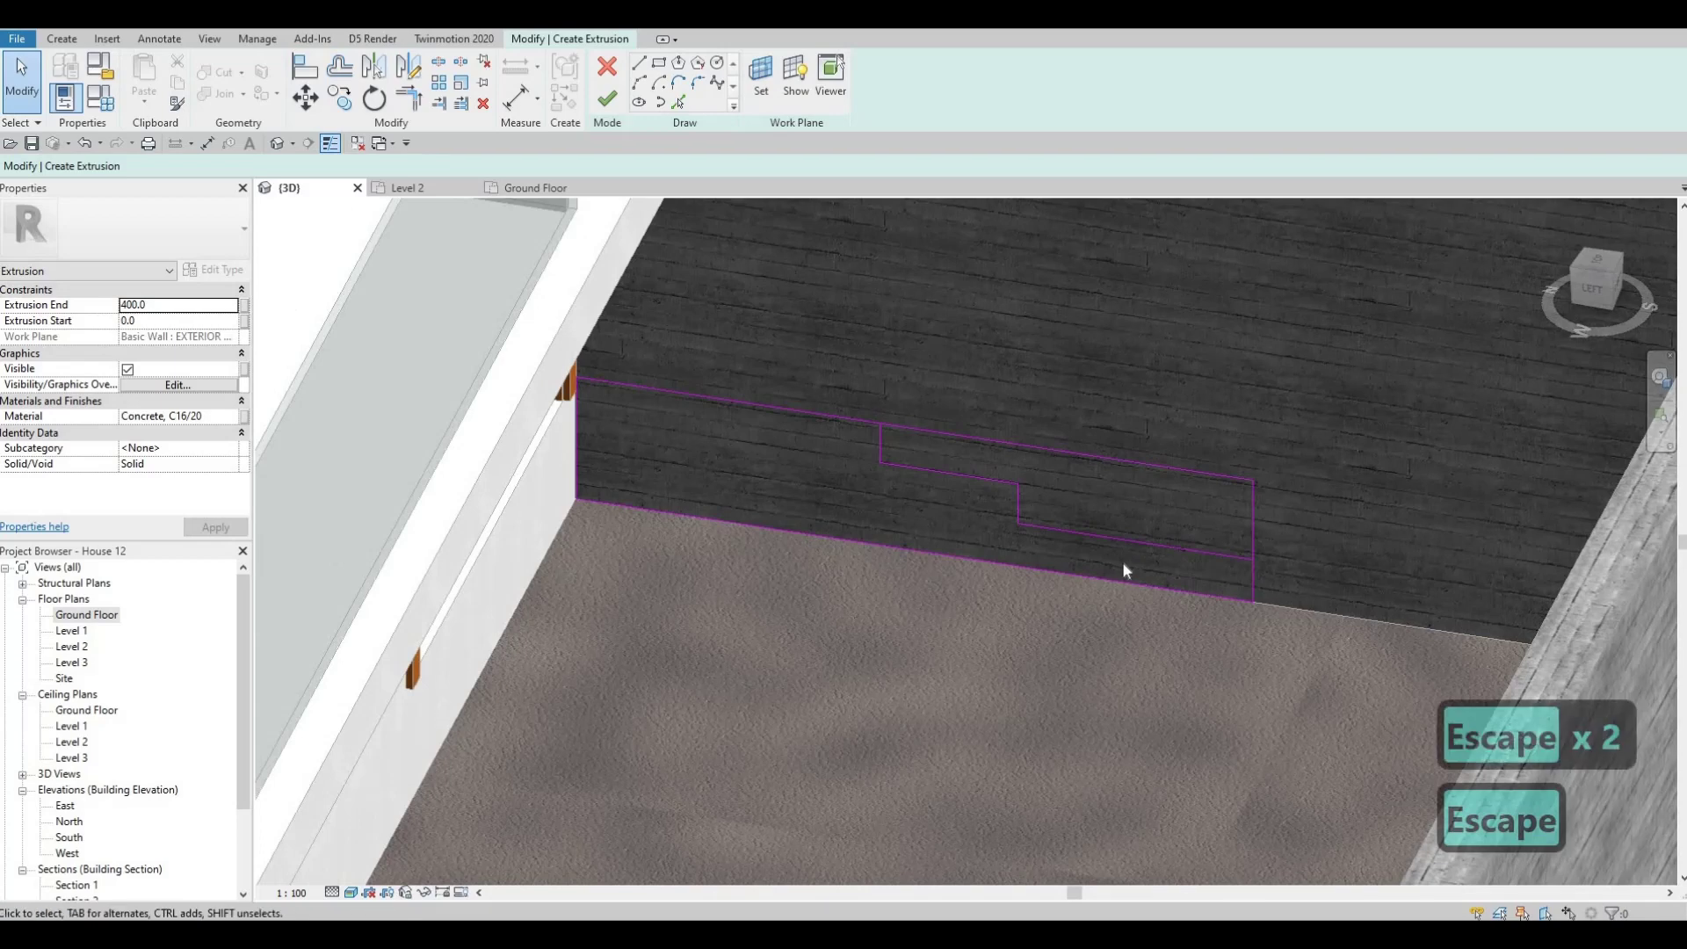
key("t")
key("r")
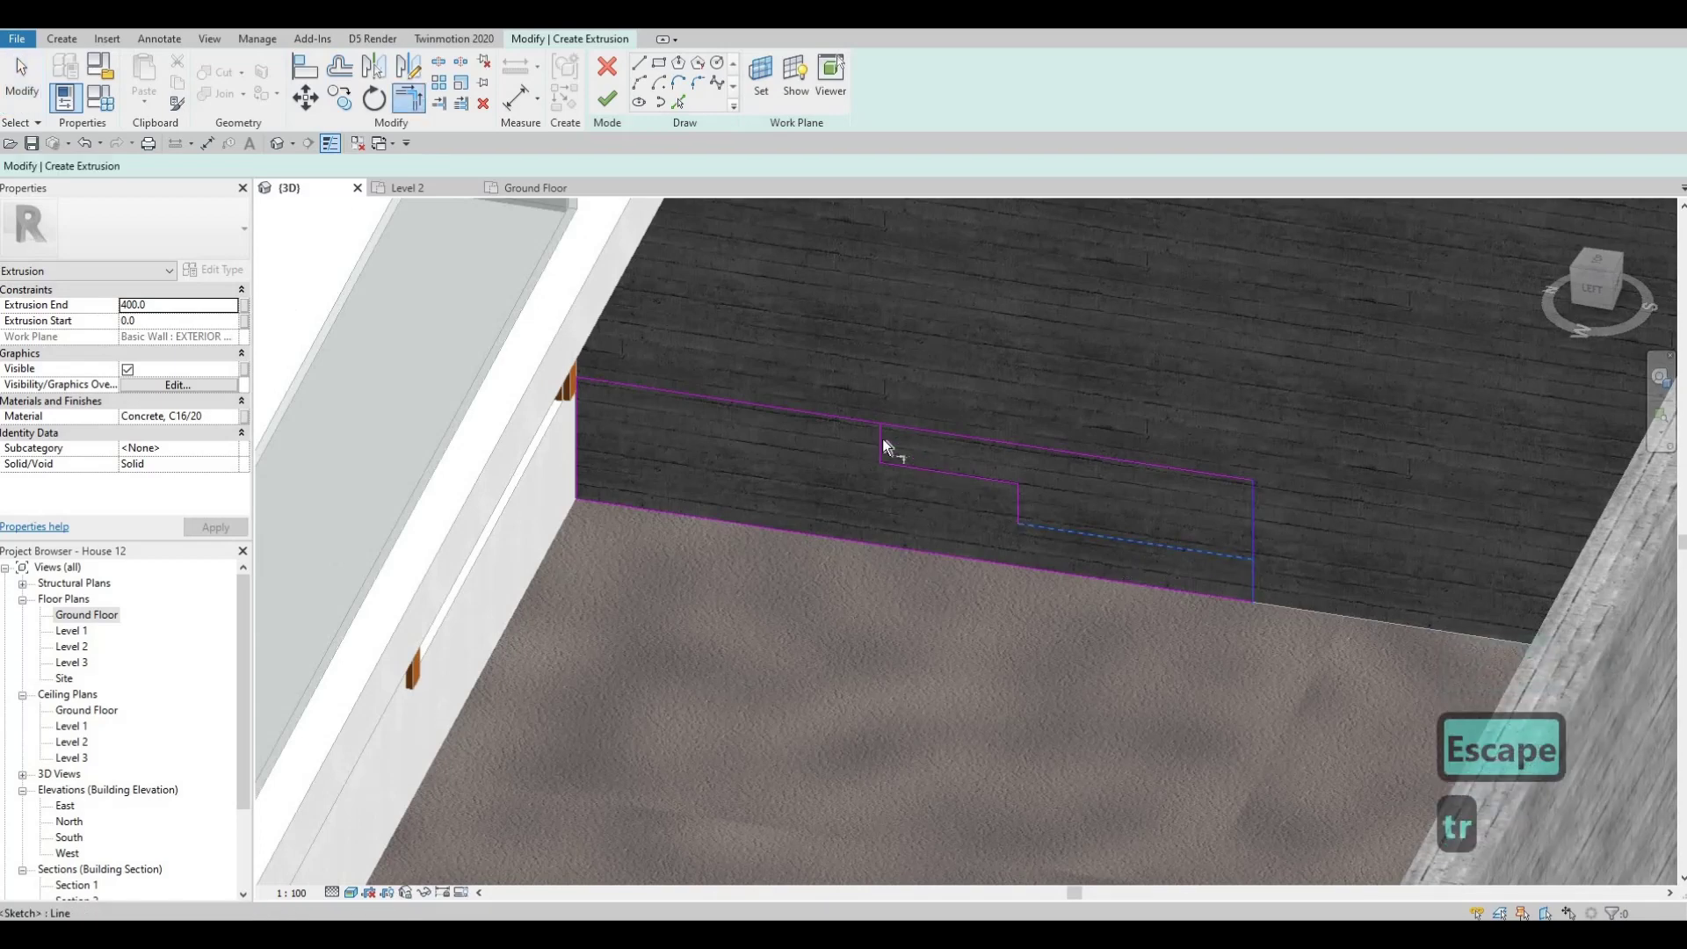
left_click(882, 440)
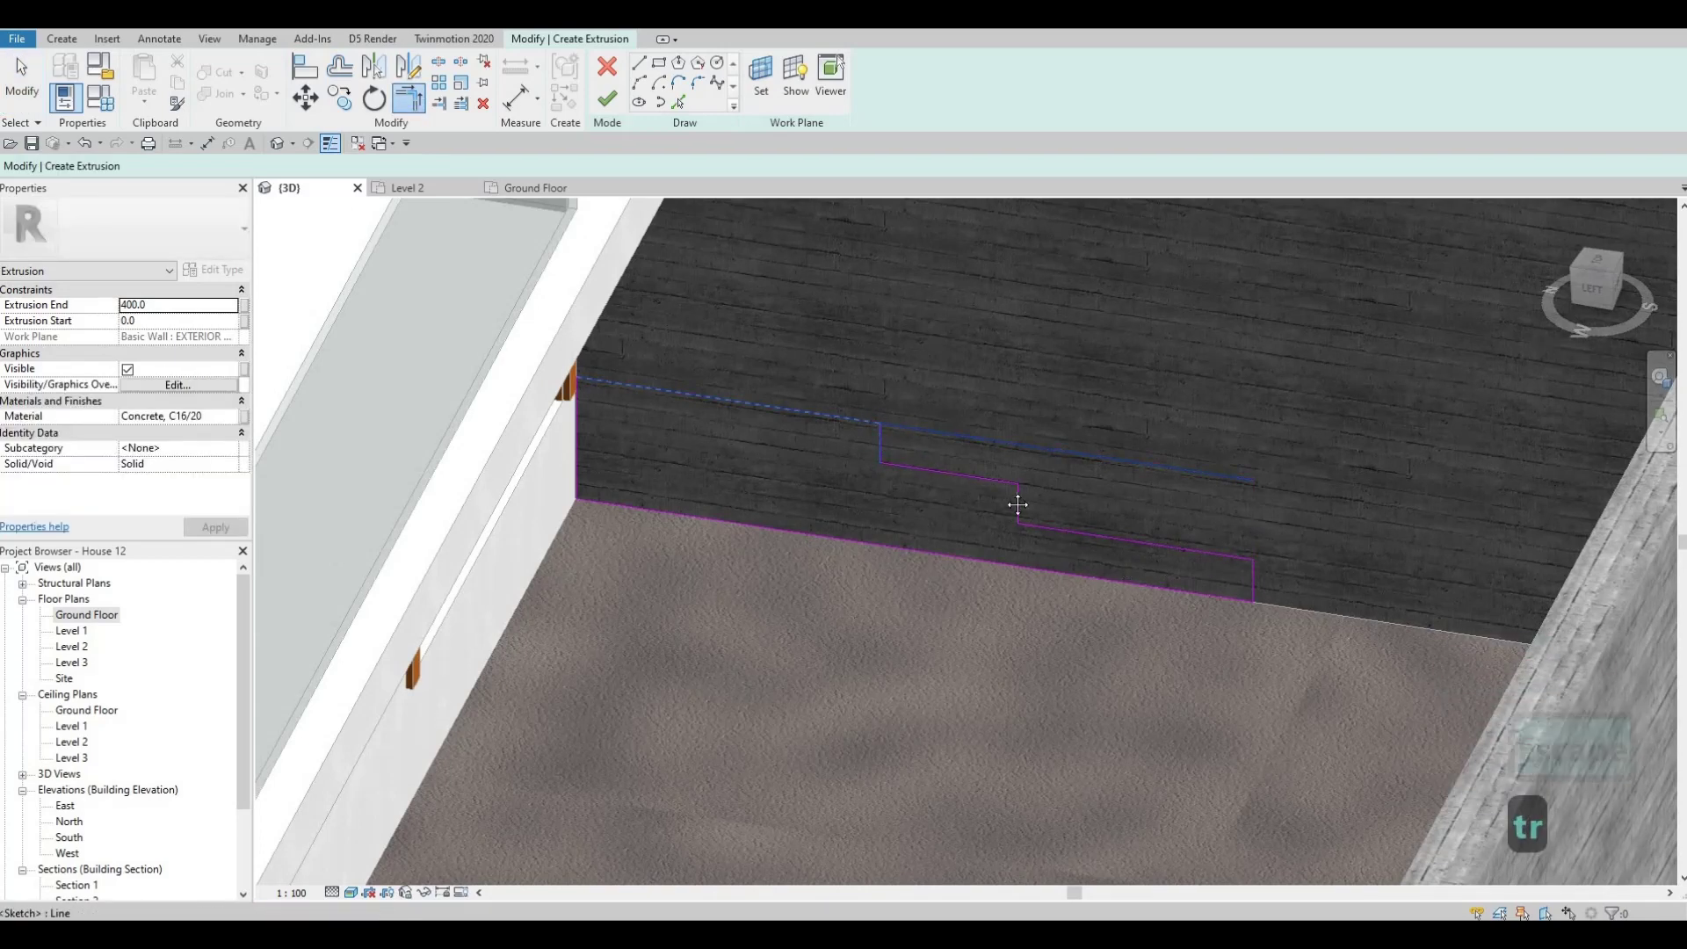
middle_click_drag(963, 541, 905, 502)
key("Escape")
key("Escape")
key("Escape")
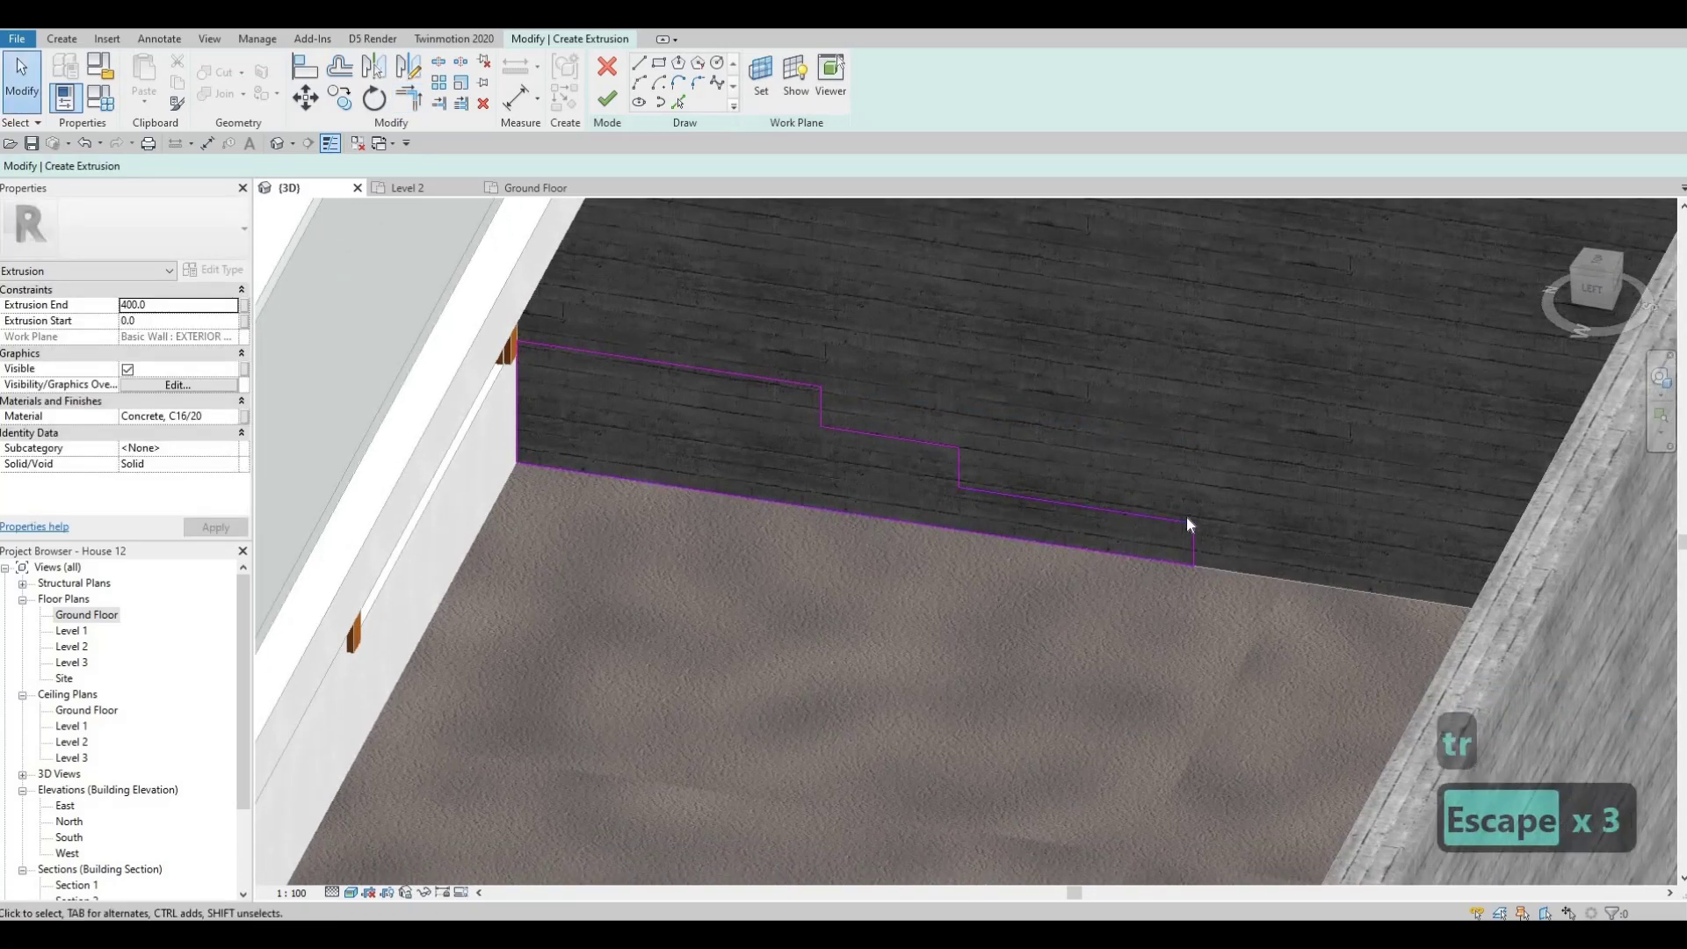
Set the lower tread line's height above the floor edge to 135 mm.
left_click(1188, 520)
scroll(1208, 562, "up", 2)
left_click(1211, 562)
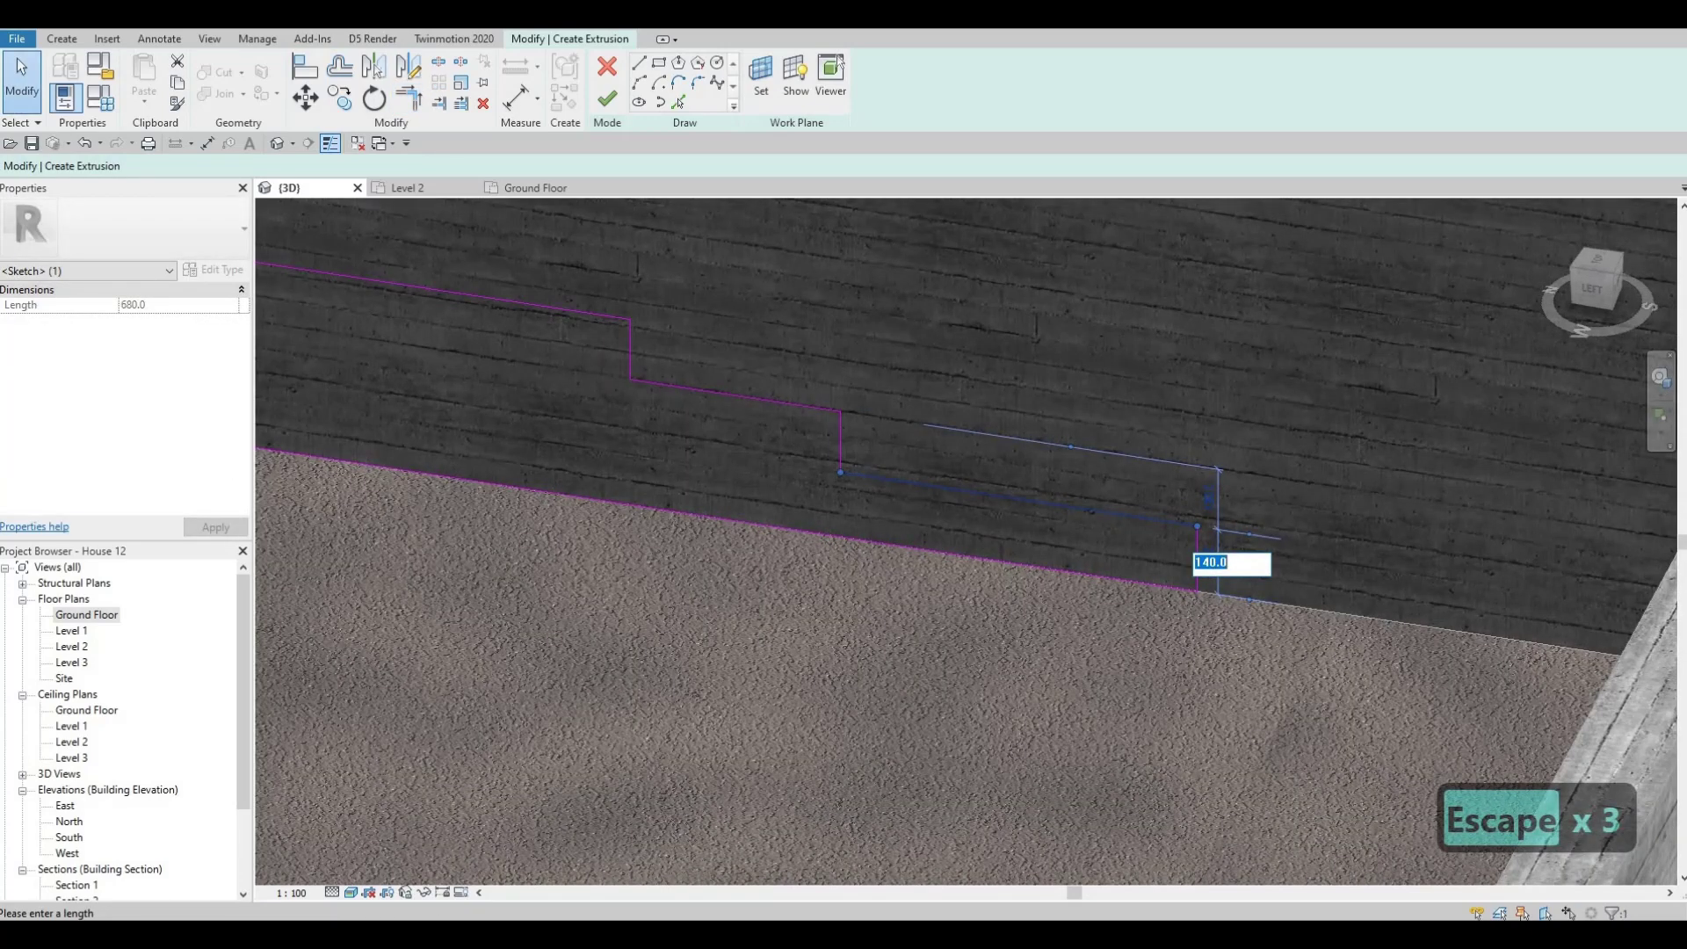
type("135")
key("Return")
key("Escape")
key("Escape")
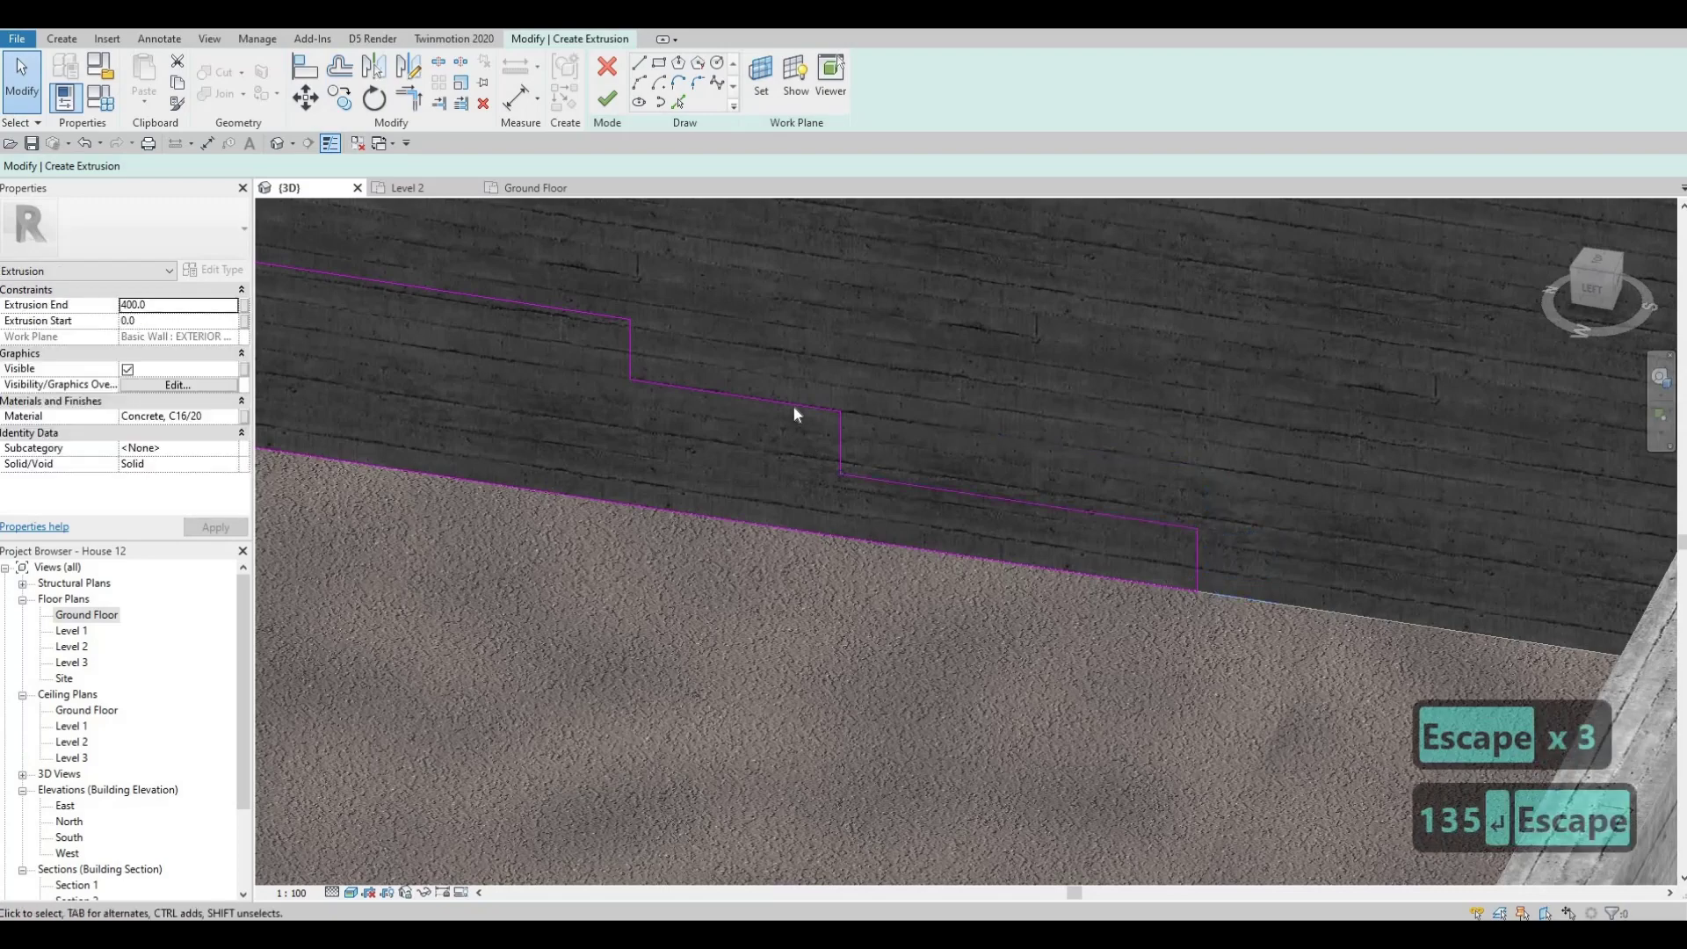
Check the vertical spacing between the middle tread and its neighbours, and between the top edge and the middle tread.
left_click(824, 408)
scroll(858, 434, "up", 2)
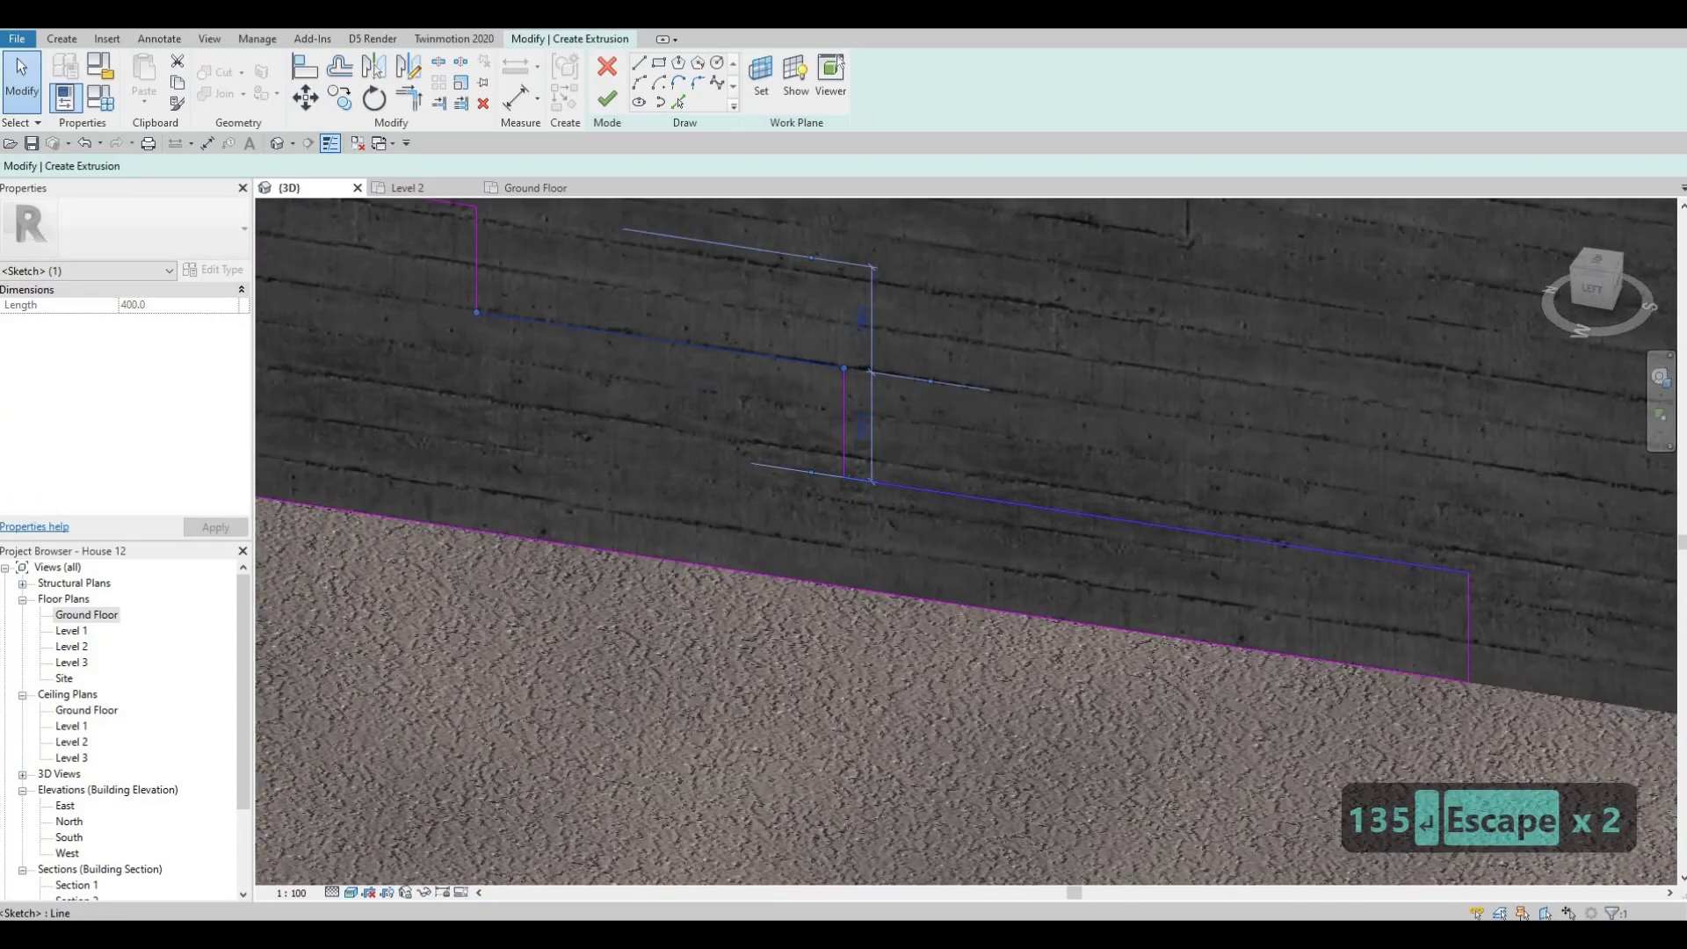
middle_click_drag(635, 311, 649, 297)
key("Escape")
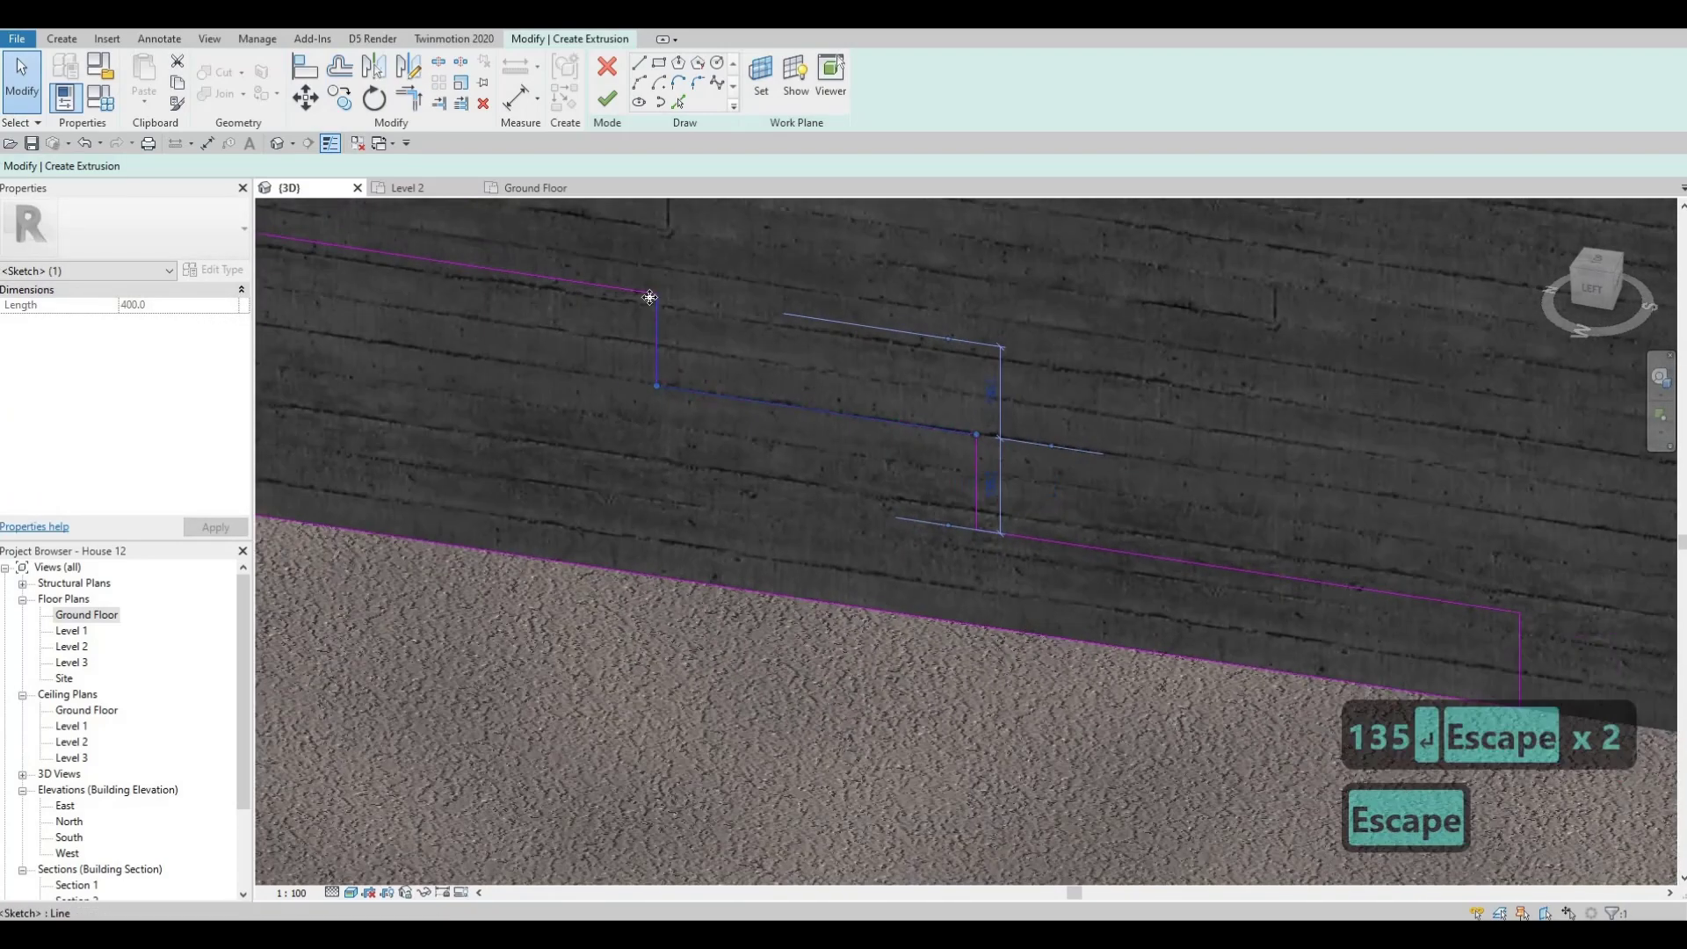
left_click(691, 346)
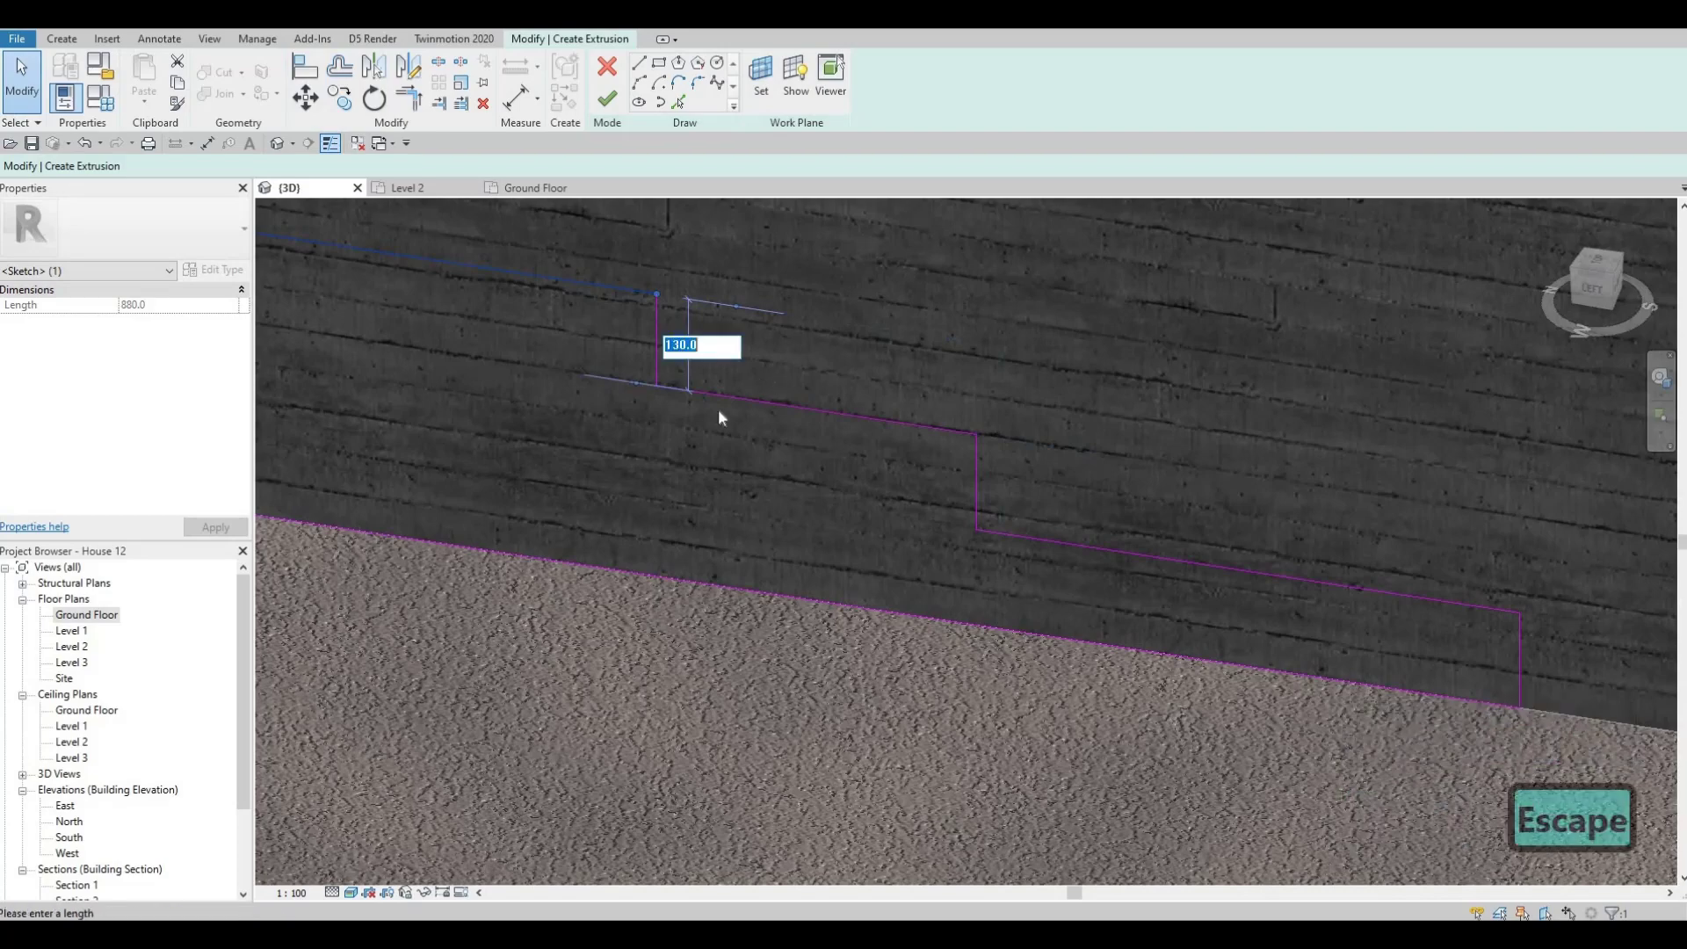
key("Escape")
scroll(916, 420, "down", 3)
key("Escape")
scroll(966, 517, "down", 3)
key("Escape")
scroll(972, 520, "up", 3)
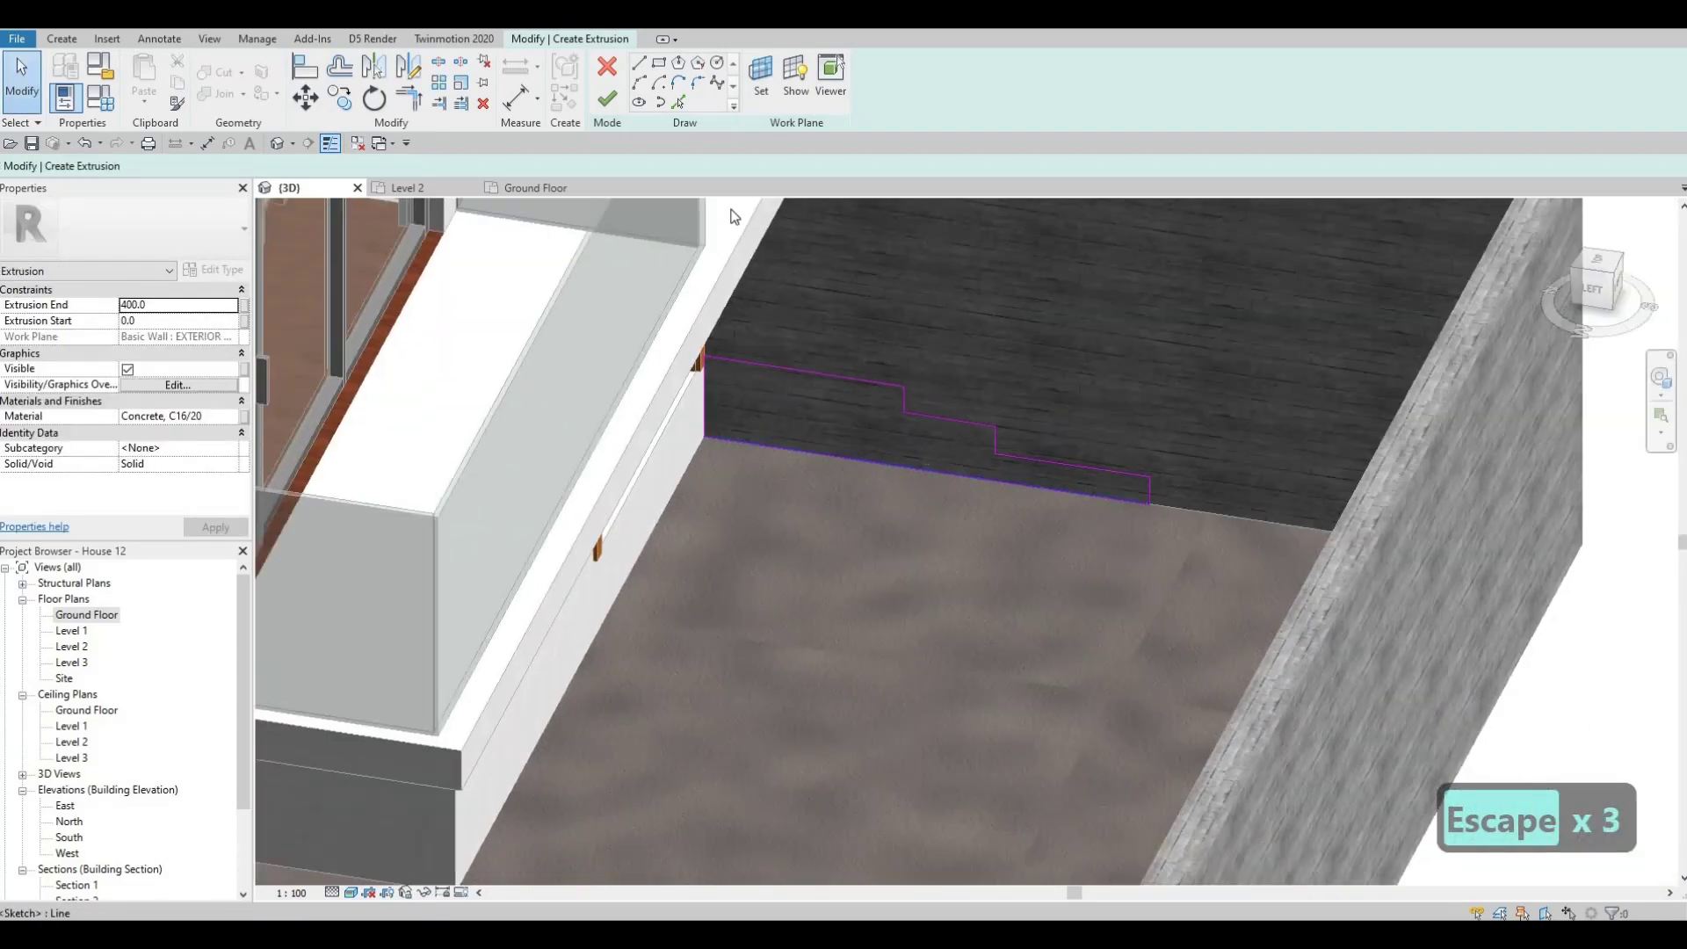
Finish the stepped sketch and stretch the extrusion to about 1705 mm so it spans the width of the double door.
left_click(607, 97)
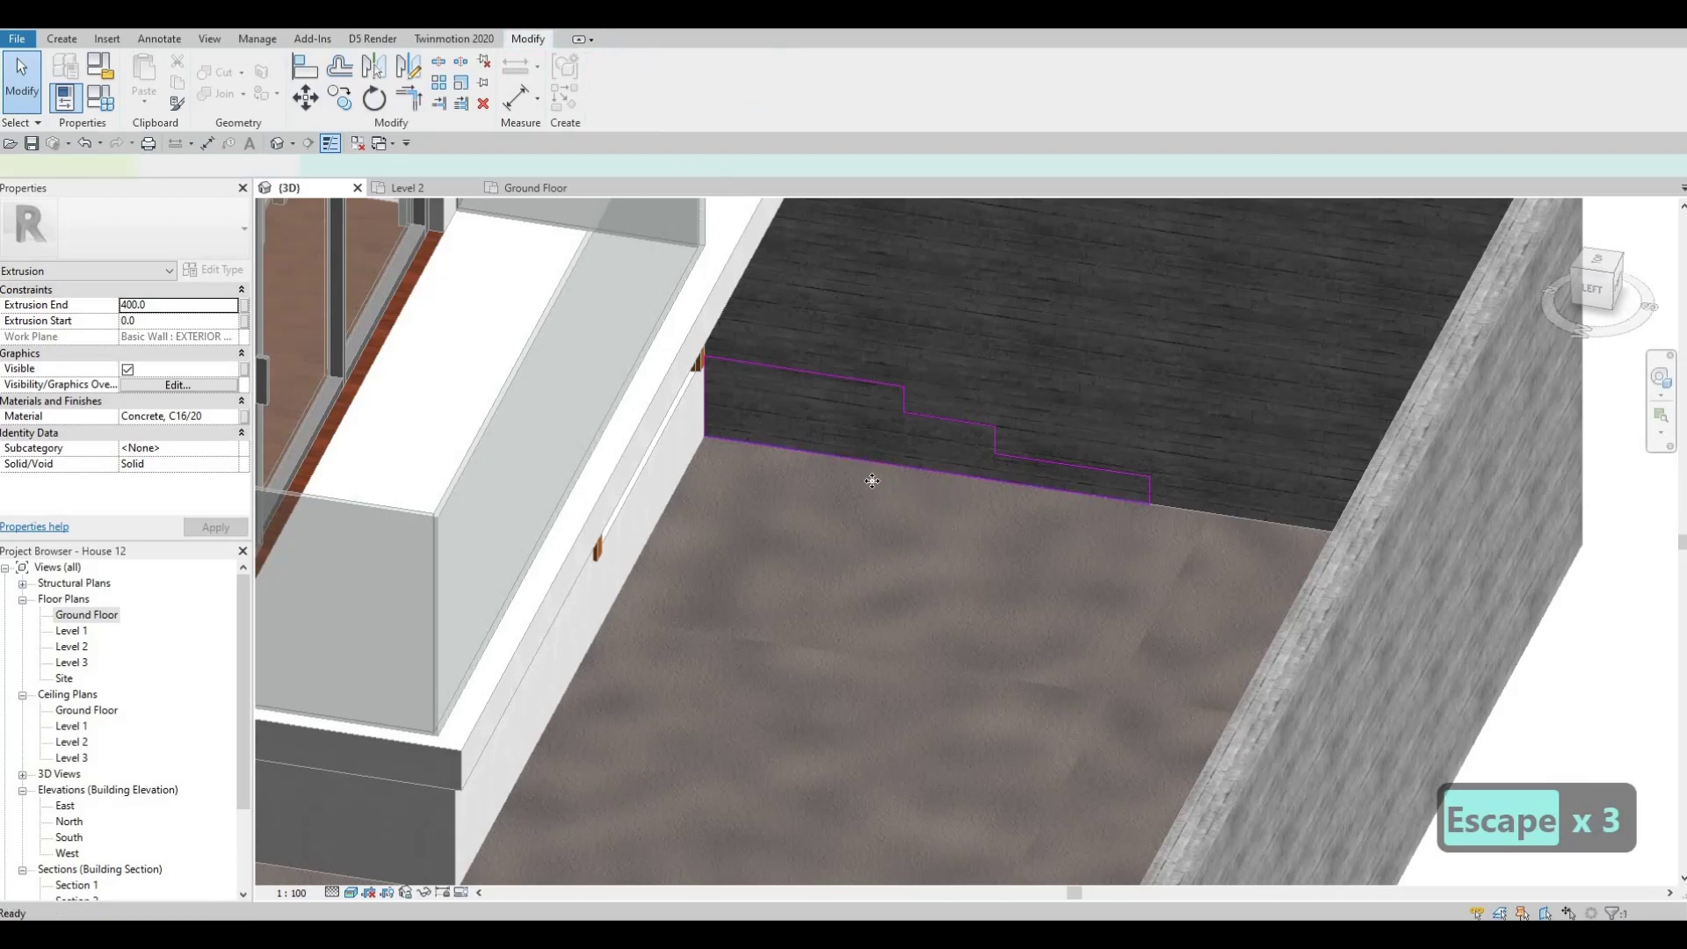
middle_click_drag(826, 517, 859, 480, "shift")
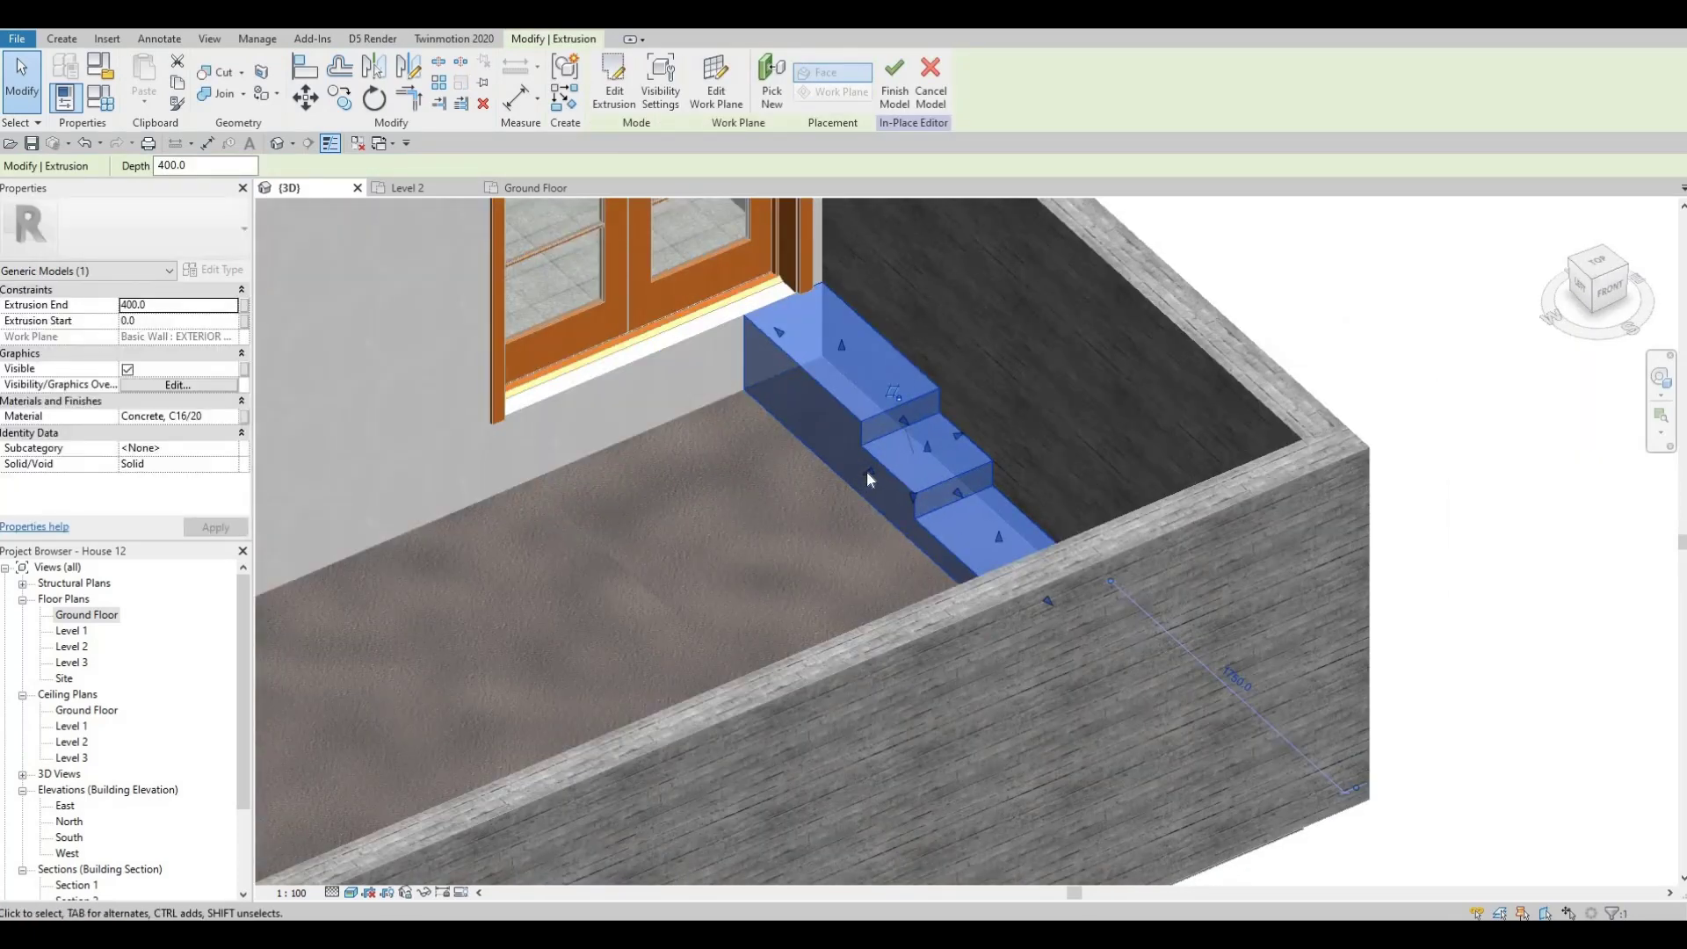
left_click_drag(867, 471, 615, 563)
scroll(613, 577, "up", 2)
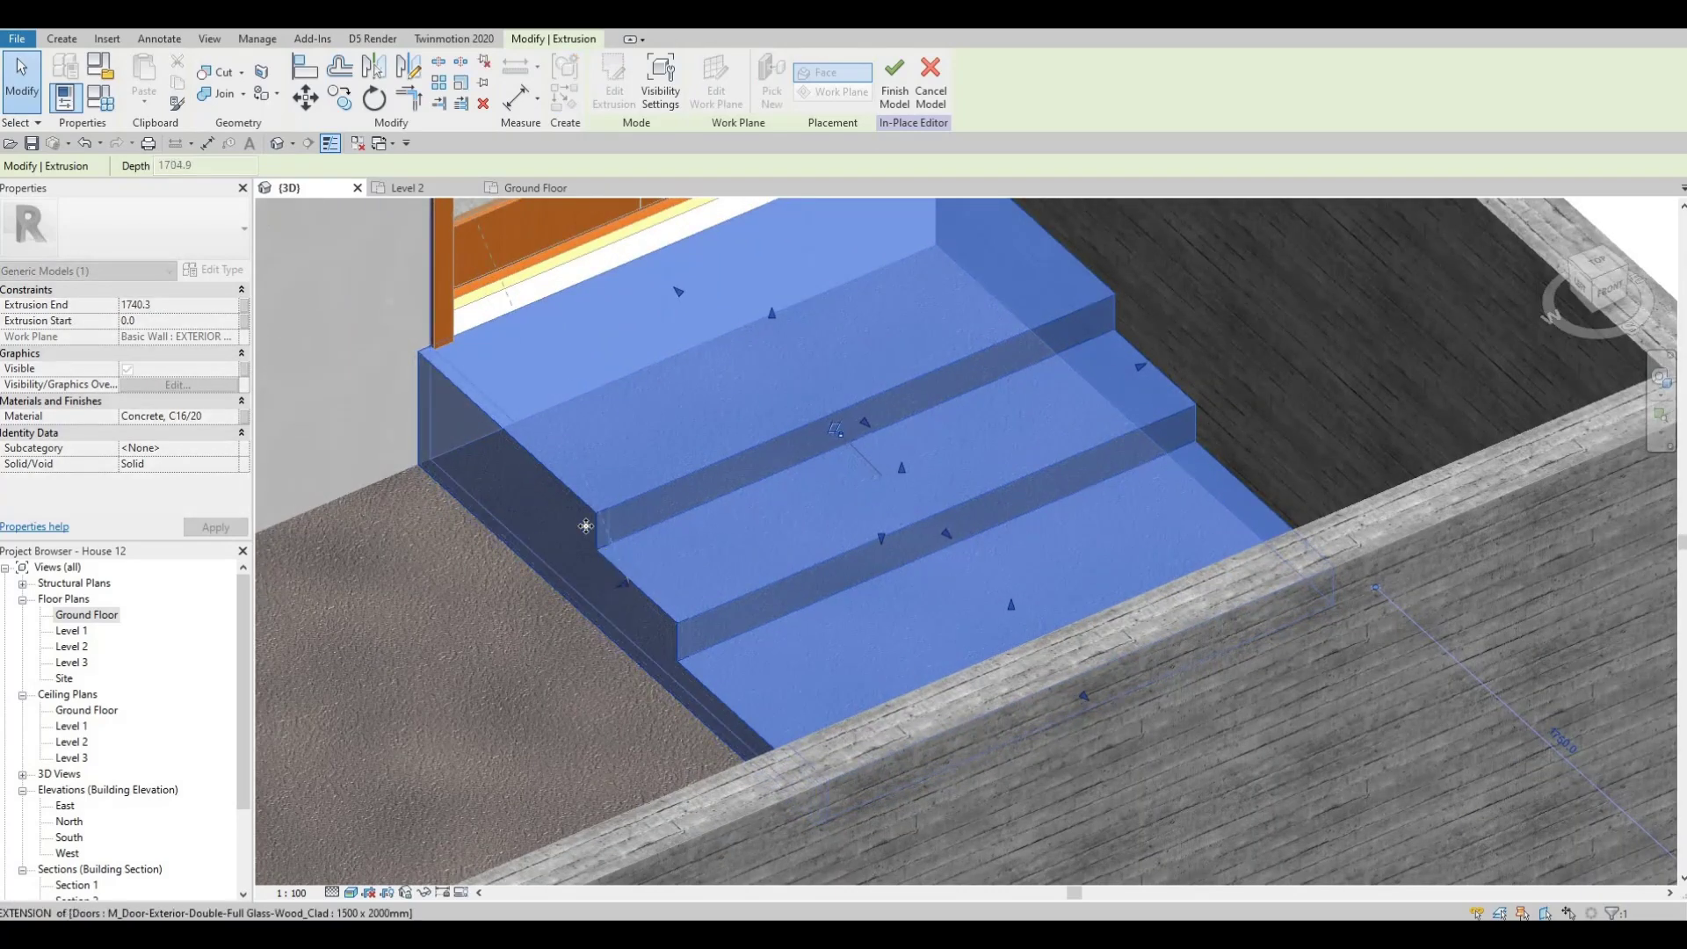
scroll(595, 572, "down", 5)
middle_click_drag(367, 77, 862, 146, "shift")
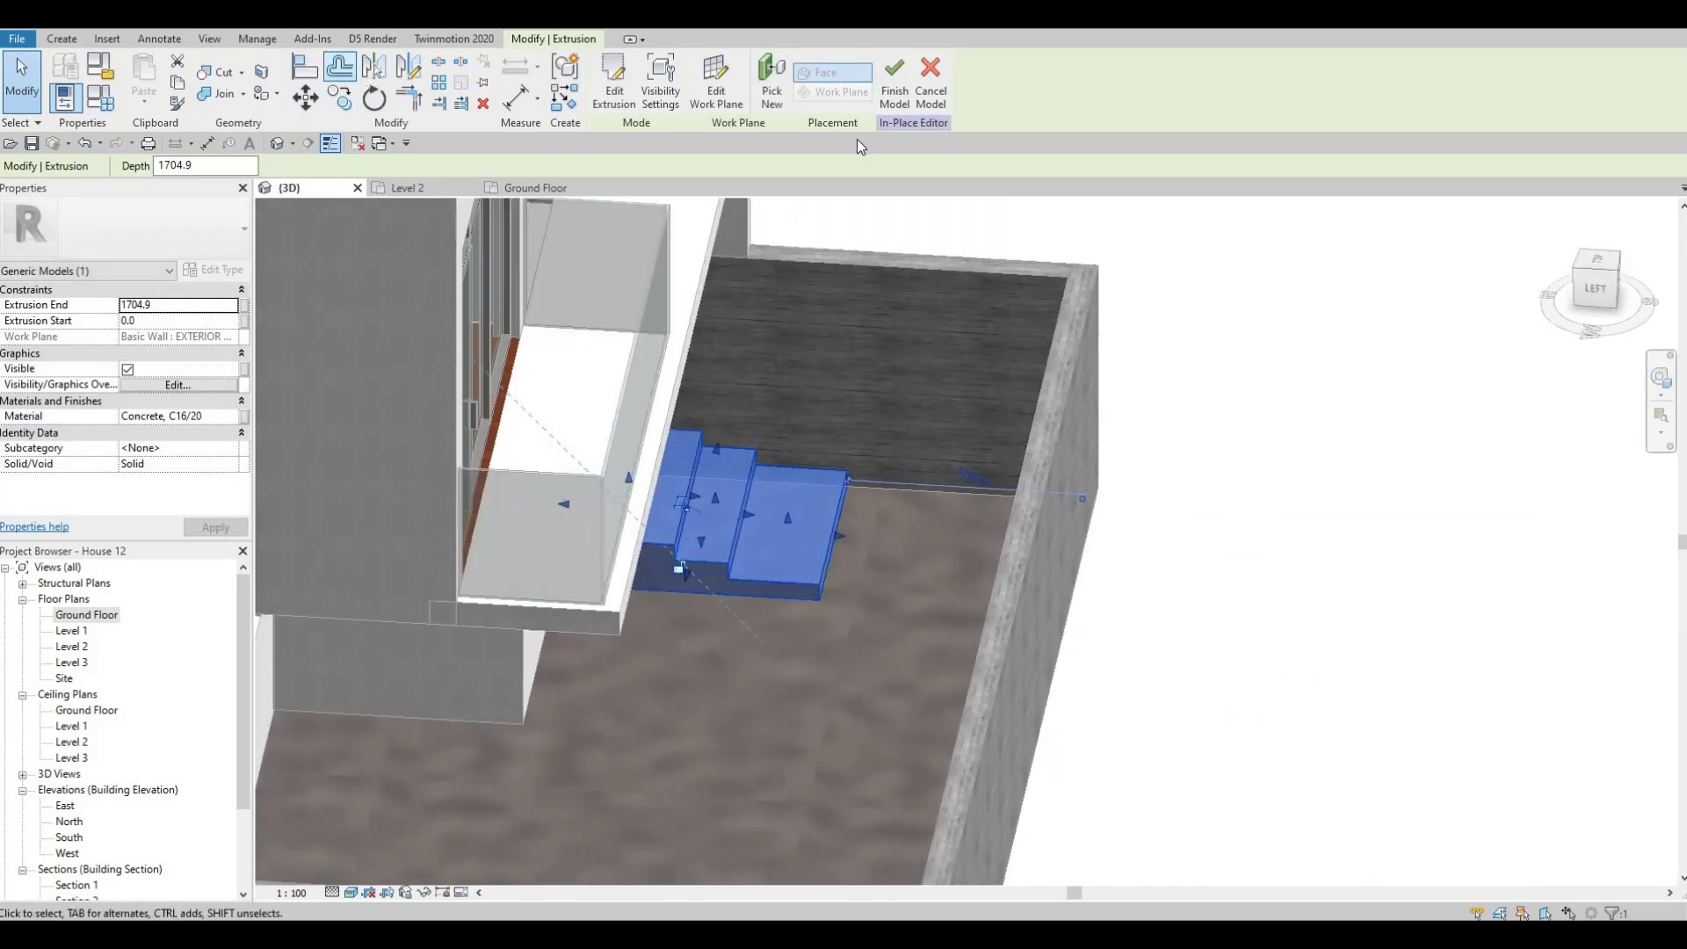
key("Escape")
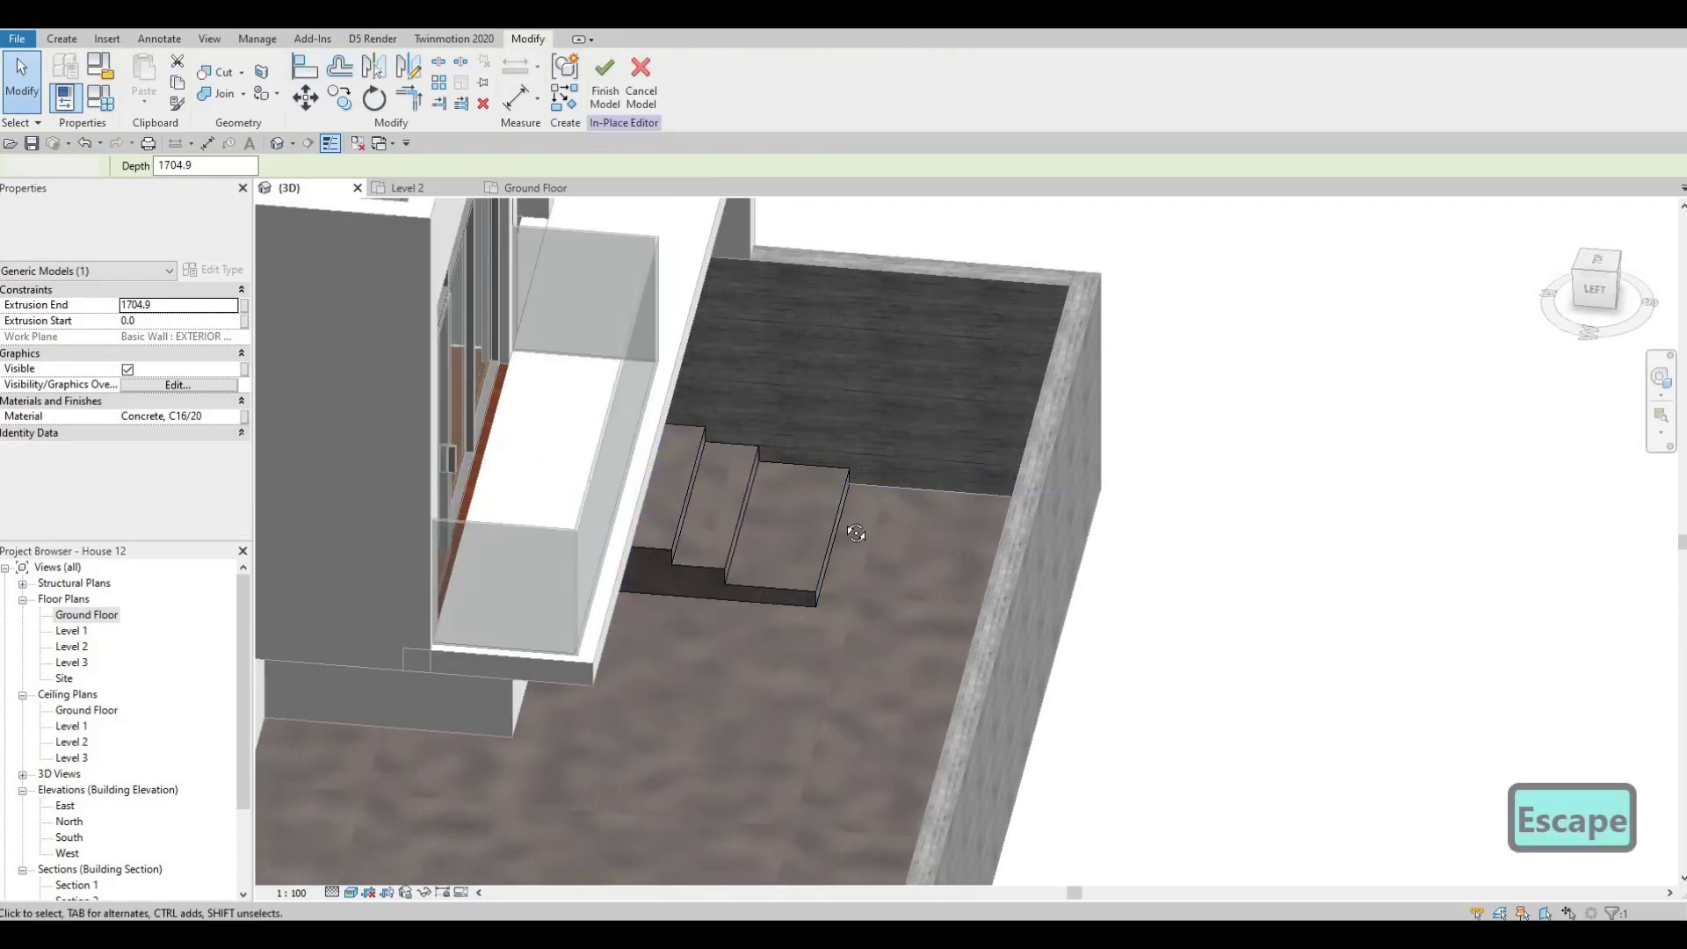
Examine the concrete steps from the side and front for their fit against the door and yard walls.
middle_click_drag(896, 407, 767, 519, "shift")
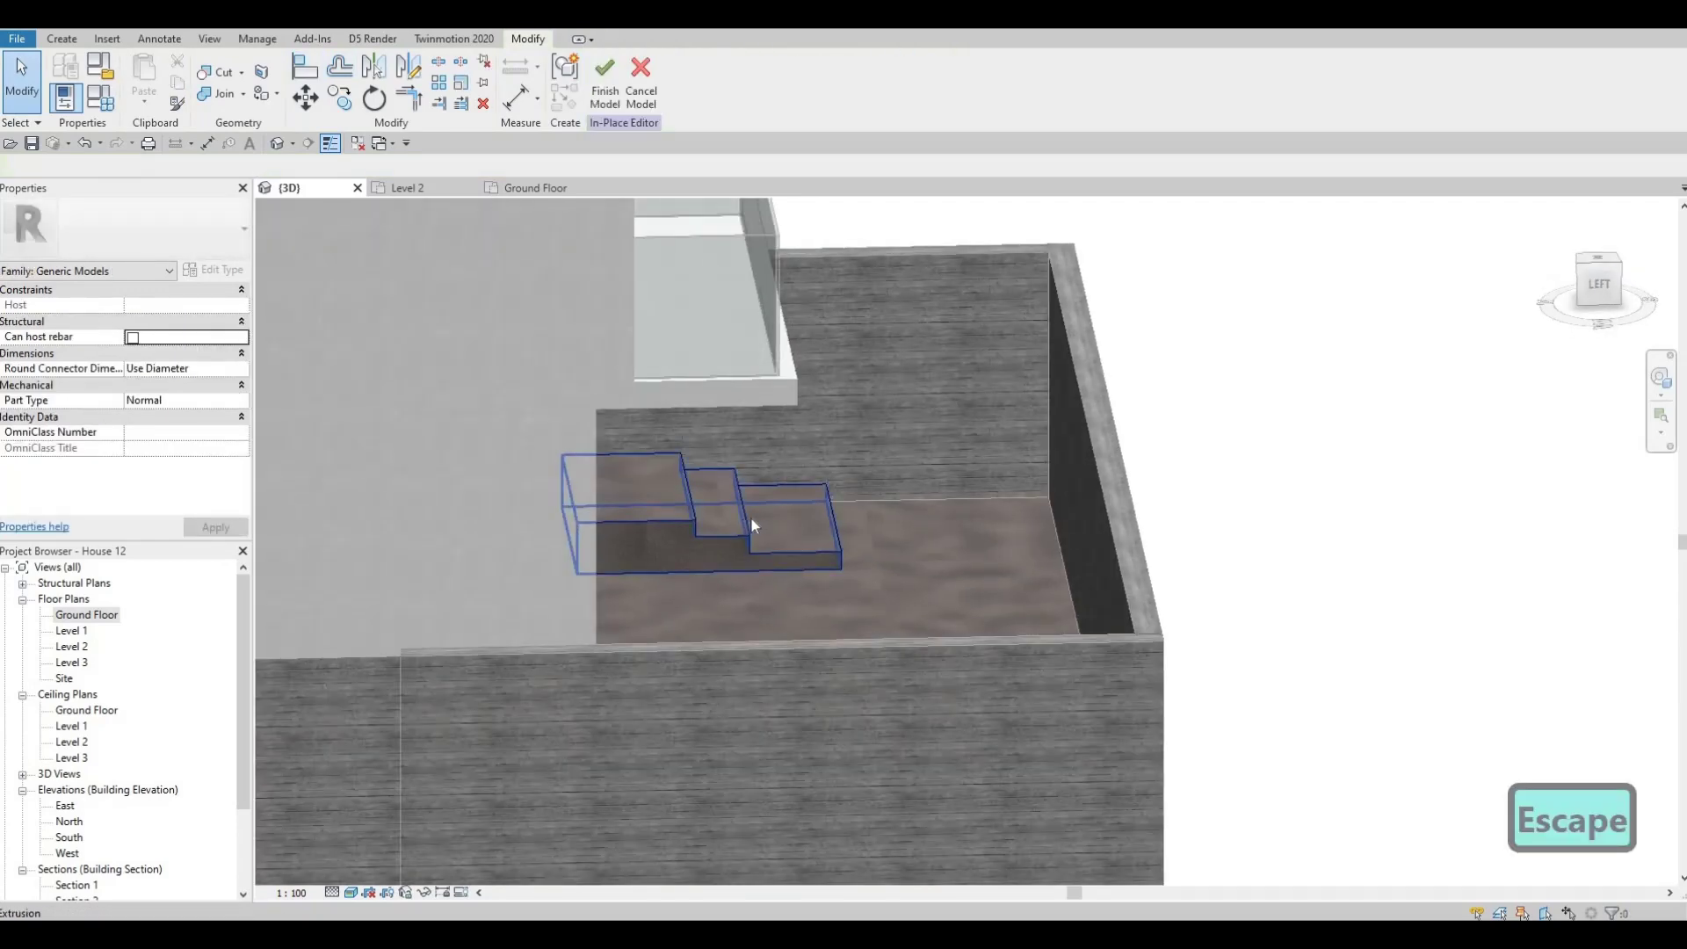
left_click(749, 517)
scroll(763, 508, "up", 2)
left_click_drag(766, 506, 789, 514)
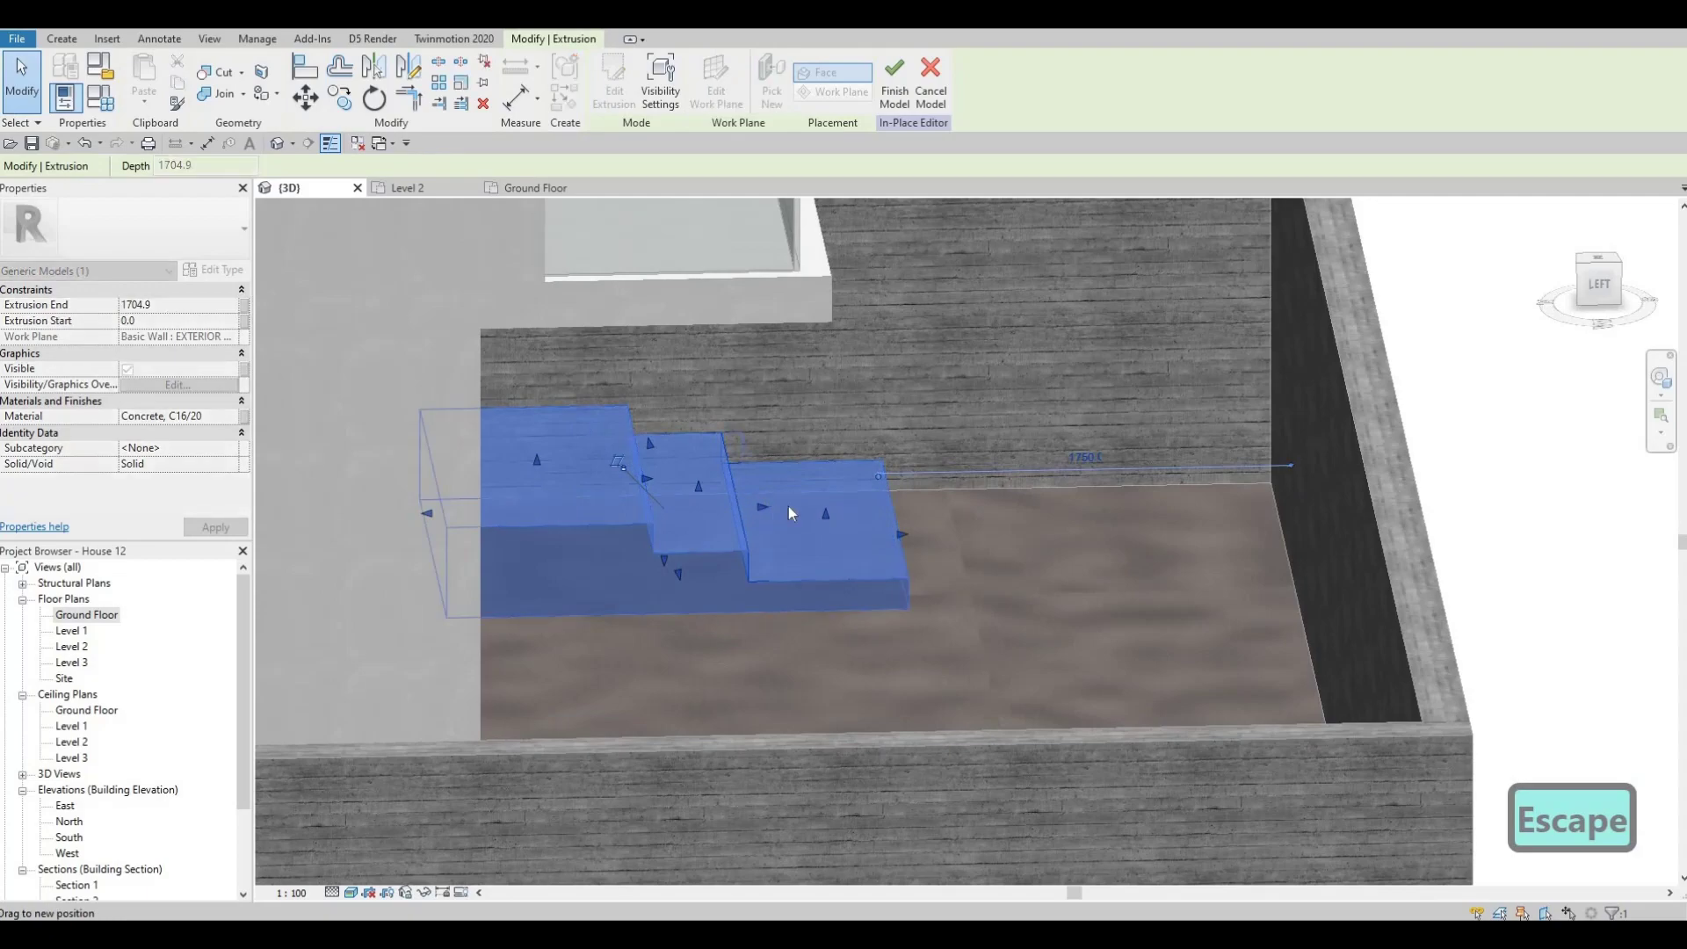
key("Escape")
middle_click_drag(813, 513, 831, 615, "shift")
scroll(1108, 477, "down", 2)
middle_click_drag(1107, 477, 1146, 451)
scroll(1146, 450, "down", 2)
middle_click_drag(776, 639, 772, 551, "shift")
scroll(773, 550, "up", 1)
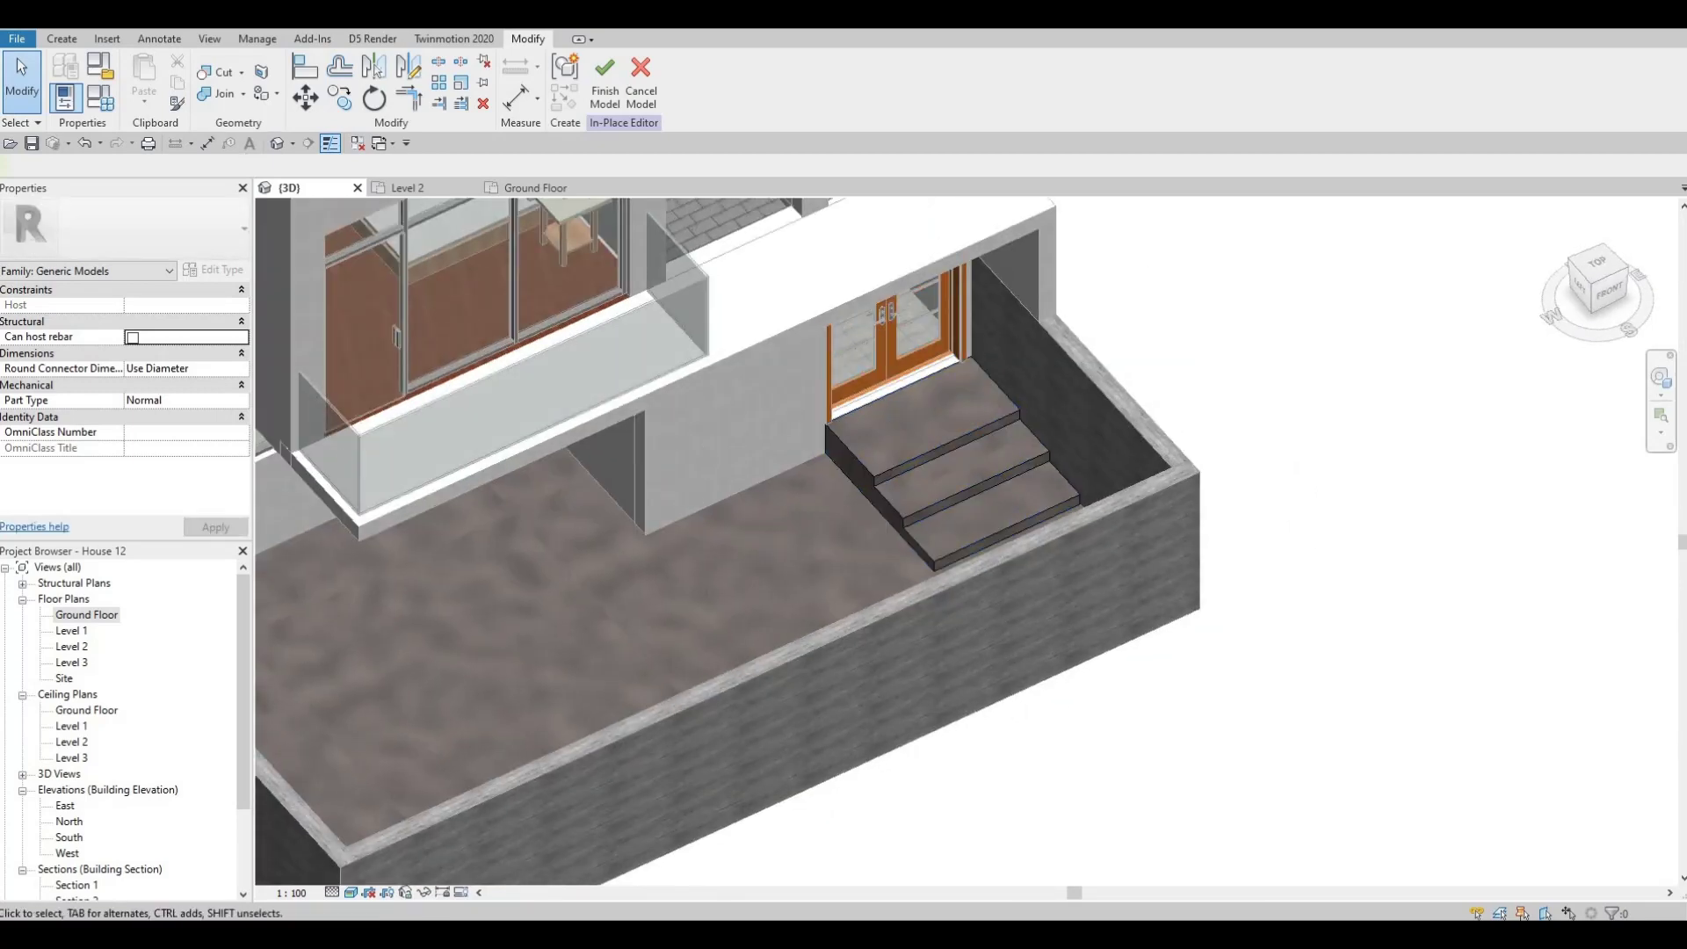
Start a new extrusion with a rectangular sketch and set its work plane to Level : Ground Floor.
left_click(61, 39)
left_click(146, 81)
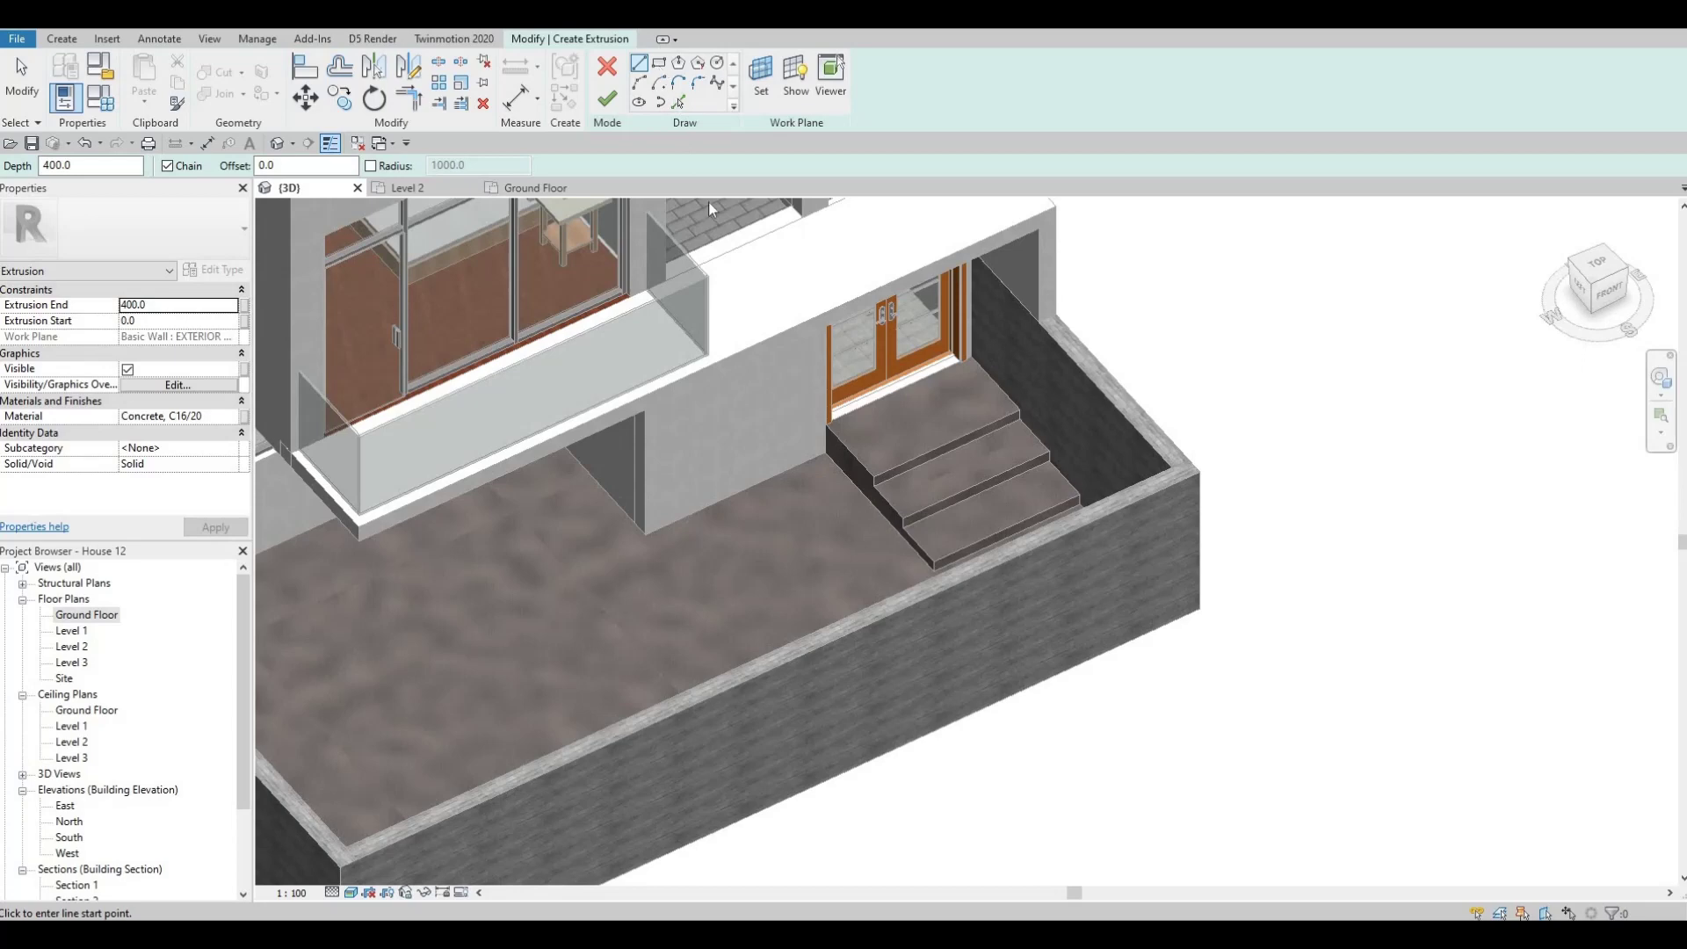
scroll(824, 471, "up", 1)
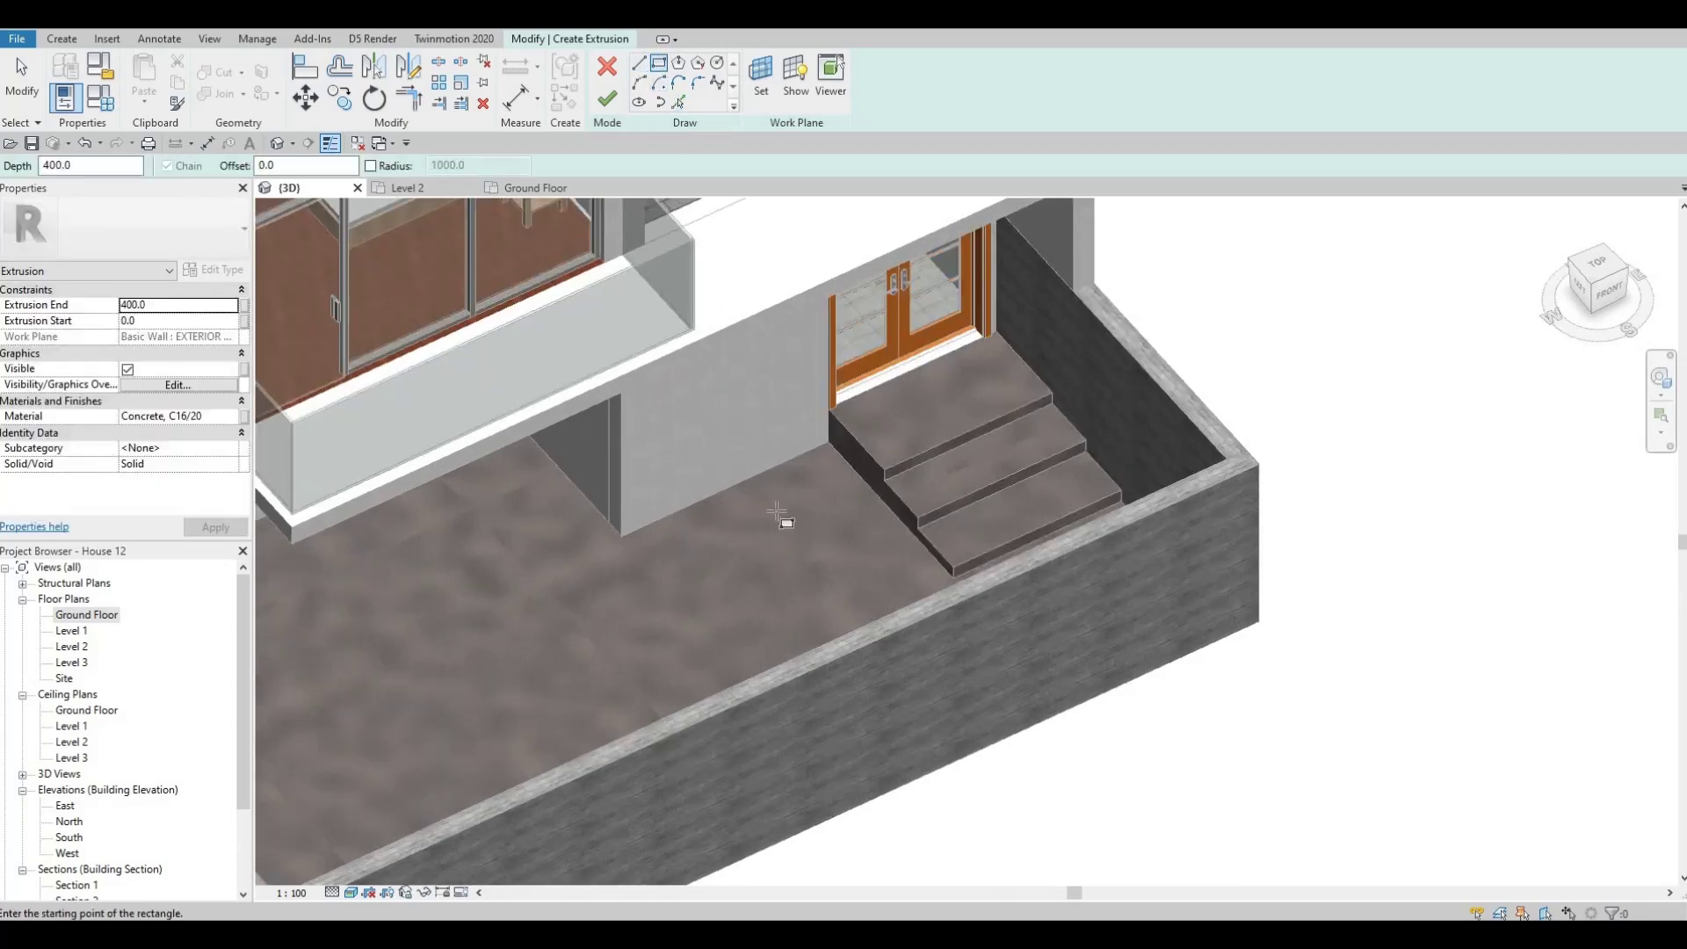
key("Escape")
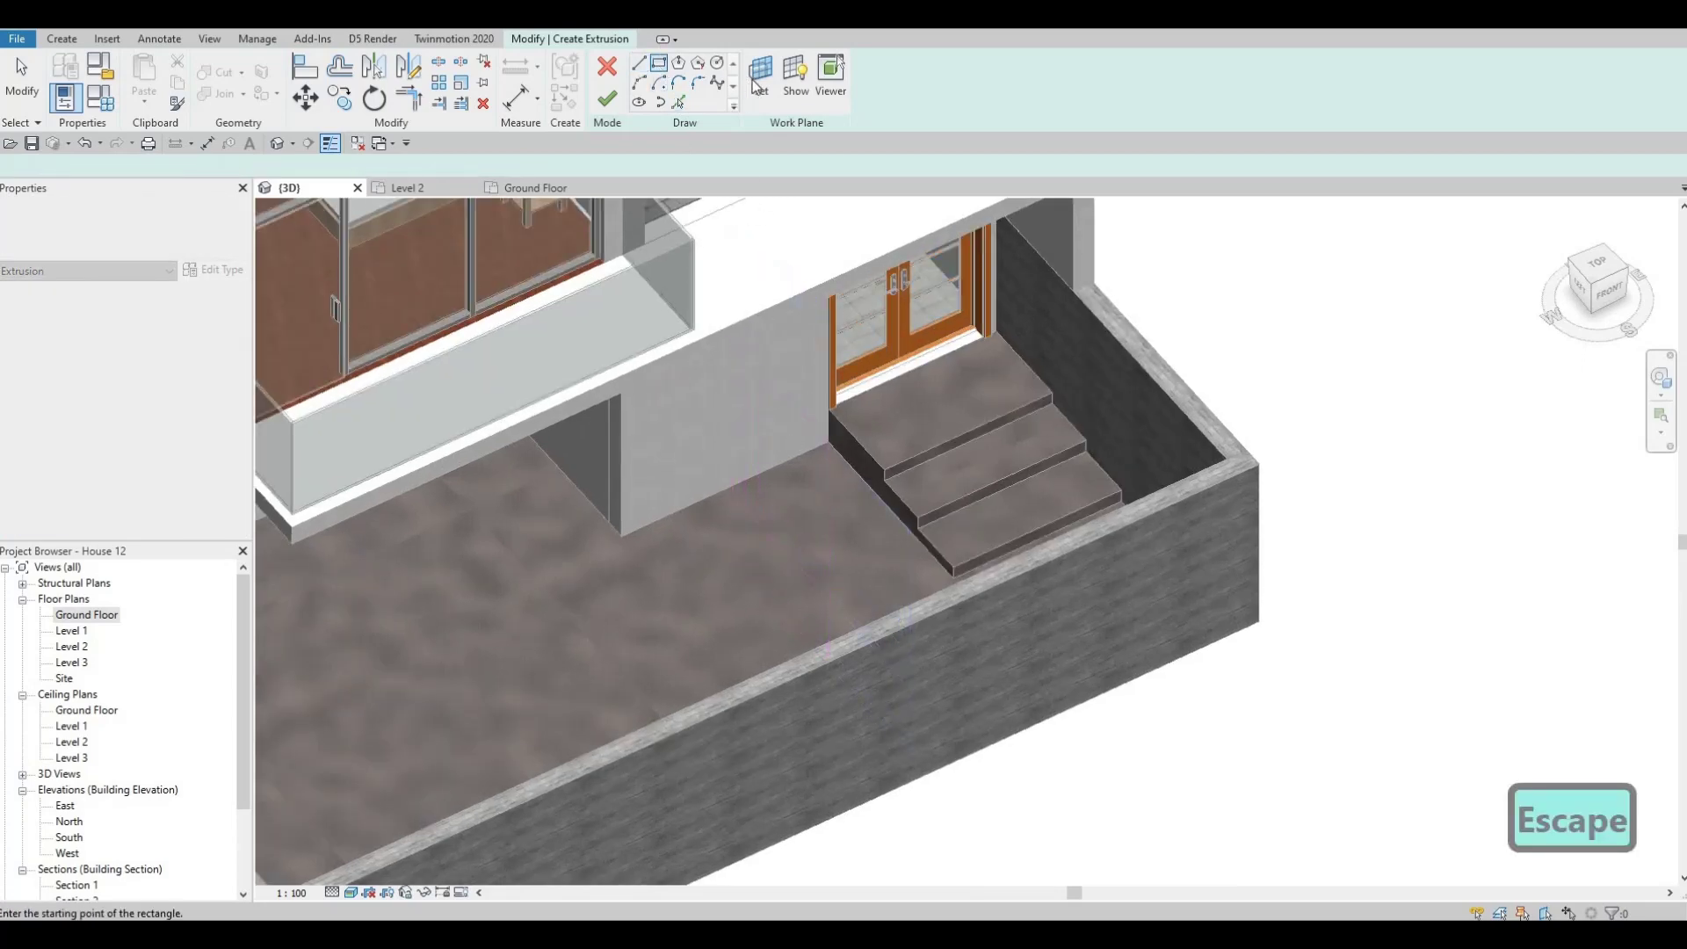
left_click(757, 81)
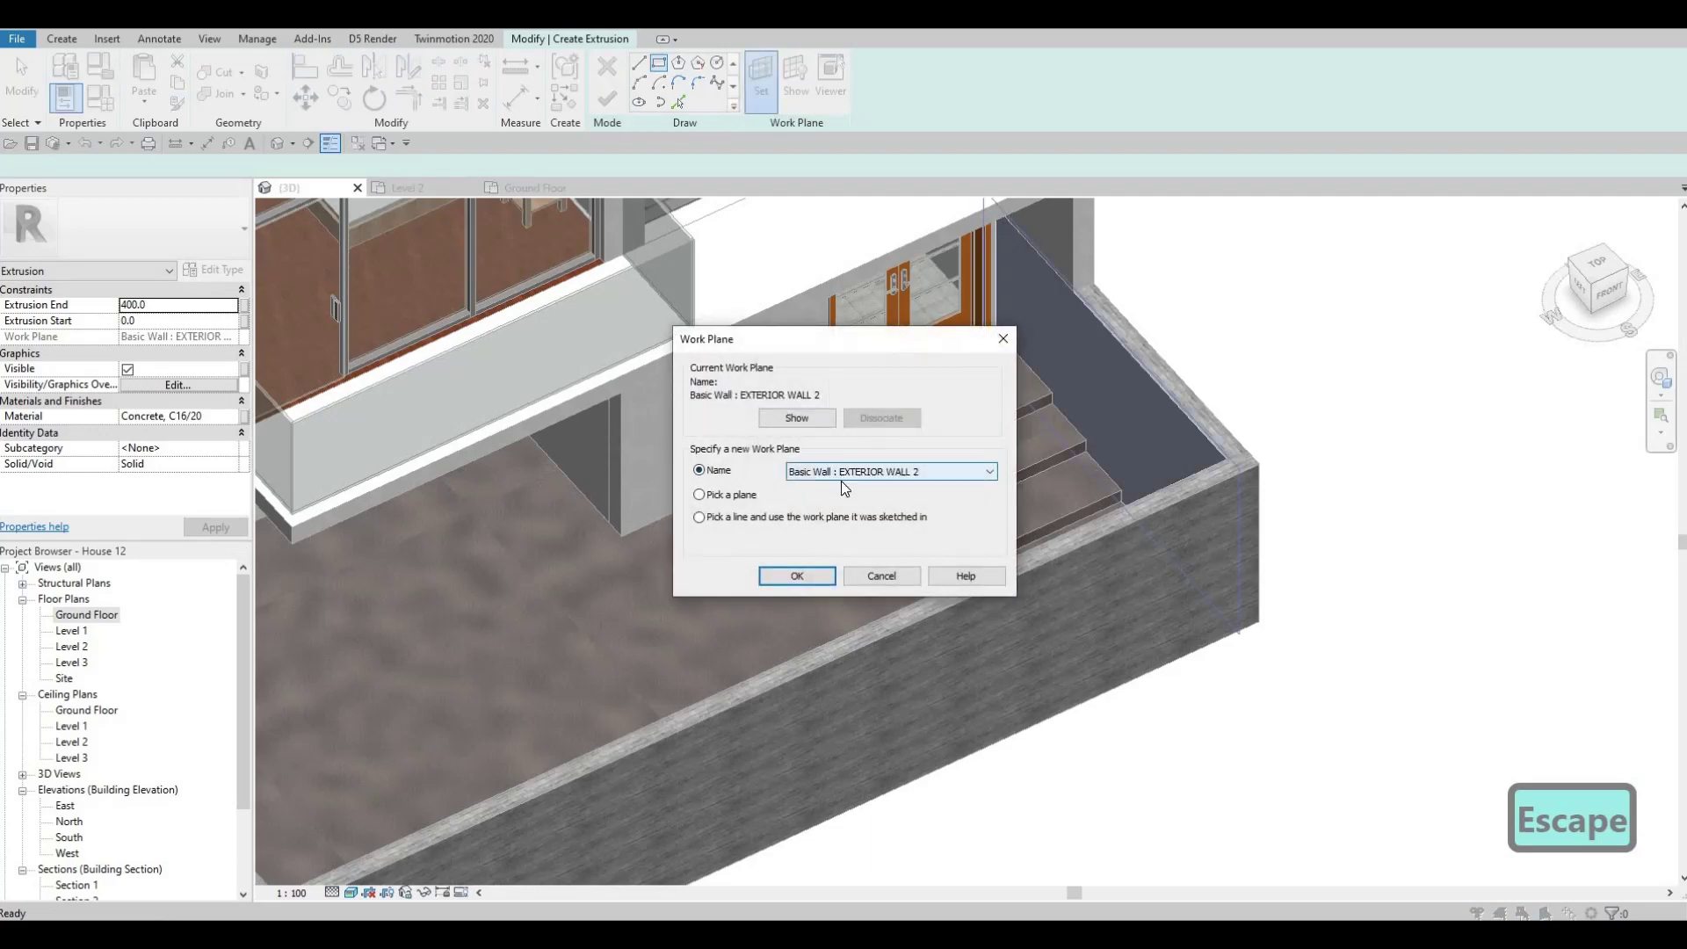
left_click(841, 475)
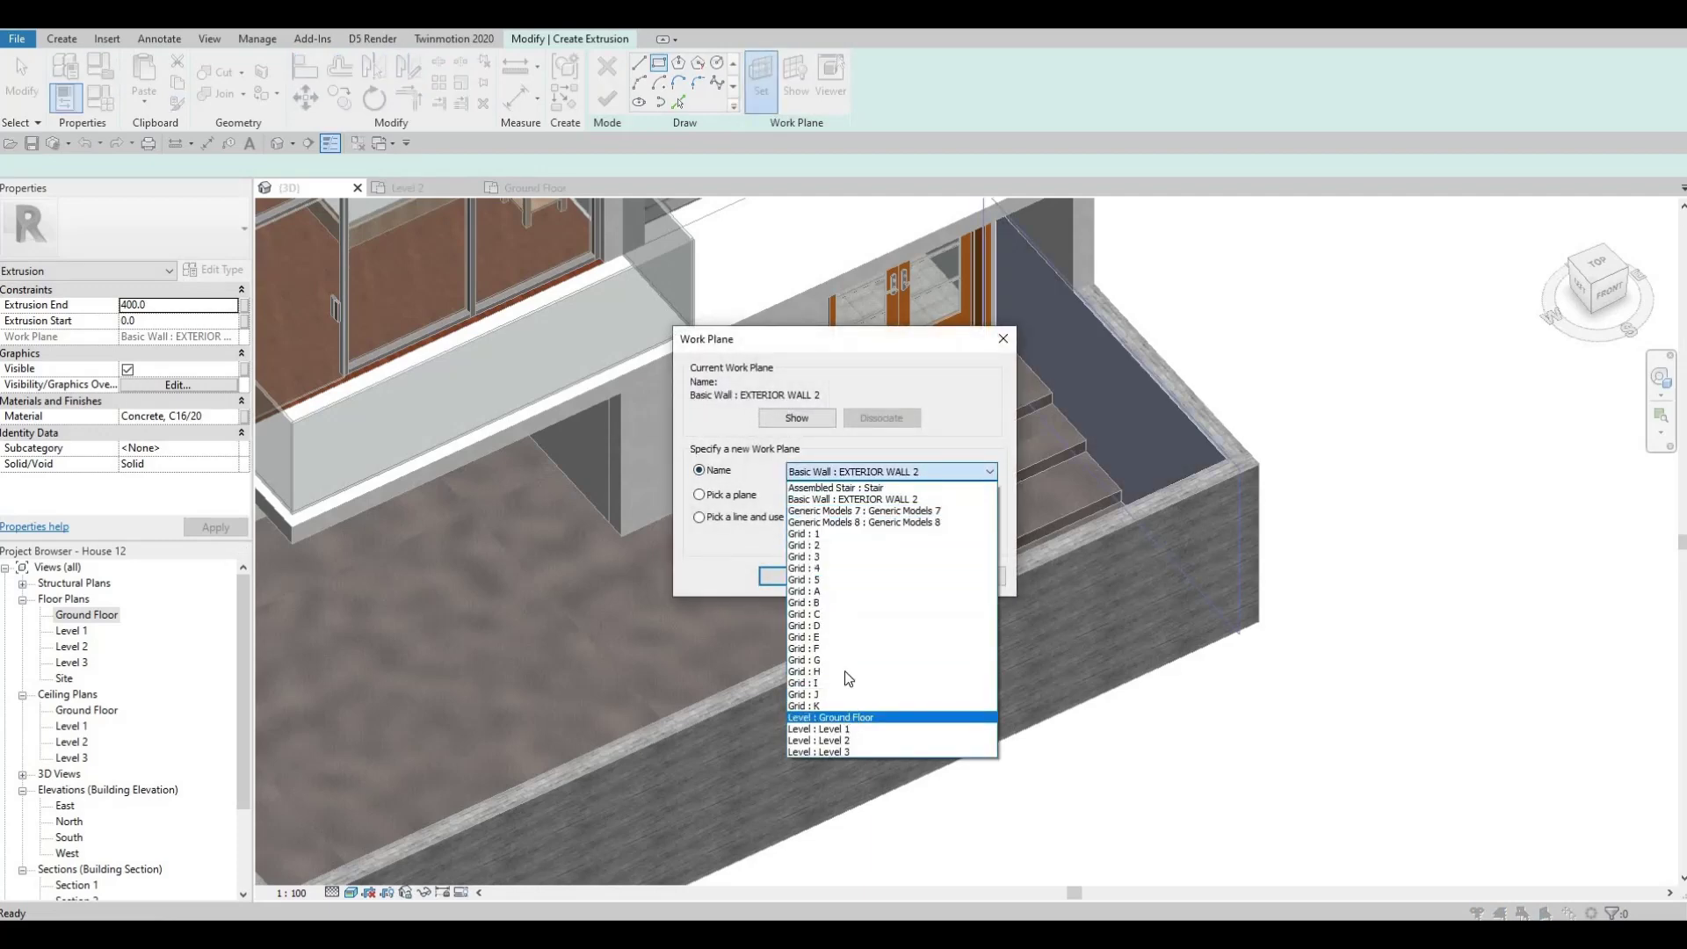
left_click(831, 717)
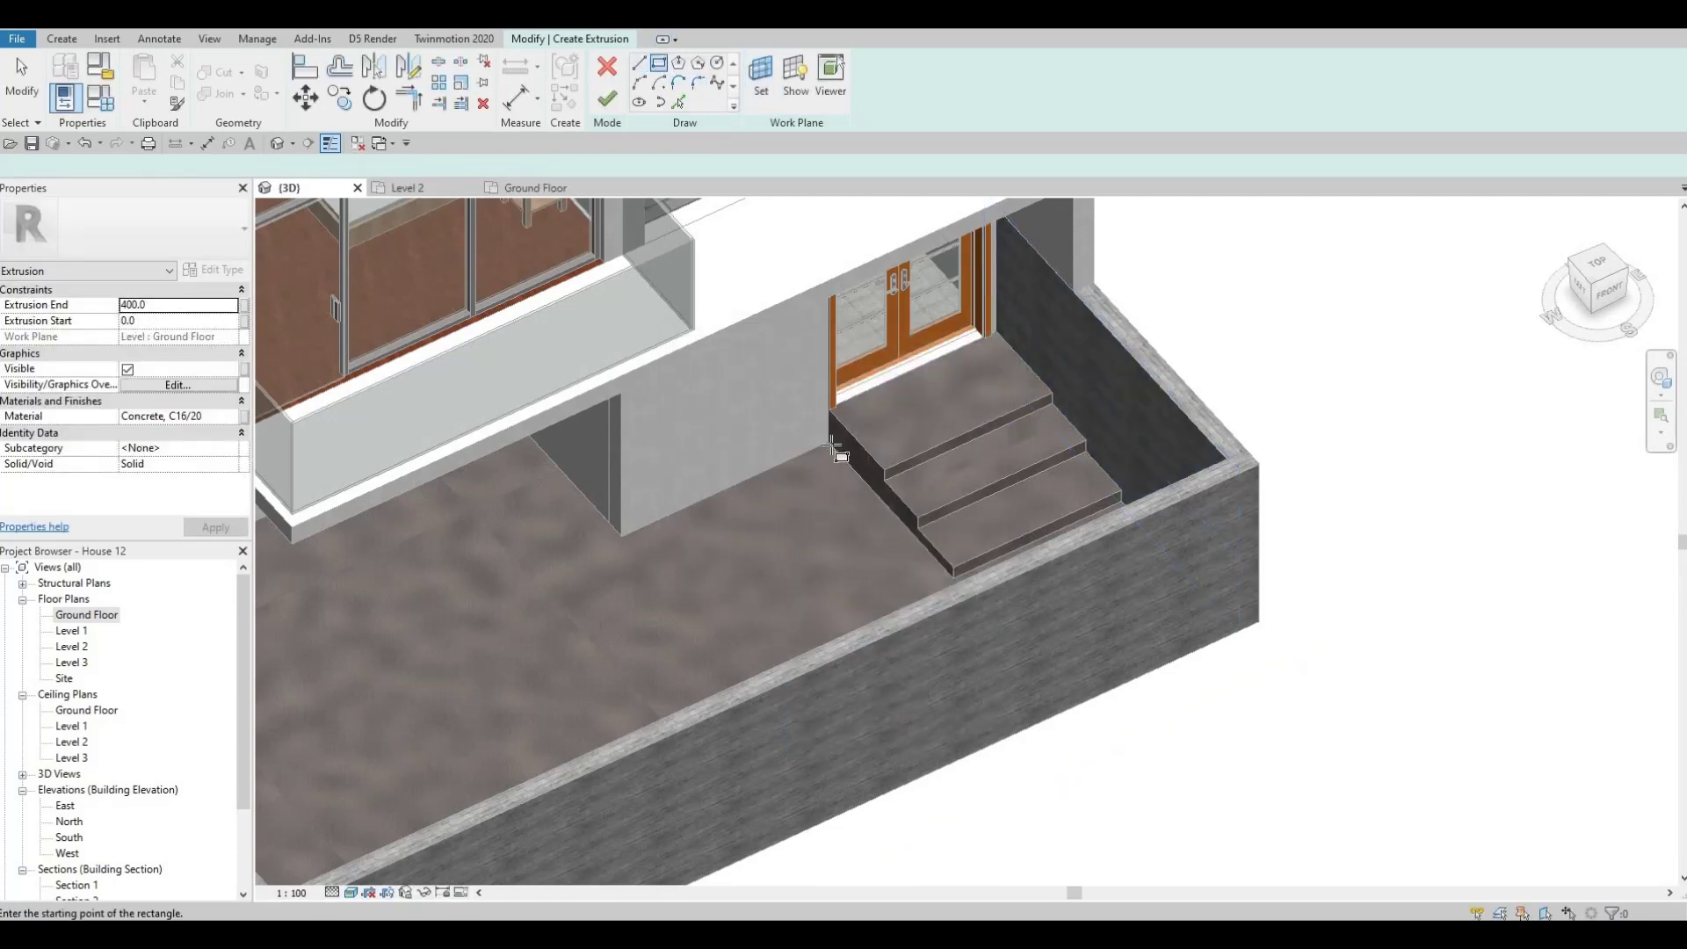
Sketch a rectangle about 2095 mm long on the yard floor, from the inner bottom corner of the steps along the house wall.
left_click(831, 442)
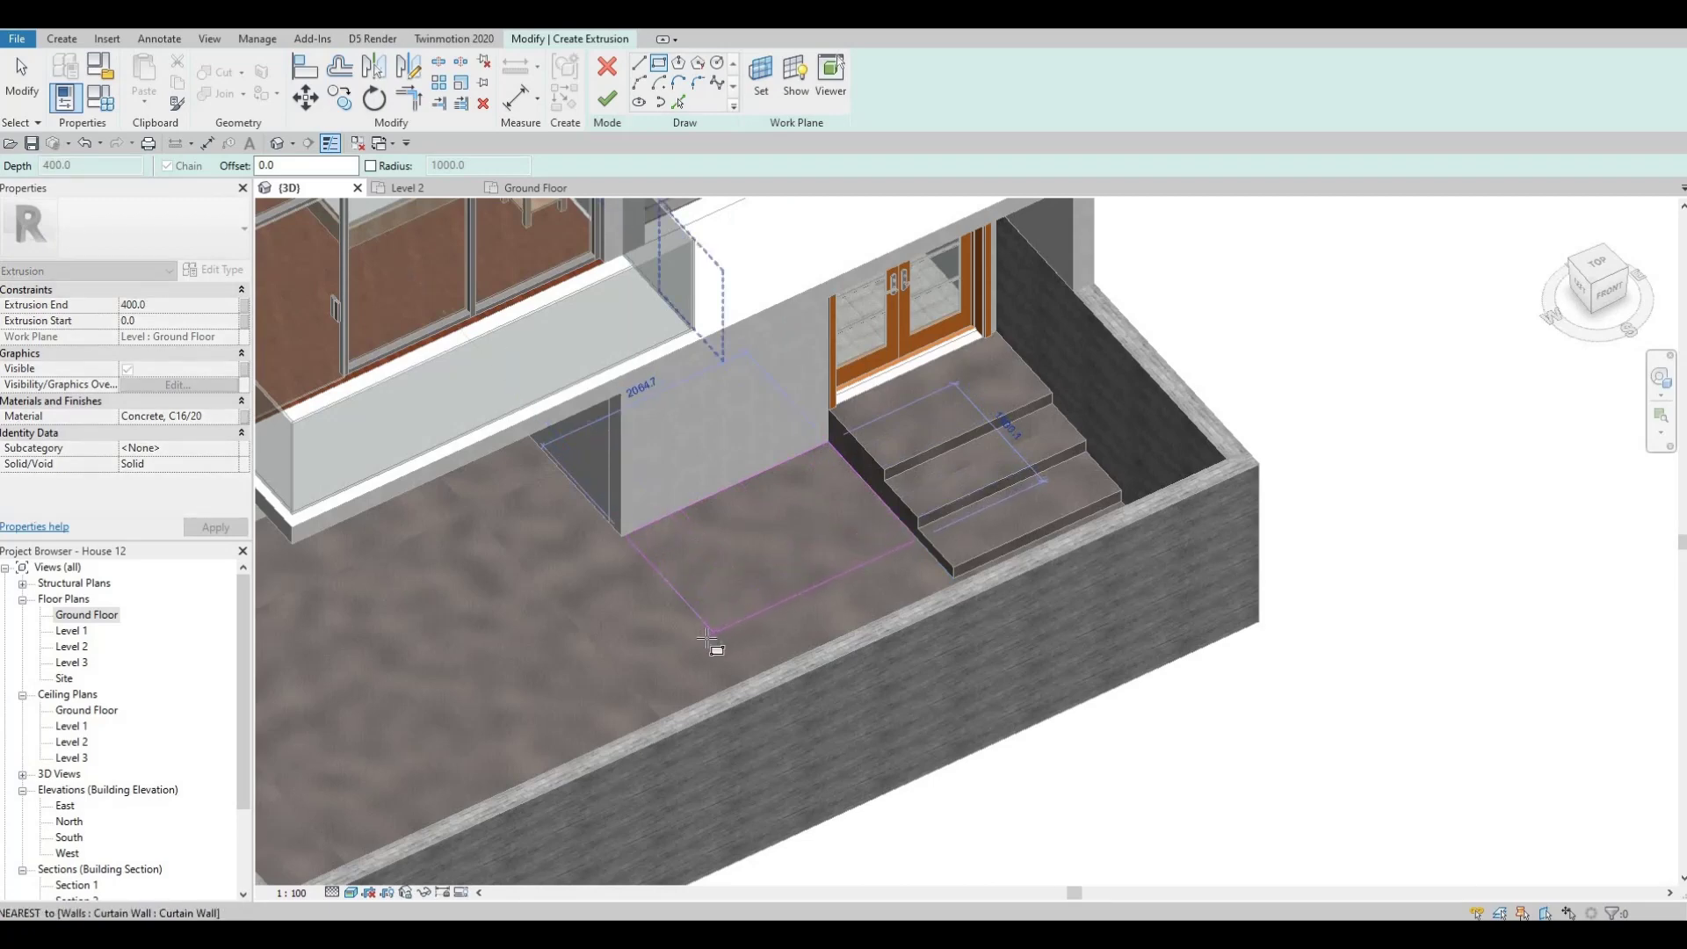
left_click(707, 635)
scroll(715, 605, "up", 2)
key("Escape")
key("Escape")
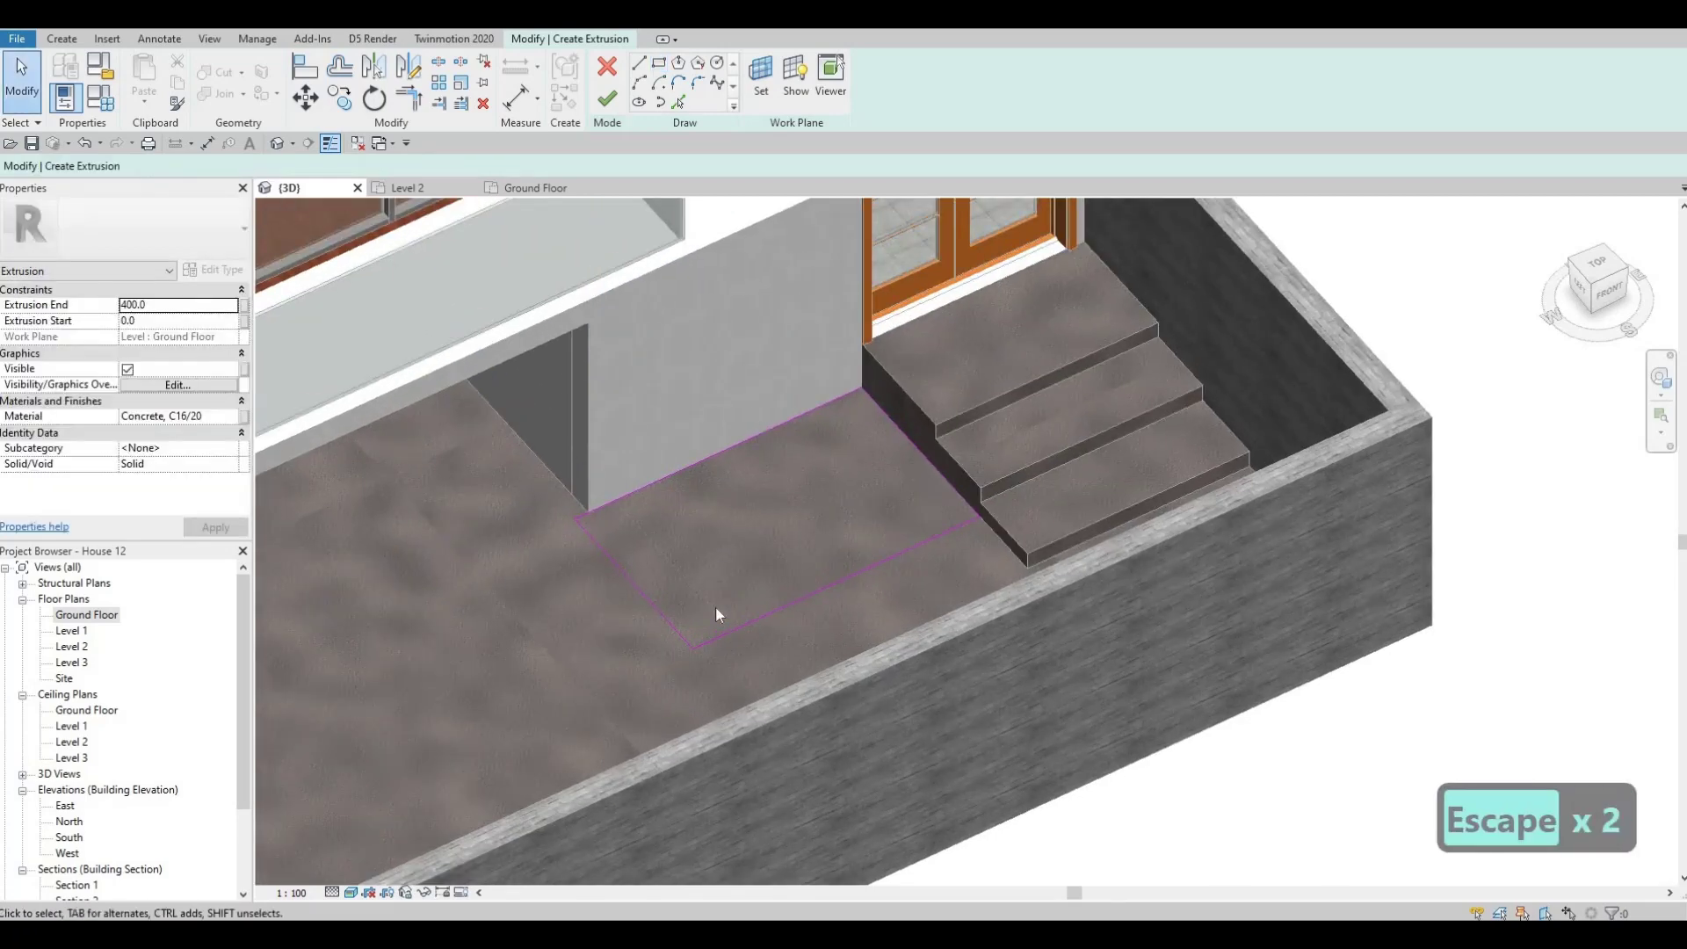
Align the rectangle's short edge away from the steps with the end face of the adjoining exterior wall.
key("a")
key("l")
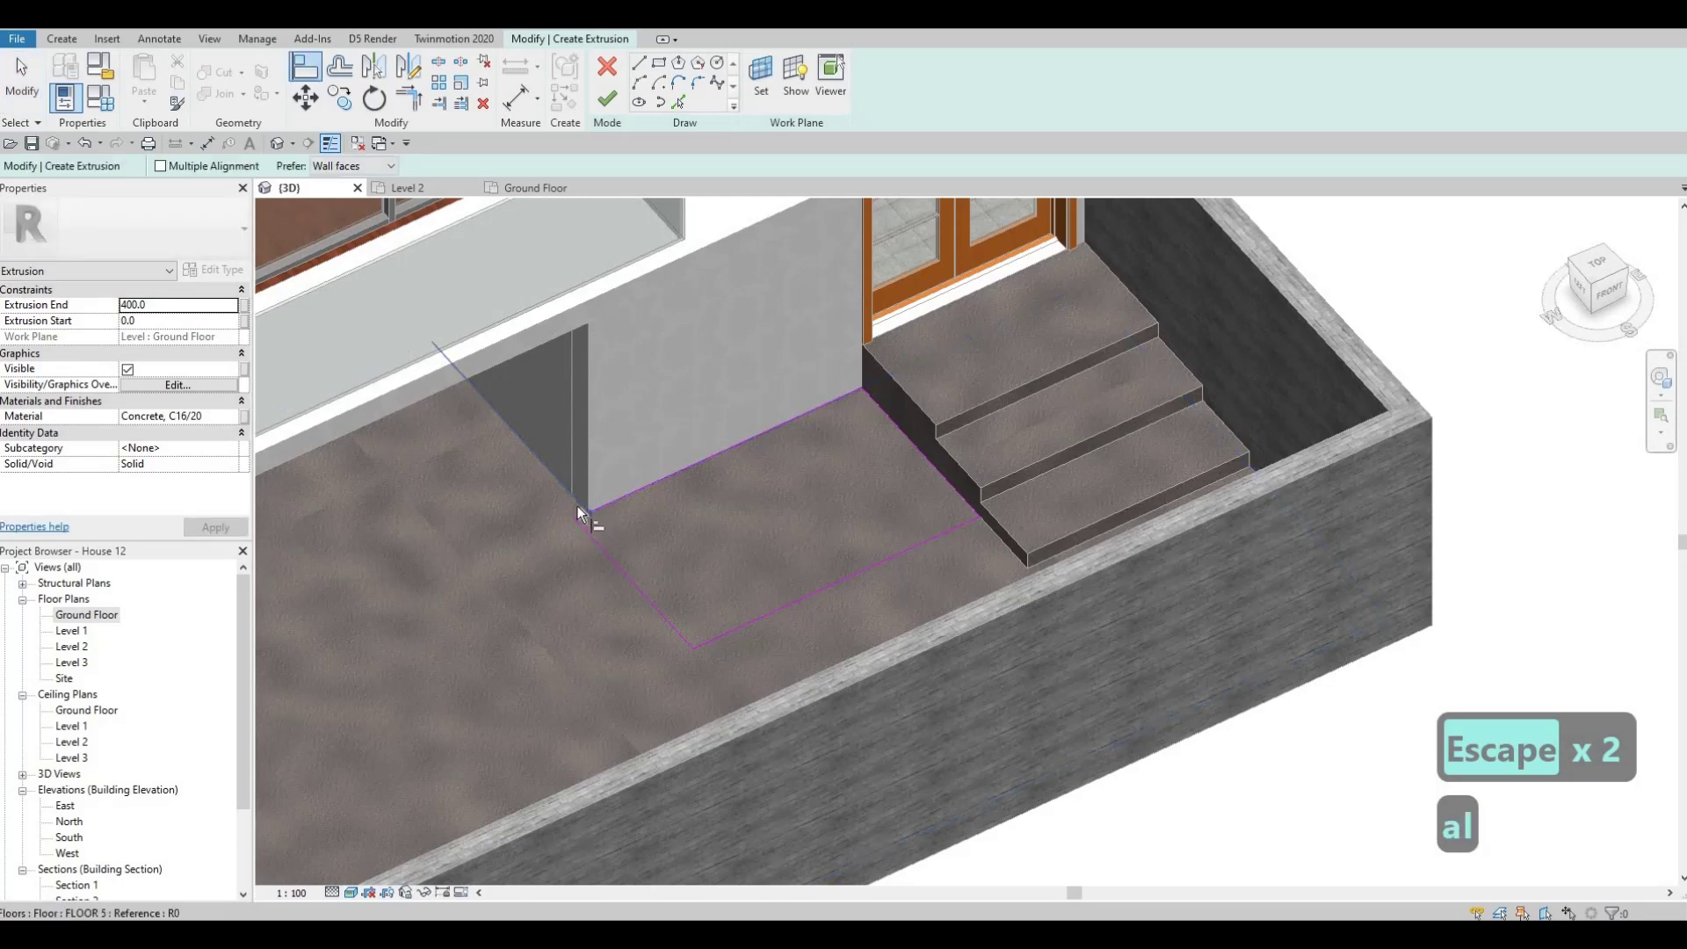
key("Tab")
key("Tab")
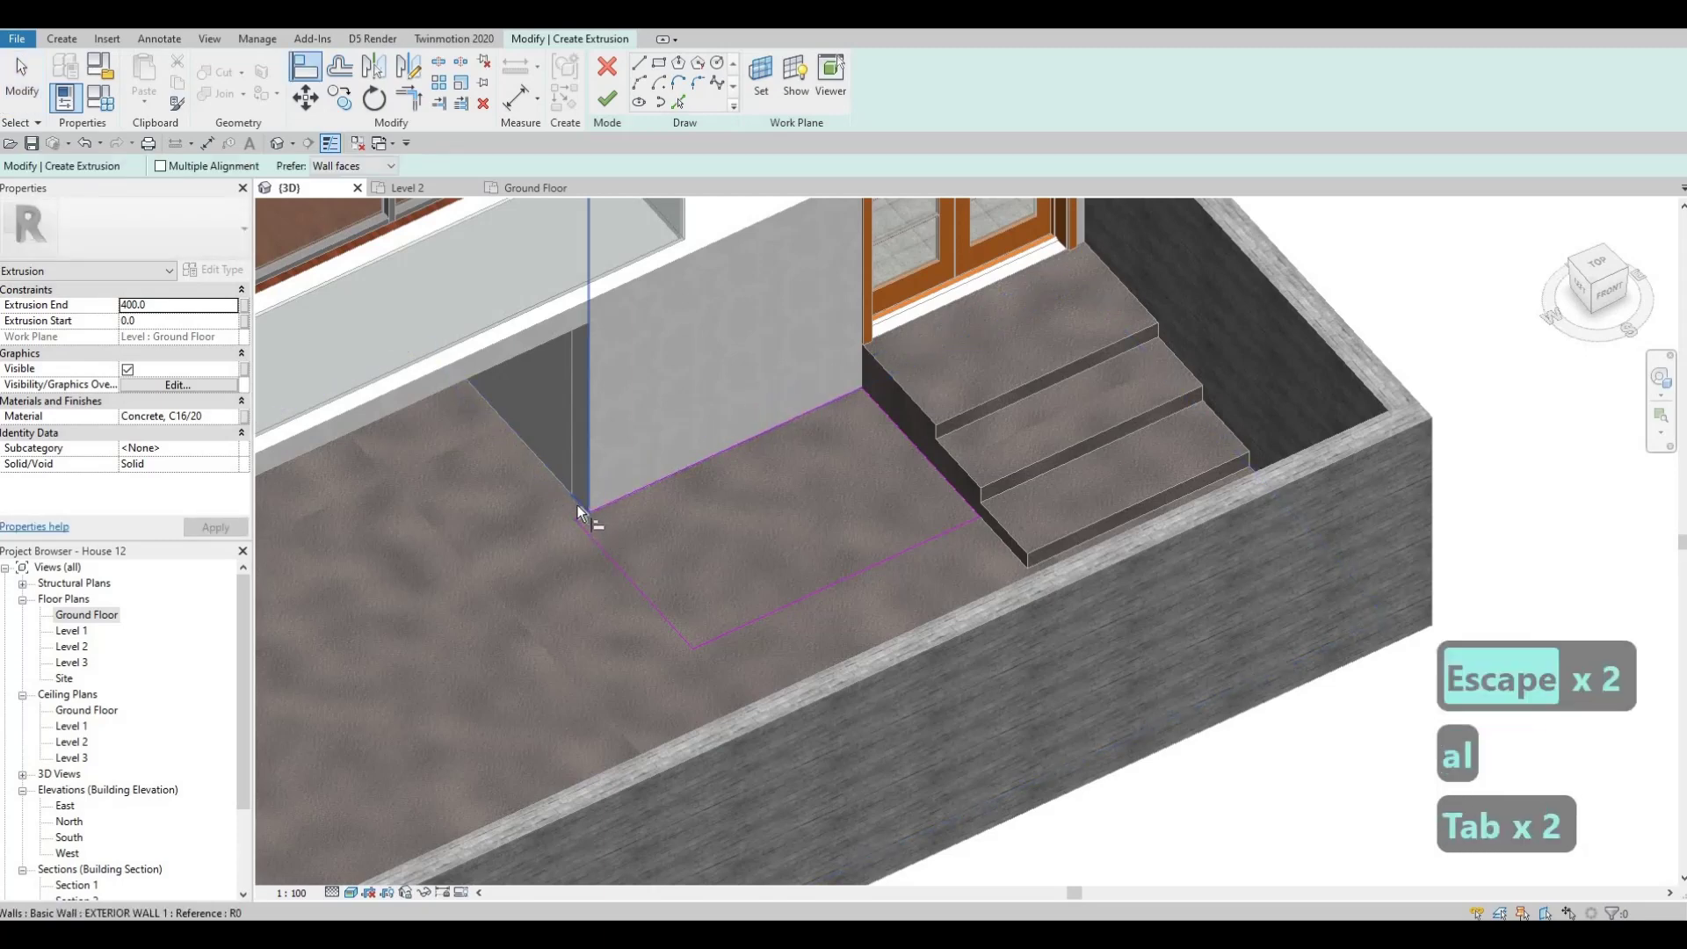
key("Tab")
key("Tab")
key("Tab")
left_click(577, 504)
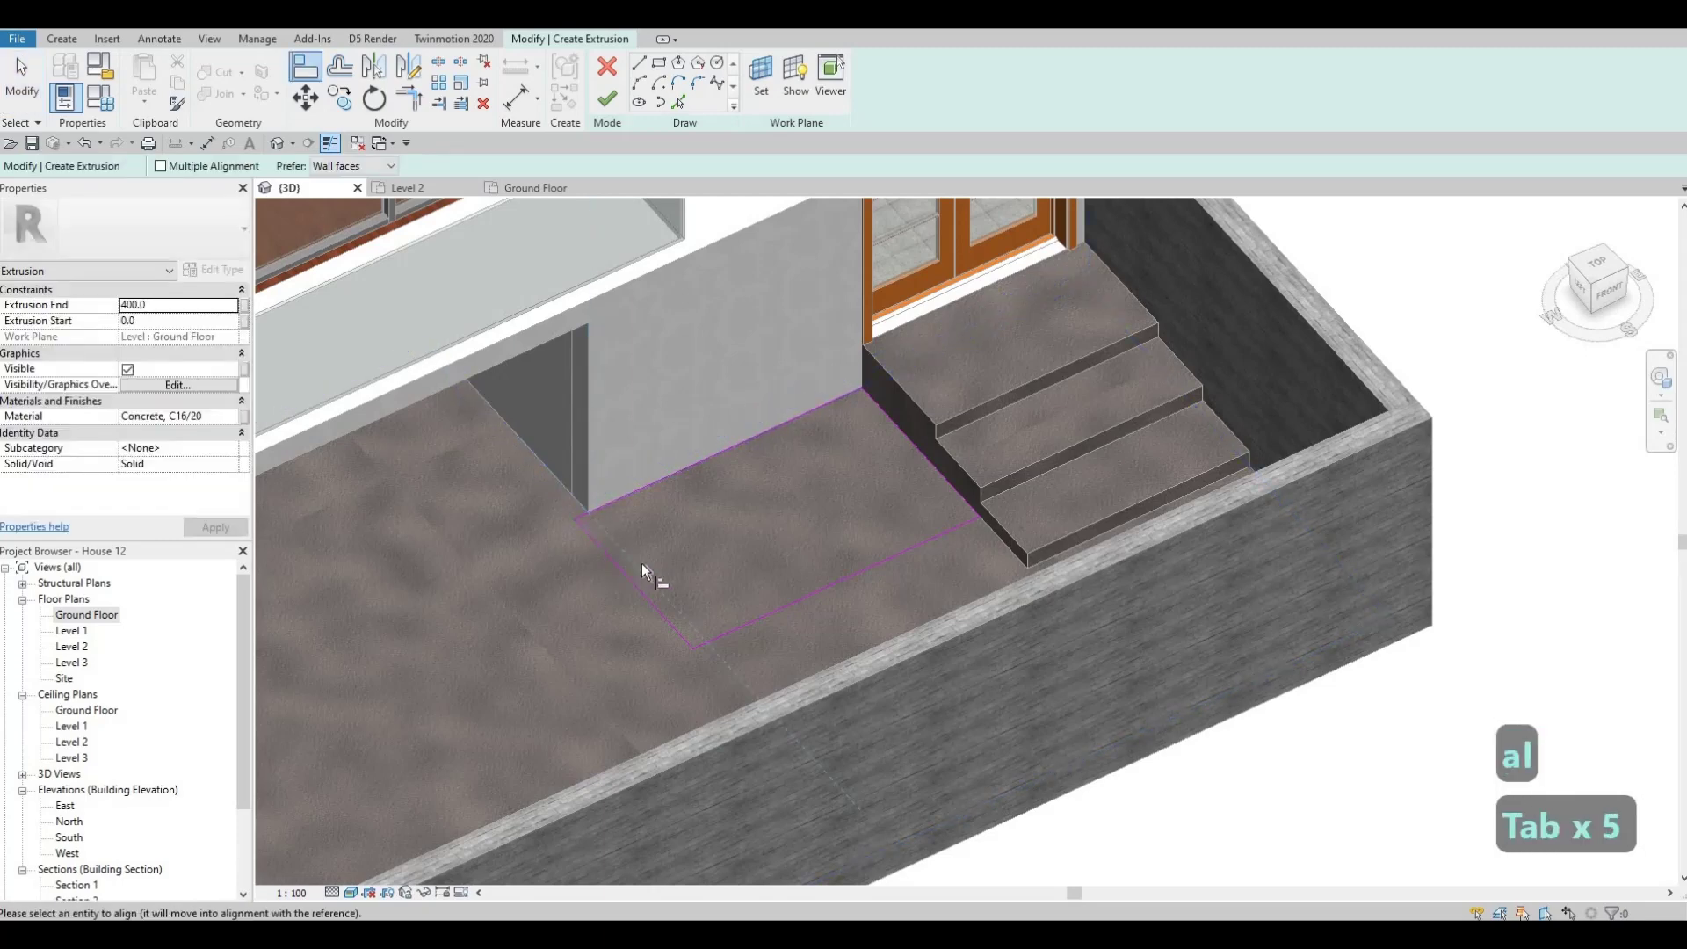
key("Escape")
key("Escape")
Move the rectangle's long outer edge slightly farther from the house wall, toward the yard's boundary wall.
middle_click_drag(833, 562, 969, 552, "shift")
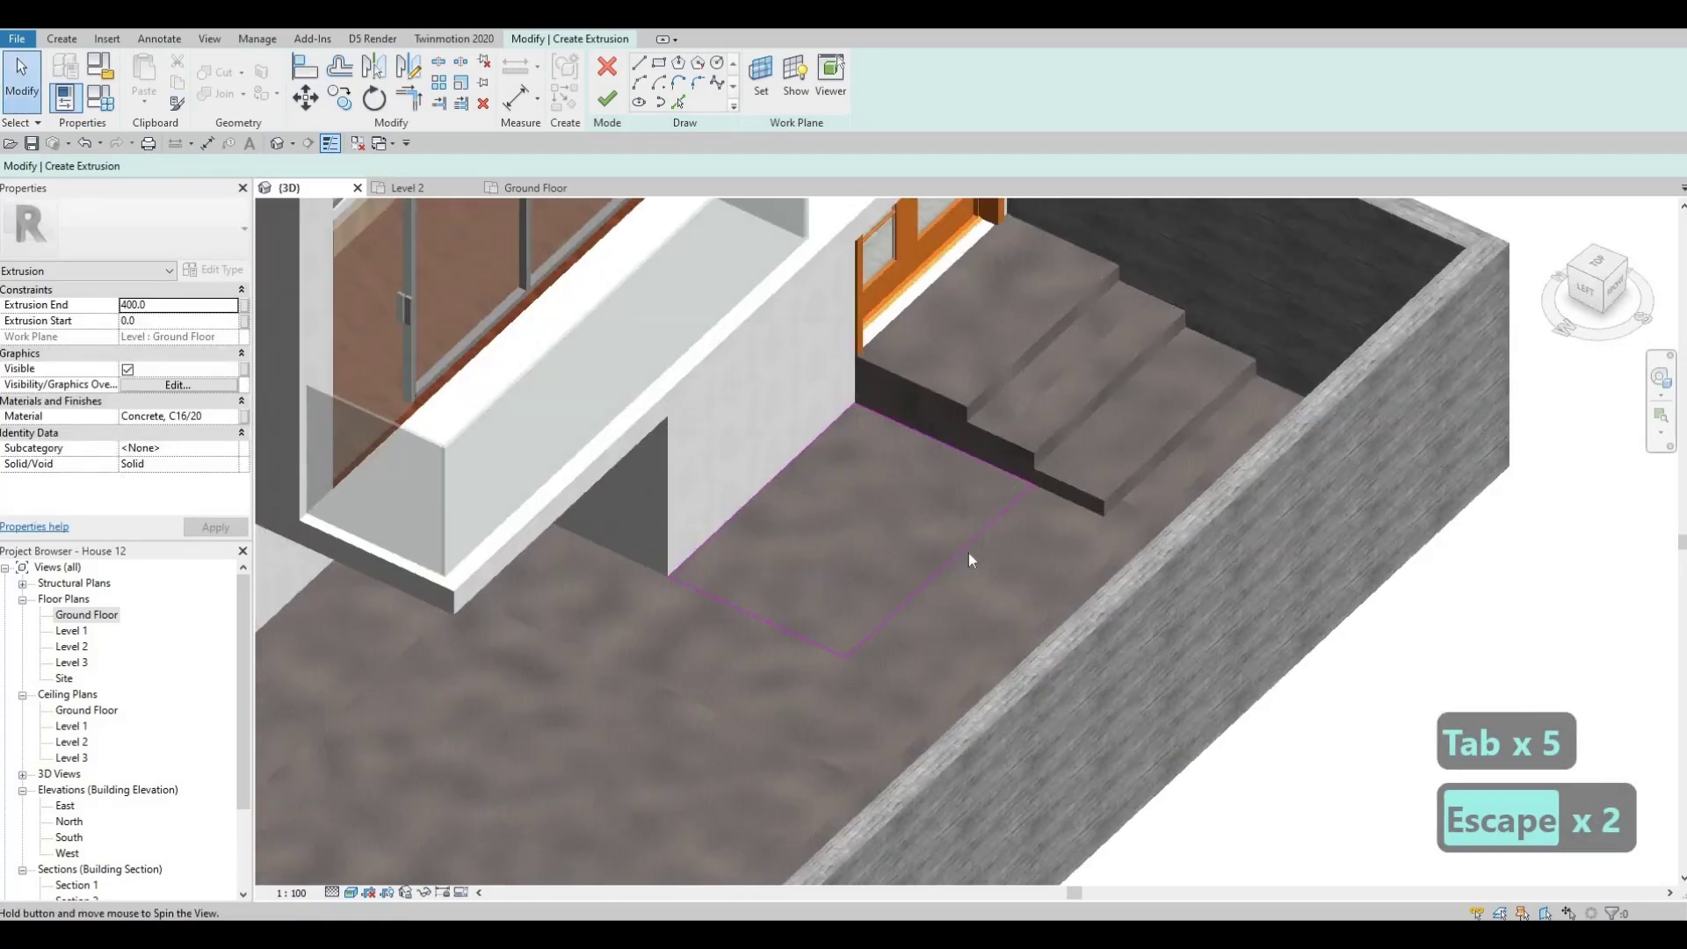
left_click_drag(965, 546, 1048, 568)
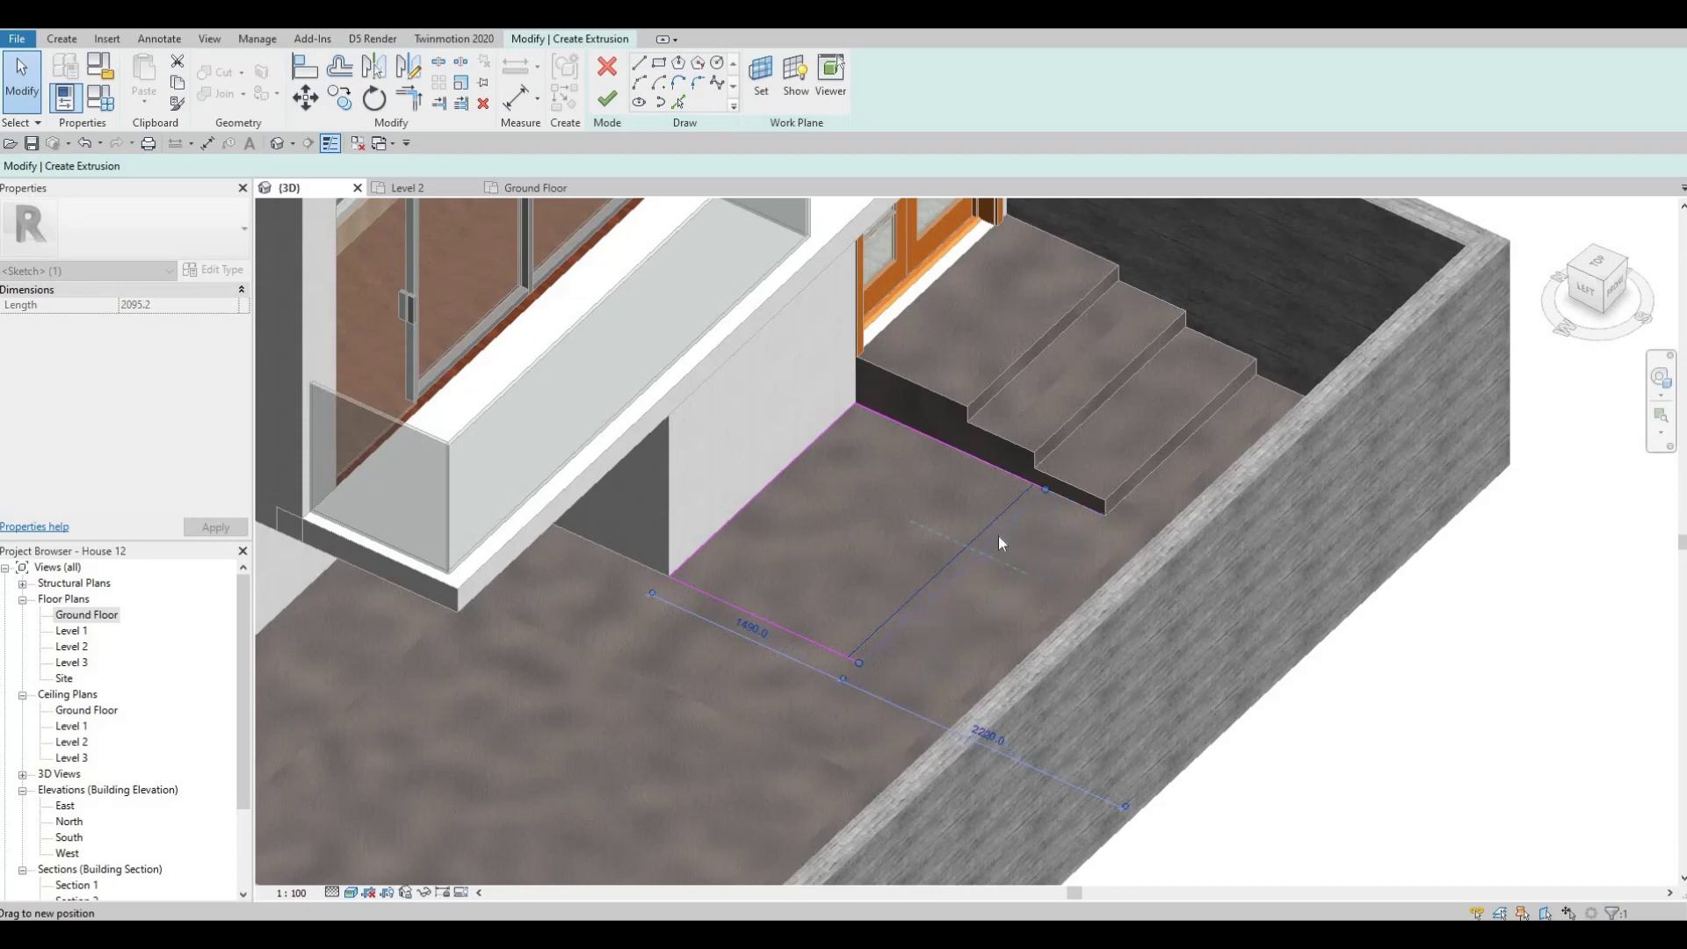
left_click_drag(999, 542, 999, 542)
key("Escape")
key("Escape")
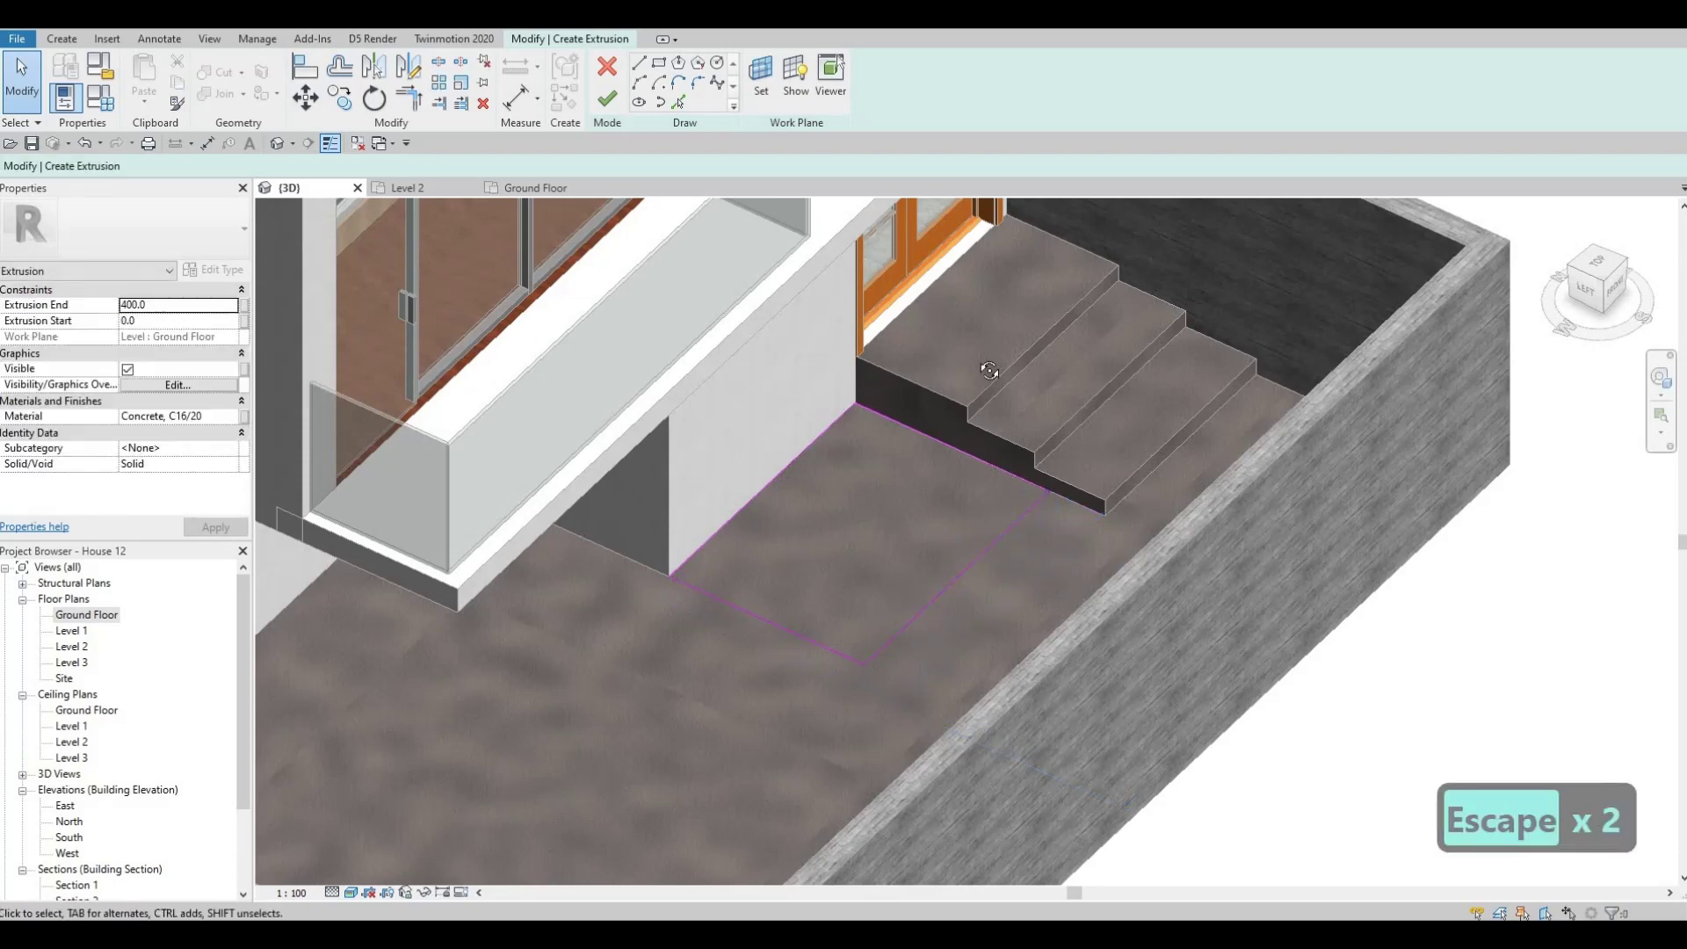
Add a second rectangle offset 100 mm inside the sketched outline and finish the extrusion as a hollow box 400 mm high.
middle_click_drag(990, 370, 1220, 410, "shift")
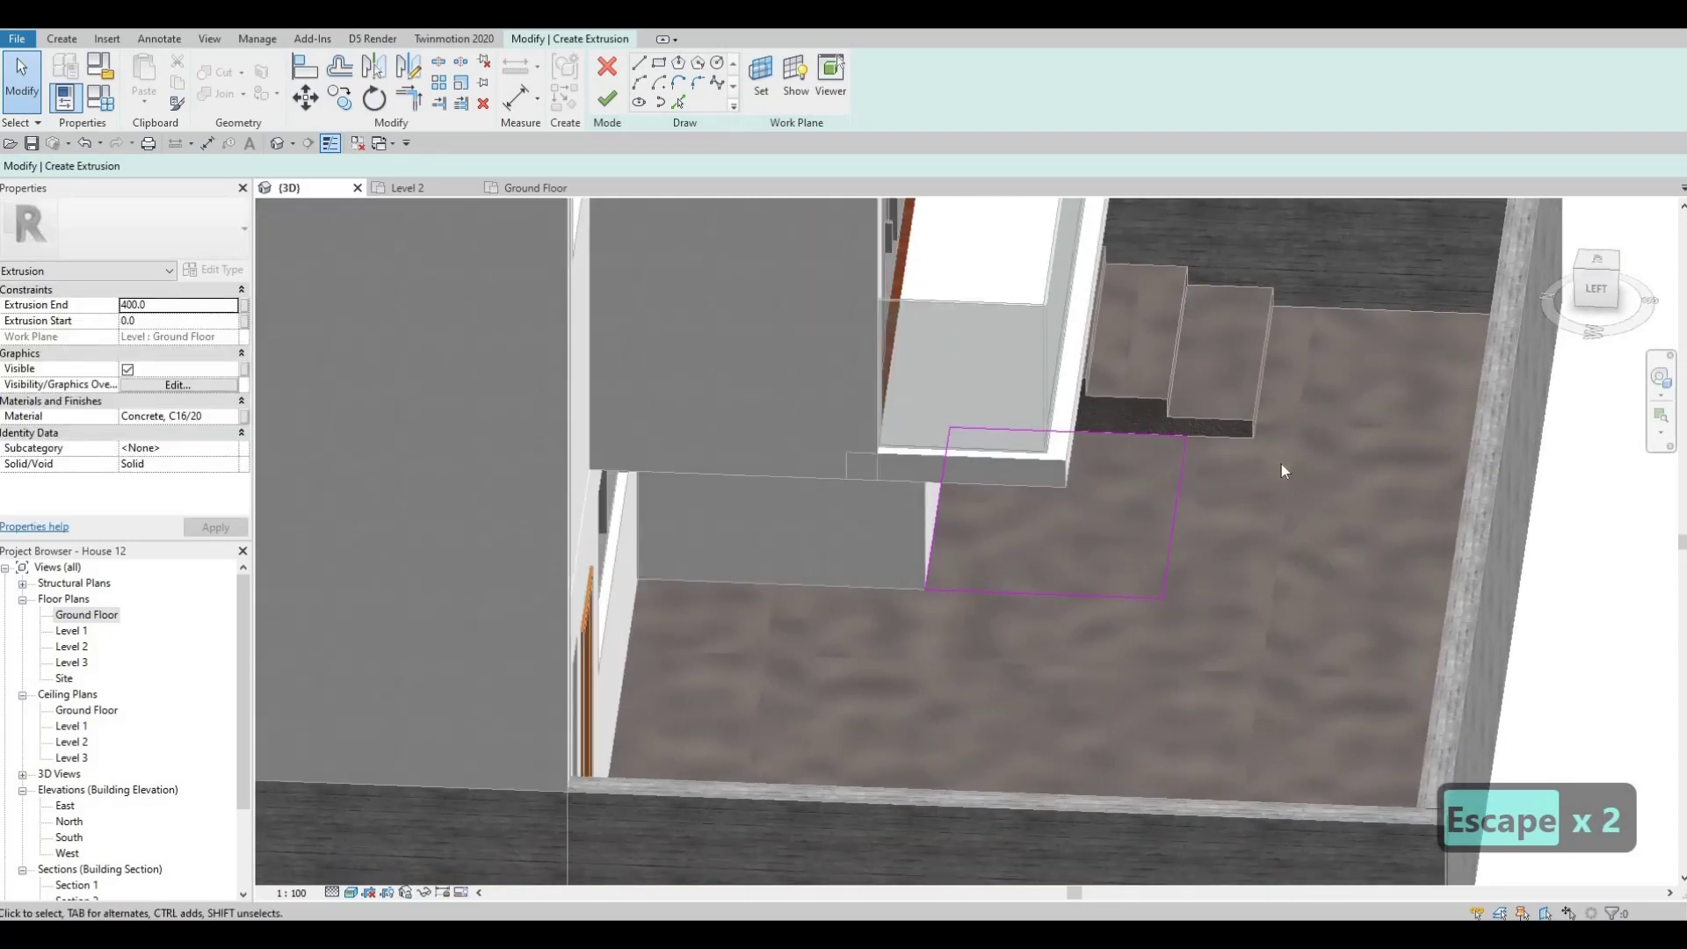
middle_click_drag(1204, 508, 1160, 466, "shift")
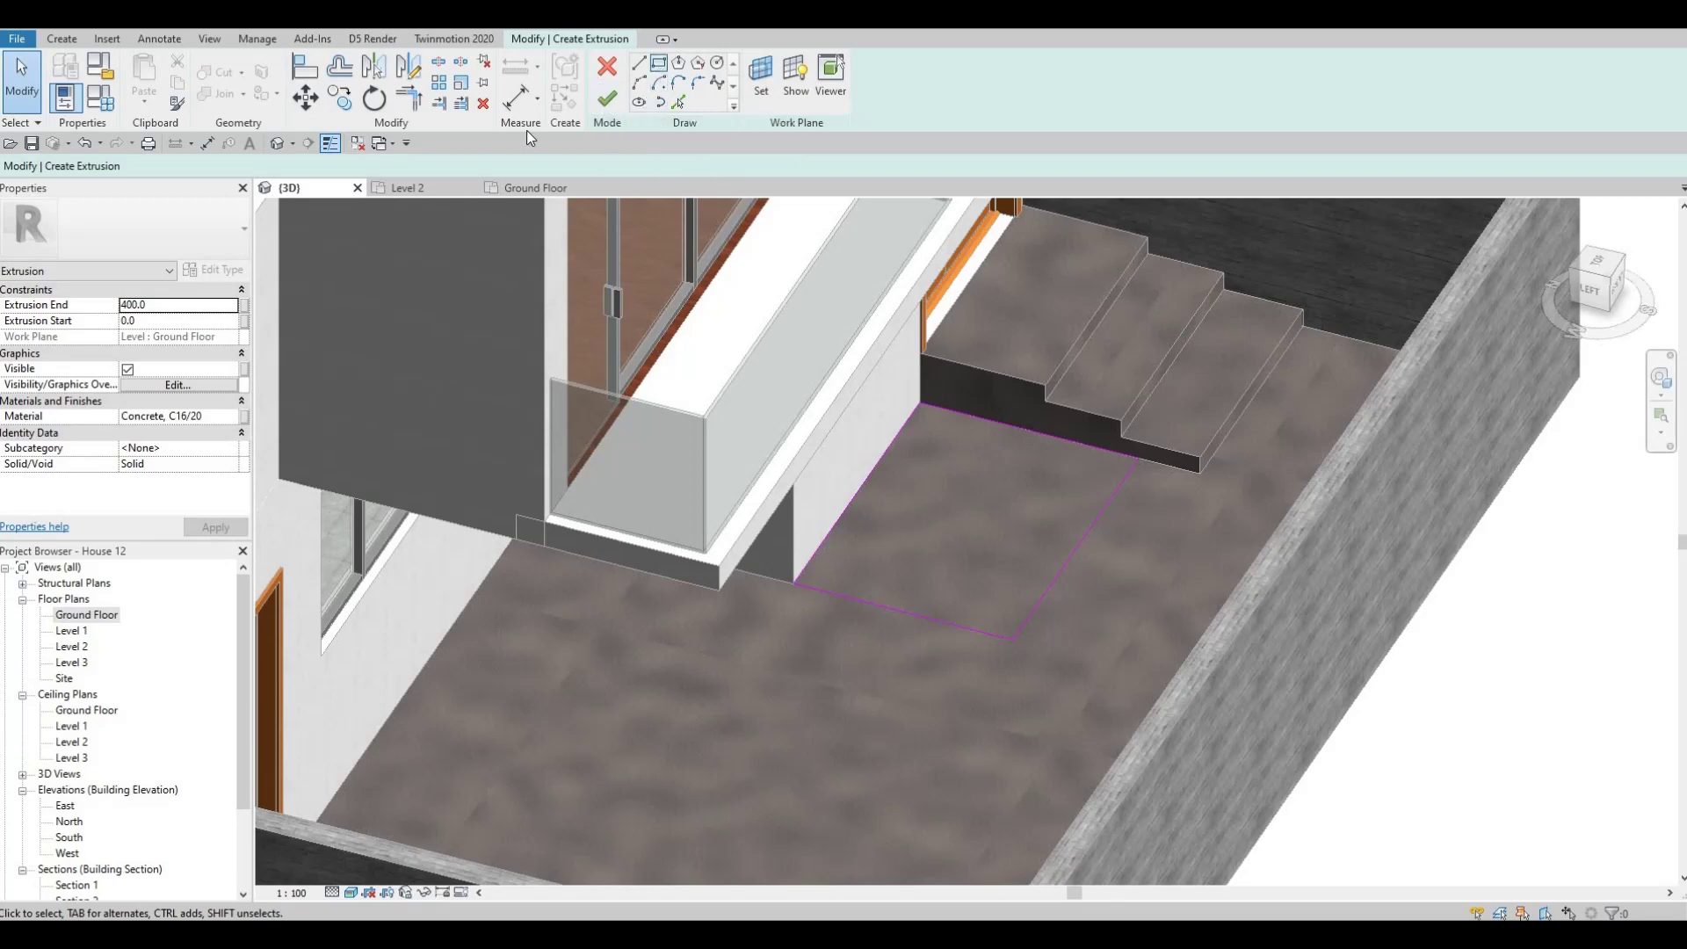
left_click(659, 63)
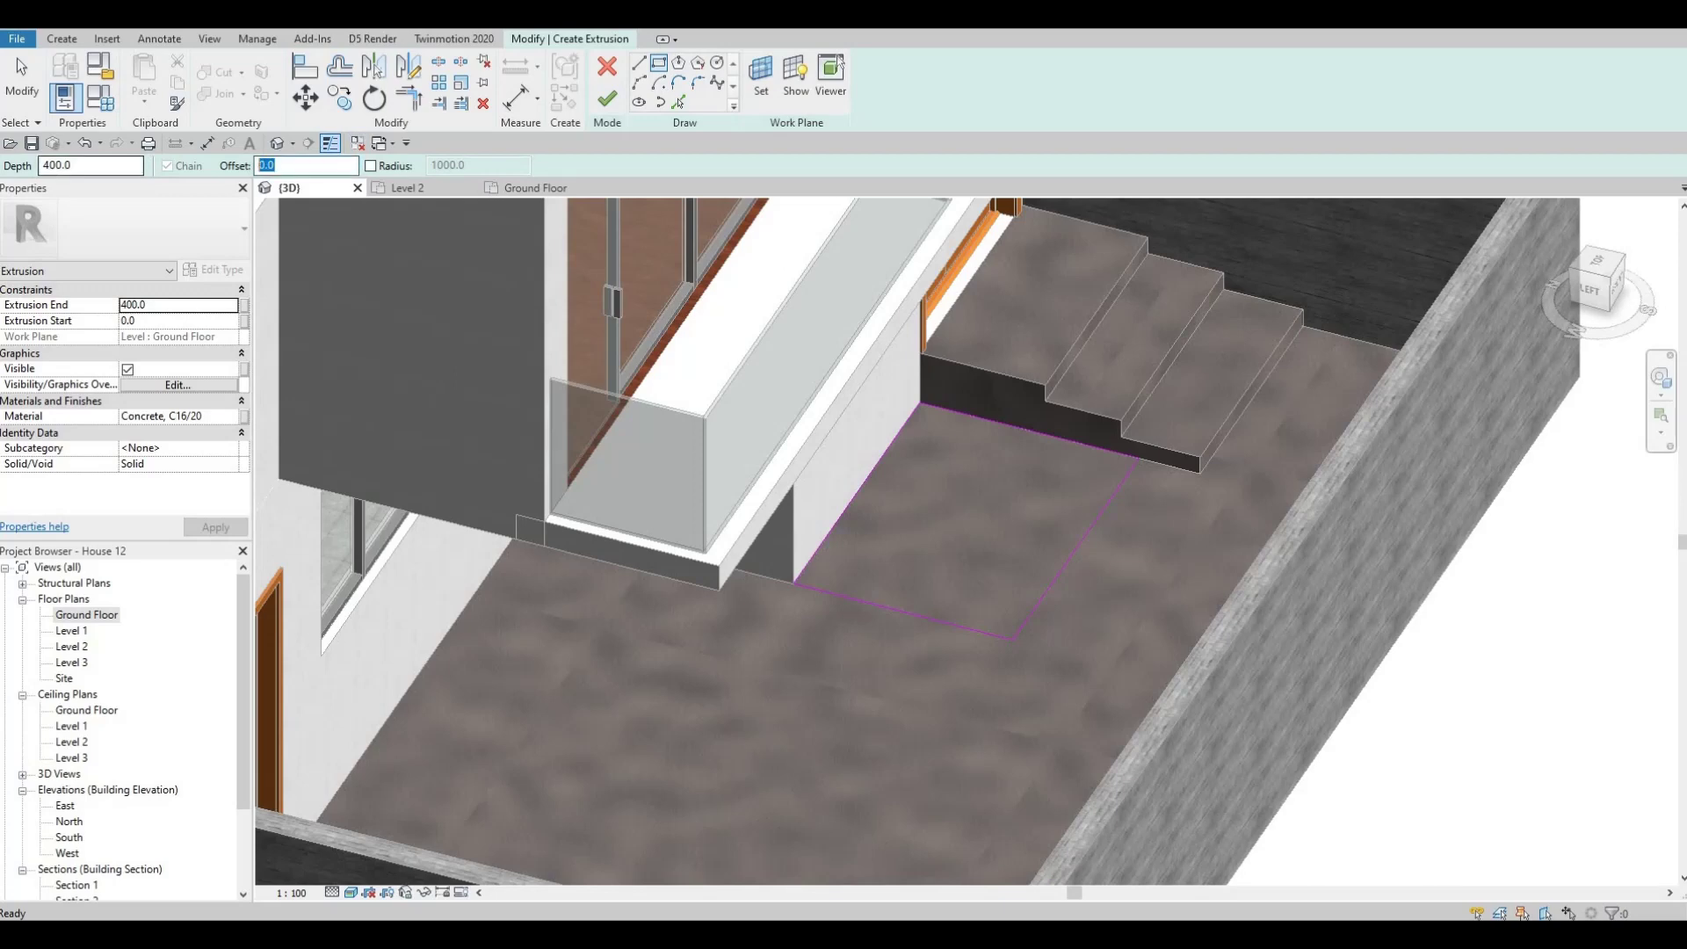
type("100")
left_click(922, 408)
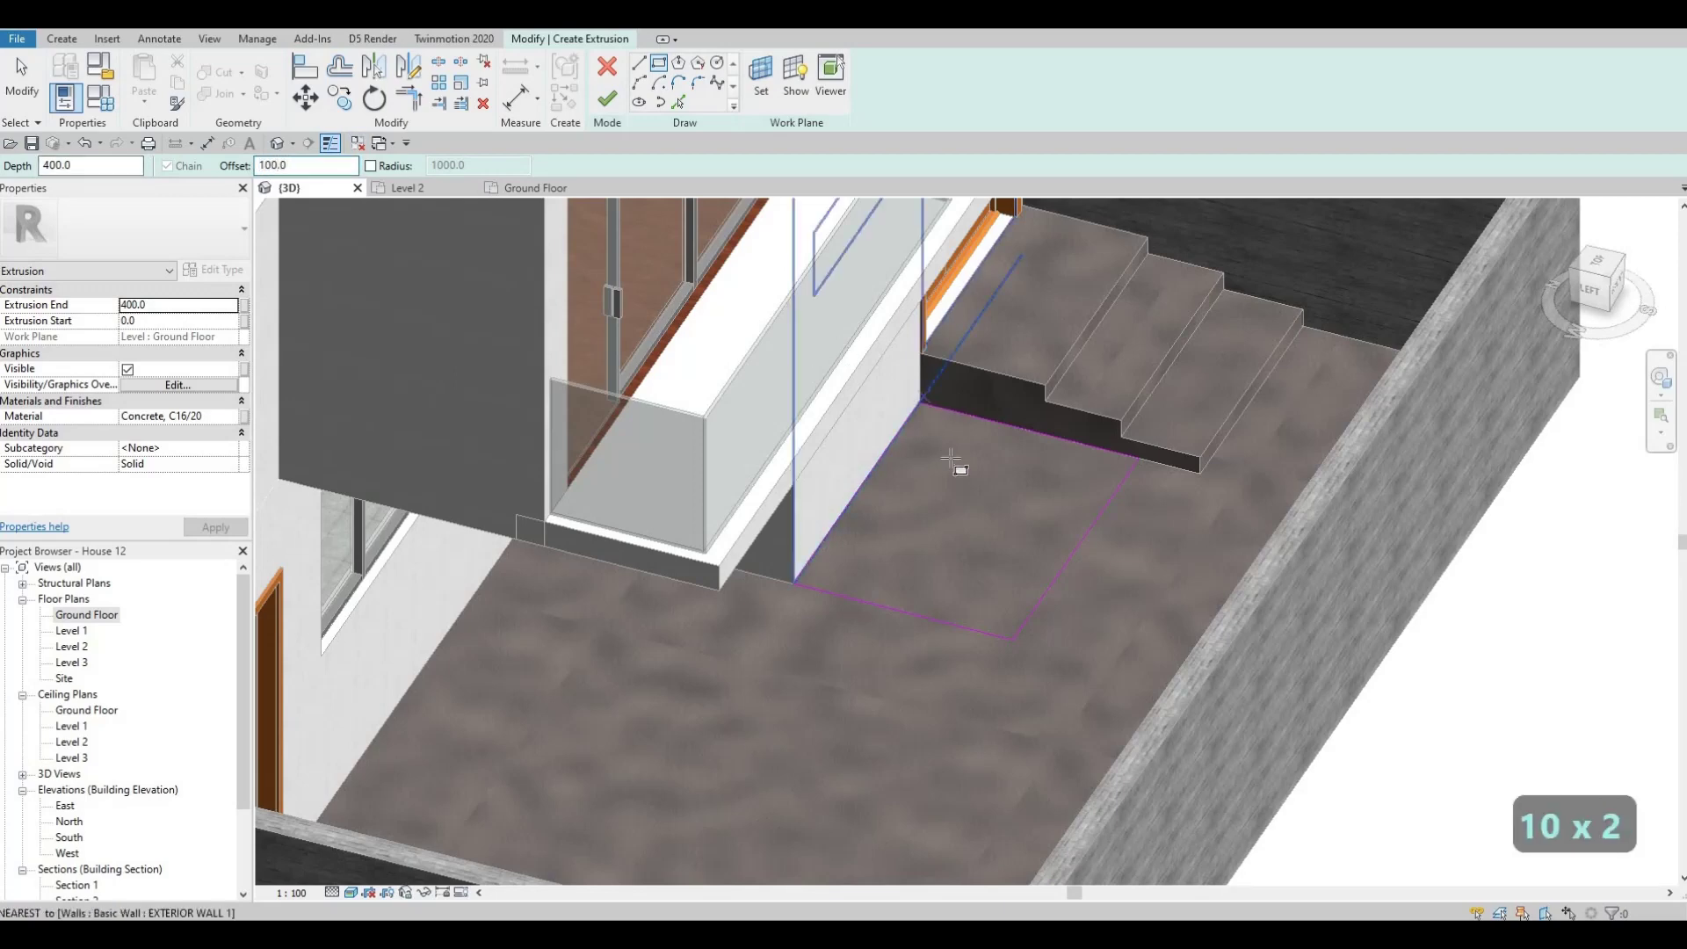
left_click(1015, 639)
left_click(609, 102)
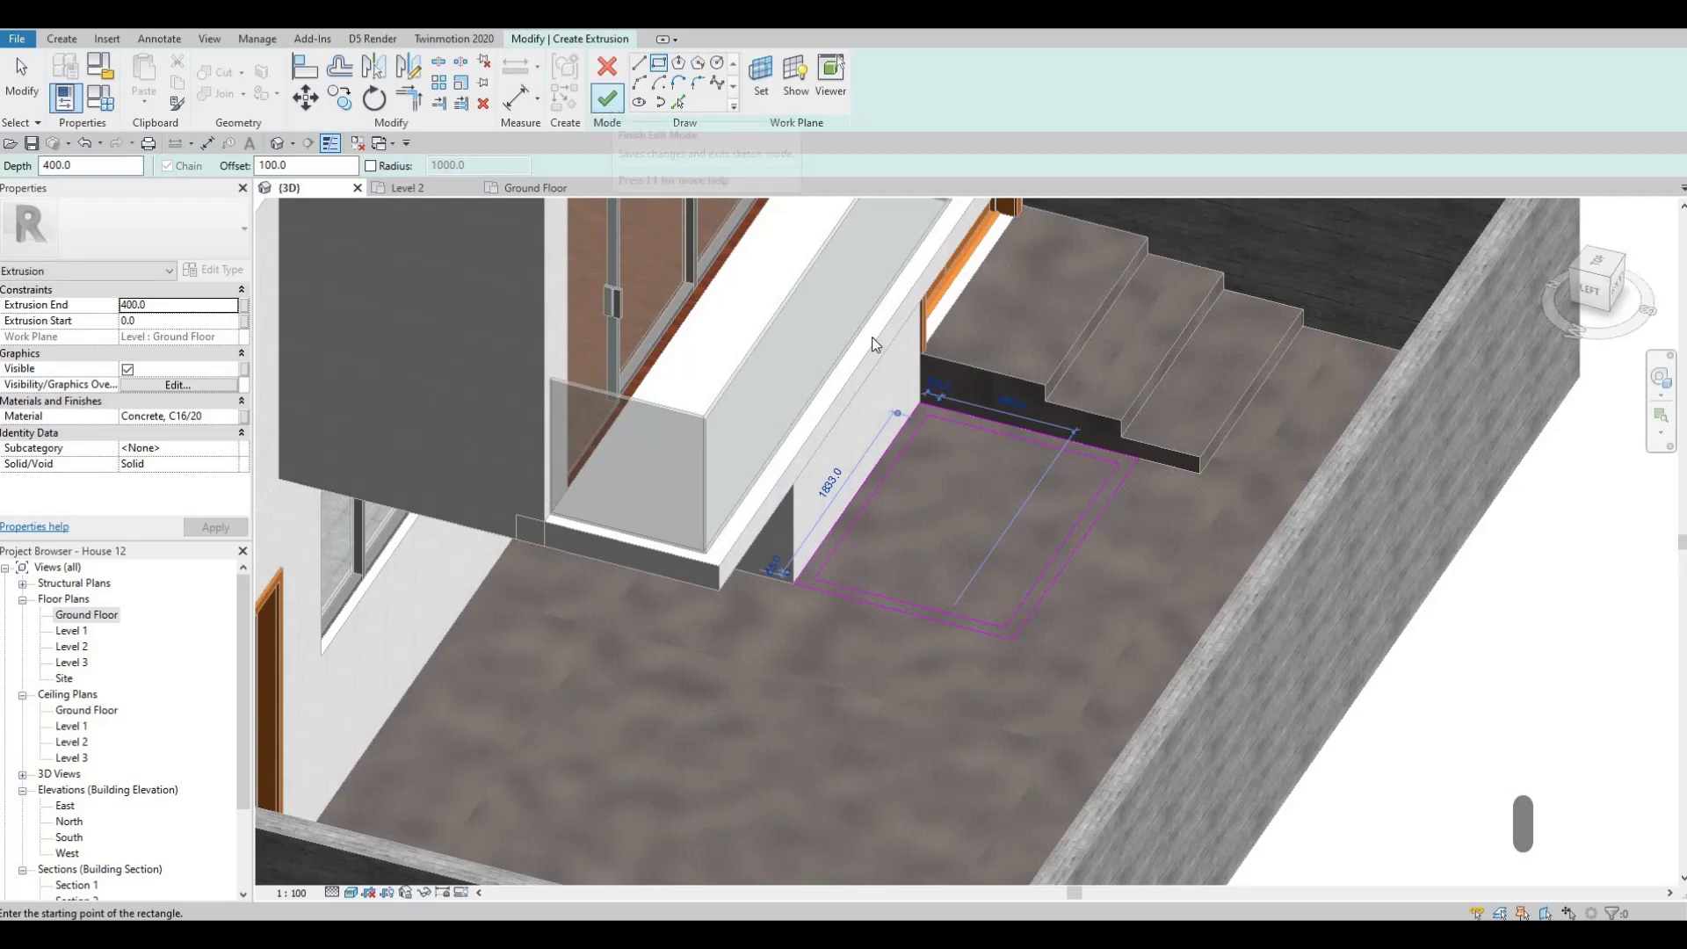
Stretch the hollow concrete box beside the steps upward to slightly more than 540 mm high and finish the in-place model.
middle_click_drag(988, 342, 963, 531, "shift")
key("Escape")
key("Escape")
left_click(965, 466)
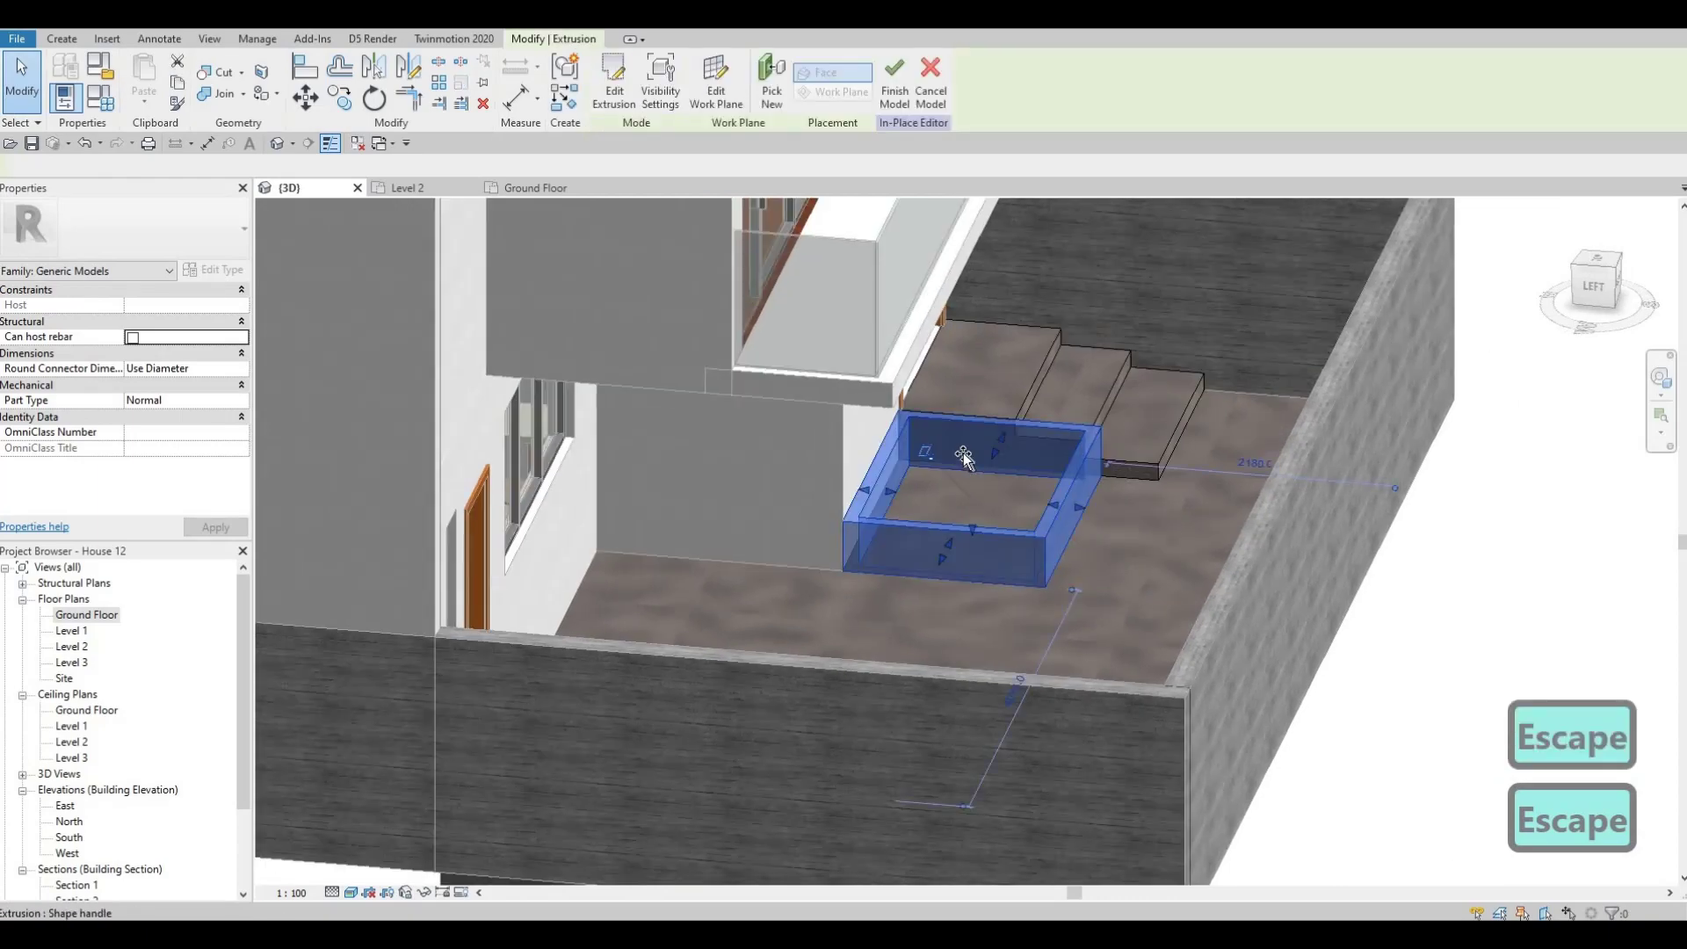
key("Escape")
mouse_move(847, 492)
middle_mouse_down("shift")
mouse_move(1076, 466)
mouse_move(988, 488)
middle_mouse_up("shift")
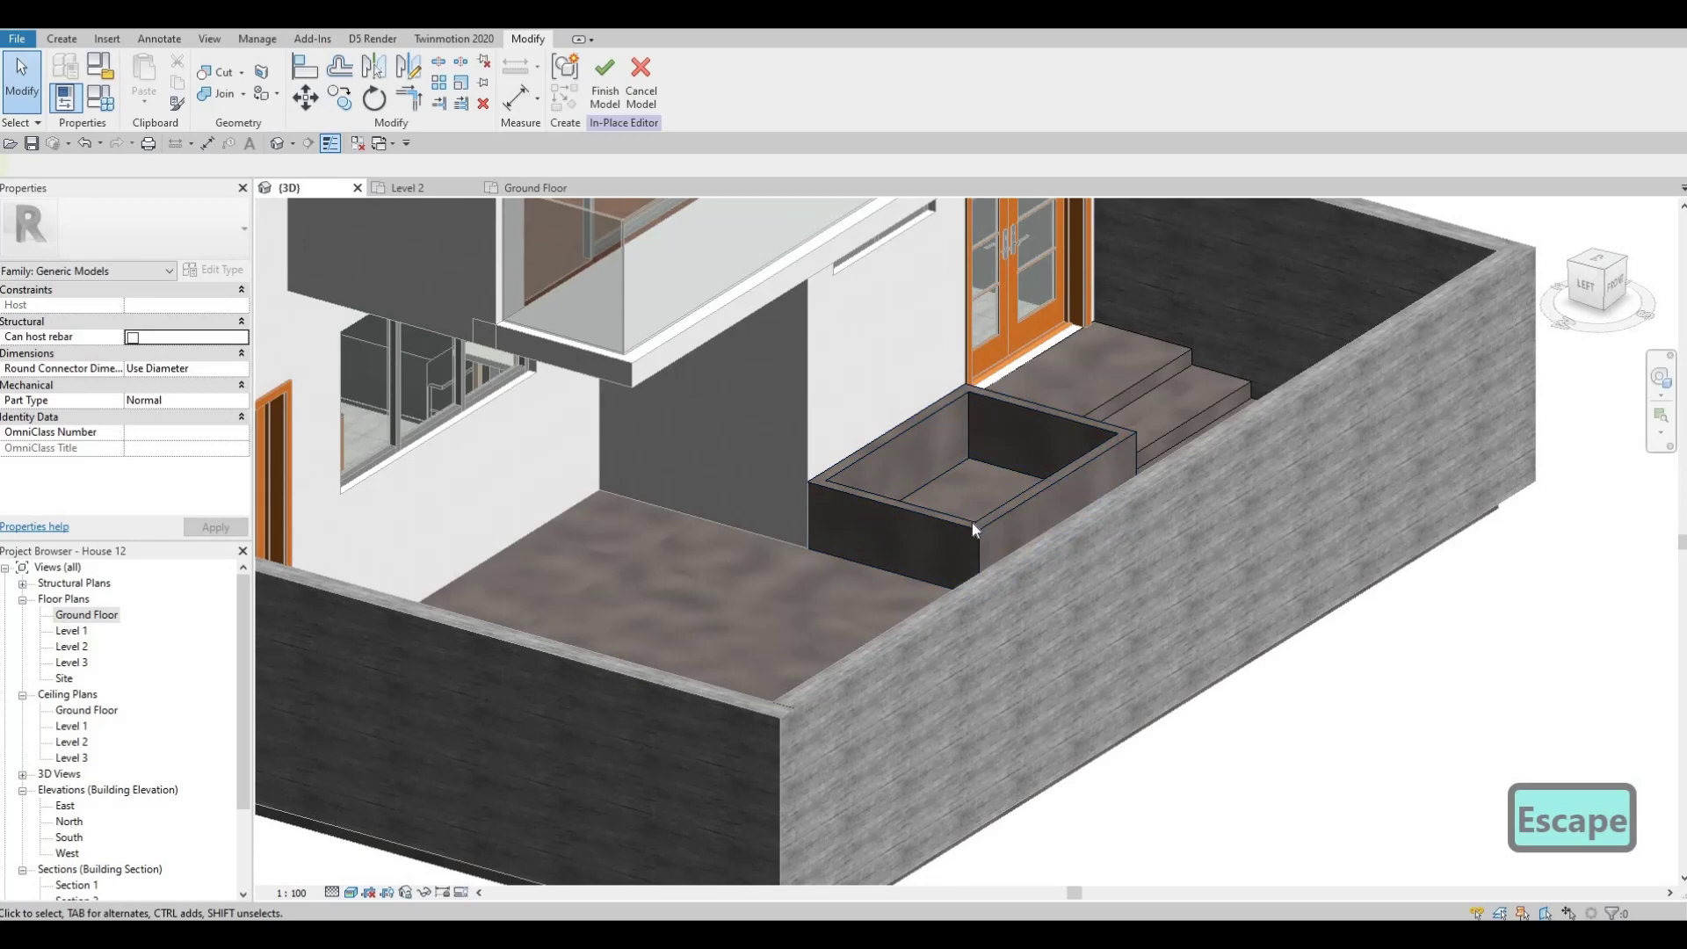
key("Escape")
left_click(972, 461)
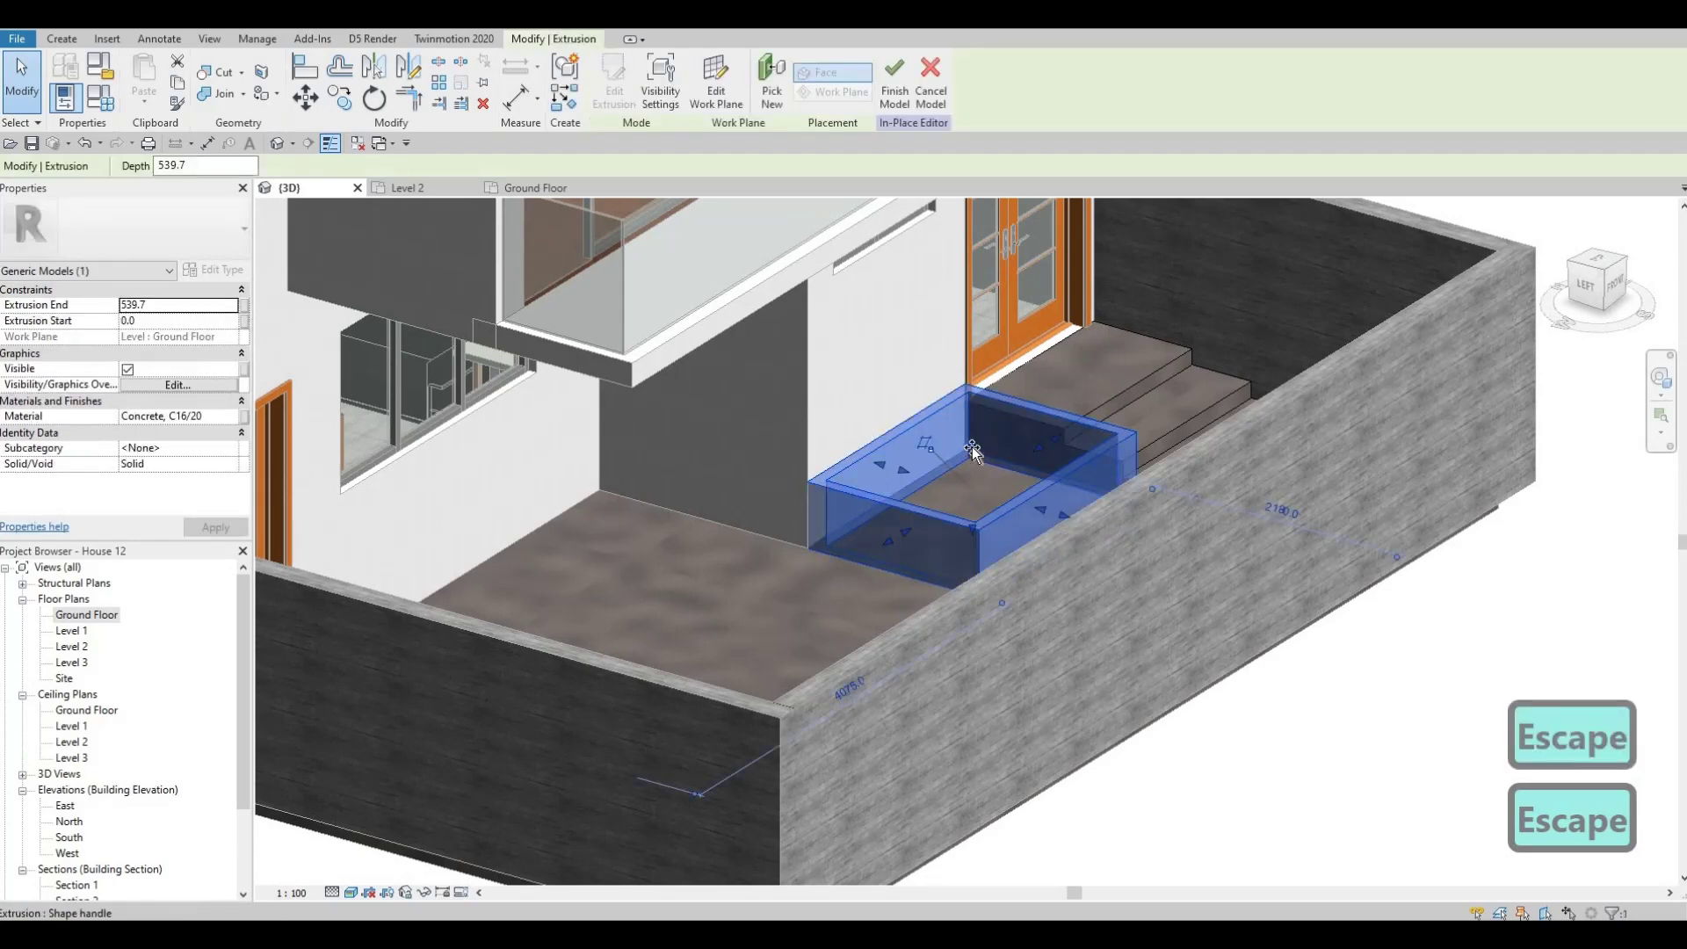
key("Escape")
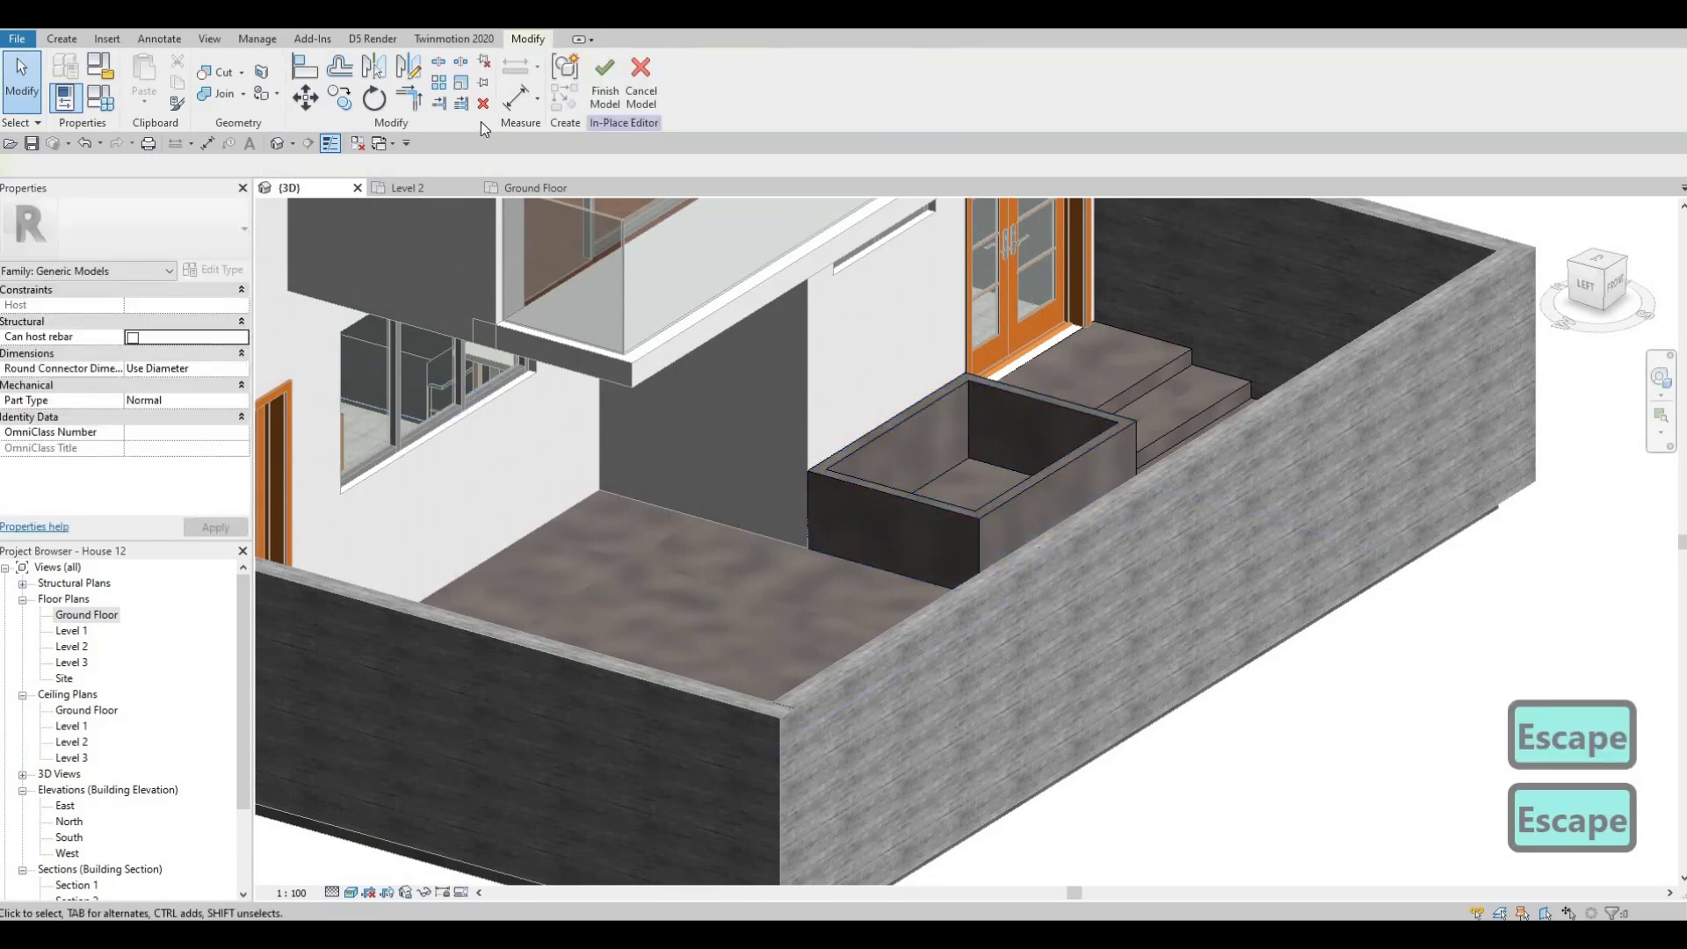
left_click(601, 92)
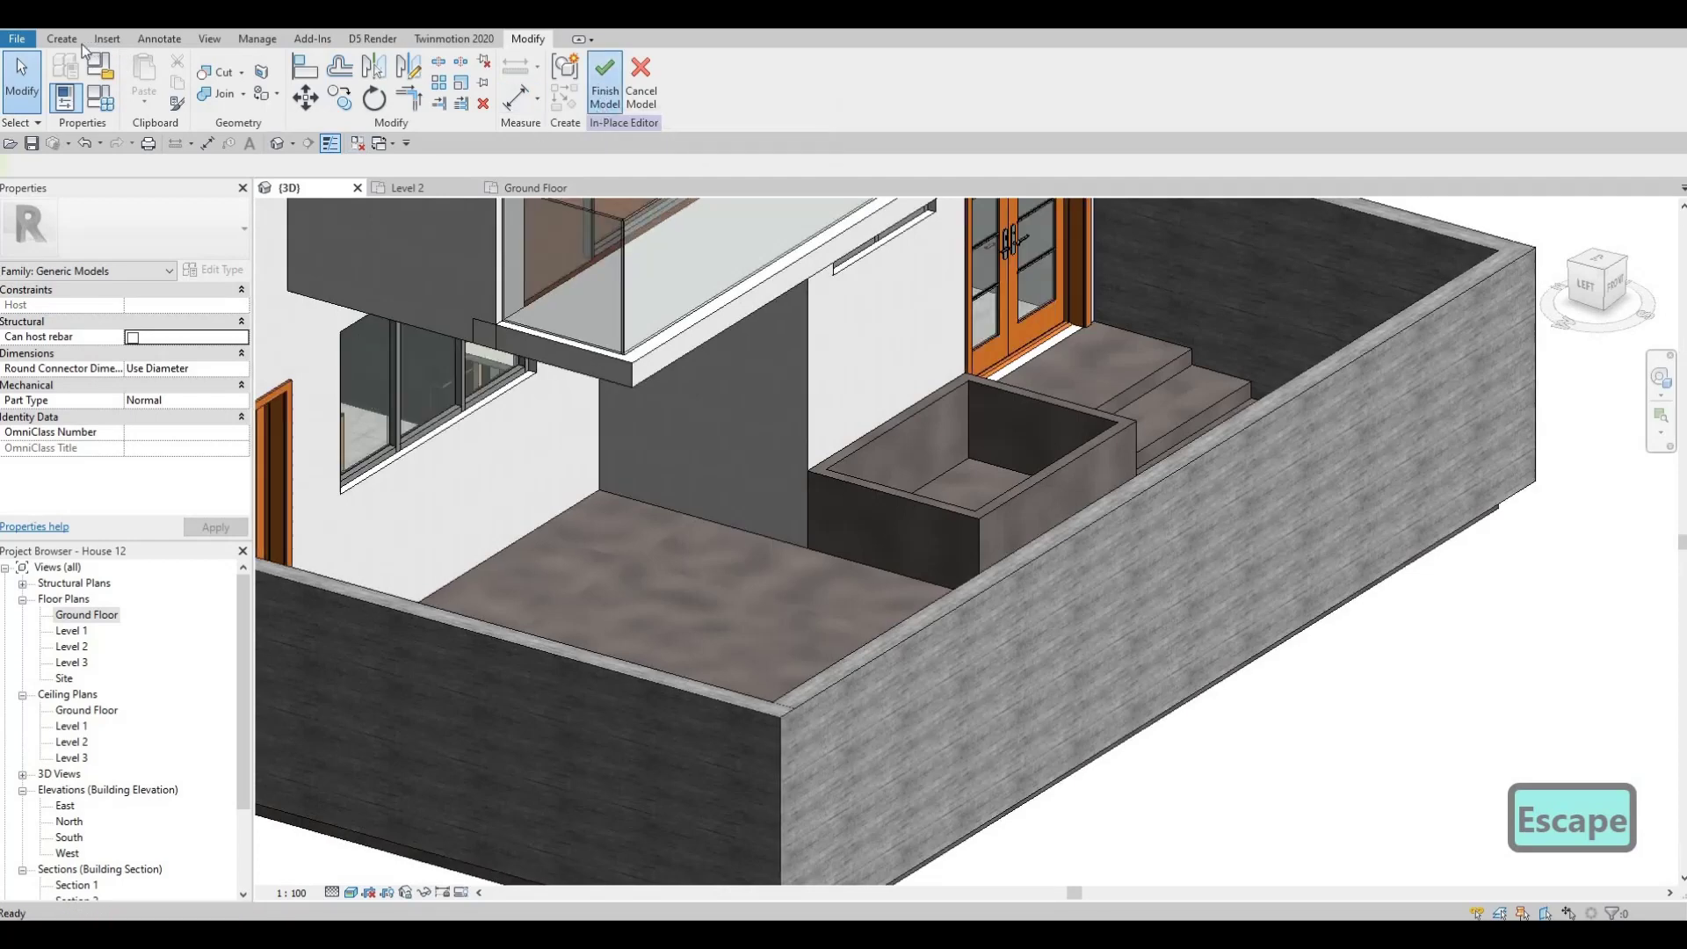
middle_click_drag(722, 292, 313, 334, "shift")
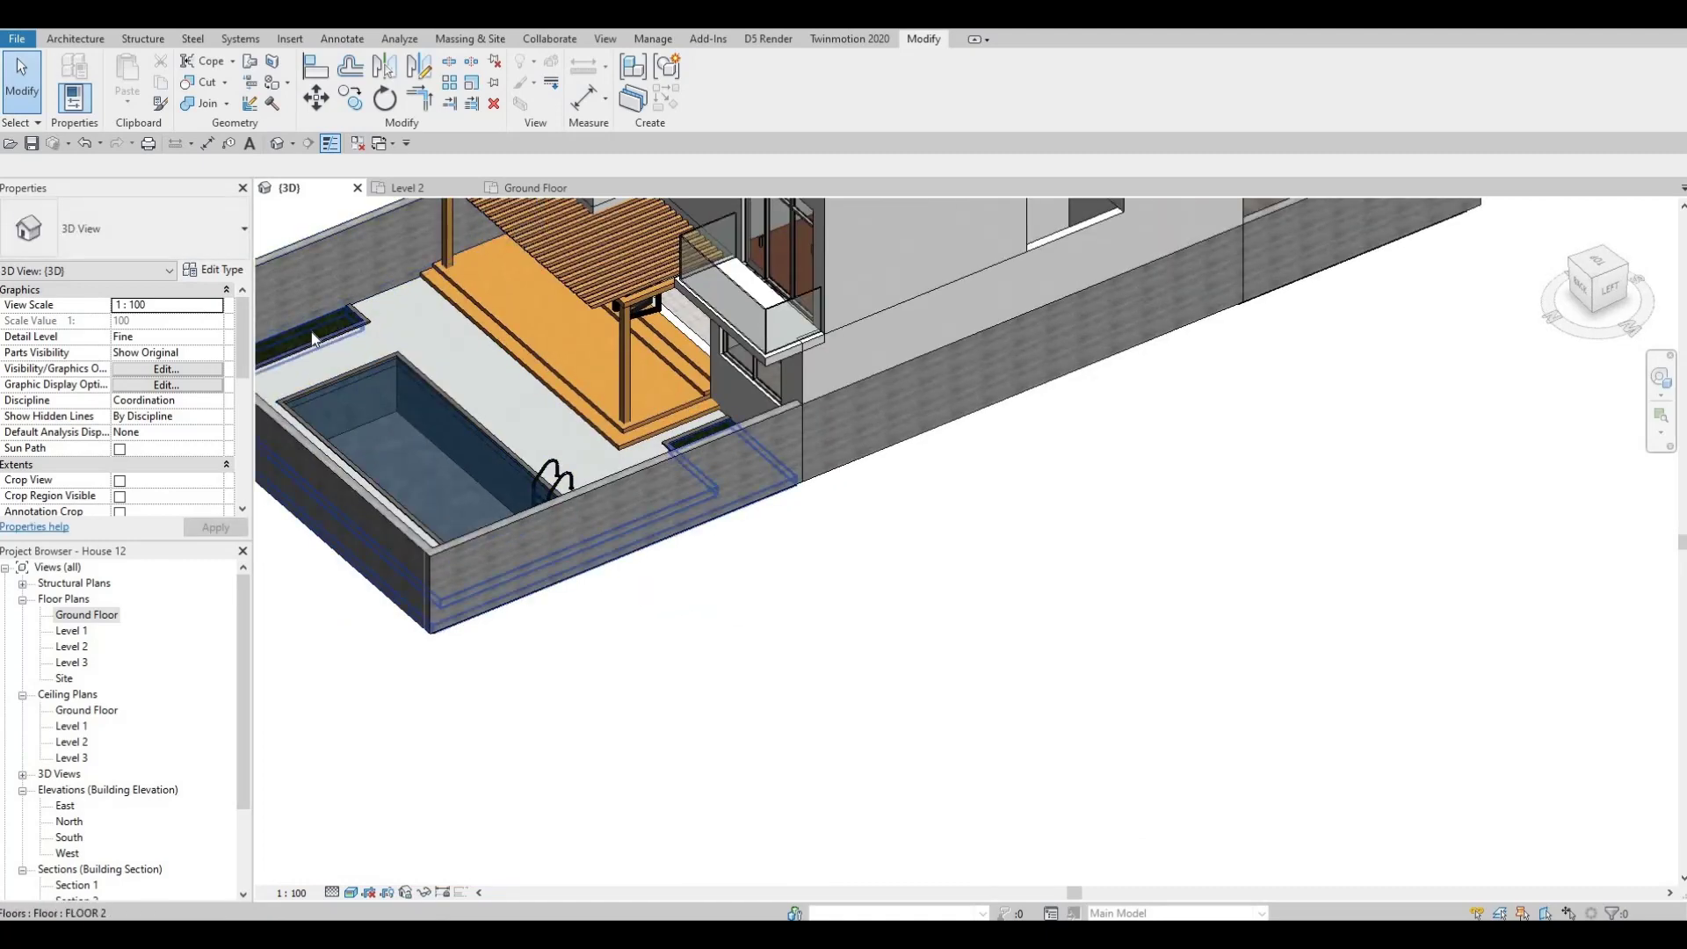
key("Tab")
left_click(307, 332)
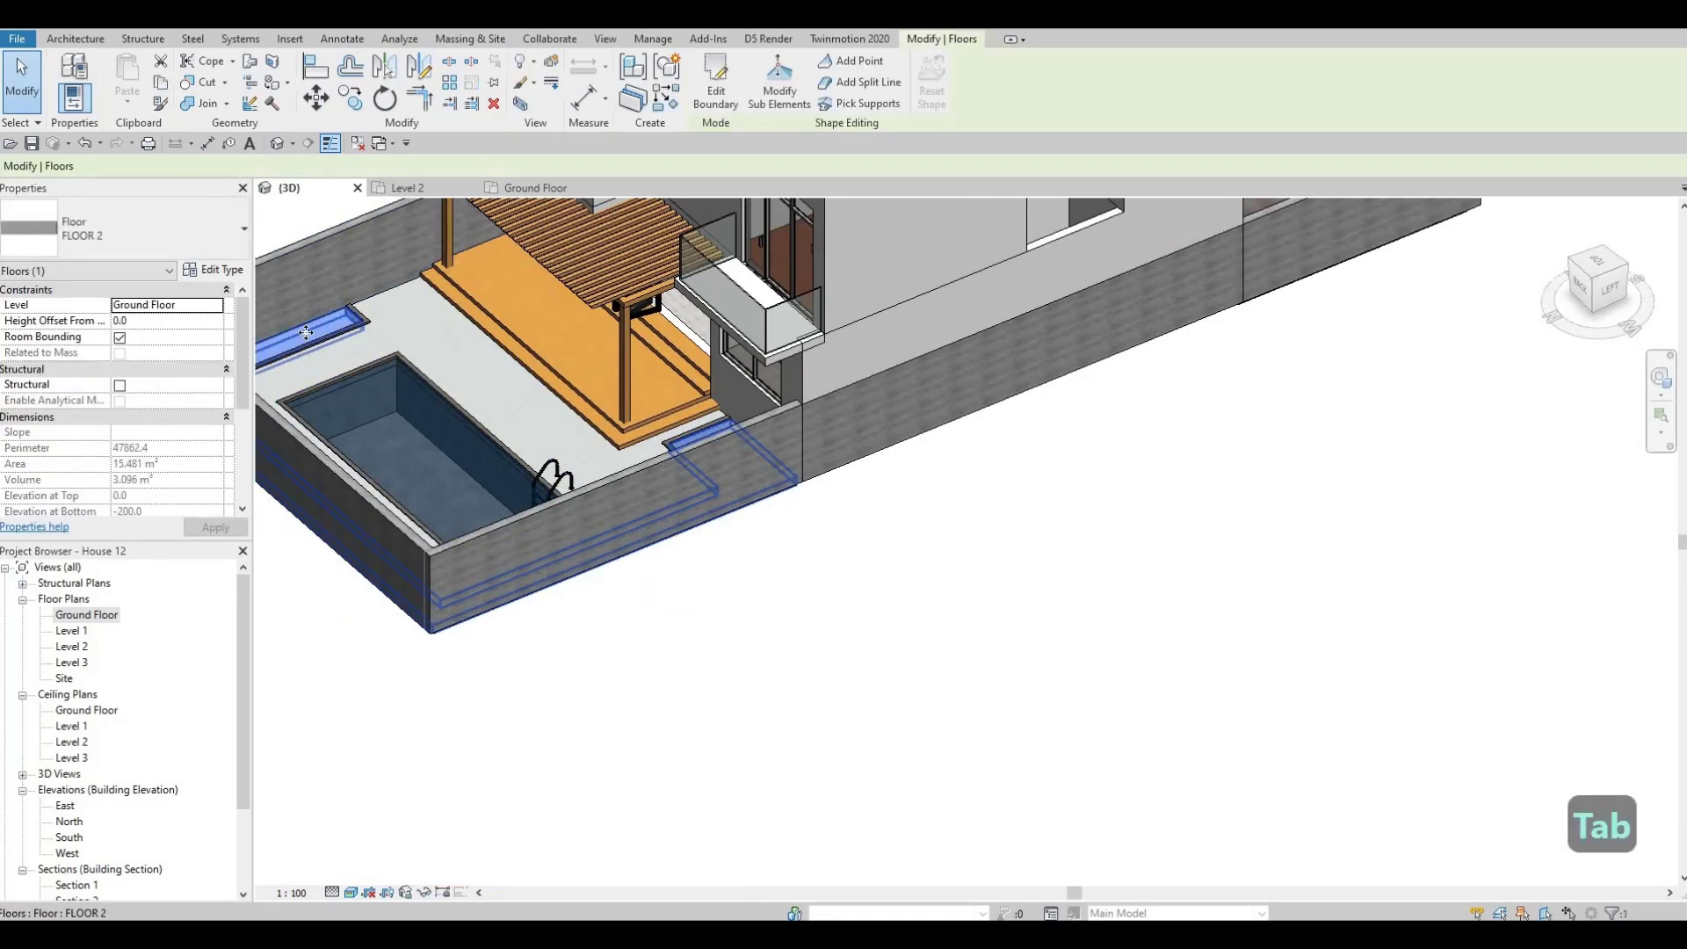
key("c")
key("s")
middle_click_drag(315, 332, 795, 283, "shift")
scroll(795, 283, "up", 5)
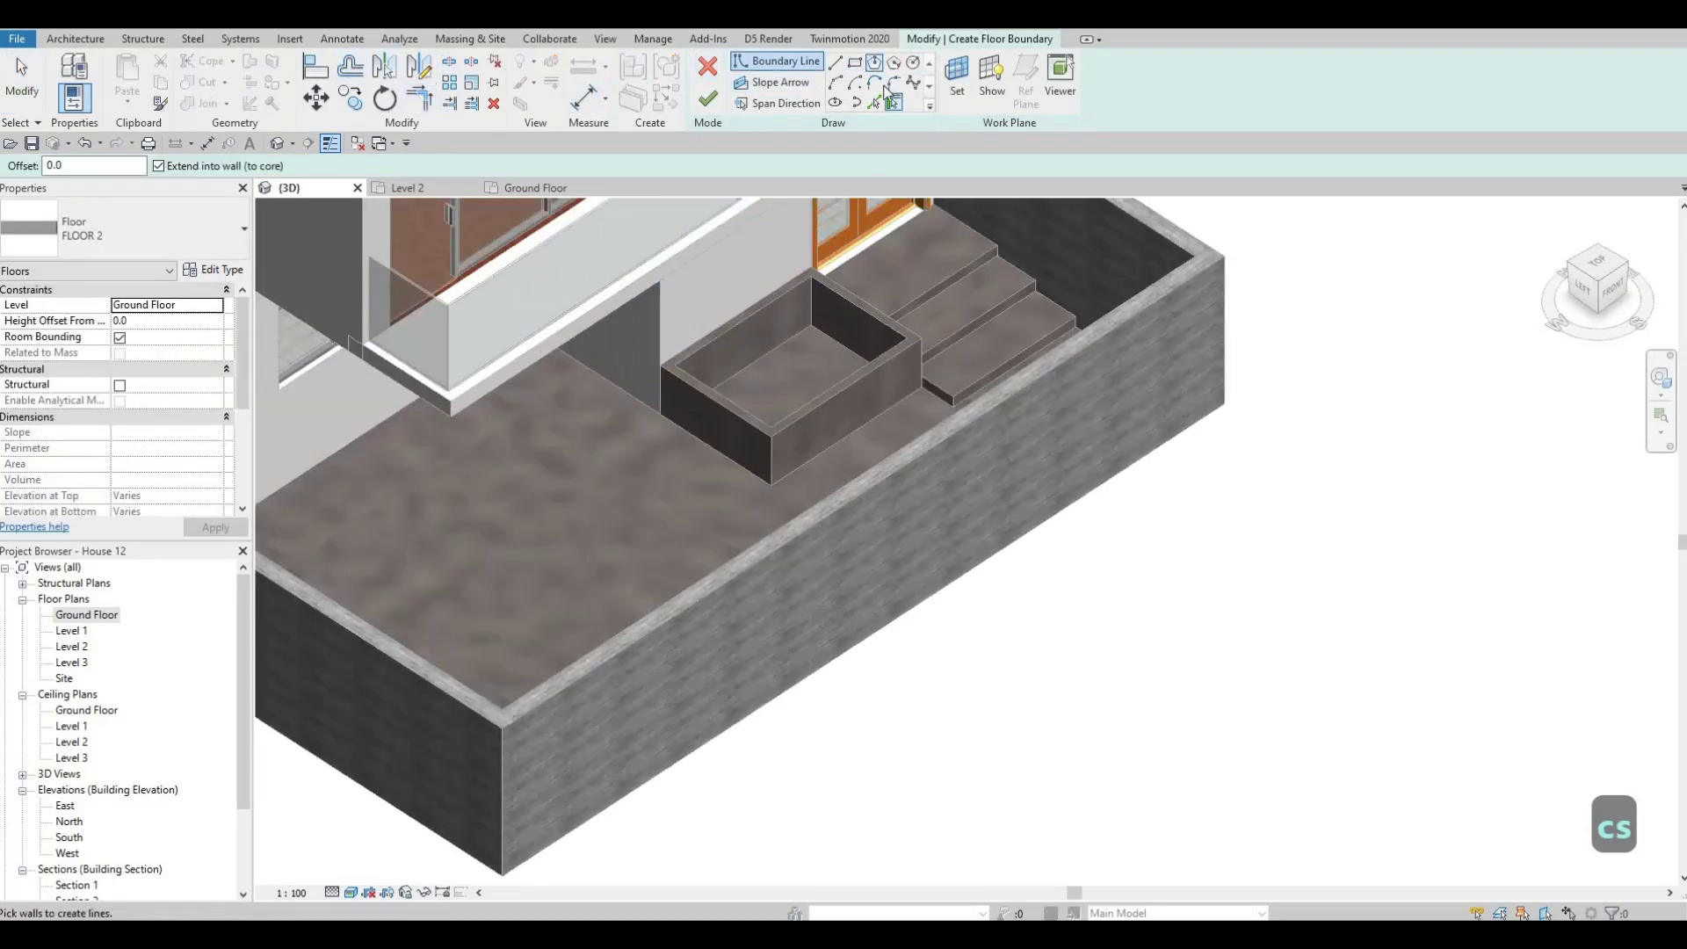
key("Escape")
key("Escape")
key("Escape")
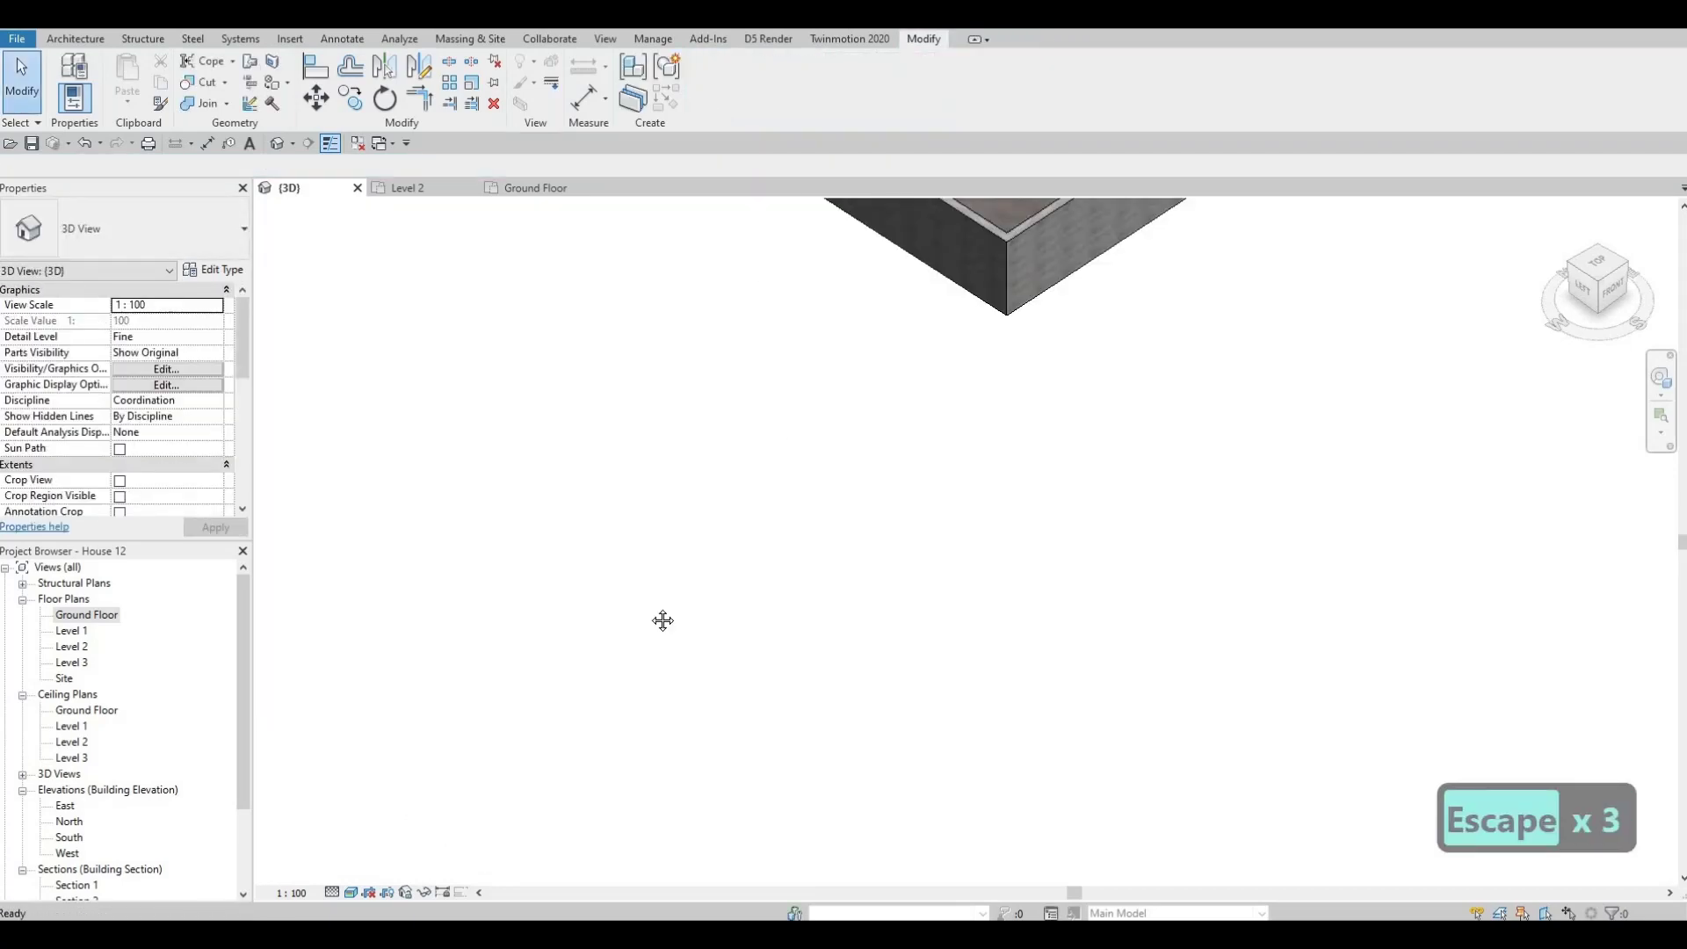
Reopen the in-place model of the front steps and hollow concrete box for editing.
middle_click_drag(1037, 215, 699, 678)
middle_click_drag(735, 591, 832, 610)
middle_click_drag(616, 431, 870, 399, "shift")
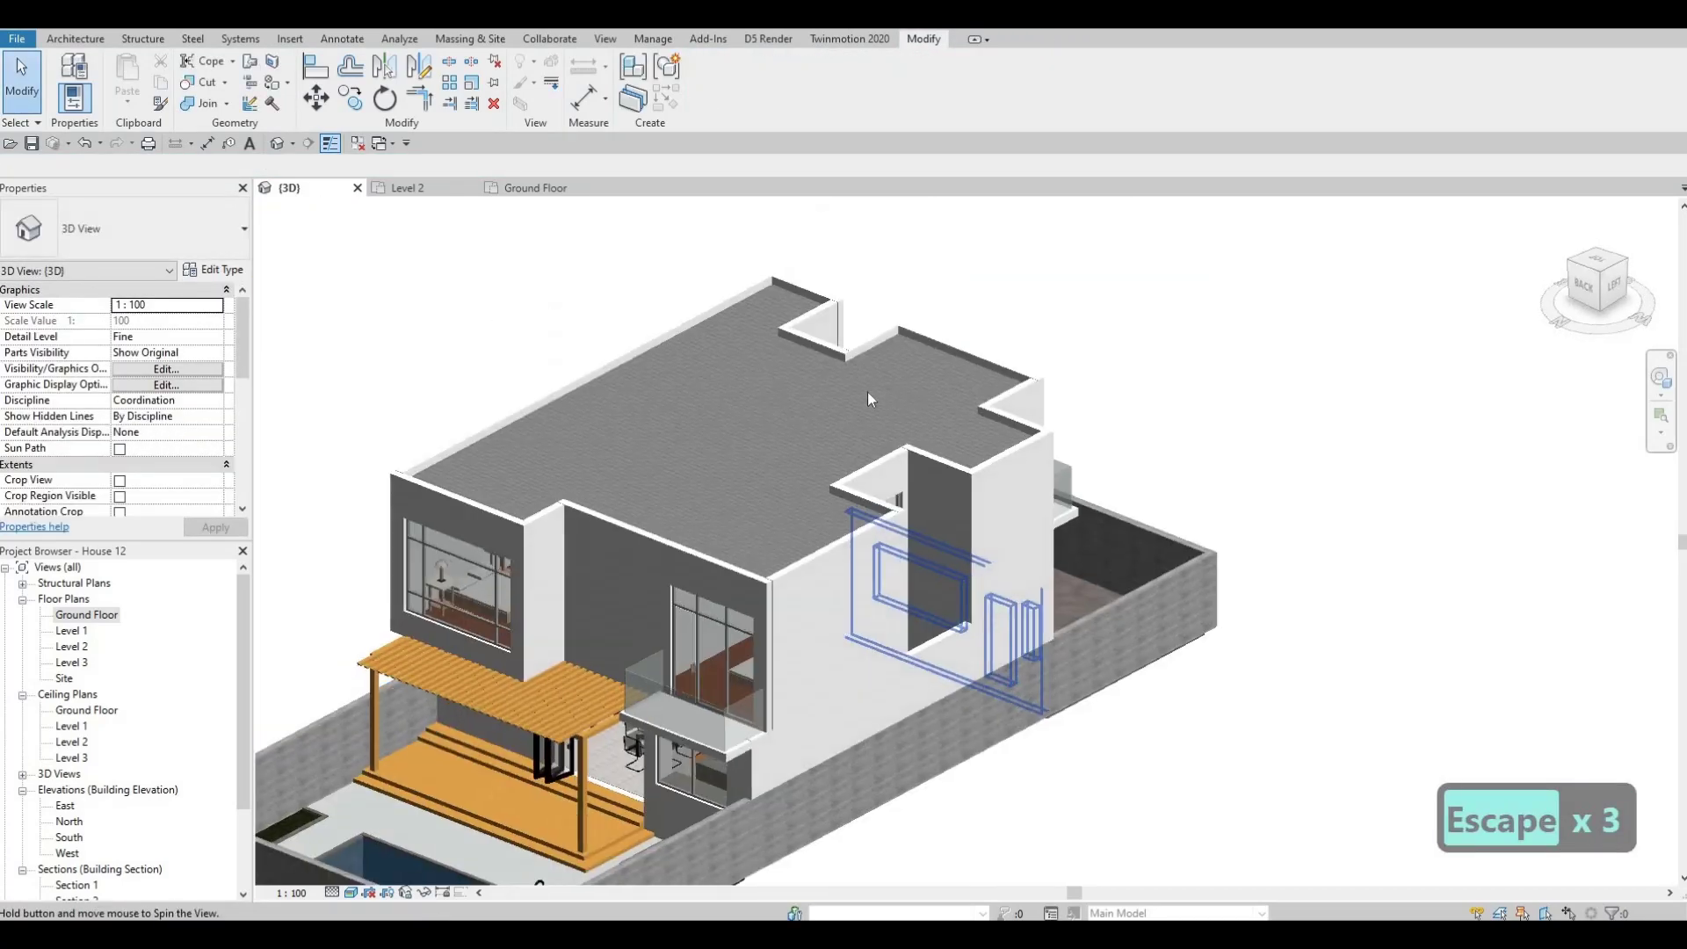
middle_click_drag(614, 736, 665, 536)
middle_click_drag(665, 536, 937, 334, "shift")
scroll(826, 290, "up", 1)
middle_click_drag(826, 290, 699, 566)
middle_click_drag(699, 567, 692, 688, "shift")
left_click(693, 688)
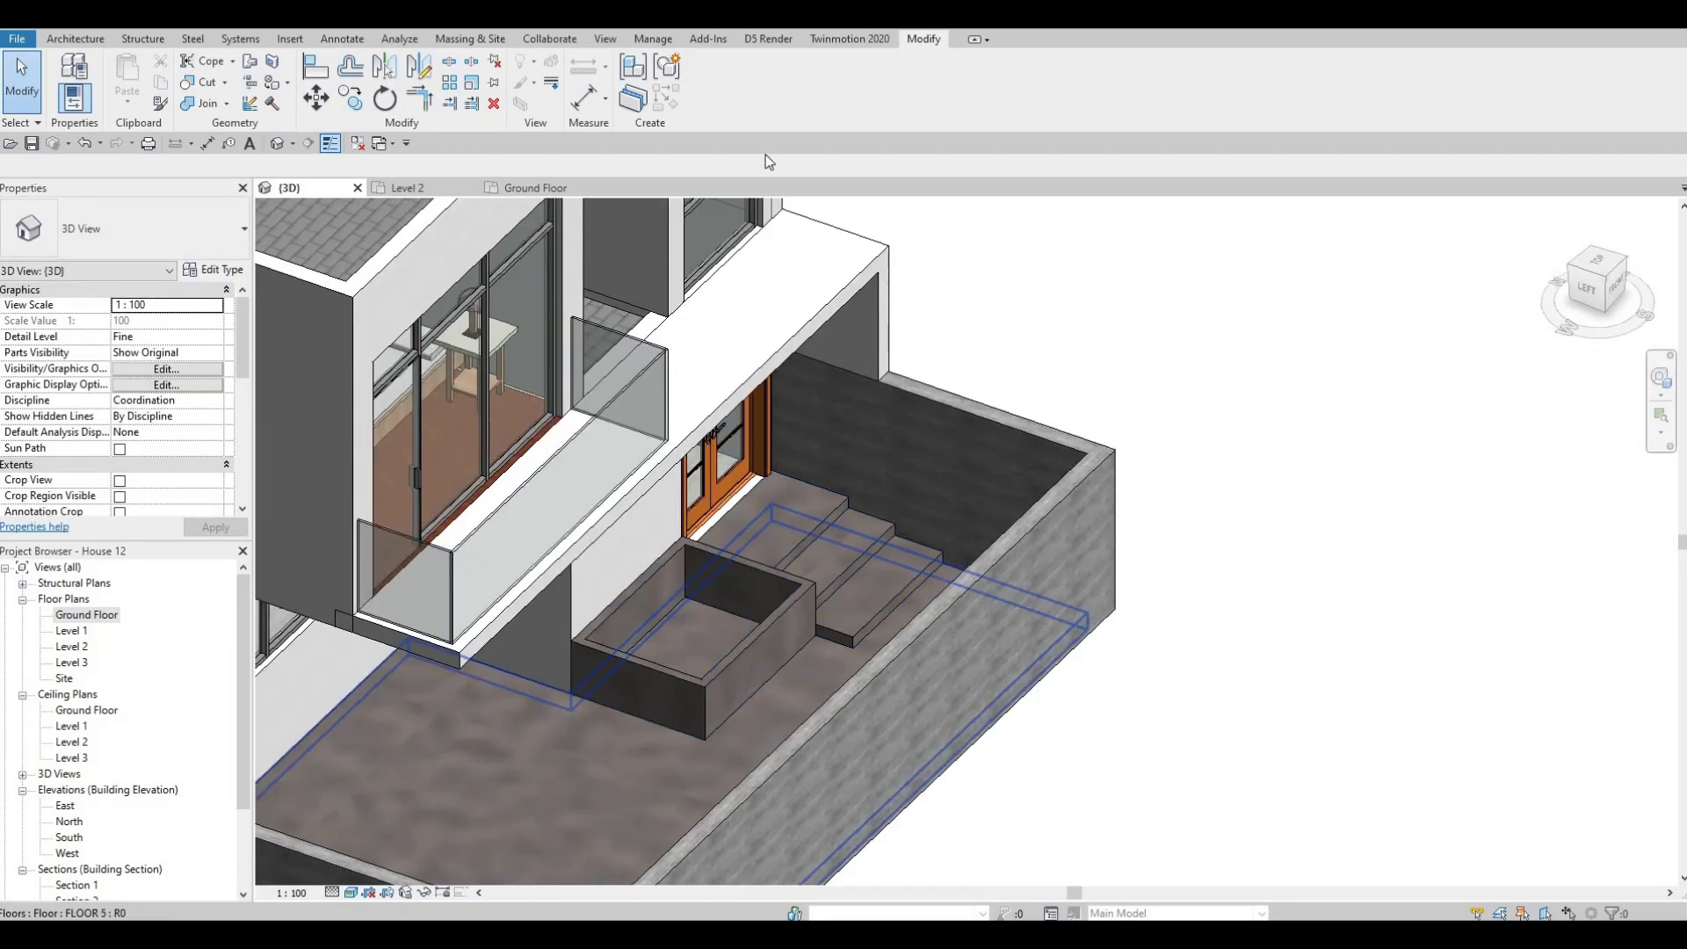
left_click(713, 83)
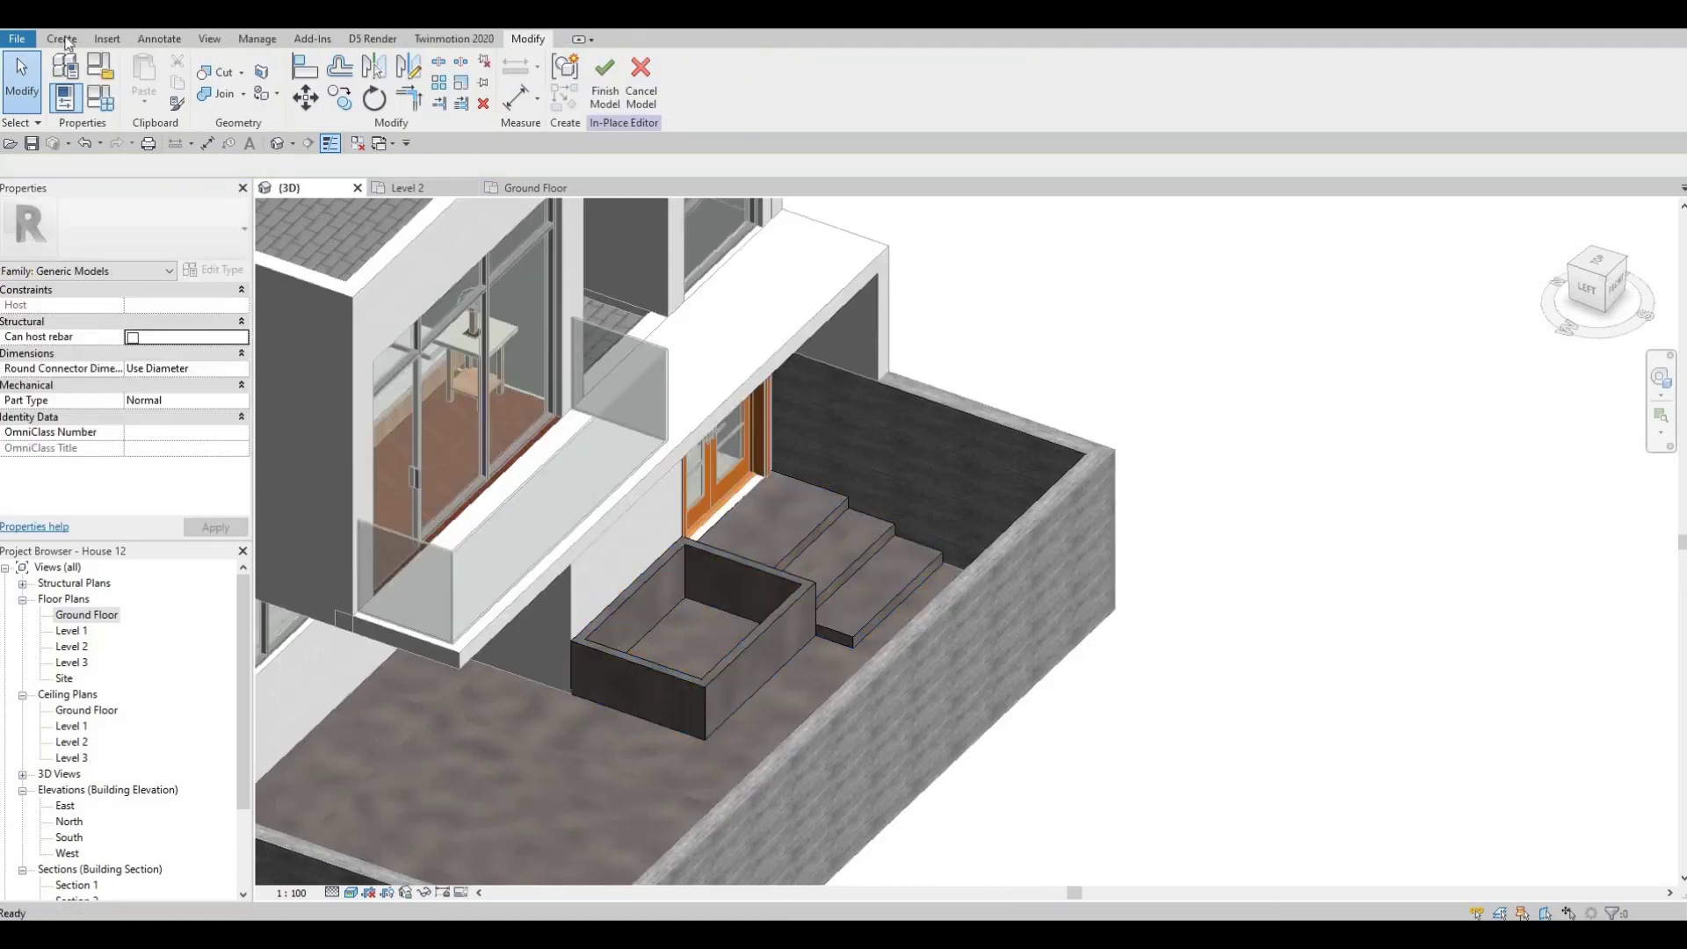
Start a new 400 mm extrusion and sketch a rectangle between opposite inner corners of the hollow concrete box.
left_click(62, 39)
left_click(146, 83)
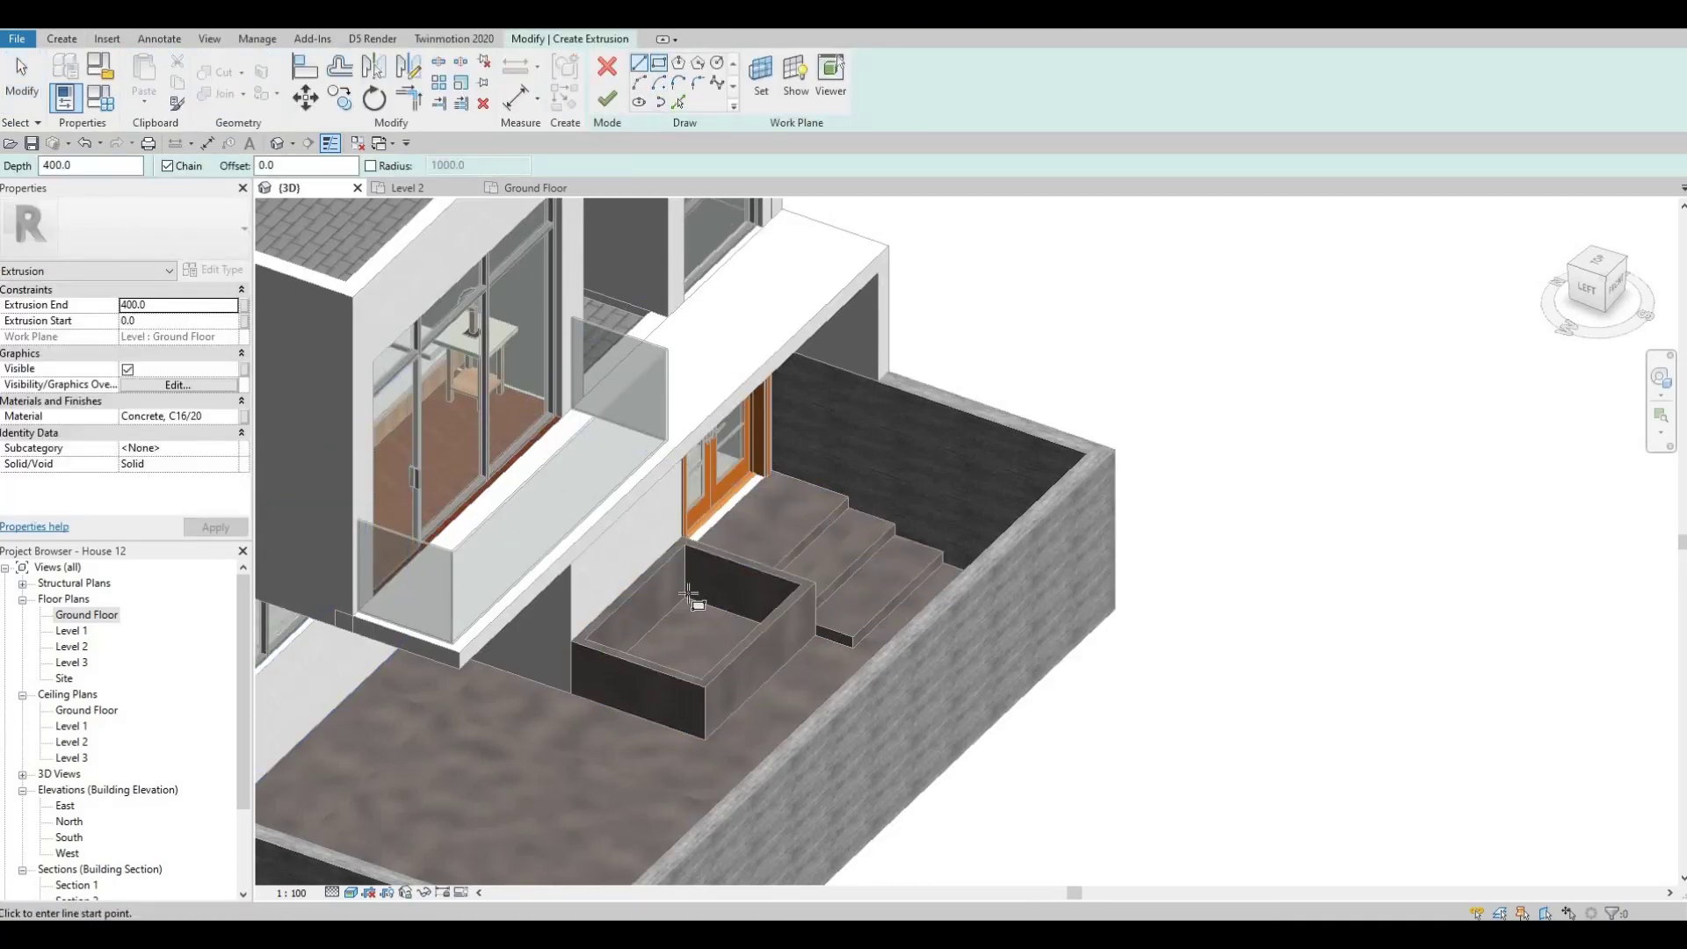
left_click(659, 63)
left_click(684, 598)
middle_click_drag(714, 675, 753, 849, "shift")
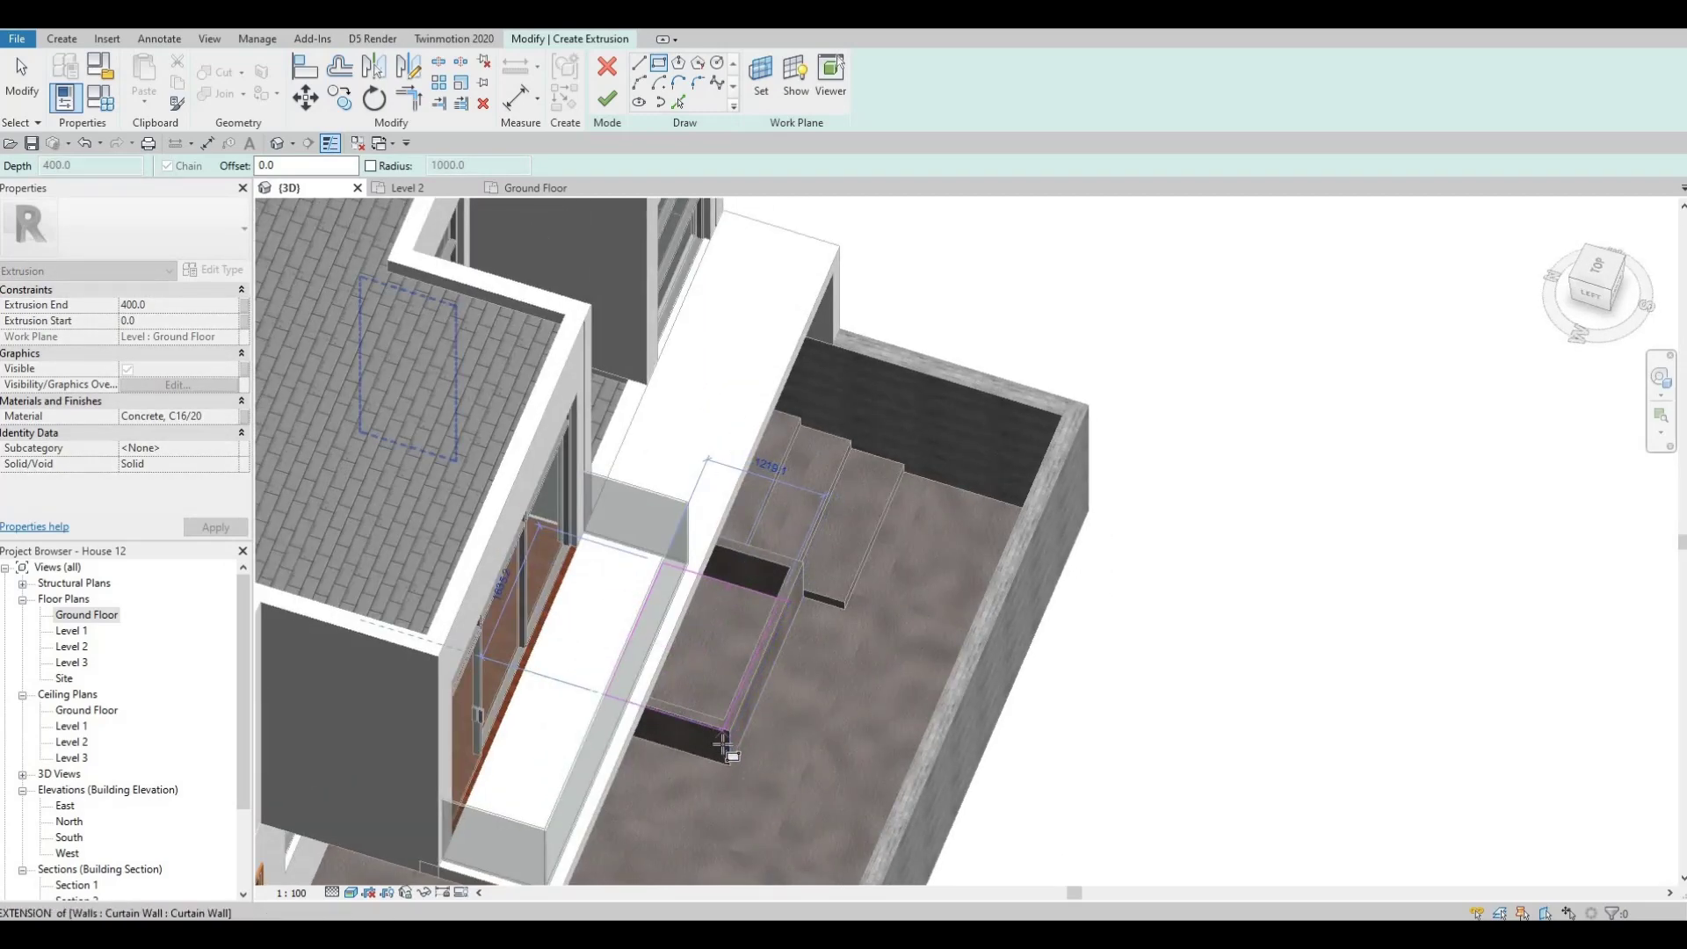
middle_click_drag(597, 615, 627, 638, "shift")
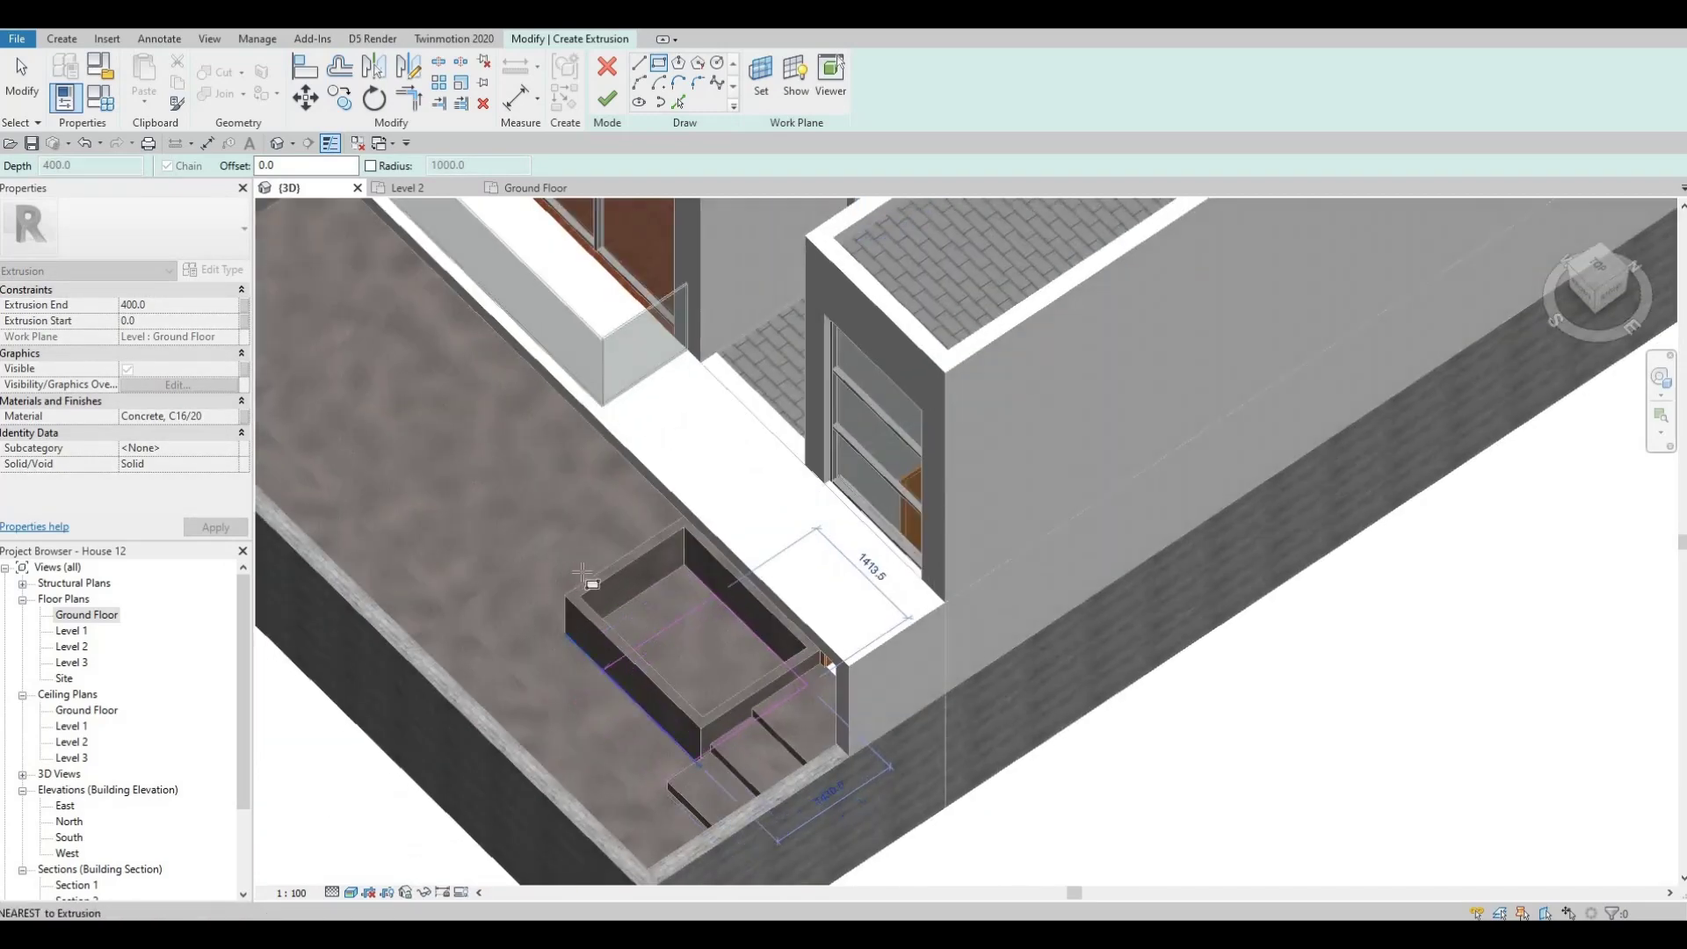
middle_click_drag(833, 671, 644, 609, "shift")
scroll(643, 613, "up", 4)
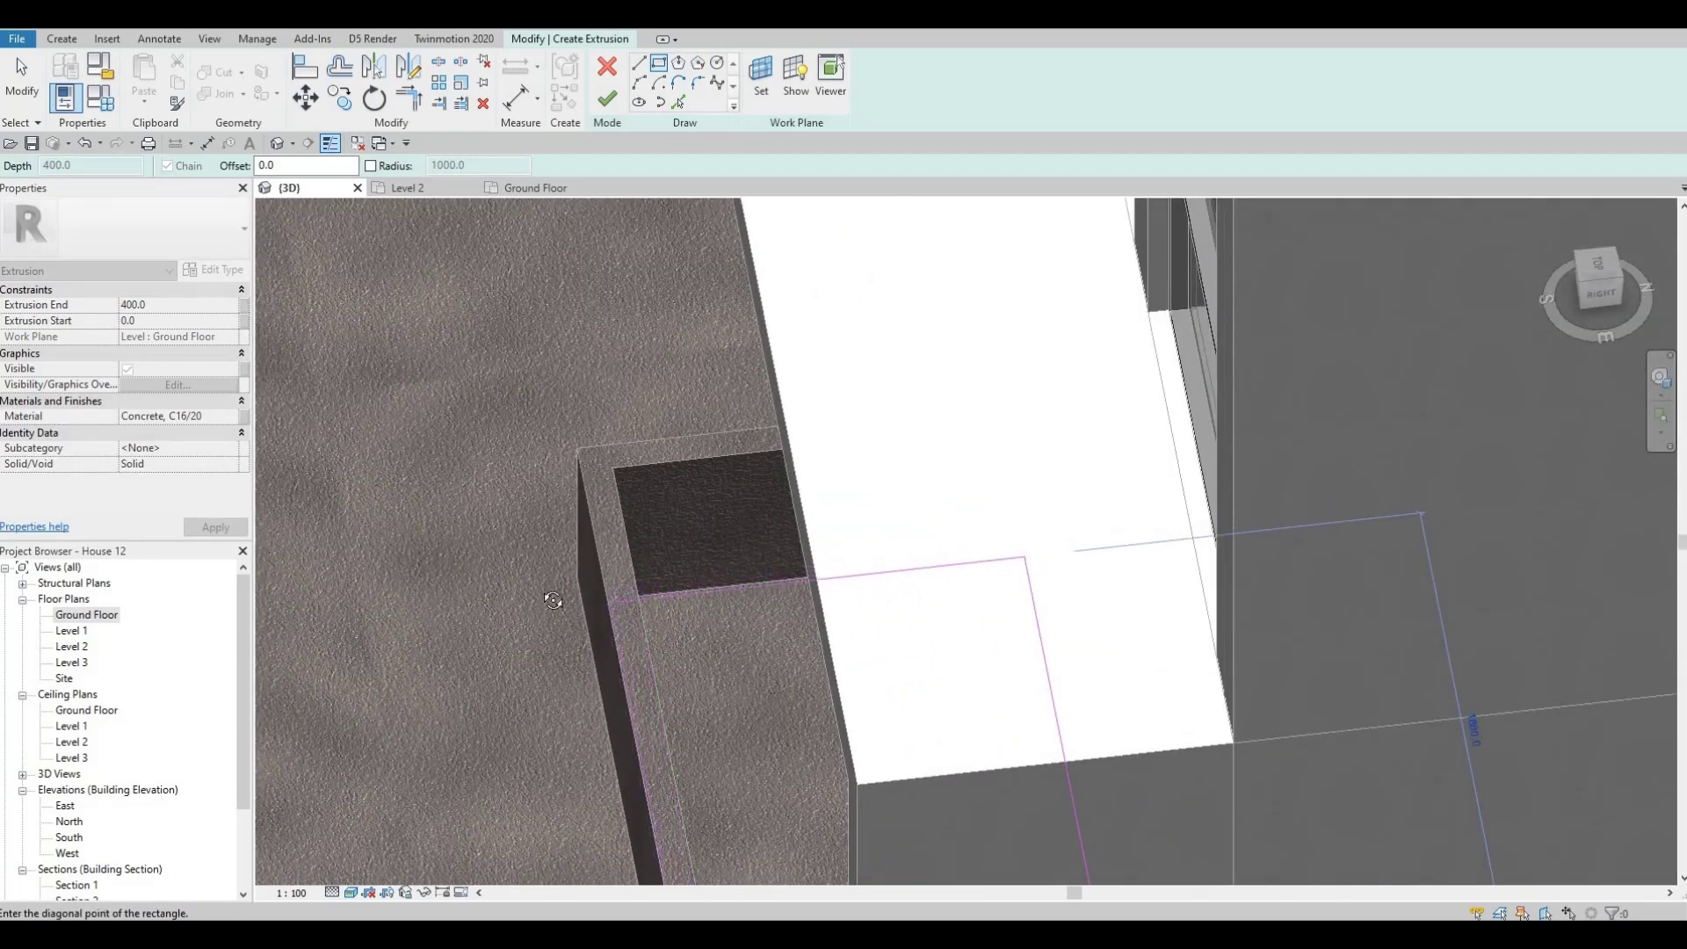
middle_click_drag(563, 611, 677, 601, "shift")
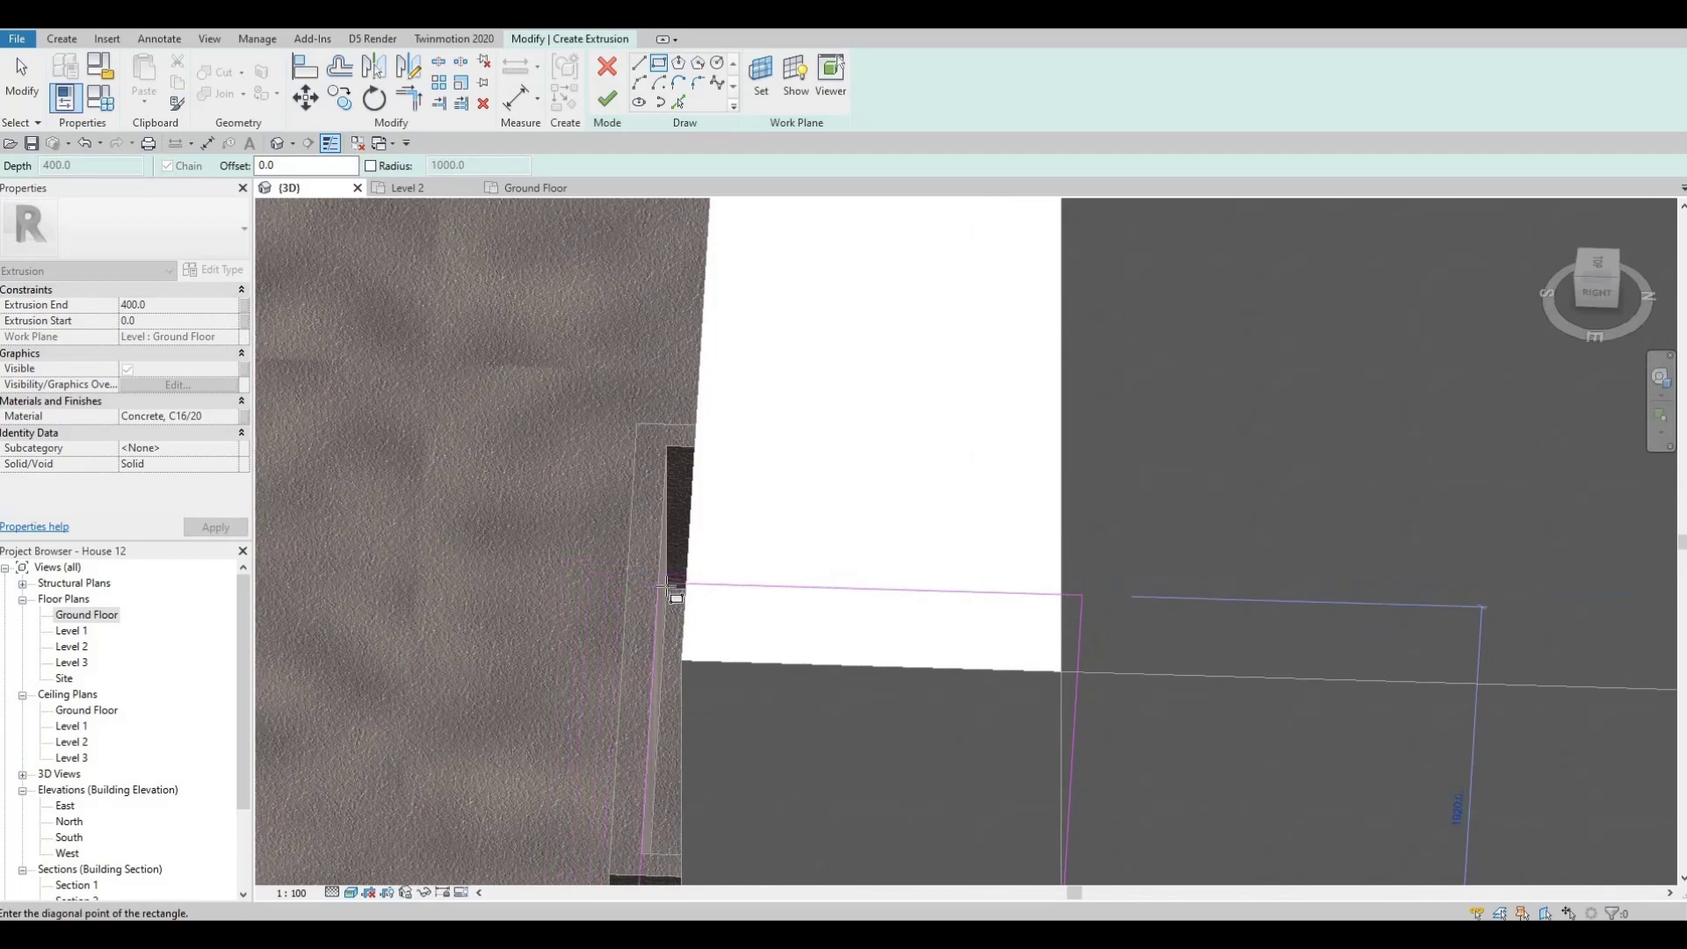
left_click(643, 625)
Search the materials for grass, assign the Plant material to the new extrusion, and finish it.
mouse_move(1104, 694)
middle_mouse_down("shift")
mouse_move(98, 531)
mouse_move(202, 427)
middle_mouse_up("shift")
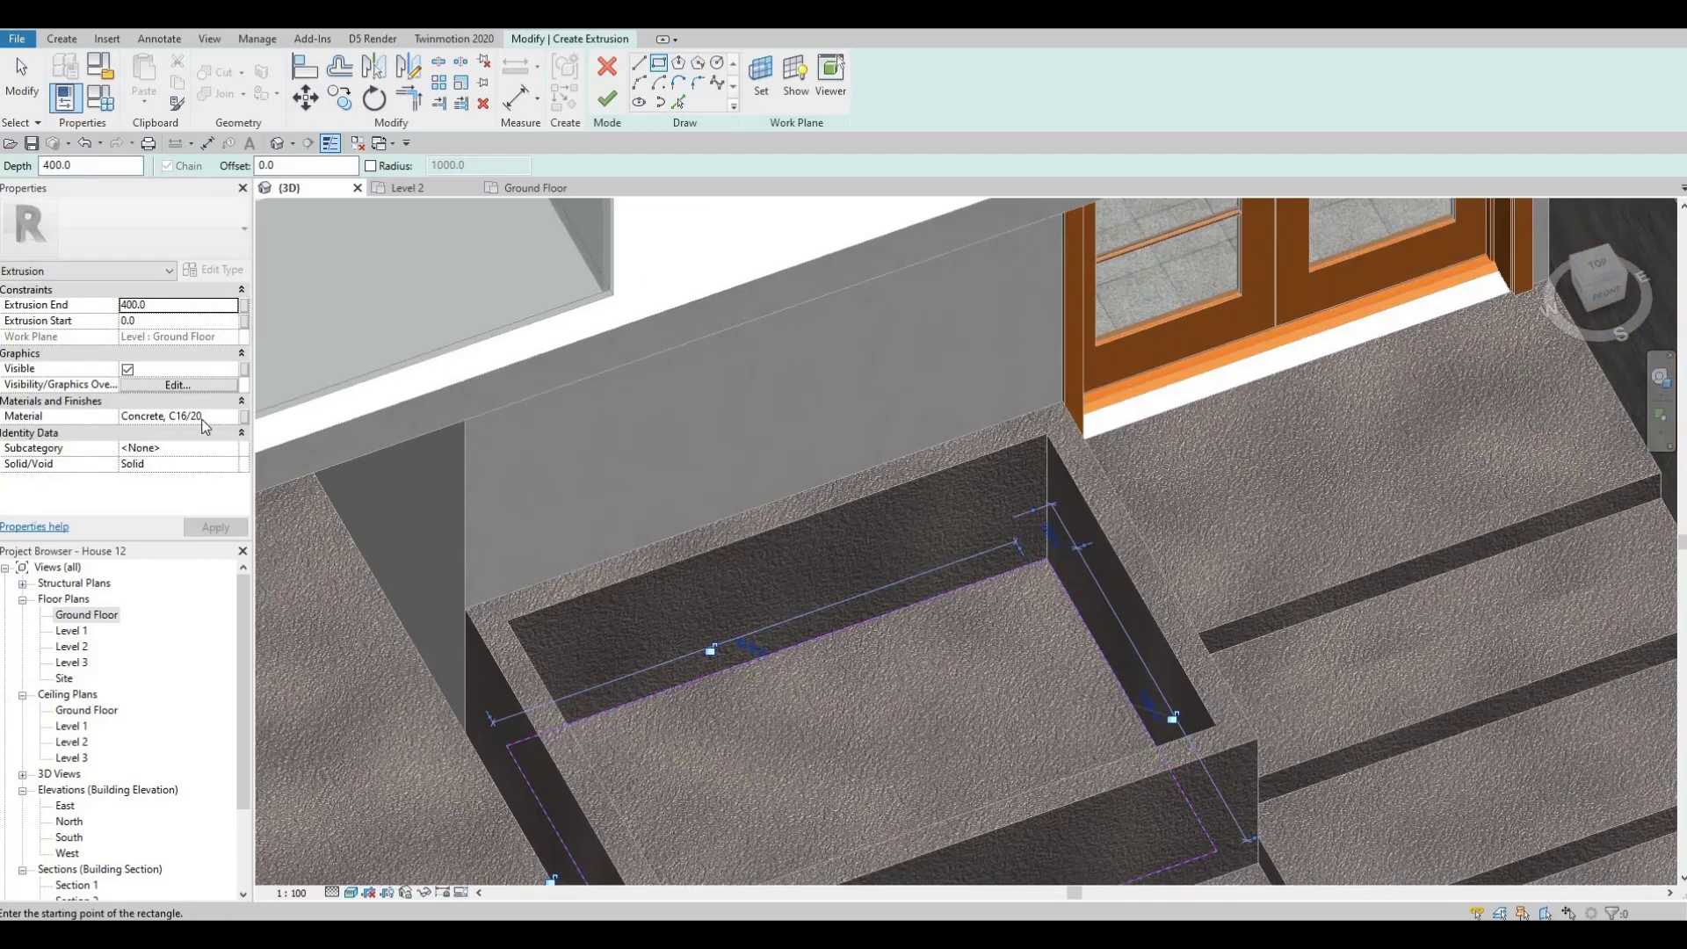
left_click(227, 416)
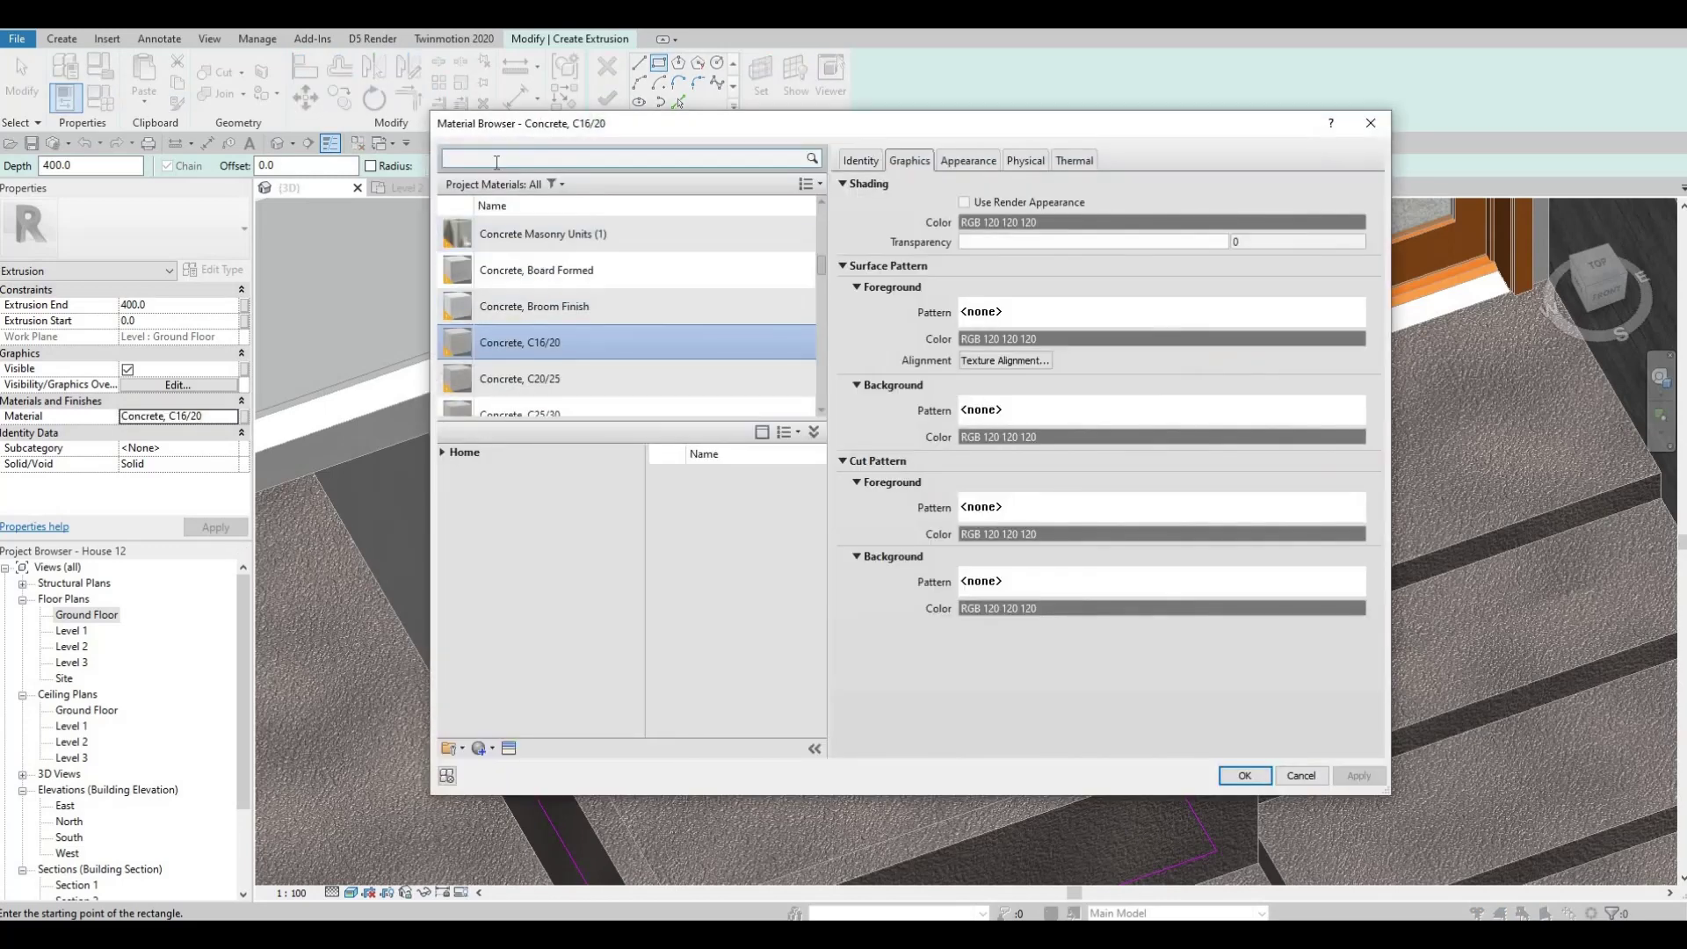
left_click(496, 162)
type("gra")
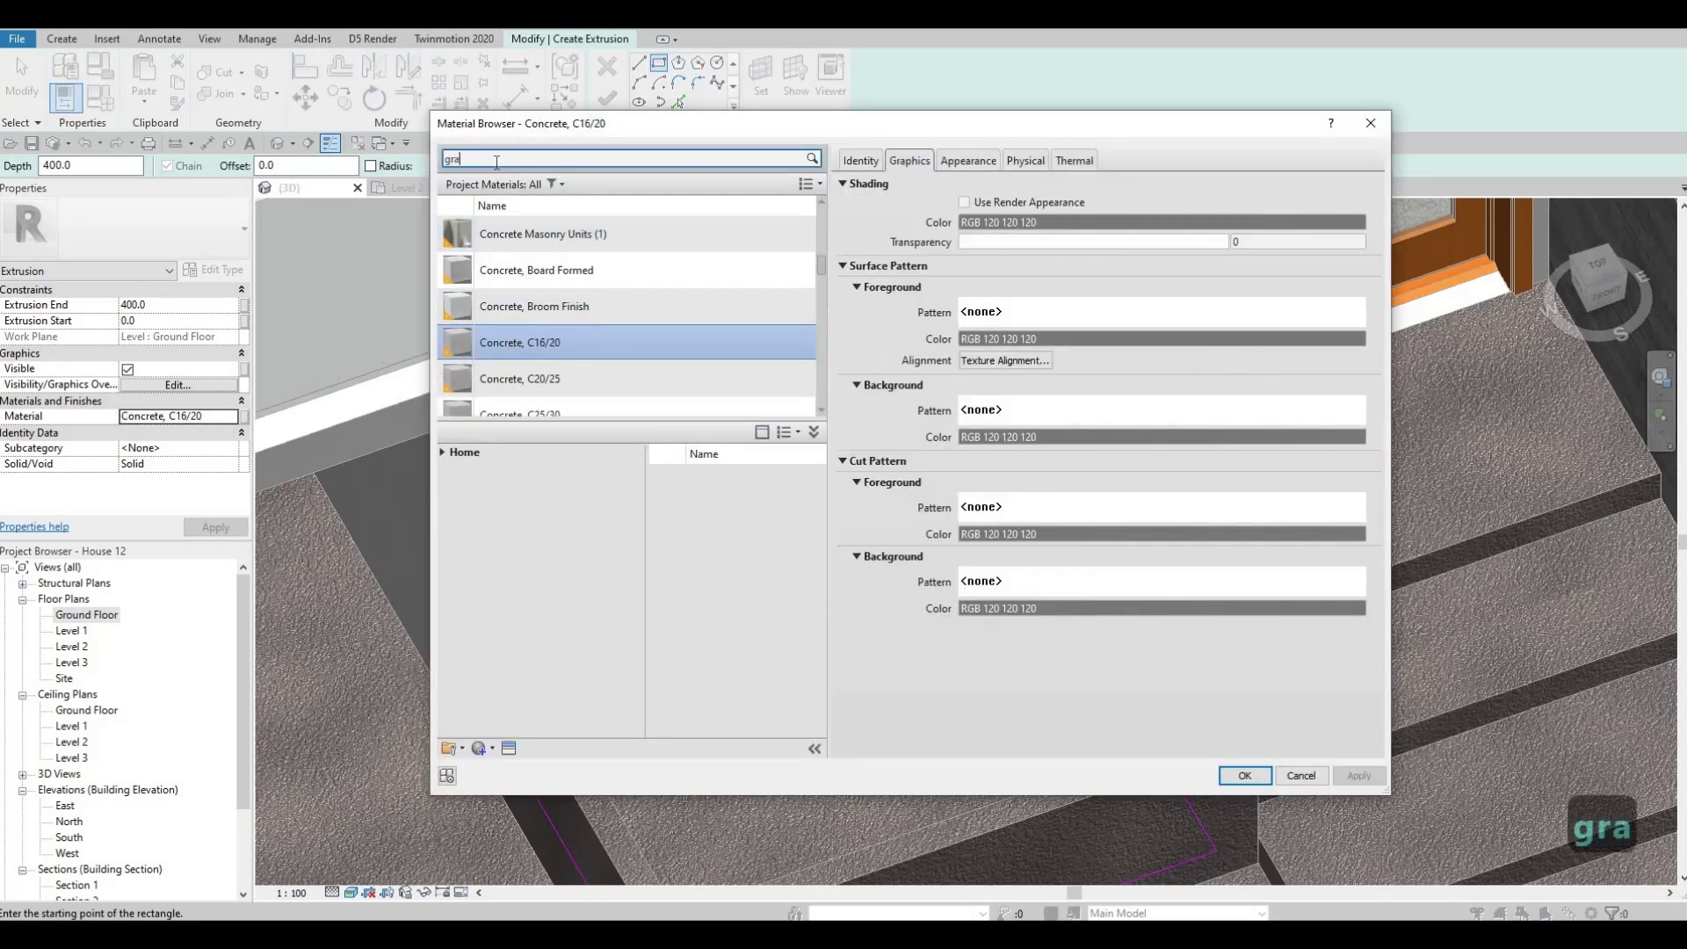
type("ss")
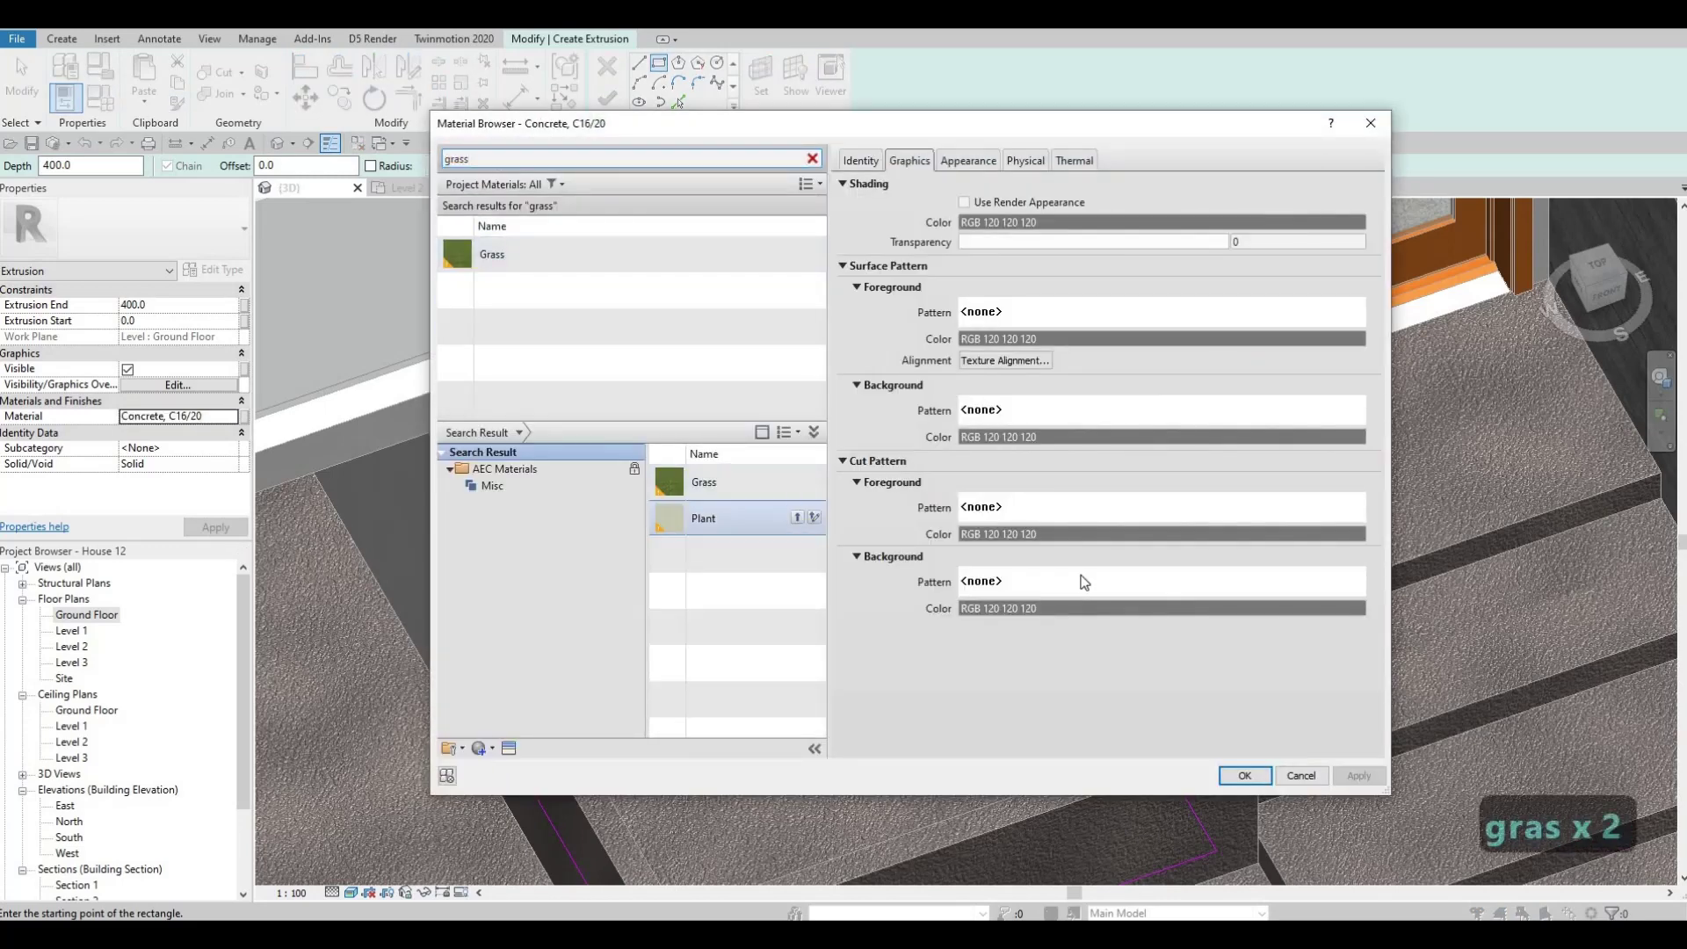
left_click(1355, 779)
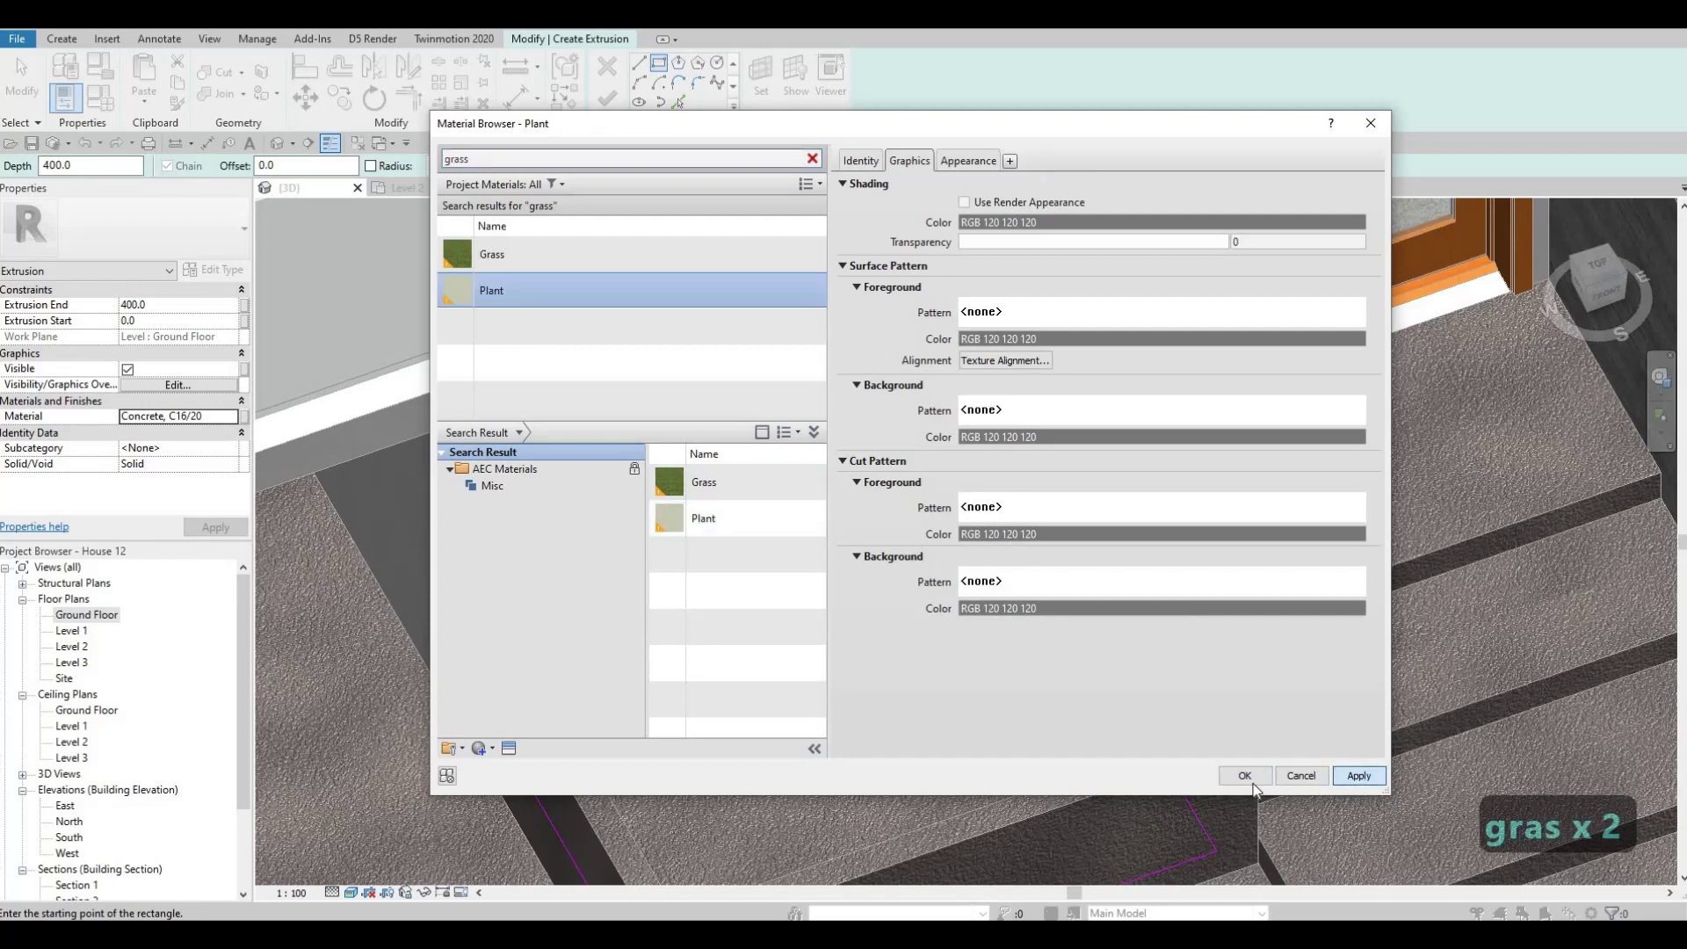
left_click(1246, 776)
left_click(608, 99)
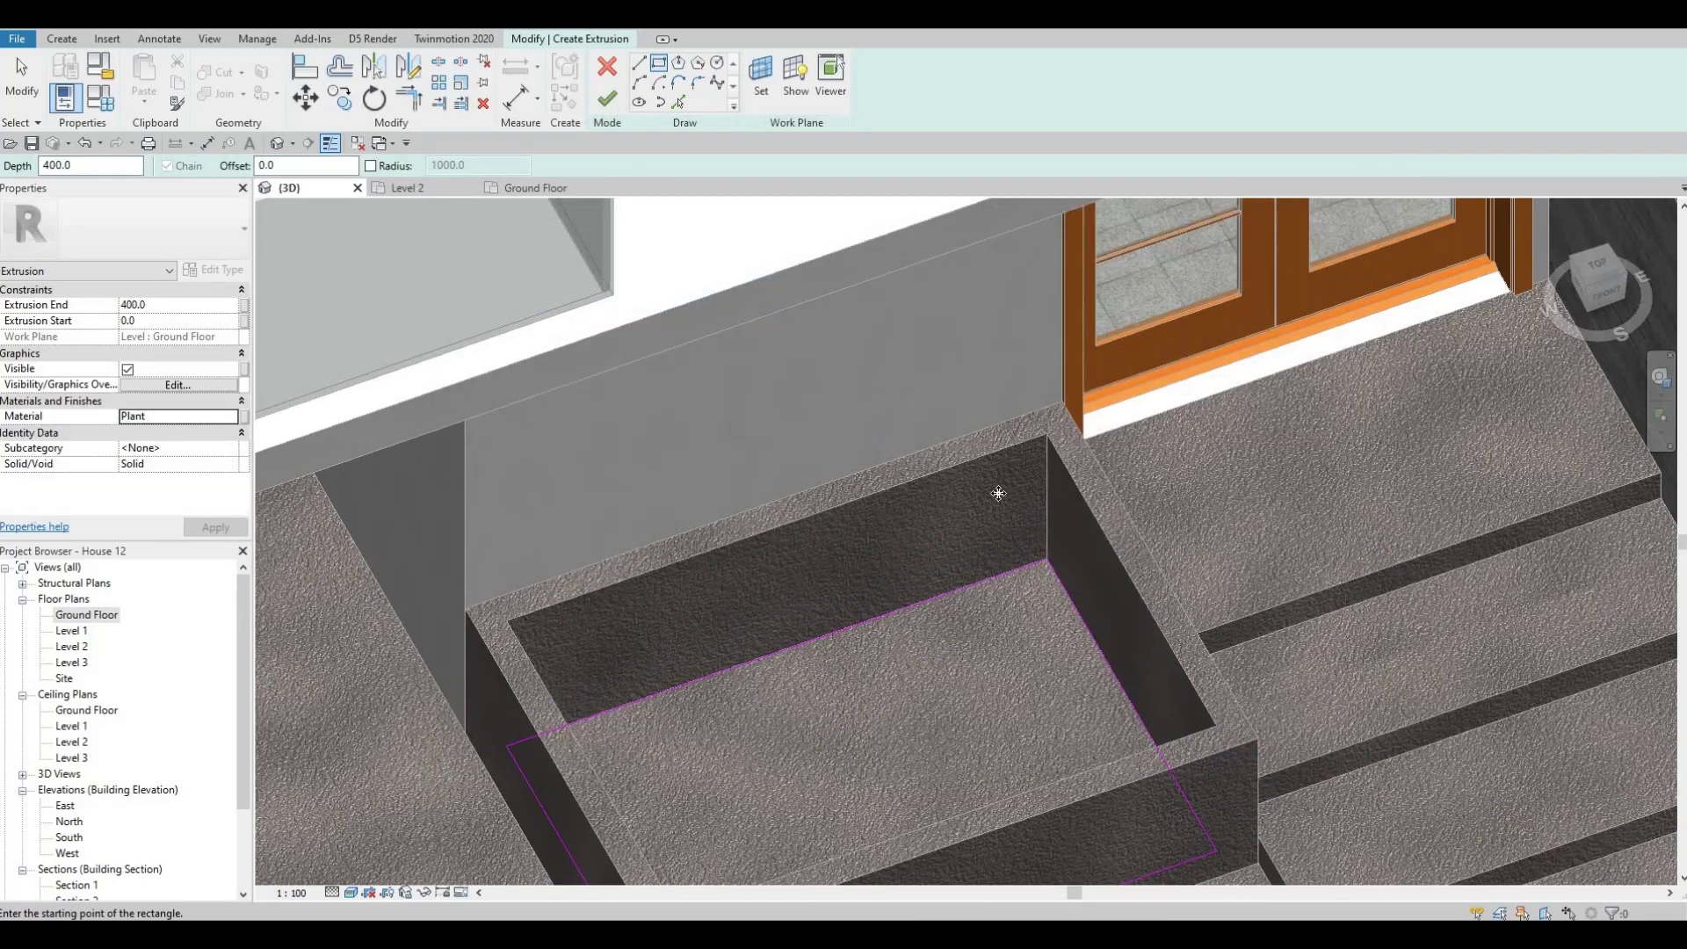
Stretch the Plant extrusion upward inside the concrete box to a height of about 578 mm.
scroll(1044, 503, "down", 1)
middle_click_drag(935, 654, 896, 651, "shift")
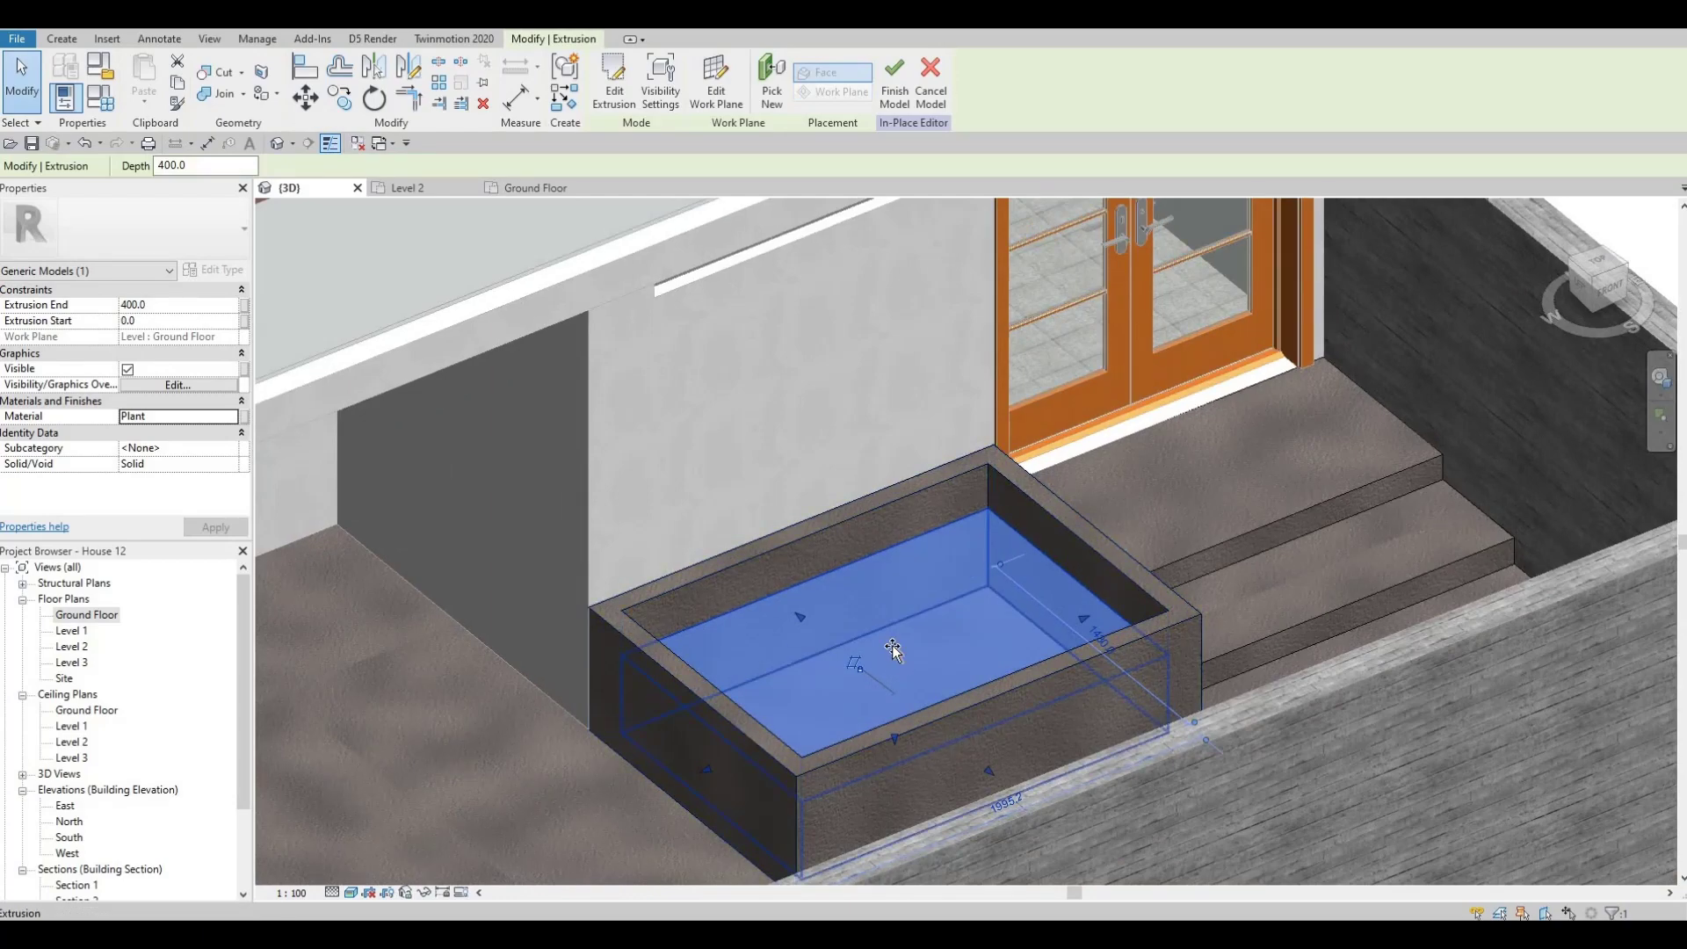
scroll(901, 638, "down", 2)
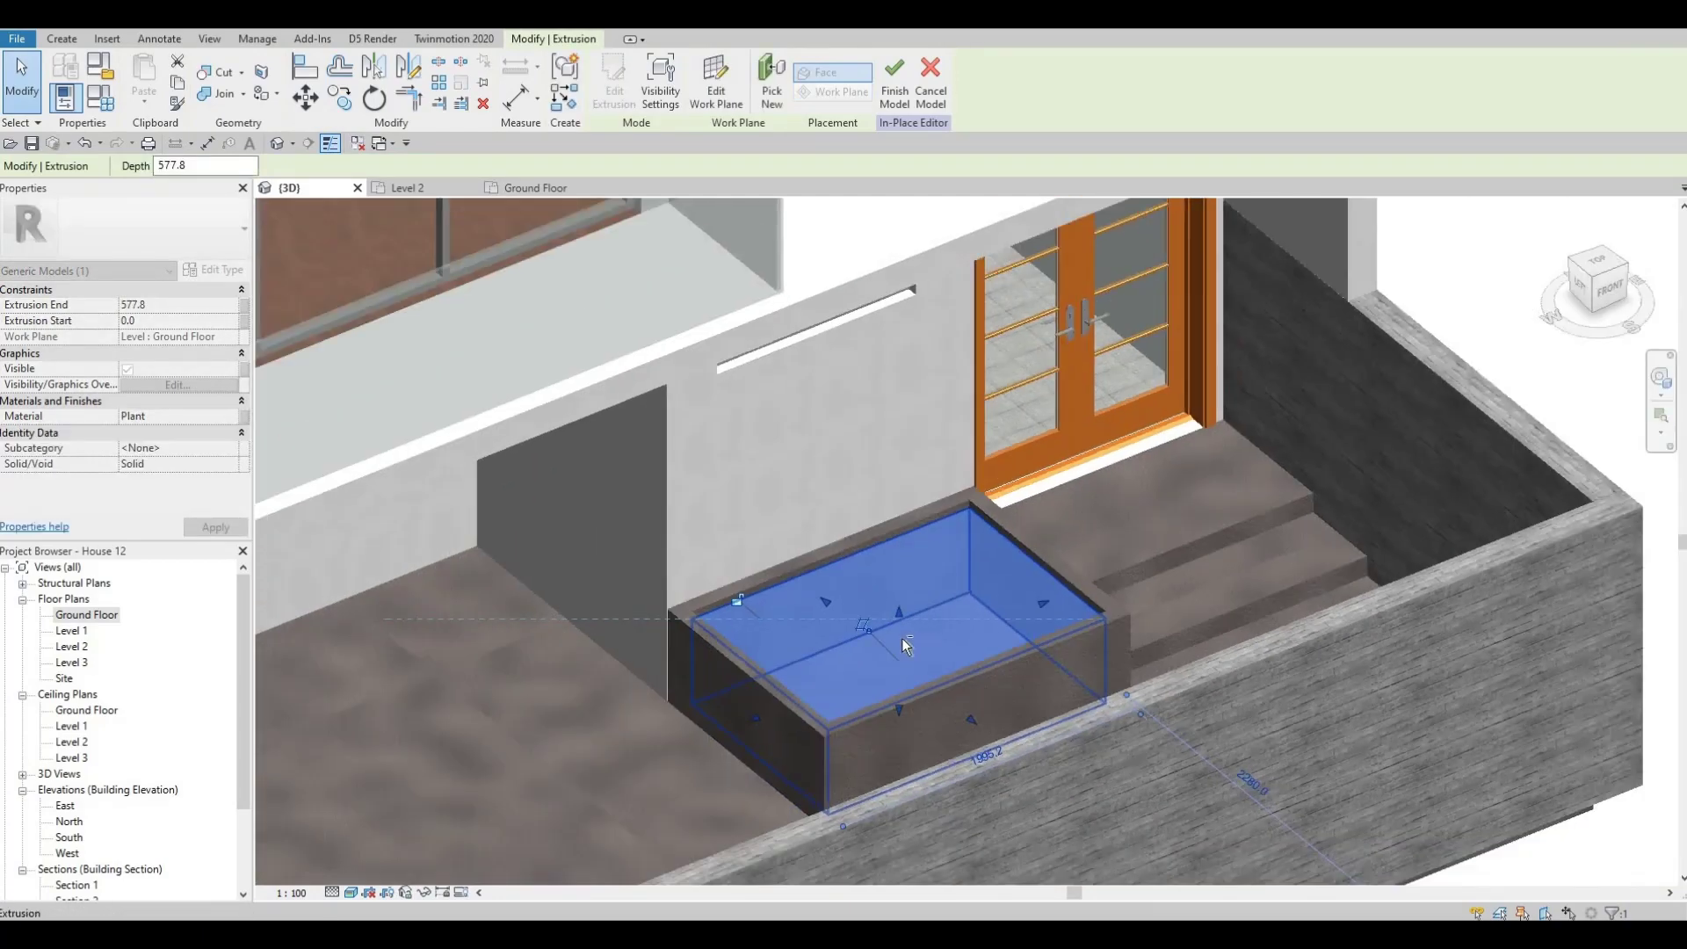
key("Escape")
key("Escape")
scroll(1037, 571, "down", 2)
key("Escape")
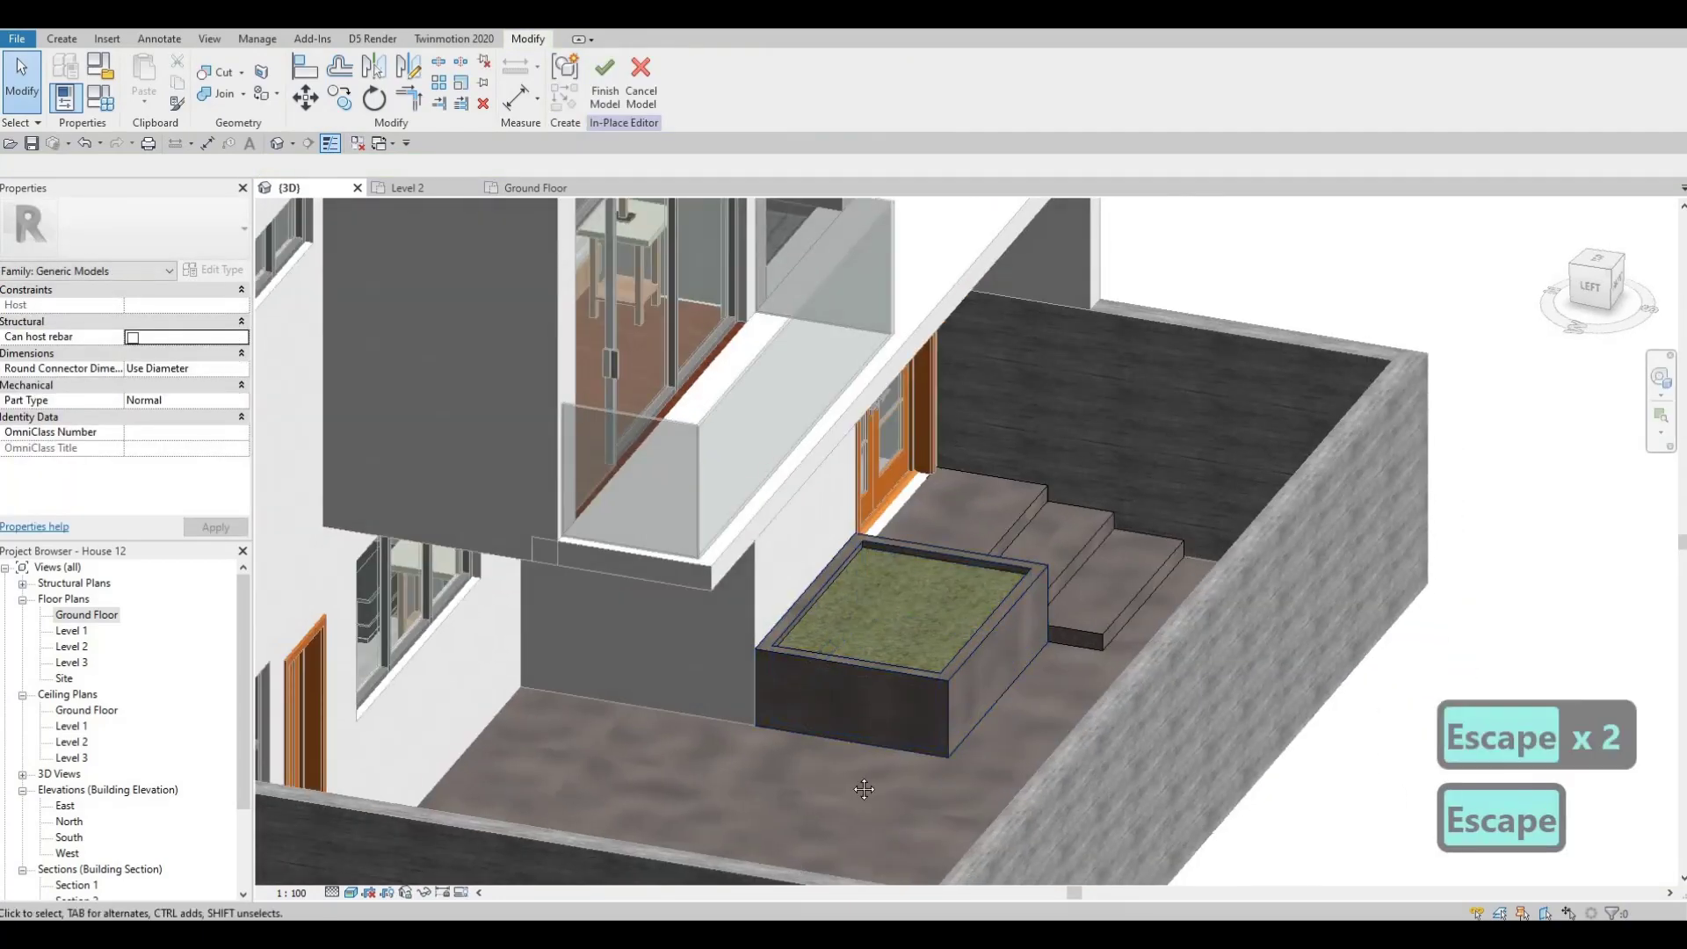
Copy the concrete entrance steps across the yard towards the single door in the 3D view.
middle_click_drag(1109, 678, 1177, 514, "shift")
scroll(921, 671, "down", 3)
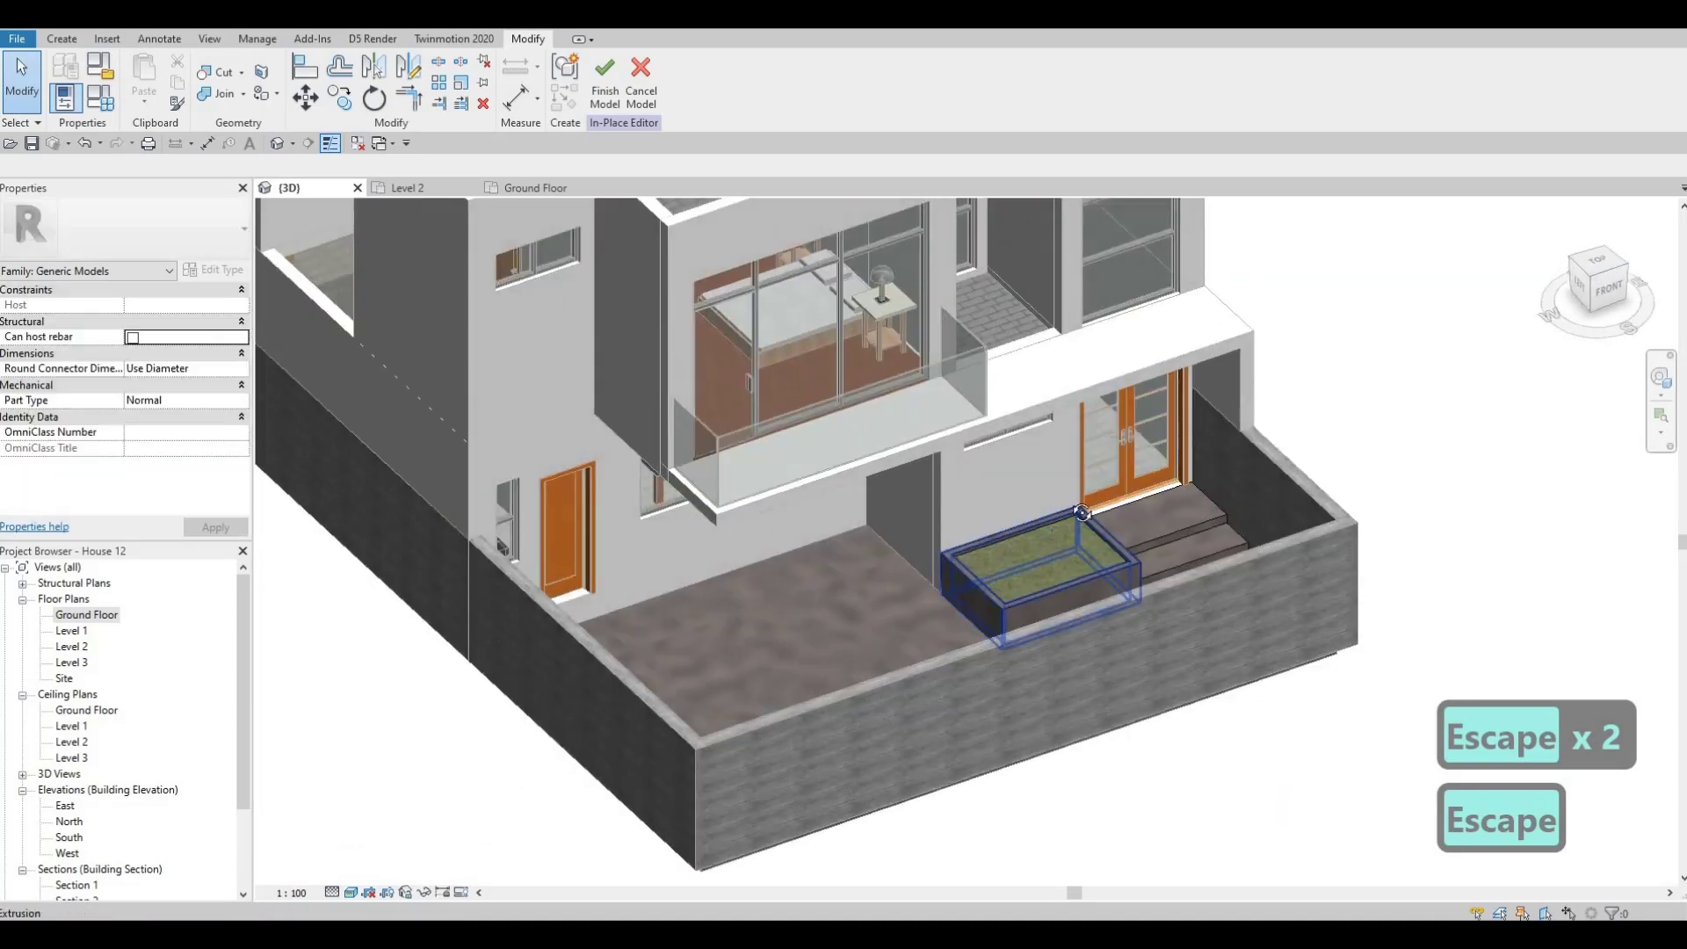
scroll(1058, 533, "down", 1)
middle_click_drag(1012, 651, 1120, 515)
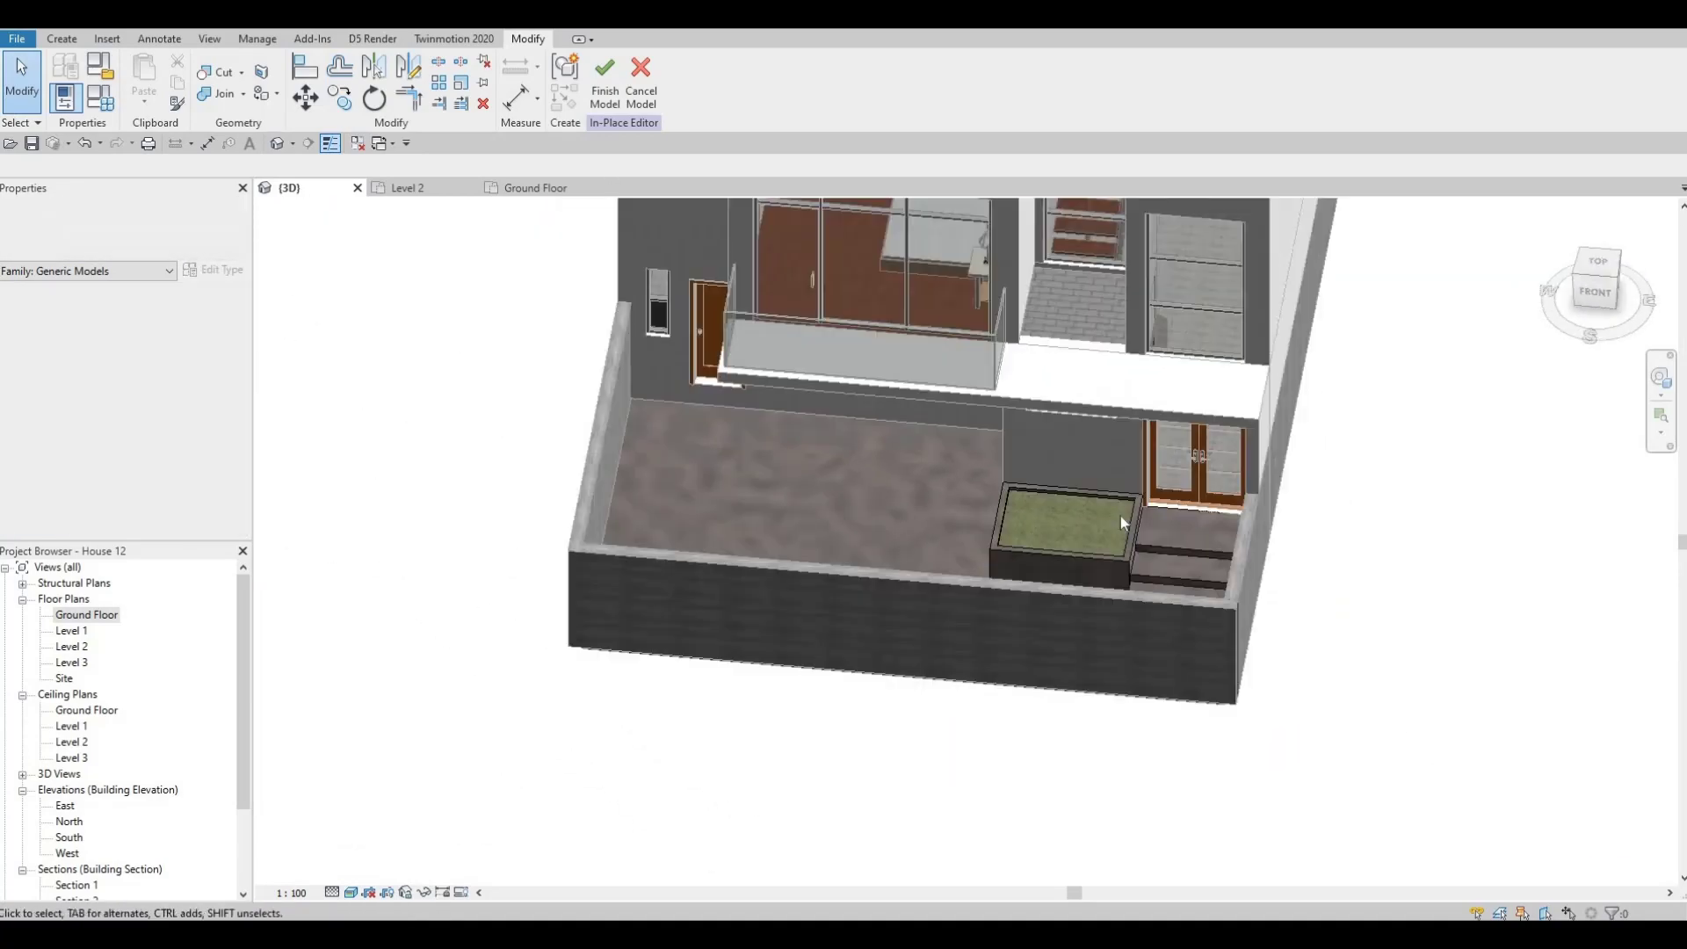
left_click(1179, 534)
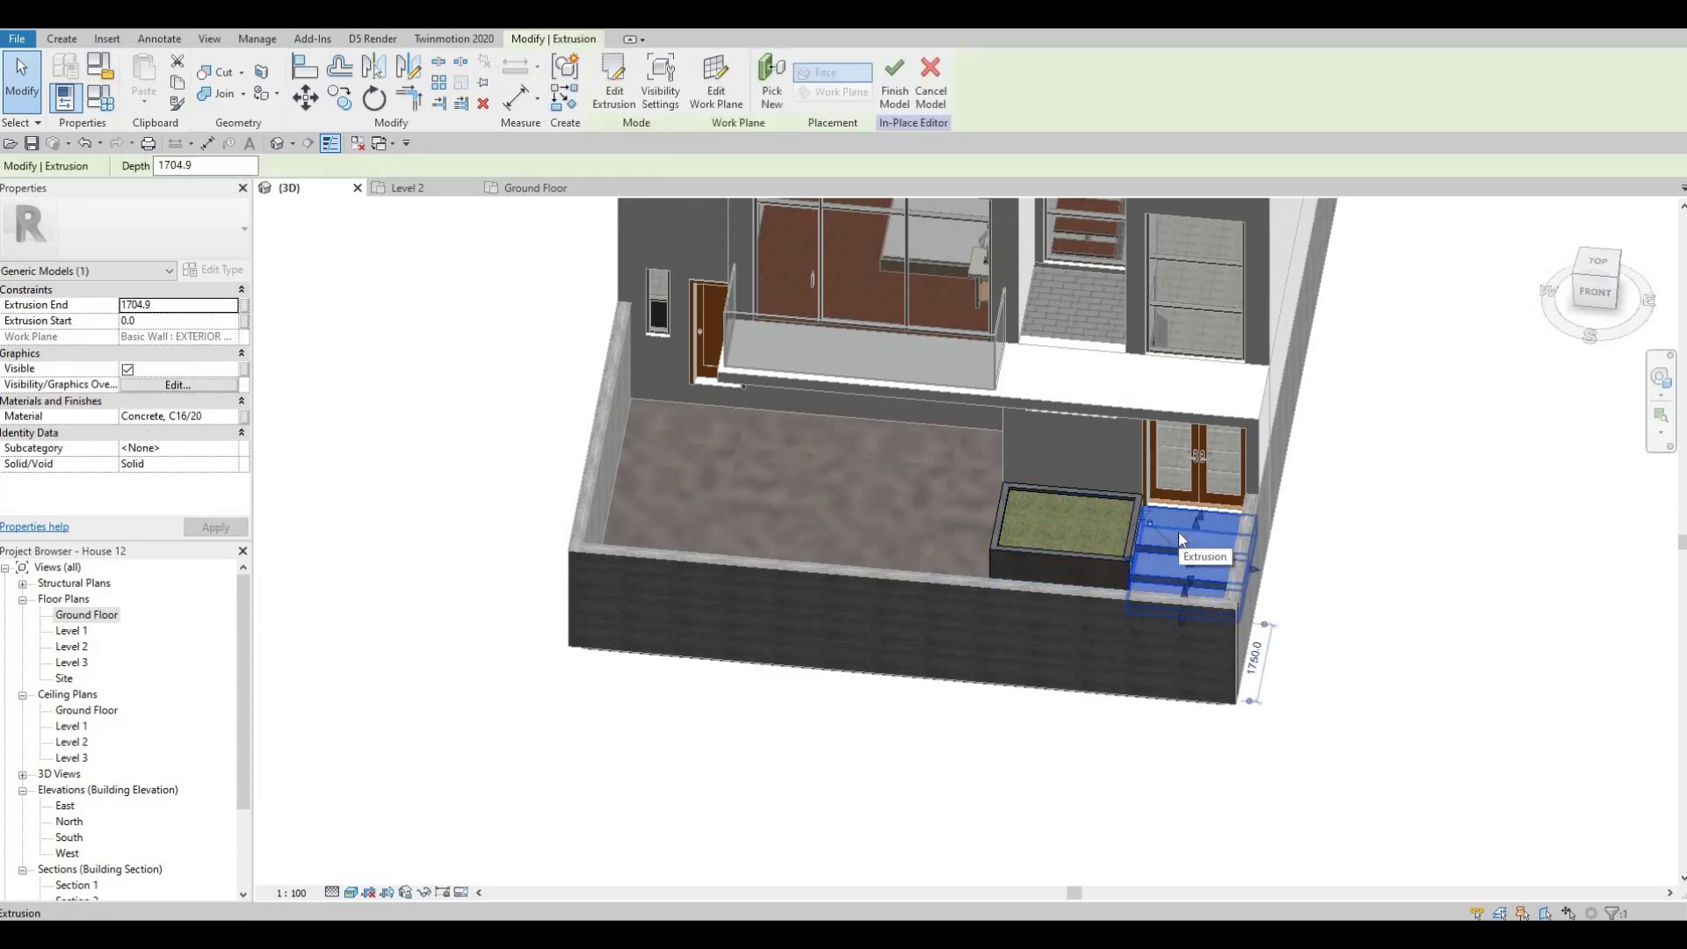
key("c")
key("o")
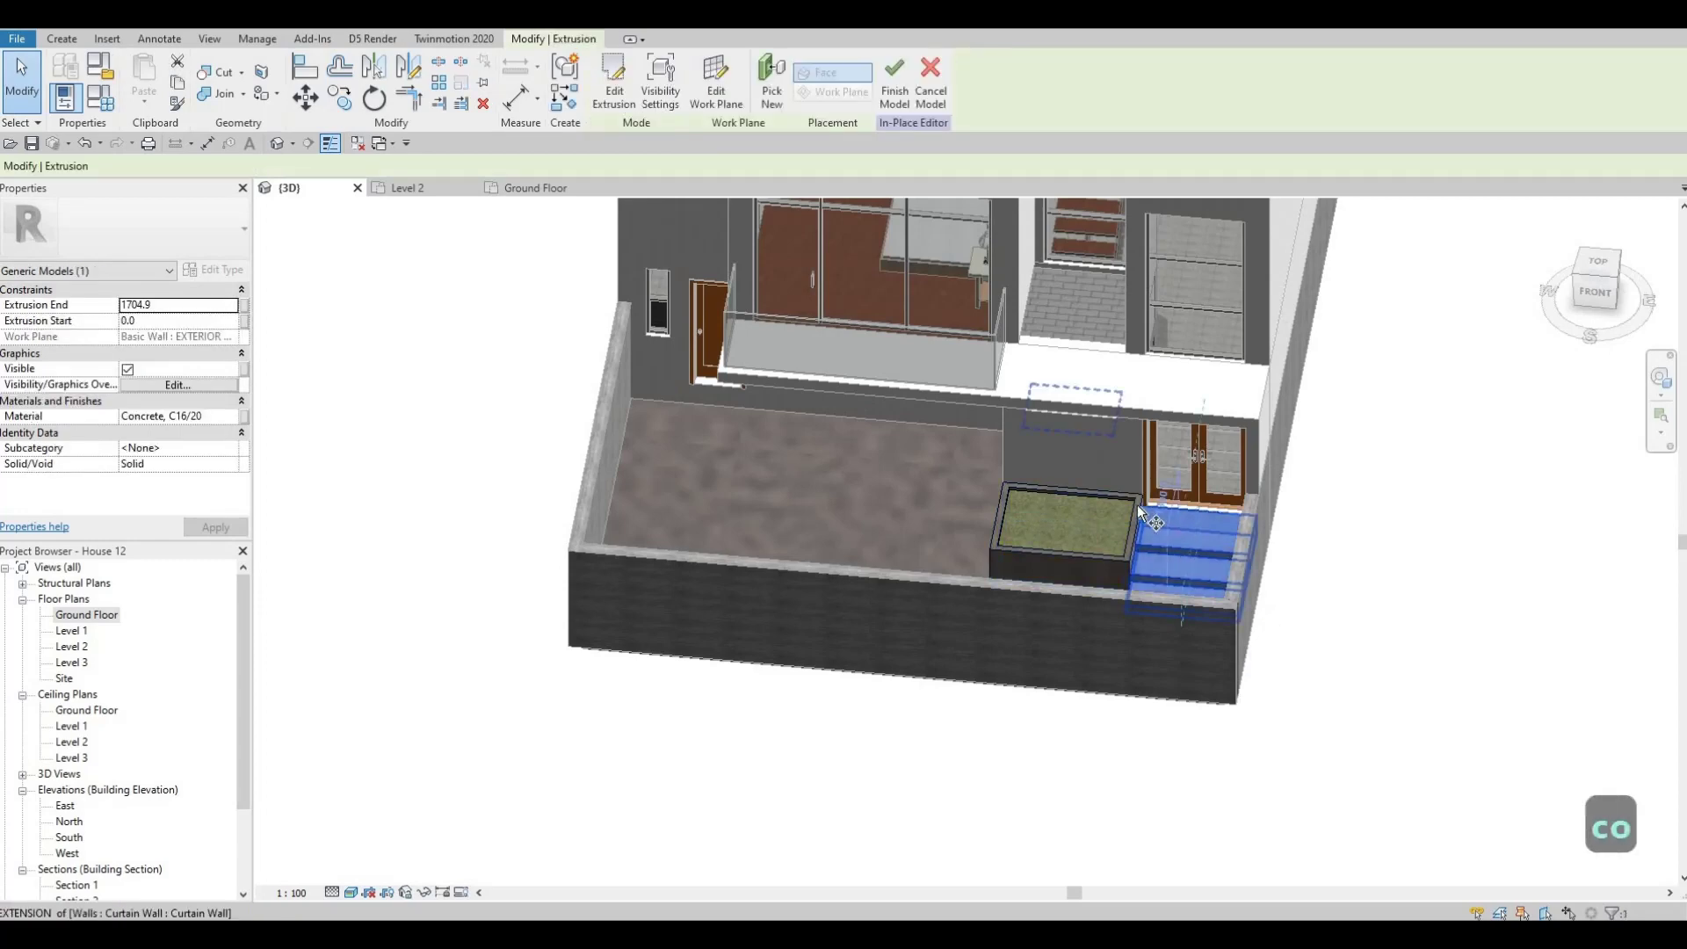
scroll(1137, 504, "up", 5)
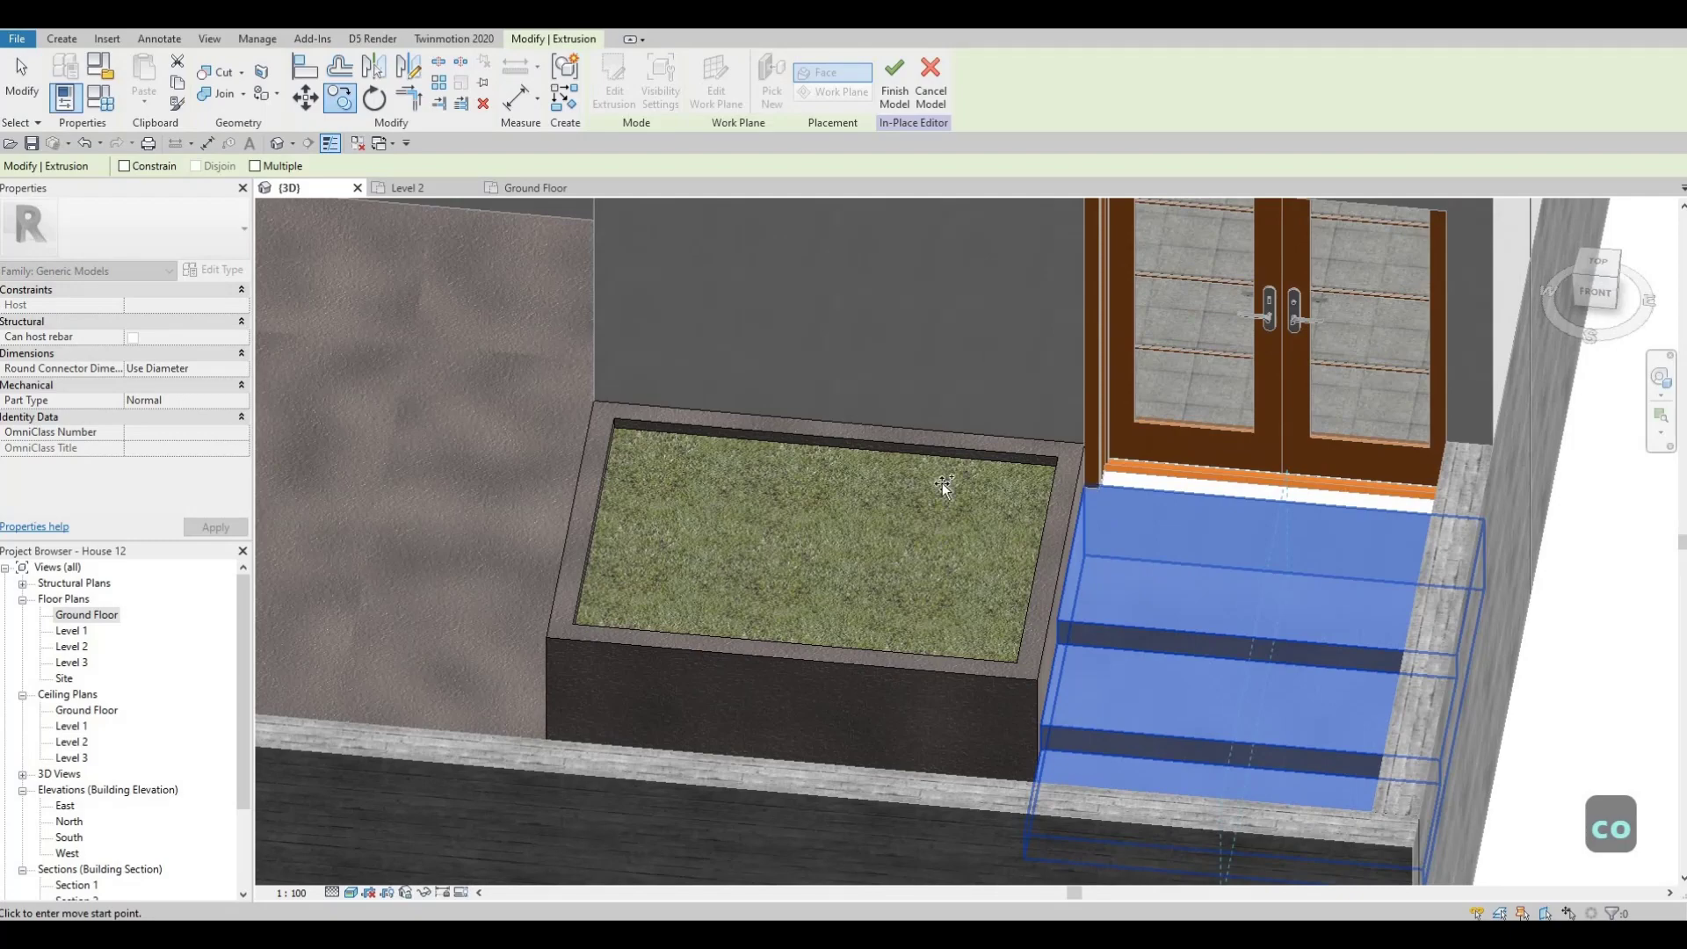
left_click(1086, 555)
middle_click_drag(274, 413, 1245, 747)
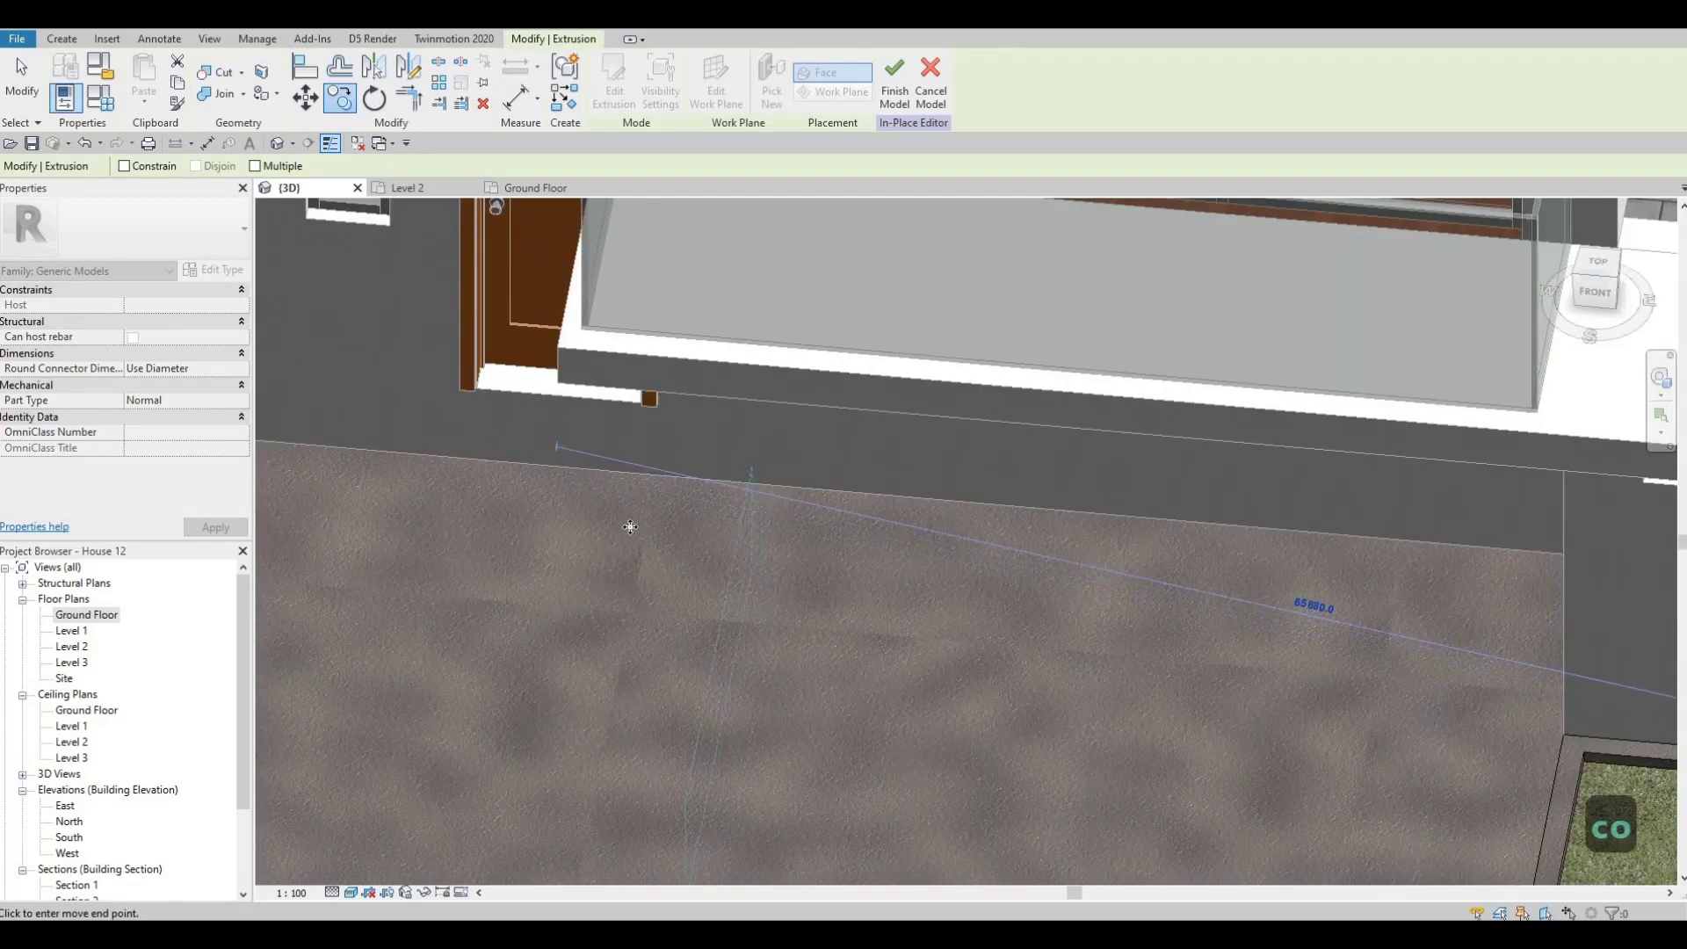
scroll(630, 527, "down", 2)
left_click(813, 537)
scroll(761, 529, "down", 2)
key("Escape")
key("Escape")
left_click(761, 532)
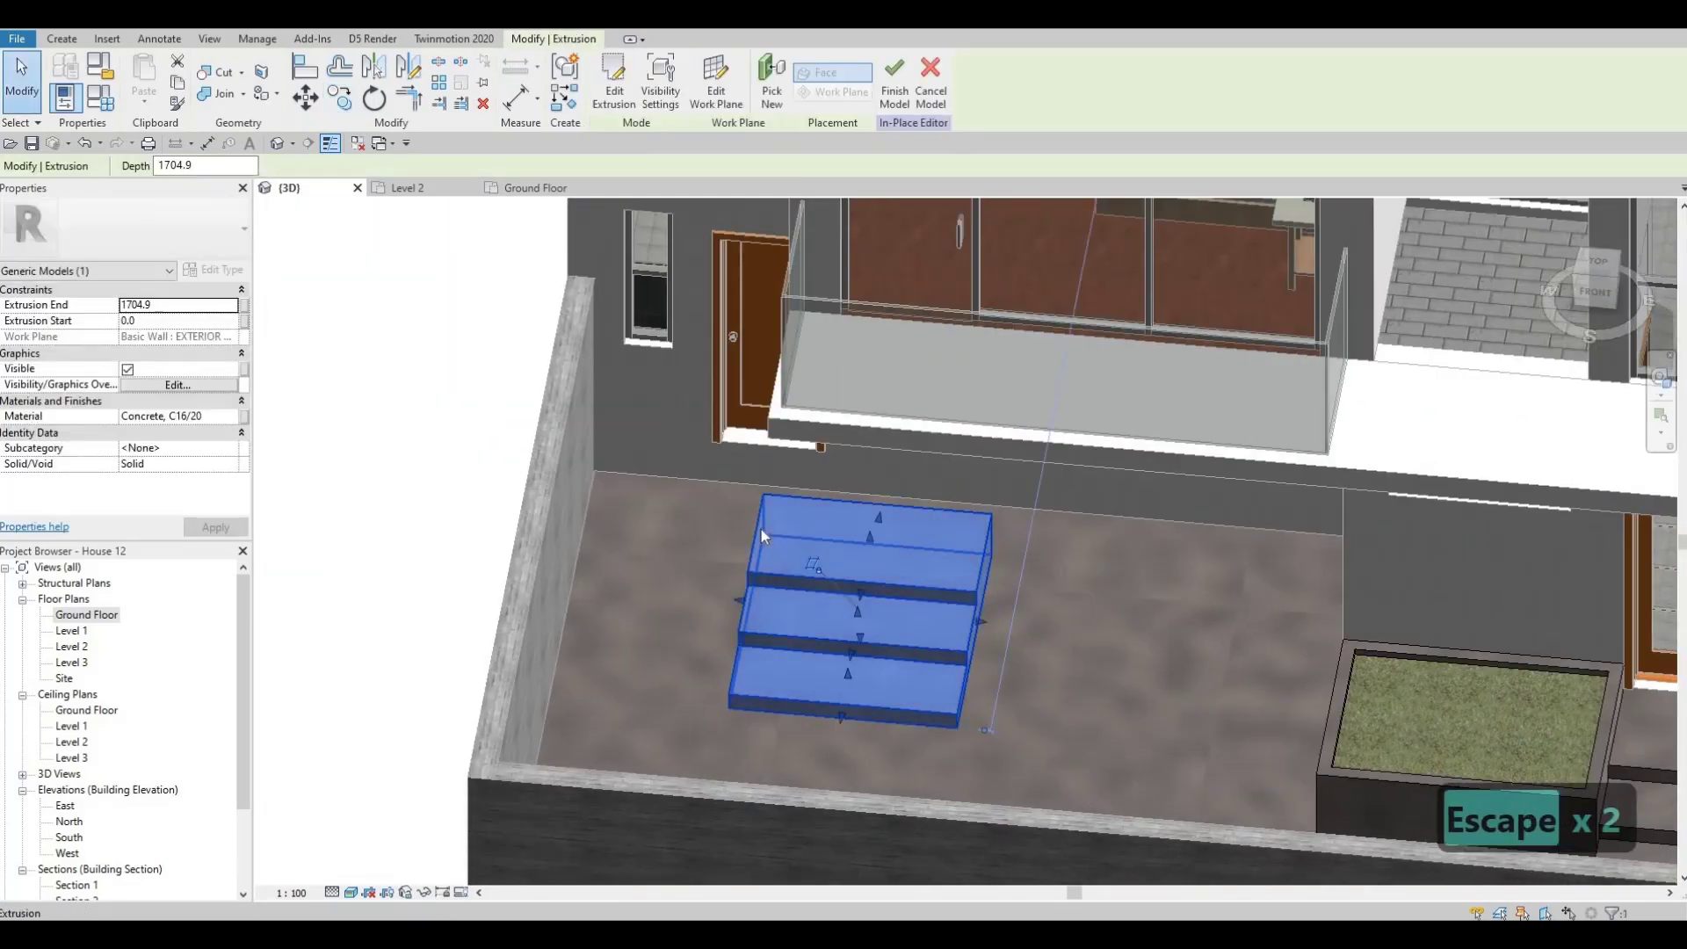
key("m")
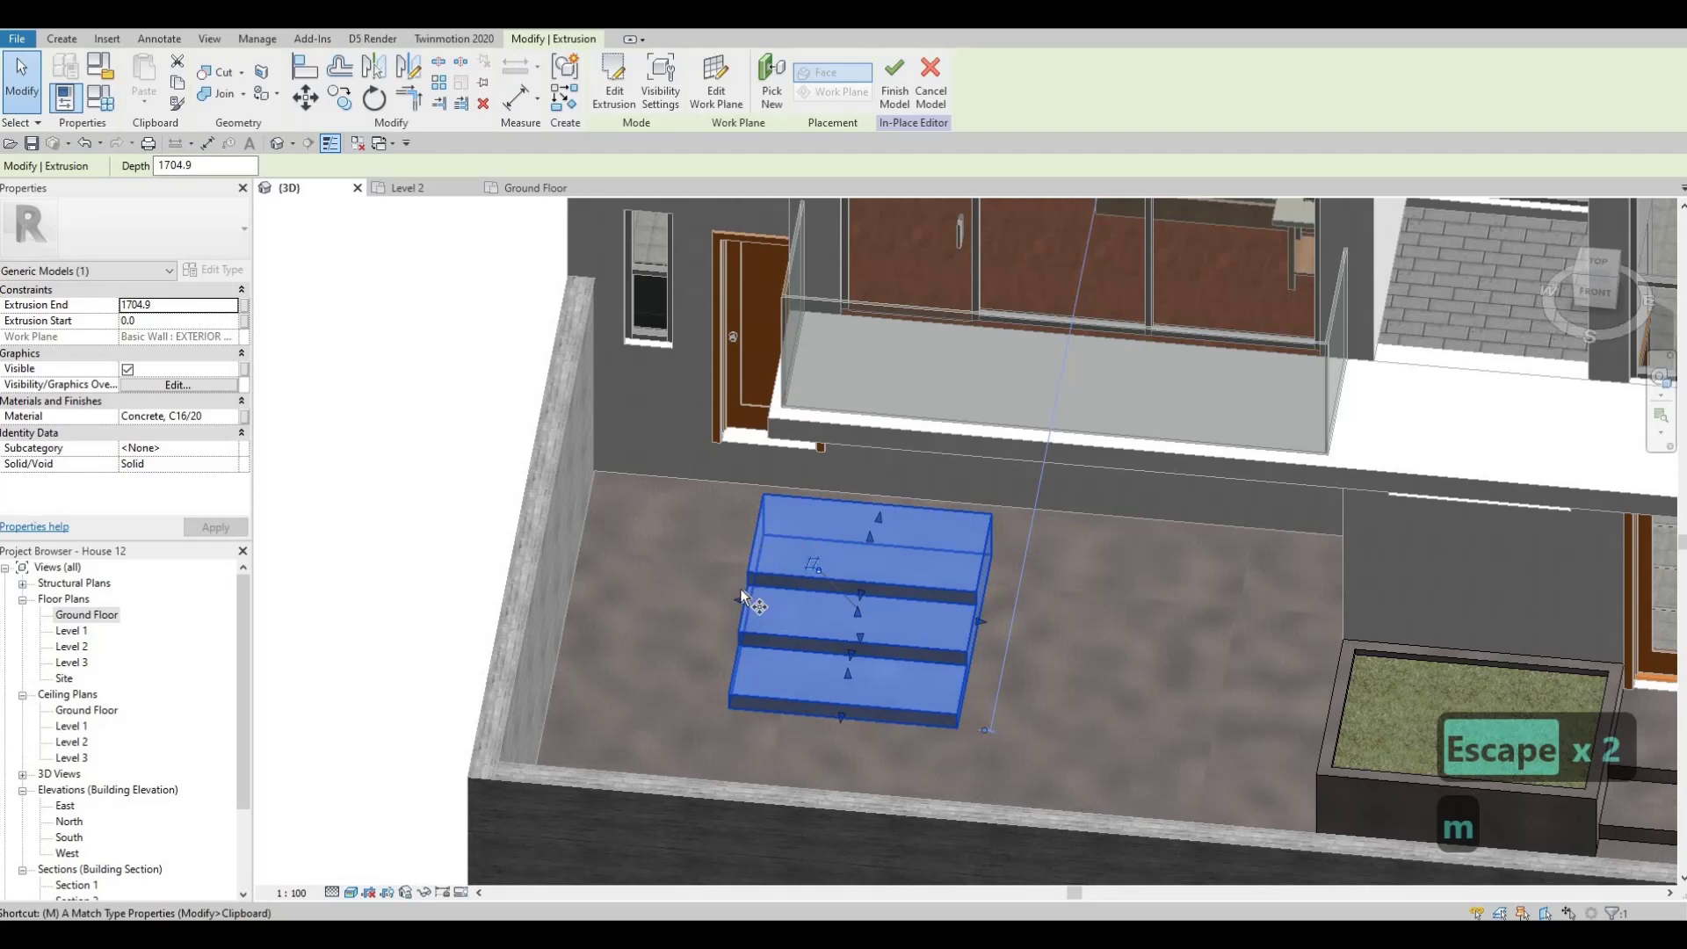
key("v")
middle_click_drag(830, 682, 1077, 451, "shift")
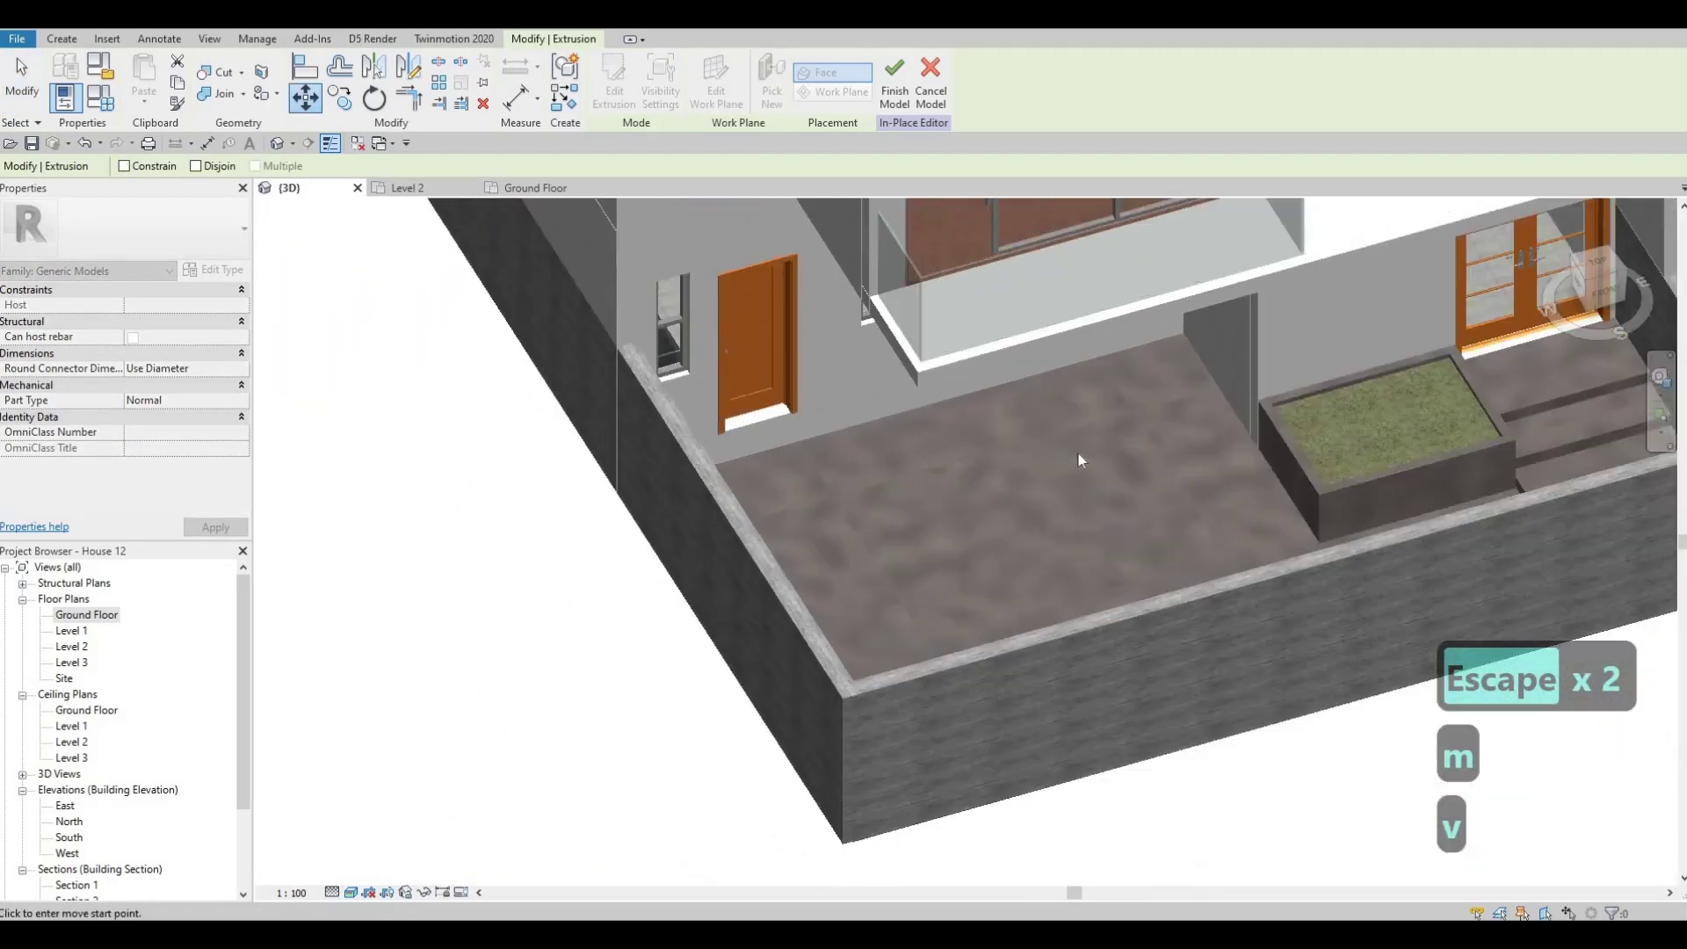
scroll(966, 443, "up", 3)
key("Escape")
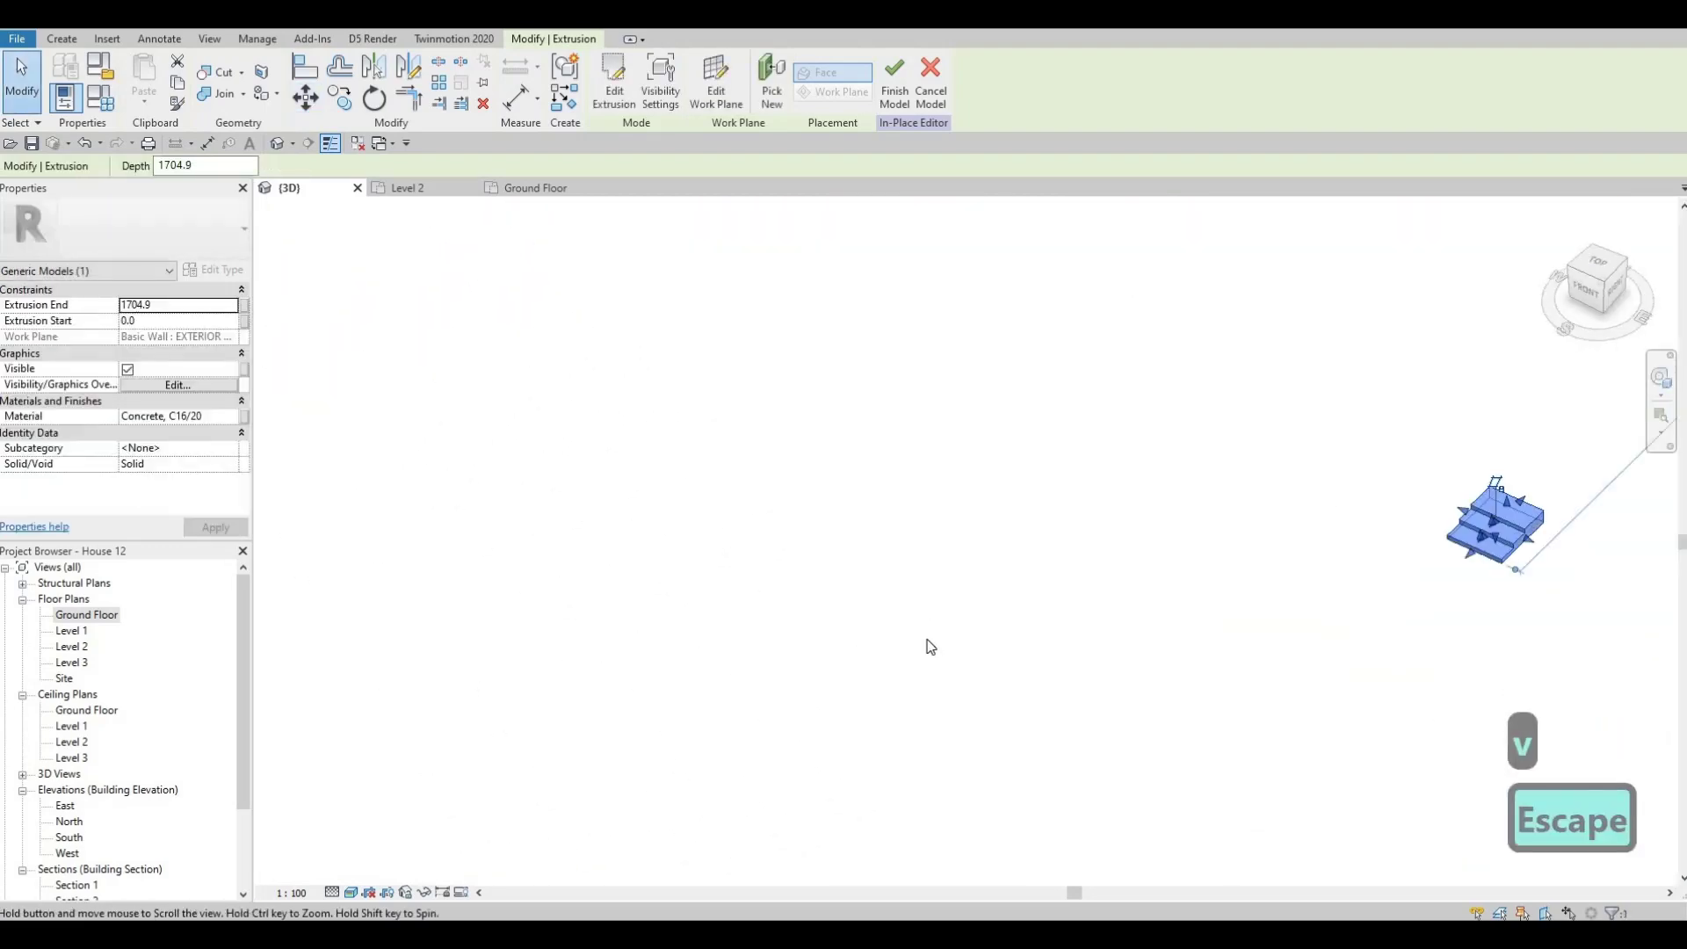
middle_click_drag(1498, 522, 817, 606)
key("Escape")
left_click(860, 620)
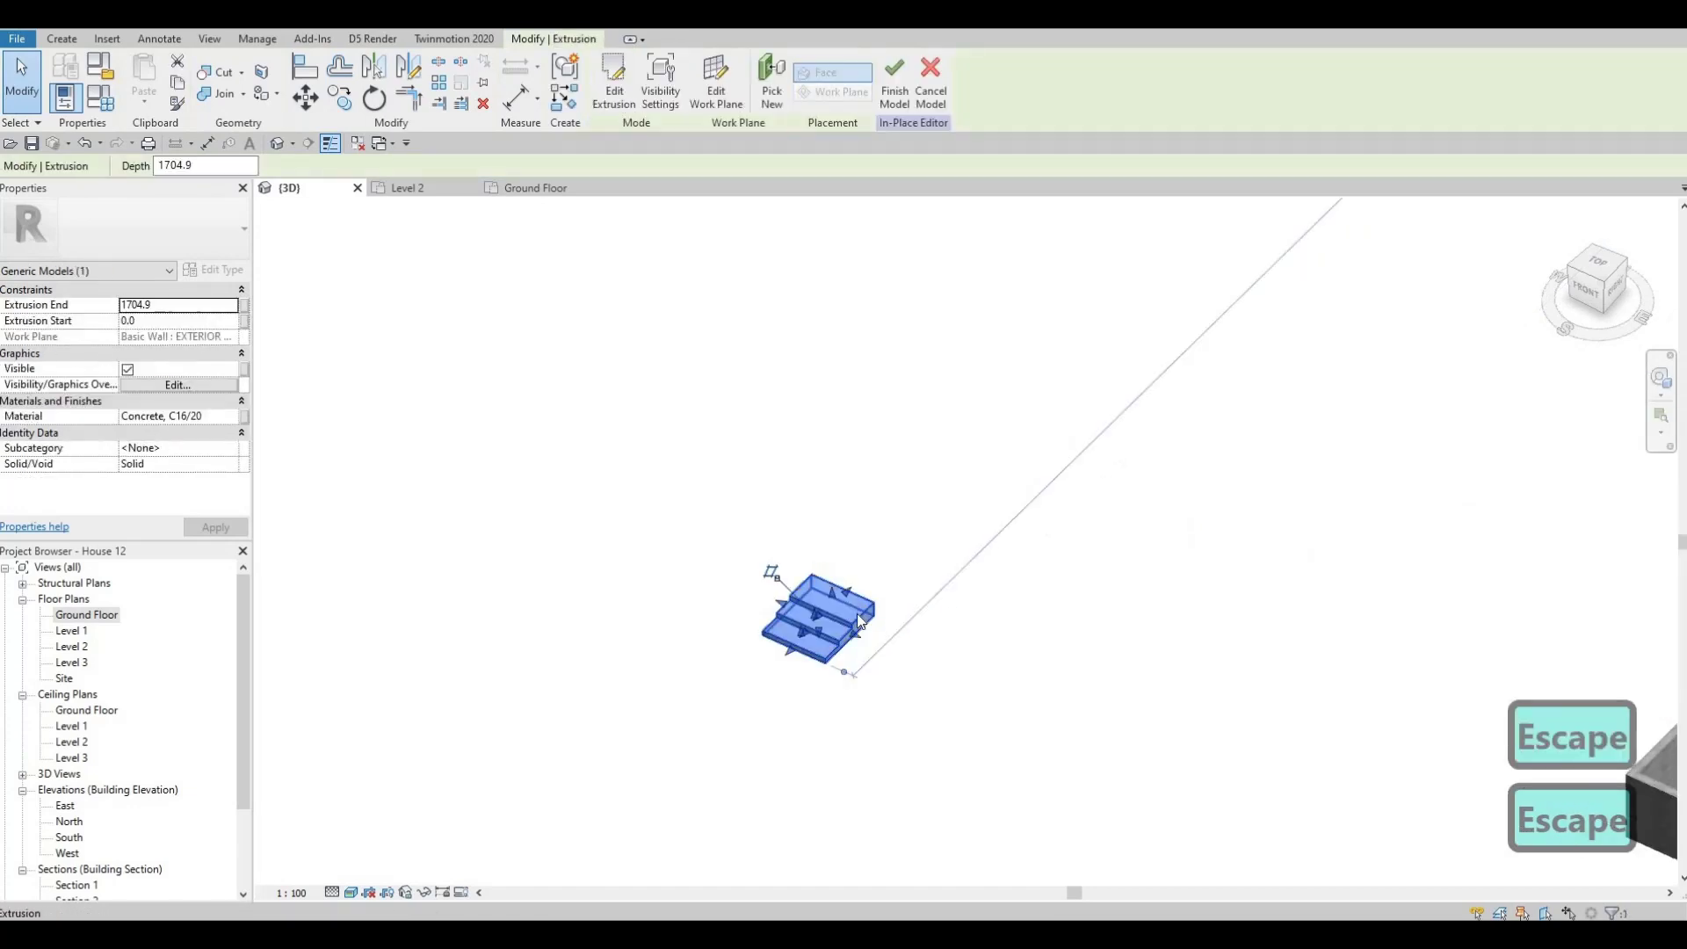
key("m")
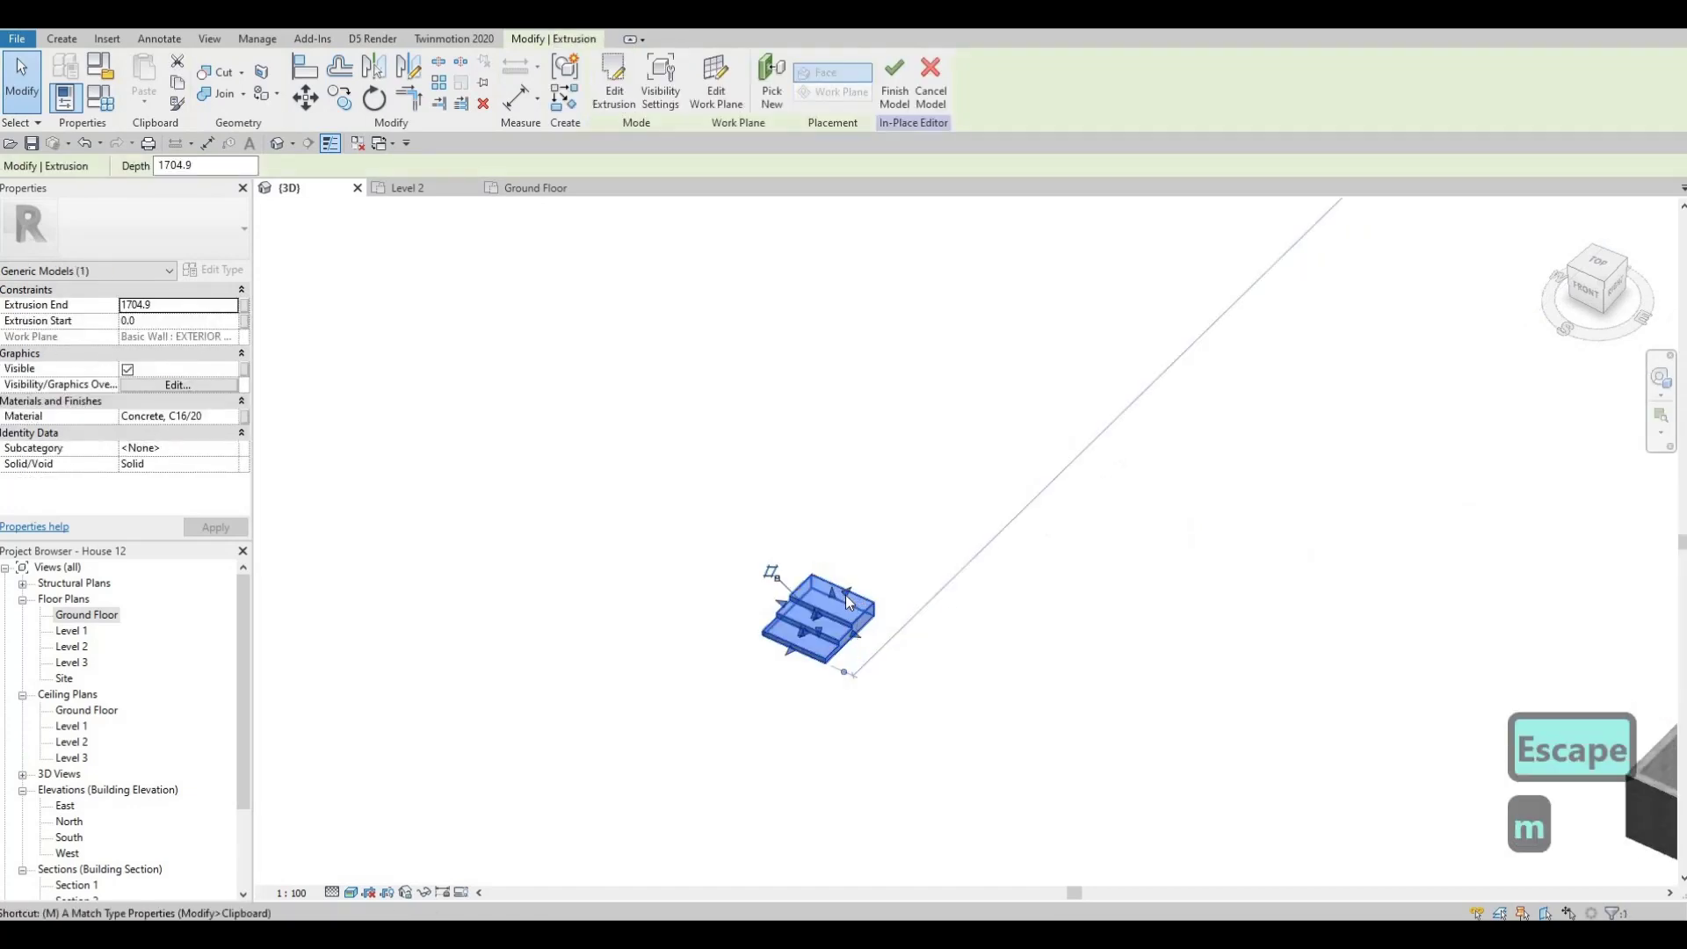
key("Escape")
left_click(888, 627)
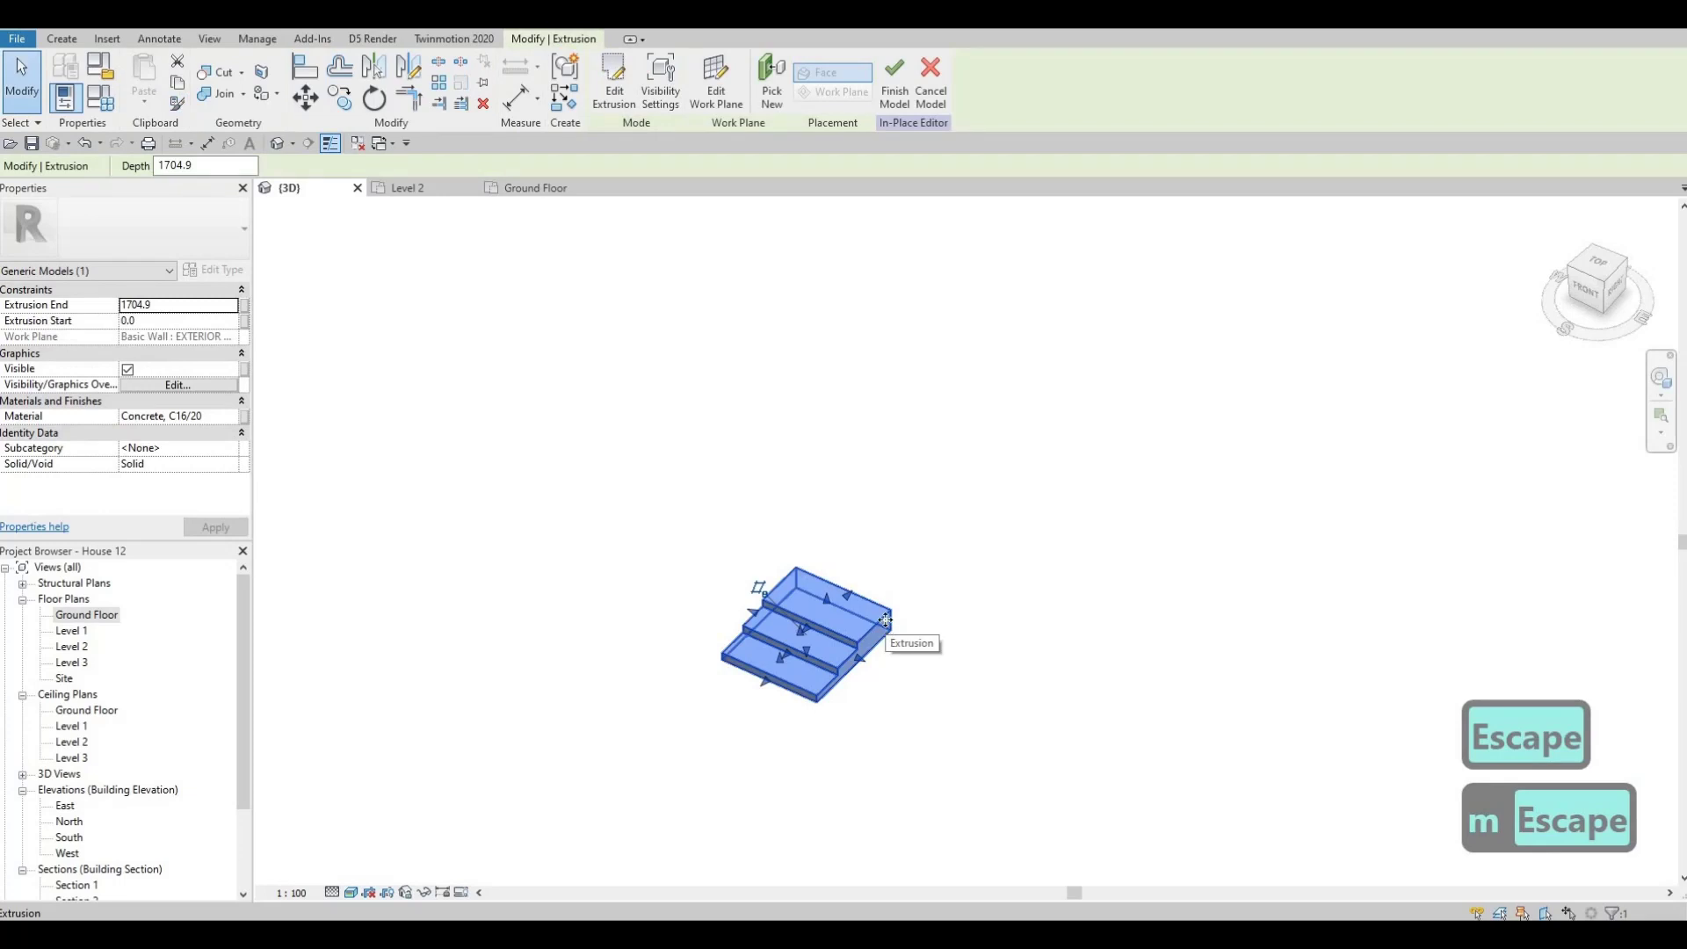
key("m")
key("v")
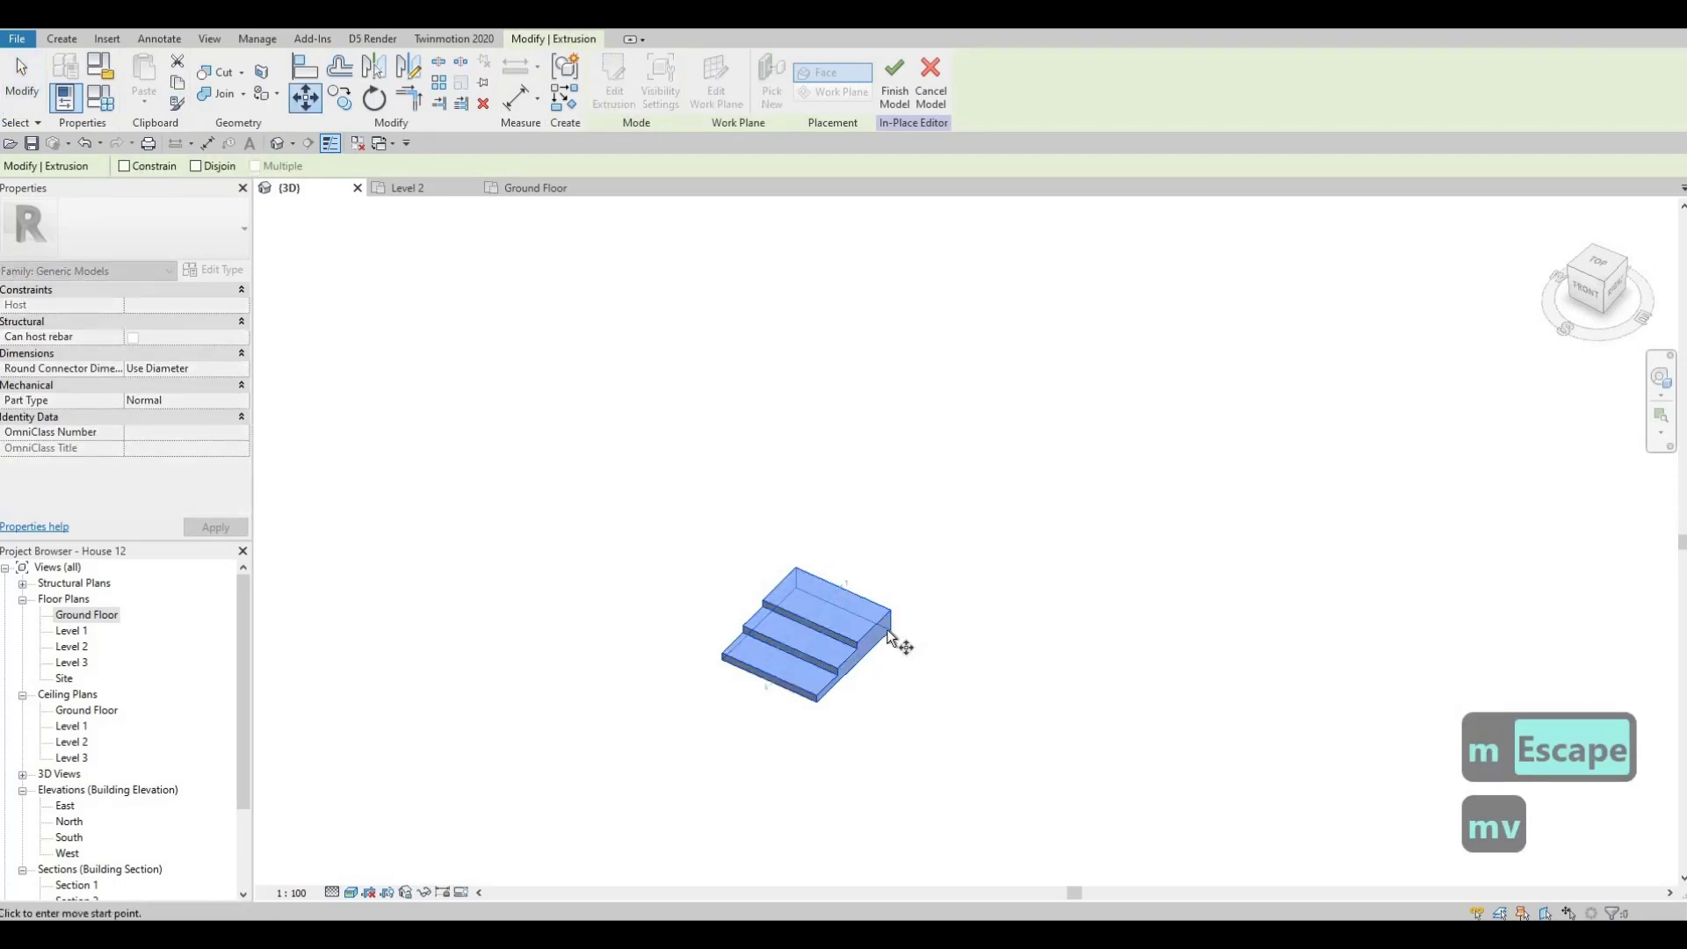
key("Escape")
Check the copied steps in the Ground Floor plan and delete the misplaced copy in the 3D view.
double_click(86, 615)
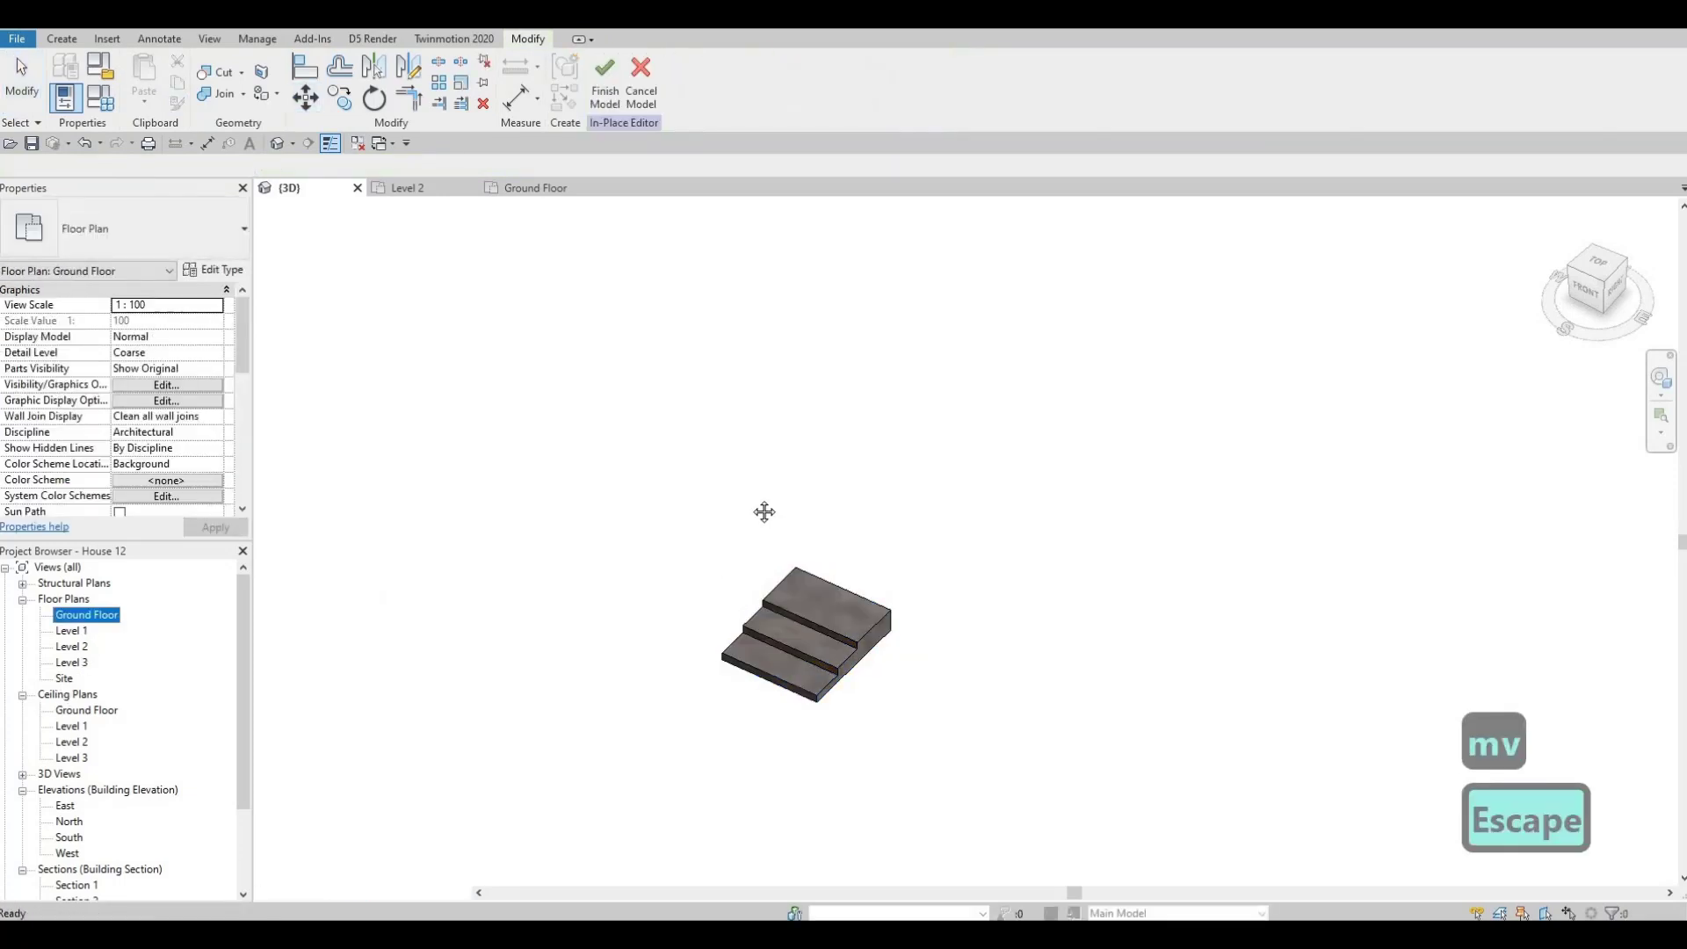
scroll(615, 610, "down", 5)
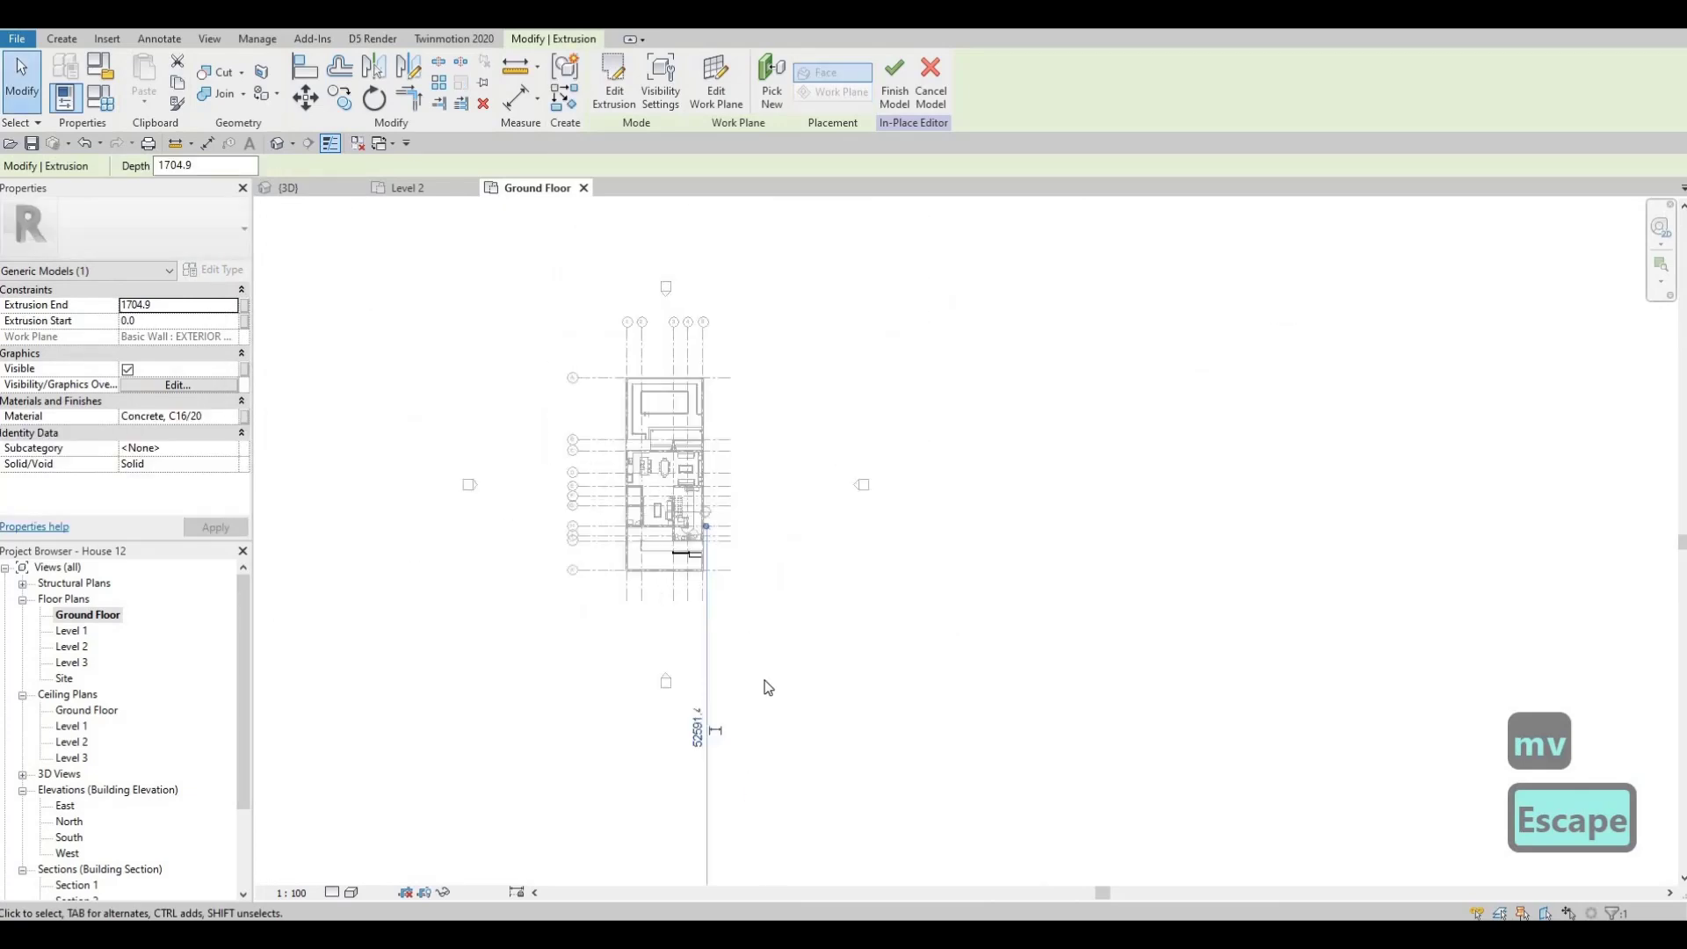
scroll(813, 606, "up", 4)
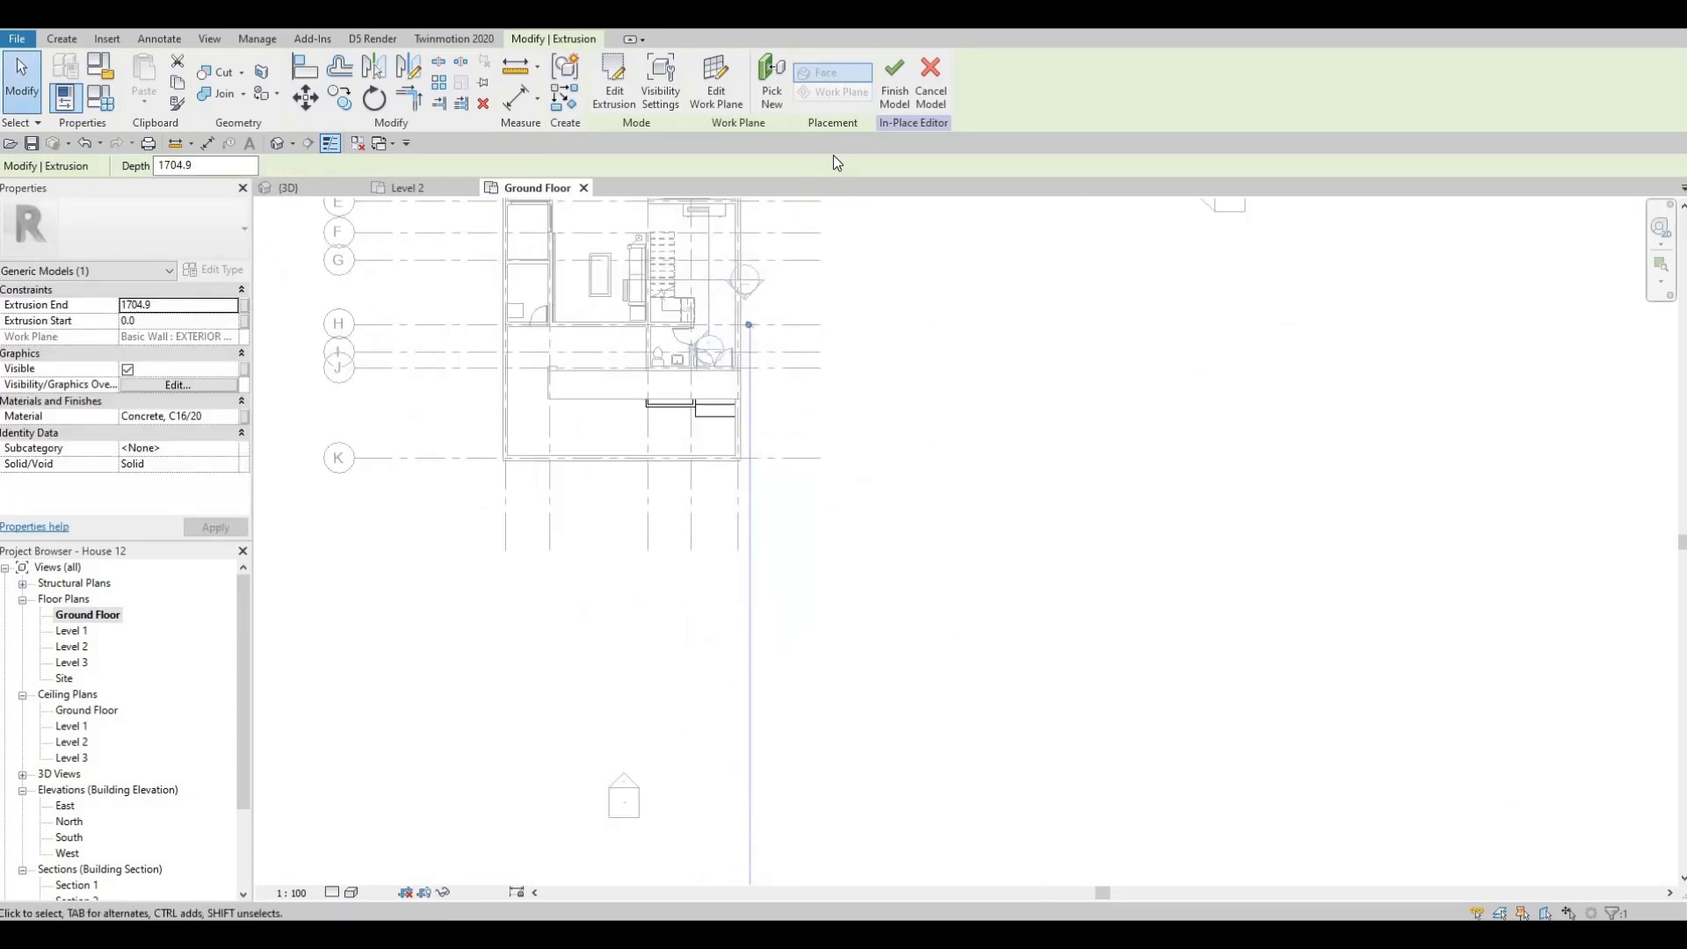
left_click(407, 188)
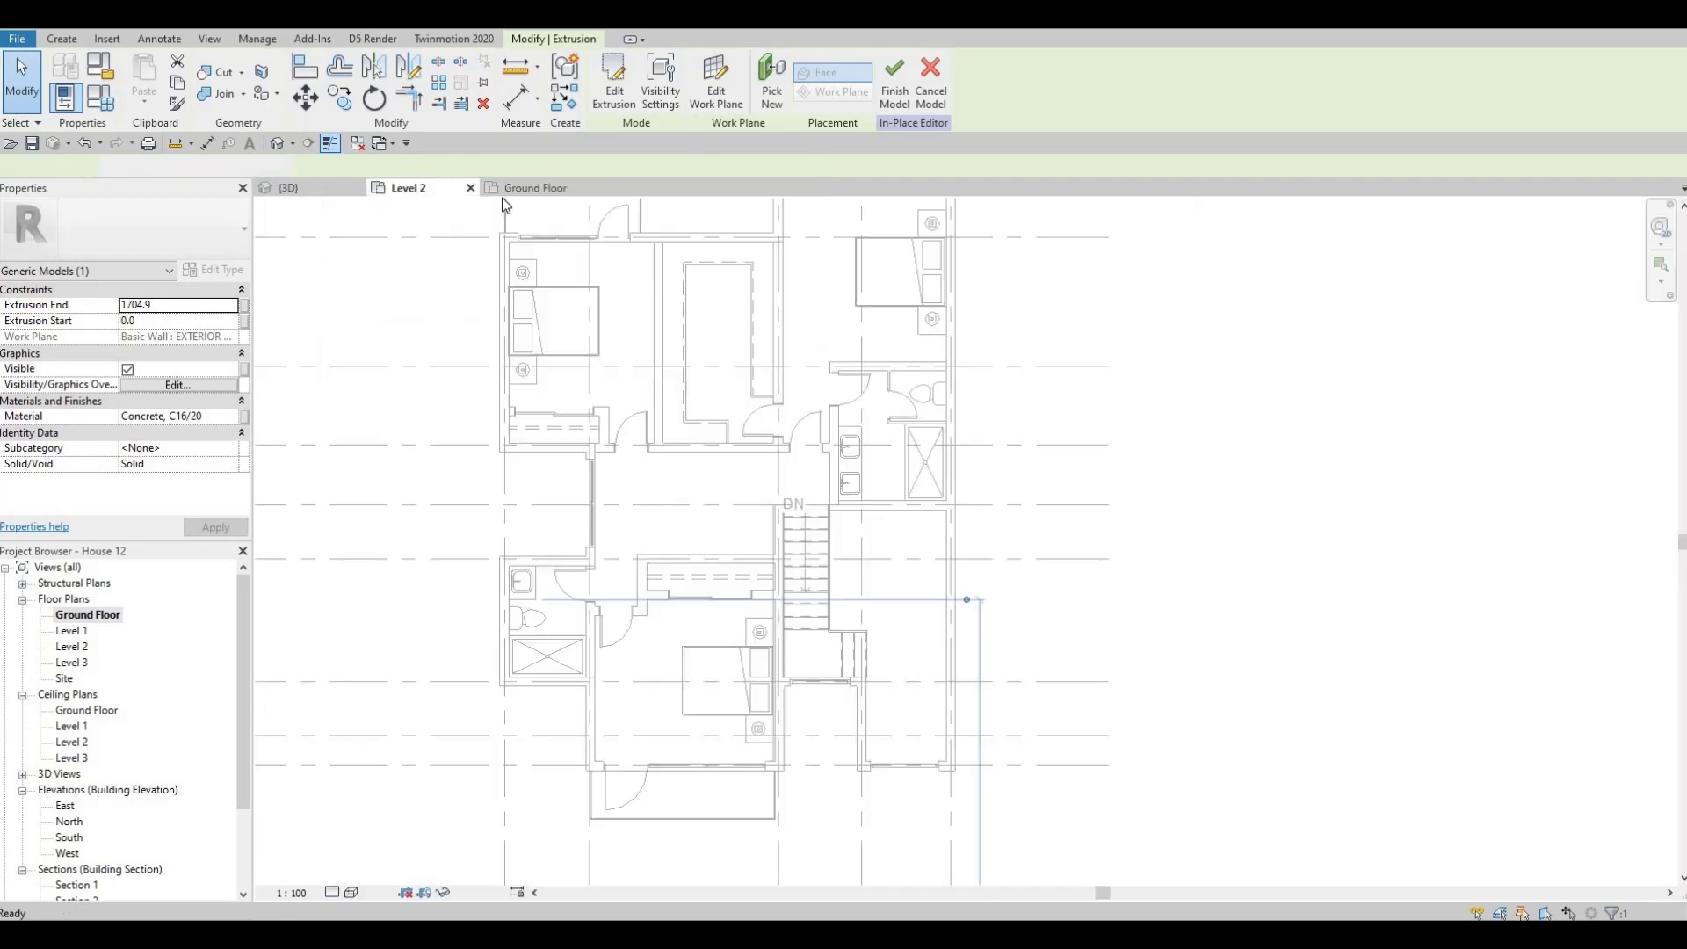
left_click(316, 194)
key("Escape")
key("Escape")
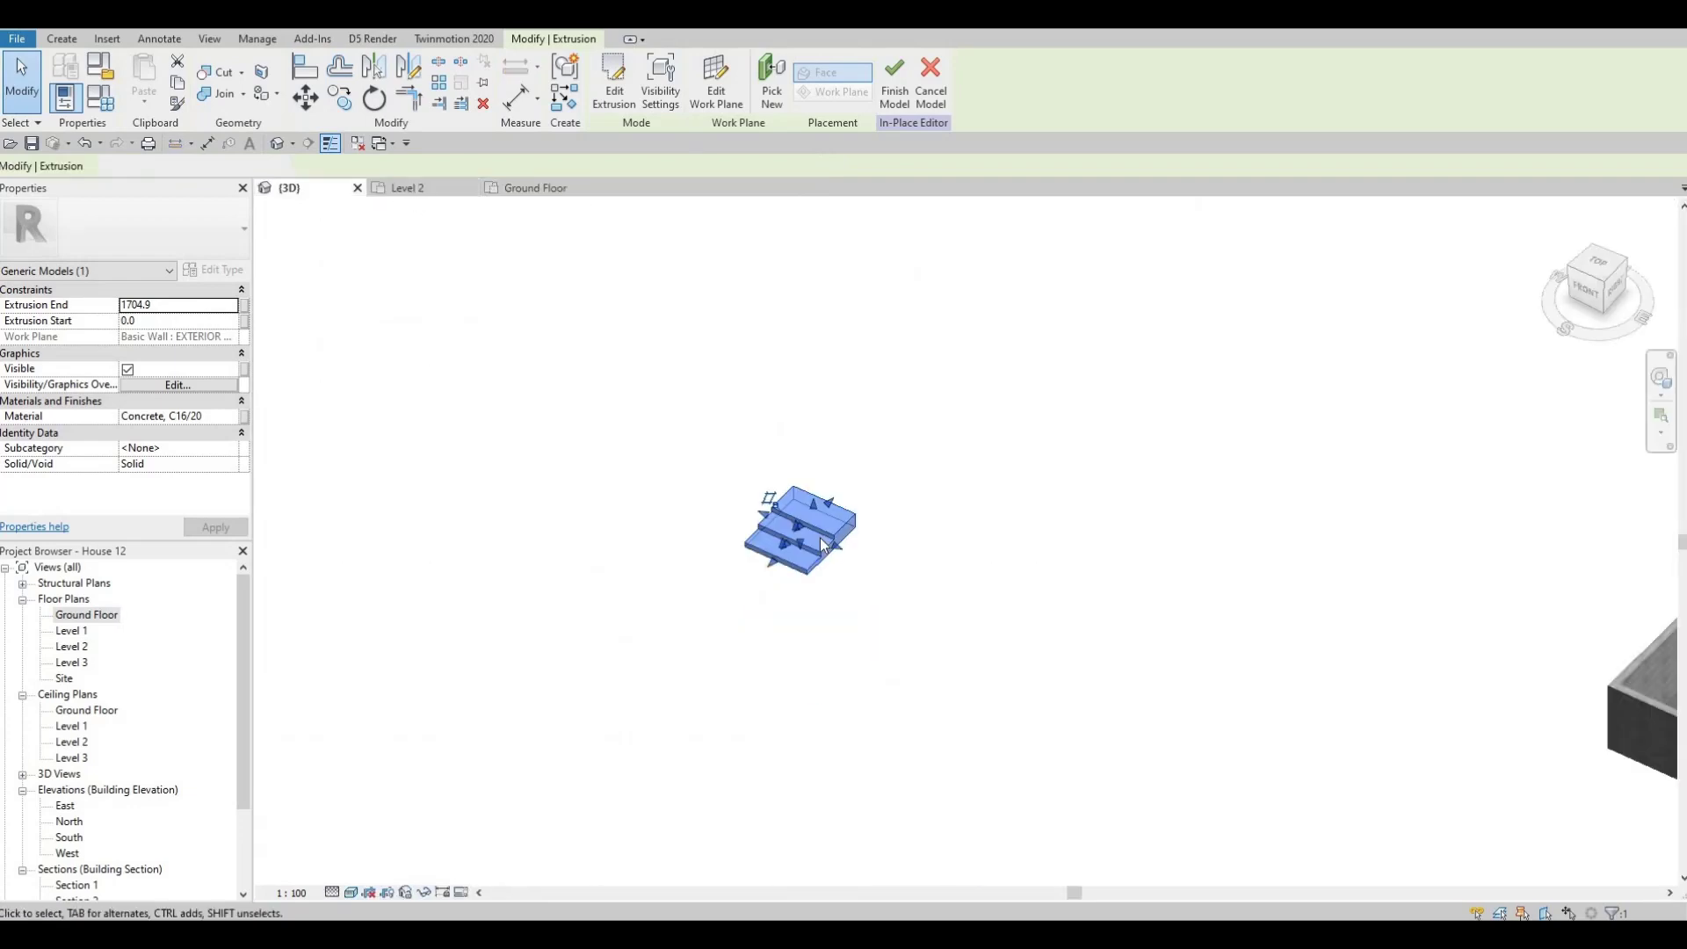
left_click(819, 538)
key("Delete")
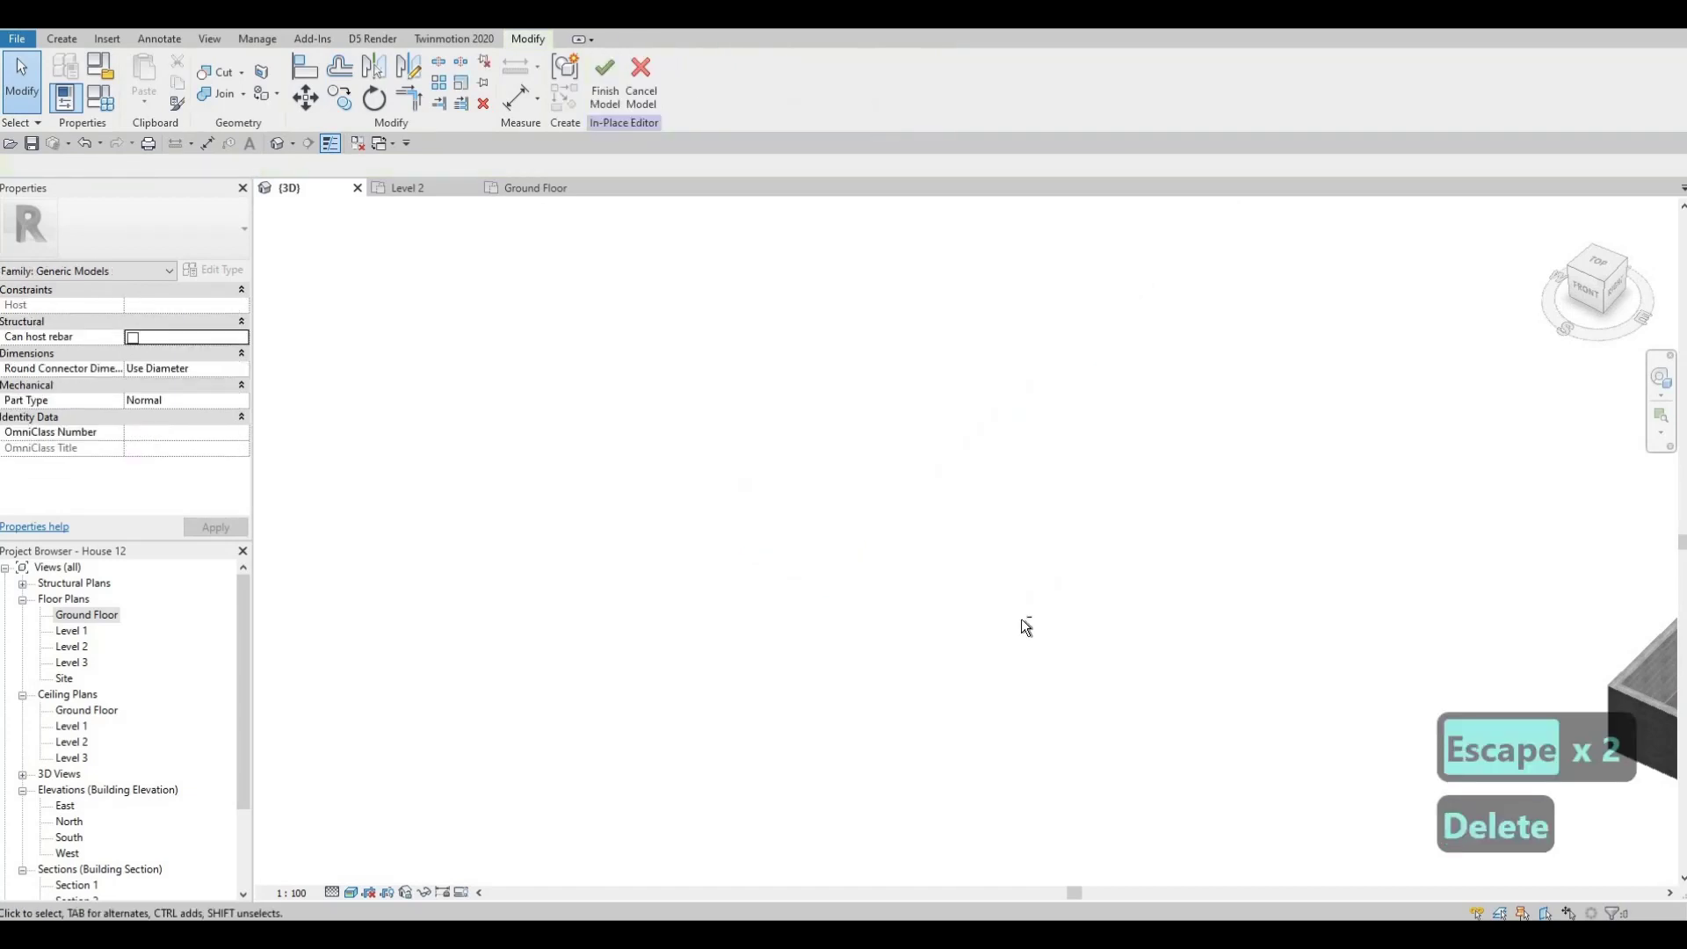
Copy the entrance steps without constraint in the Ground Floor plan, placing them against the wall with the single door.
middle_click_drag(1028, 625, 538, 187)
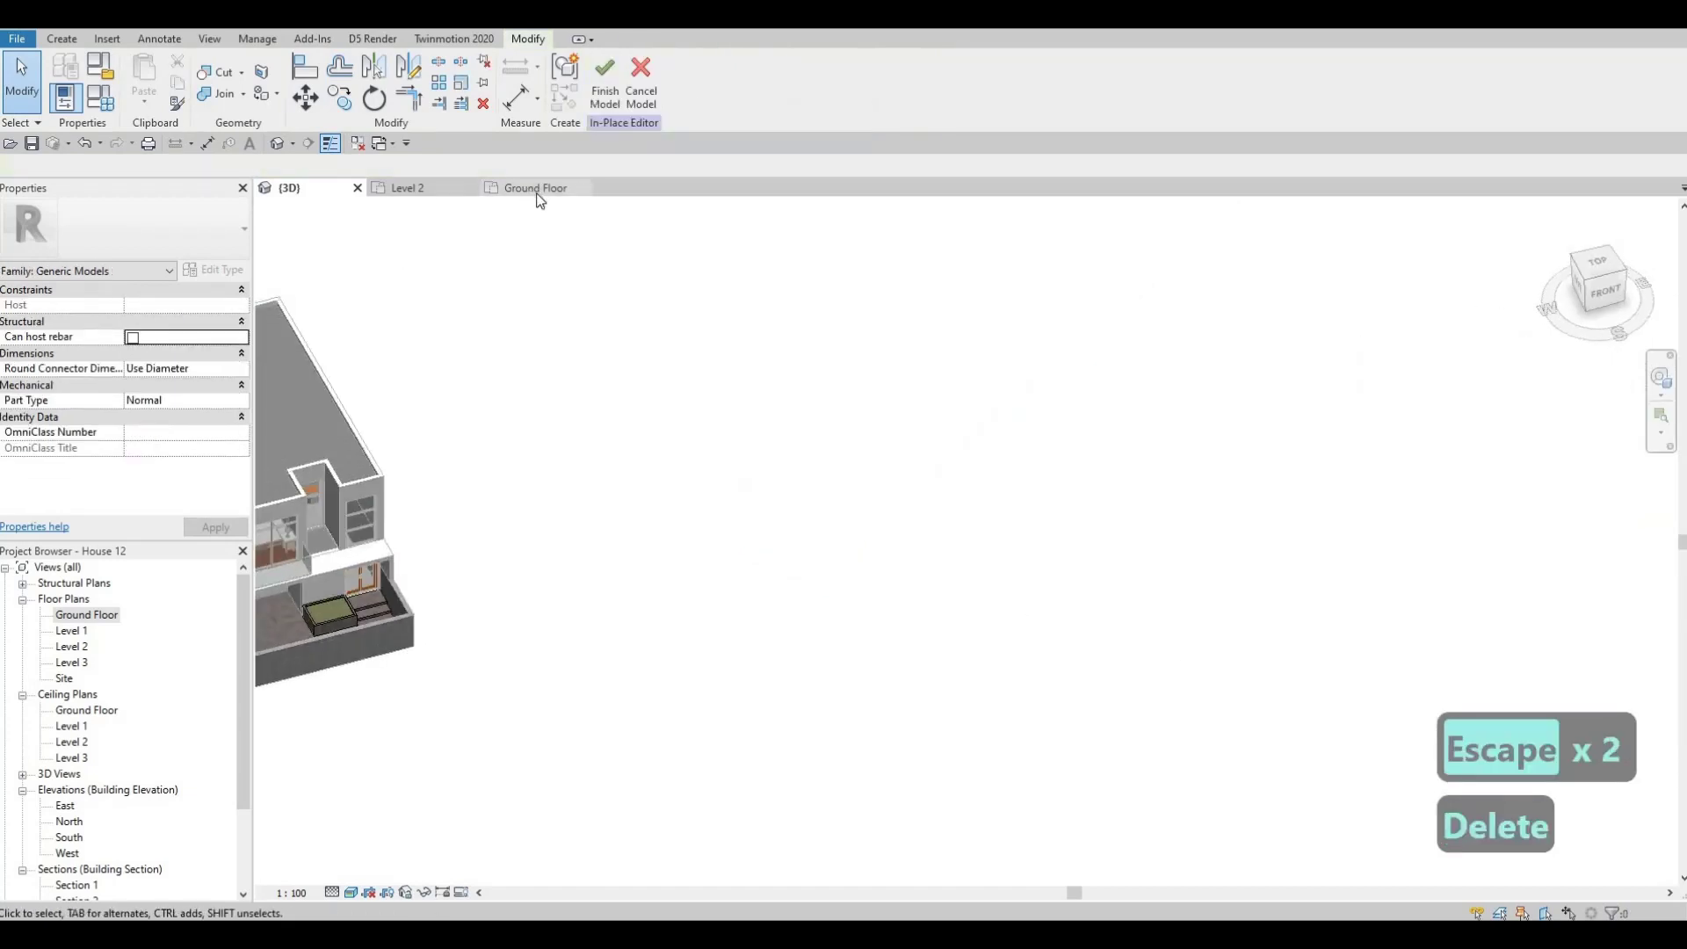
left_click(536, 188)
key("Escape")
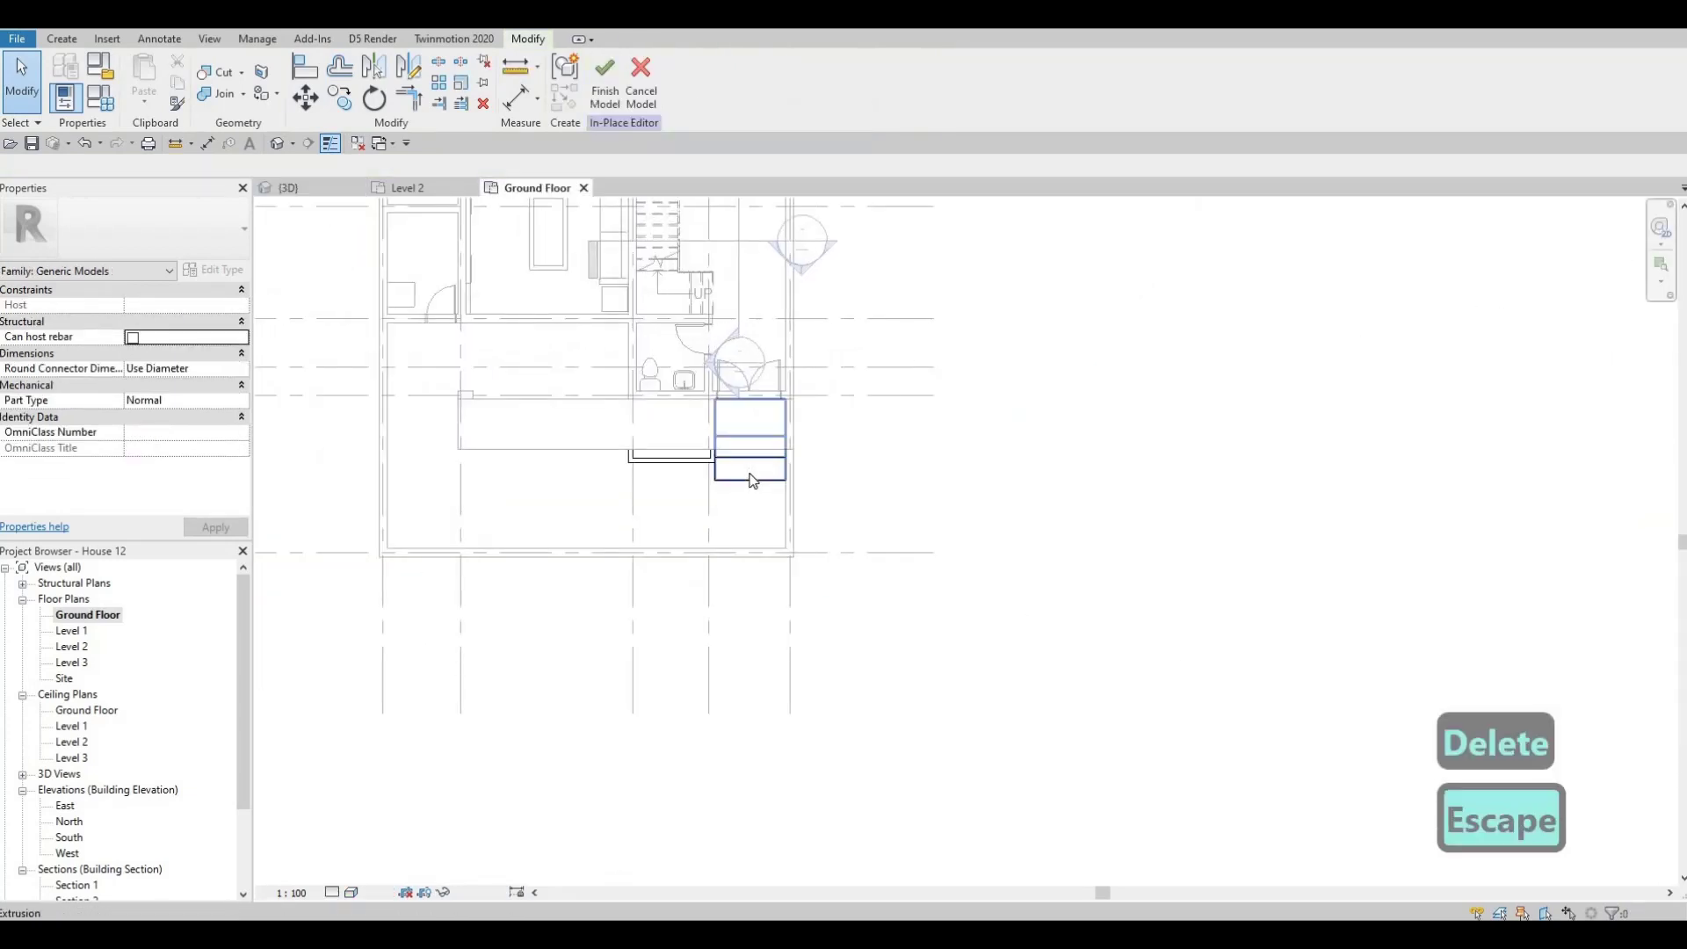
left_click(752, 479)
key("c")
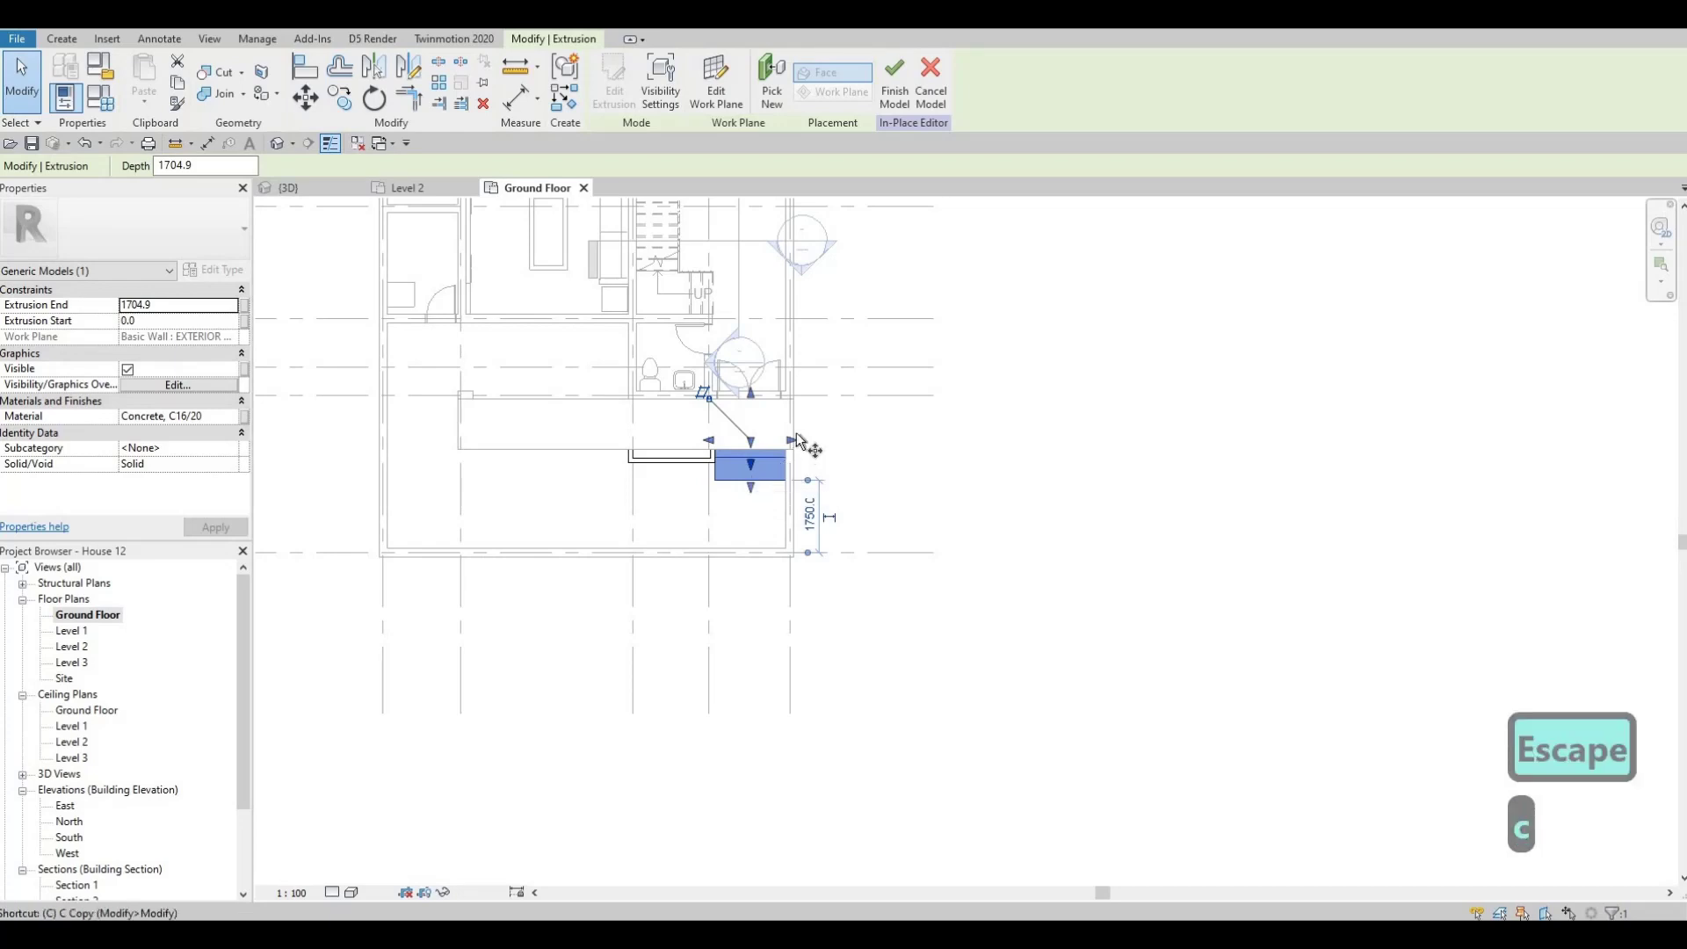
key("o")
left_click(786, 399)
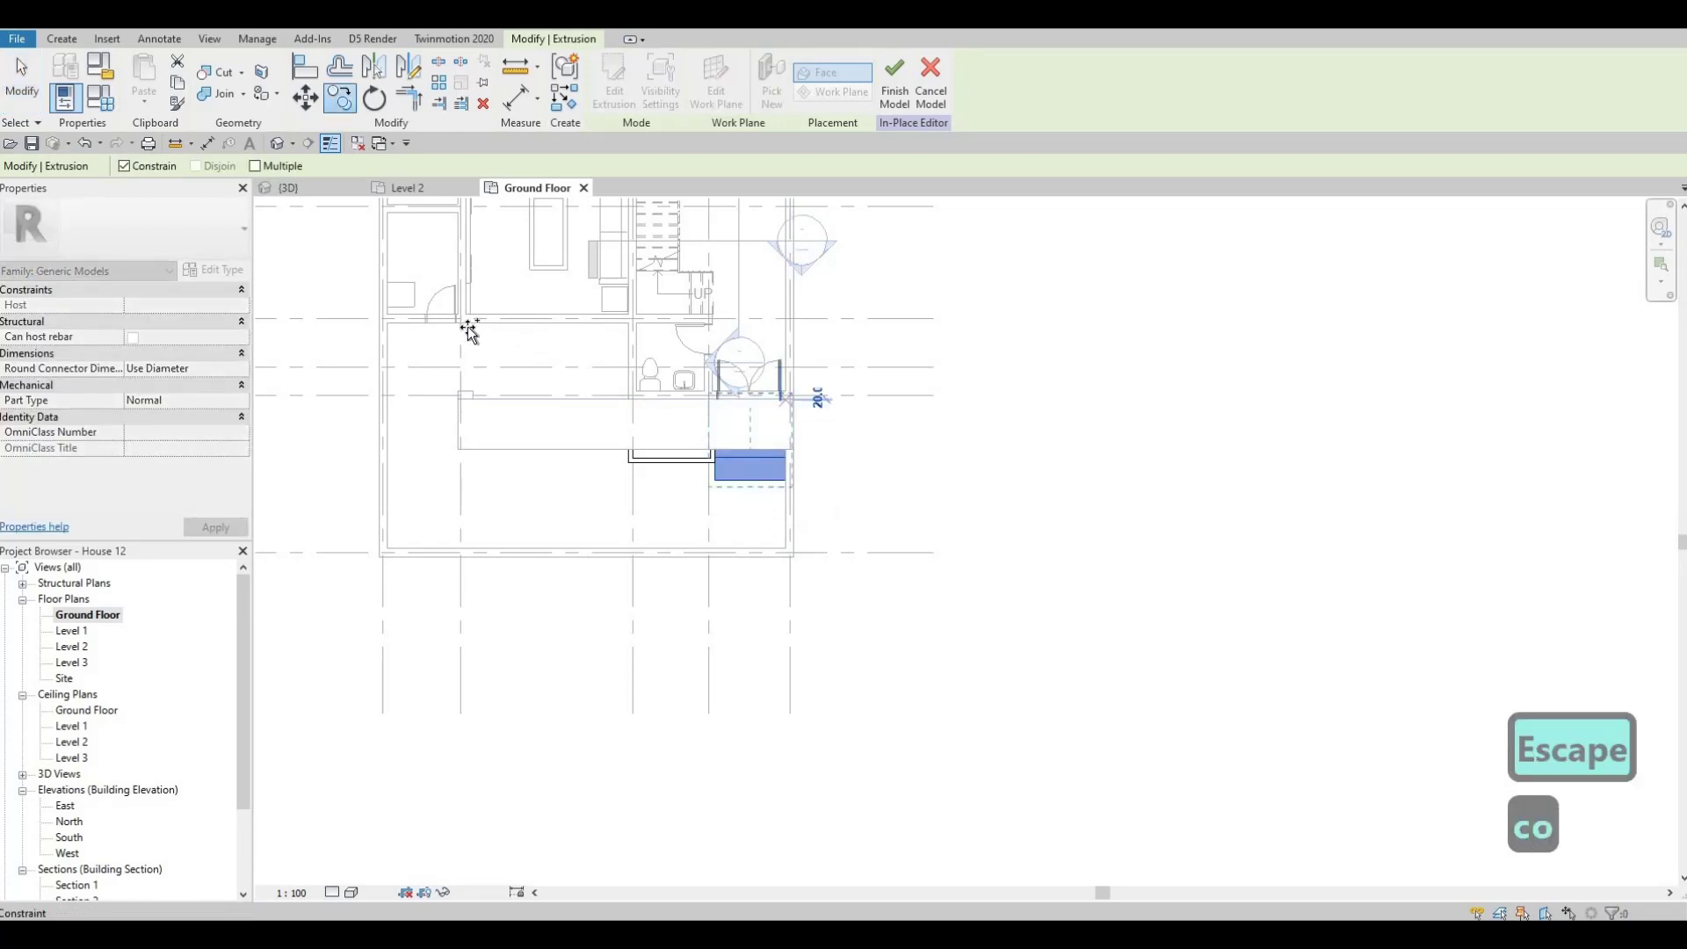
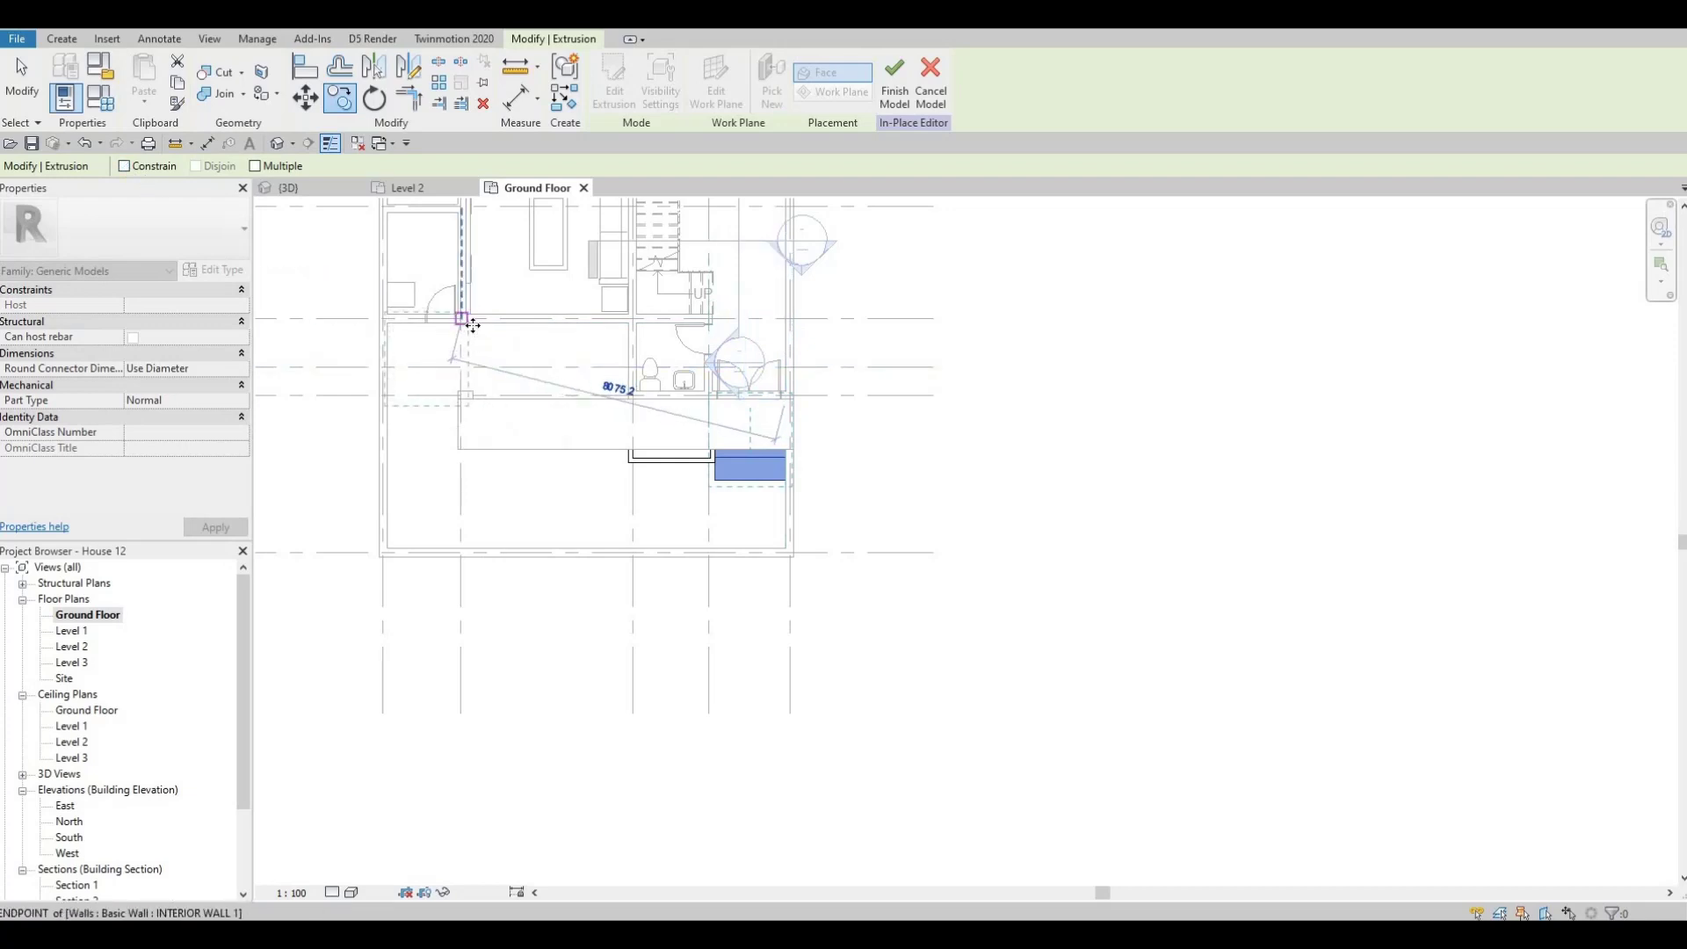
left_click(390, 342)
scroll(389, 343, "up", 5)
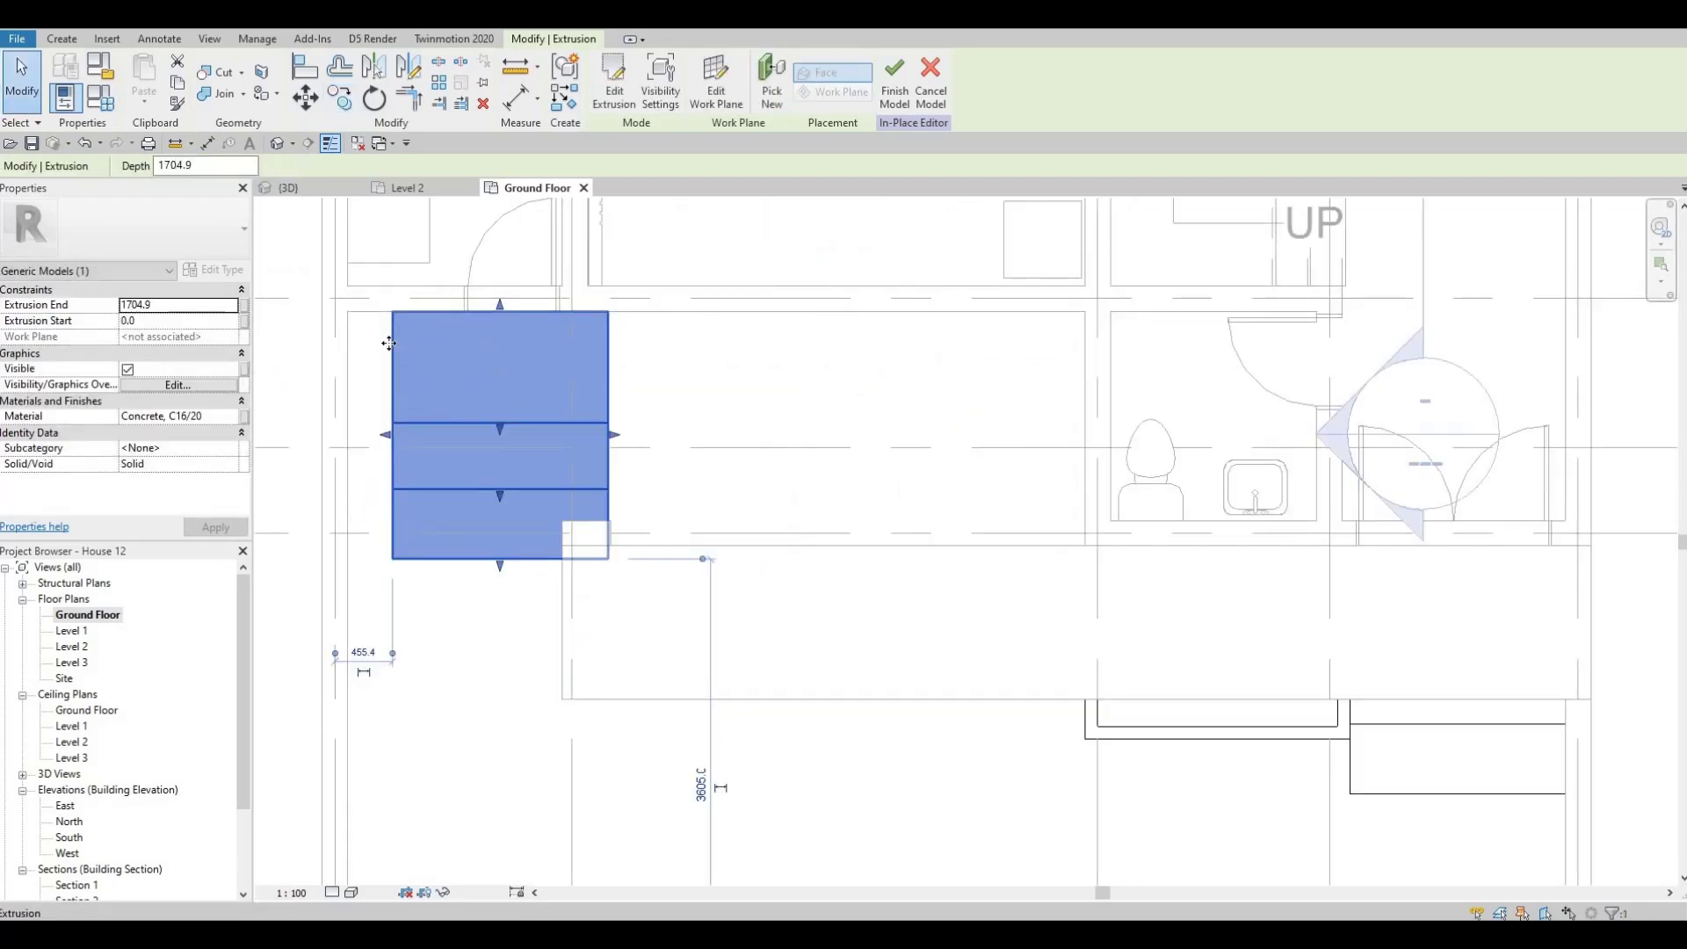
Move the copied steps sideways from their upper corner into the inner corner of the boundary wall.
key("m")
key("v")
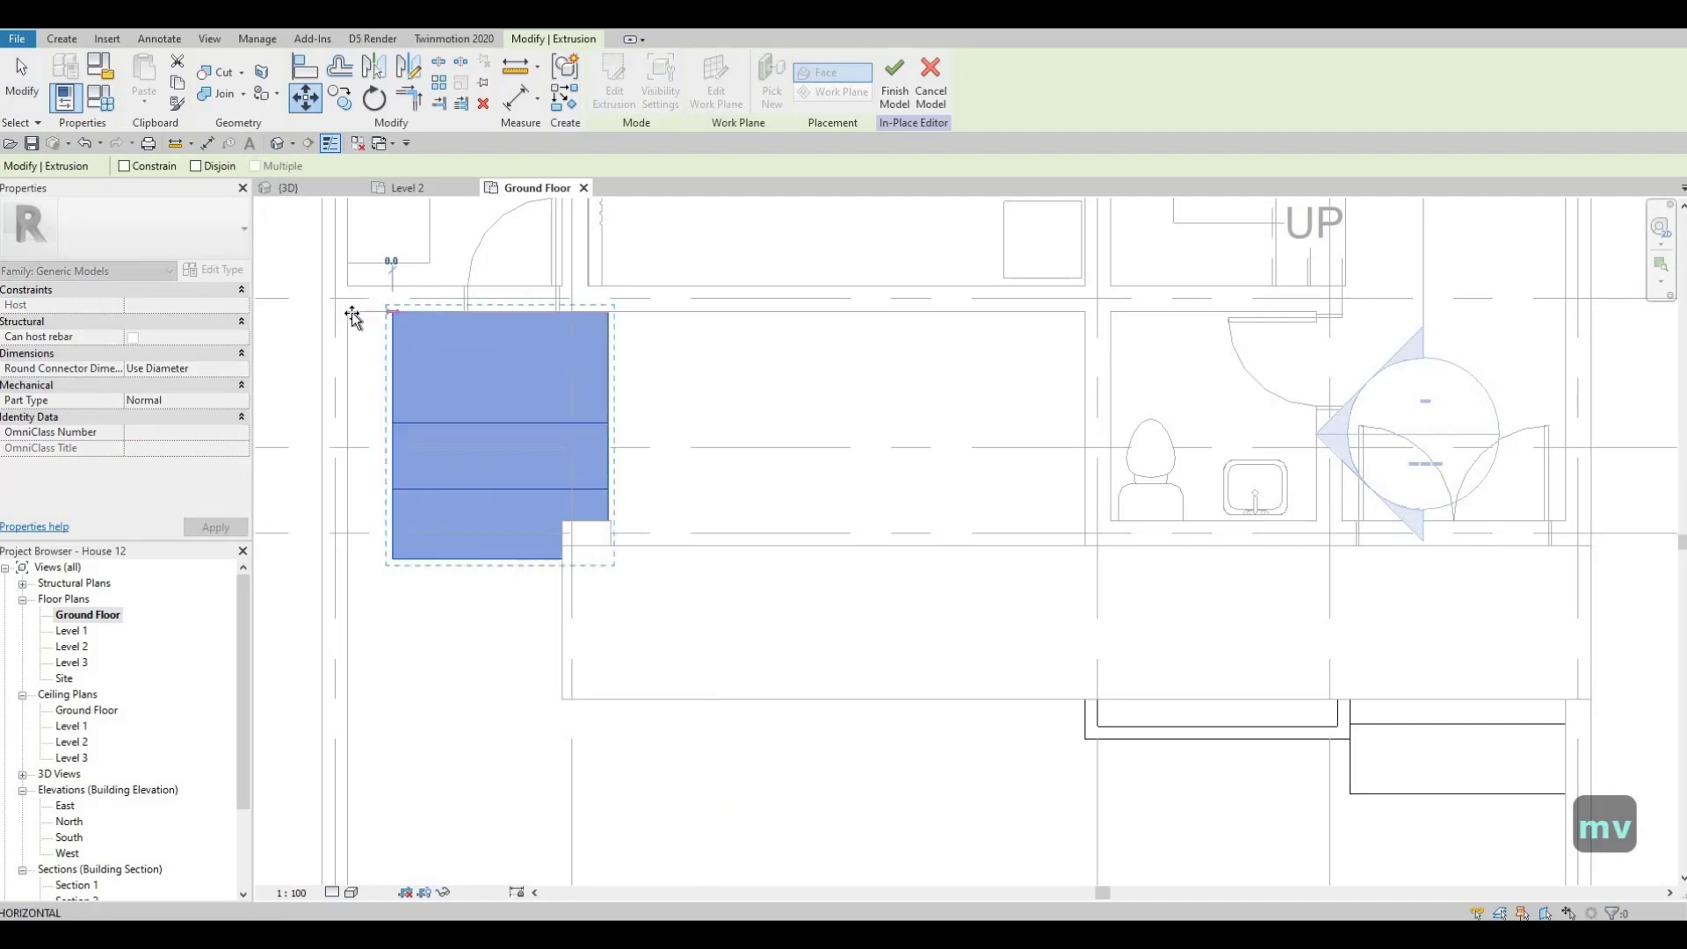
left_click(458, 371)
key("Escape")
key("Escape")
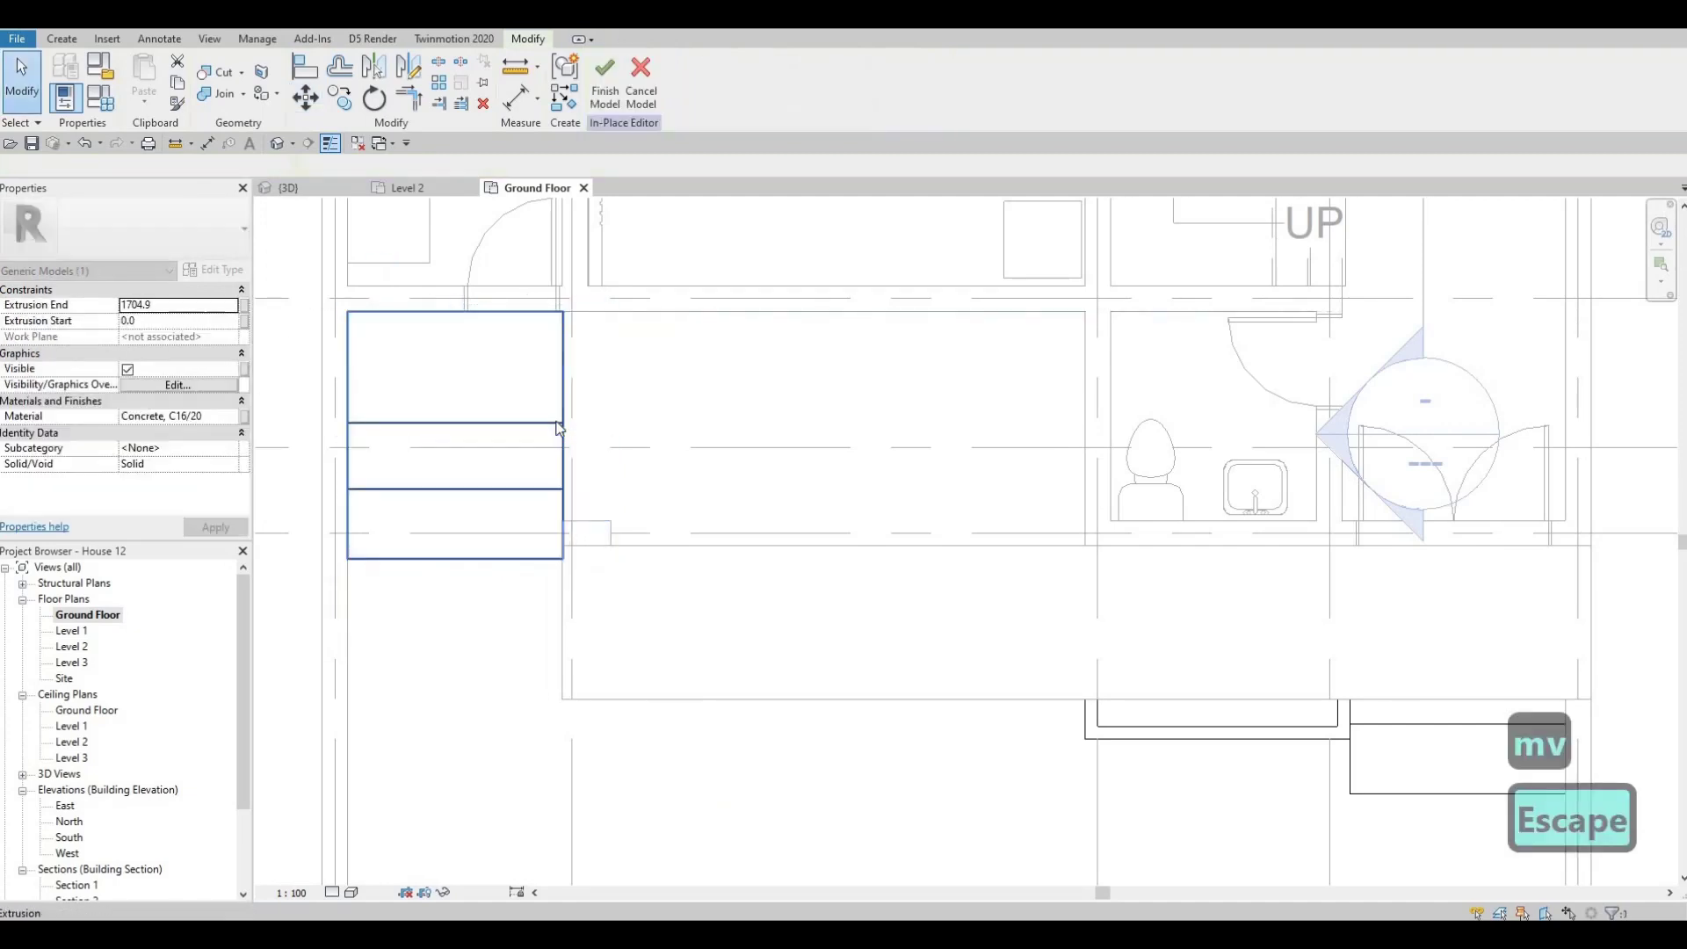
Stretch the yard-side edge of the copied steps to the grid line beside the door, for a depth of about 1778 mm.
left_click(570, 429)
left_click_drag(594, 441, 557, 447)
scroll(592, 457, "down", 2)
scroll(588, 452, "down", 2)
scroll(580, 446, "up", 1)
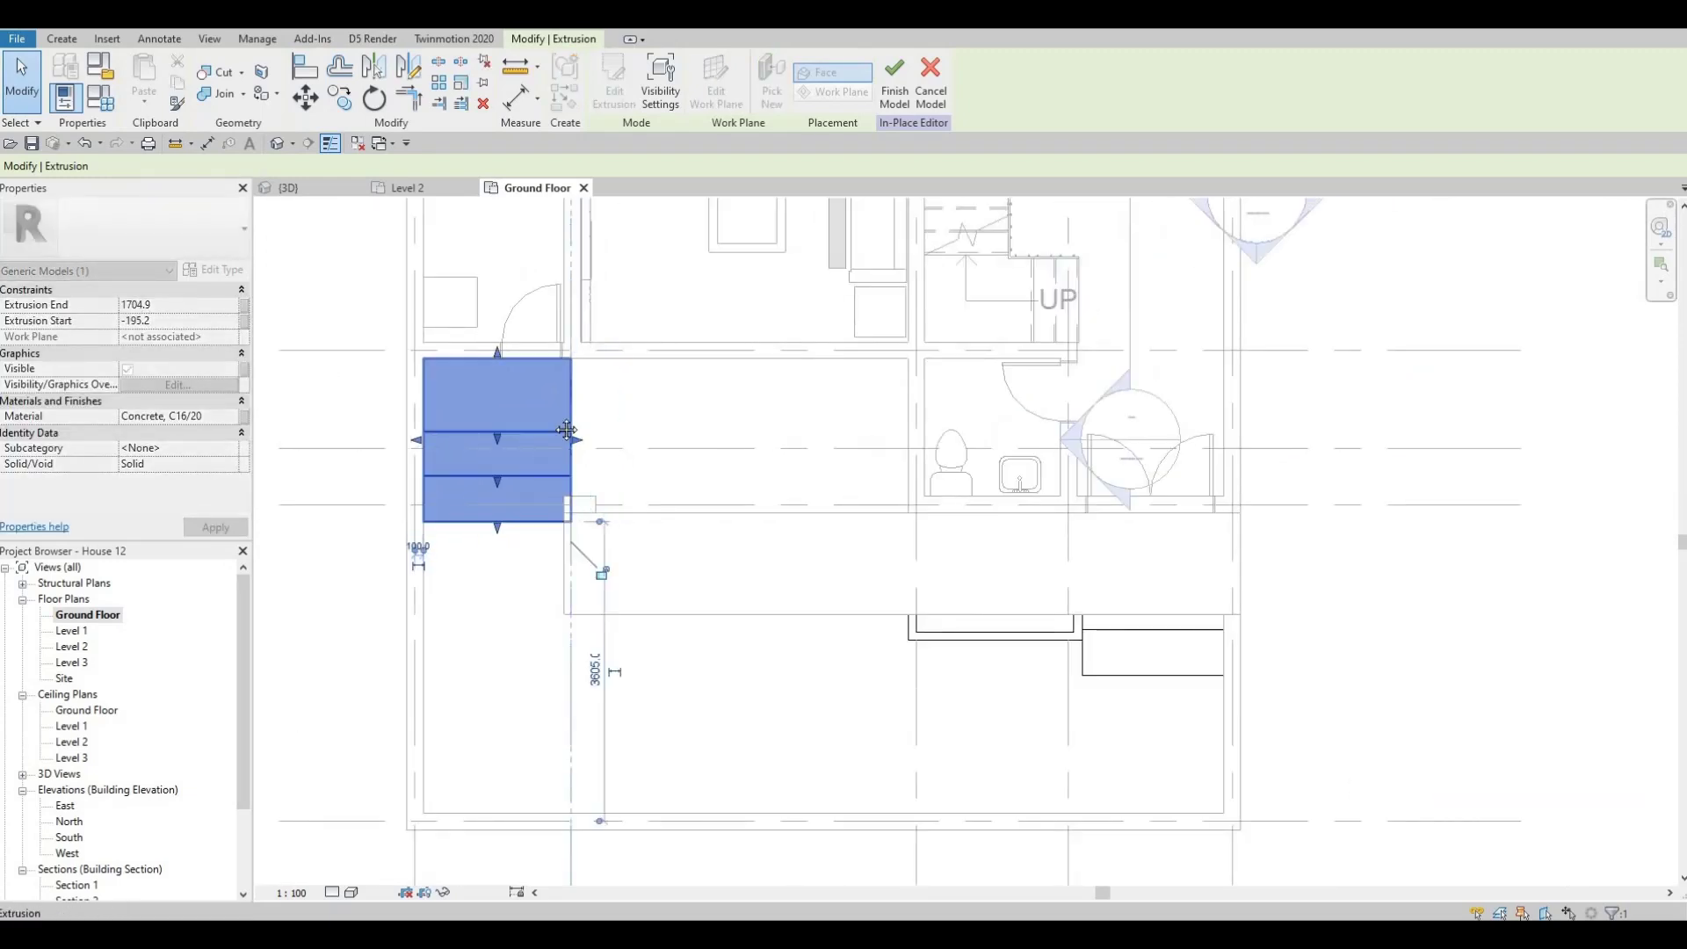
key("Escape")
scroll(556, 446, "down", 1)
key("Escape")
scroll(531, 471, "down", 3)
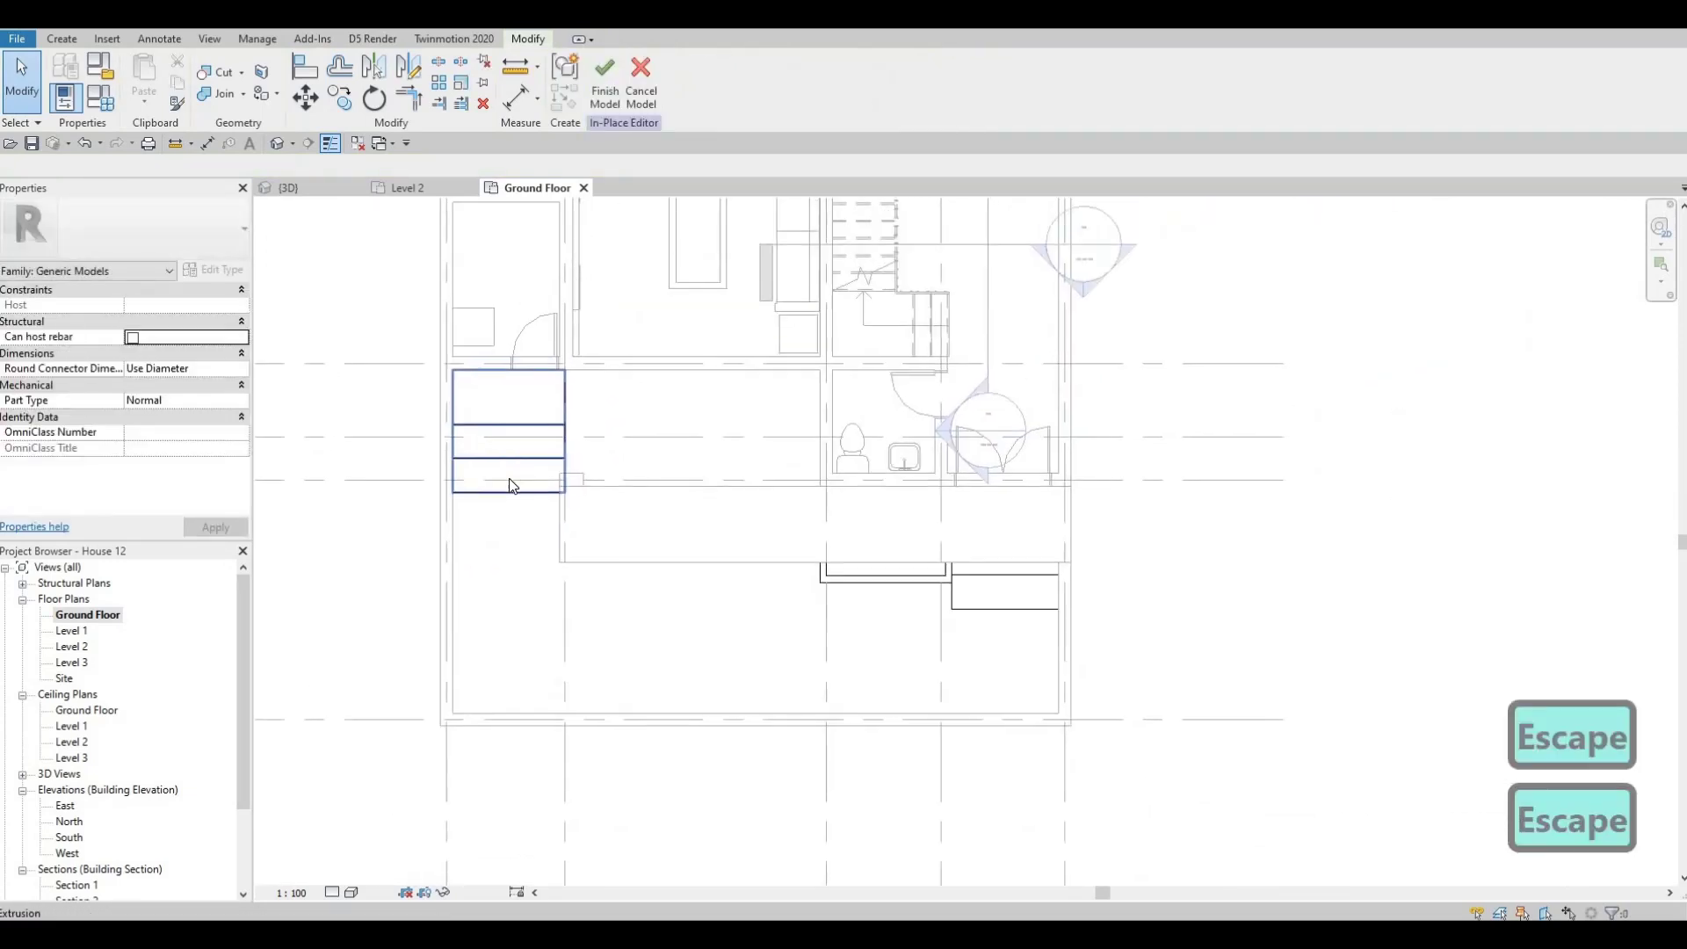
scroll(482, 439, "up", 4)
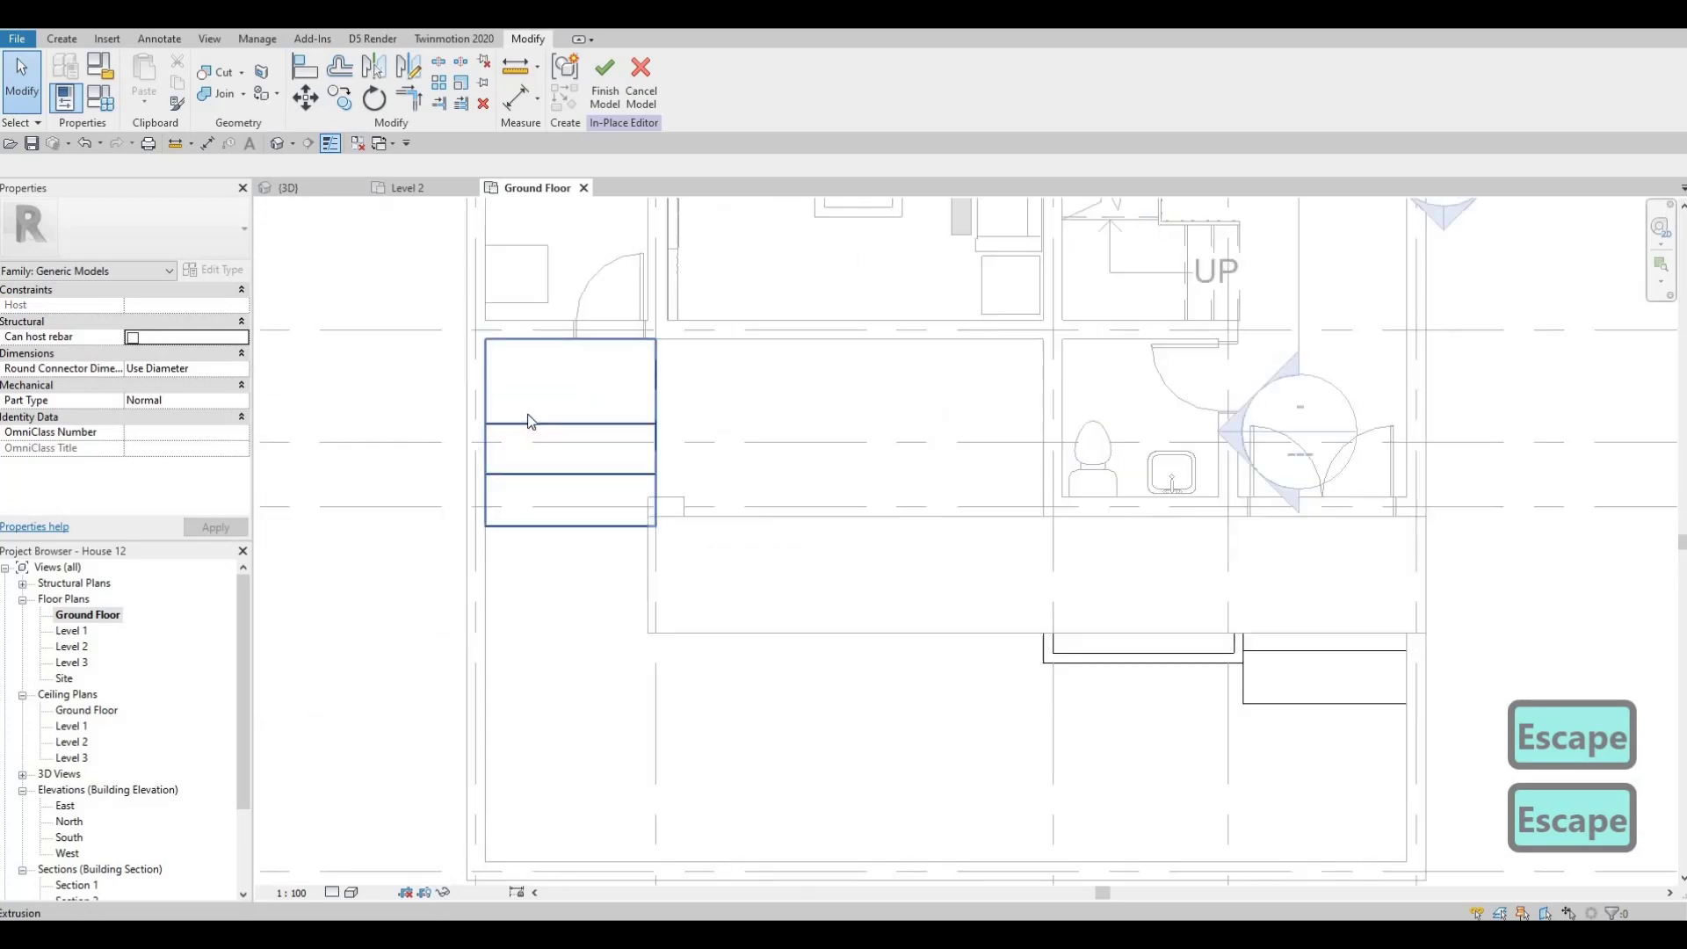
Narrow the copied steps by pulling their boundary-wall edge inward to just beside the single door.
left_click(493, 427)
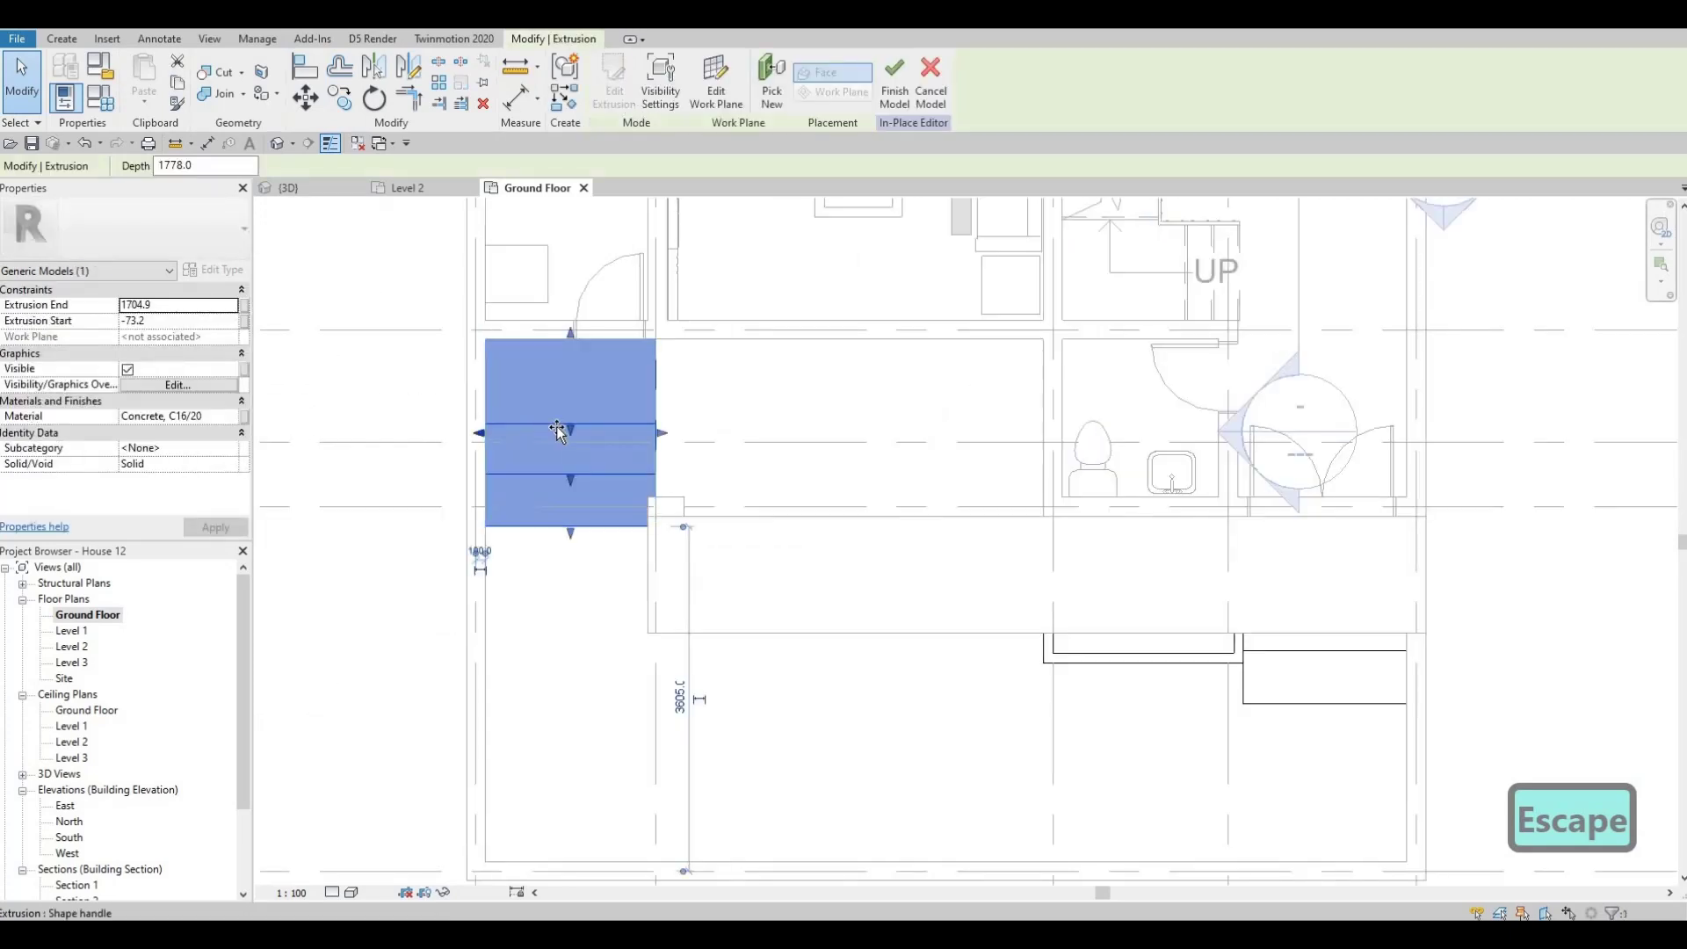
key("Escape")
scroll(557, 440, "down", 3)
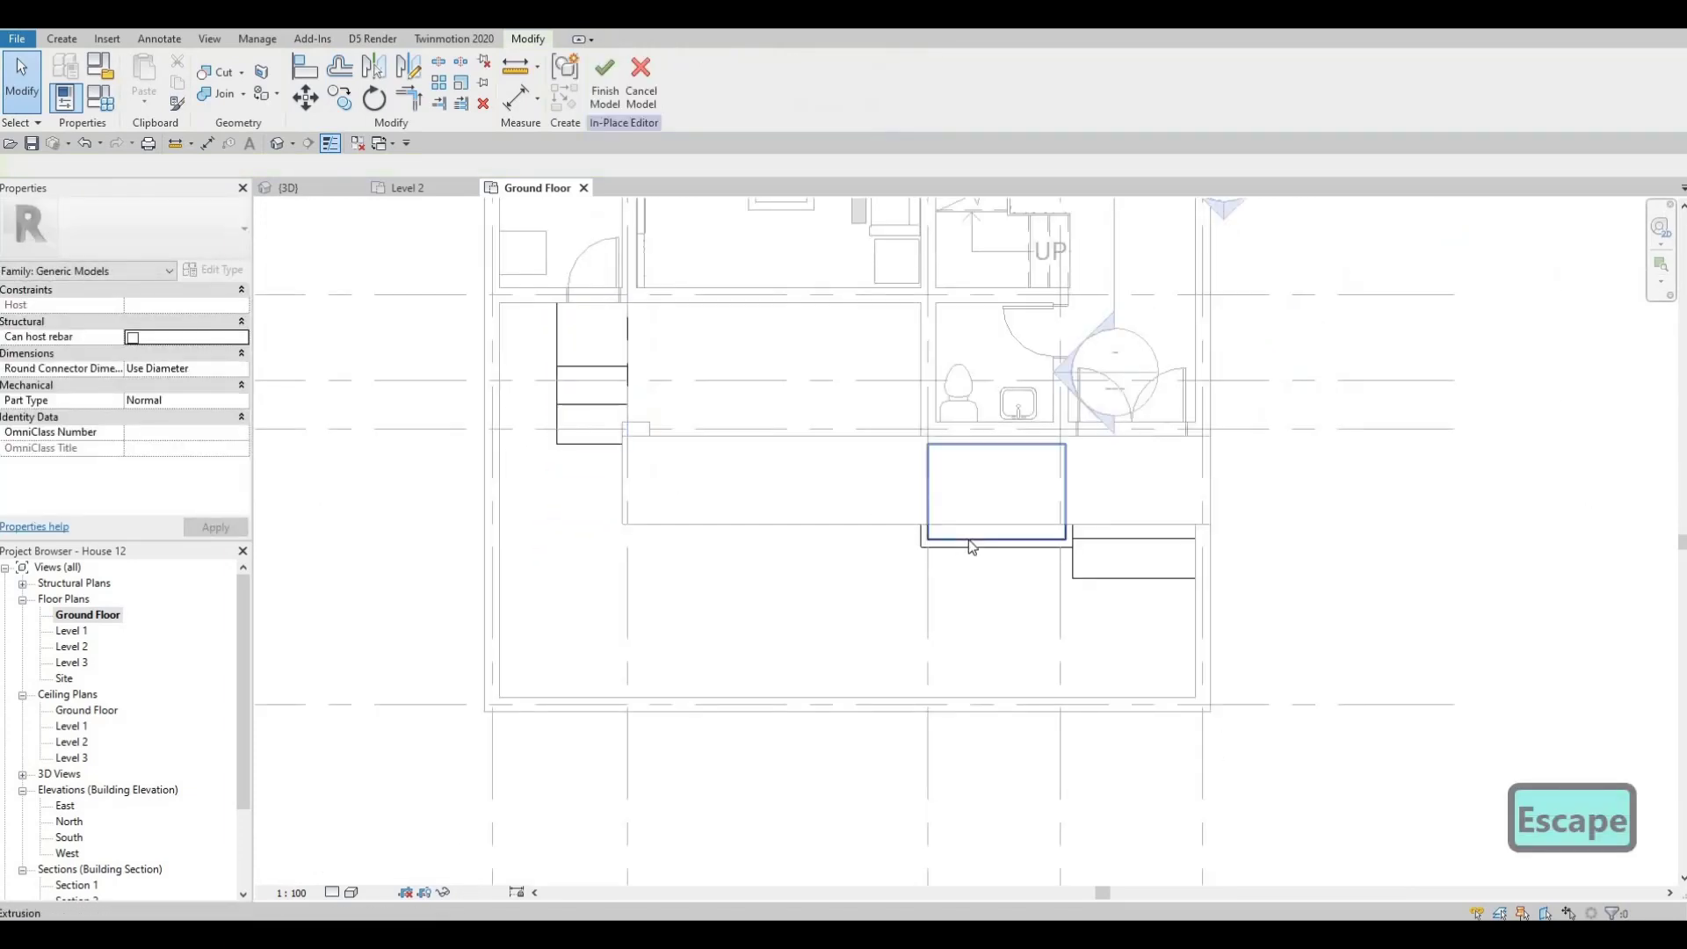
Copy the concrete planter box from beside the double door into the boundary-wall corner next to the single door's steps.
left_click(968, 542)
scroll(952, 544, "up", 2)
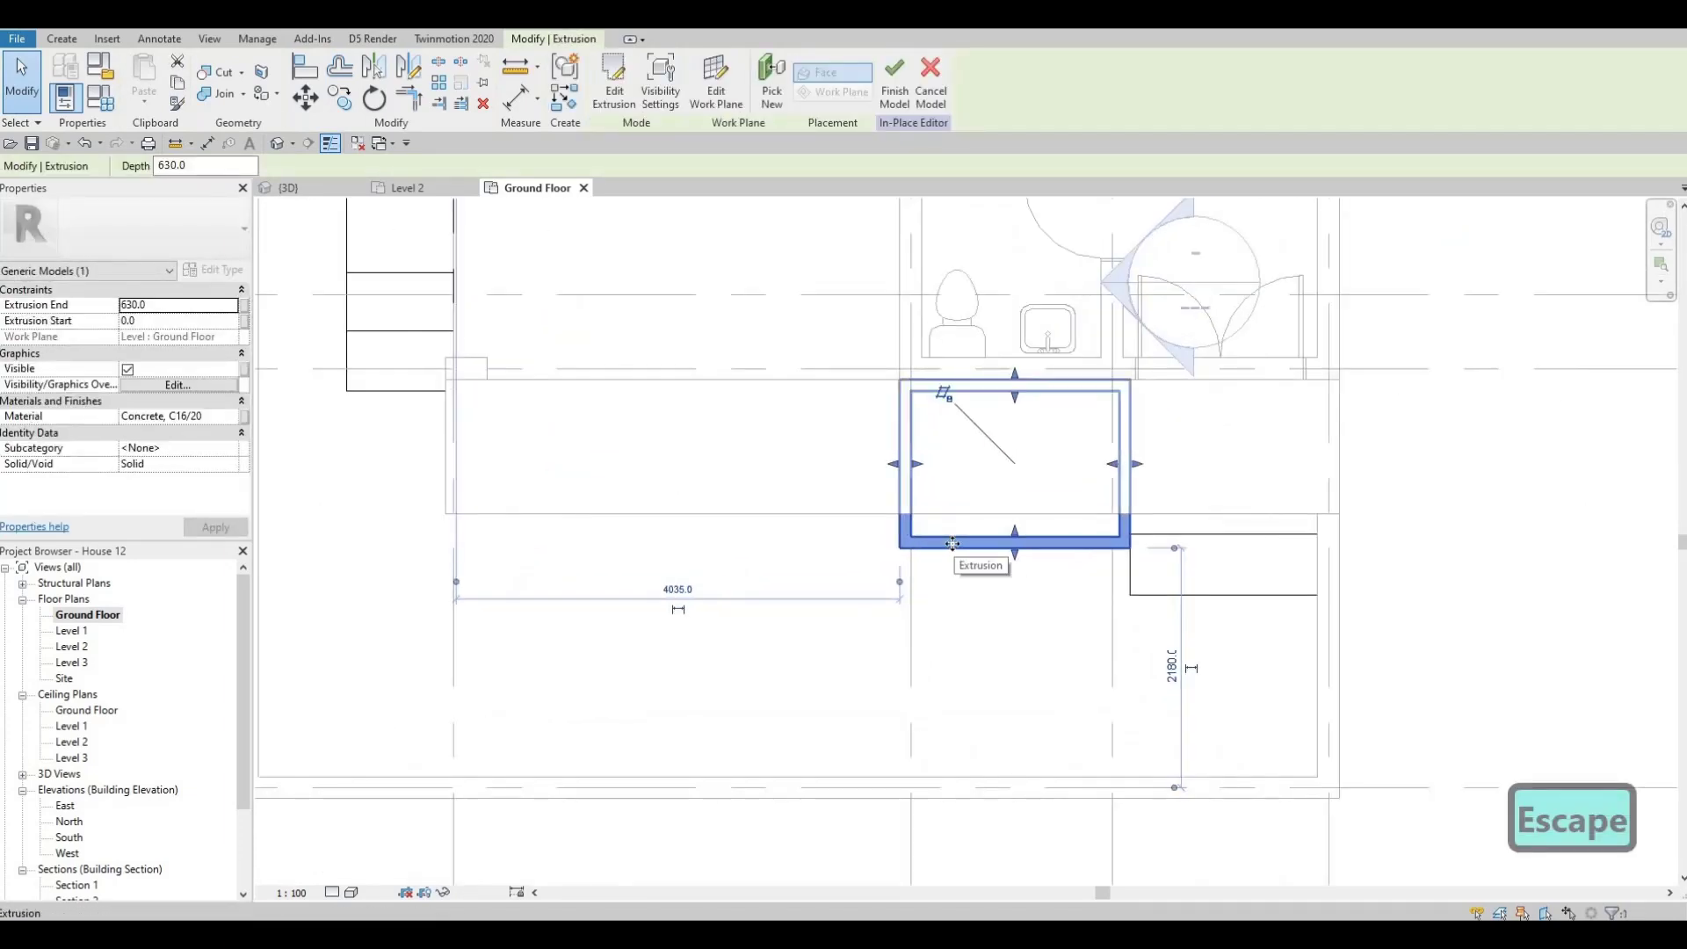
key("c")
key("o")
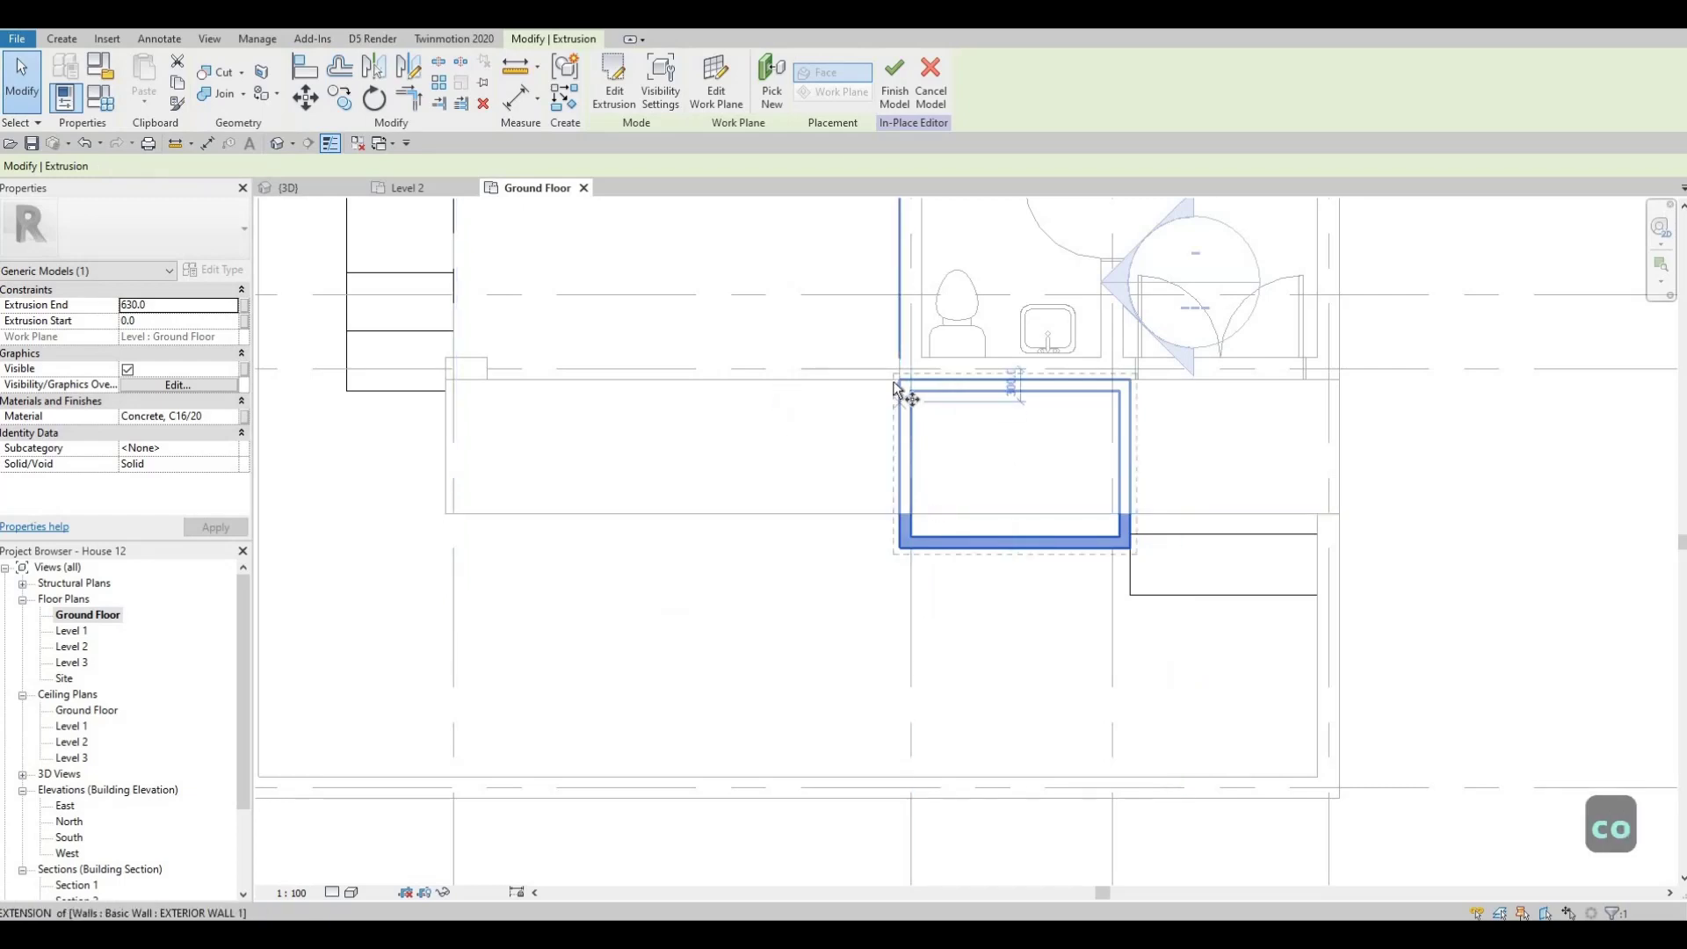
left_click(898, 380)
middle_click_drag(368, 236, 770, 467)
scroll(770, 467, "down", 1)
left_click(686, 422)
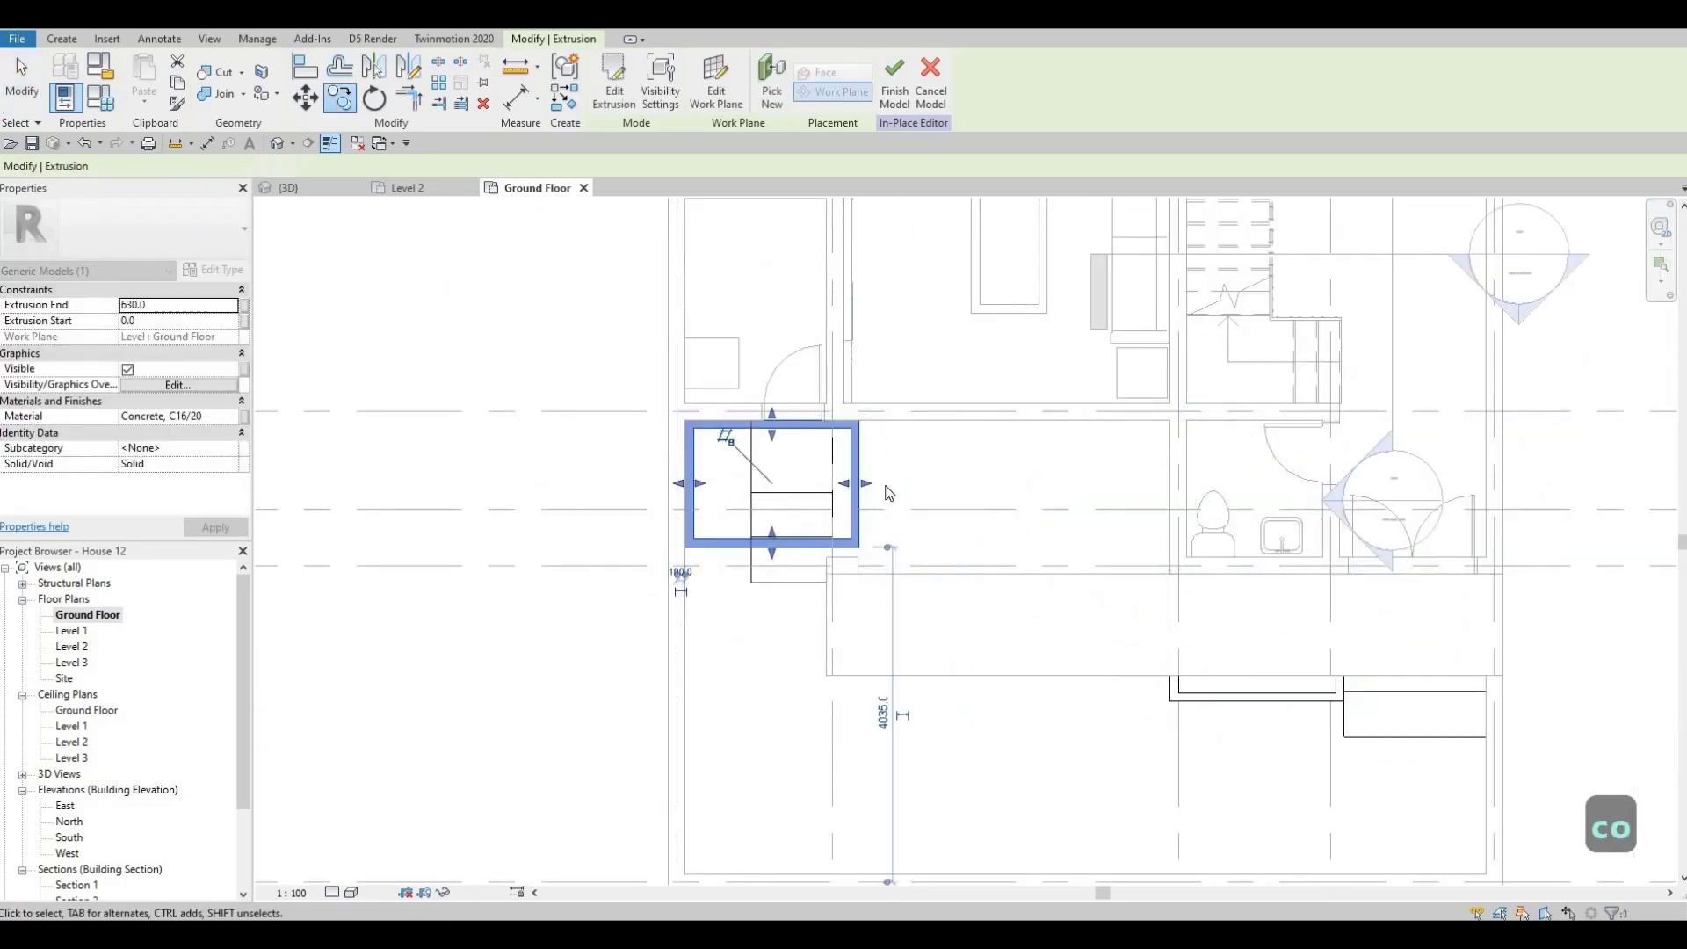
Narrow the copied planter box, inner opening and outer wall, so that it fits between the boundary wall and the steps.
scroll(756, 483, "up", 3)
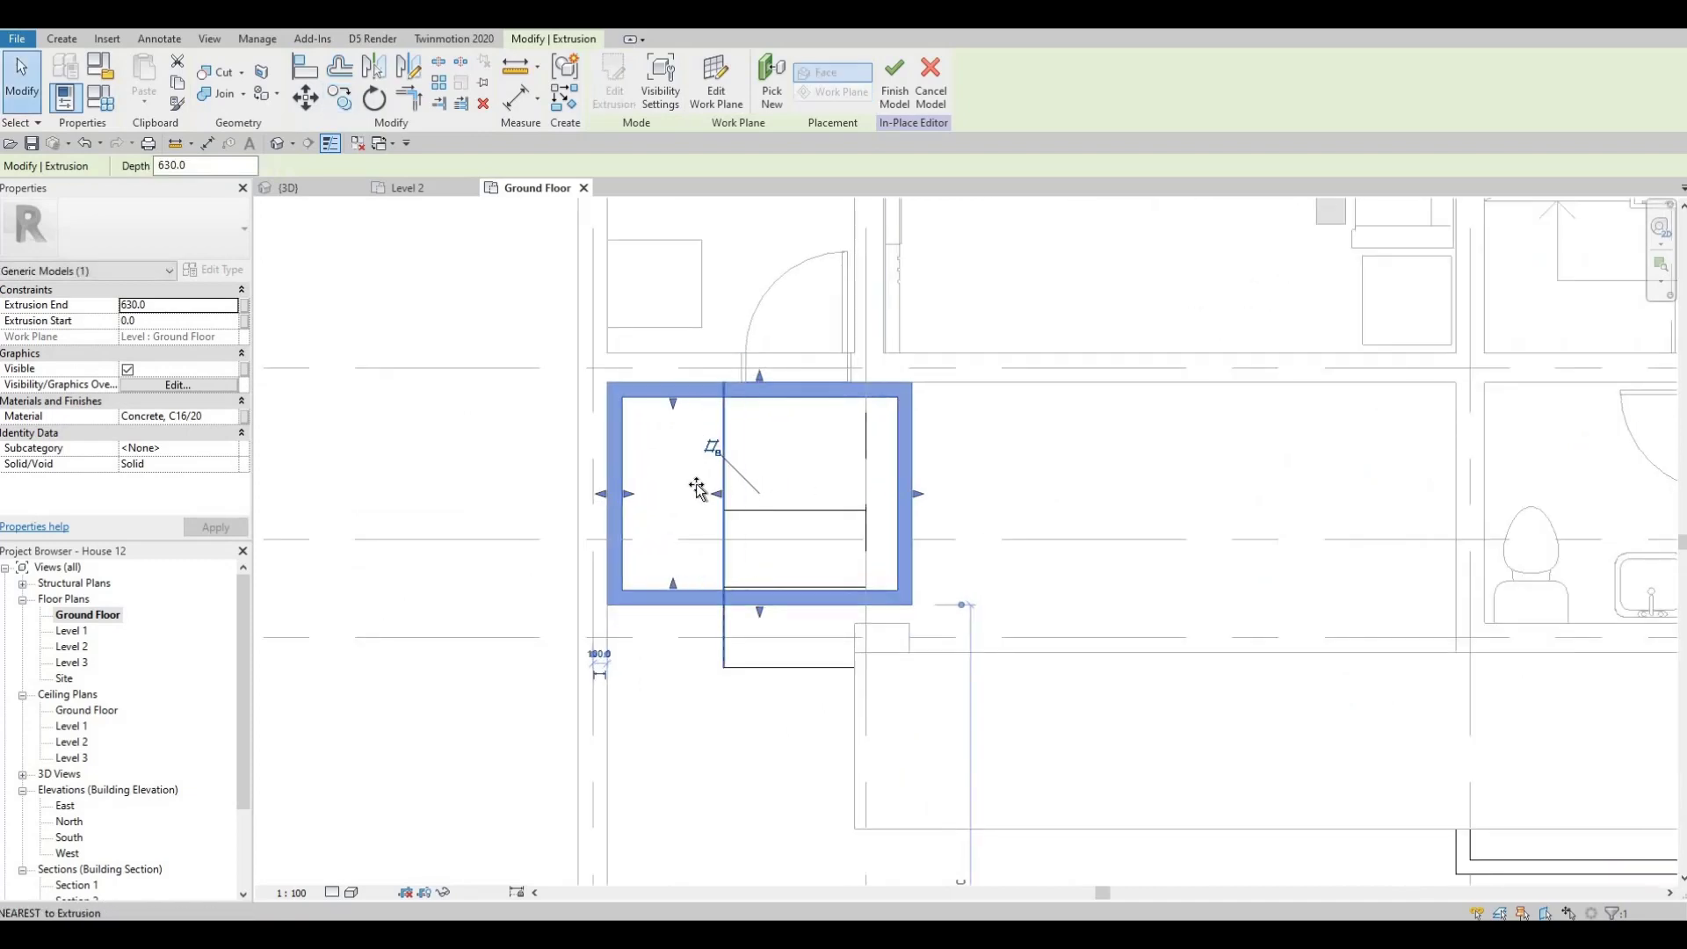
left_click_drag(697, 489, 686, 486)
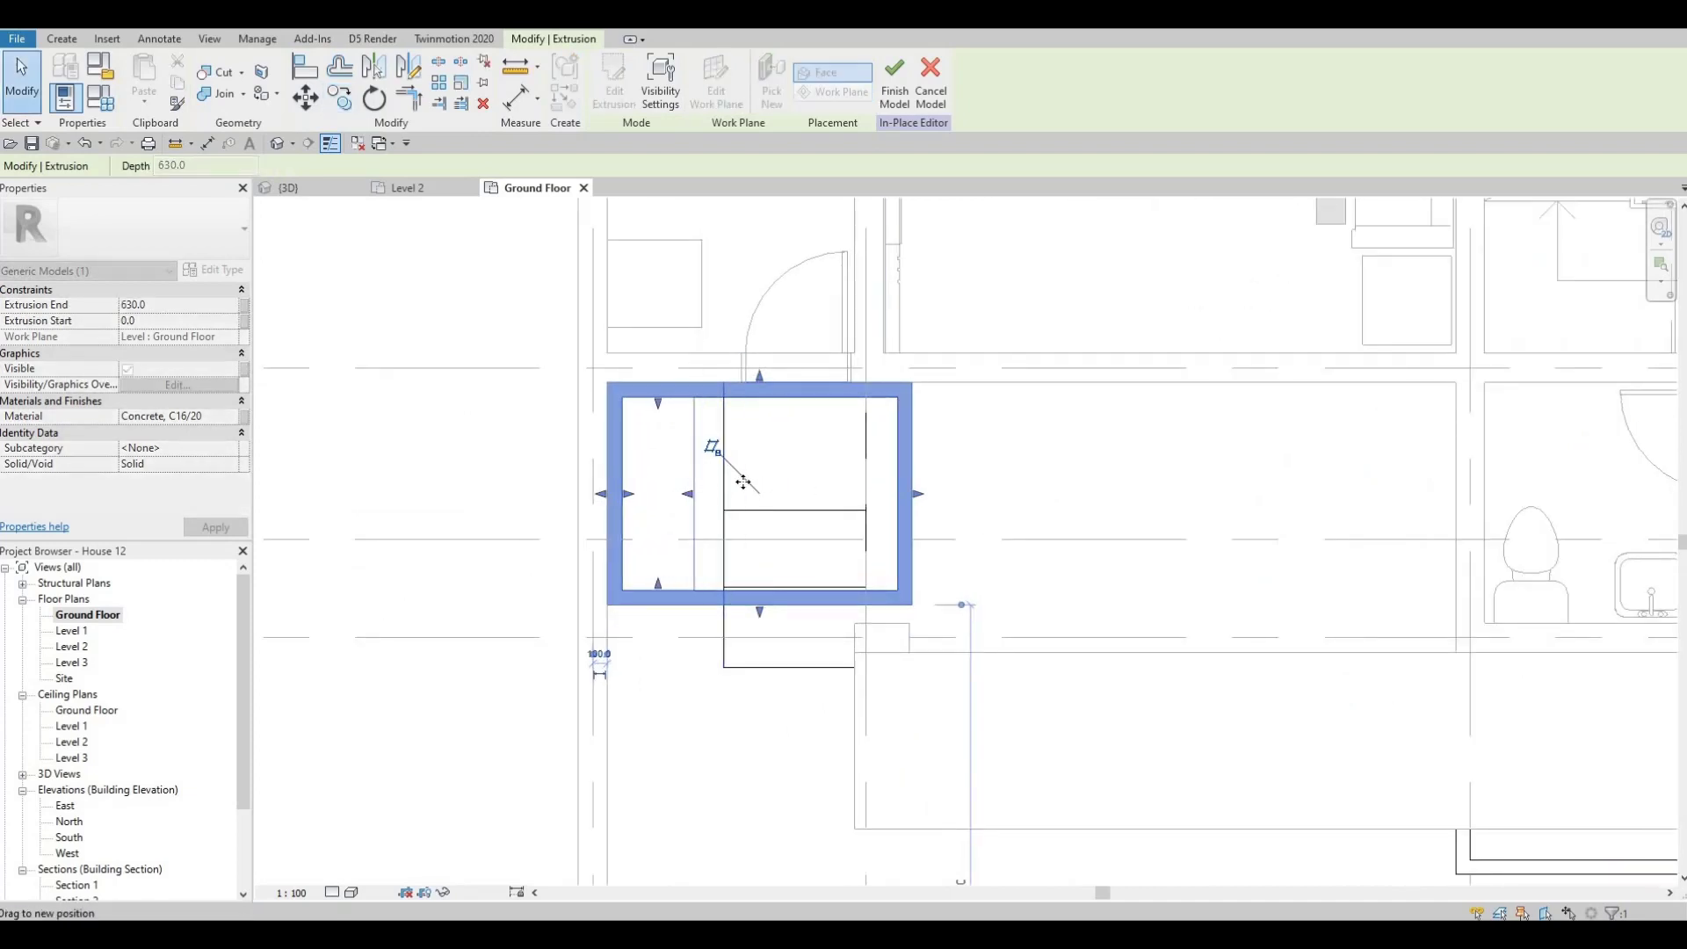
left_click_drag(916, 505, 914, 503)
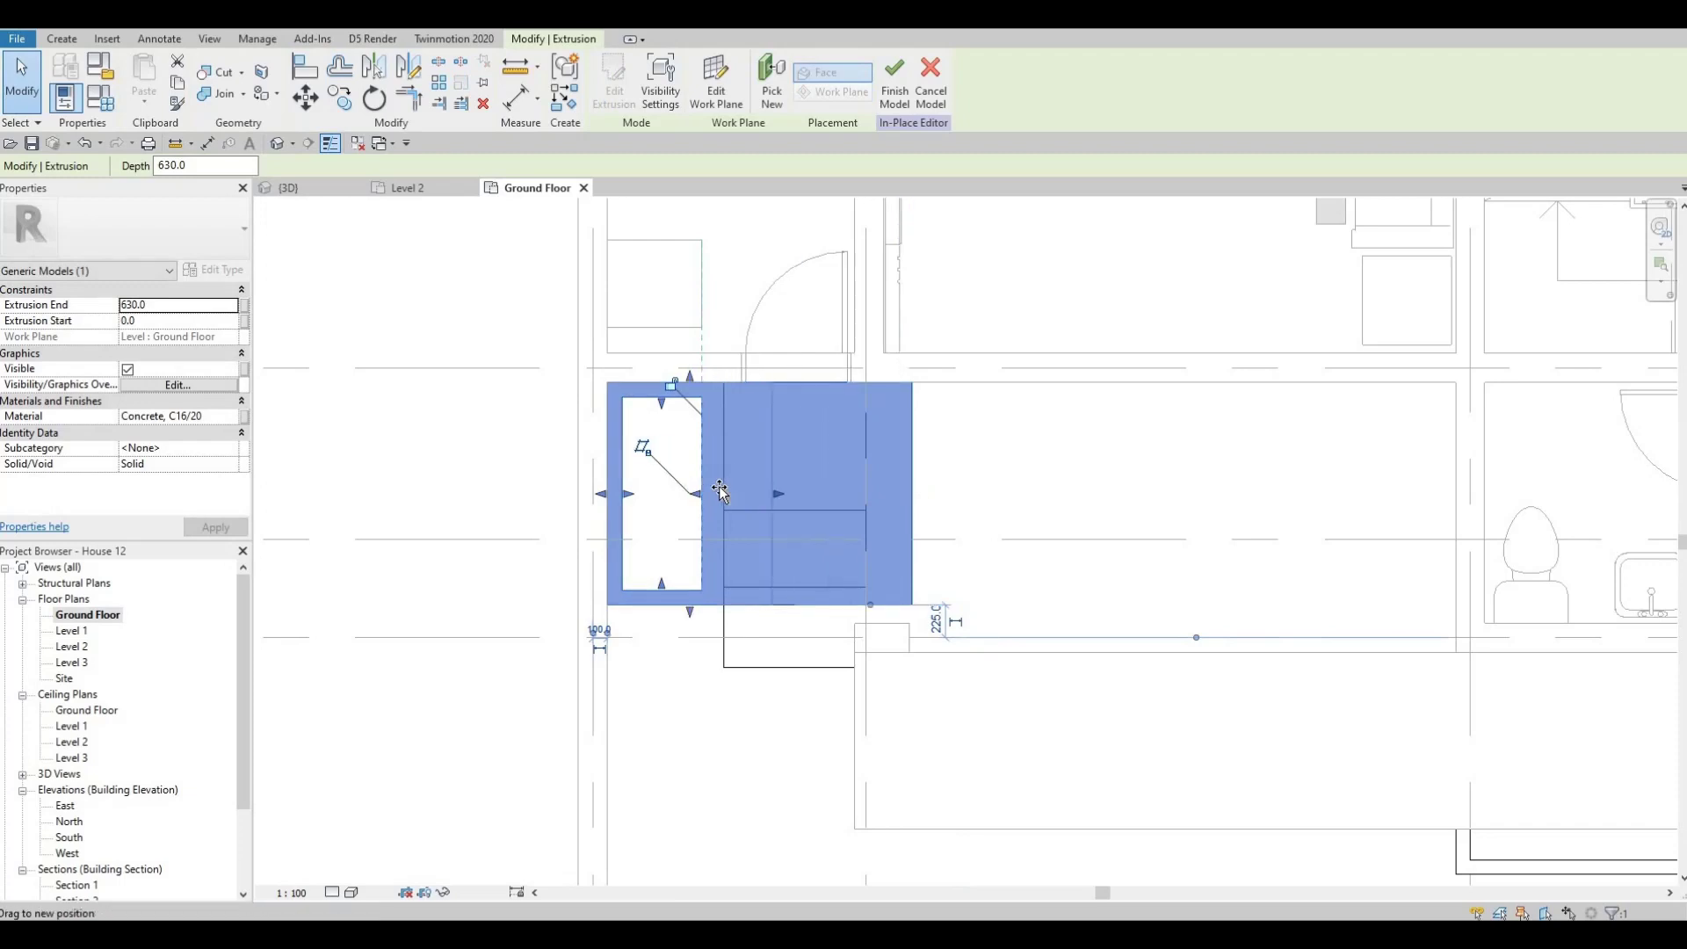
left_click_drag(720, 490, 714, 498)
scroll(956, 542, "down", 4)
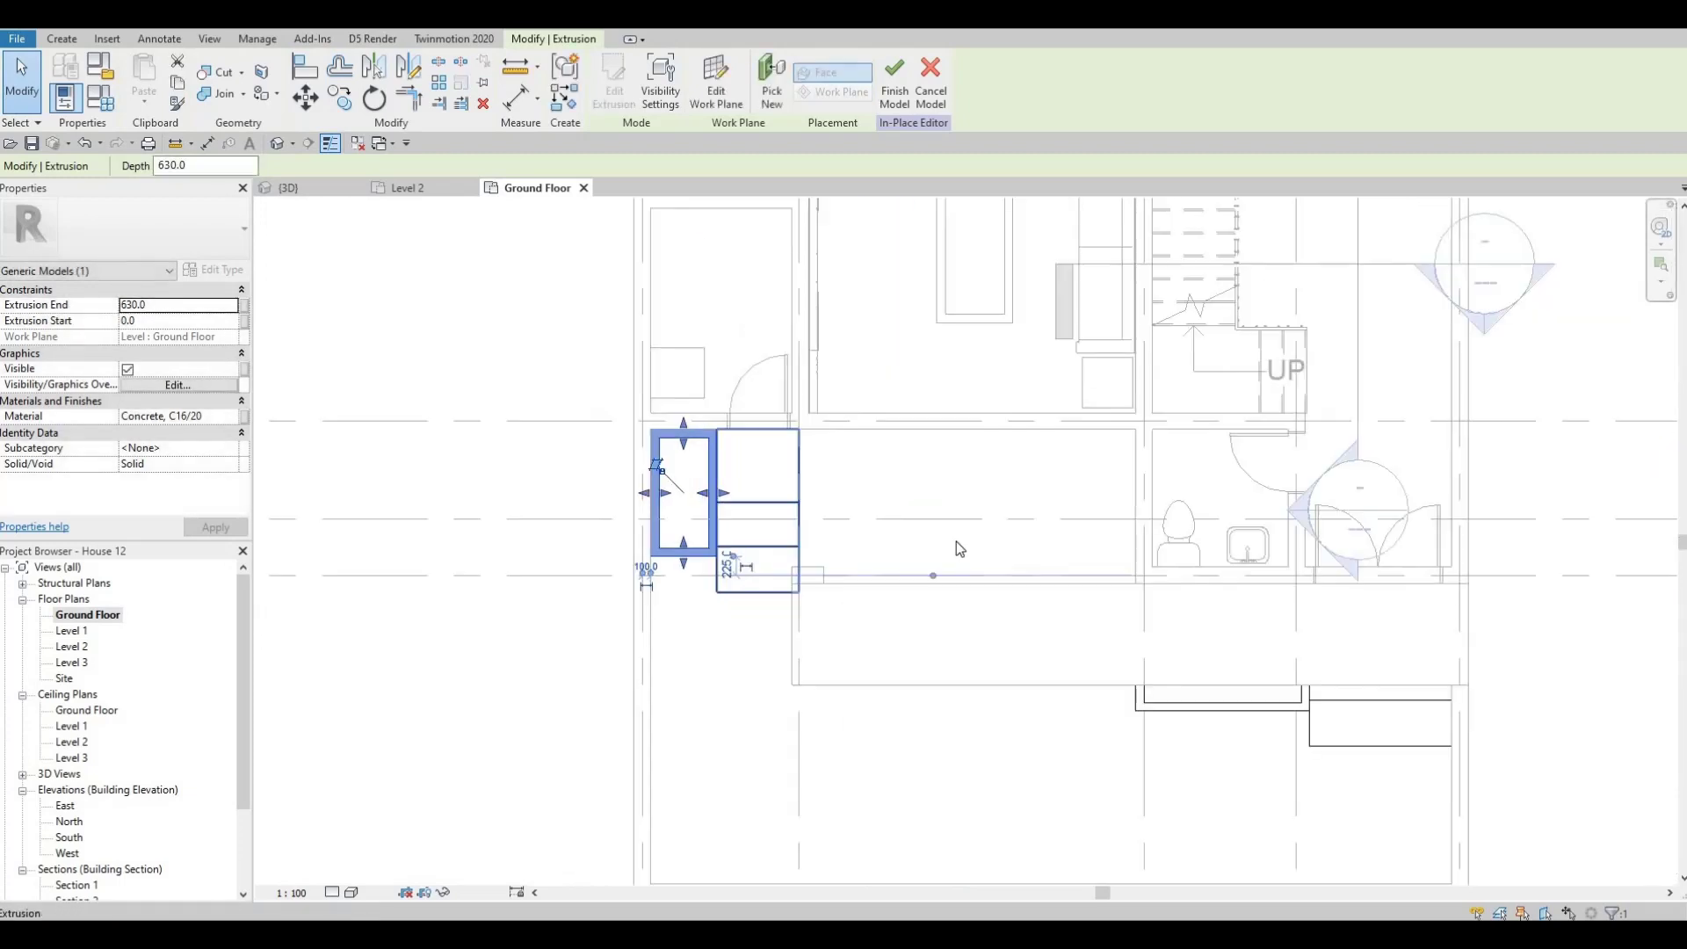
key("Escape")
key("Escape")
Copy the planting extrusion into the new planter box and narrow it to fit the box's inner opening.
left_click(953, 549)
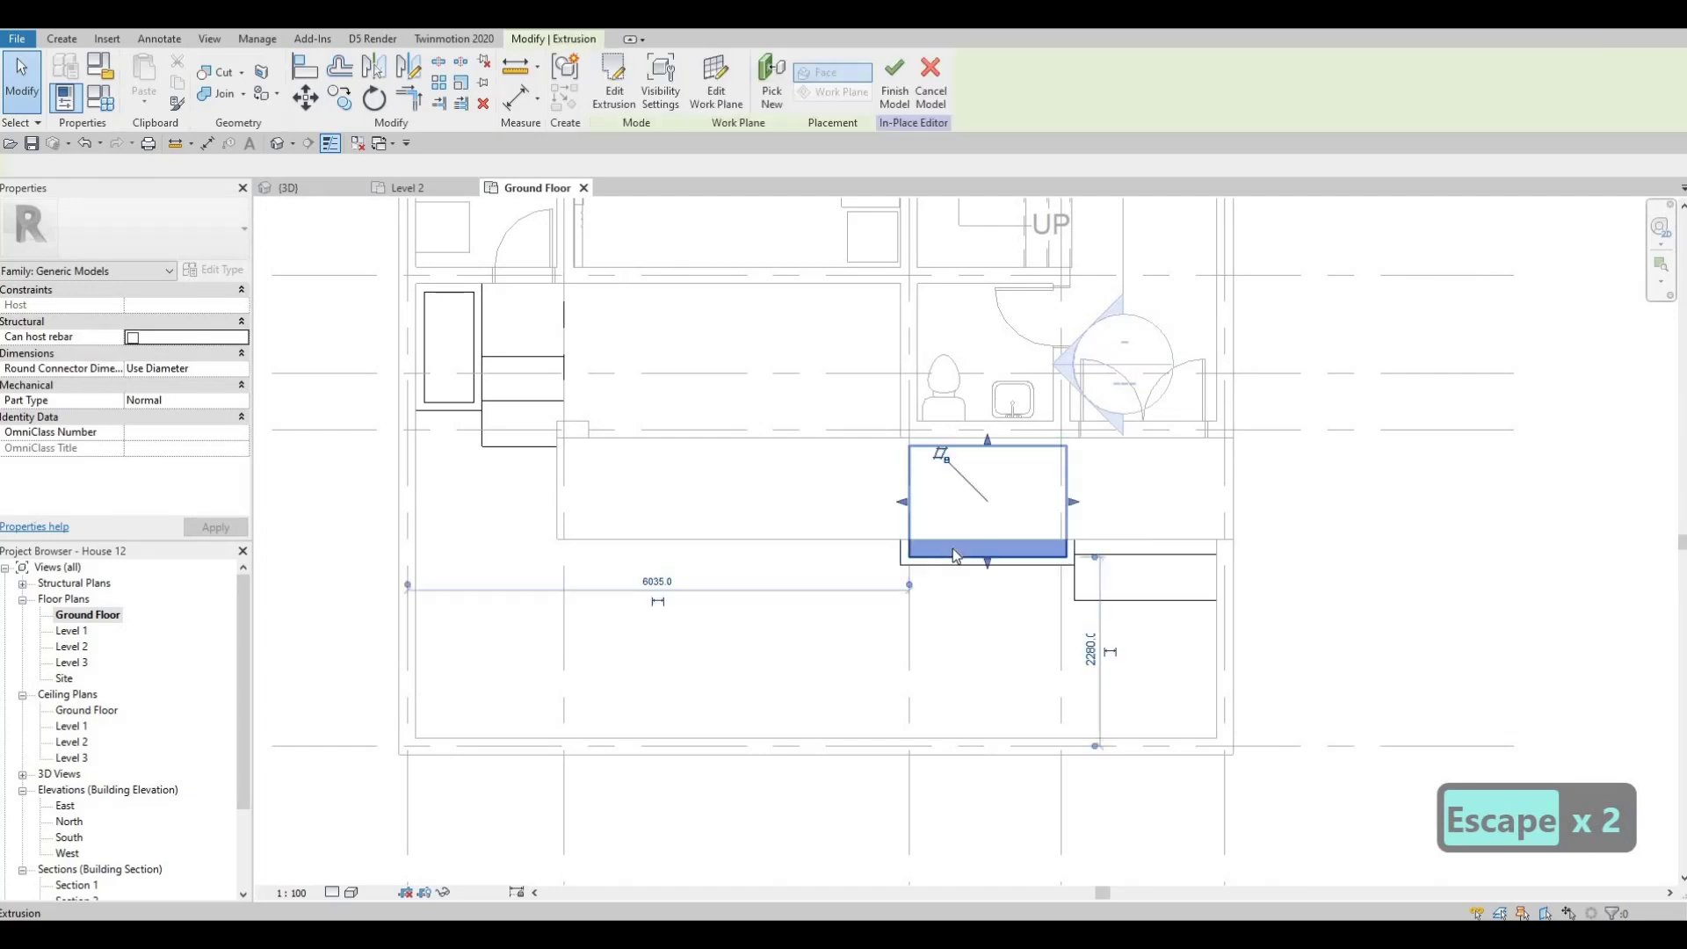
key("c")
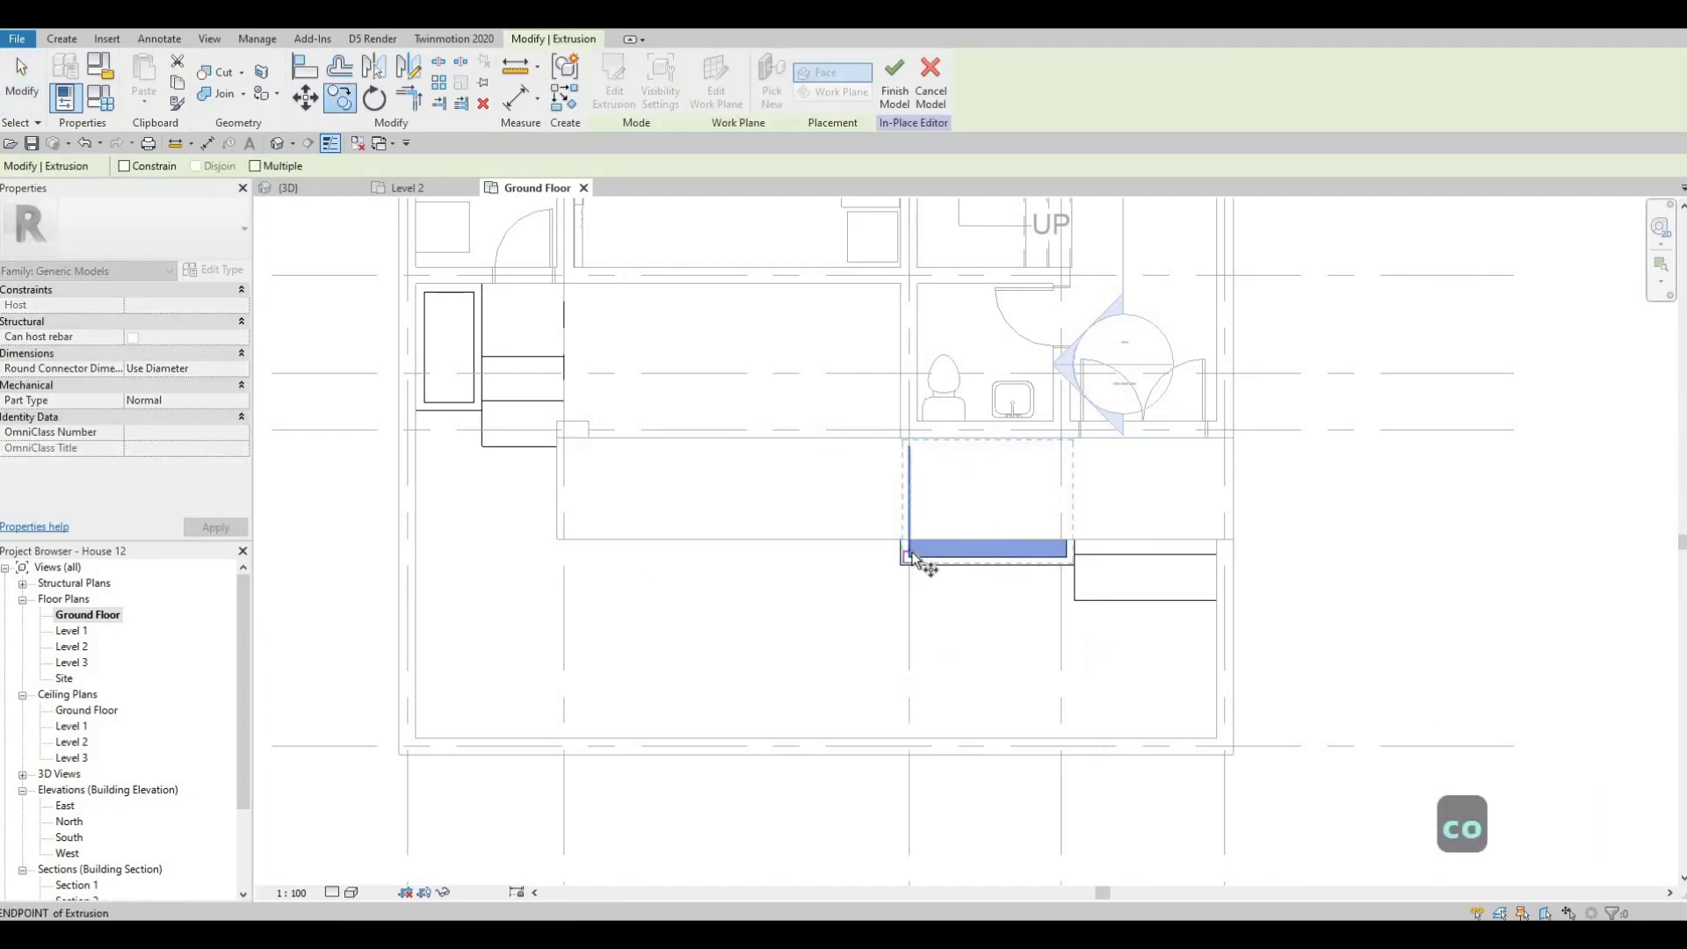
left_click(908, 555)
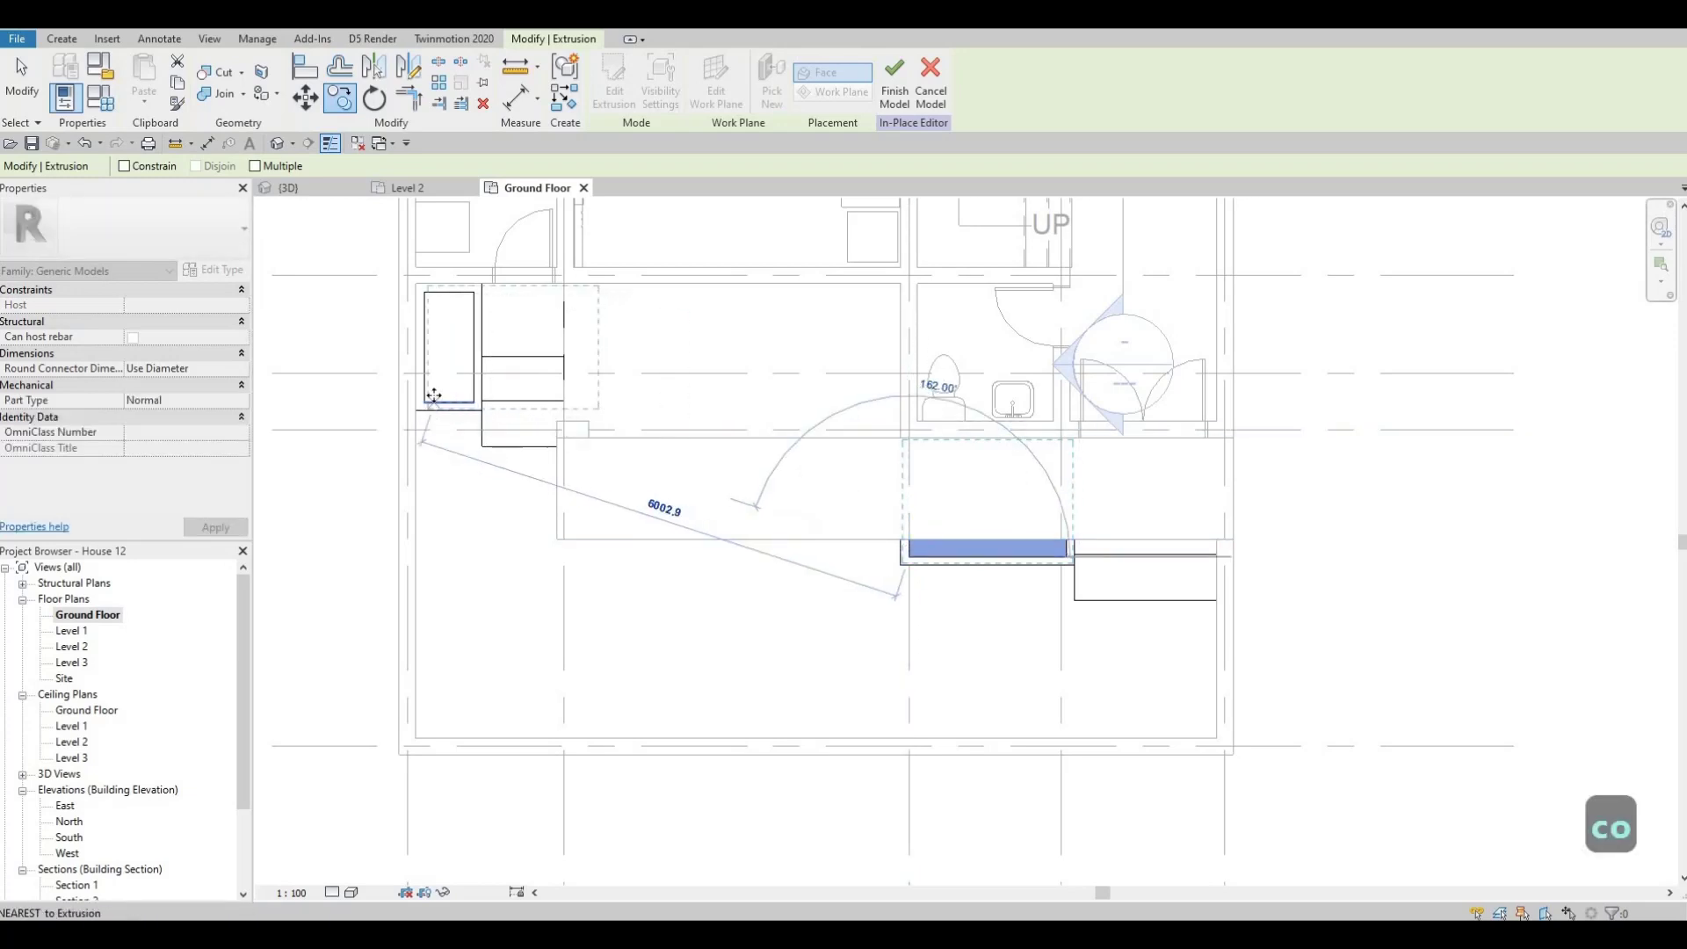
left_click(444, 372)
scroll(687, 336, "up", 3)
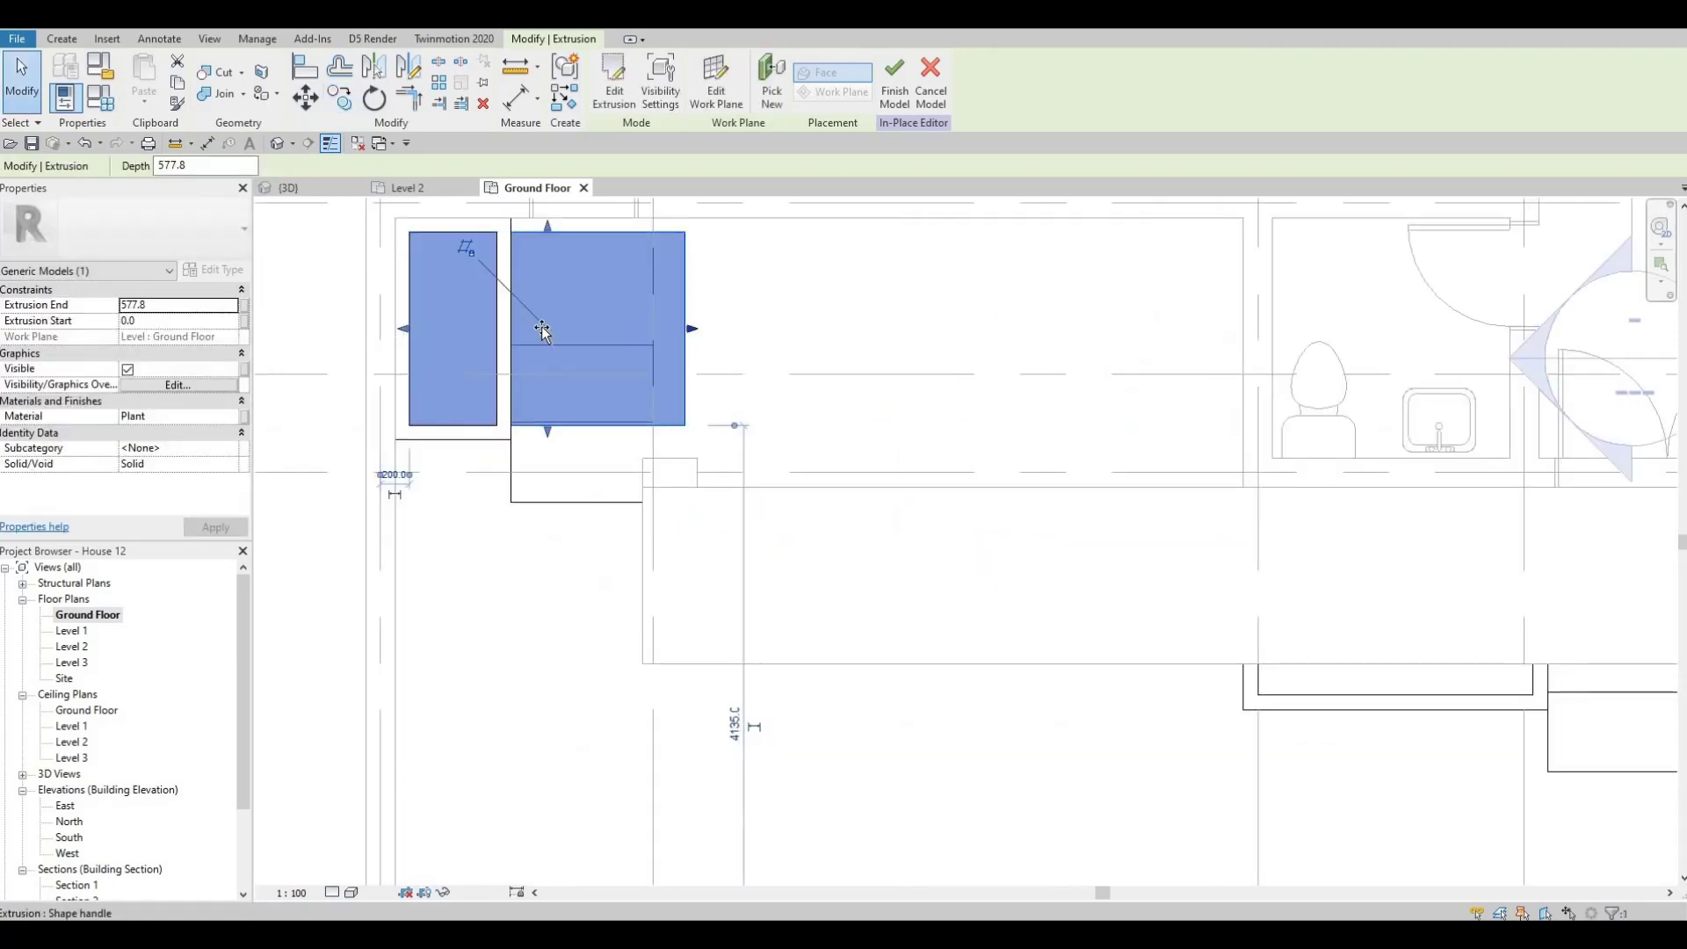
key("Escape")
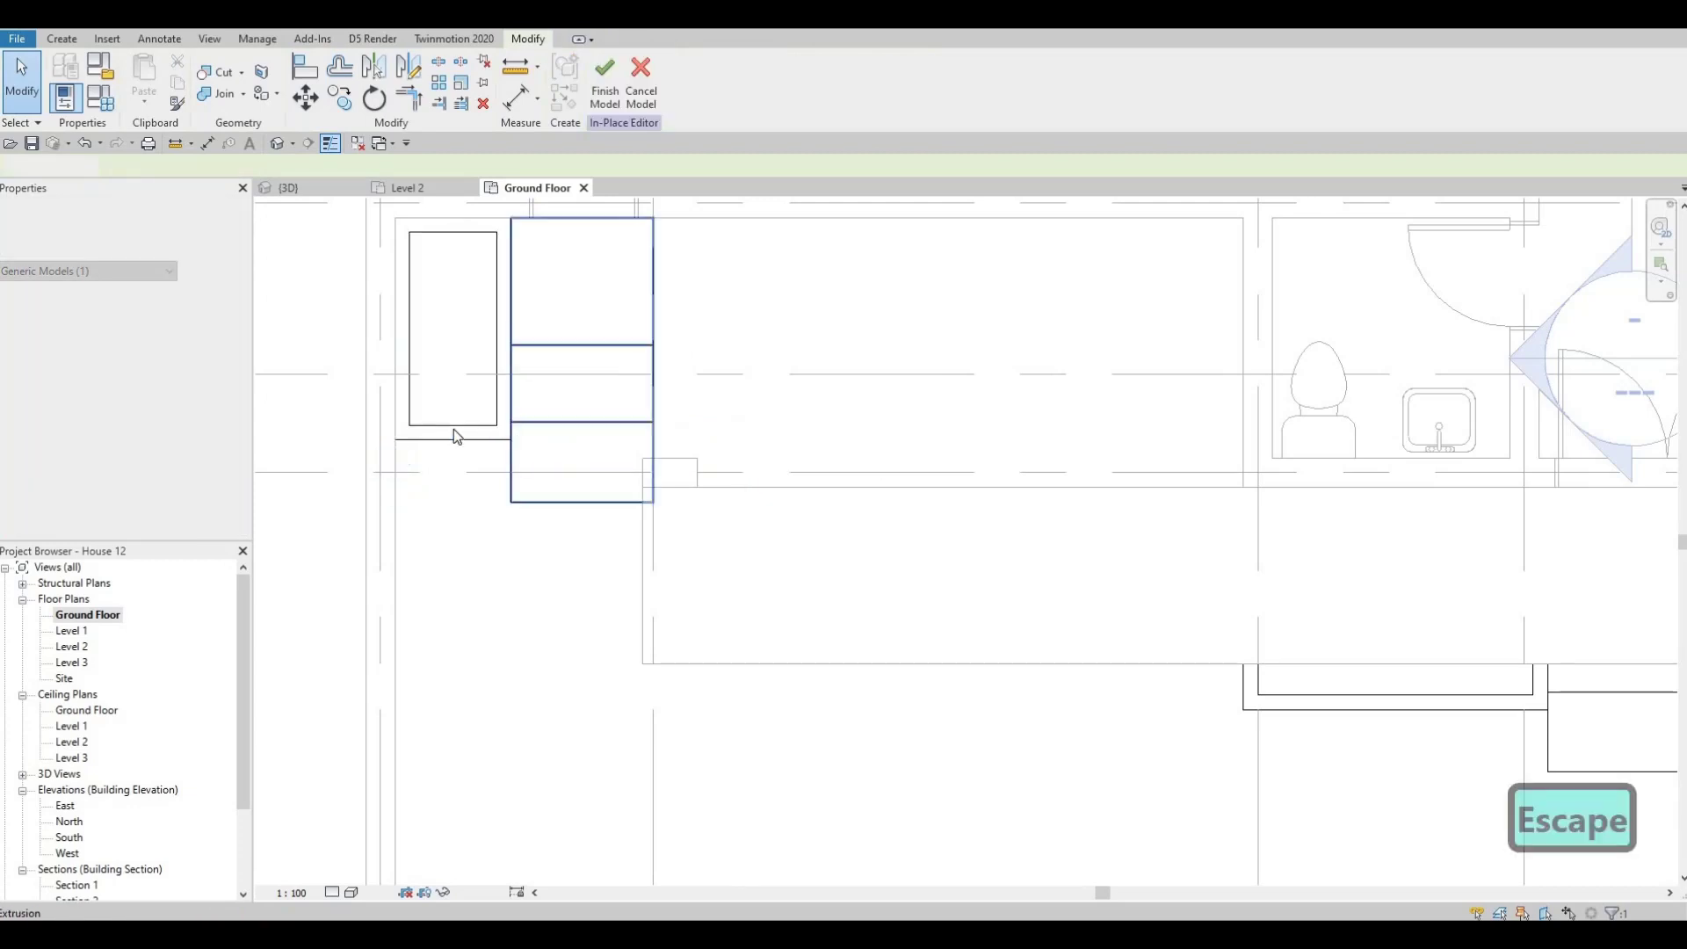
Lengthen the new planter box towards the yard, aligning its outer edge with the lowest step and its inner edge one wall thickness behind.
scroll(498, 456, "down", 5)
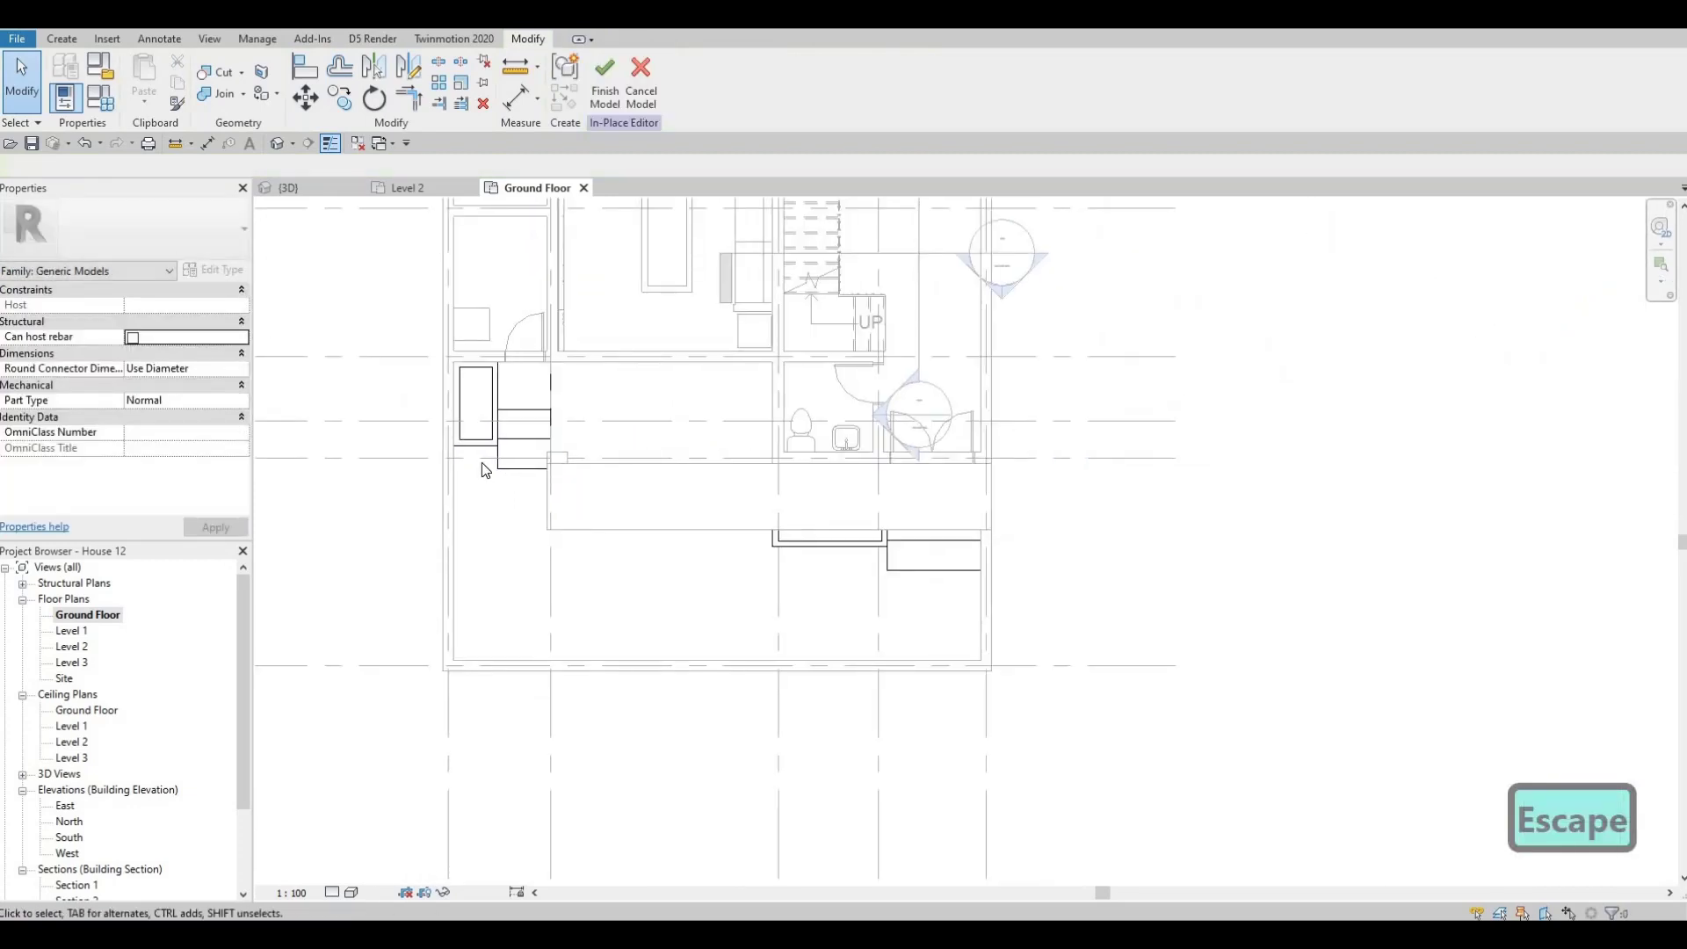
scroll(448, 448, "up", 4)
left_click(452, 406)
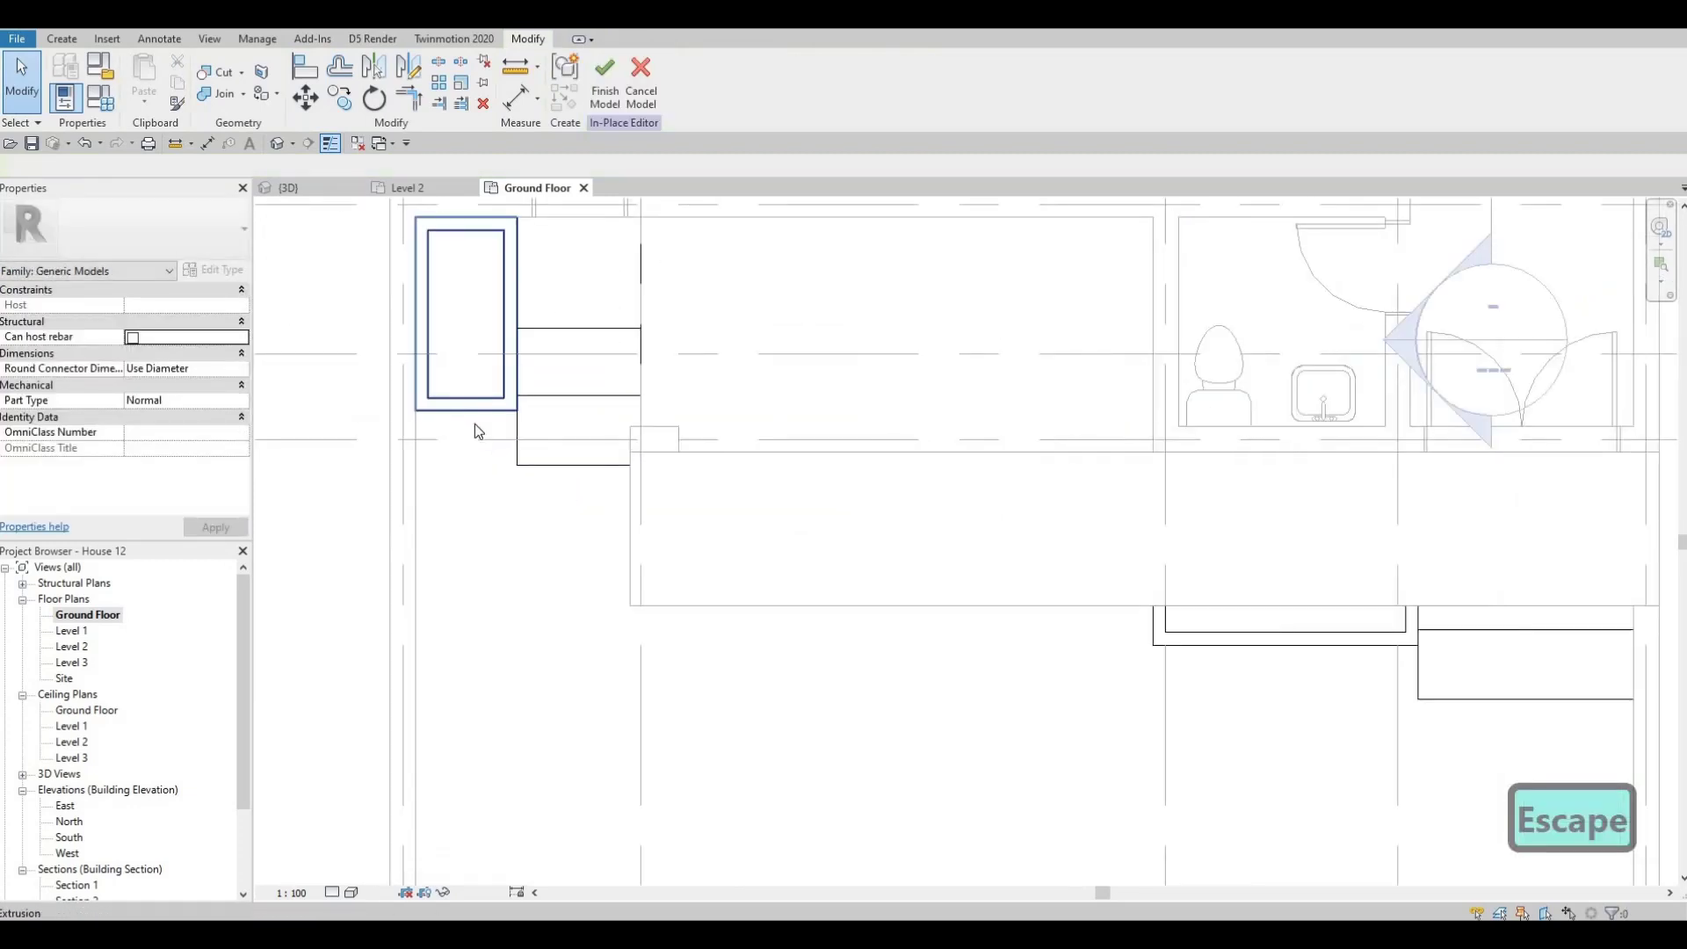
scroll(462, 418, "up", 2)
left_click_drag(471, 422, 477, 499)
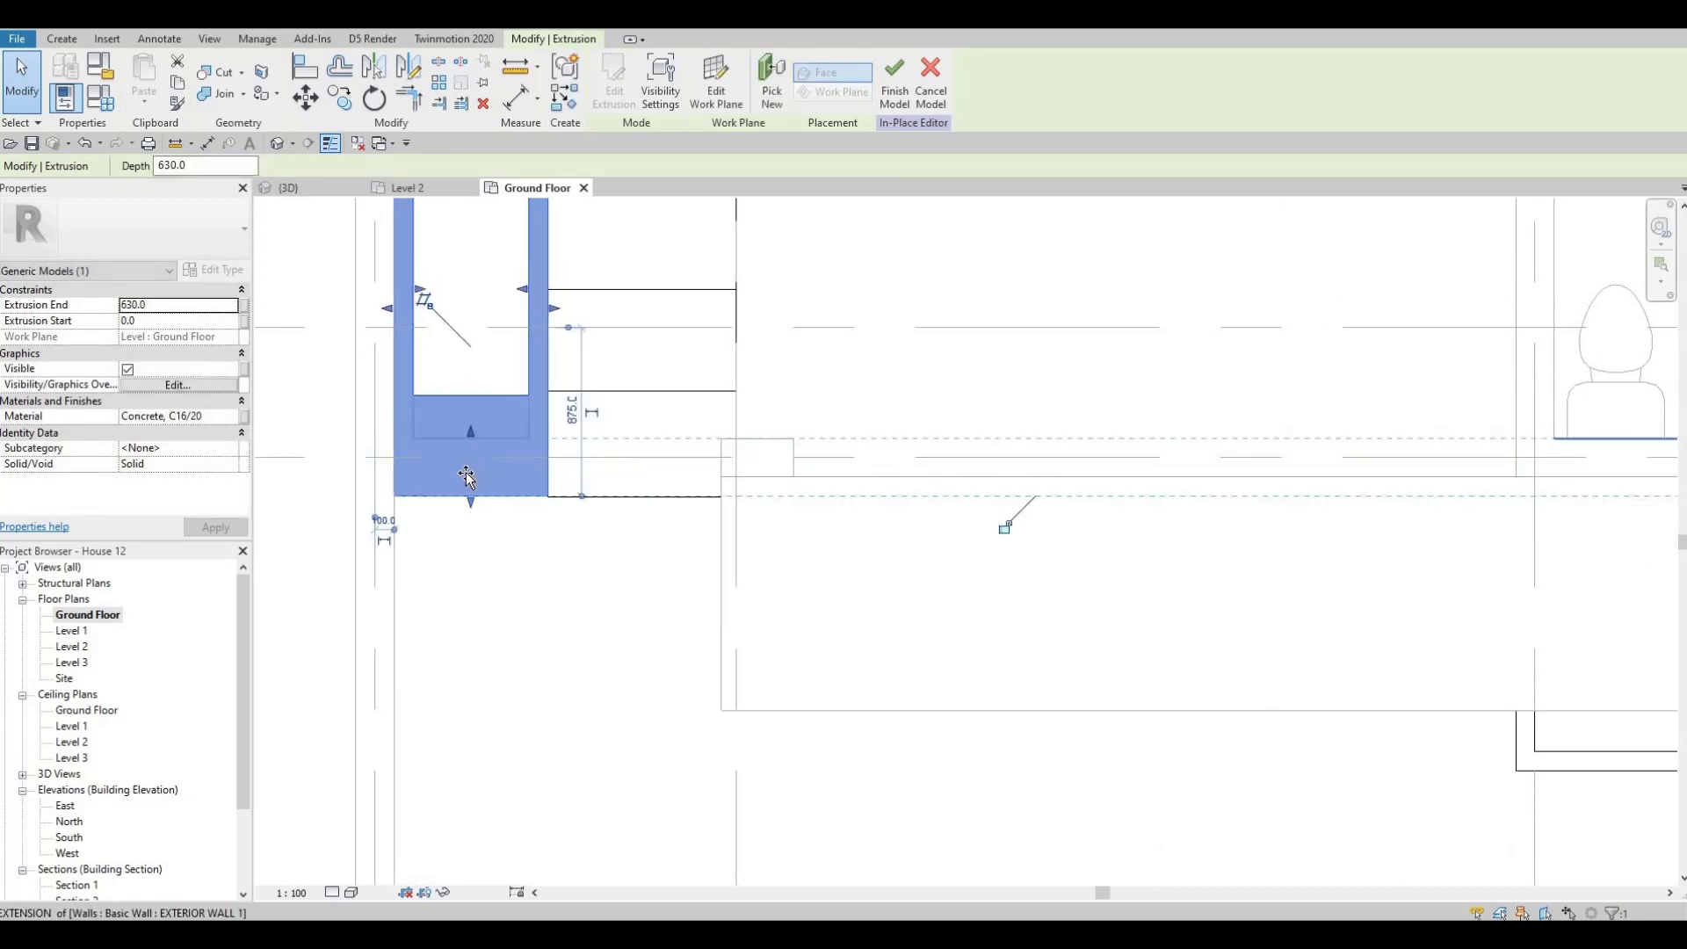
left_click_drag(465, 473, 471, 477)
key("Escape")
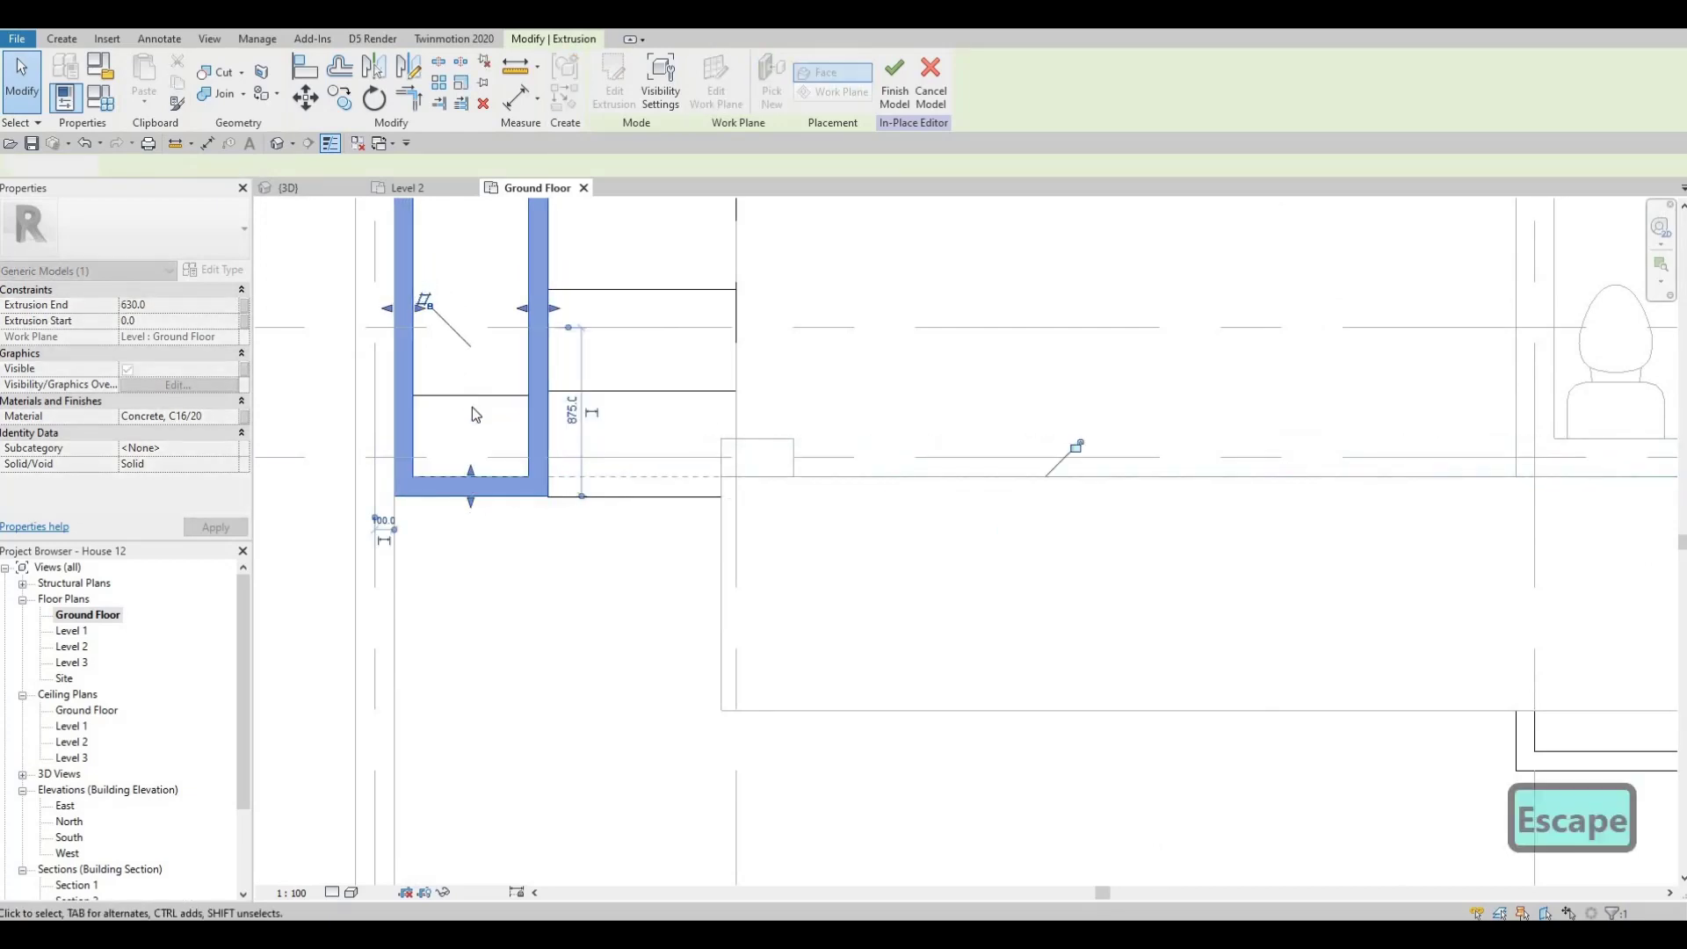
Stretch the planting to the lengthened planter's inner edge and finish the in-place model.
left_click_drag(475, 477, 731, 261)
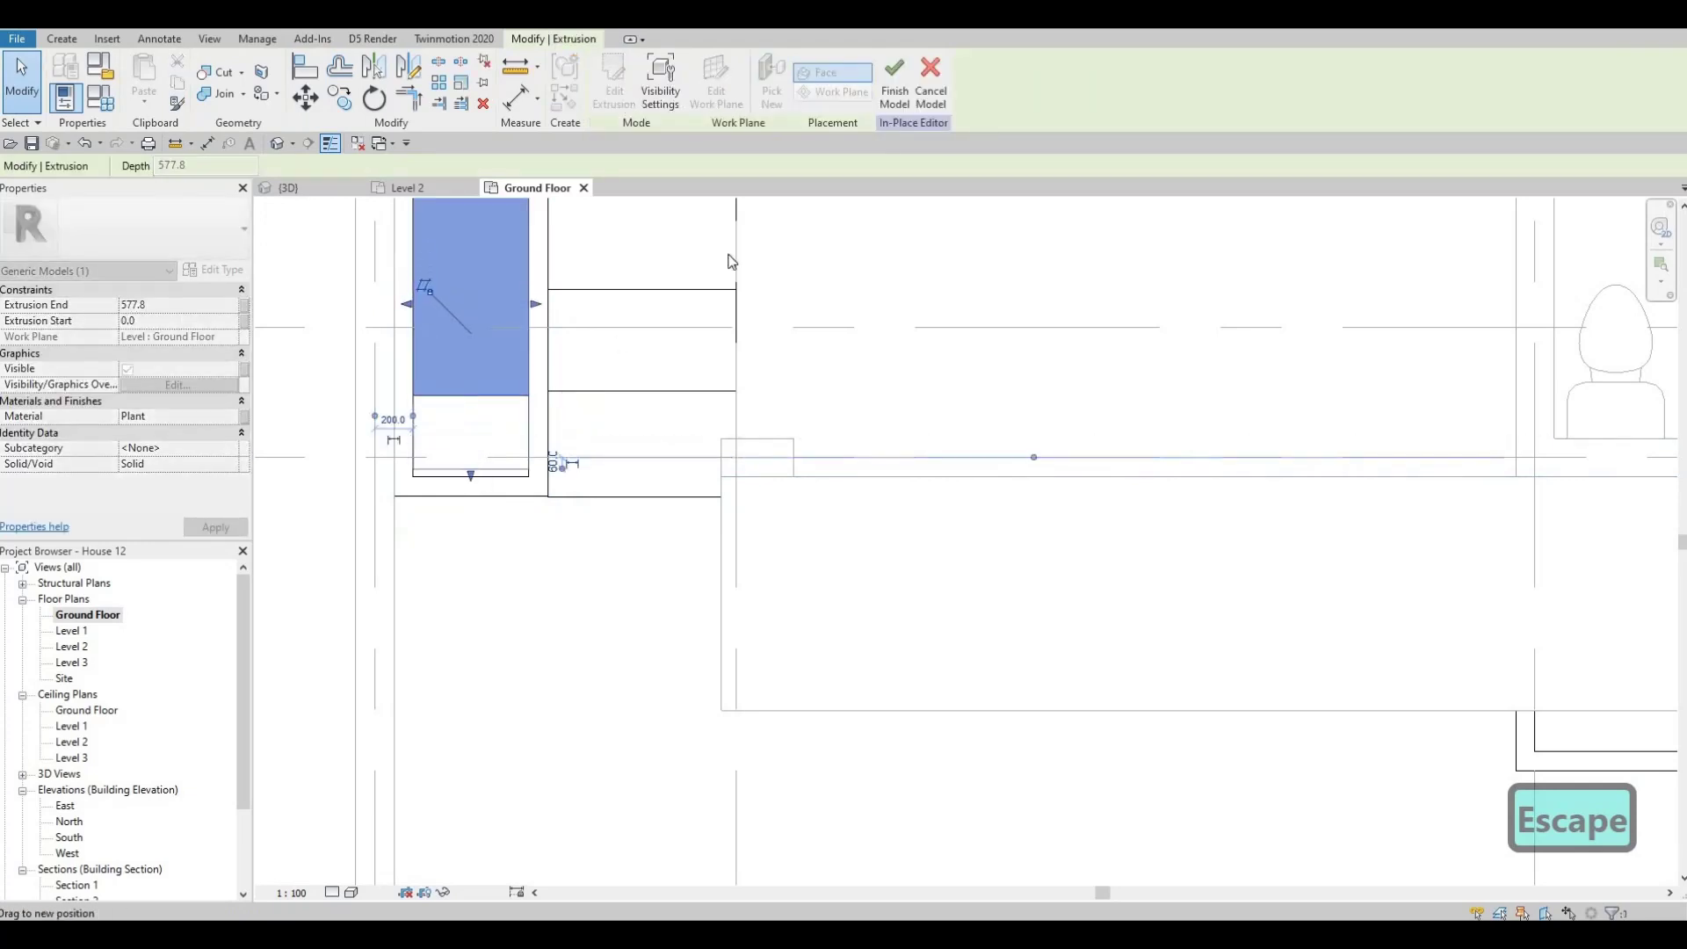
left_click(895, 79)
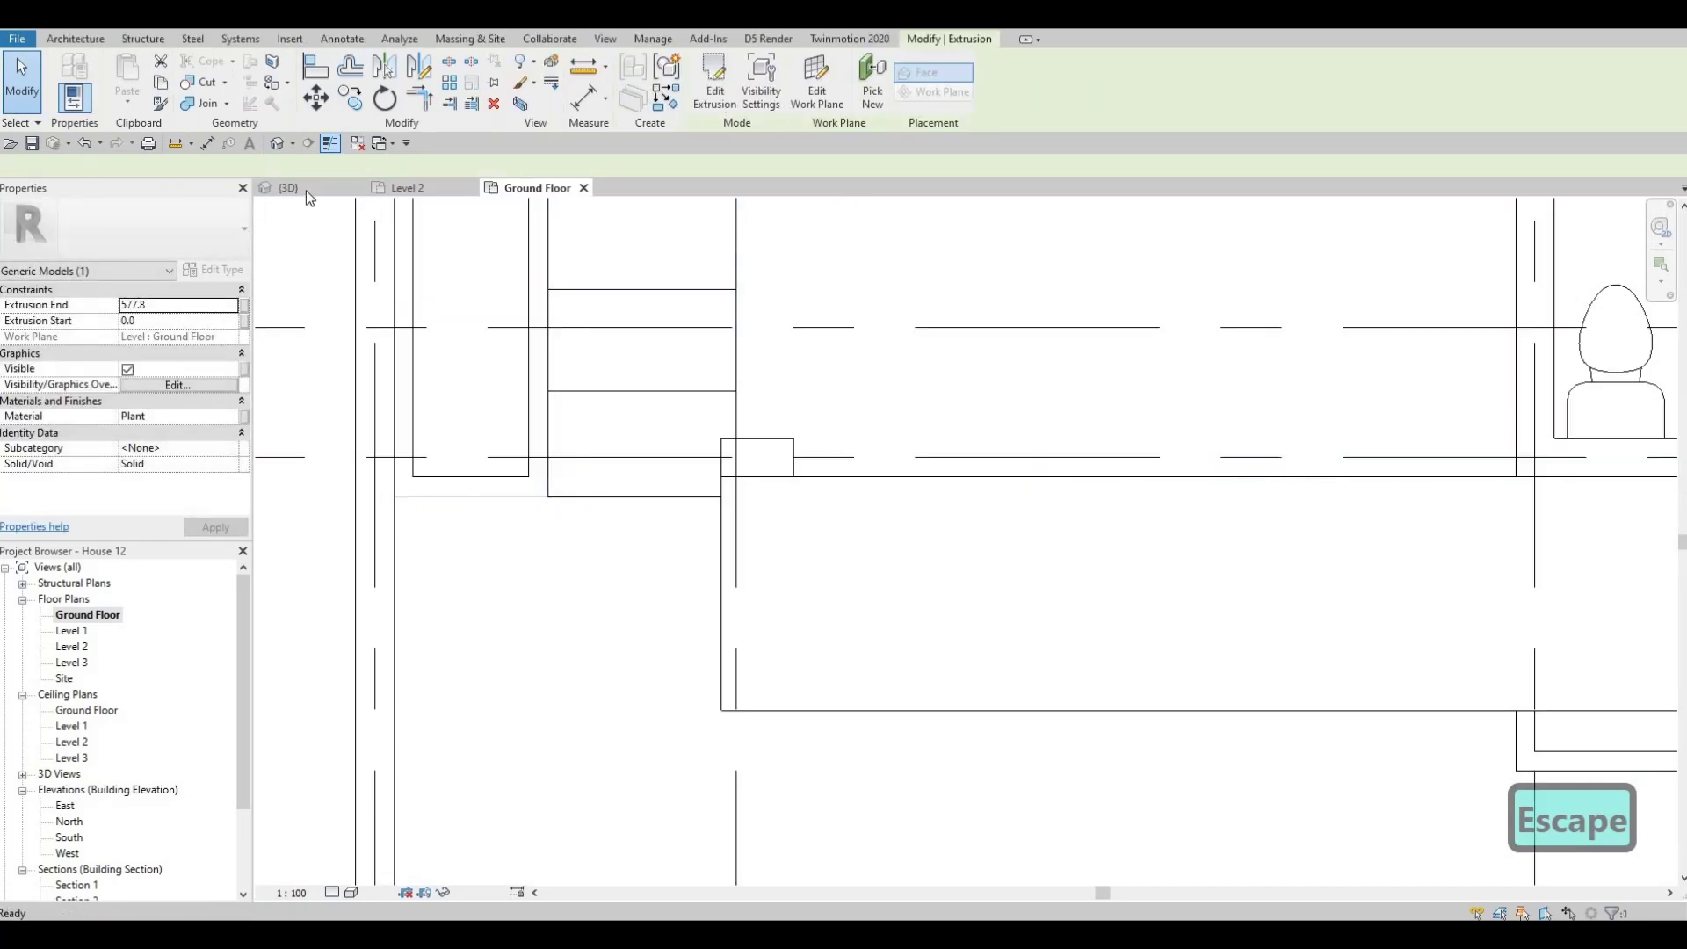
Inspect the steps, planter boxes and paving floor of the front yard from several angles in the 3D view.
left_click(294, 187)
key("Escape")
middle_click_drag(972, 487, 1373, 407)
scroll(926, 481, "up", 5)
middle_click_drag(305, 603, 984, 540)
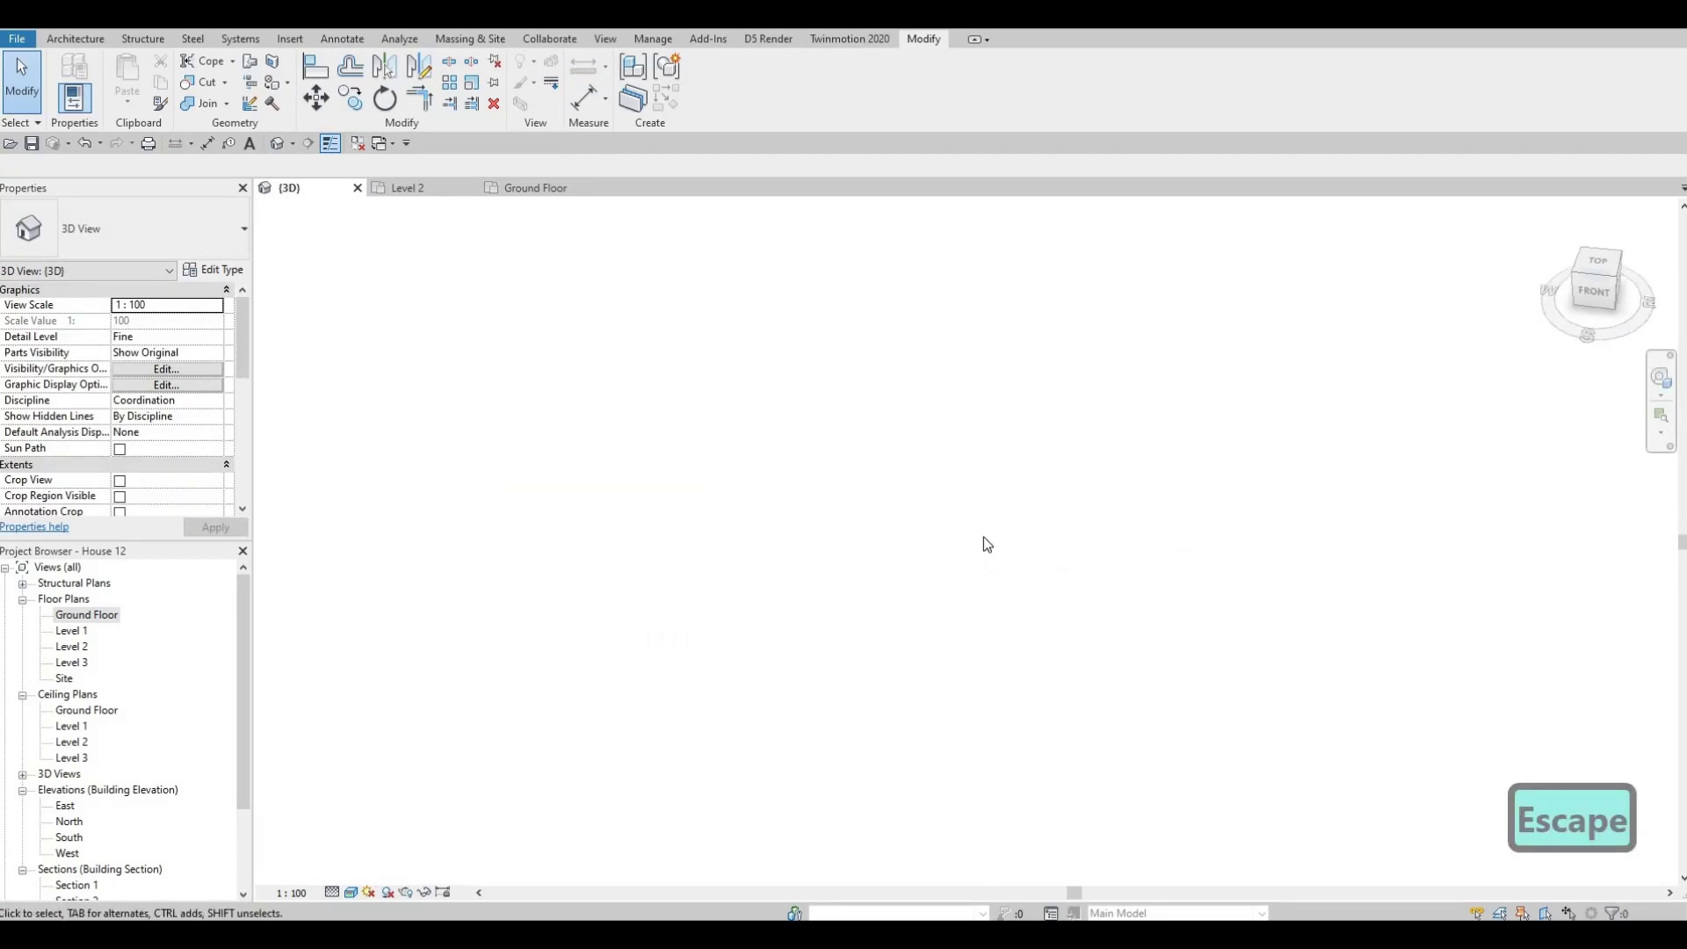
scroll(984, 540, "down", 1)
middle_click_drag(1412, 518, 842, 502)
scroll(958, 474, "up", 5)
left_click(857, 433)
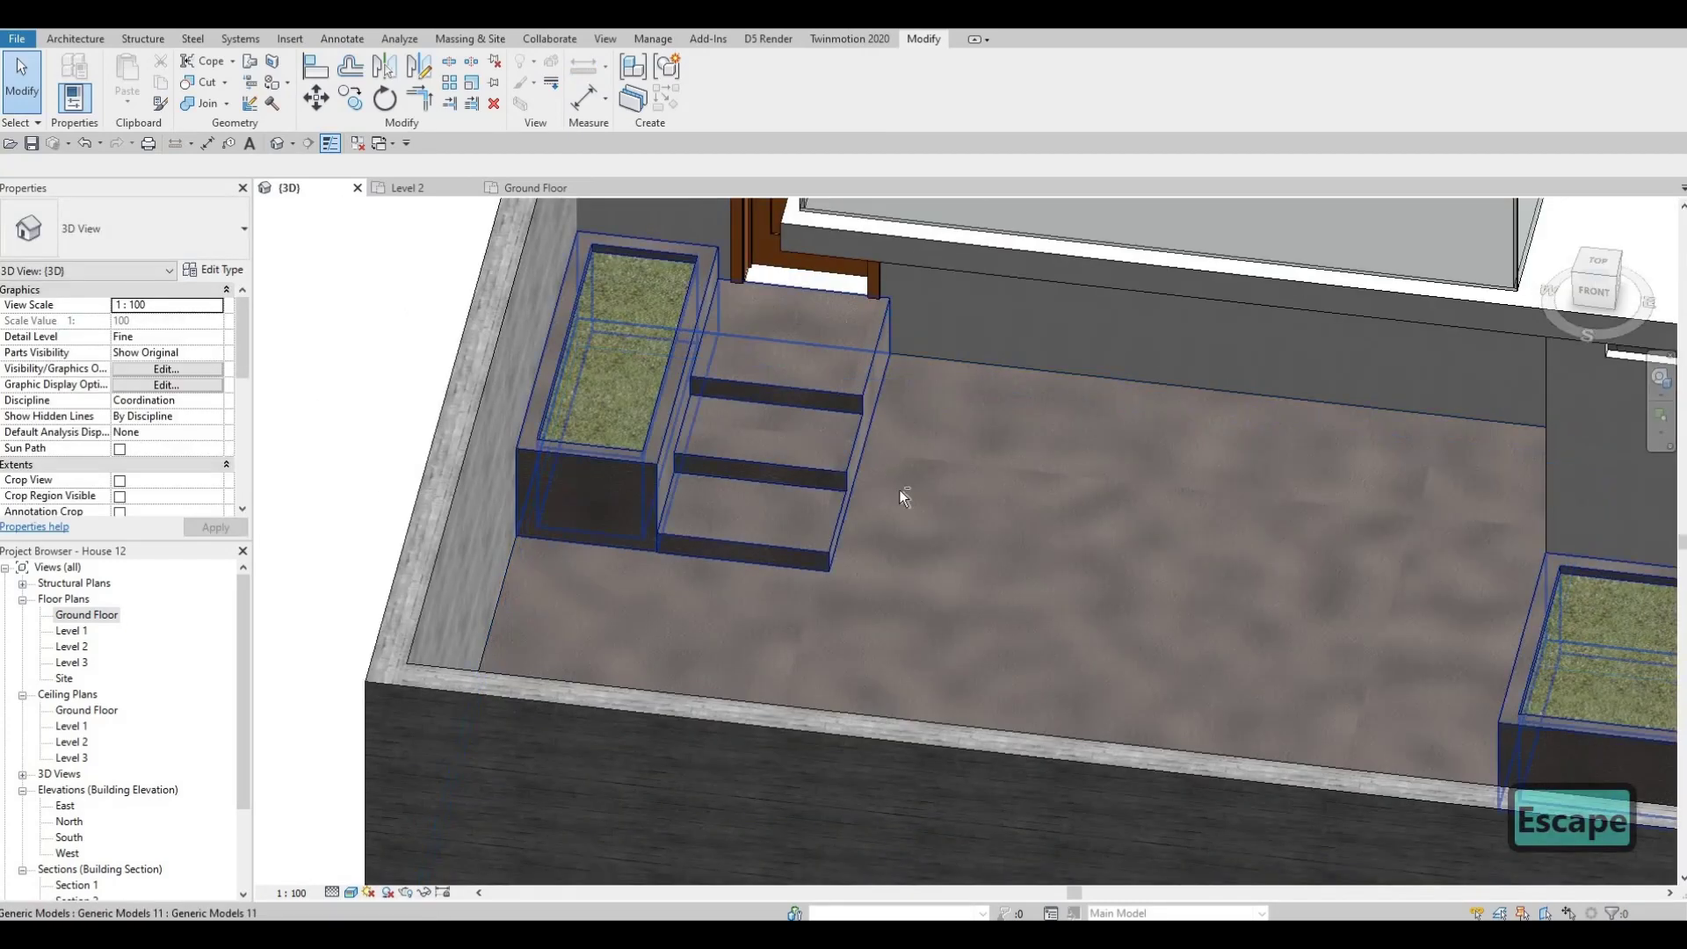
scroll(1026, 511, "down", 4)
middle_click_drag(1187, 522, 1204, 560, "shift")
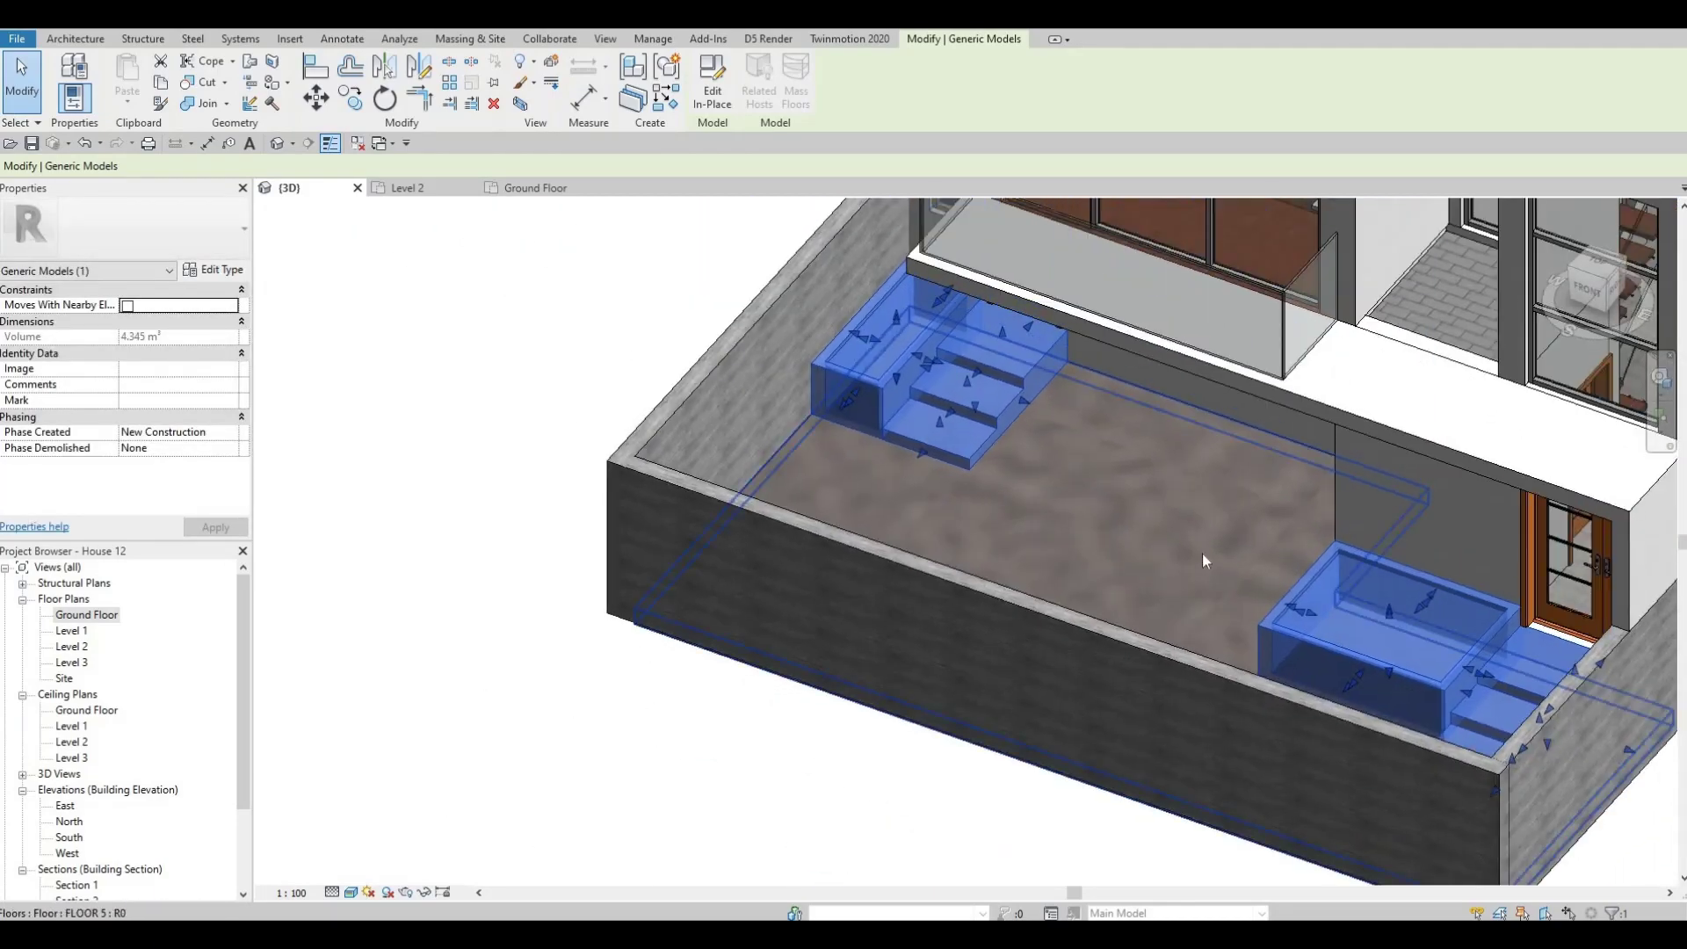
middle_click_drag(1323, 563, 991, 578, "shift")
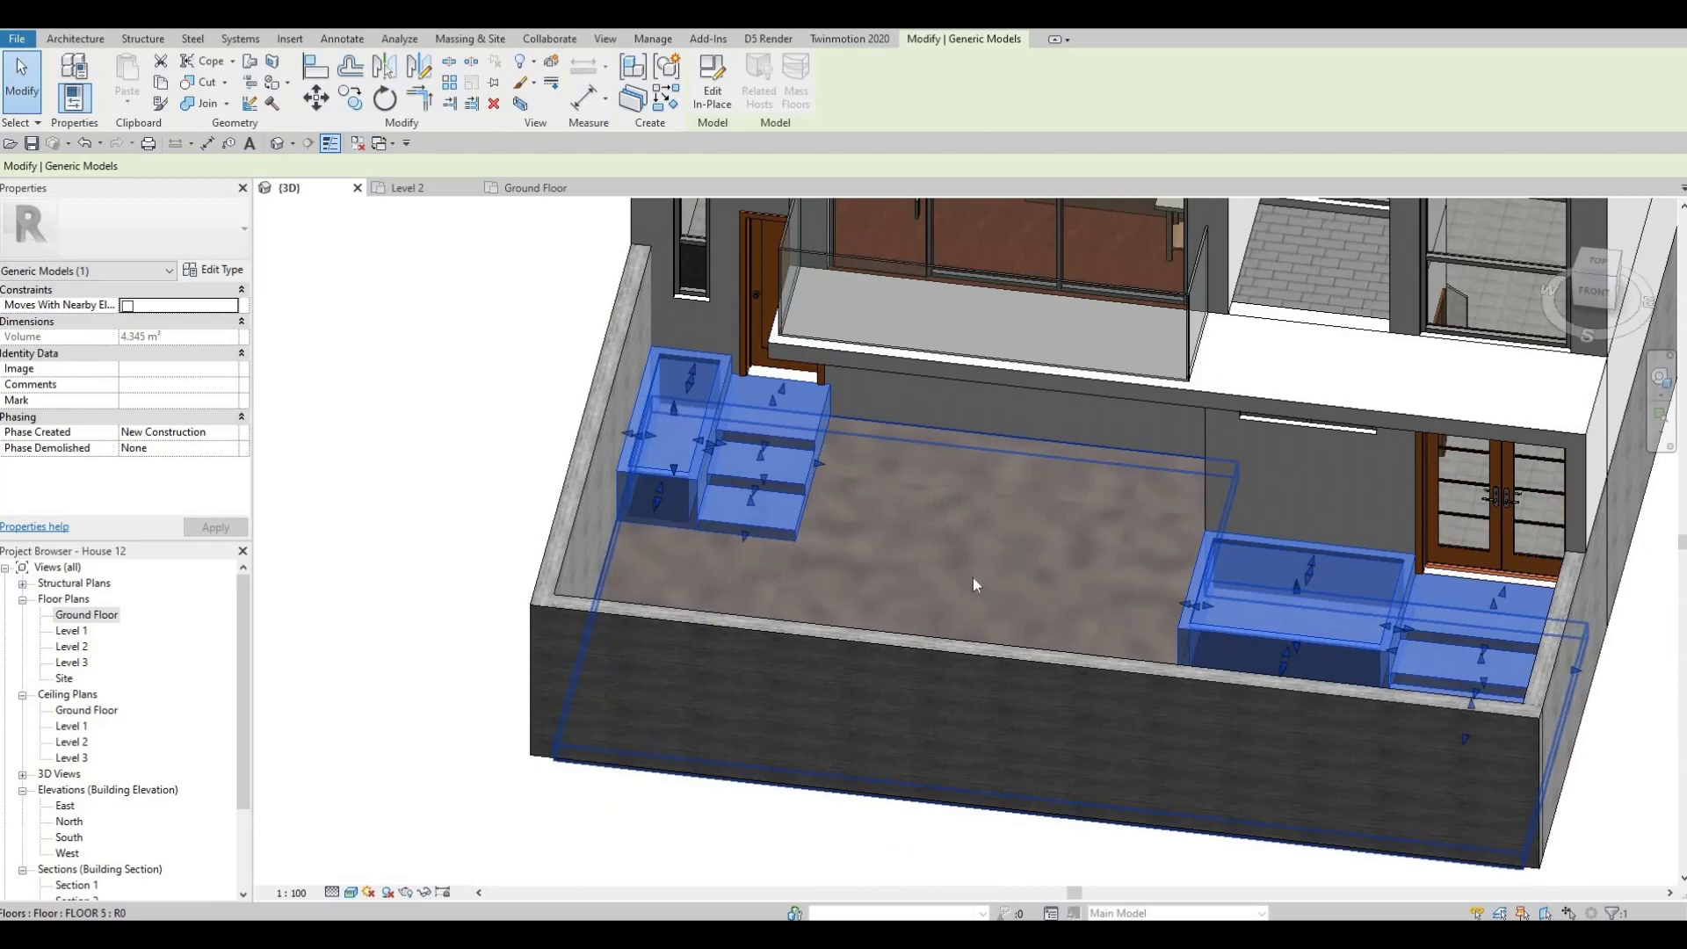
key("Escape")
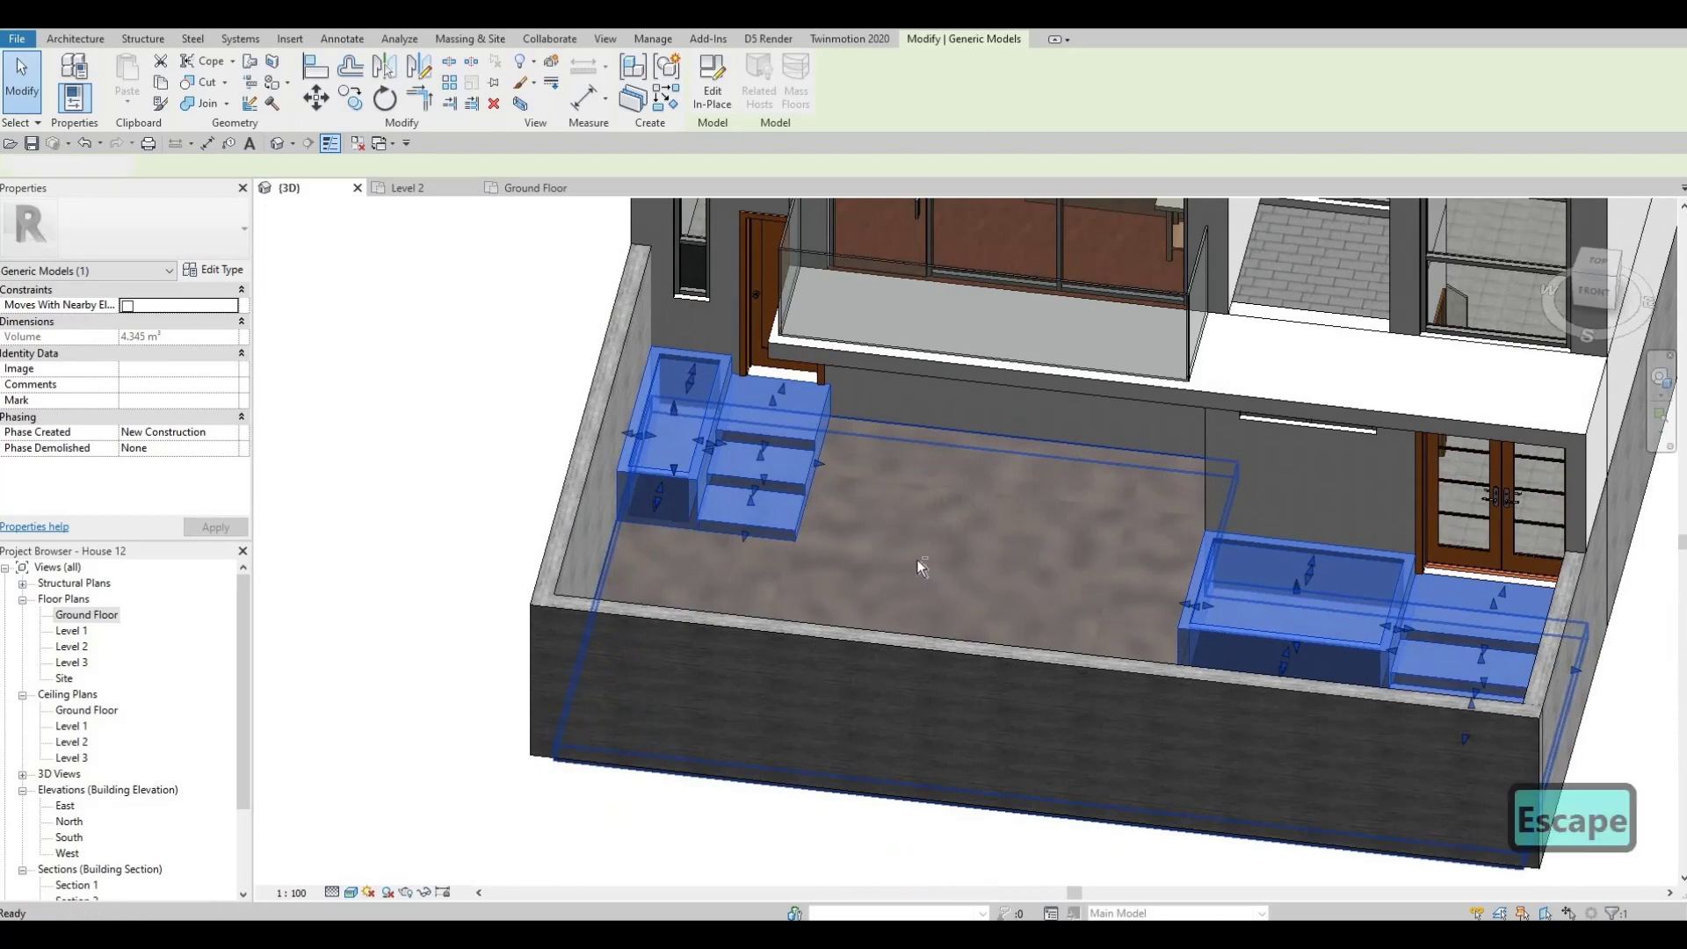
key("Escape")
middle_click_drag(1052, 488, 682, 447, "shift")
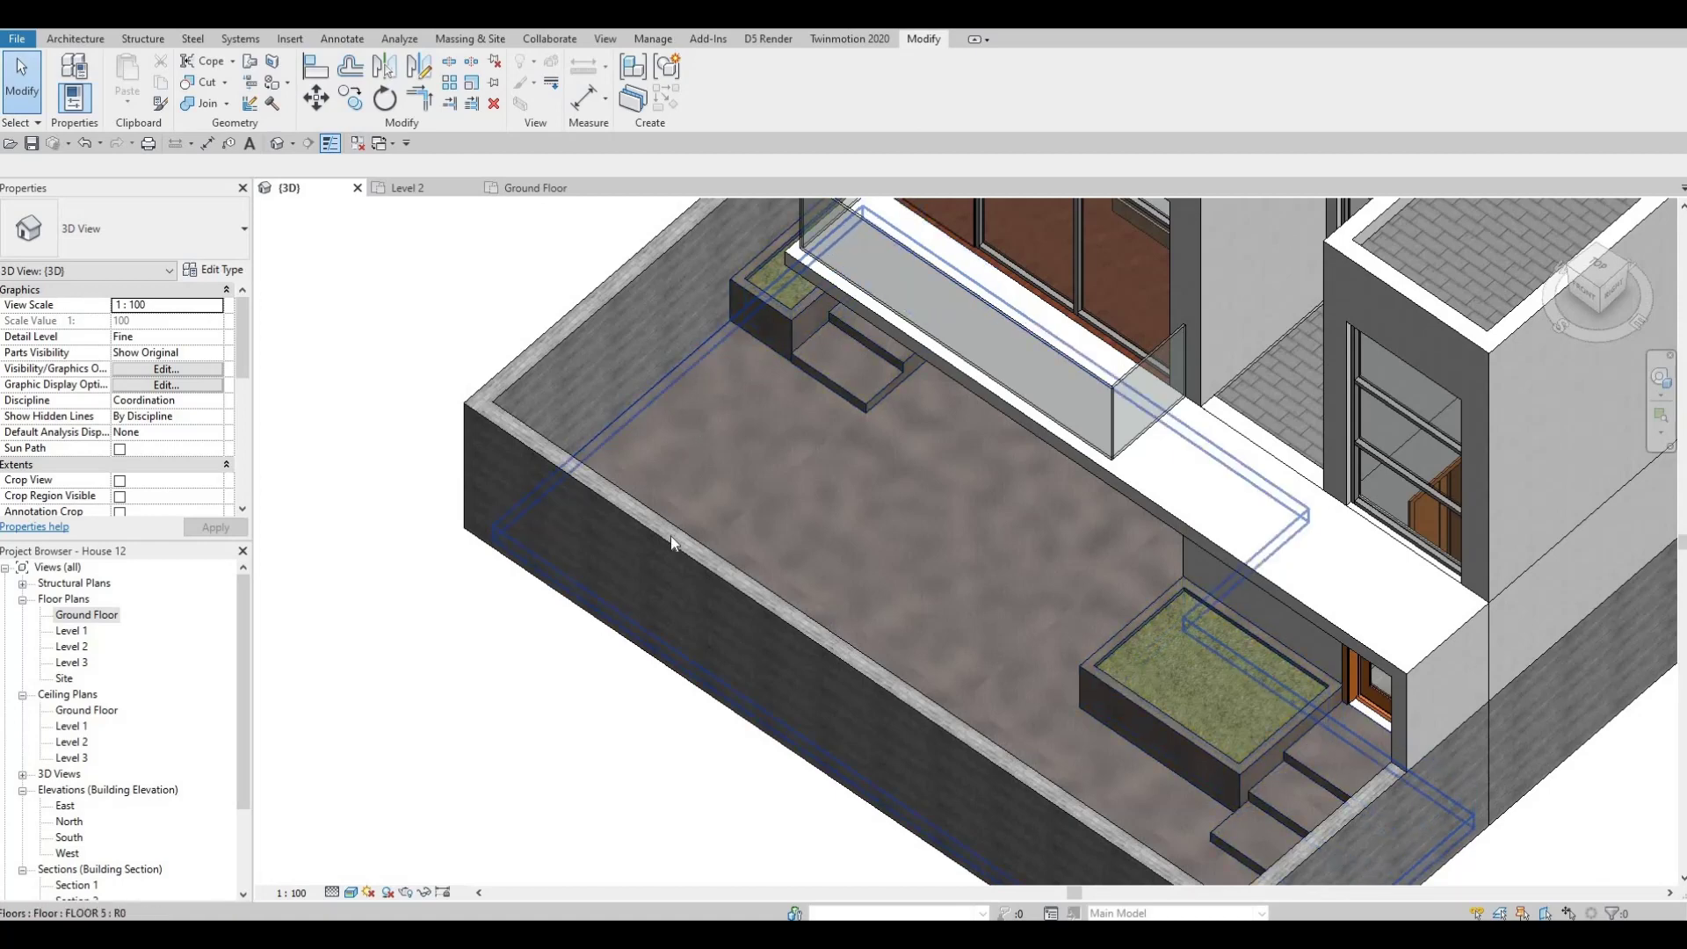
middle_click_drag(698, 498, 689, 509, "shift")
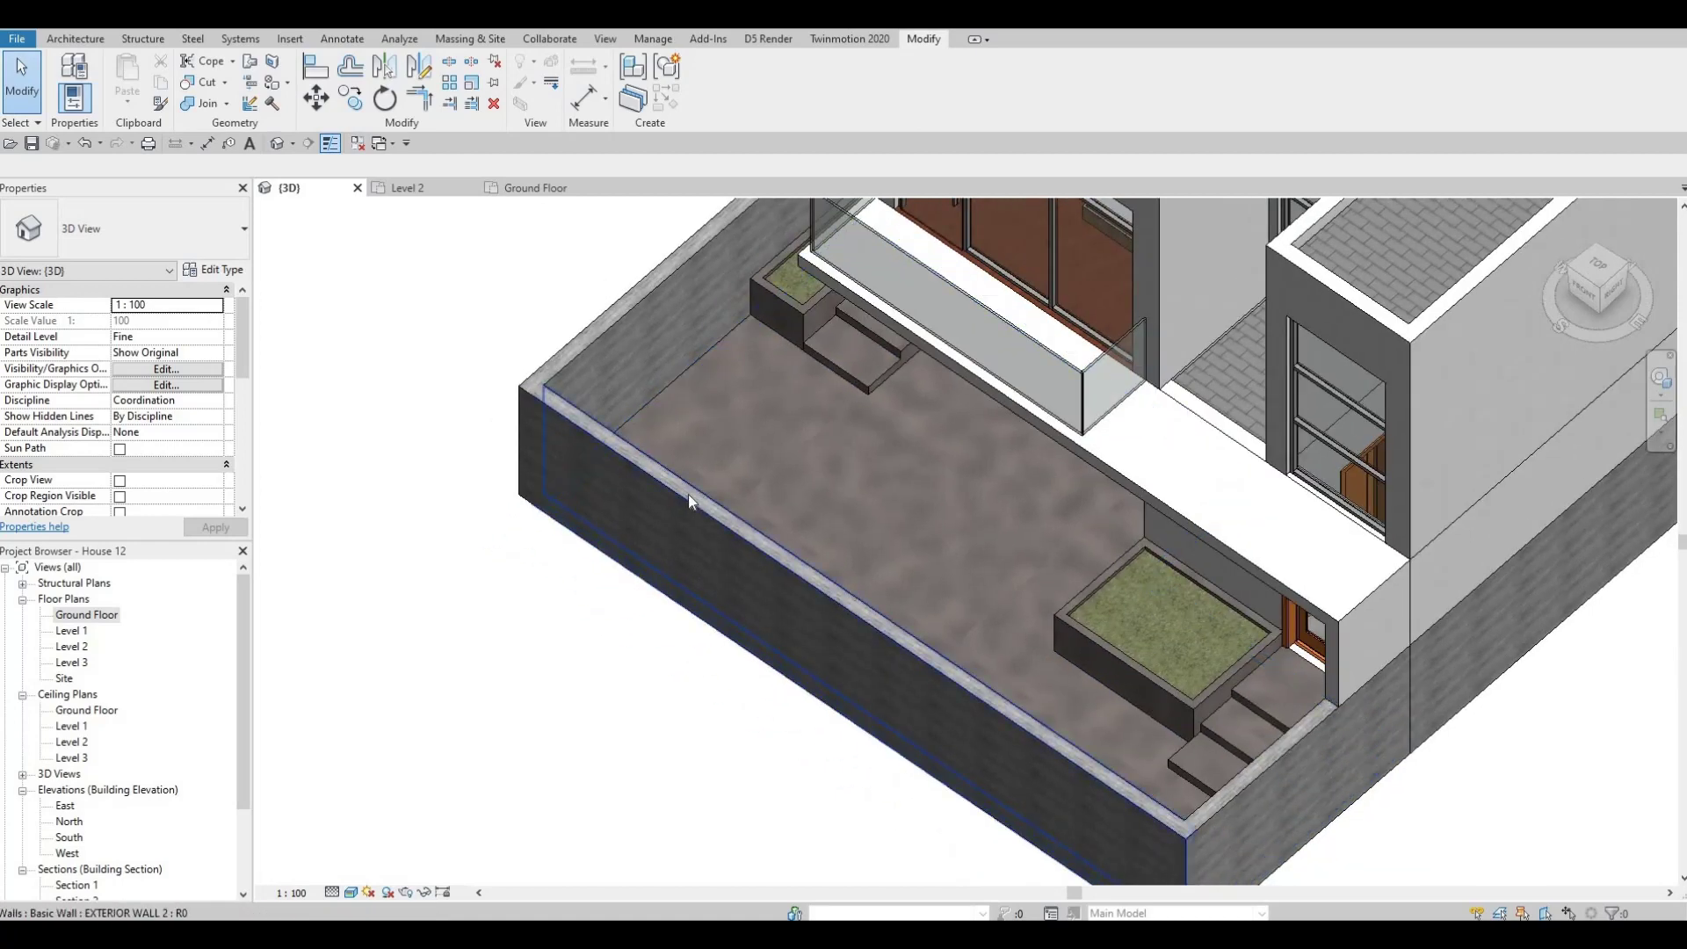
left_click(700, 391)
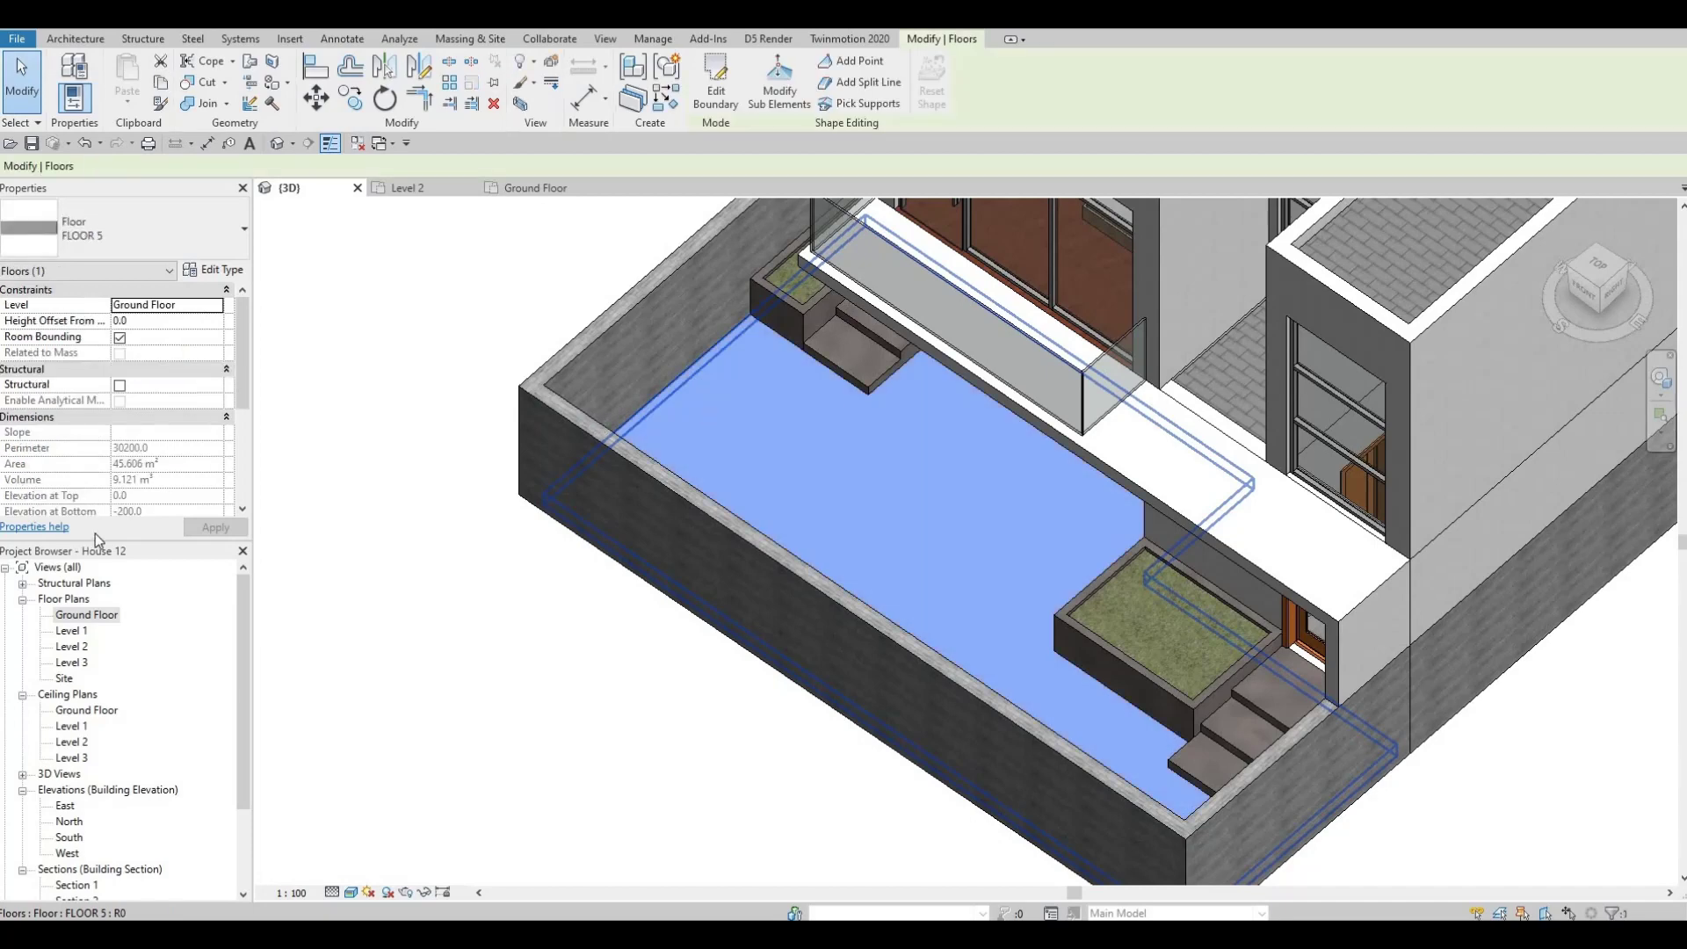
key("Escape")
Create a floor similar to the pool-side FLOOR 2 in the Ground Floor plan, about 697 mm wide, along the boundary wall from planter to front wall.
middle_click_drag(773, 378, 749, 453)
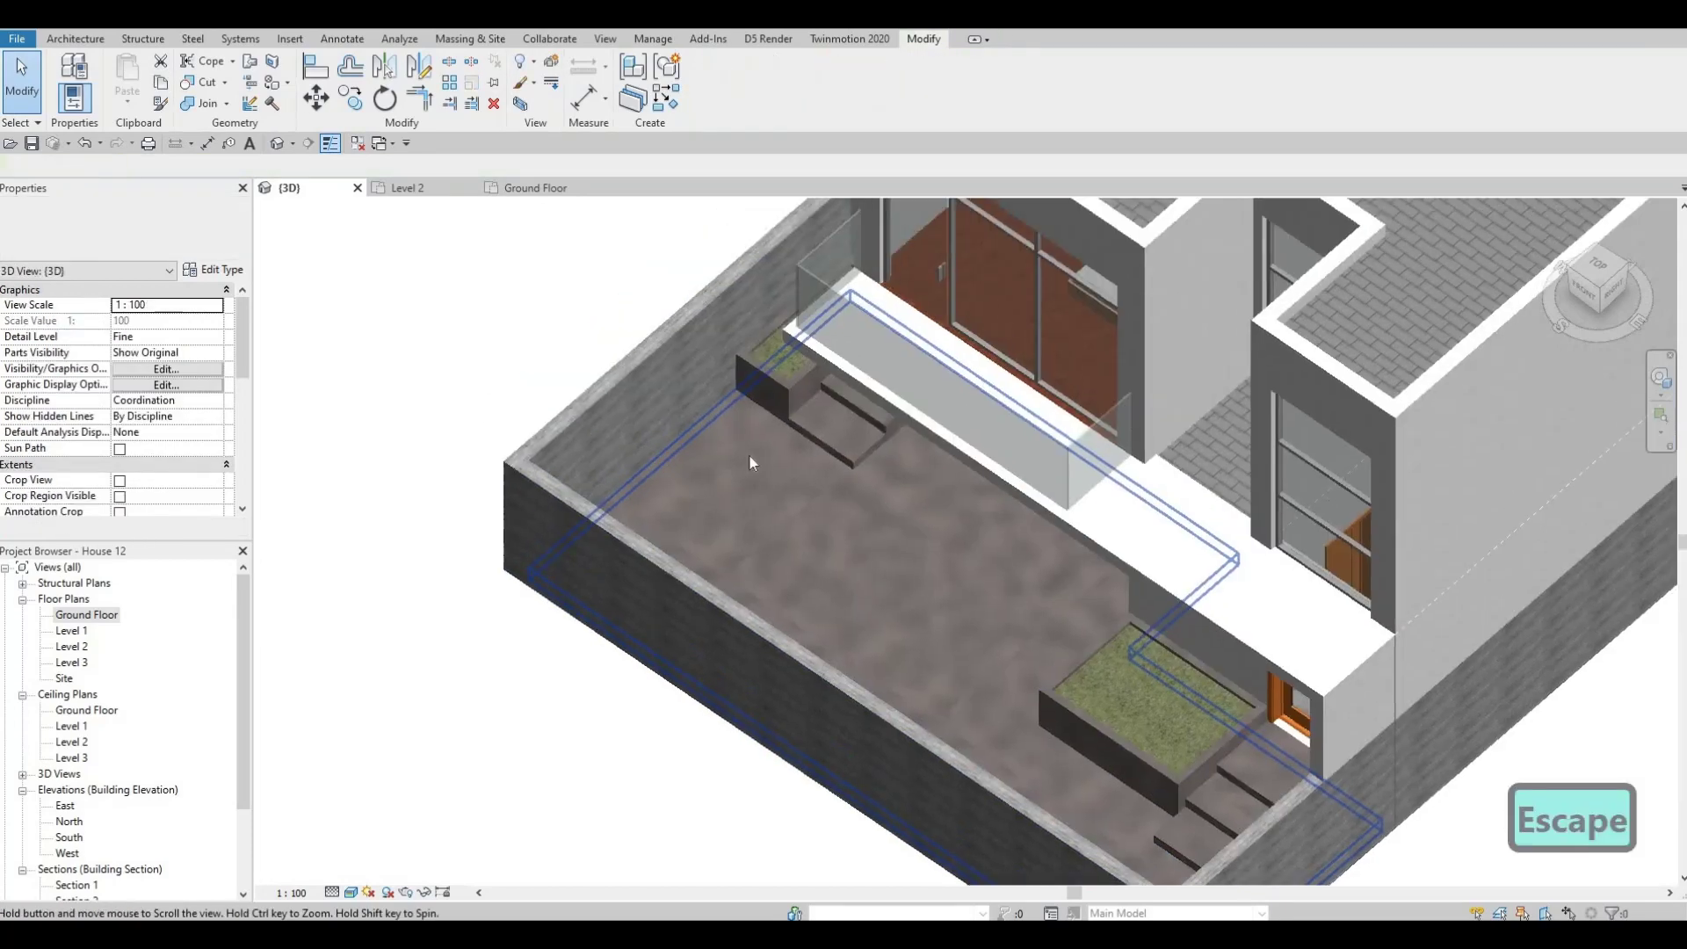
scroll(749, 528, "down", 5)
scroll(1072, 325, "up", 3)
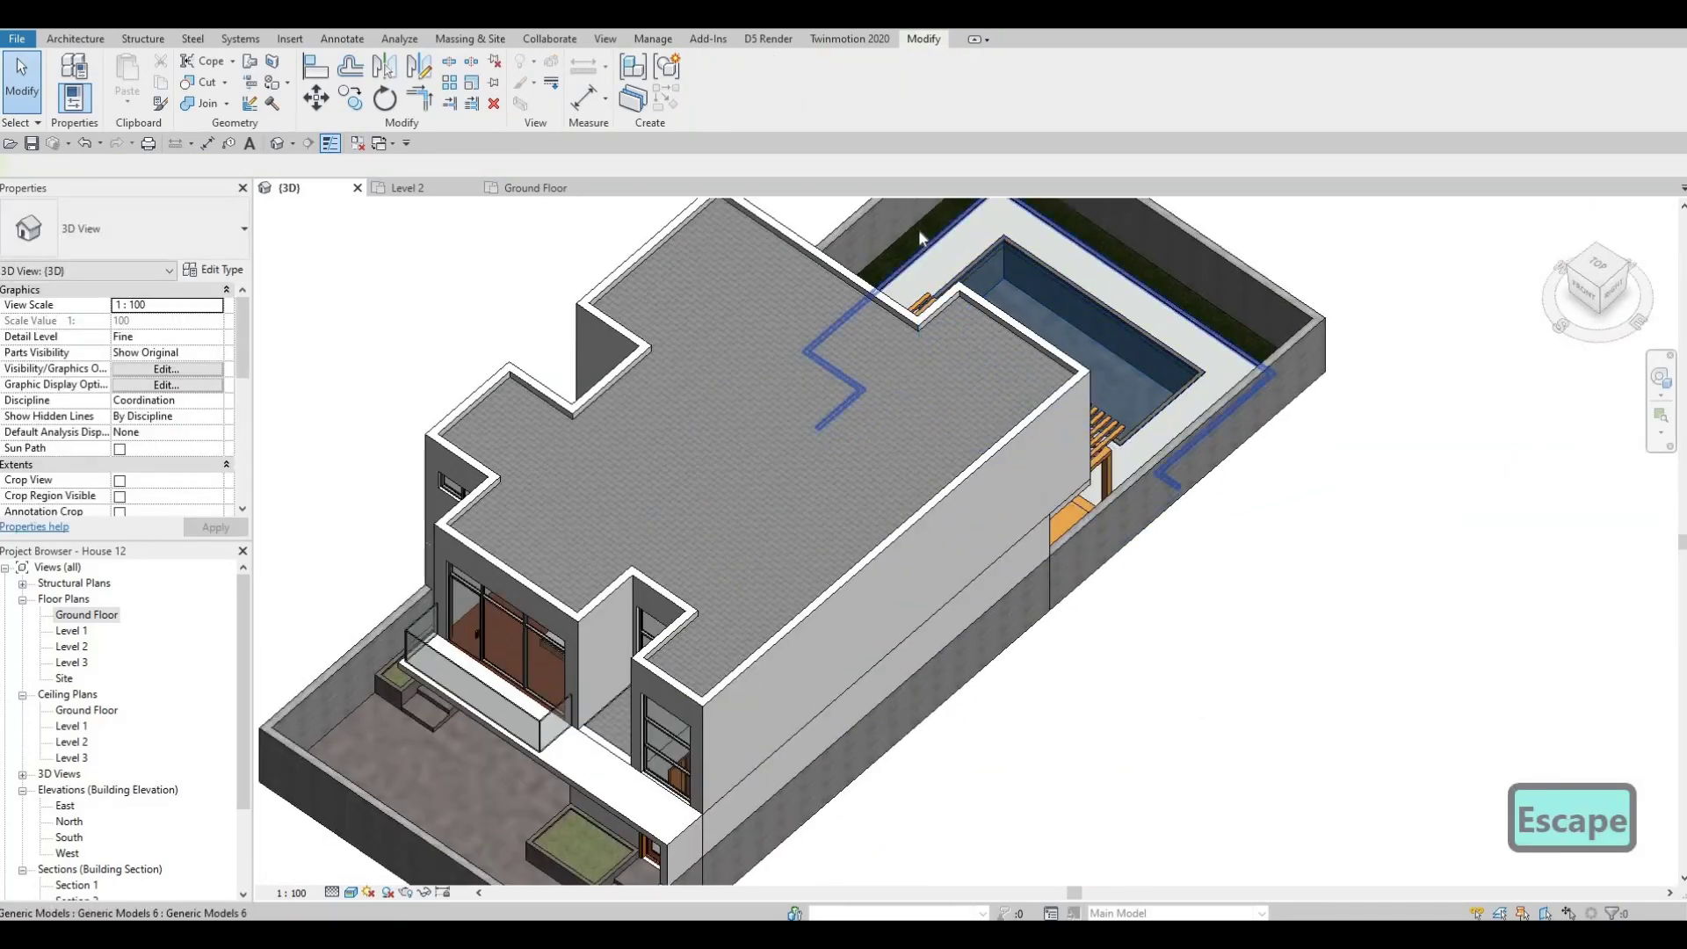
left_click(921, 236)
key("c")
key("s")
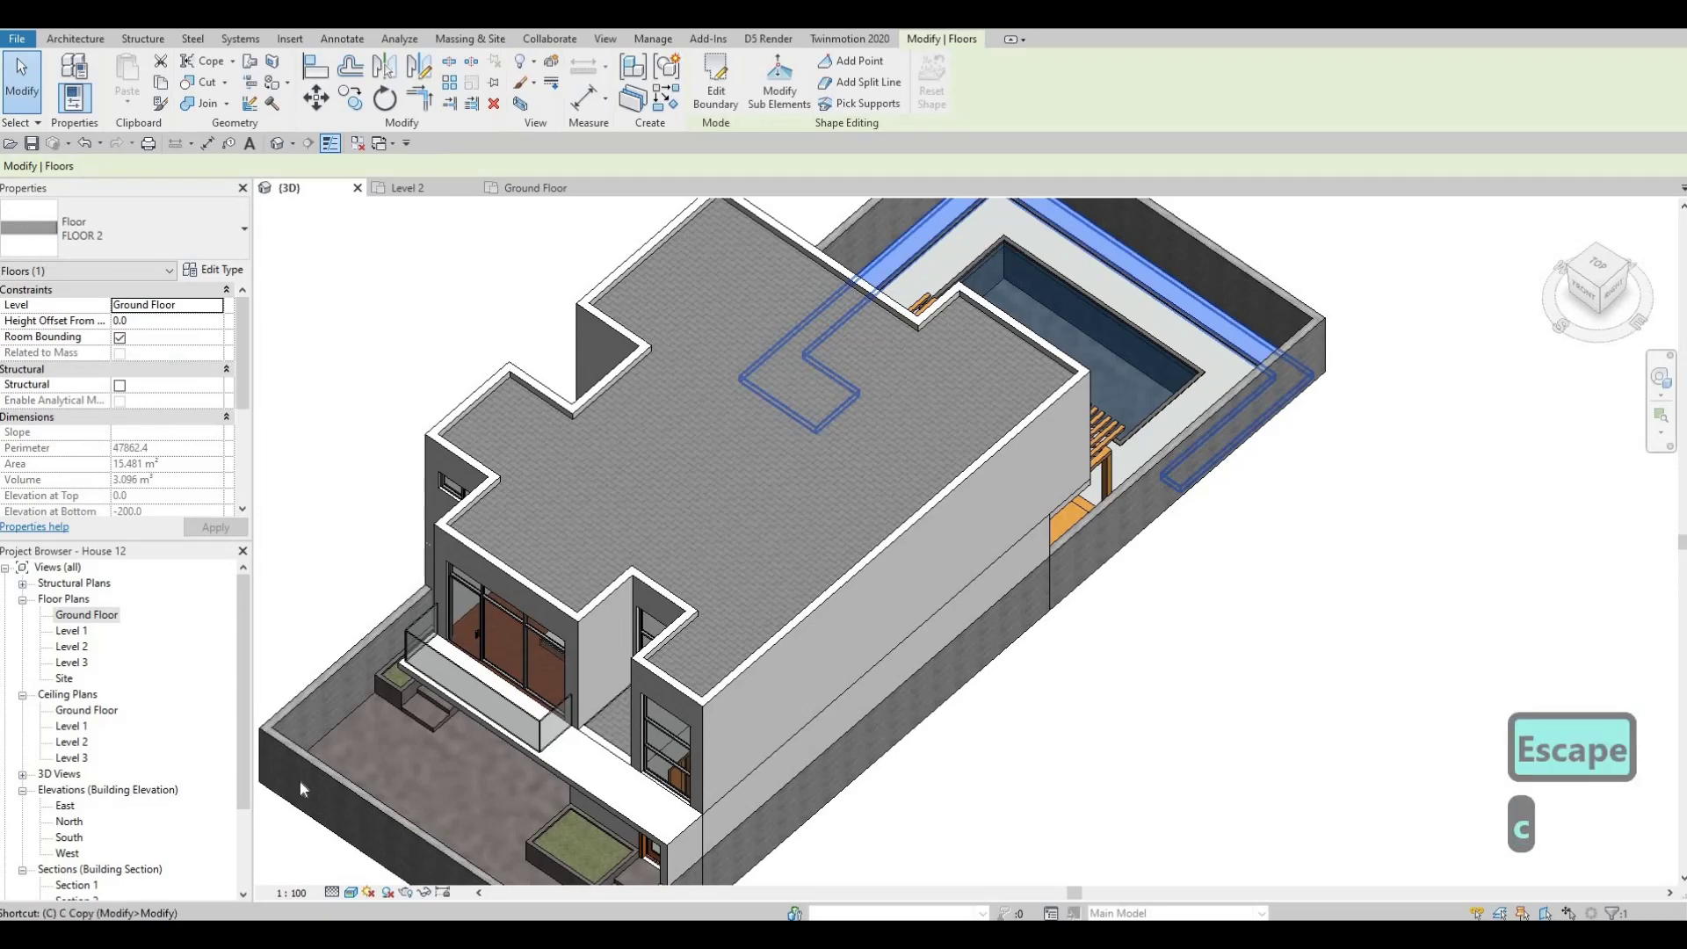
scroll(747, 567, "down", 2)
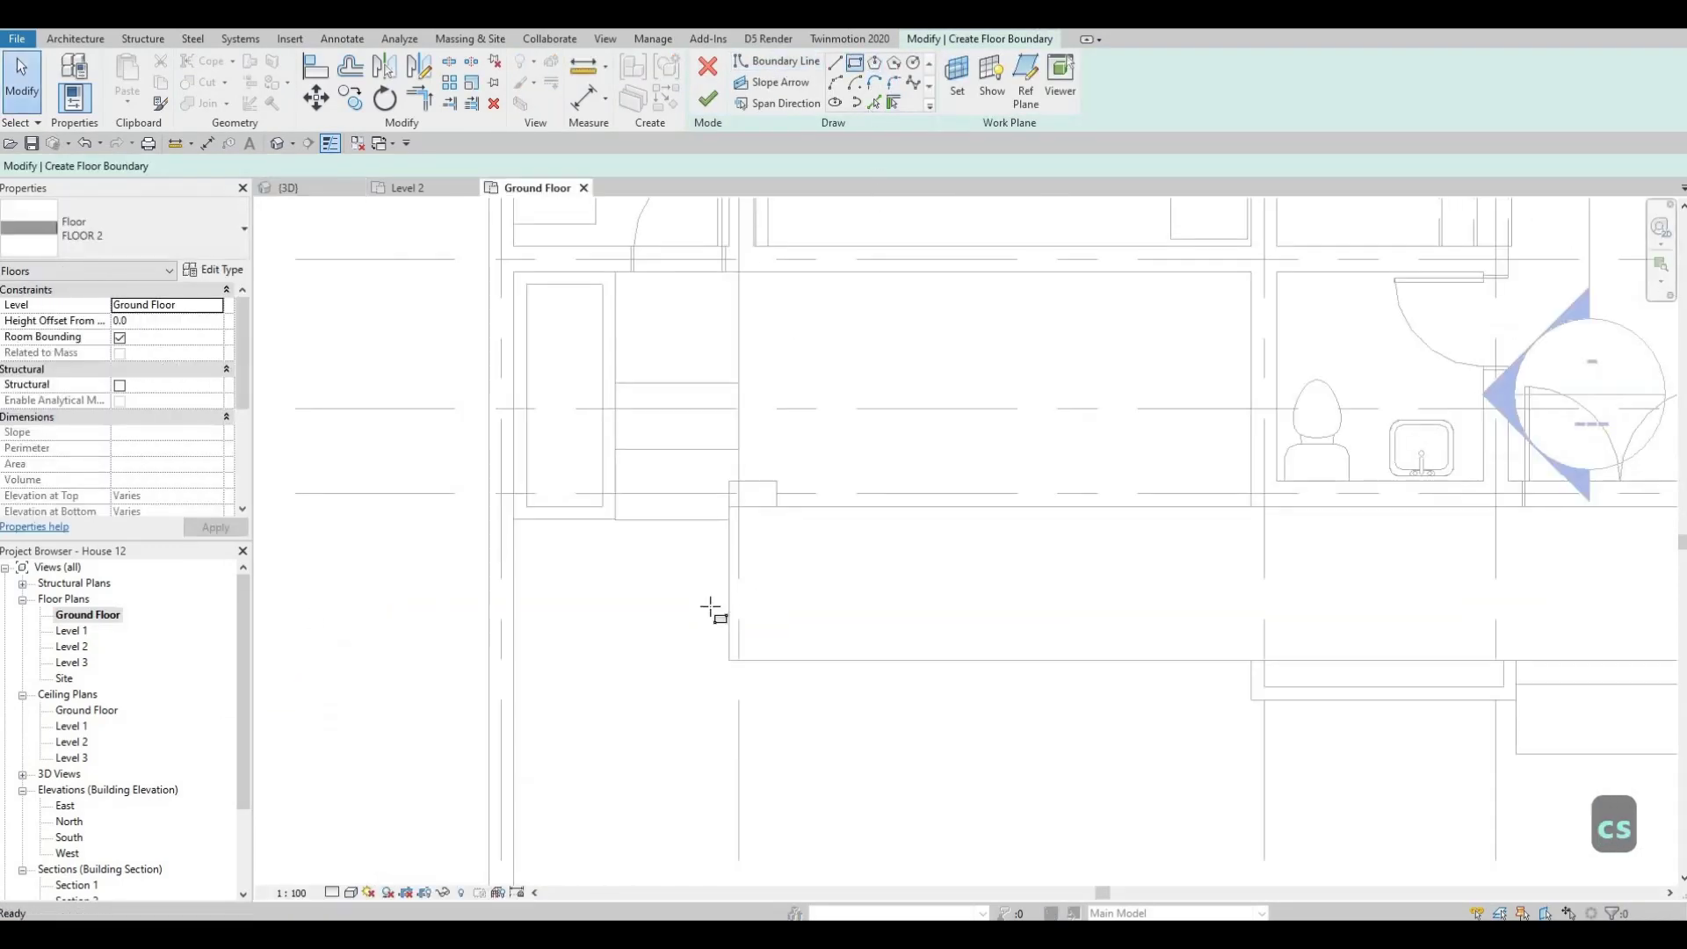
scroll(712, 611, "down", 2)
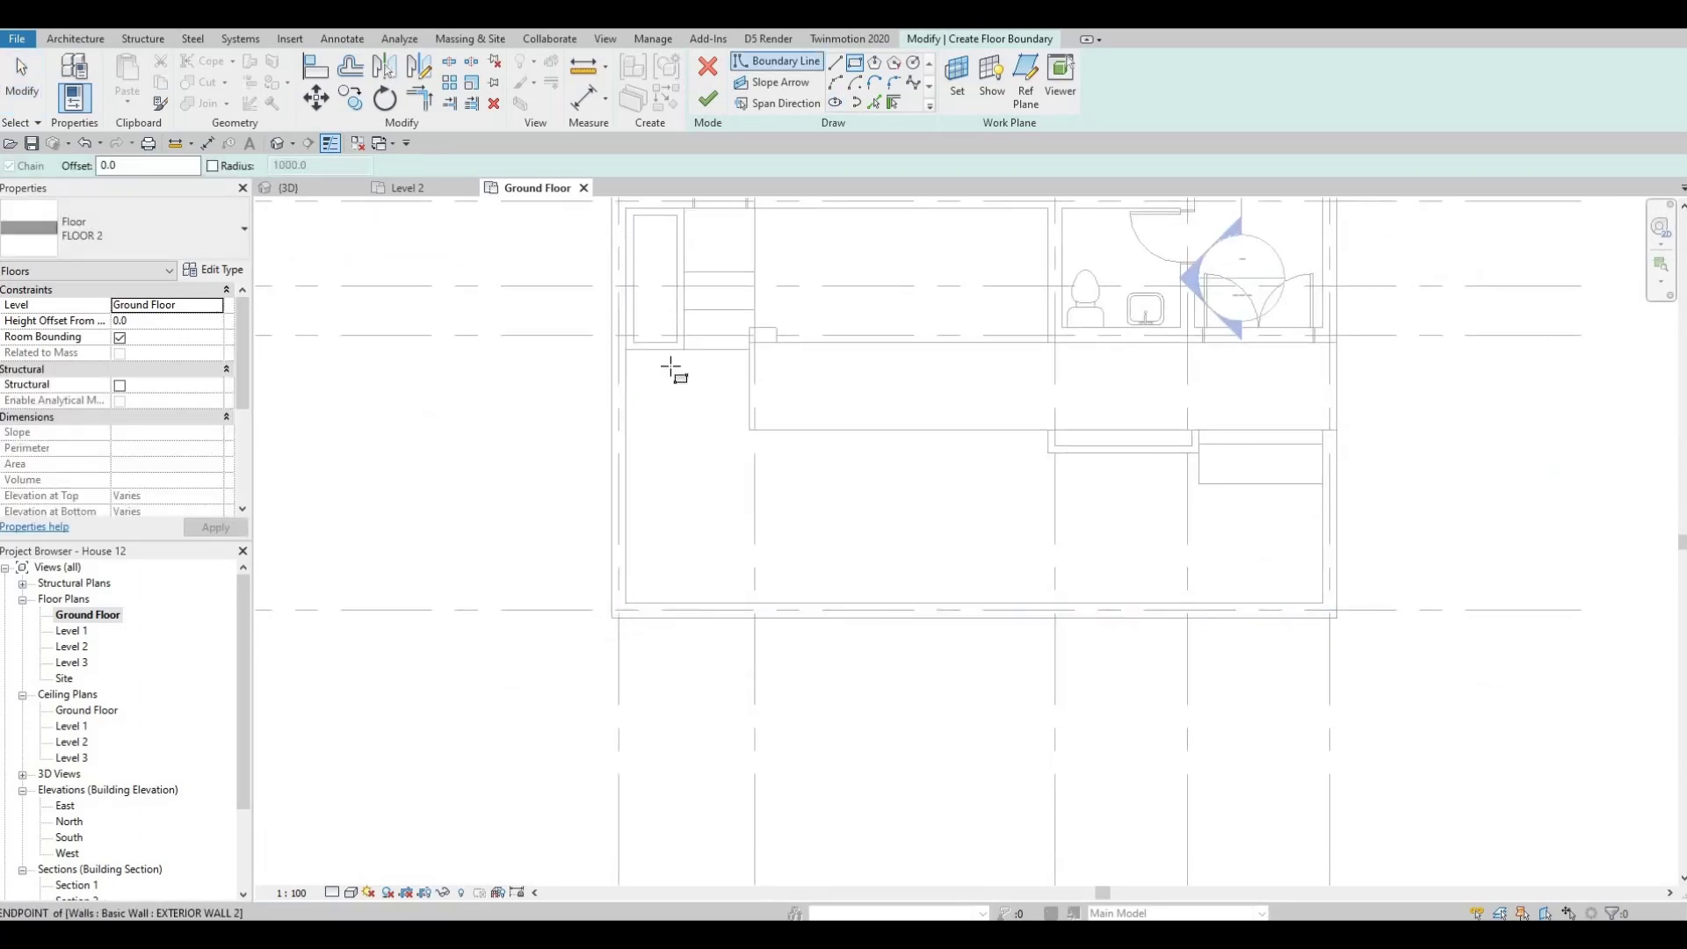
left_click(626, 603)
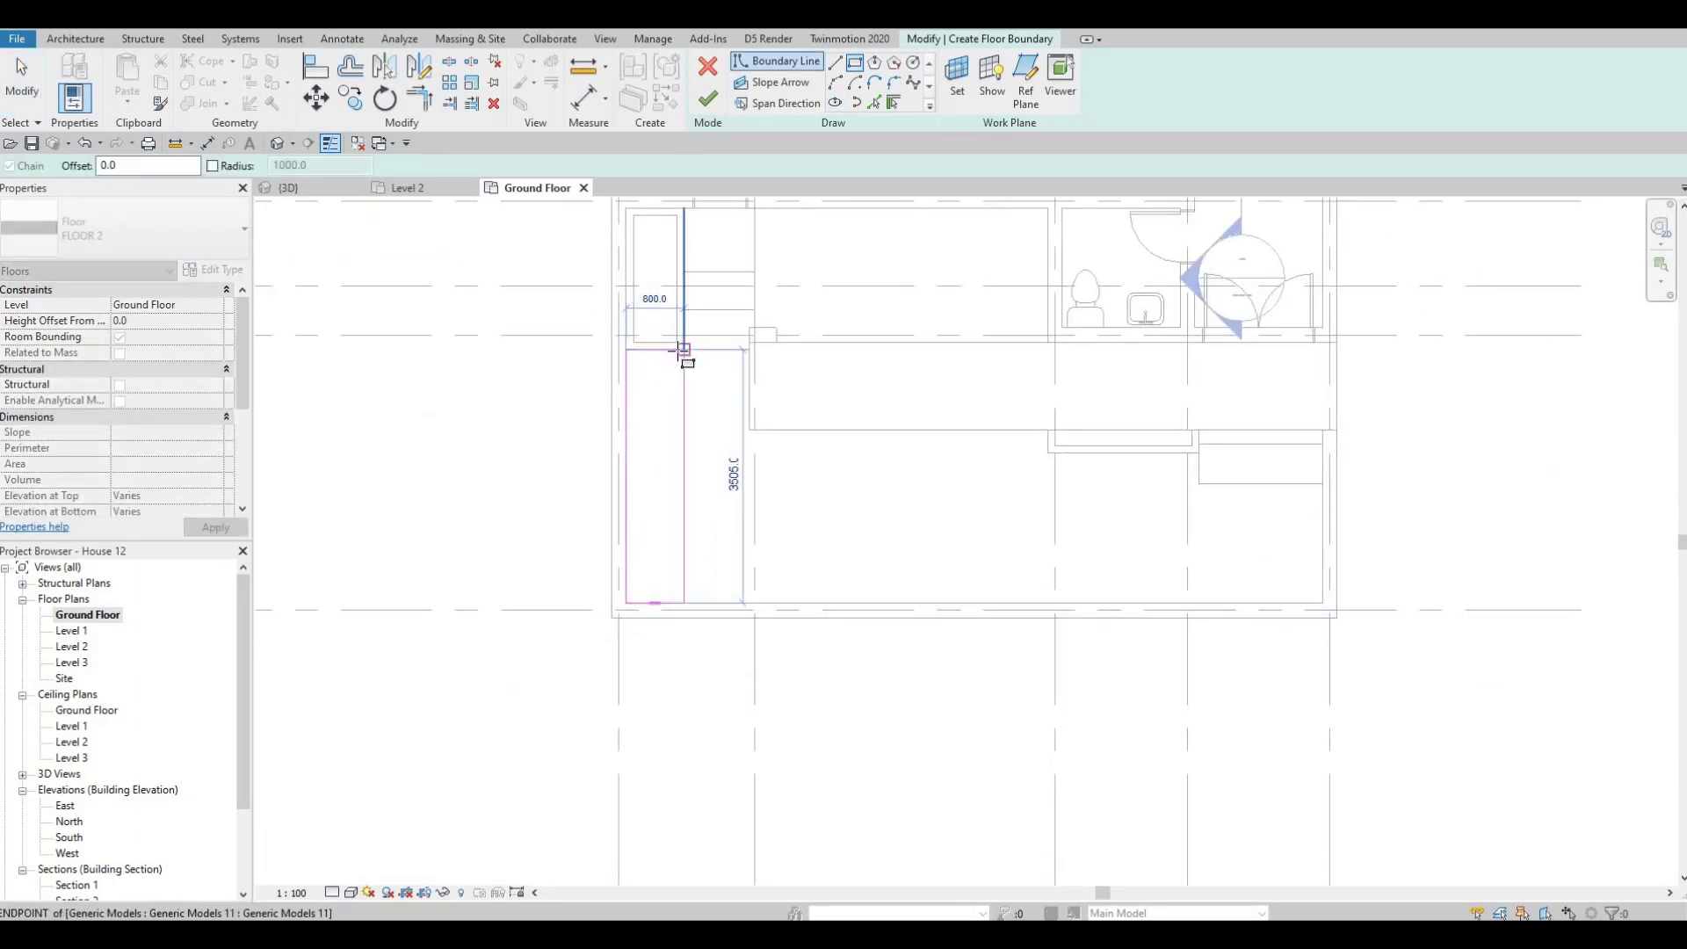
left_click(683, 446)
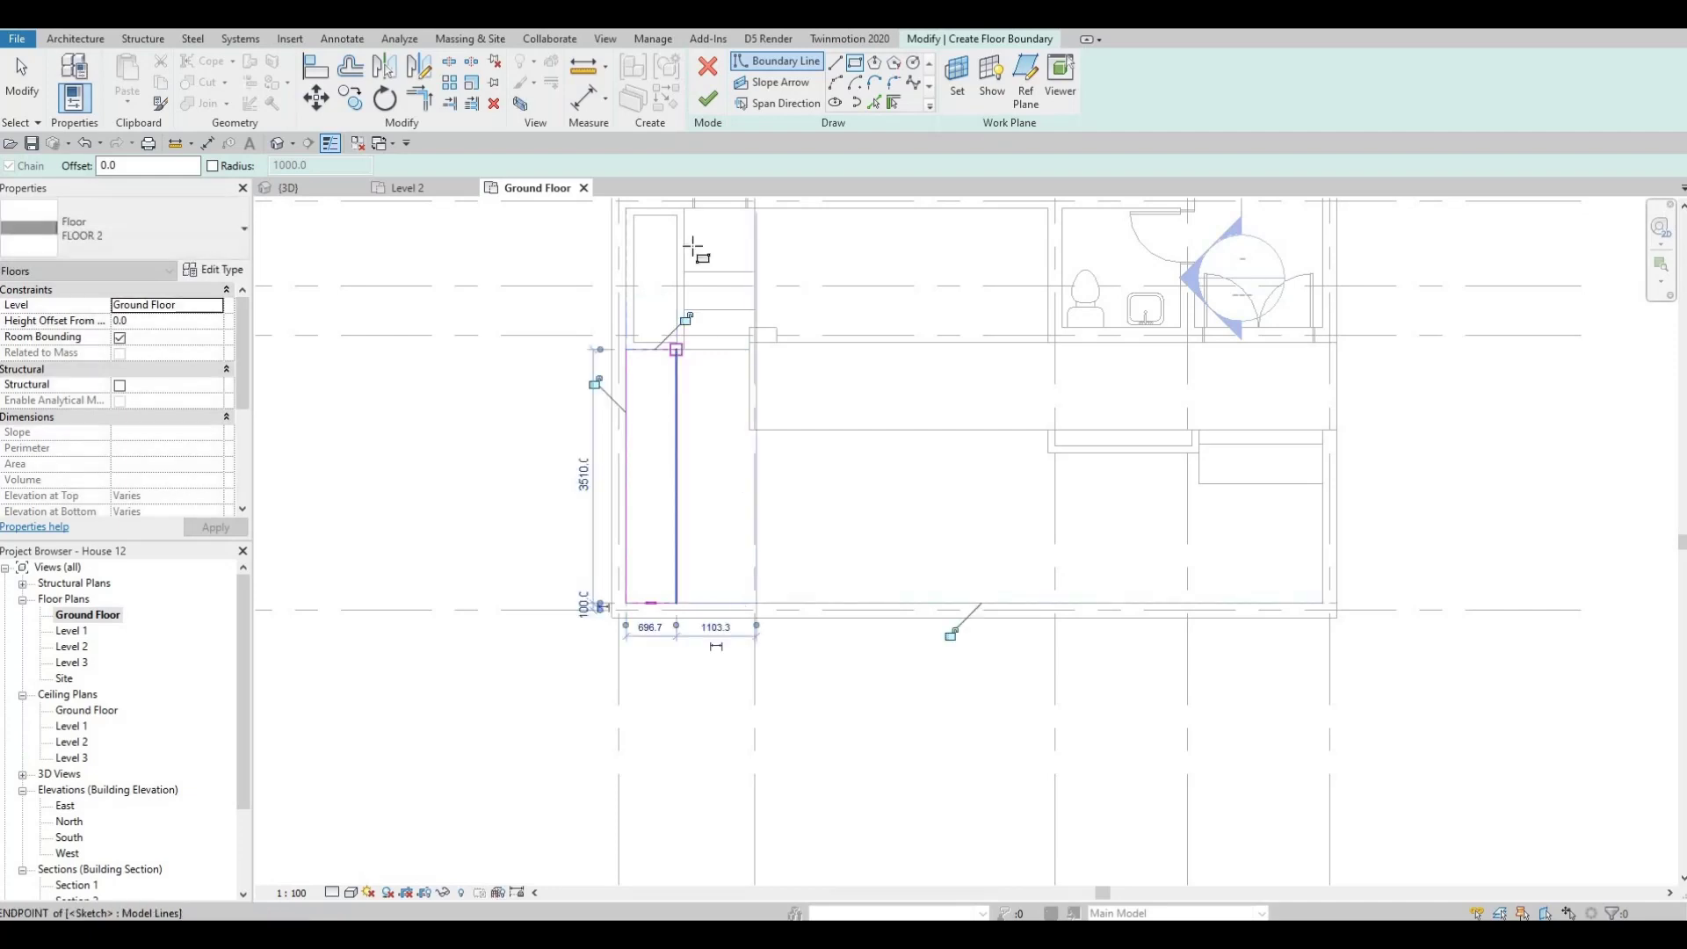
key("Escape")
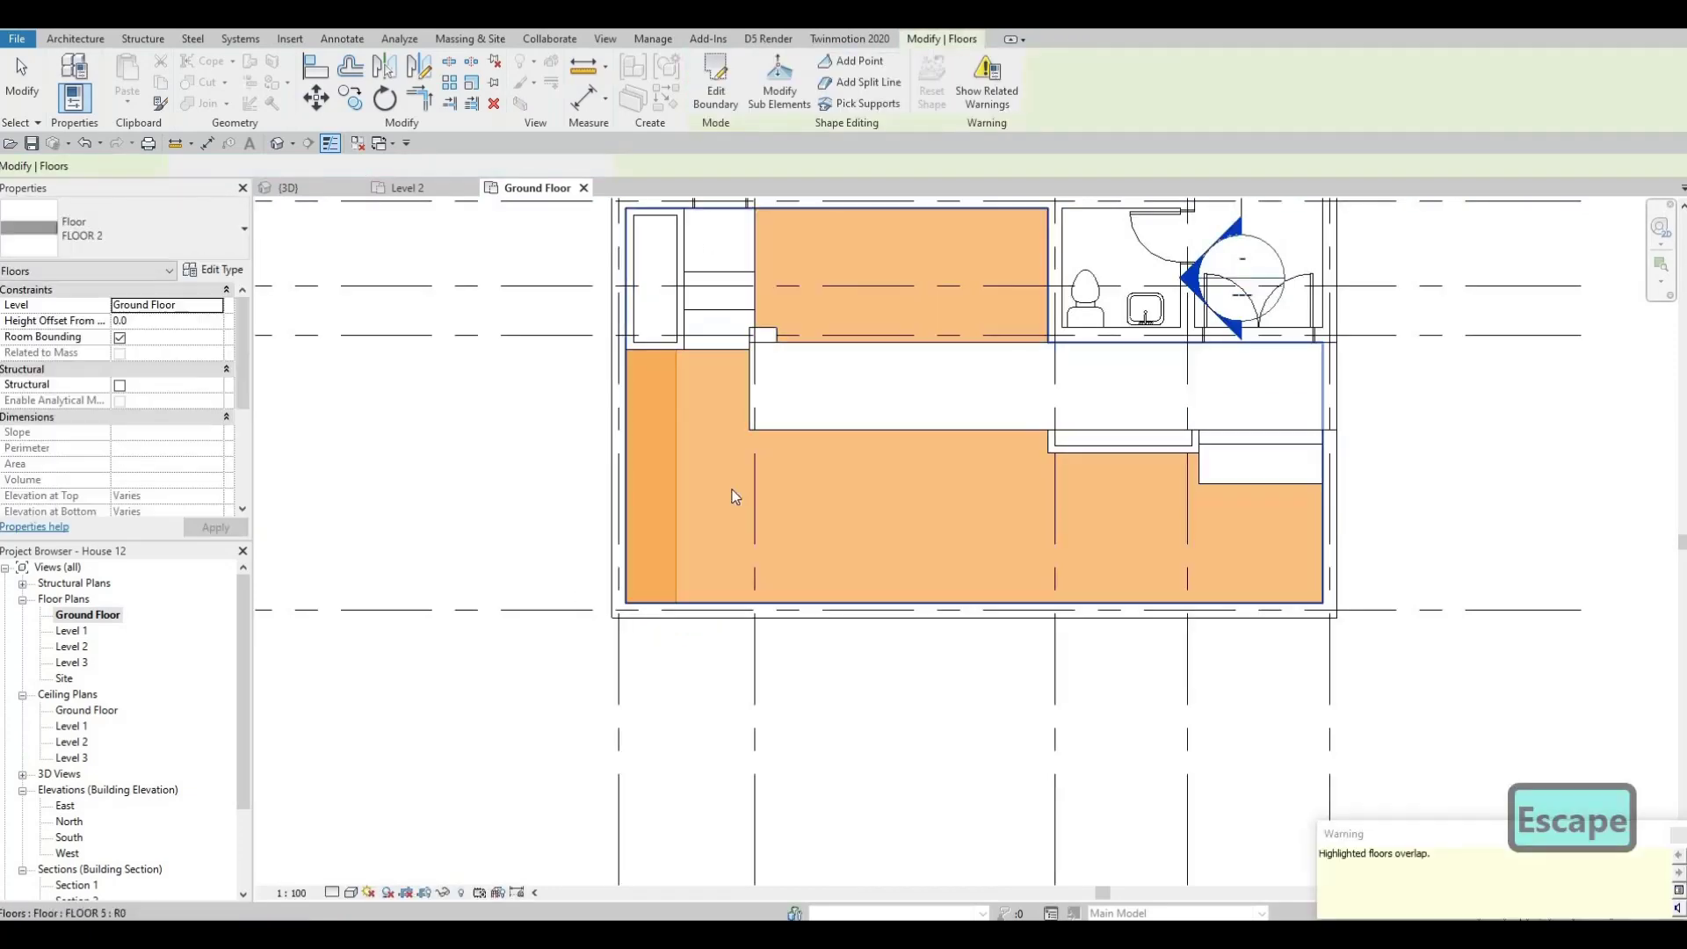
Start editing the FLOOR 5 paving floor's boundary and pick the grass strip's inner and planter-end edges as boundary lines.
key("Escape")
key("Escape")
left_click(731, 489)
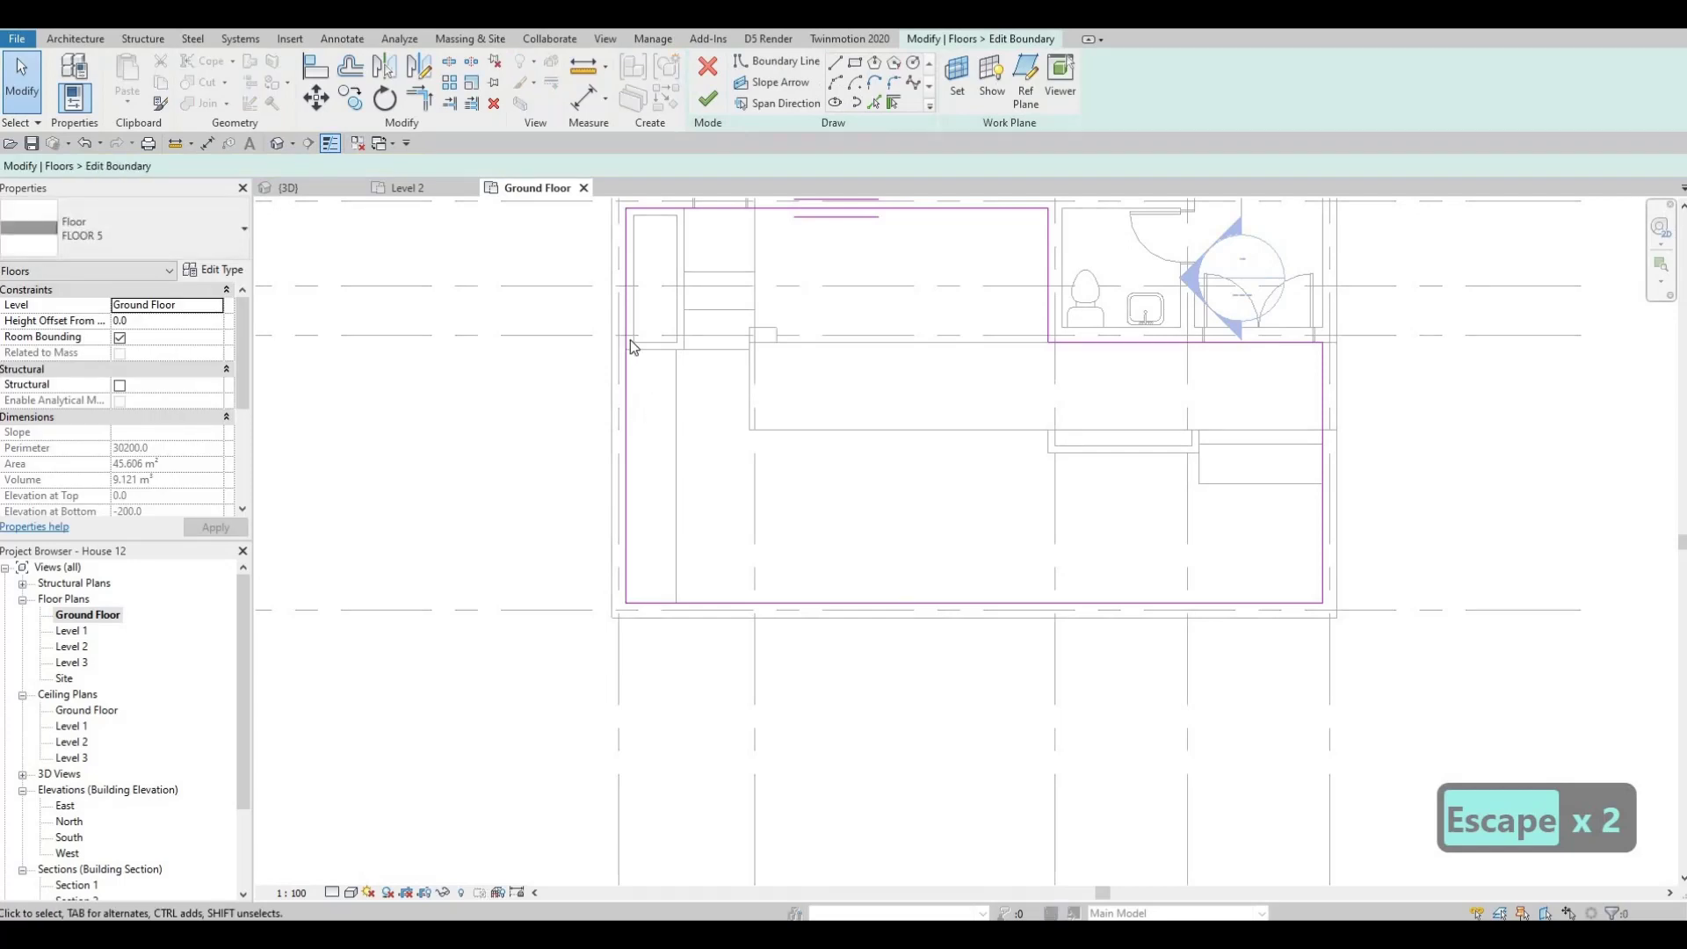
left_click(776, 84)
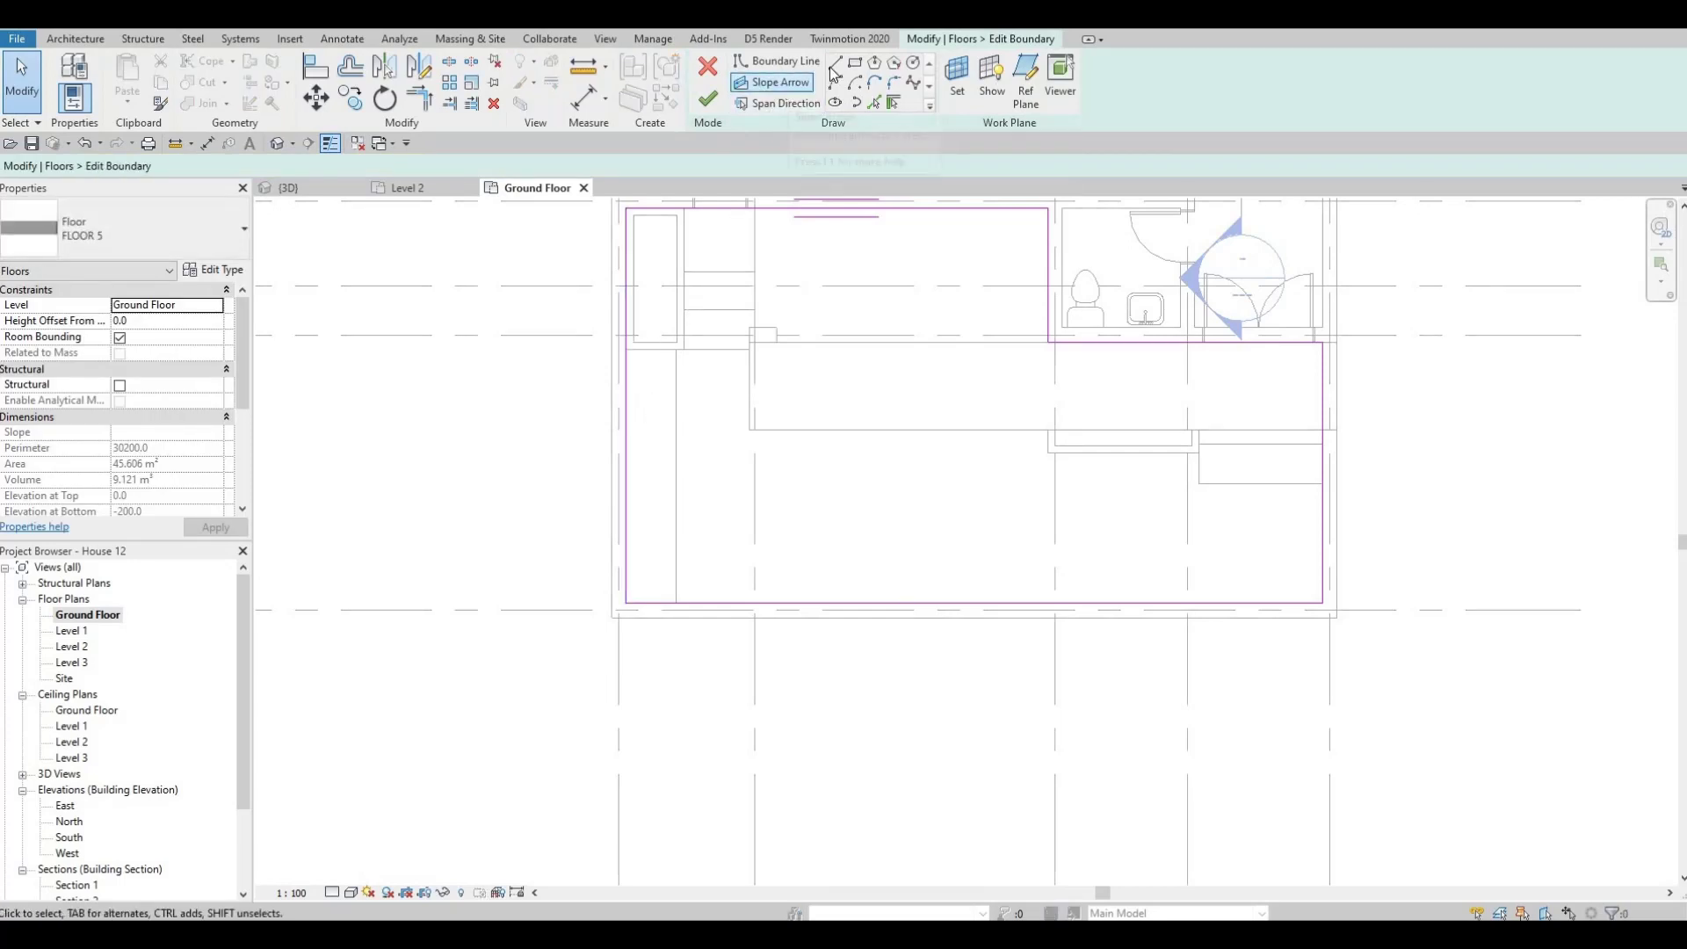
left_click(872, 107)
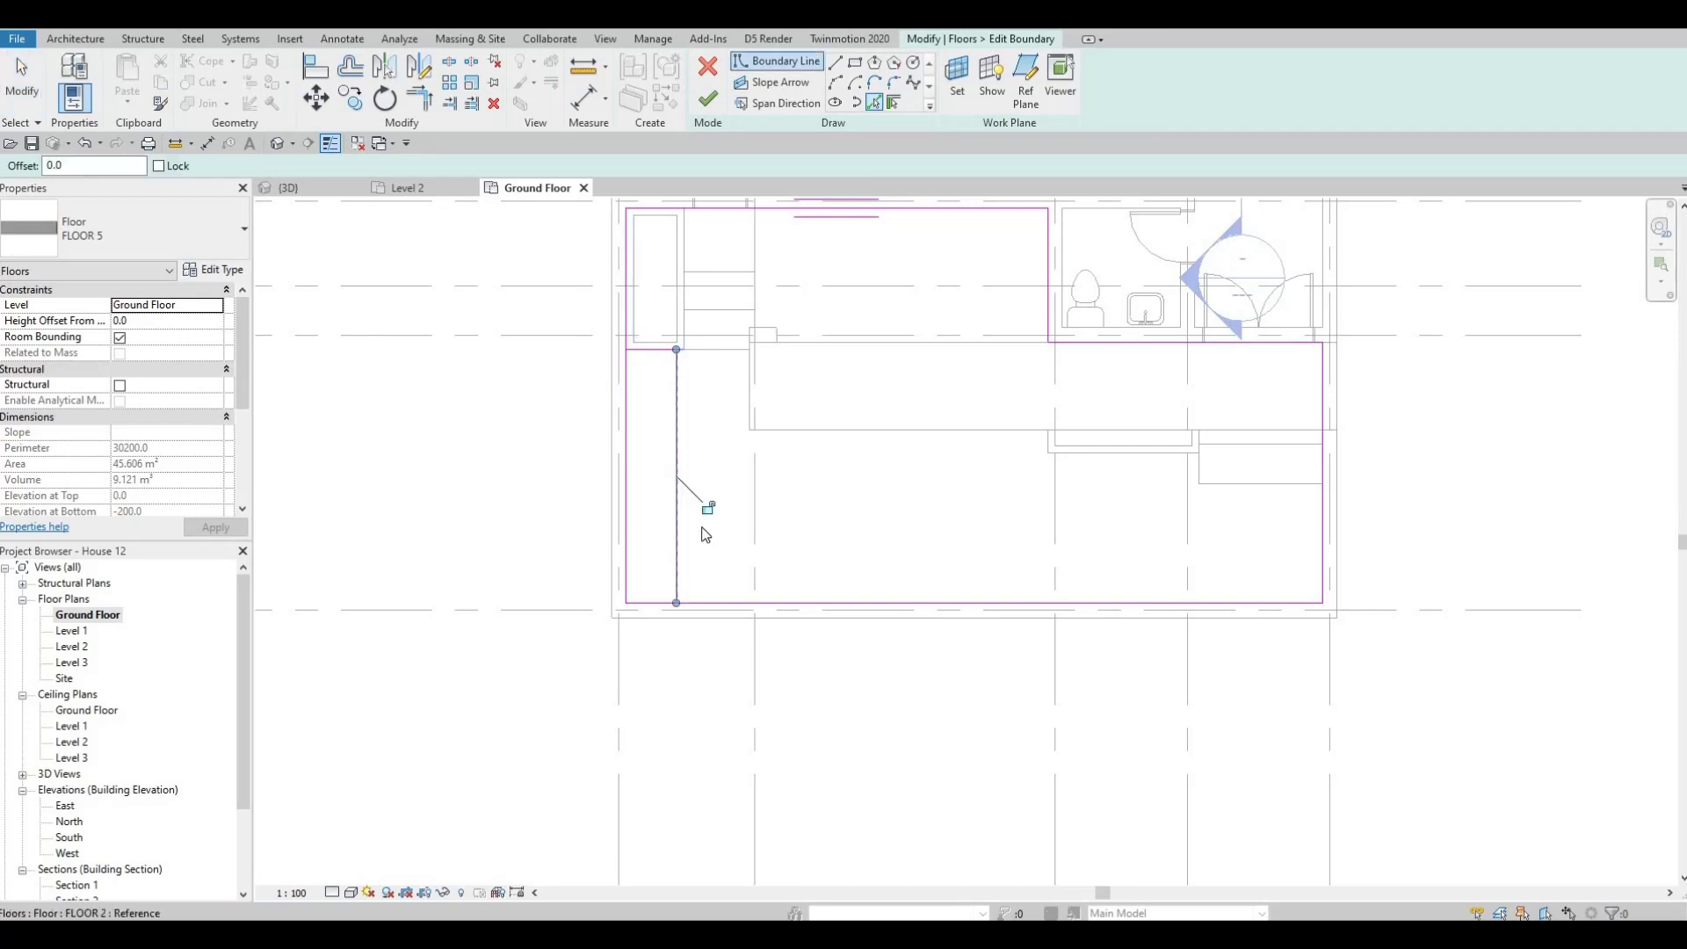
Trim the paving floor's boundary lines into corners that exclude the grass strip, and finish the boundary edit.
key("Escape")
key("t")
key("r")
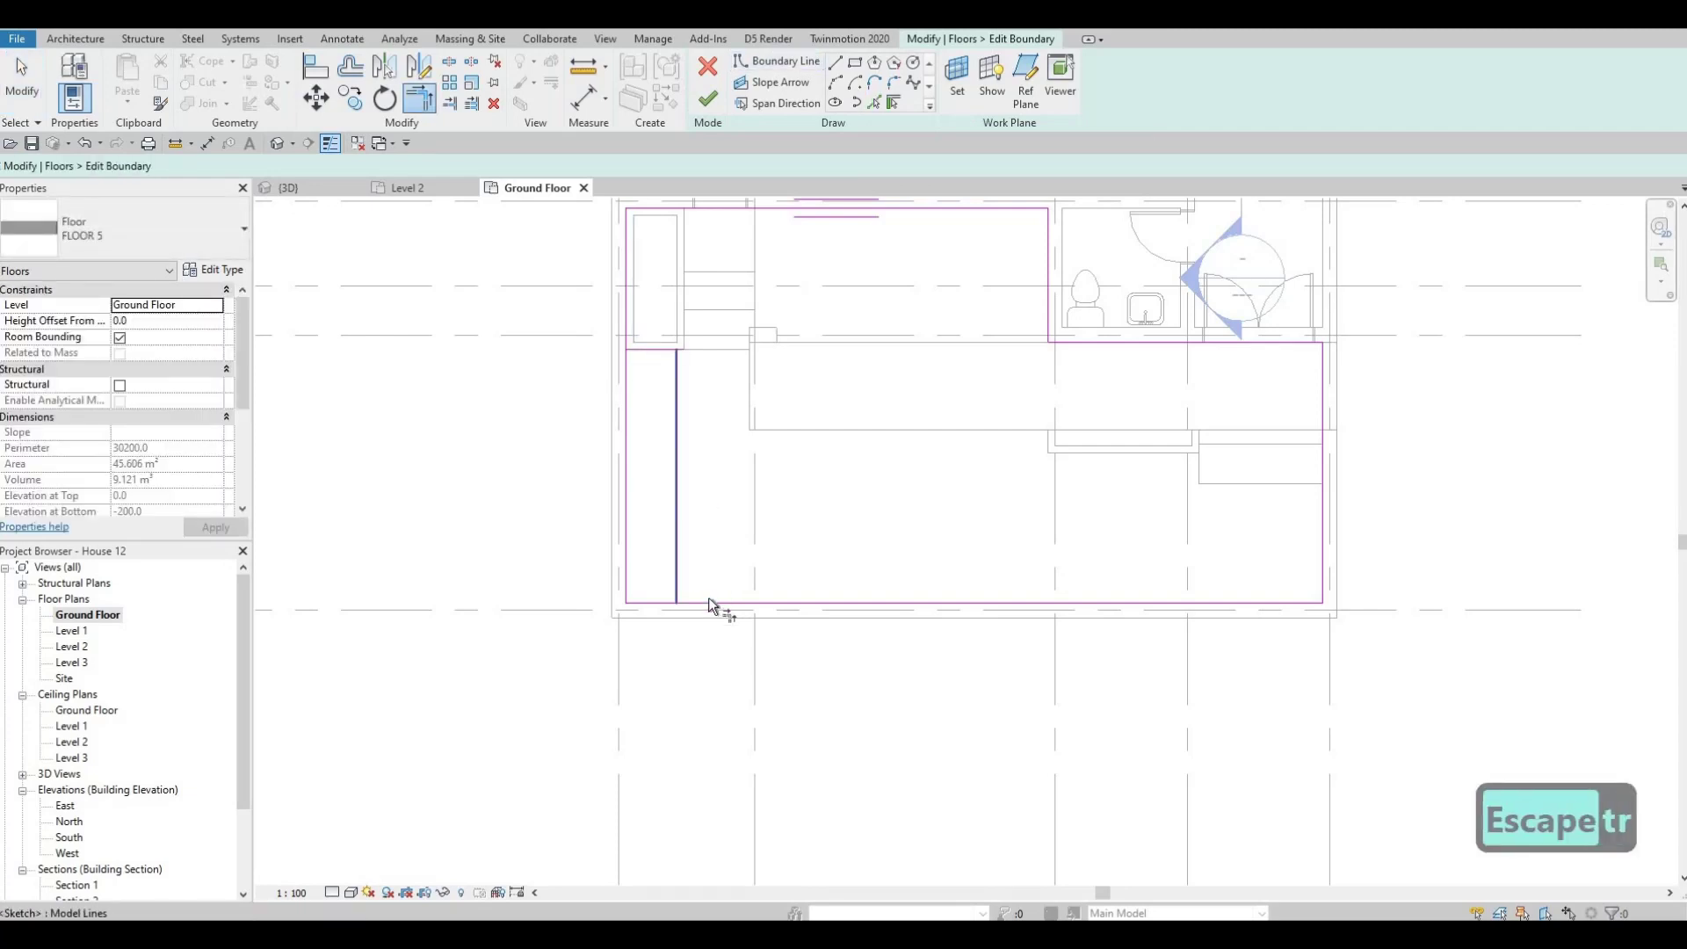
left_click(708, 598)
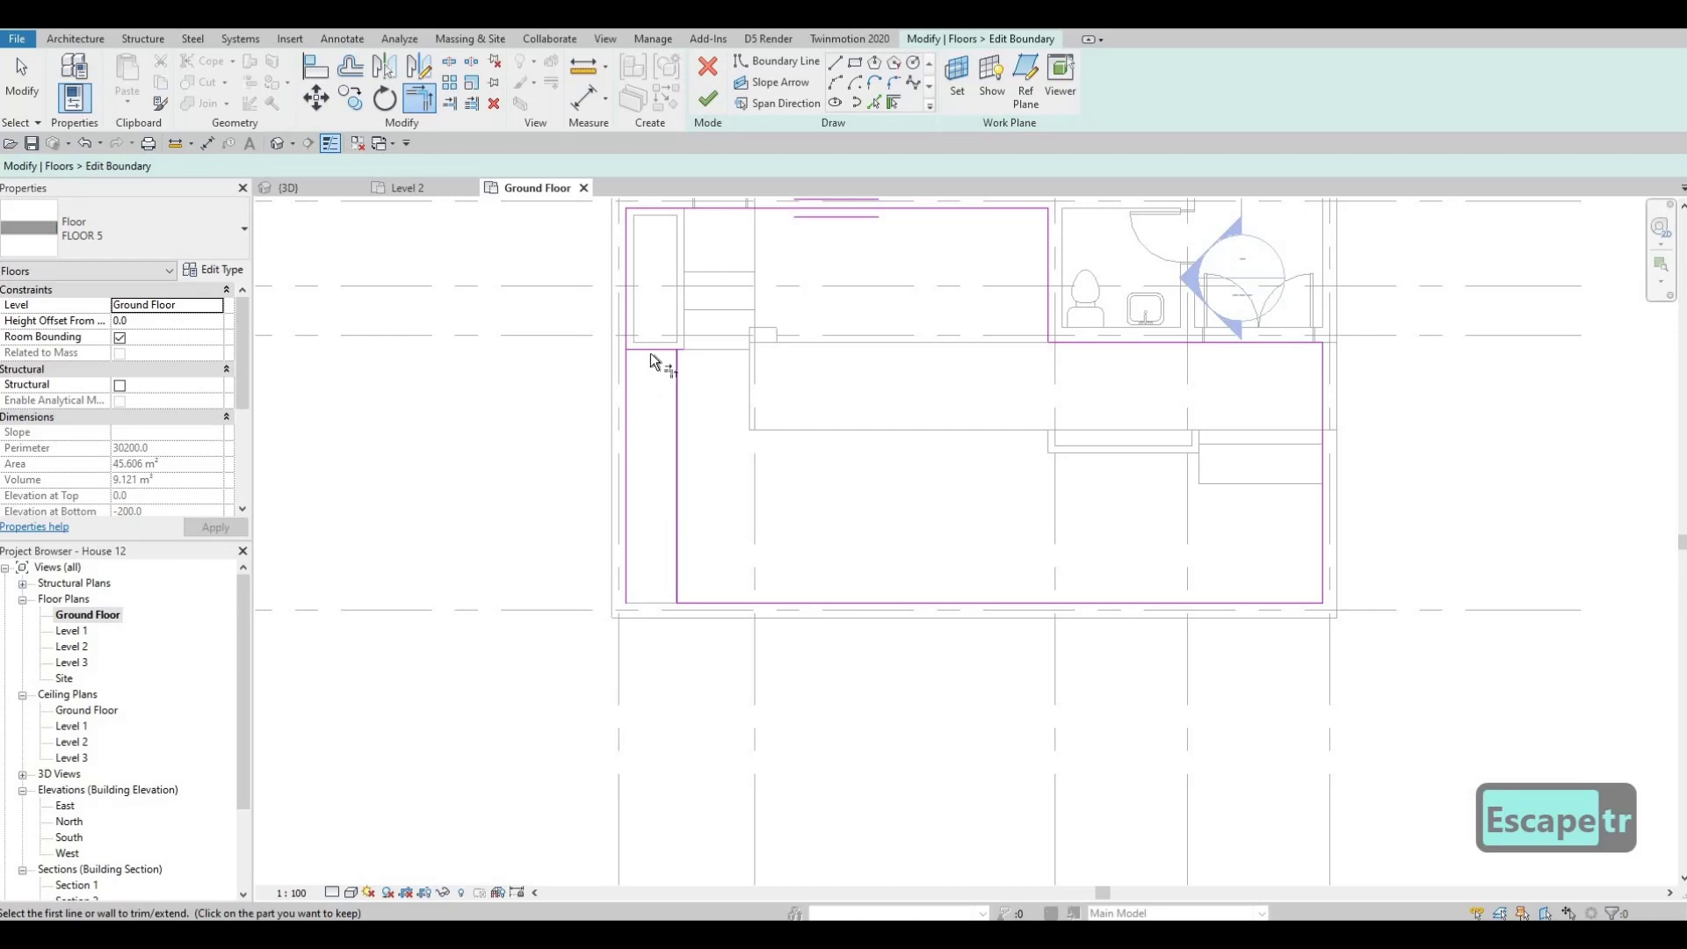
left_click(629, 332)
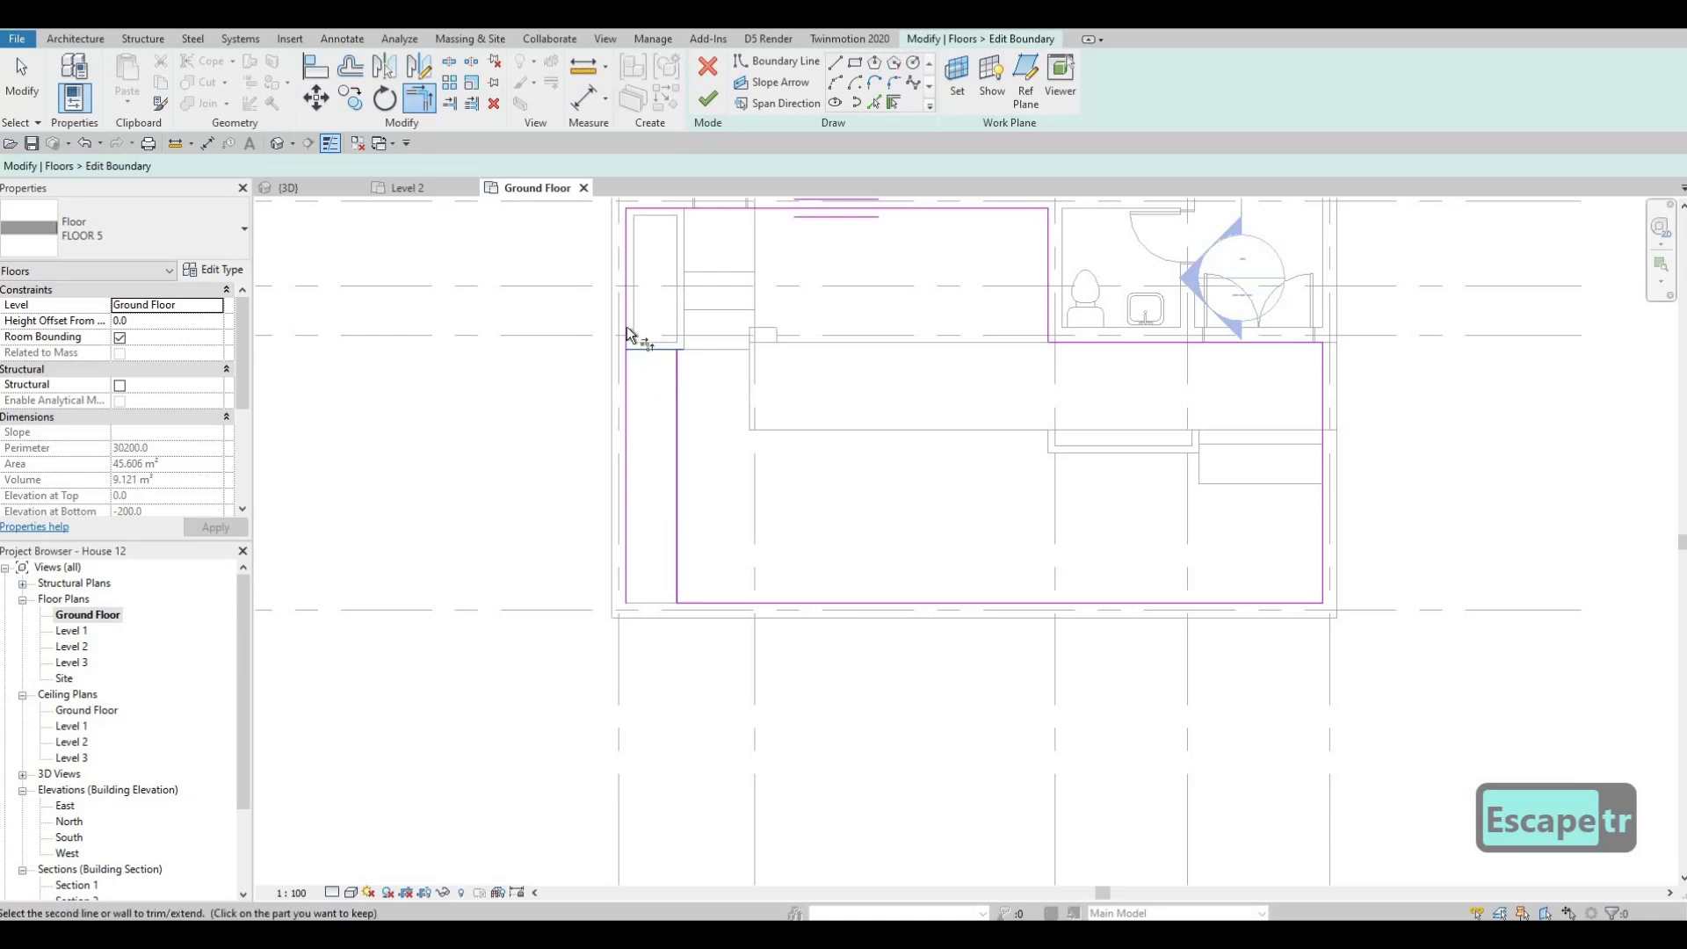
left_click(666, 349)
scroll(666, 347, "up", 2)
left_click(682, 379)
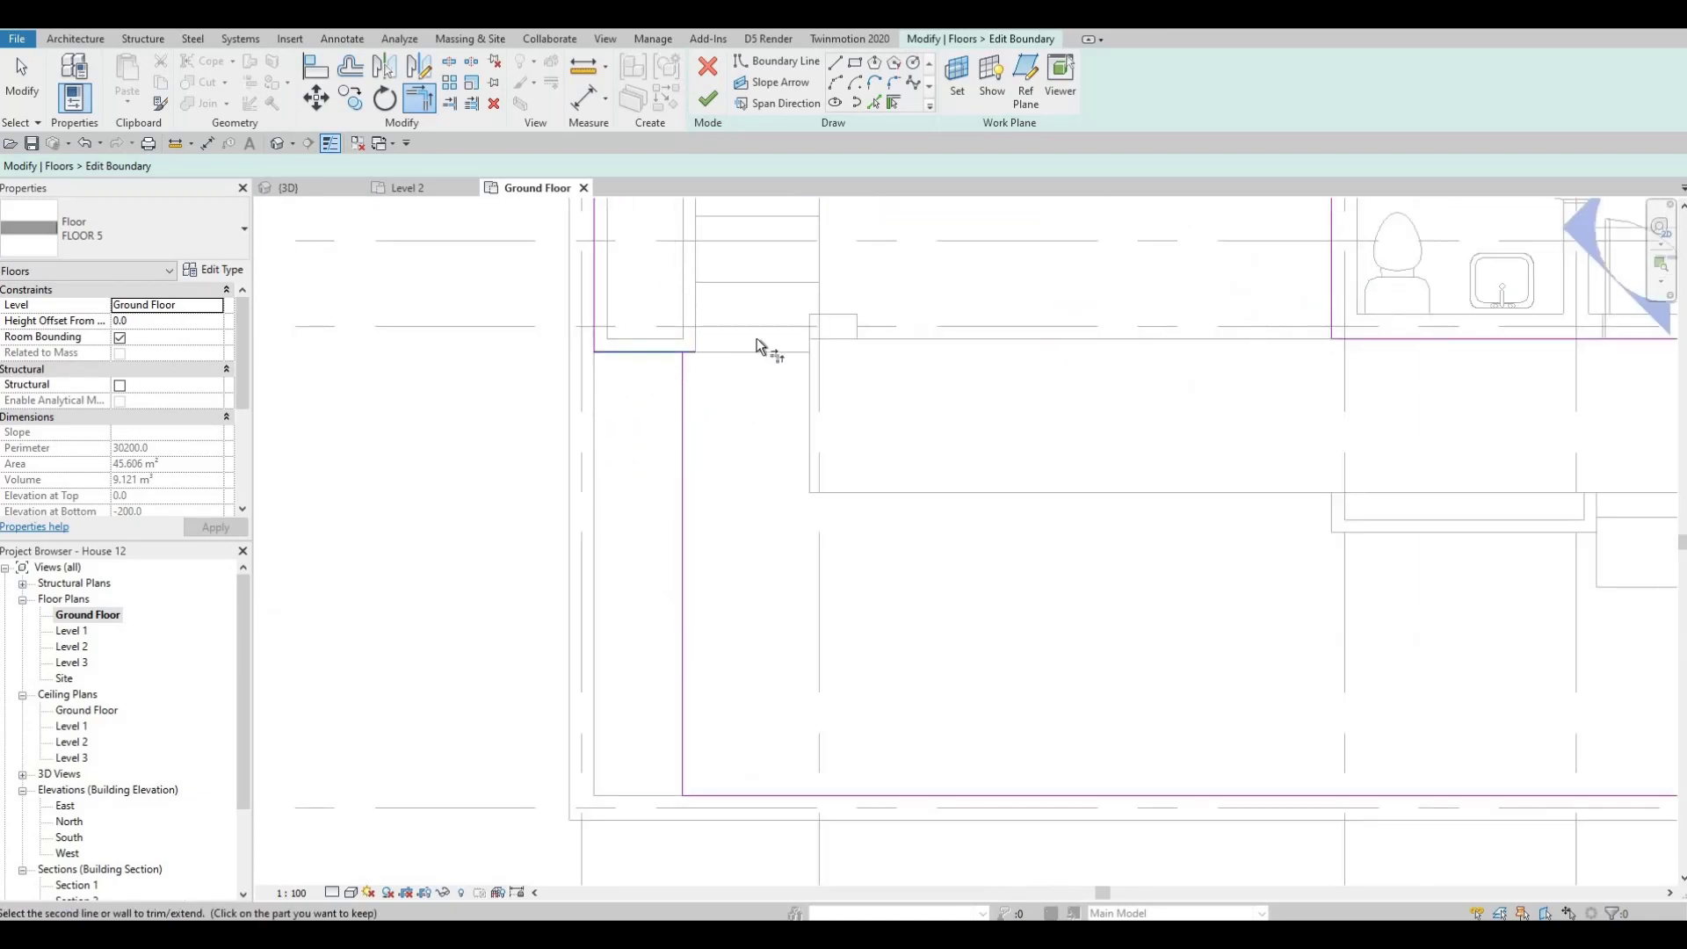
left_click(708, 99)
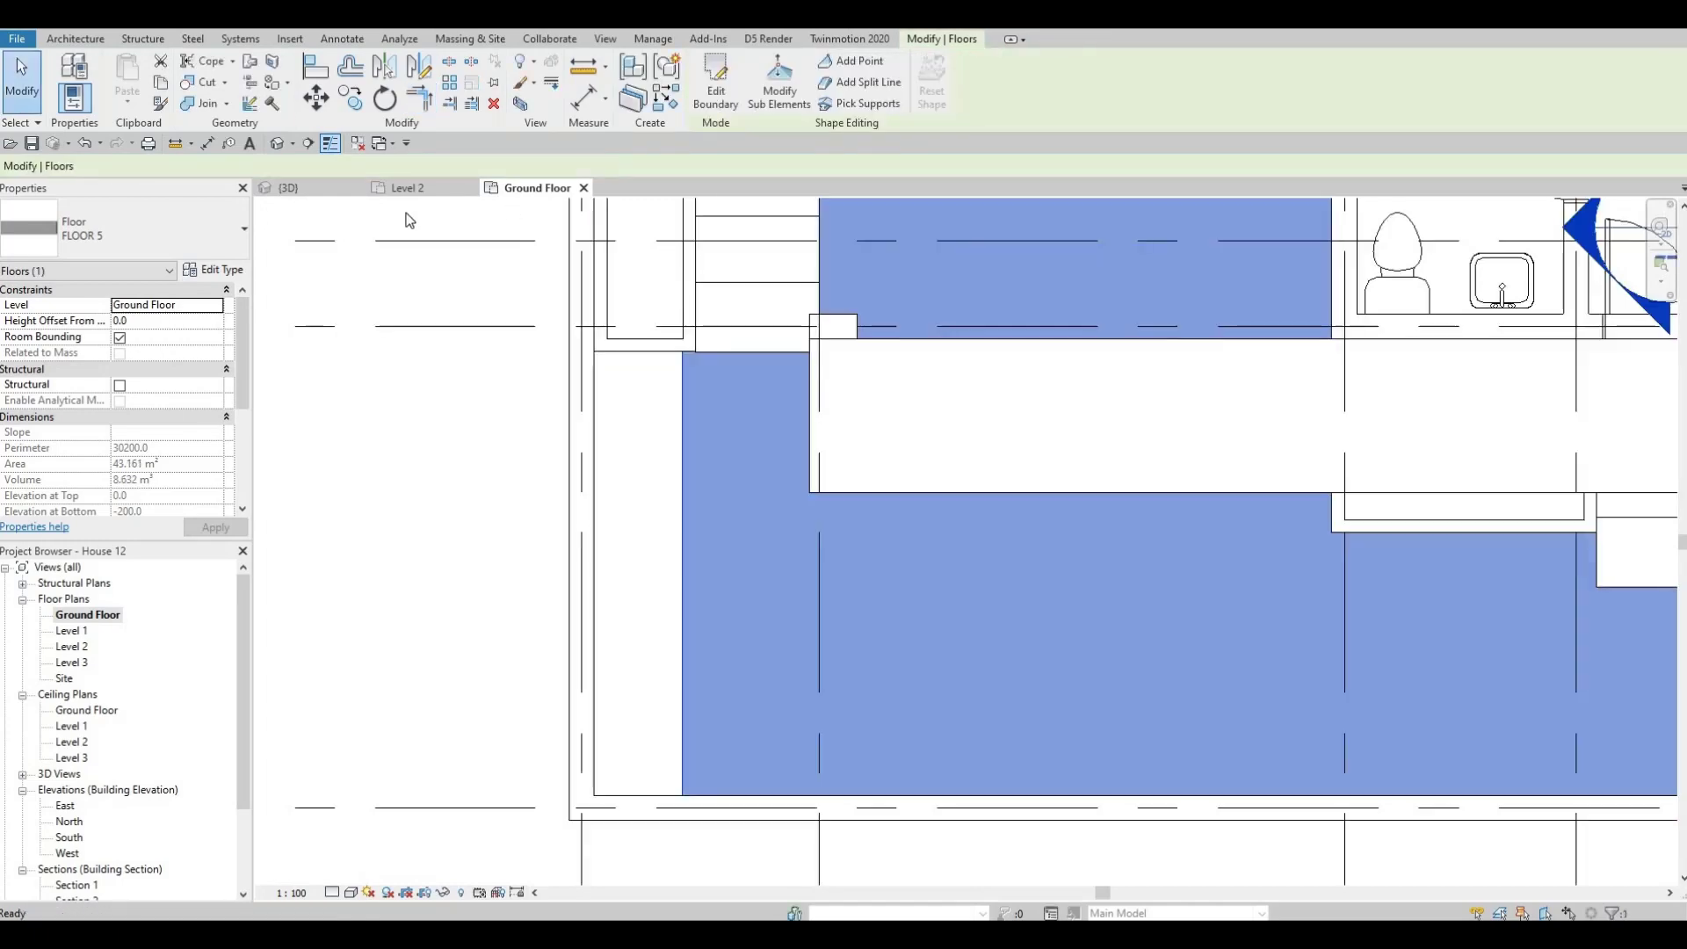
Inspect the front yard and the whole house from several angles in the 3D view.
key("Escape")
key("Escape")
key("Escape")
left_click(322, 195)
middle_click_drag(725, 368, 330, 556, "shift")
scroll(427, 597, "up", 2)
middle_click_drag(567, 554, 435, 630, "shift")
middle_click_drag(1176, 599, 1233, 575, "shift")
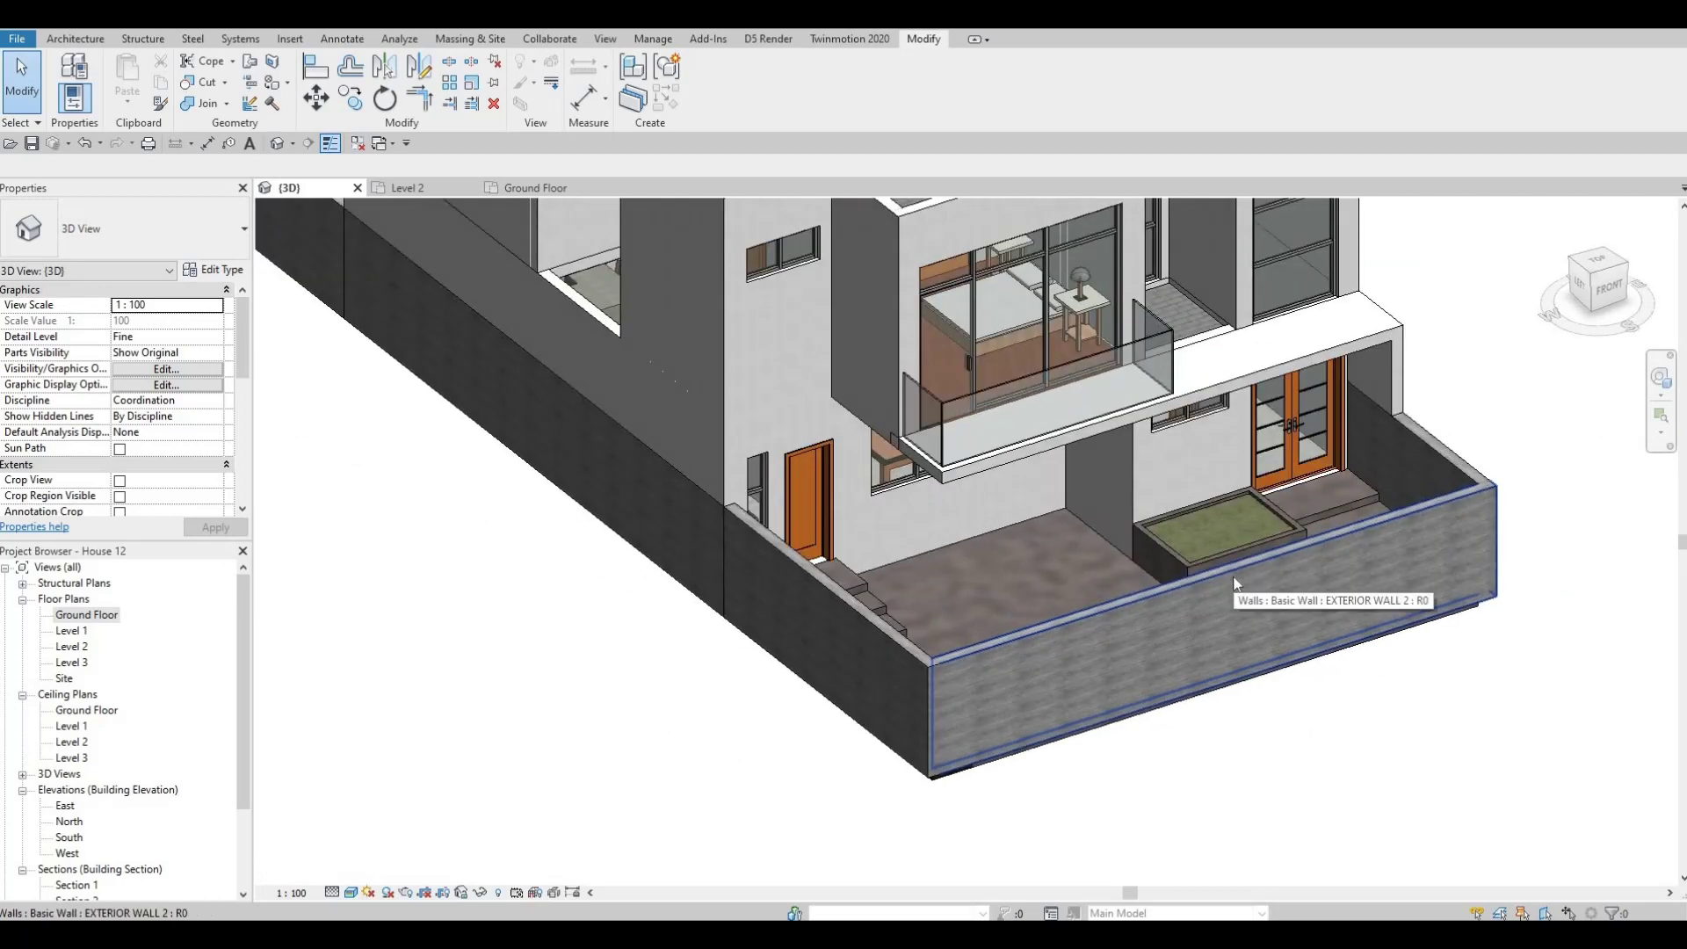
scroll(671, 633, "down", 4)
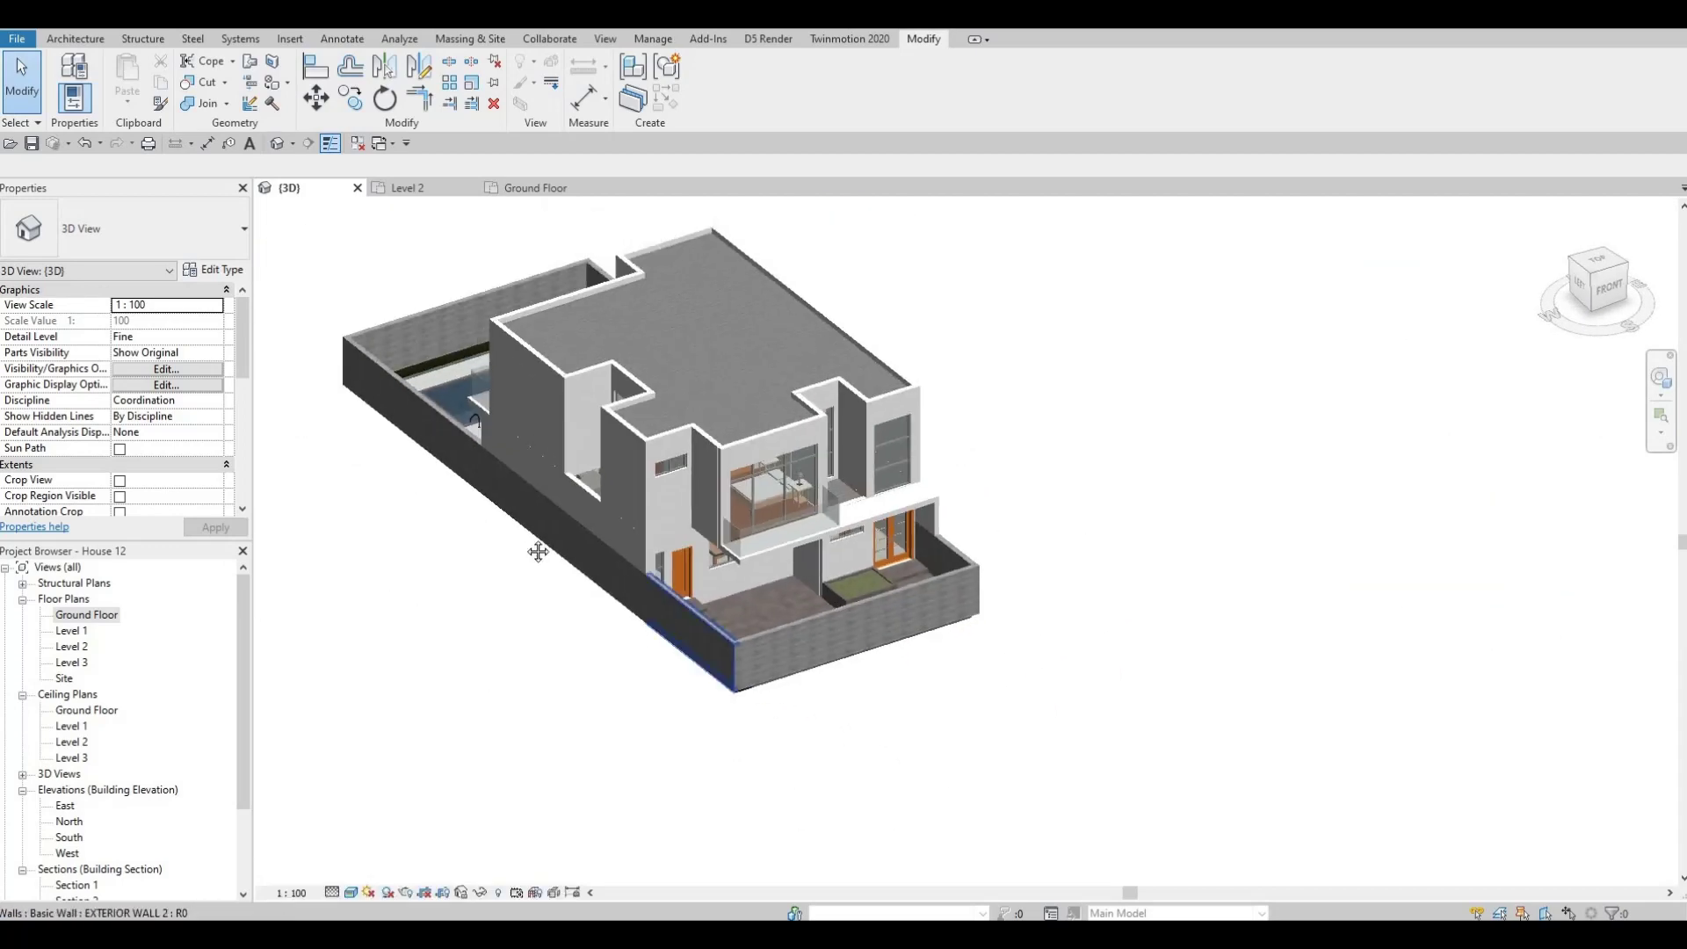
middle_click_drag(477, 329, 500, 345)
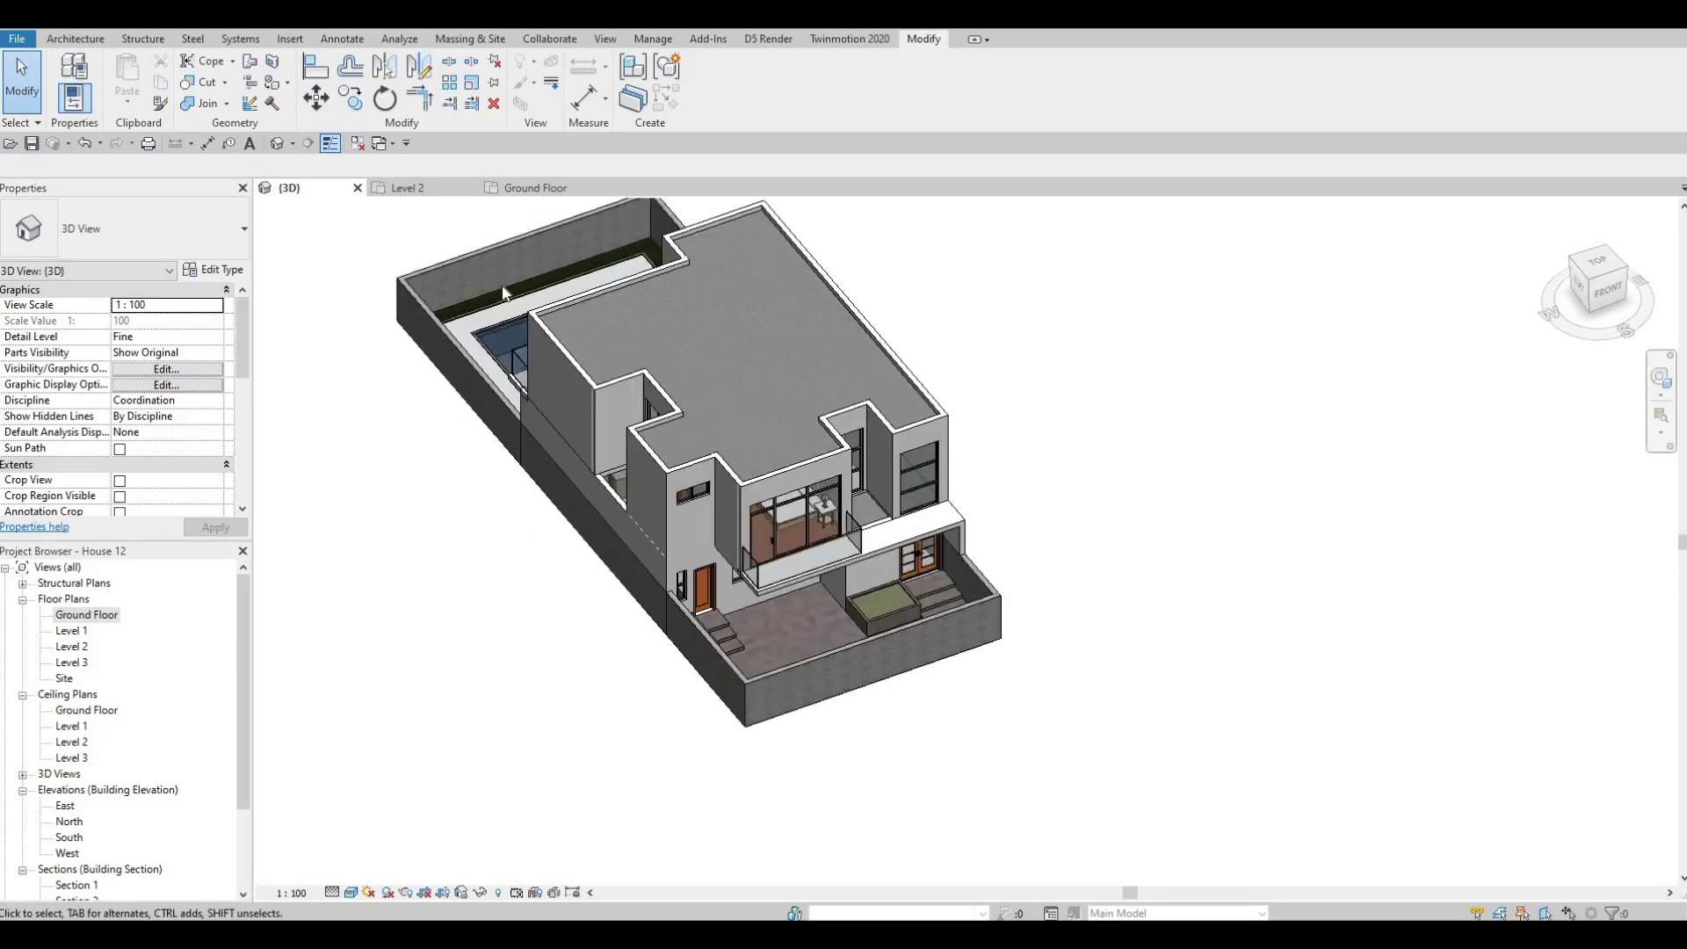
Create a floor similar to the pool-side FLOOR 2 in the Ground Floor plan, sketching a rectangle about 27400 mm long outside the grid 1 wall.
left_click(567, 375)
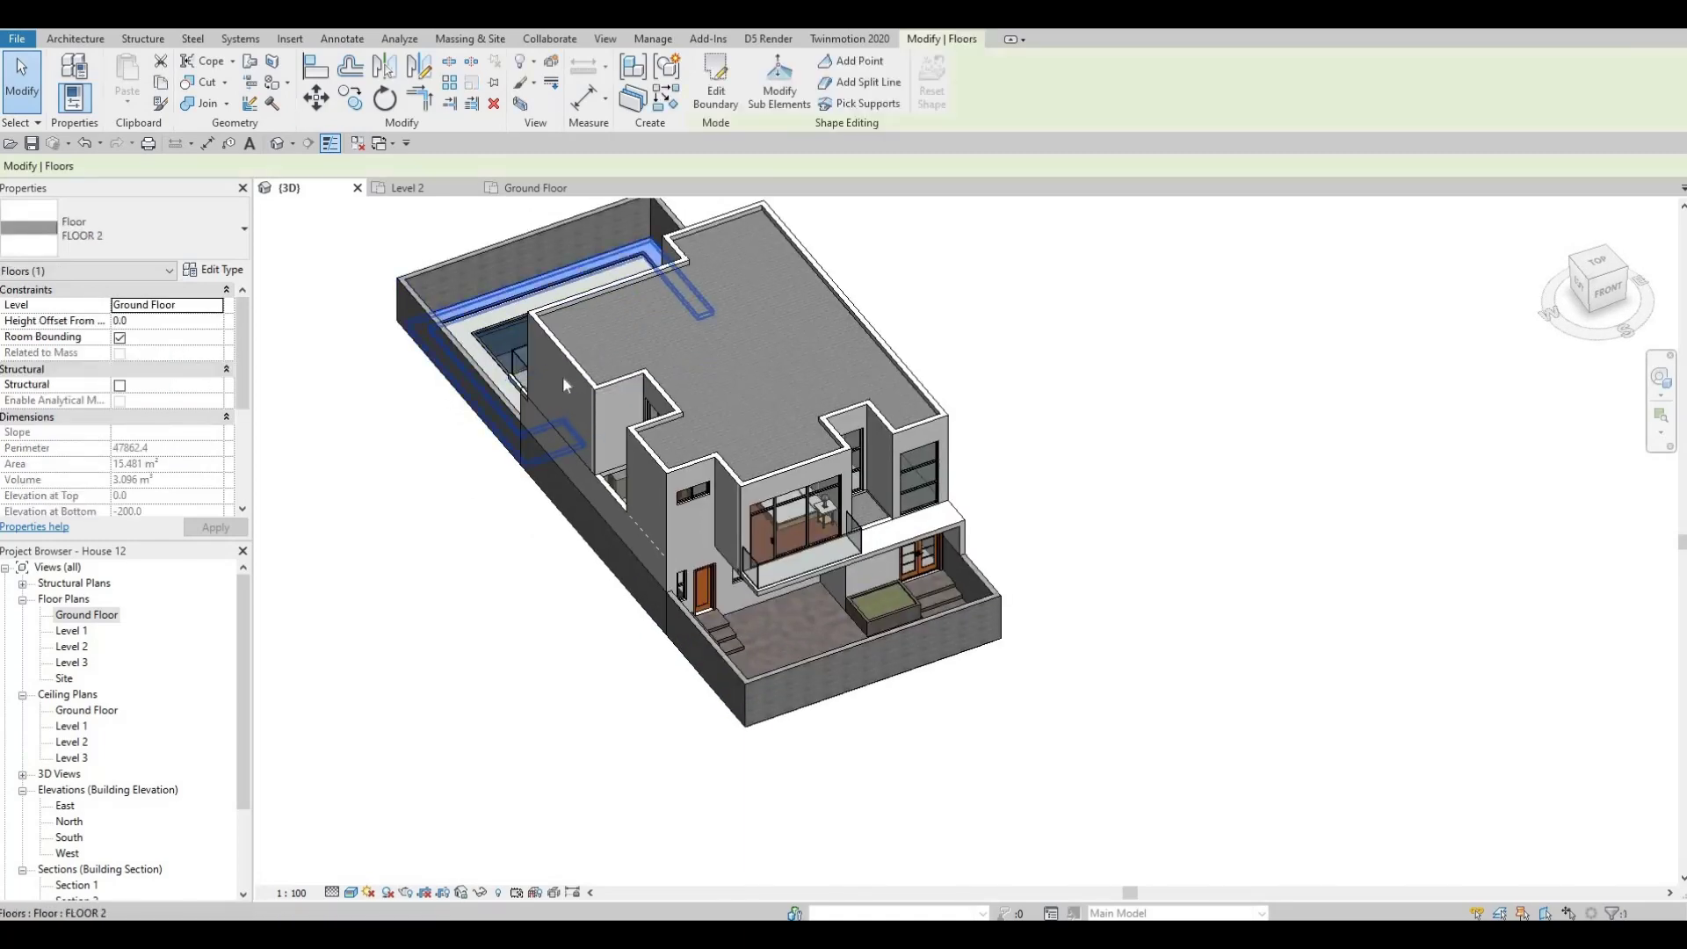
double_click(86, 615)
scroll(607, 529, "down", 5)
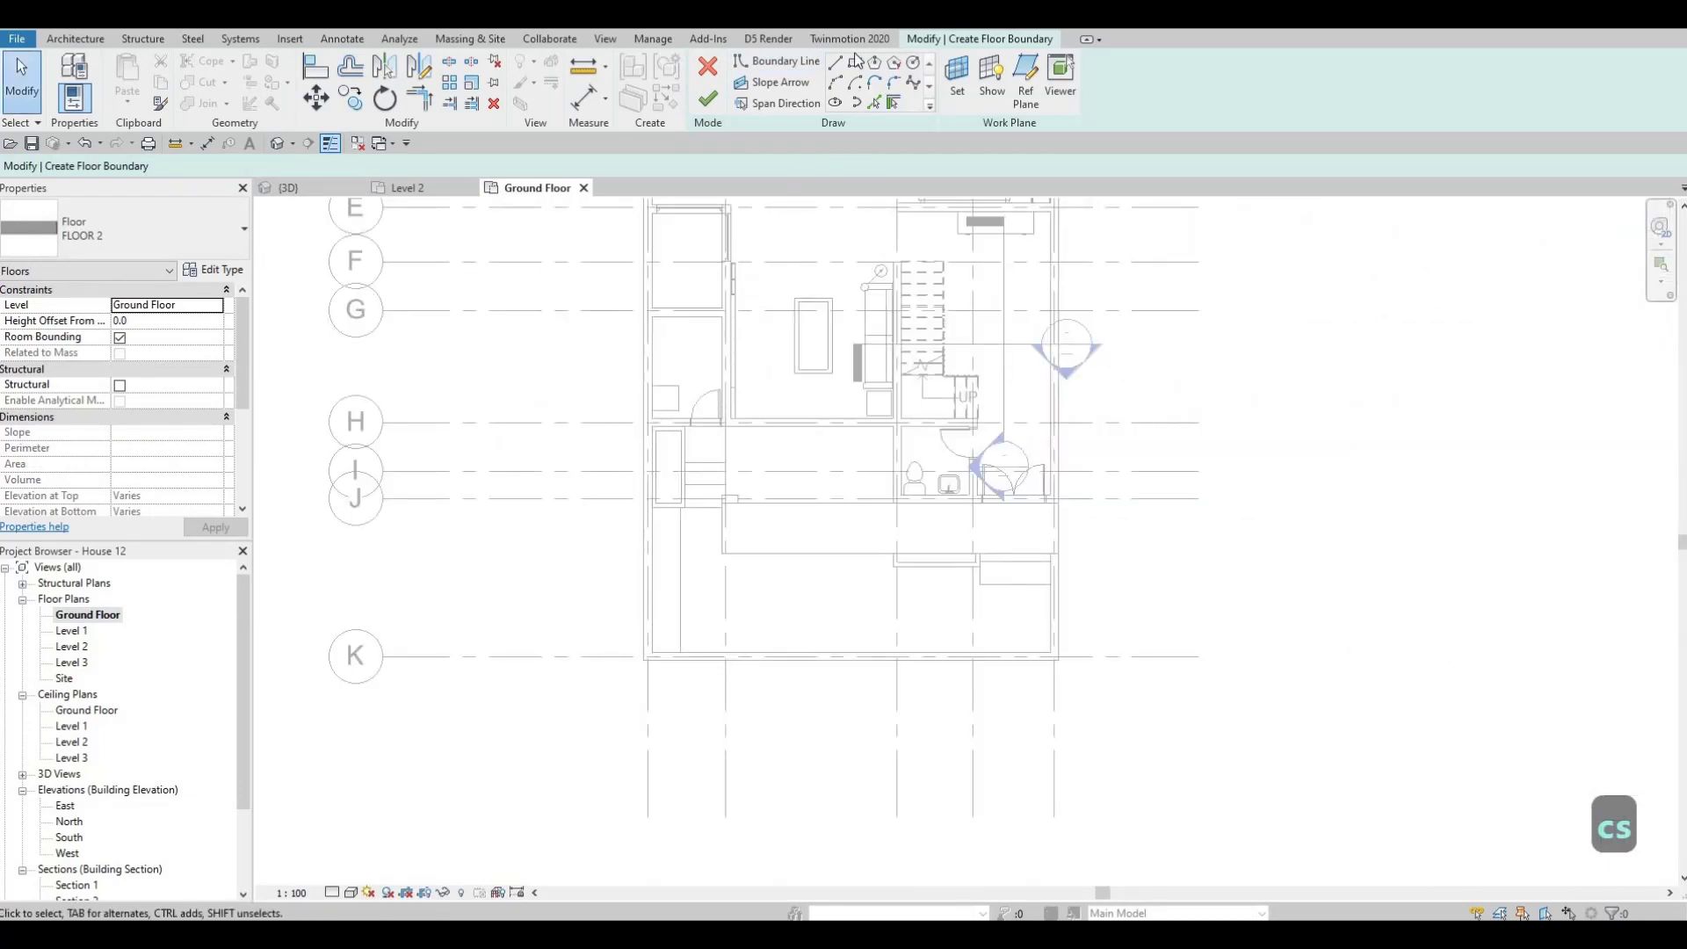
left_click(647, 654)
scroll(454, 478, "down", 2)
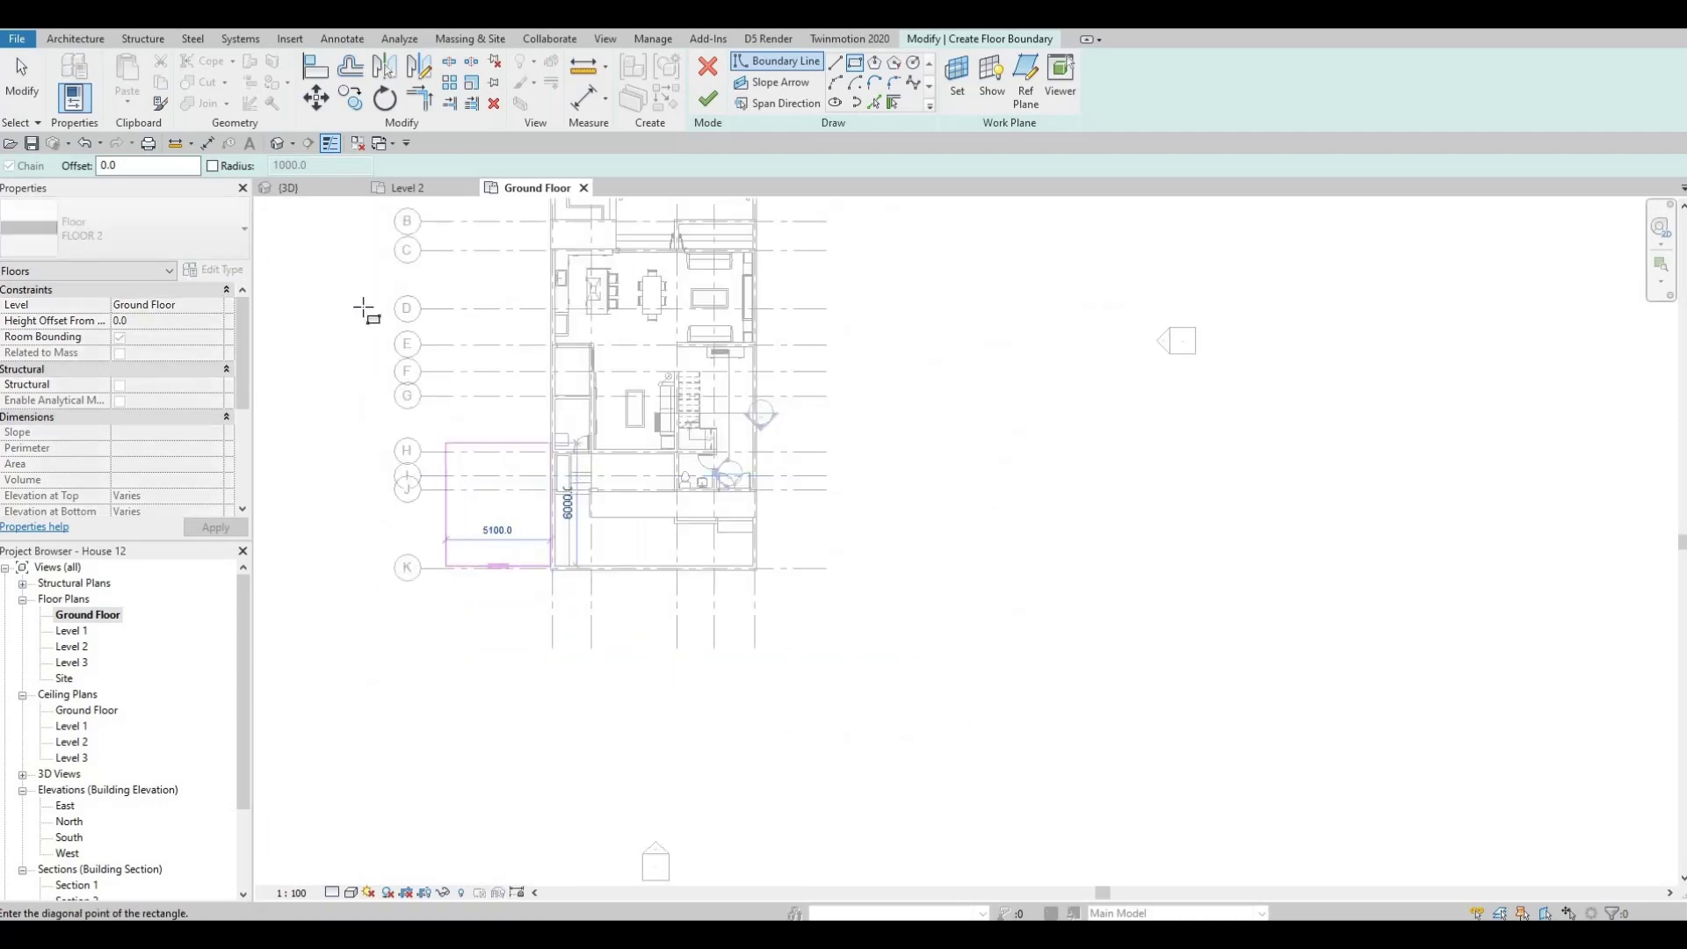
scroll(365, 310, "down", 2)
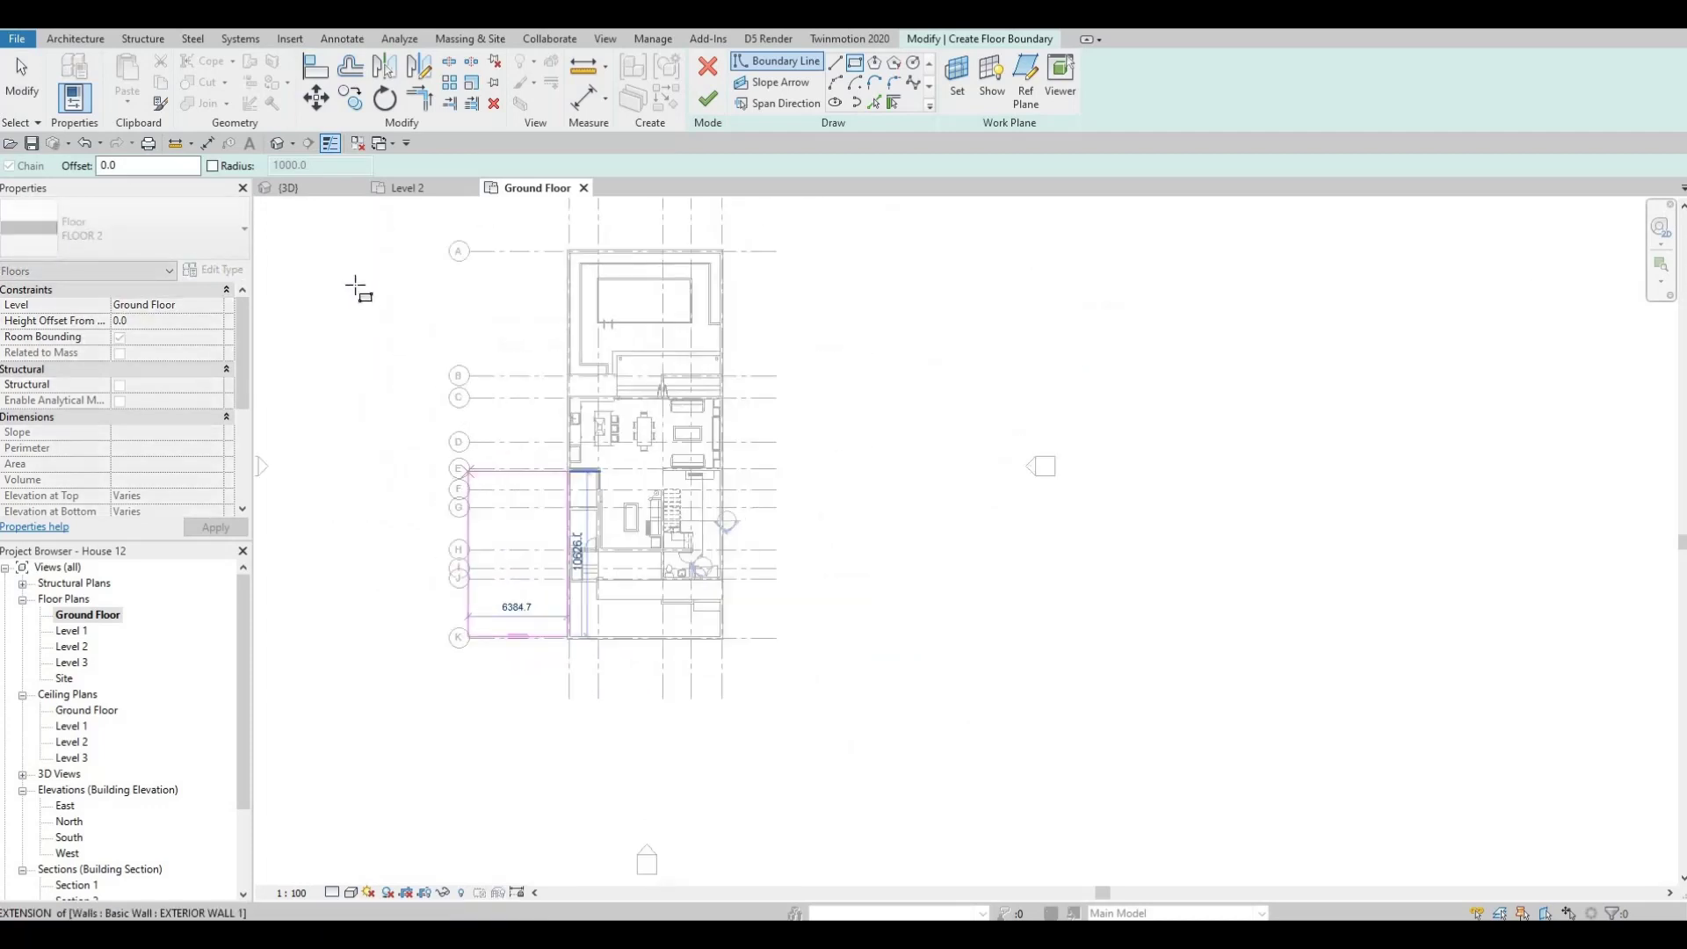
left_click(655, 249)
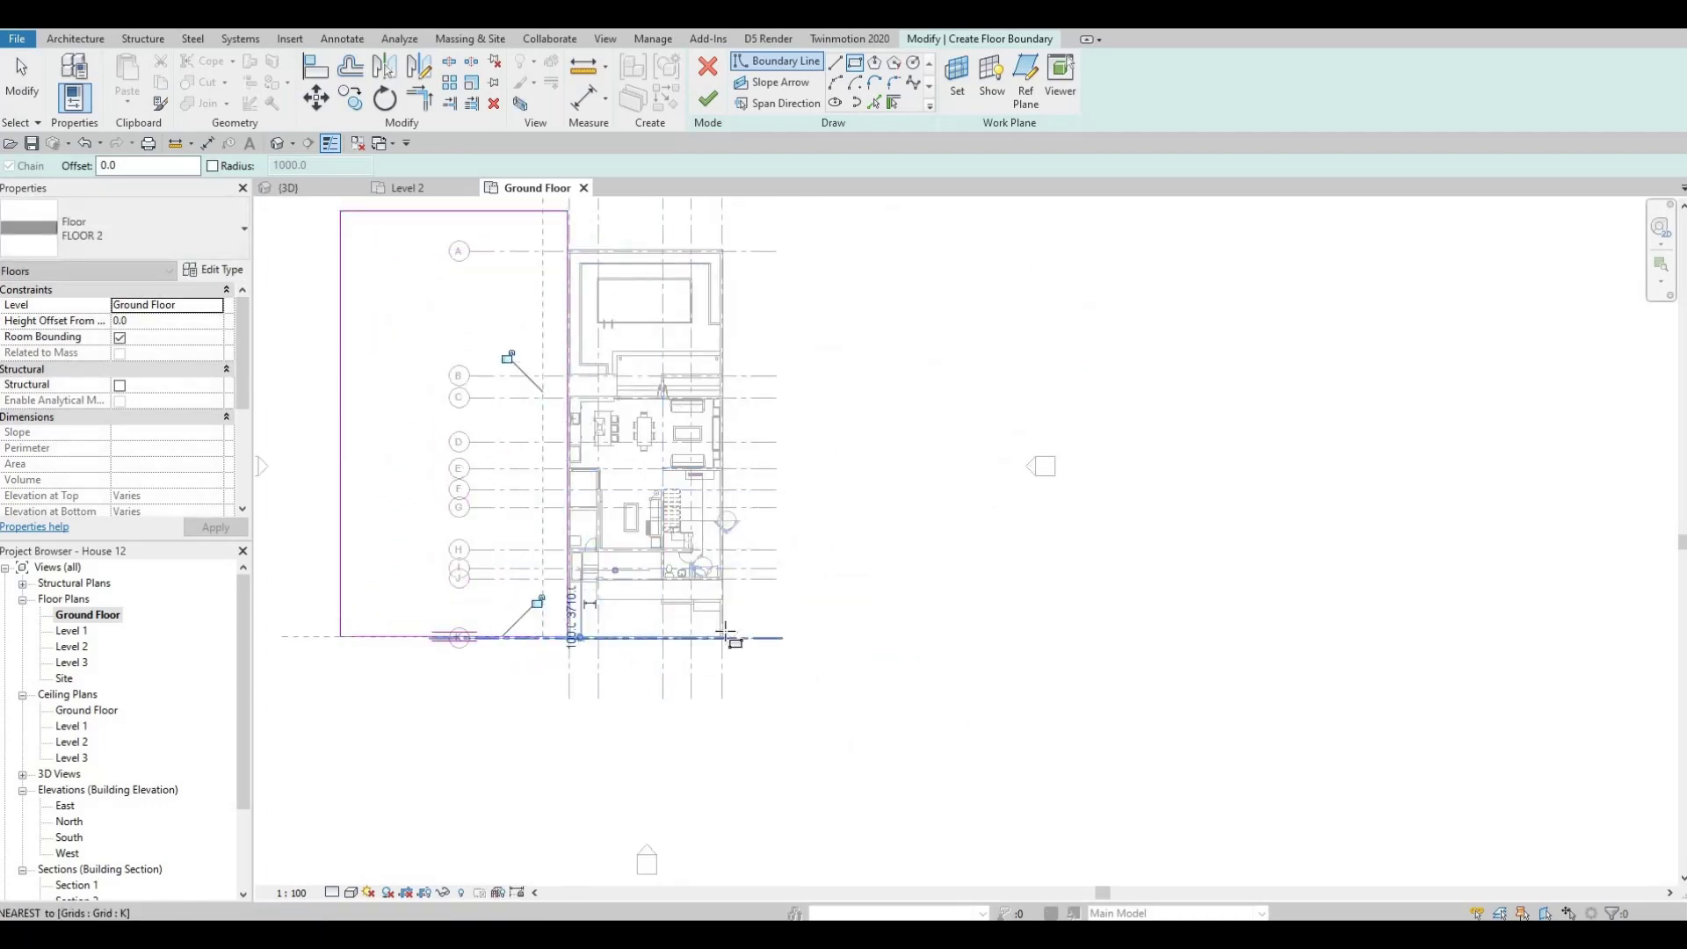
Sketch a second rectangle about 29900 by 28100 mm outside the boundary wall at grid 5, starting from its grid K corner.
scroll(730, 635, "up", 1)
left_click(749, 619)
scroll(821, 351, "down", 2)
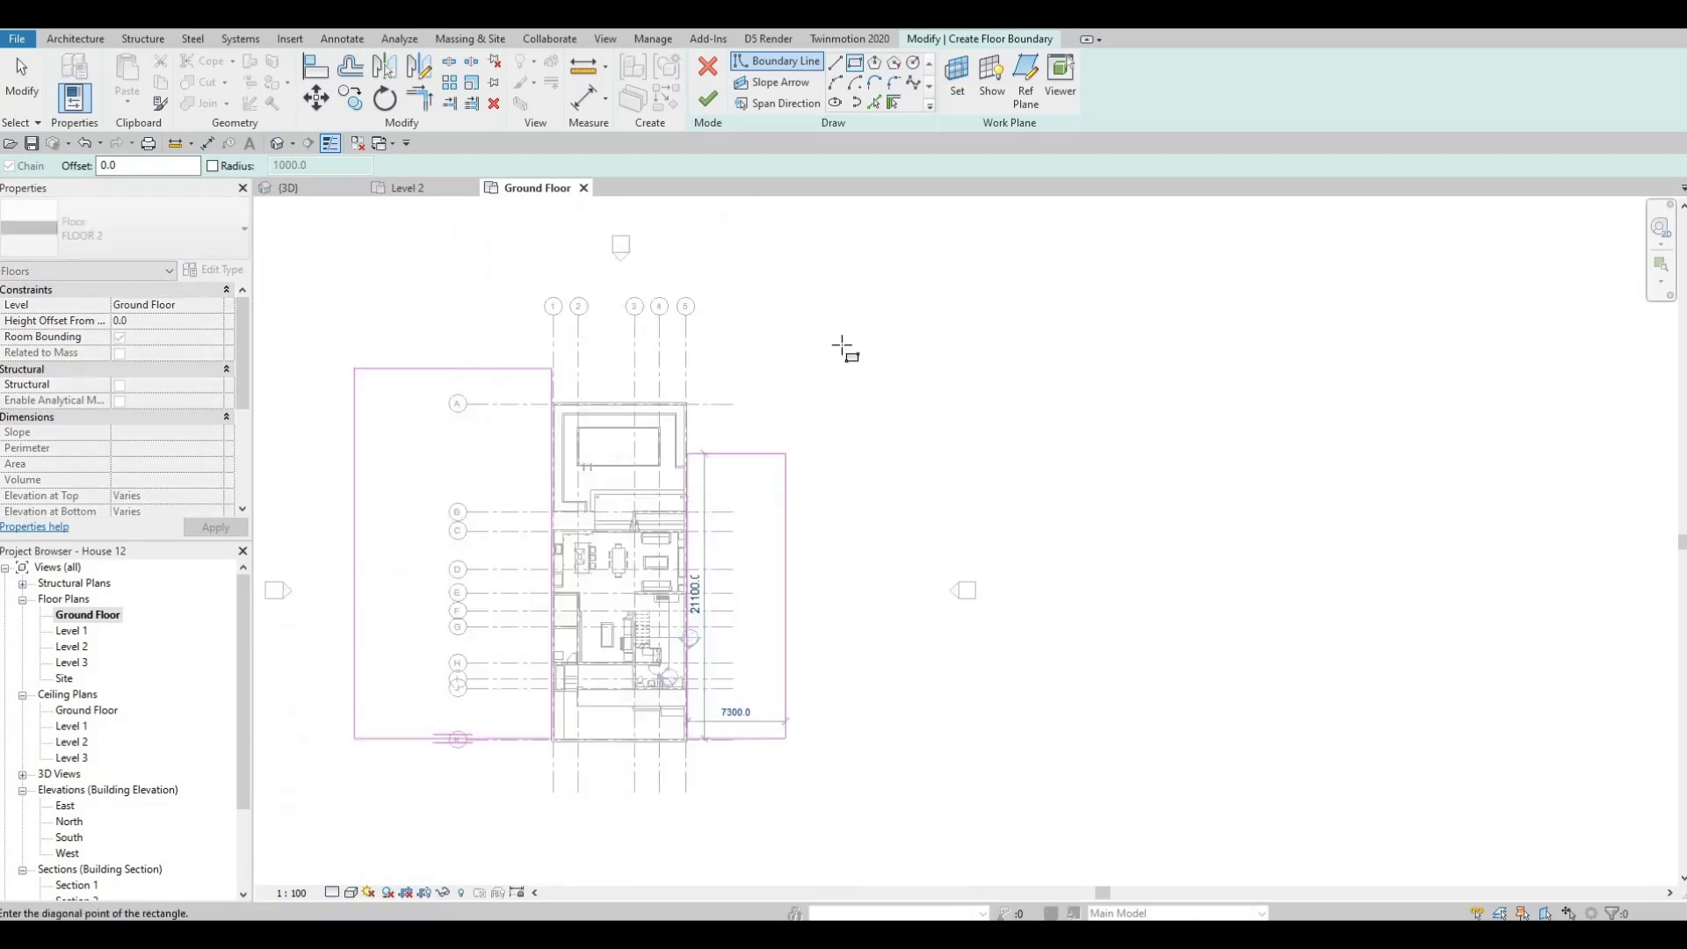
left_click(1092, 361)
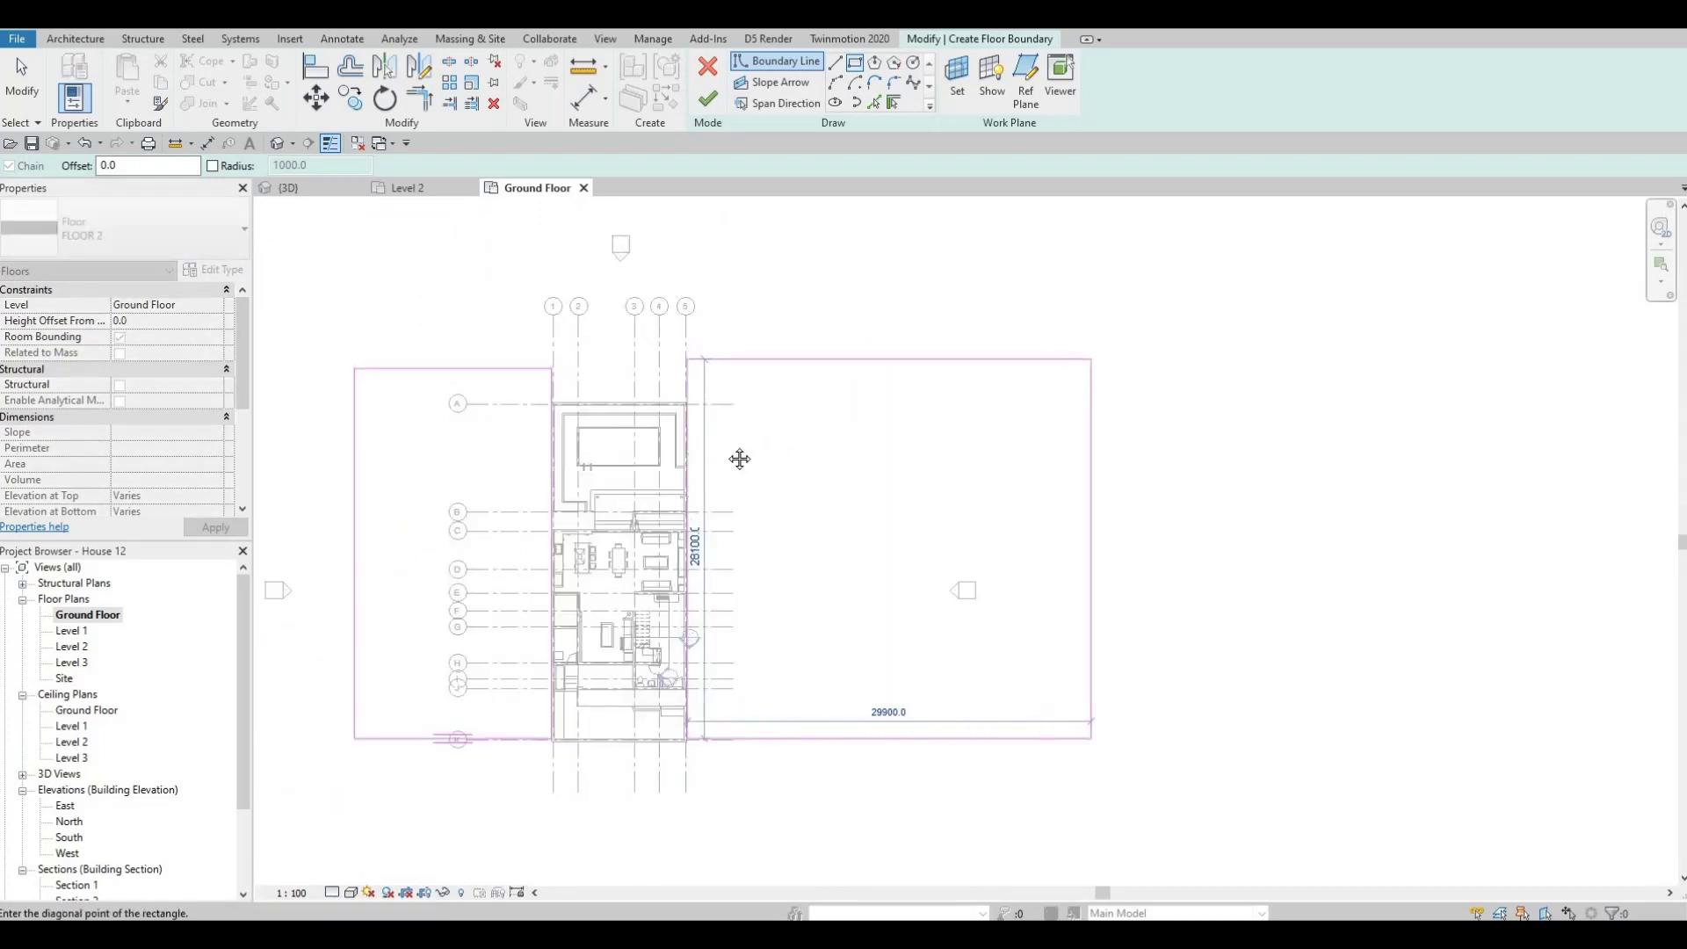
middle_click_drag(478, 464, 582, 416)
key("Escape")
scroll(587, 411, "down", 1)
key("Escape")
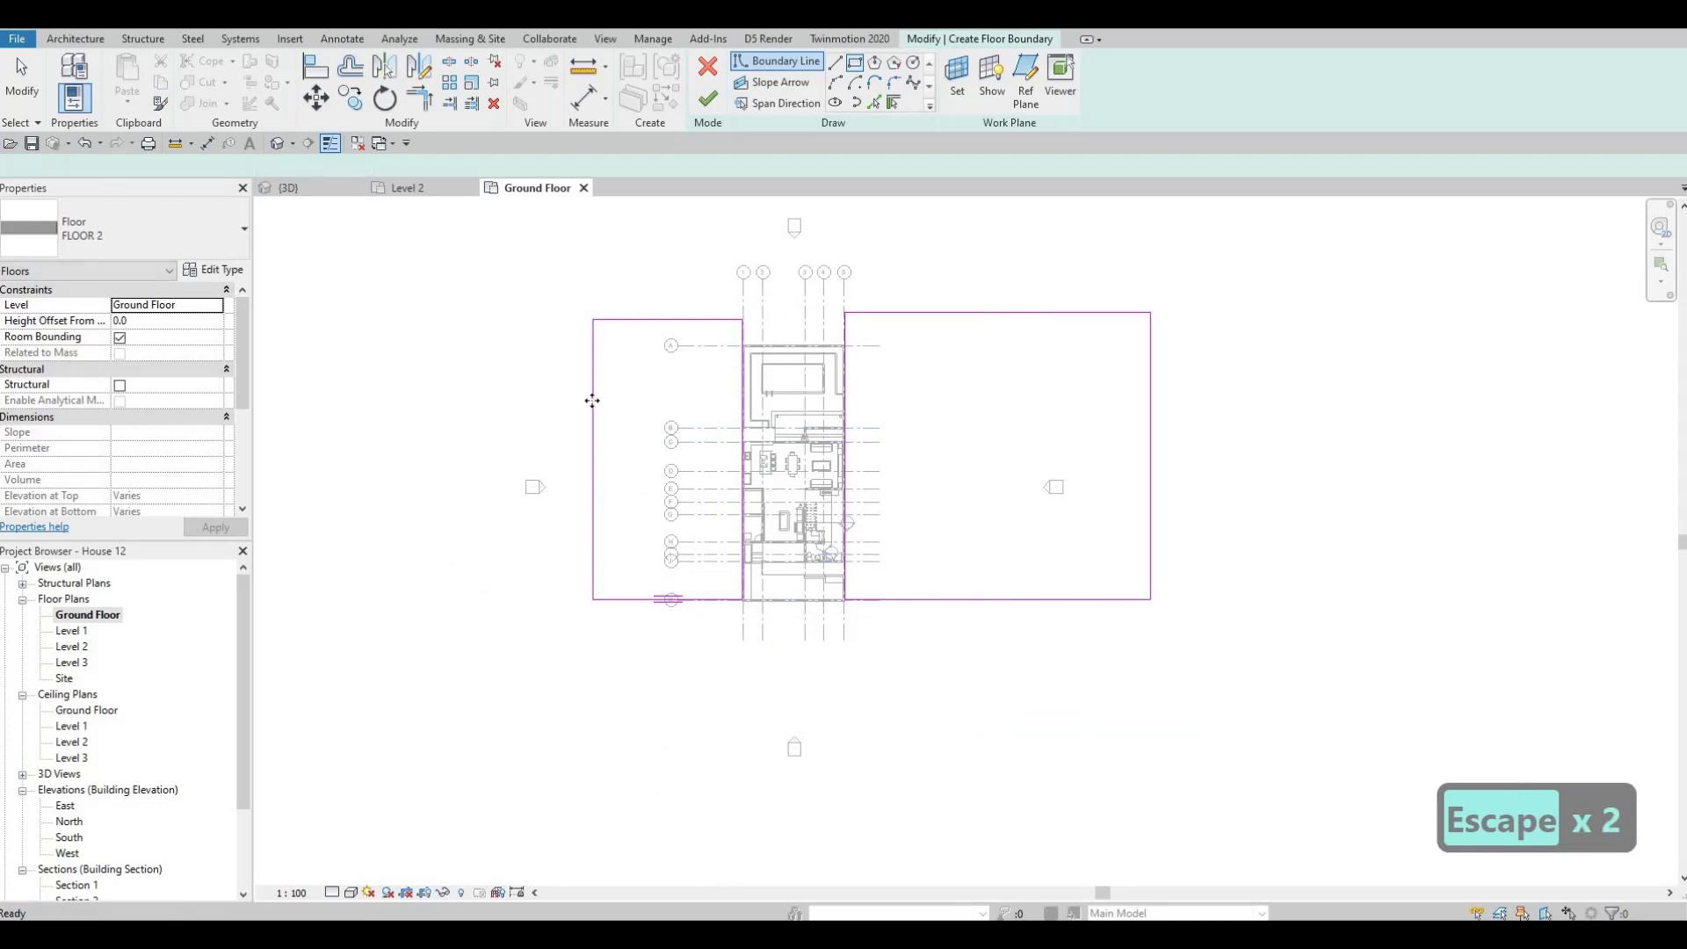
Stretch the outer sides of both rectangles away from the house, making the one beside grid 1 about 36000 mm wide.
left_click_drag(592, 396, 372, 397)
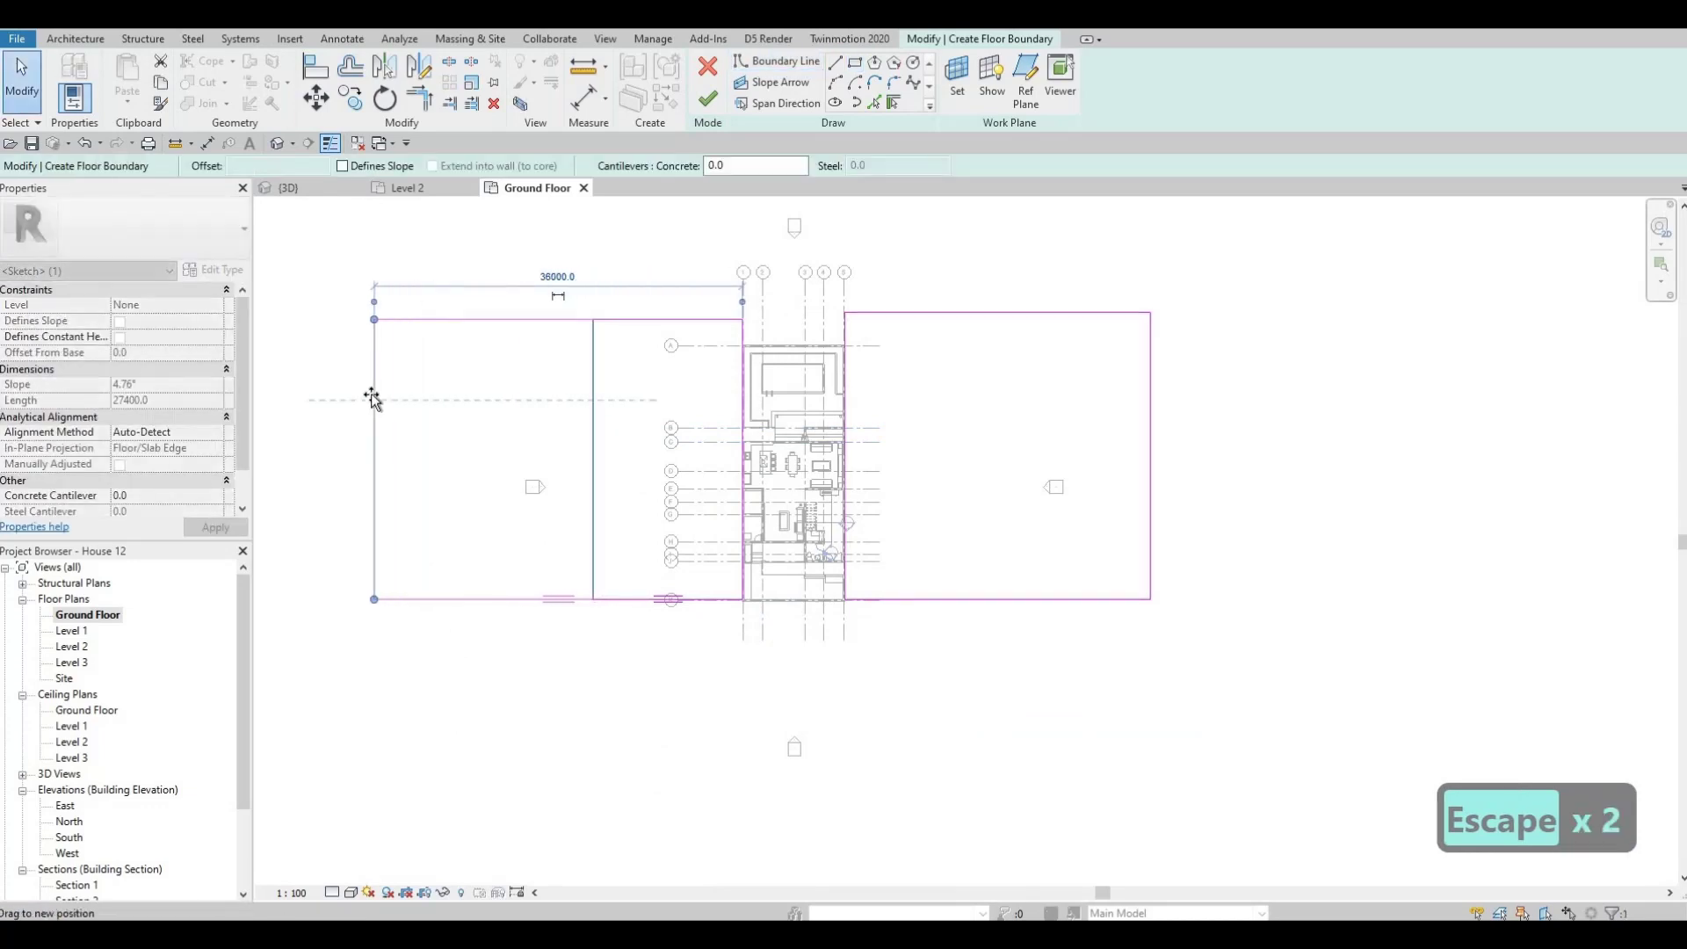
left_click(1163, 432)
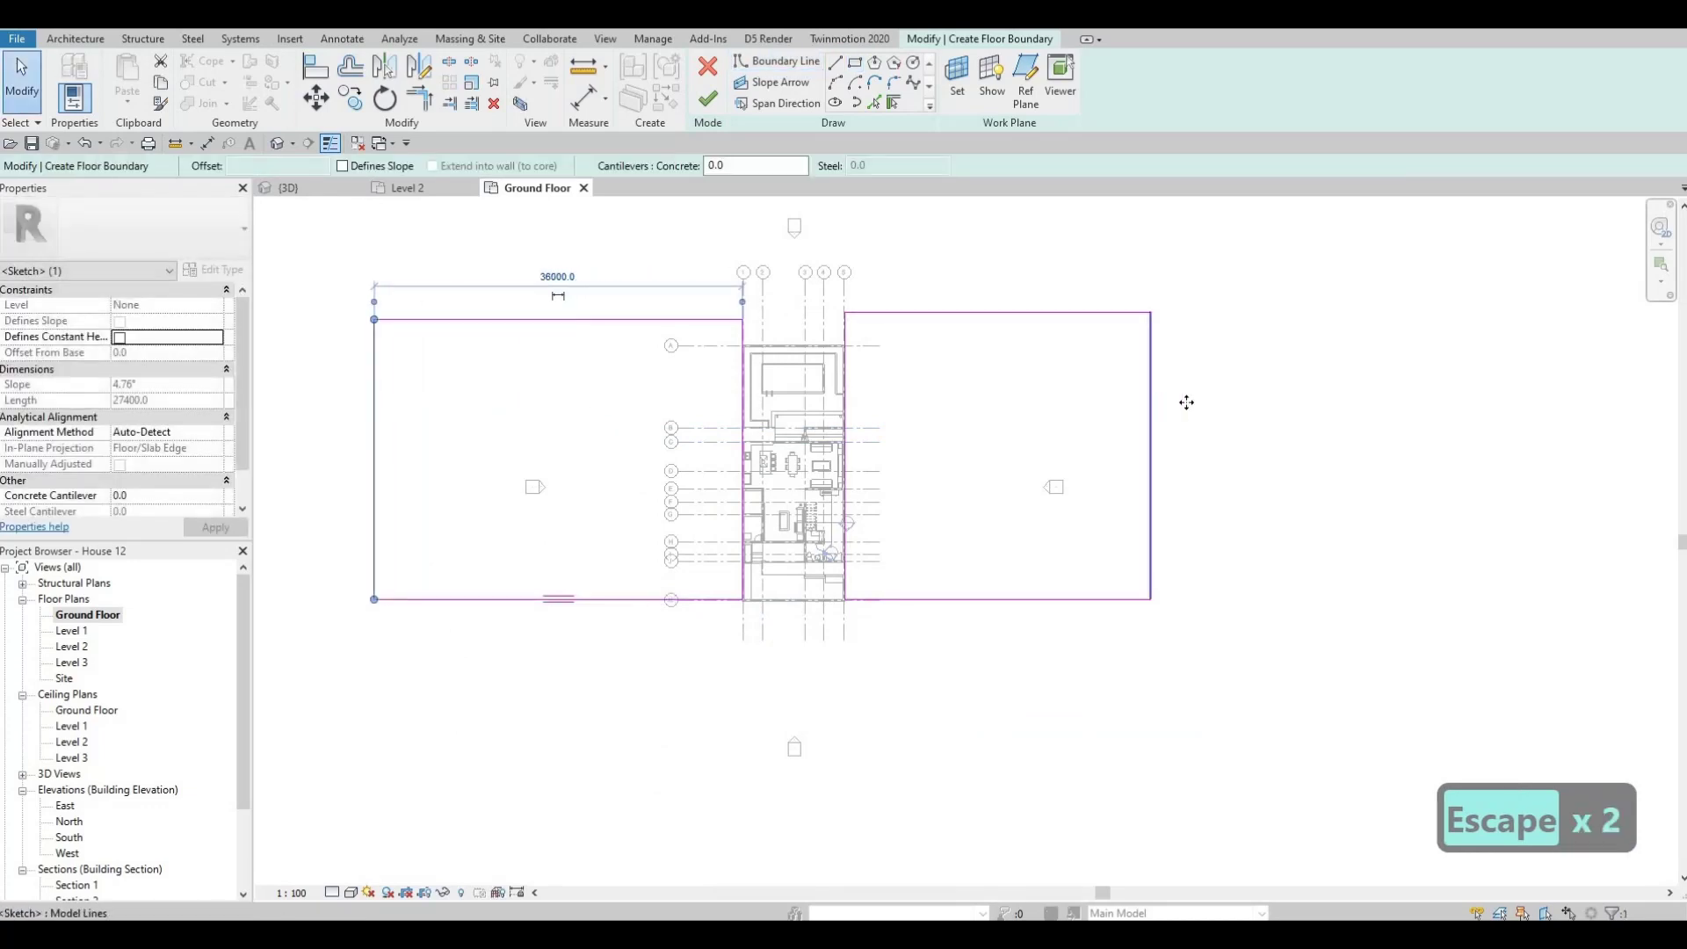
left_click_drag(1186, 403, 1223, 396)
key("Escape")
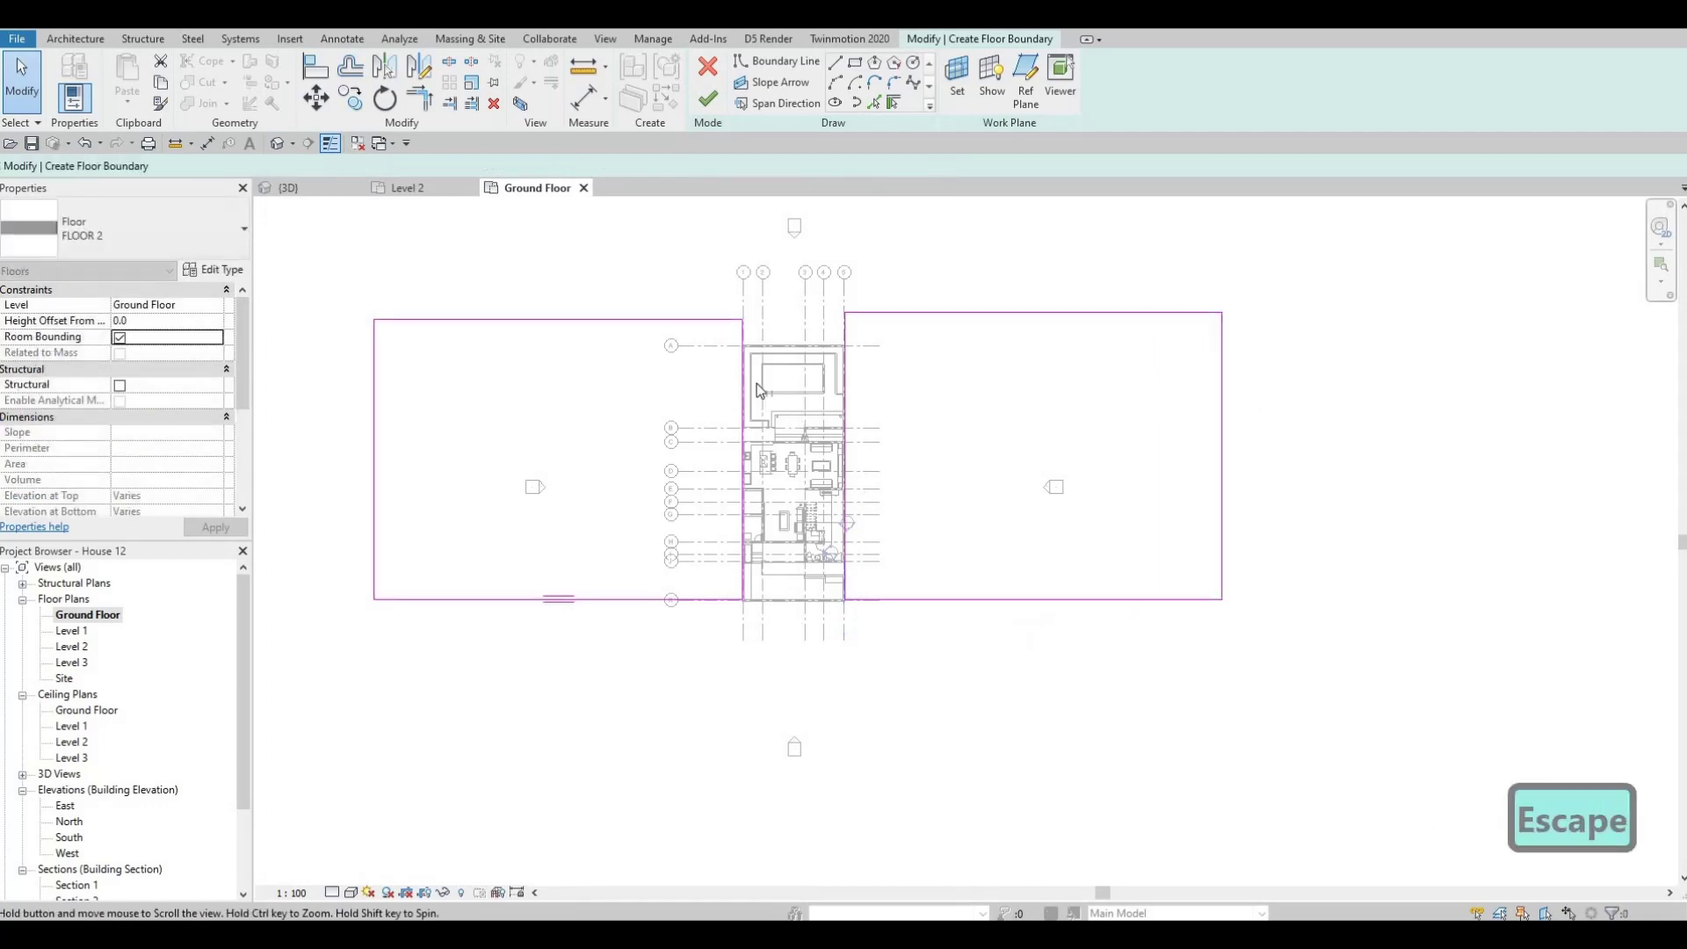
Pick the rear boundary wall's outer edge at grid A as a boundary line and trim both rectangles' inner sides to it.
middle_click_drag(756, 279, 757, 383)
scroll(757, 383, "down", 1)
scroll(757, 383, "up", 4)
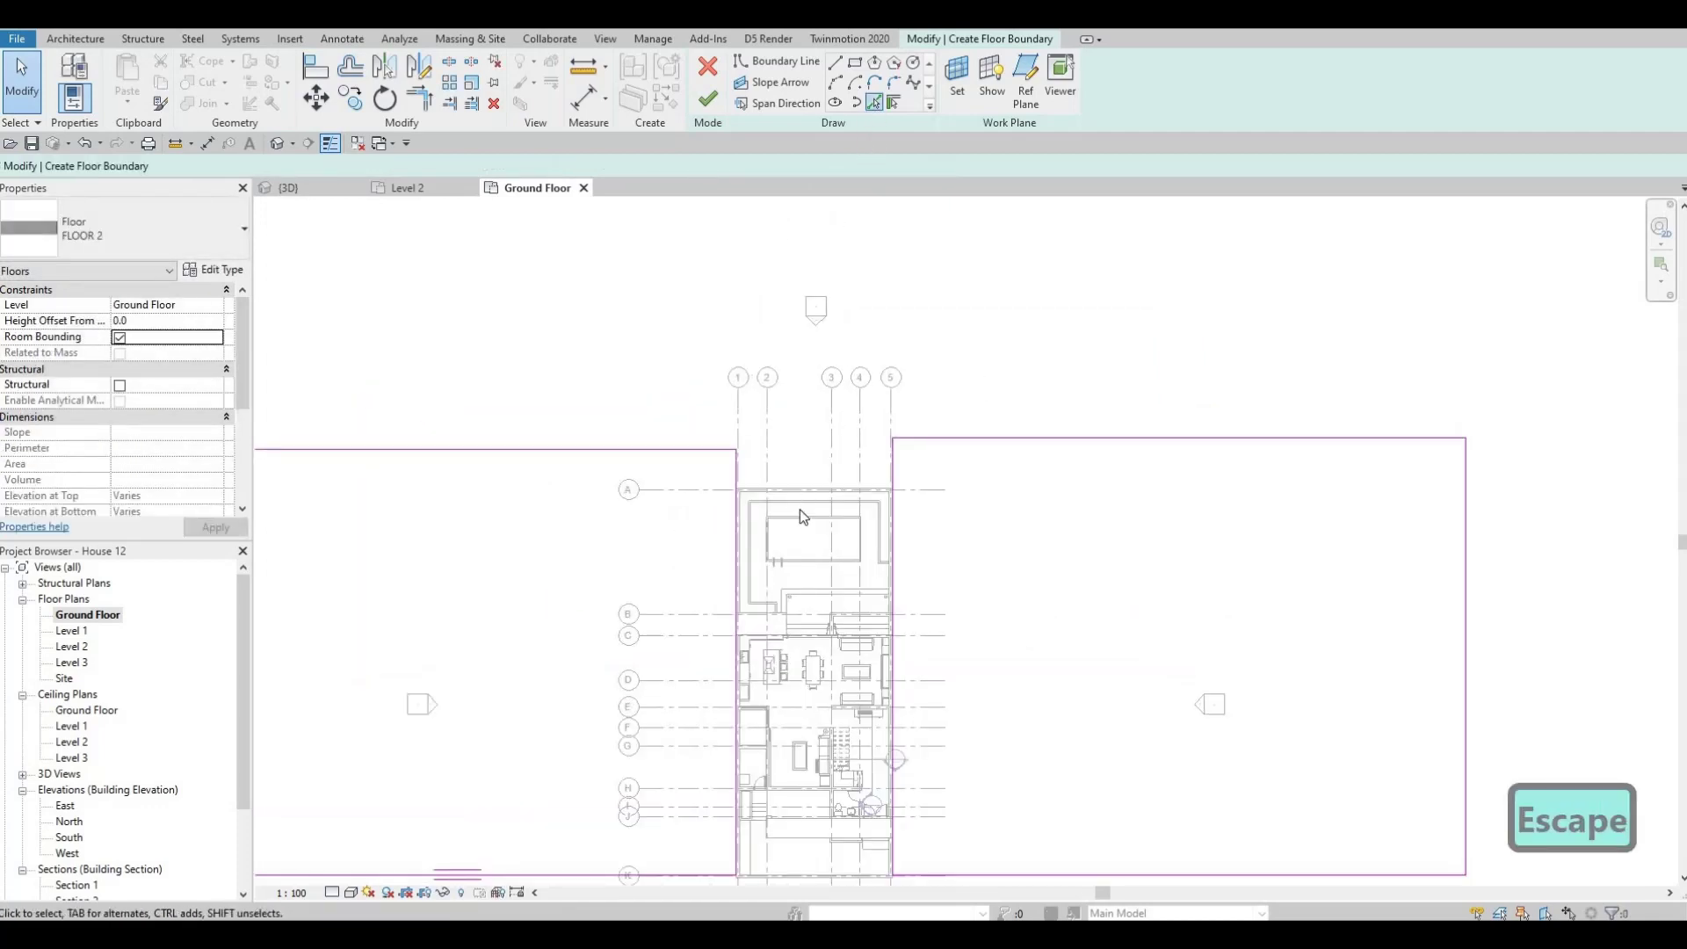
scroll(799, 513, "up", 3)
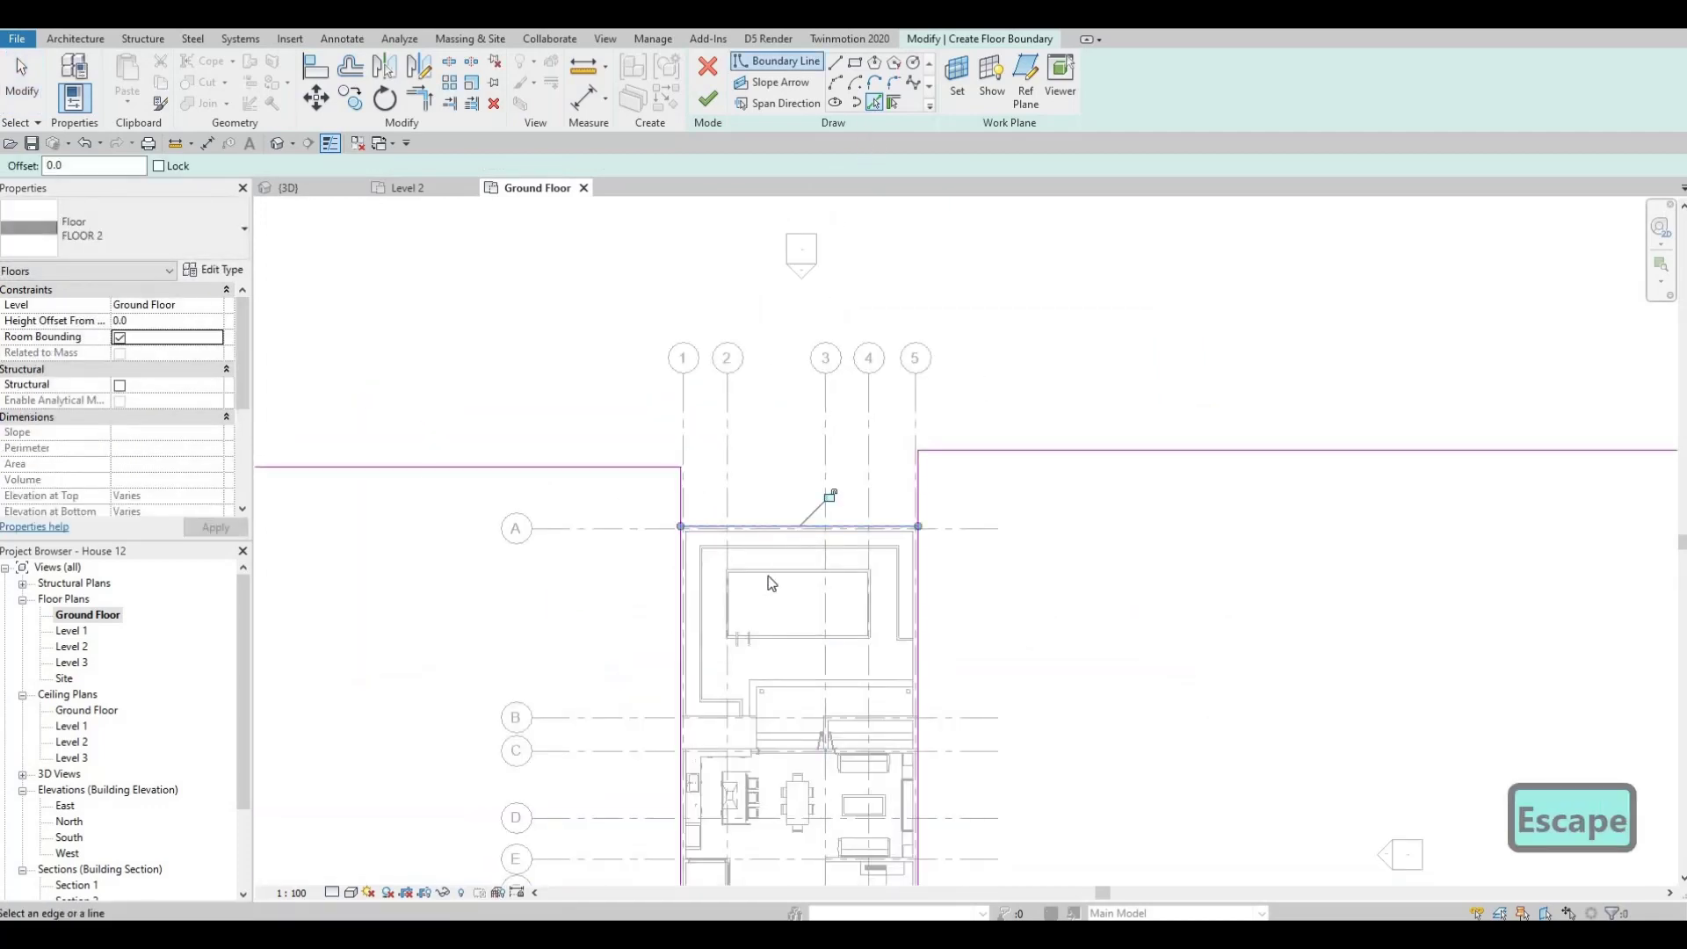
key("Escape")
key("t")
key("r")
left_click(851, 518)
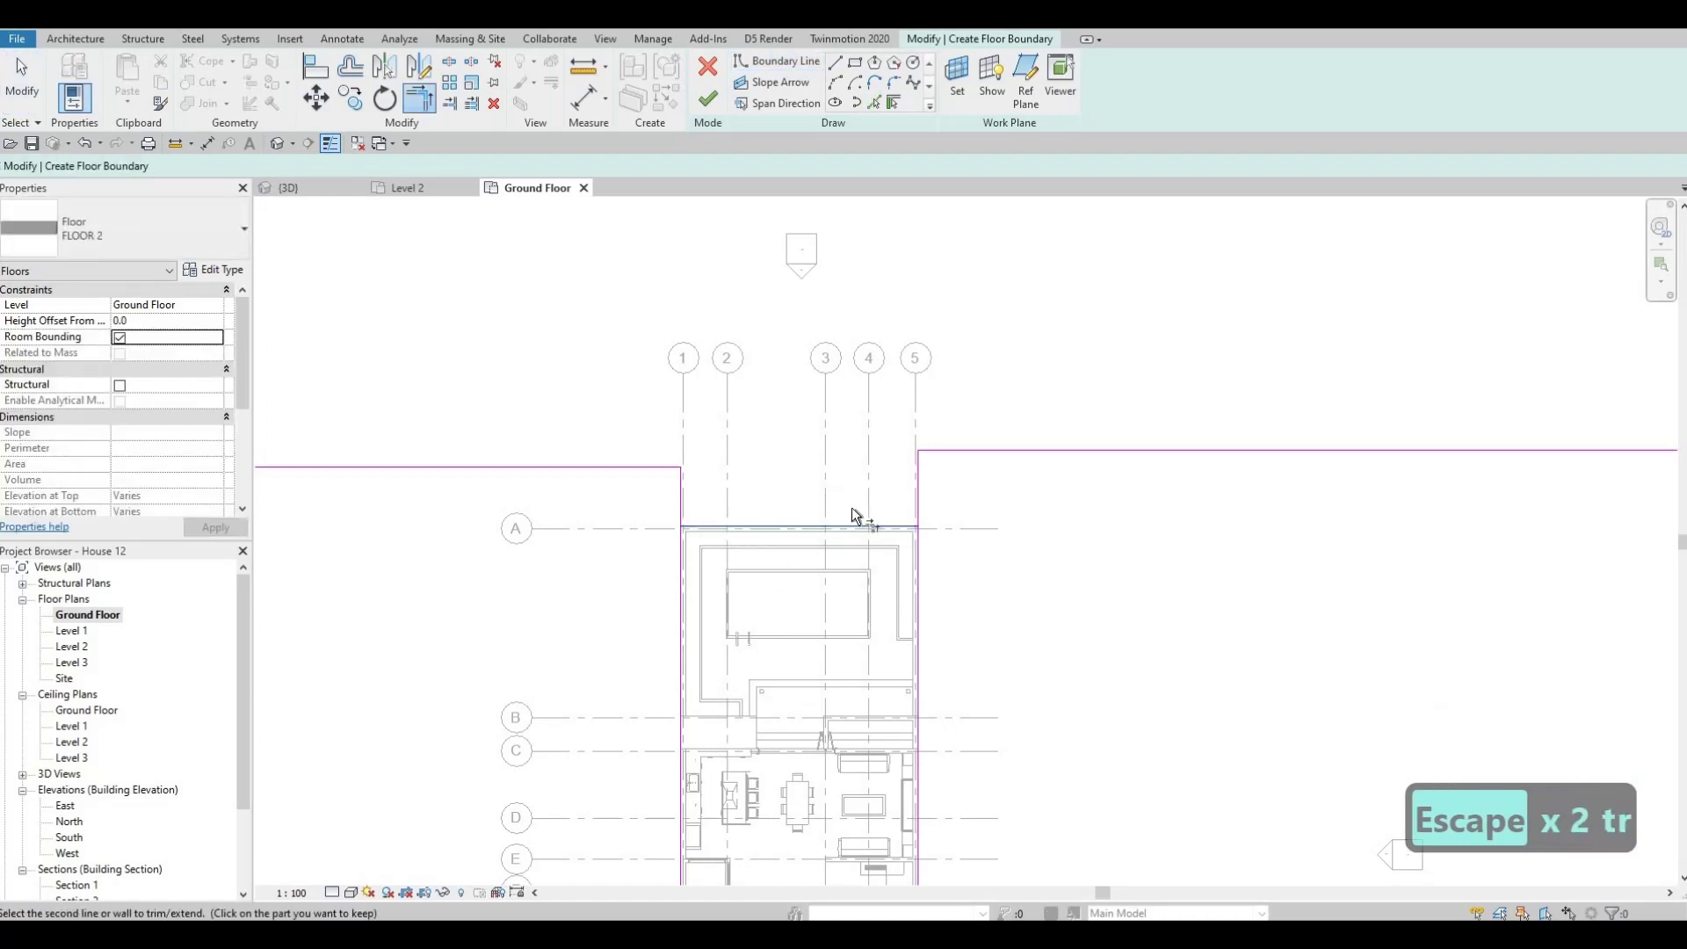
left_click(870, 522)
left_click(842, 525)
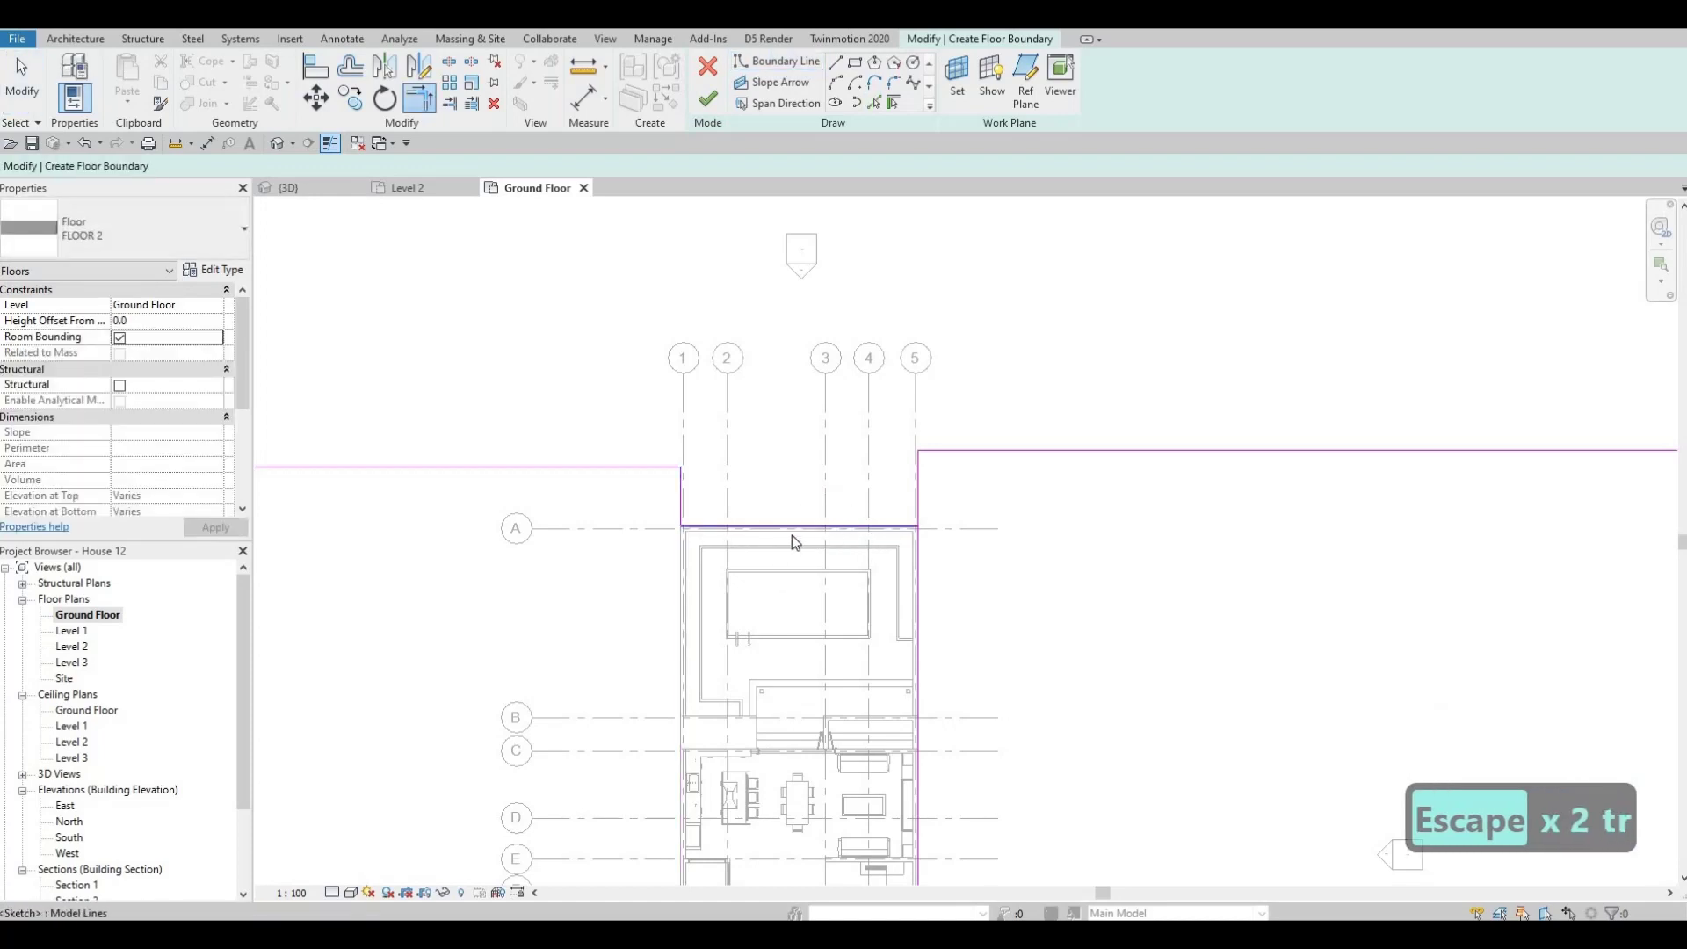
key("ctrl+z")
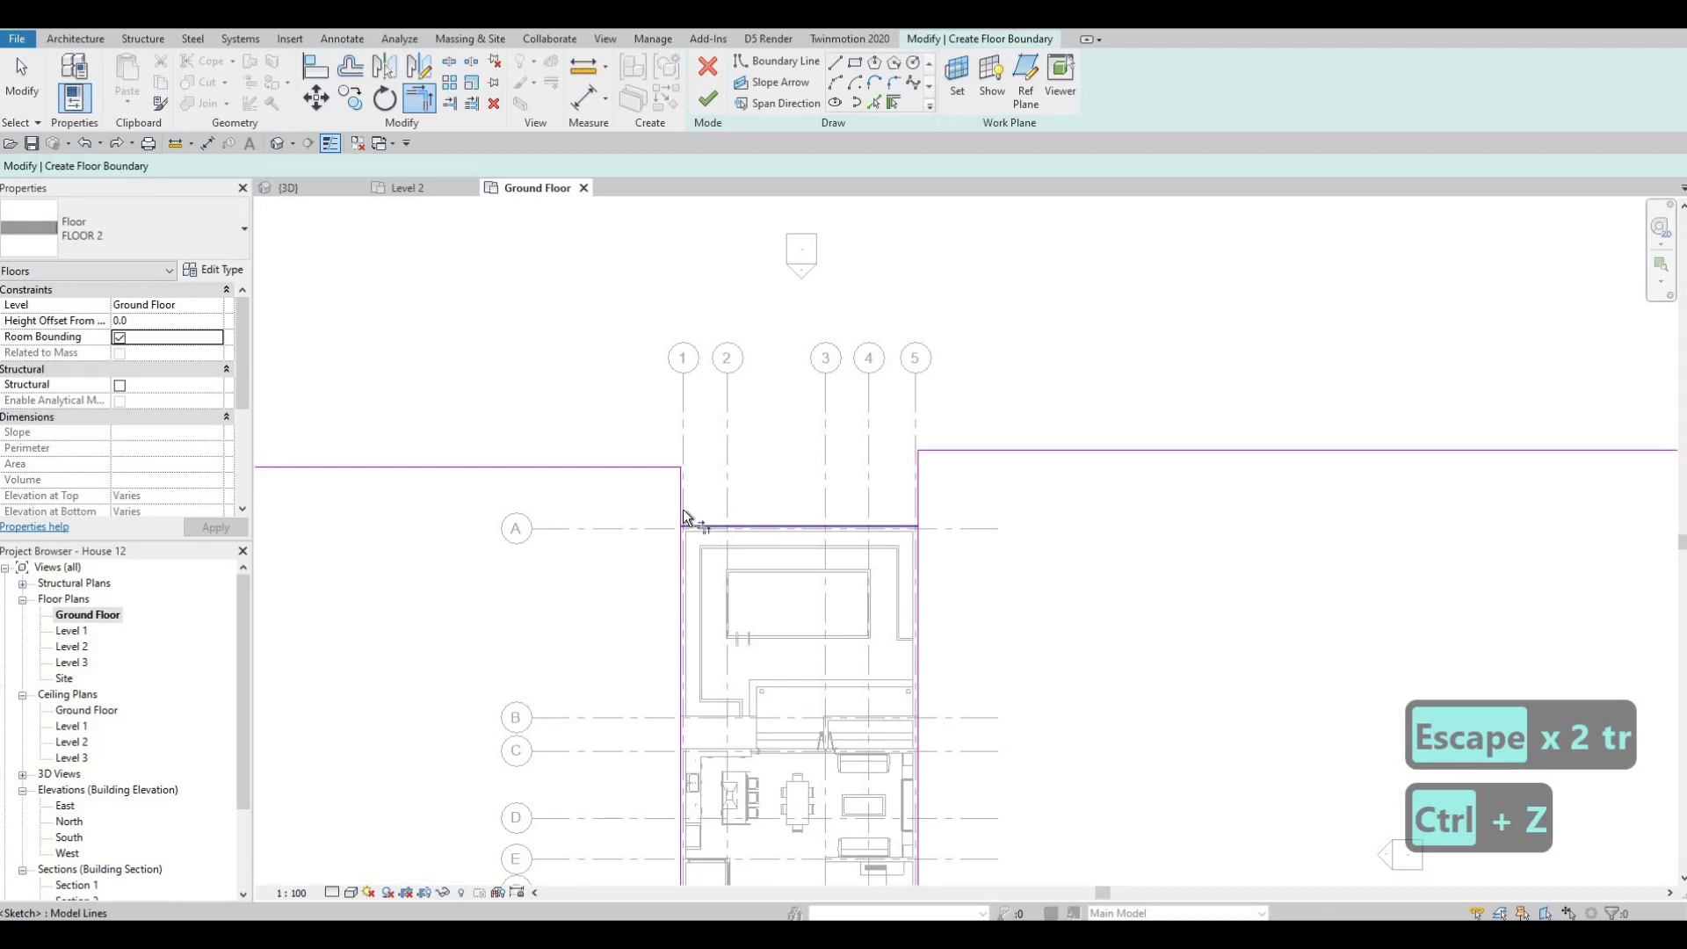
left_click(920, 508)
scroll(817, 561, "down", 3)
key("Escape")
scroll(817, 561, "up", 1)
key("Escape")
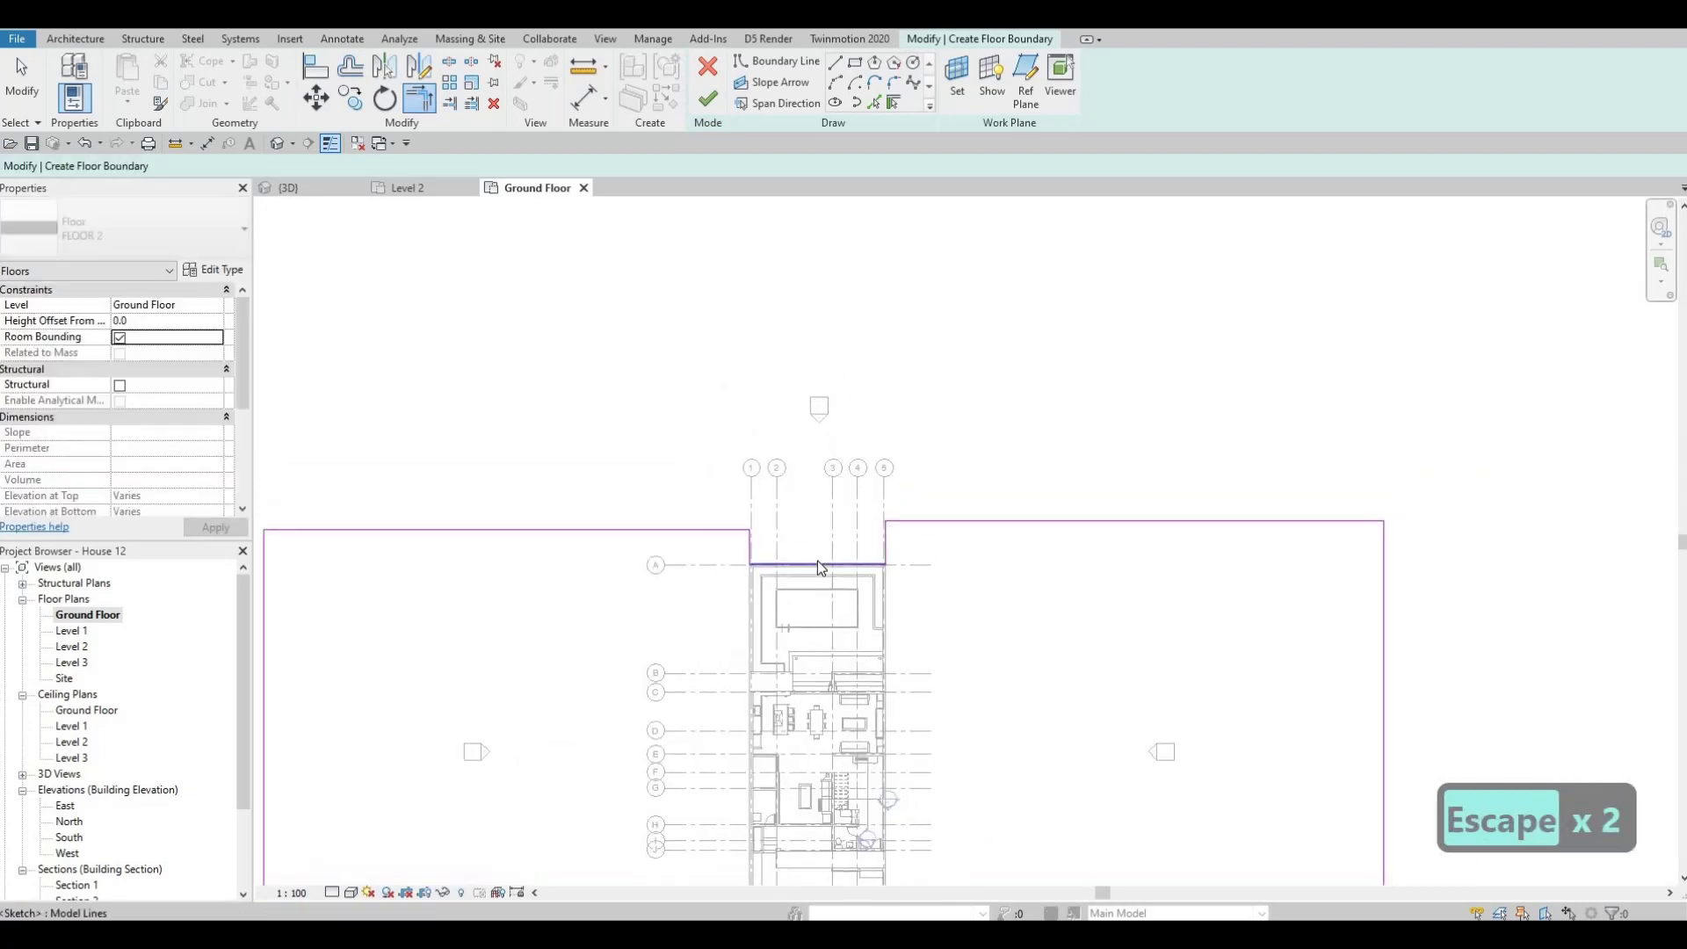
Delete the rear wall line and the two short side segments joining it to the rectangles.
left_click(817, 561)
key("Escape")
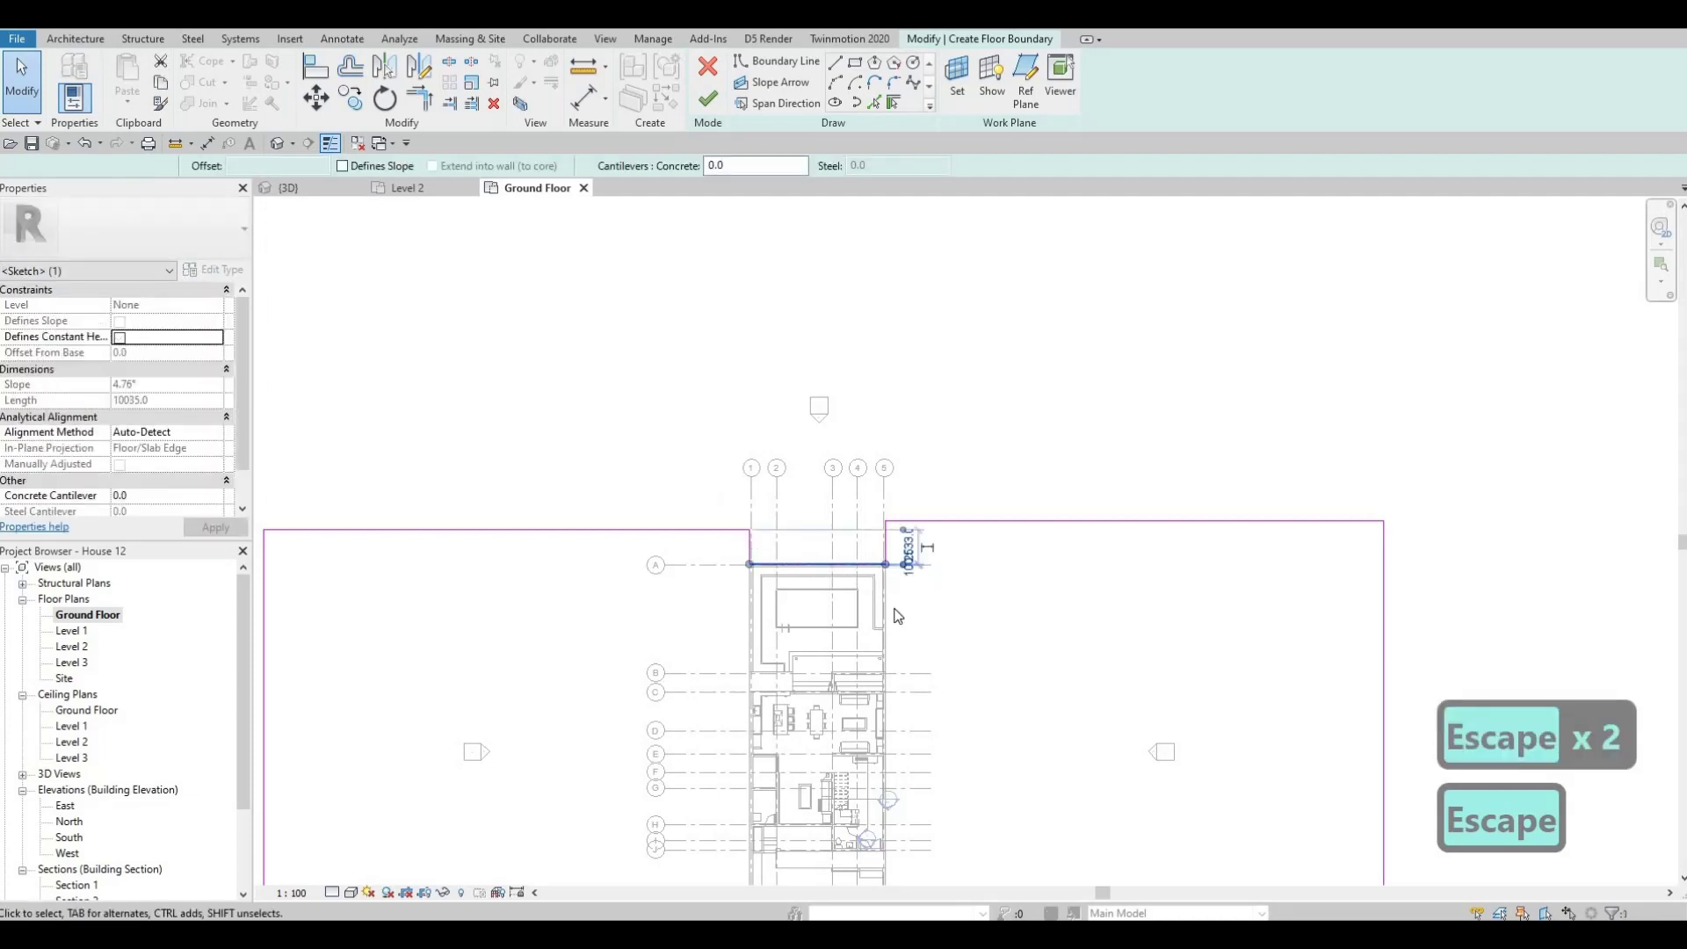
left_click_drag(706, 486, 897, 608)
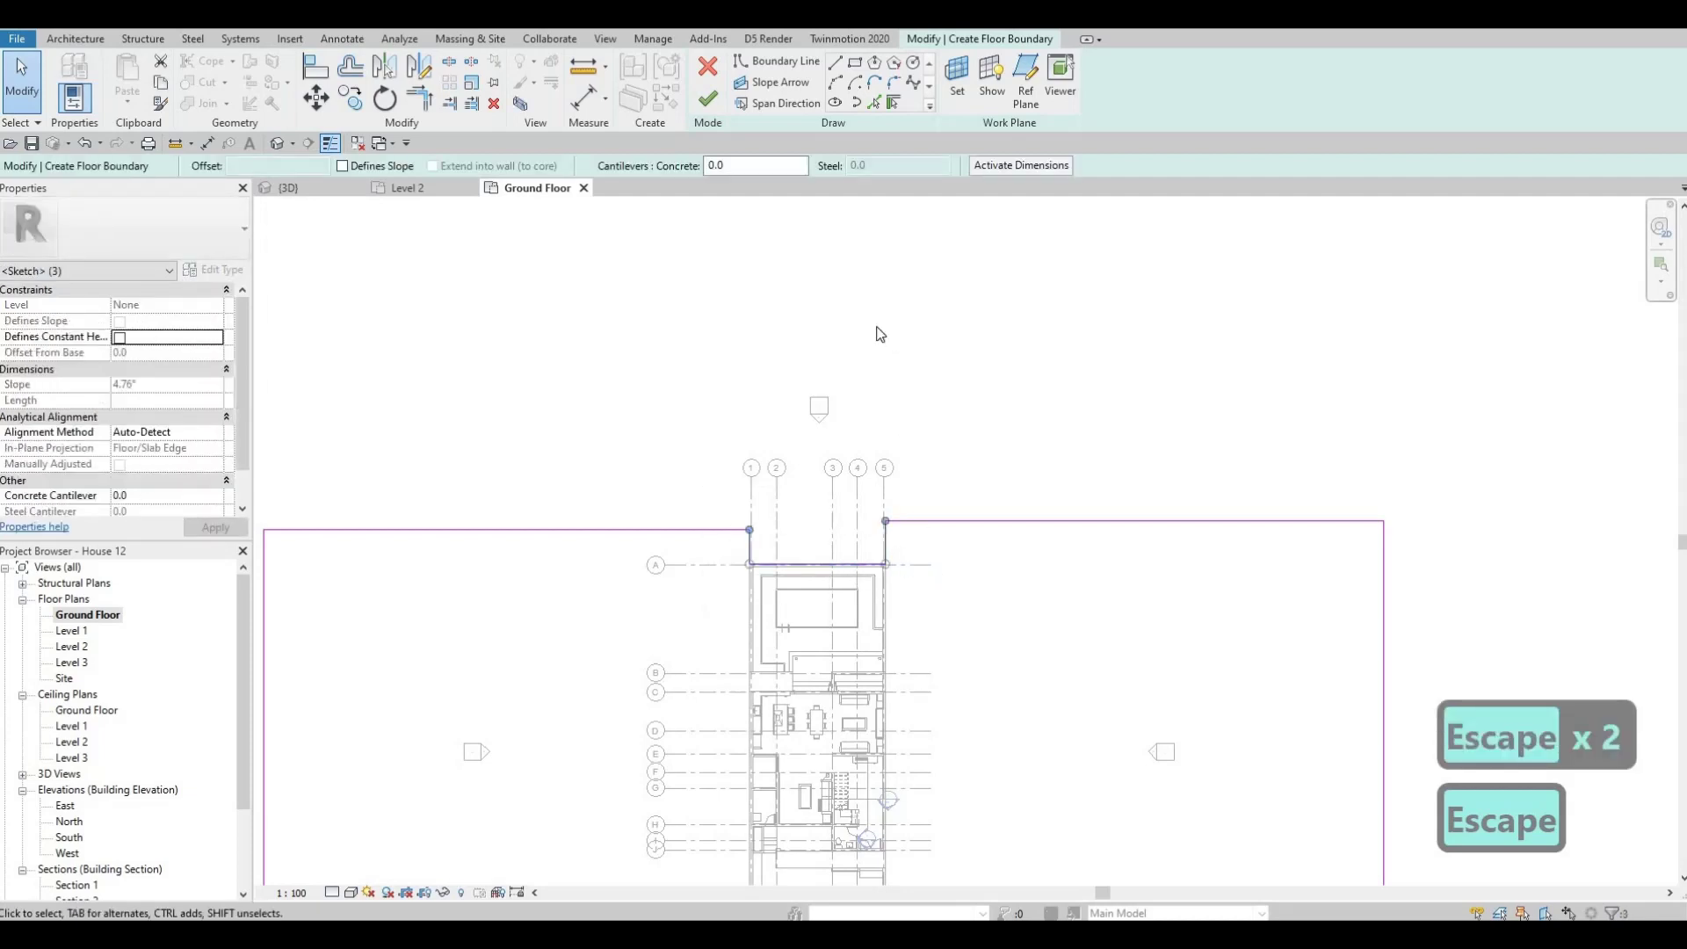
middle_click_drag(866, 524, 846, 254)
scroll(846, 255, "down", 1)
key("Delete")
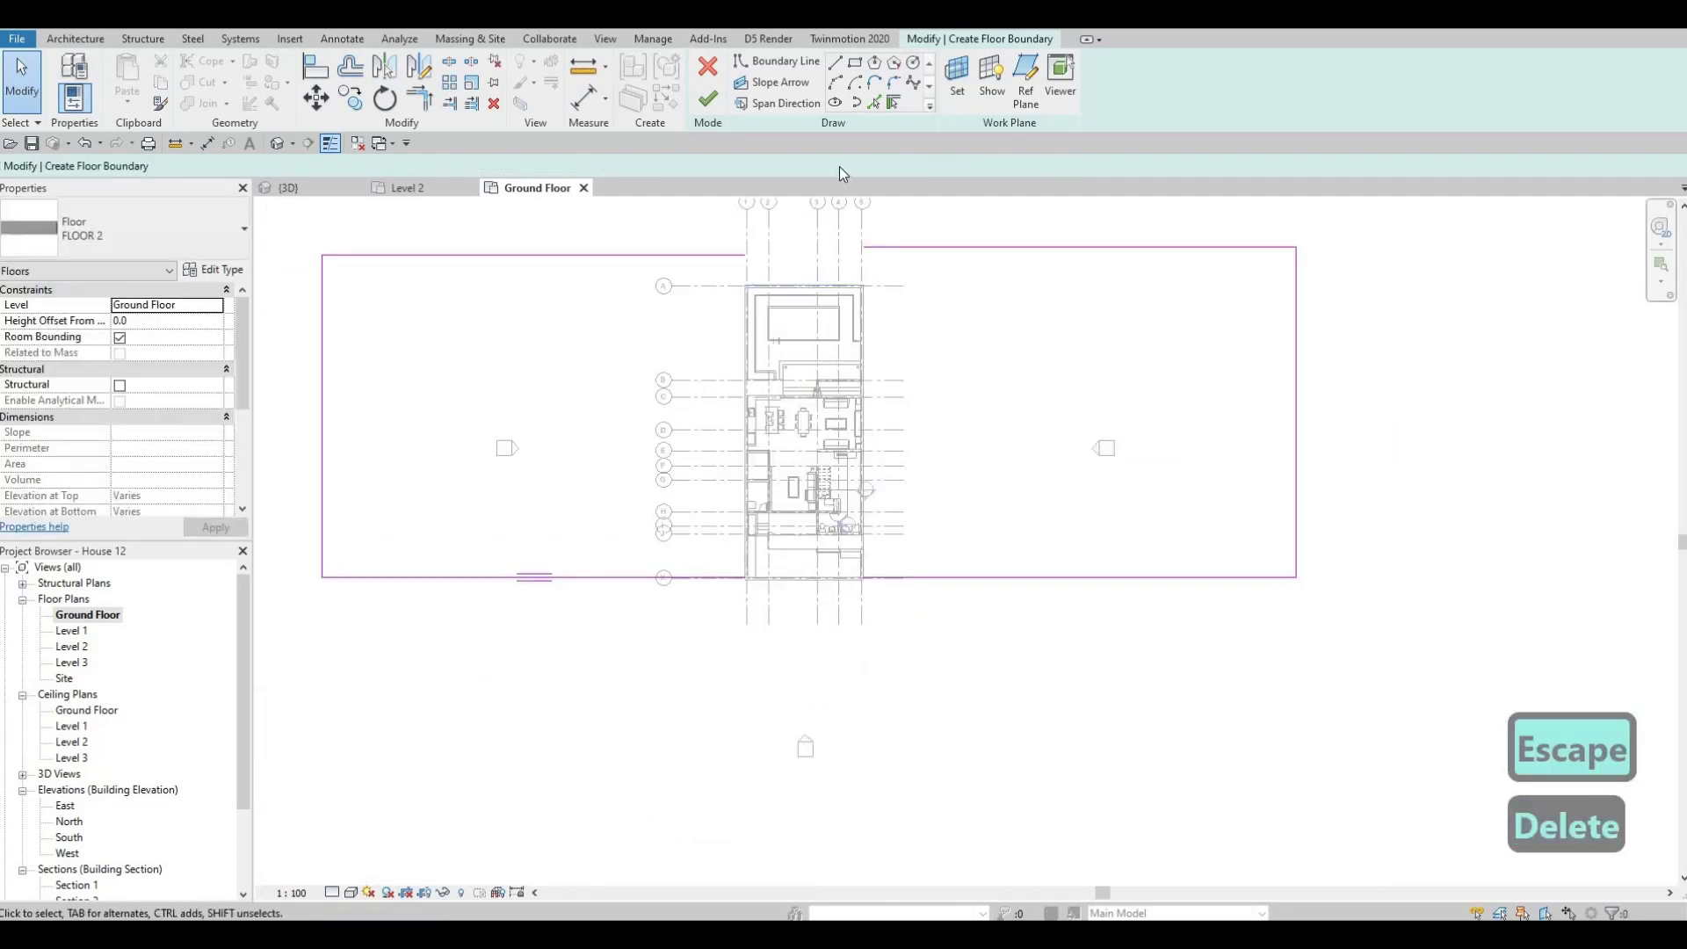
Pick the outer edges of the rear and both side boundary walls as boundary lines around the house plot.
left_click(874, 103)
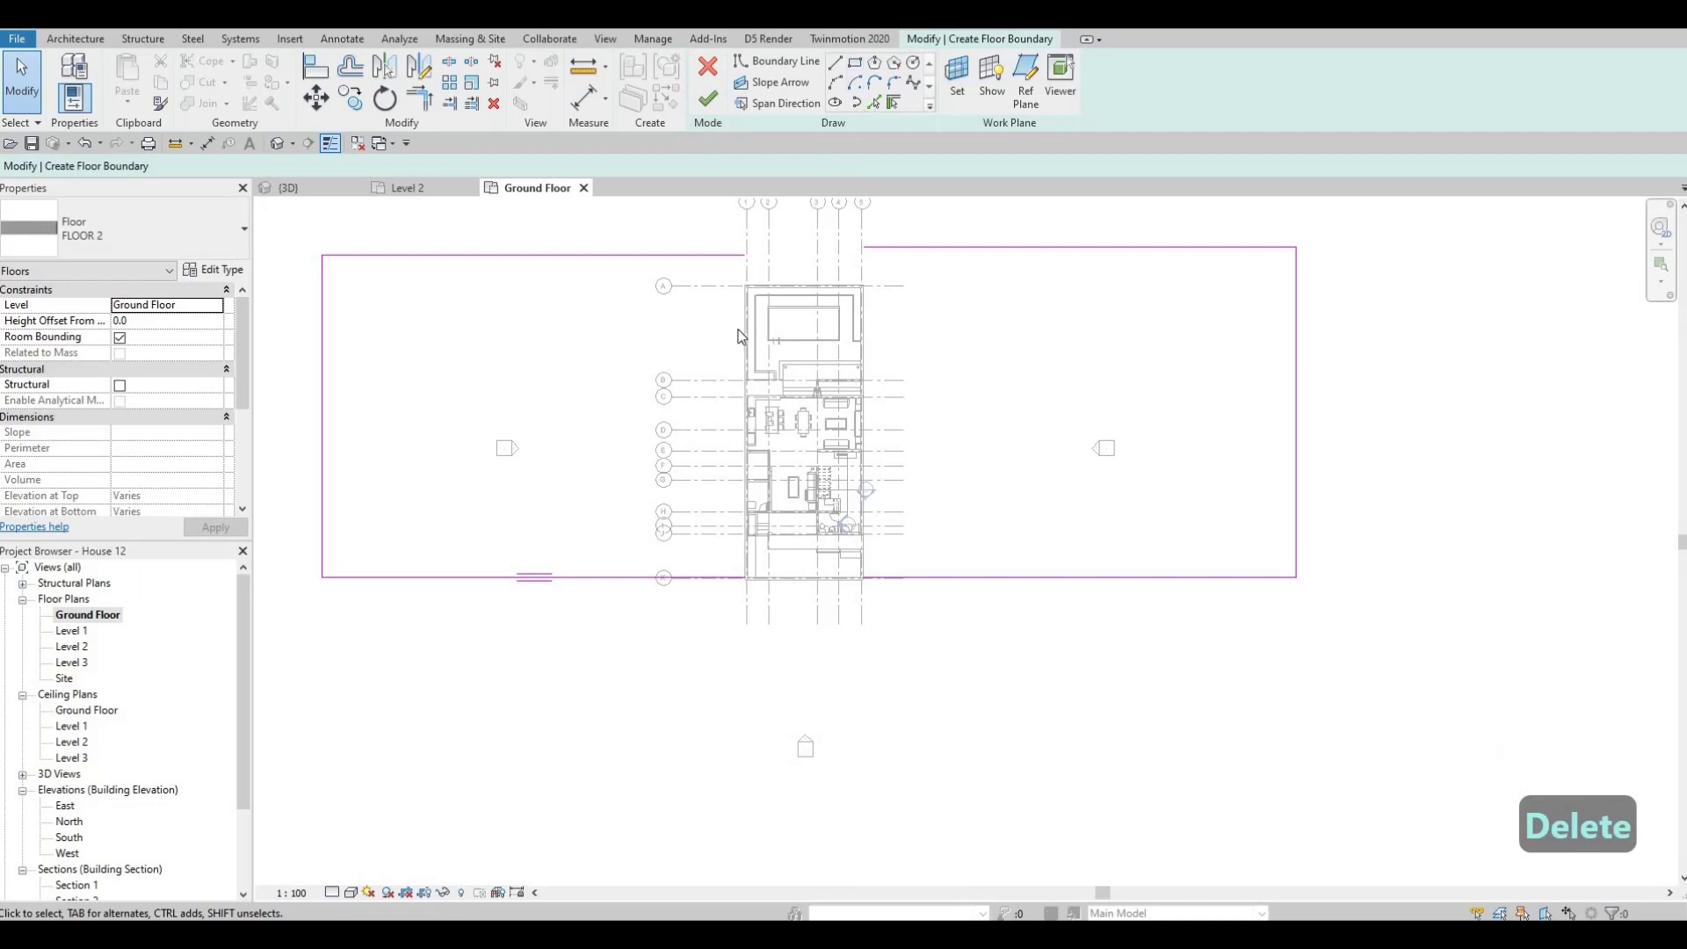
scroll(750, 318, "up", 3)
left_click(756, 303)
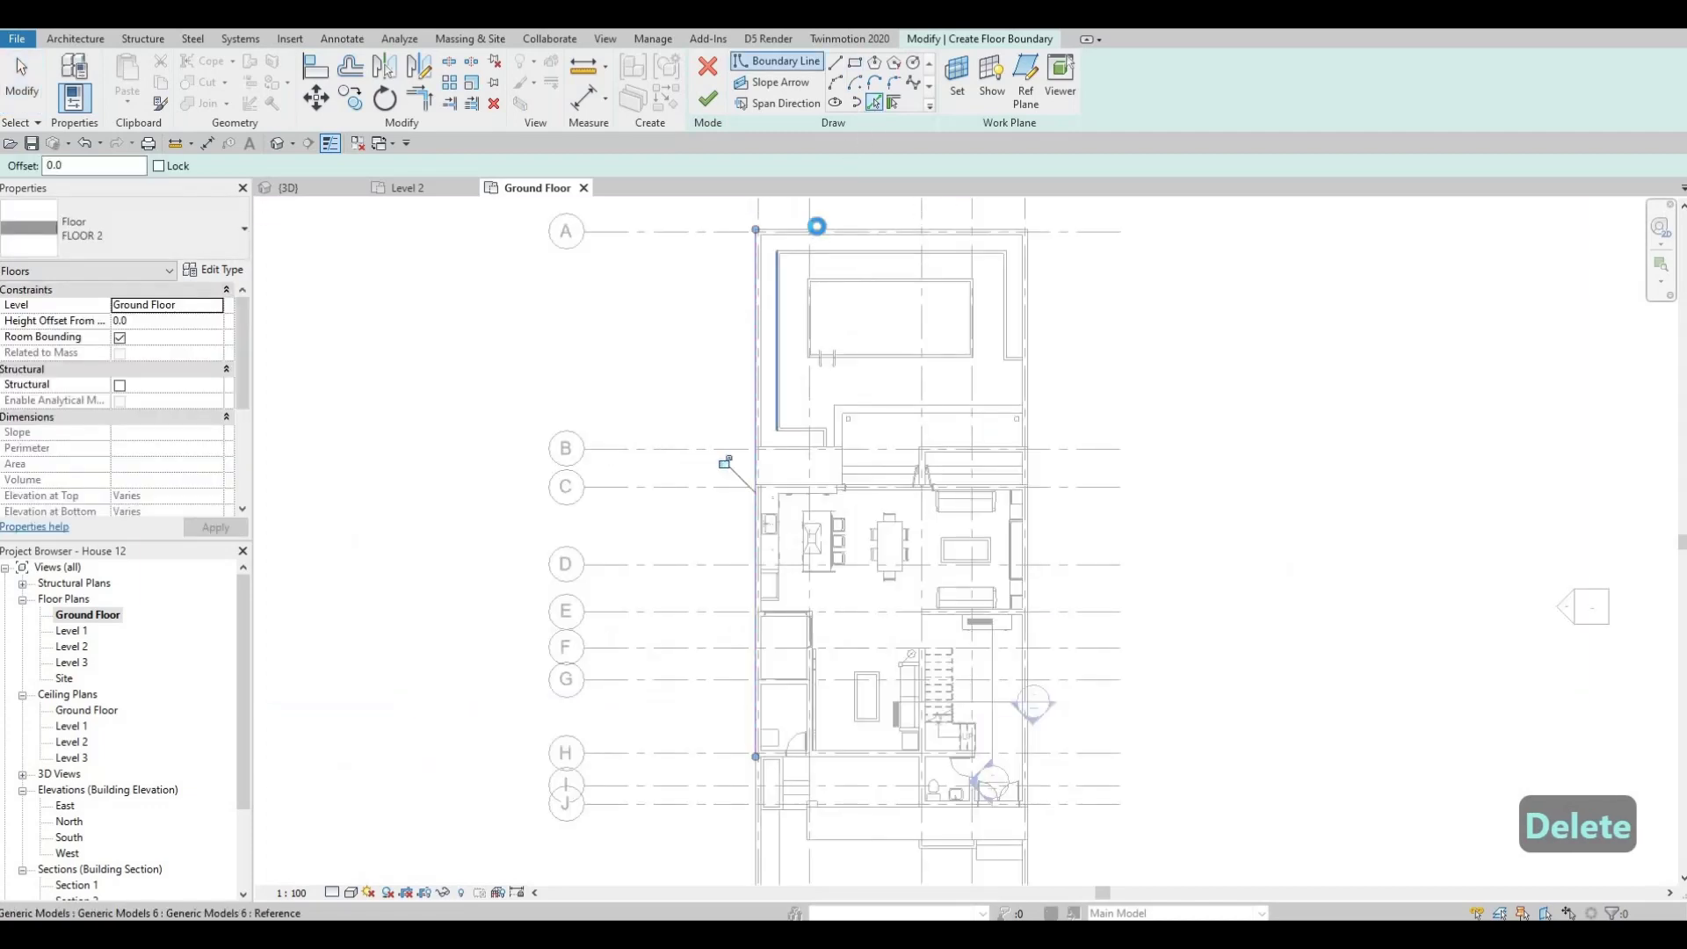
left_click(820, 230)
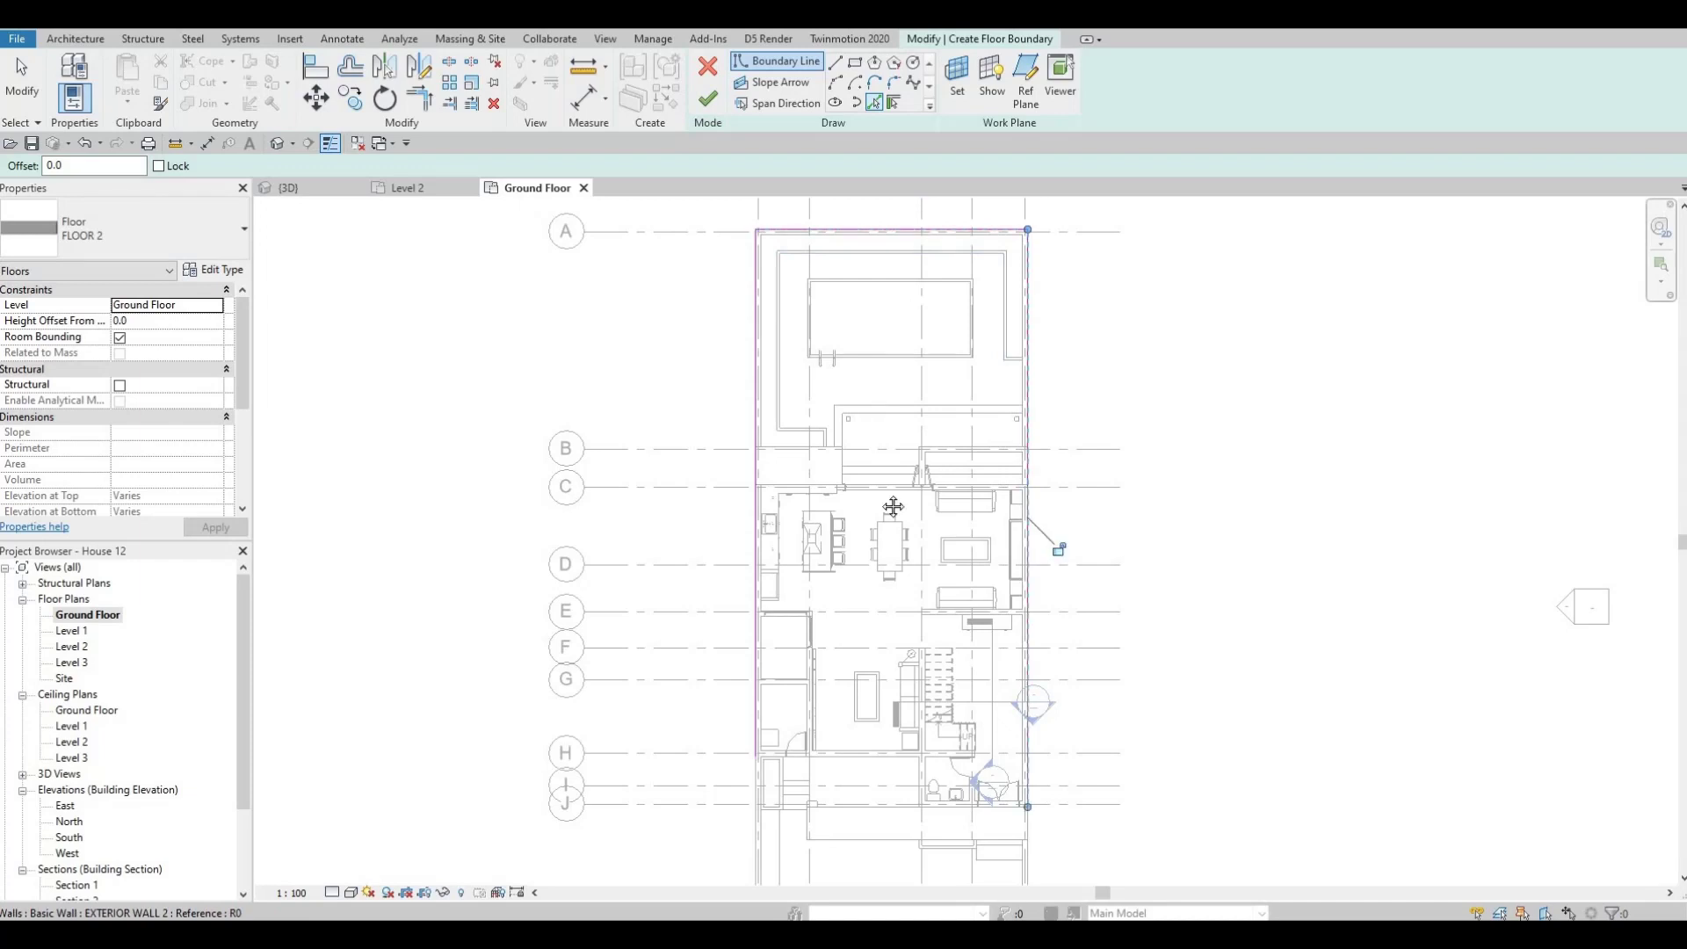
scroll(893, 507, "down", 3)
key("Escape")
key("Escape")
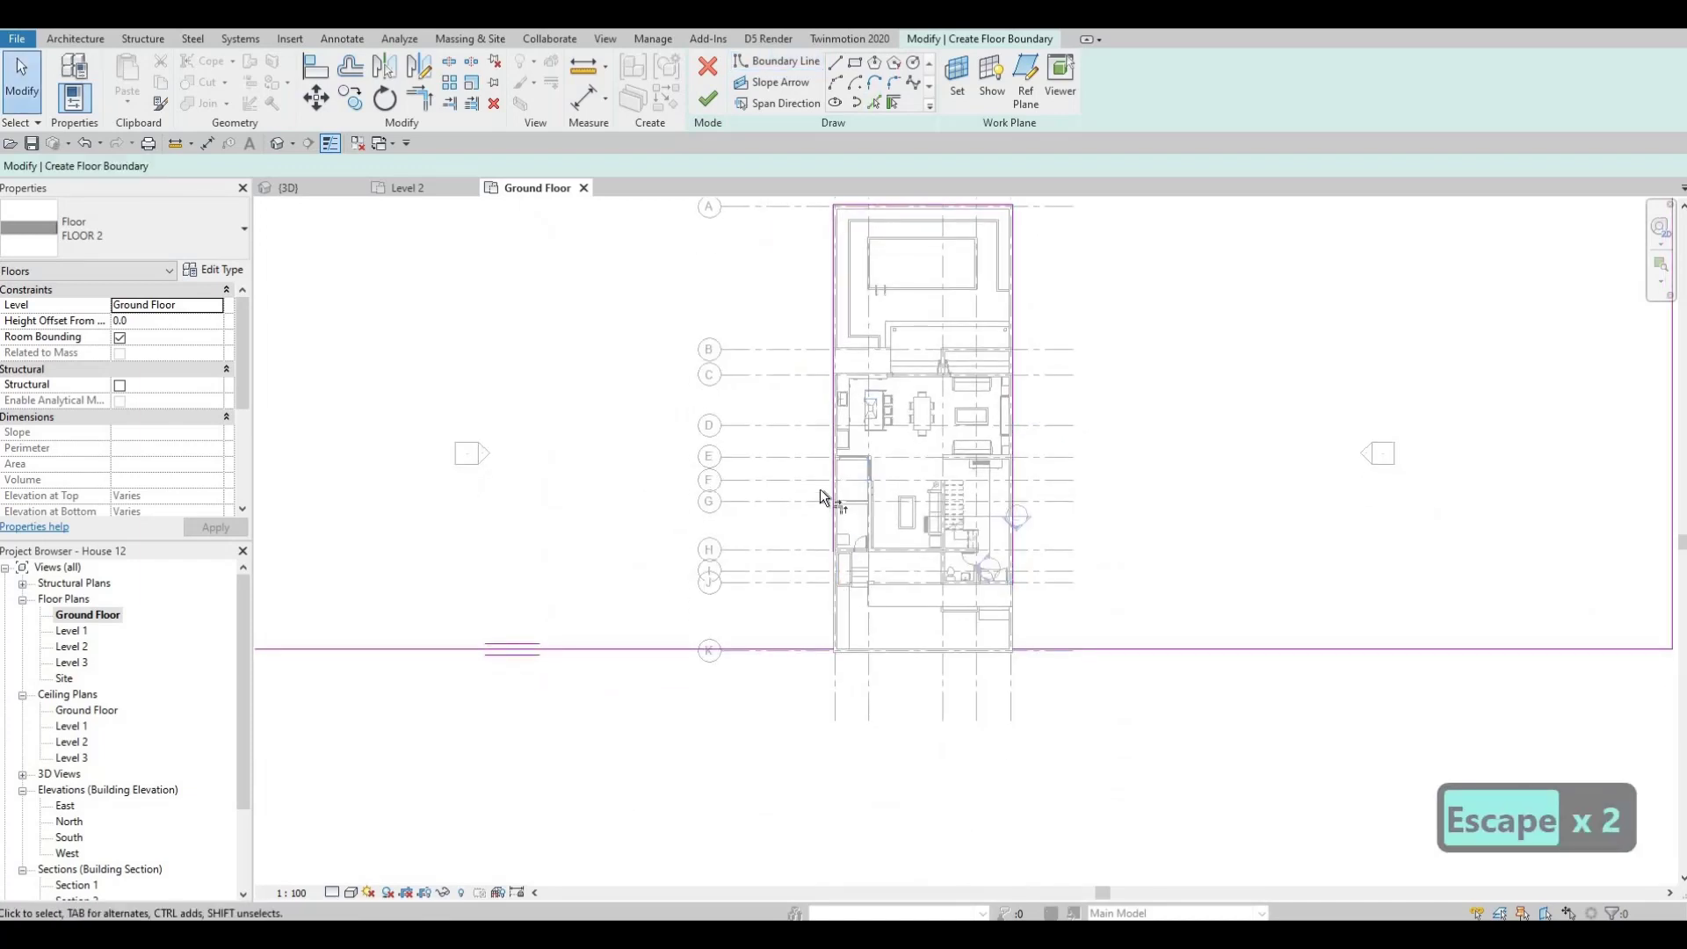
Trim the boundary lines along both side walls to the front lines at grid K to form corners.
key("t")
key("r")
left_click(832, 466)
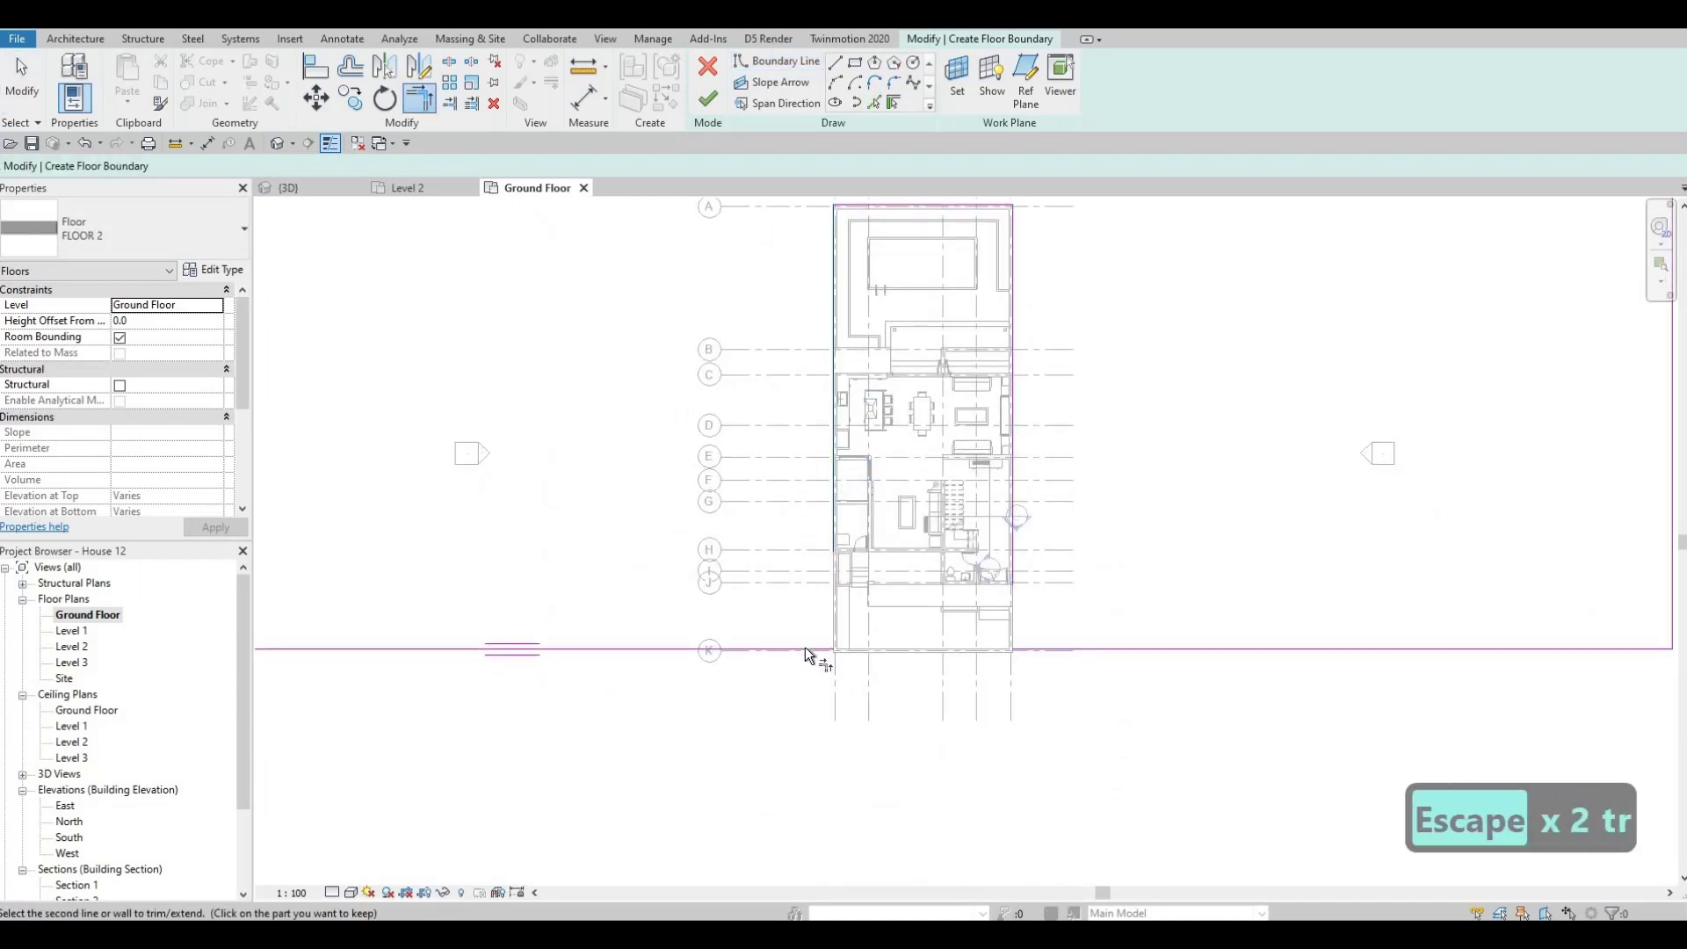
left_click(805, 647)
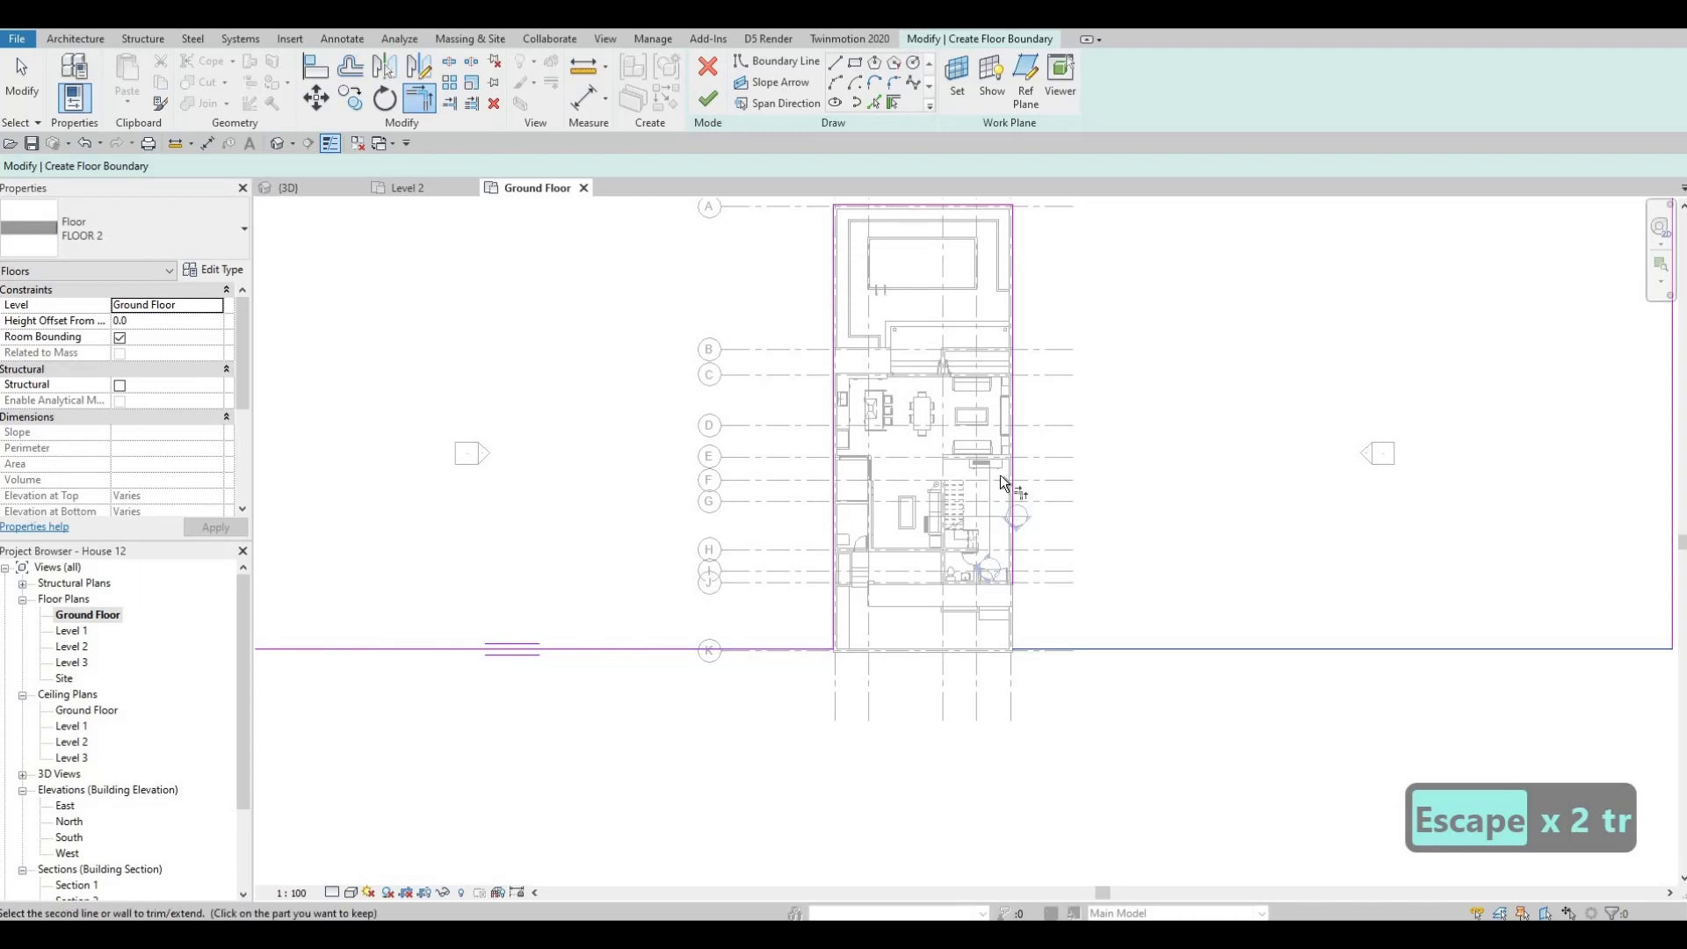
left_click(1013, 494)
middle_click_drag(886, 573, 800, 839)
scroll(799, 839, "down", 1)
key("Escape")
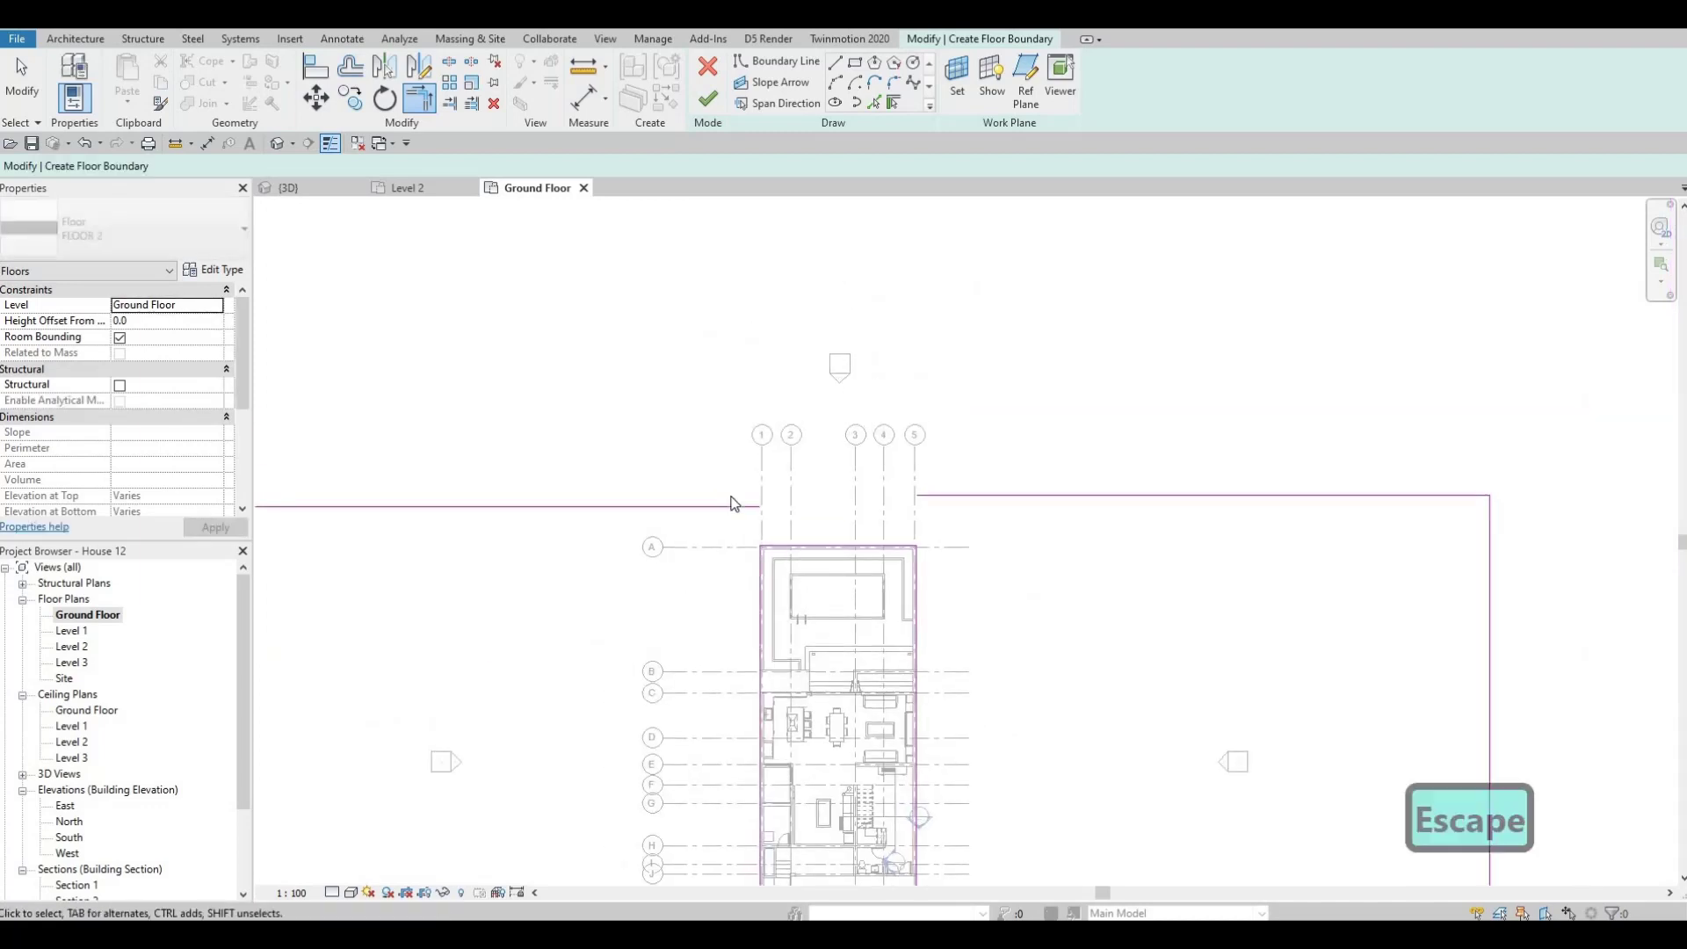
key("Escape")
Delete the rear line beside grid 1 and extend the rear line beside grid 5 across to the far outer side.
left_click(733, 505)
key("Delete")
scroll(836, 471, "down", 1)
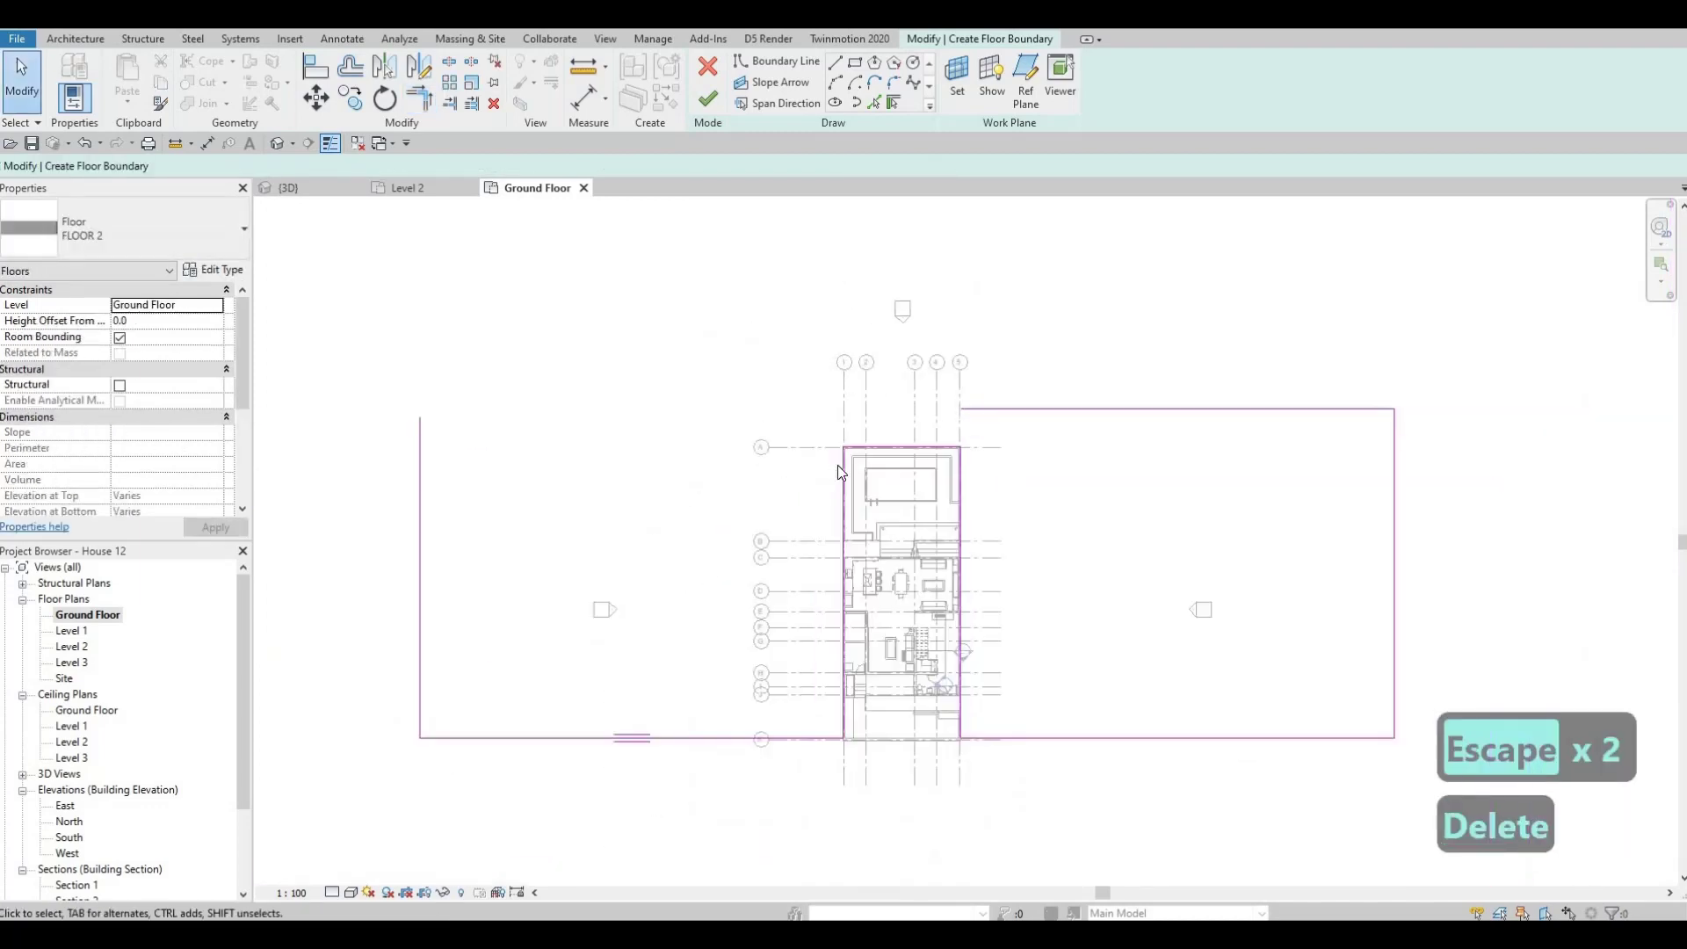
key("t")
key("r")
left_click(991, 411)
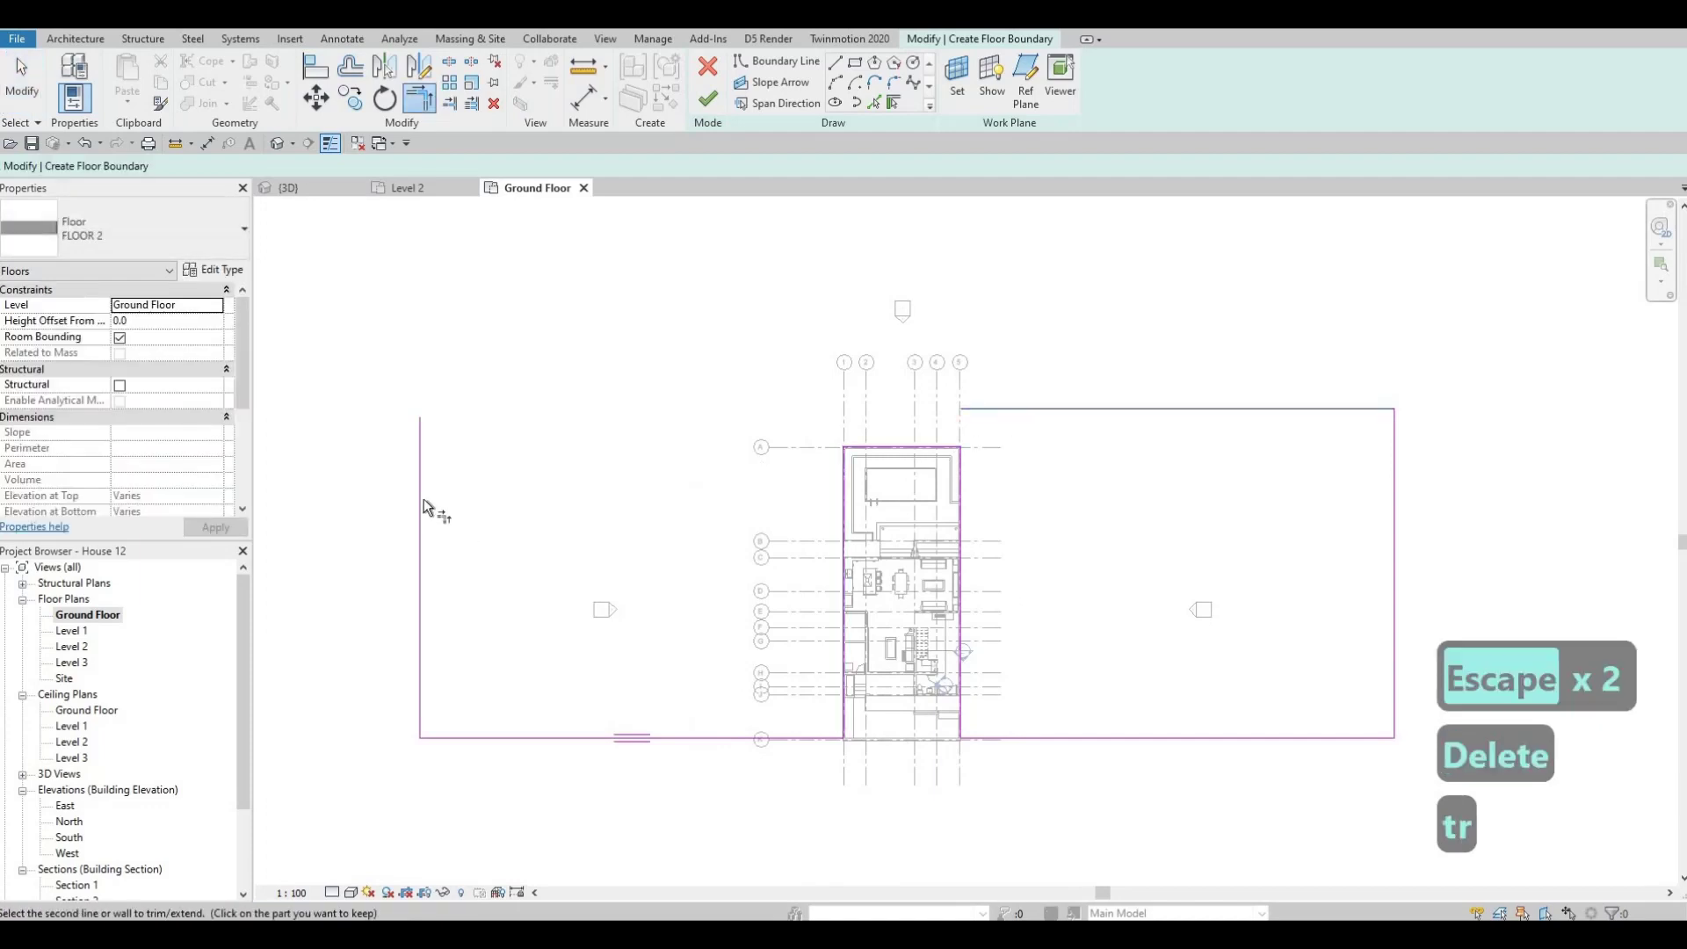
left_click(423, 501)
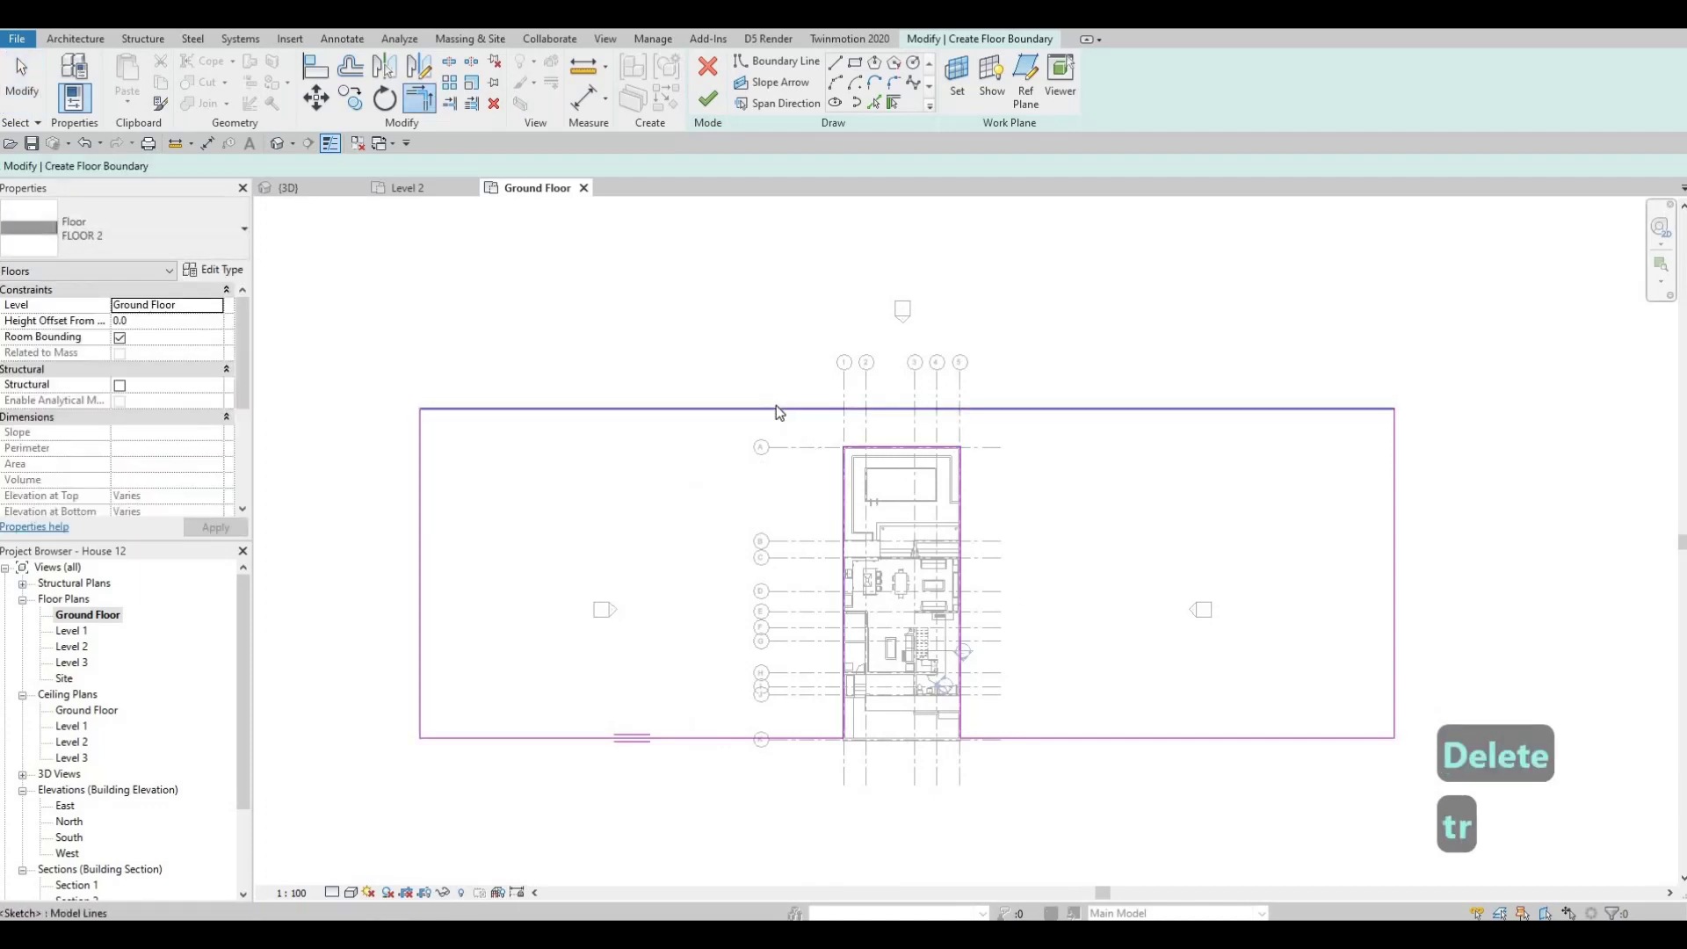
key("Escape")
key("Escape")
Move the rear boundary line to about 18000 mm behind the rear wall and shift the outer side beyond grid 1 slightly outward.
left_click_drag(775, 409, 774, 256)
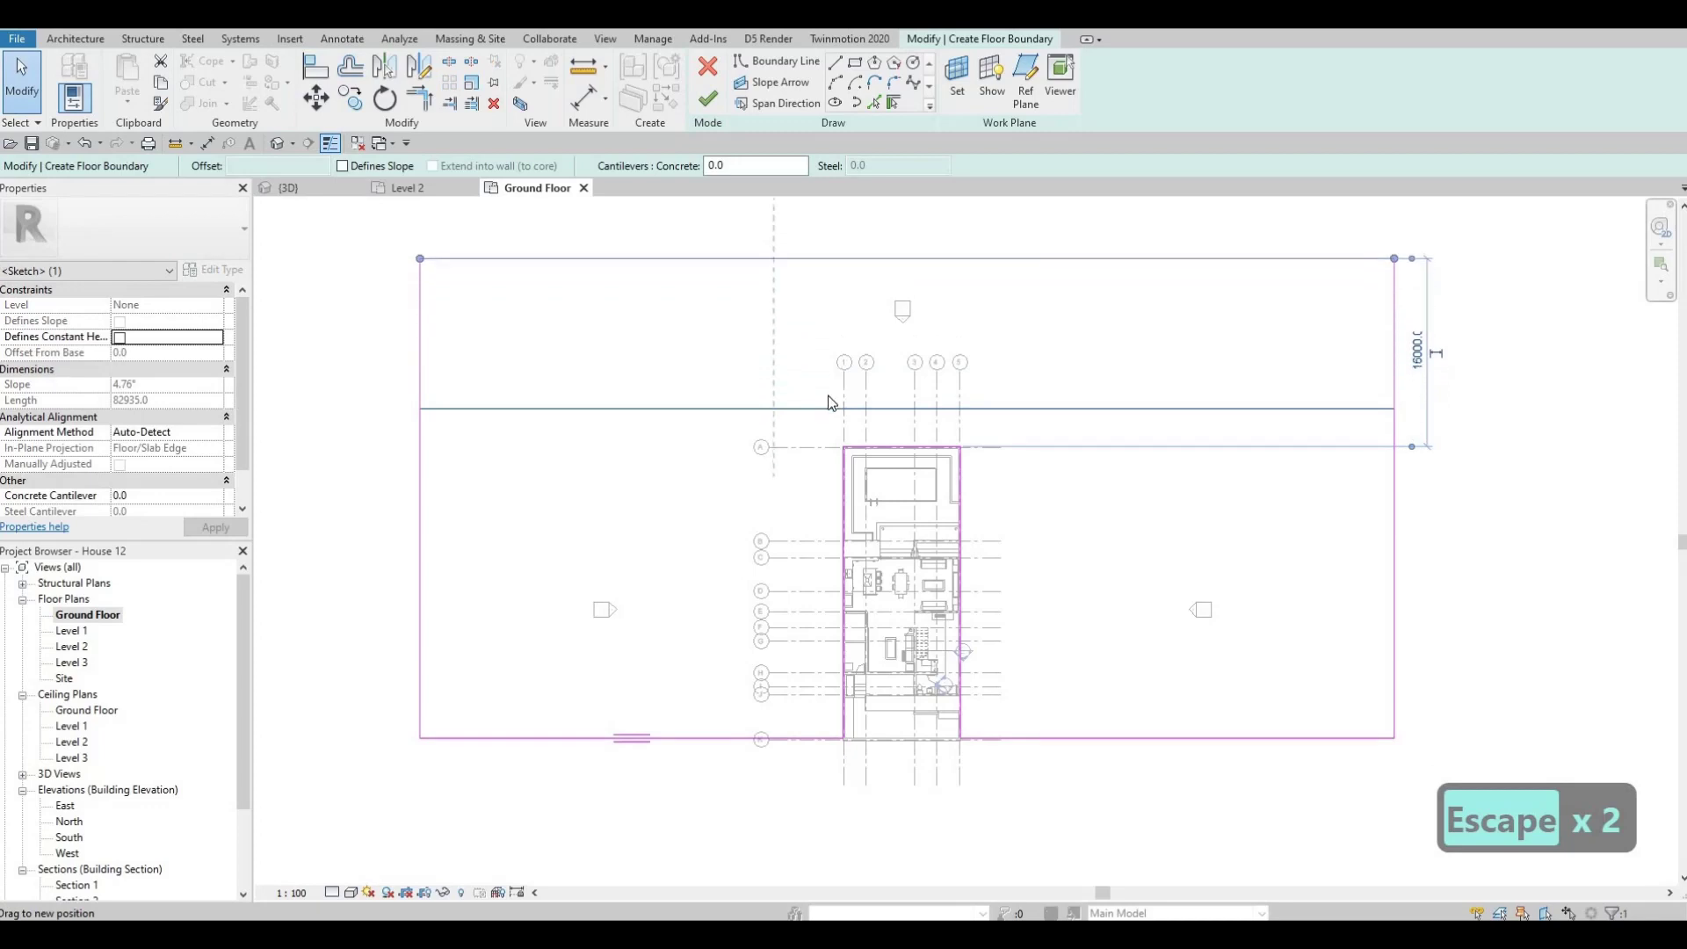
middle_click_drag(842, 401, 682, 508)
scroll(680, 518, "down", 2)
middle_click_drag(659, 646, 678, 535)
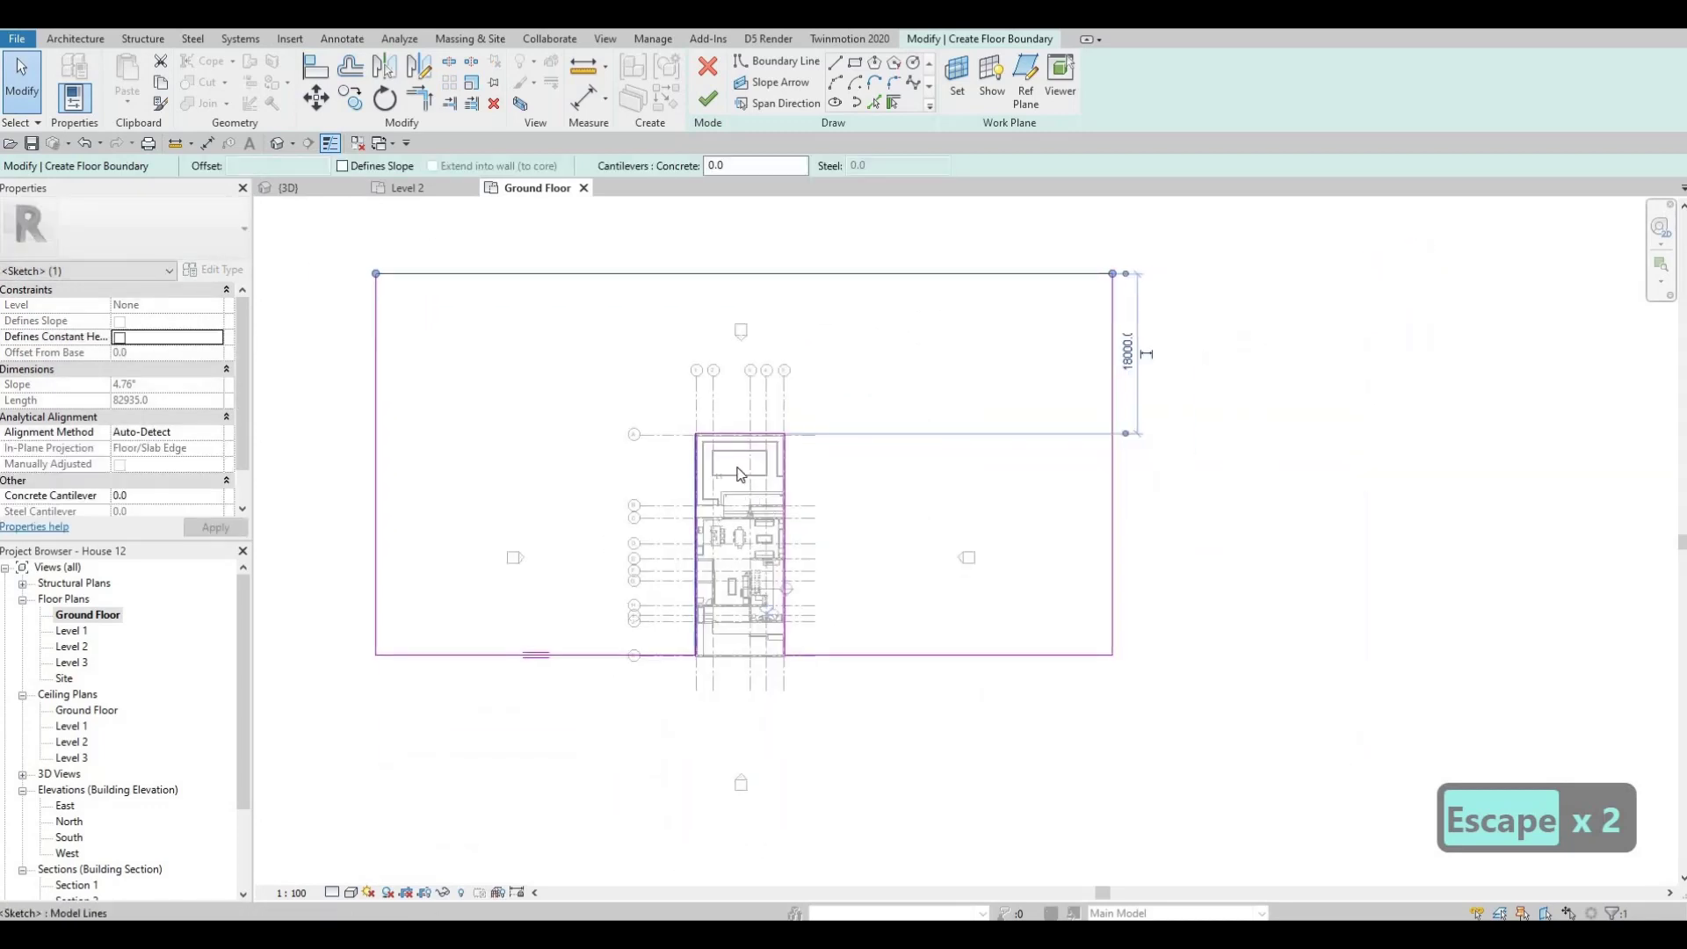
middle_click_drag(740, 475, 769, 454)
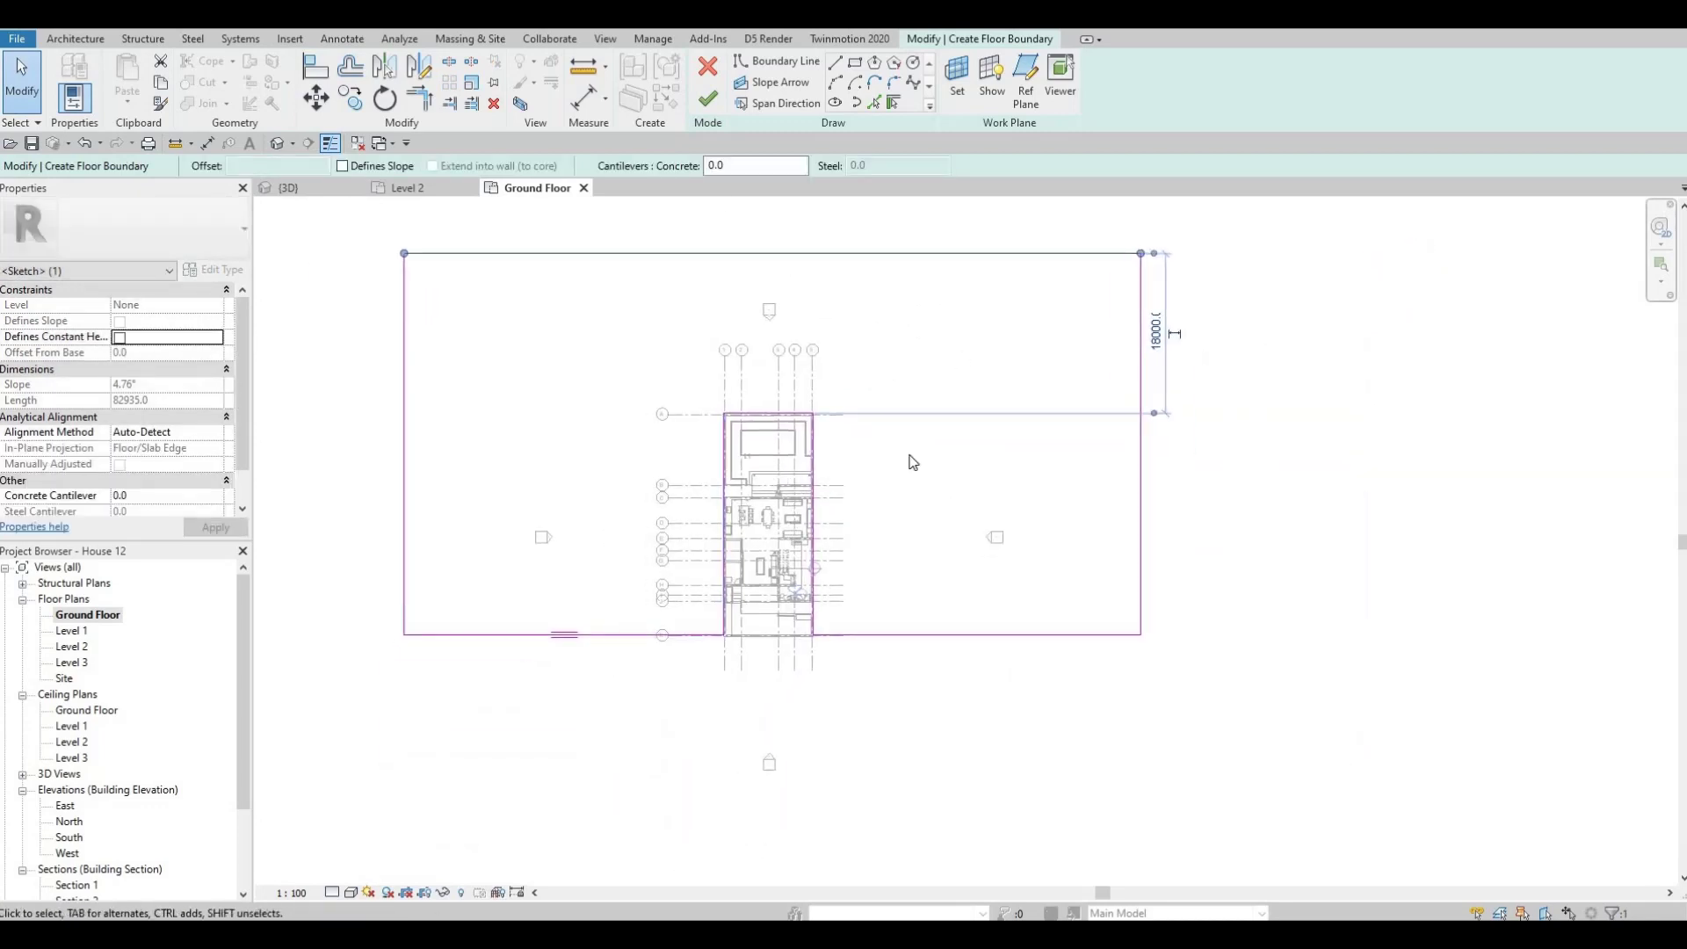
middle_click_drag(404, 450, 499, 394)
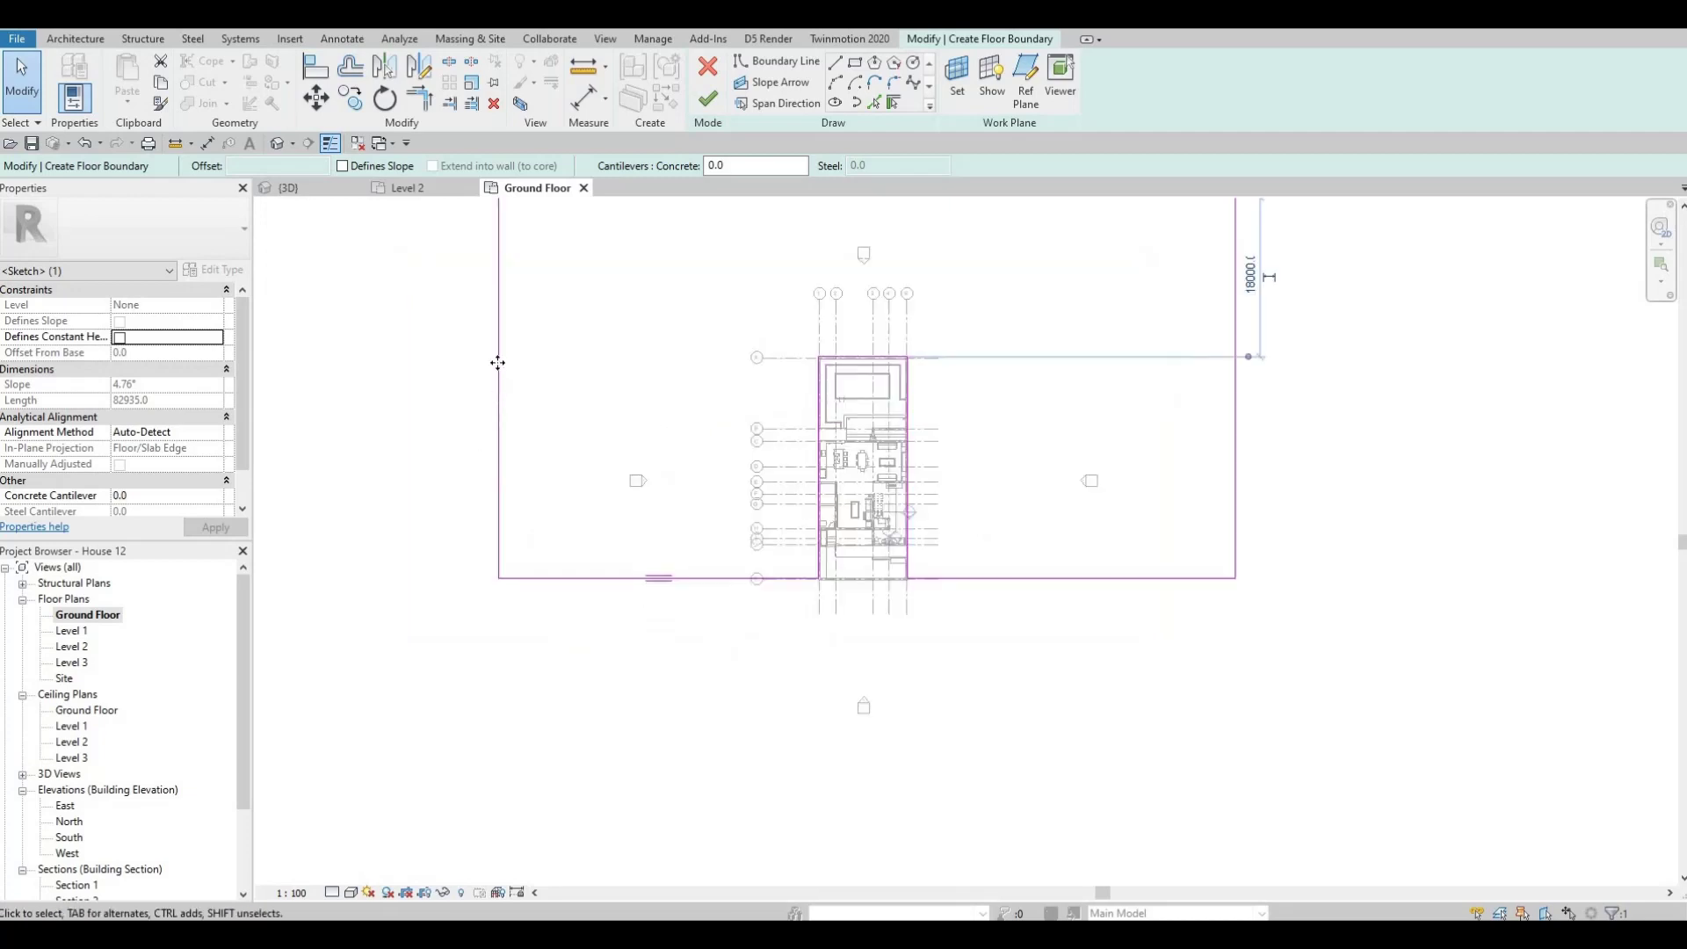
mouse_move(497, 363)
left_mouse_down()
mouse_move(455, 359)
mouse_move(473, 360)
left_mouse_up()
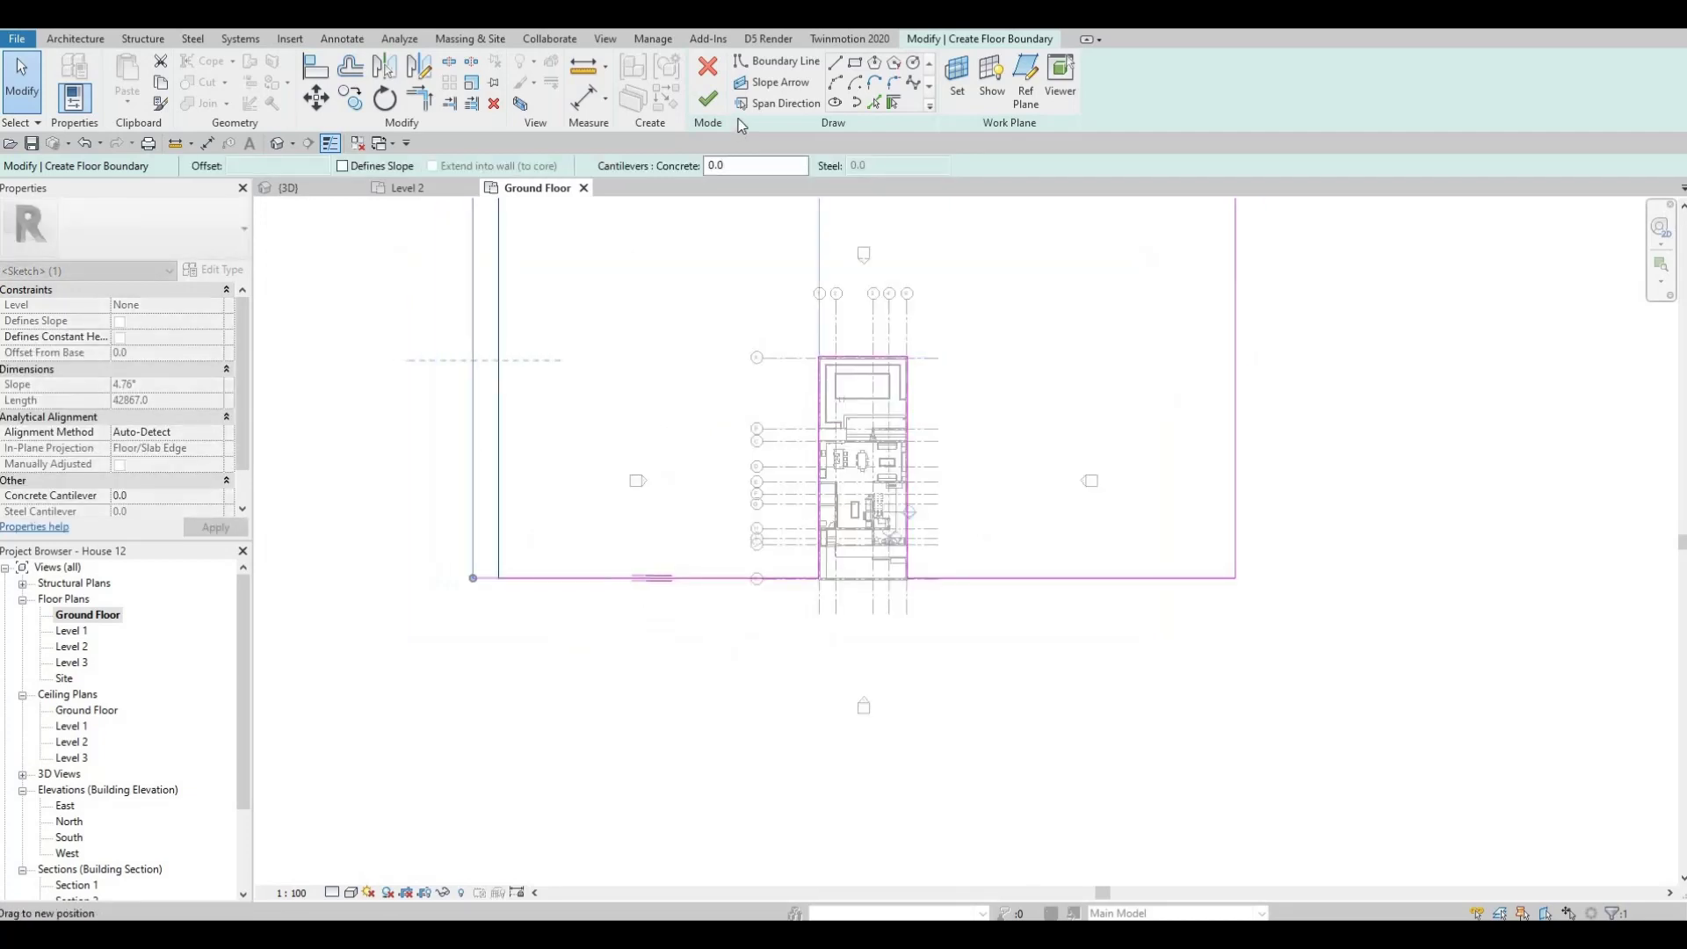
Finish the floor sketch and attach the walls that reach the floor's level to its bottom.
left_click(708, 98)
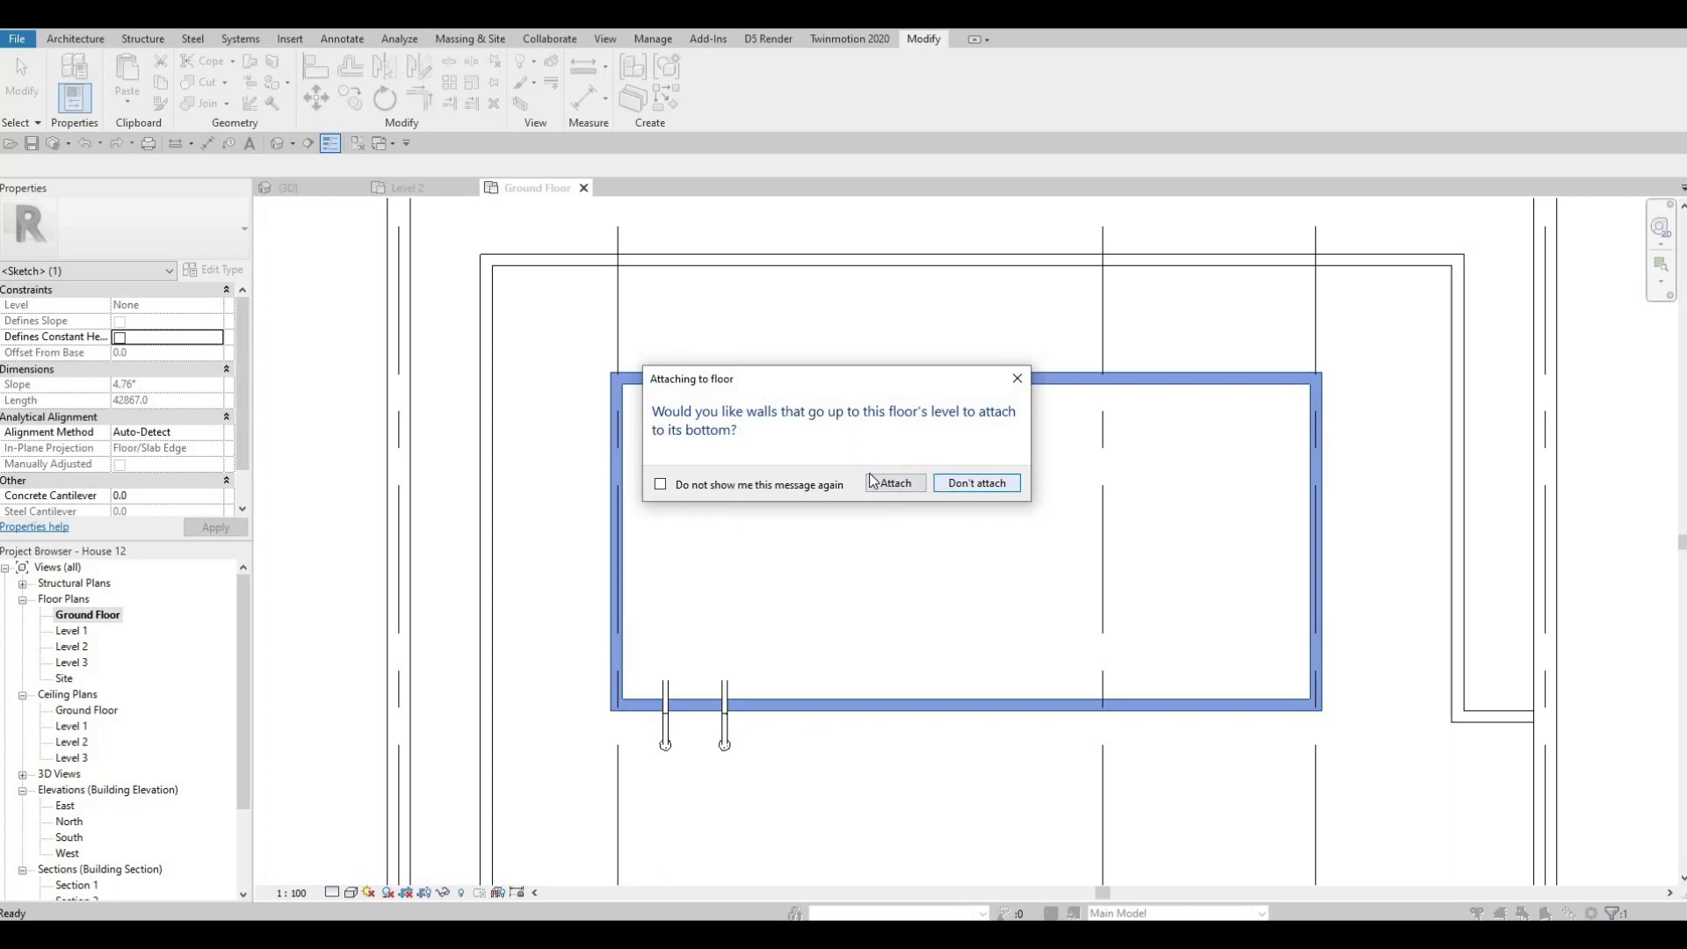
left_click(895, 483)
scroll(369, 247, "down", 5)
key("Escape")
key("Escape")
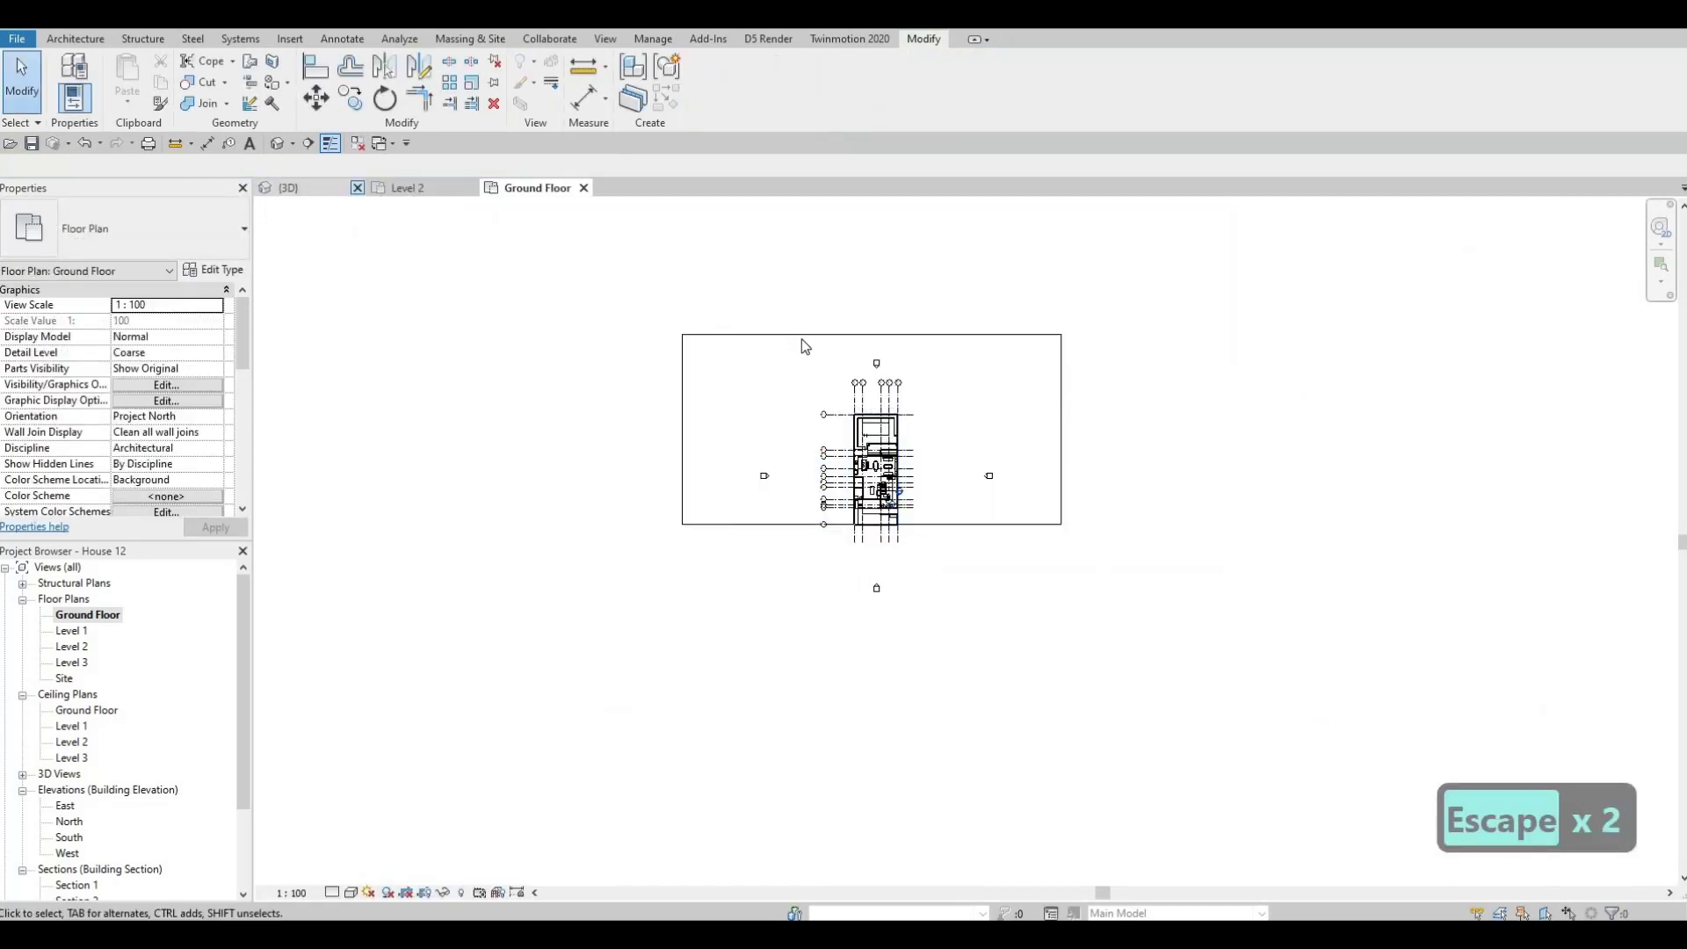
Reopen the new floor's boundary sketch, check the outline around the house, and finish it without attaching the walls.
left_click(717, 334)
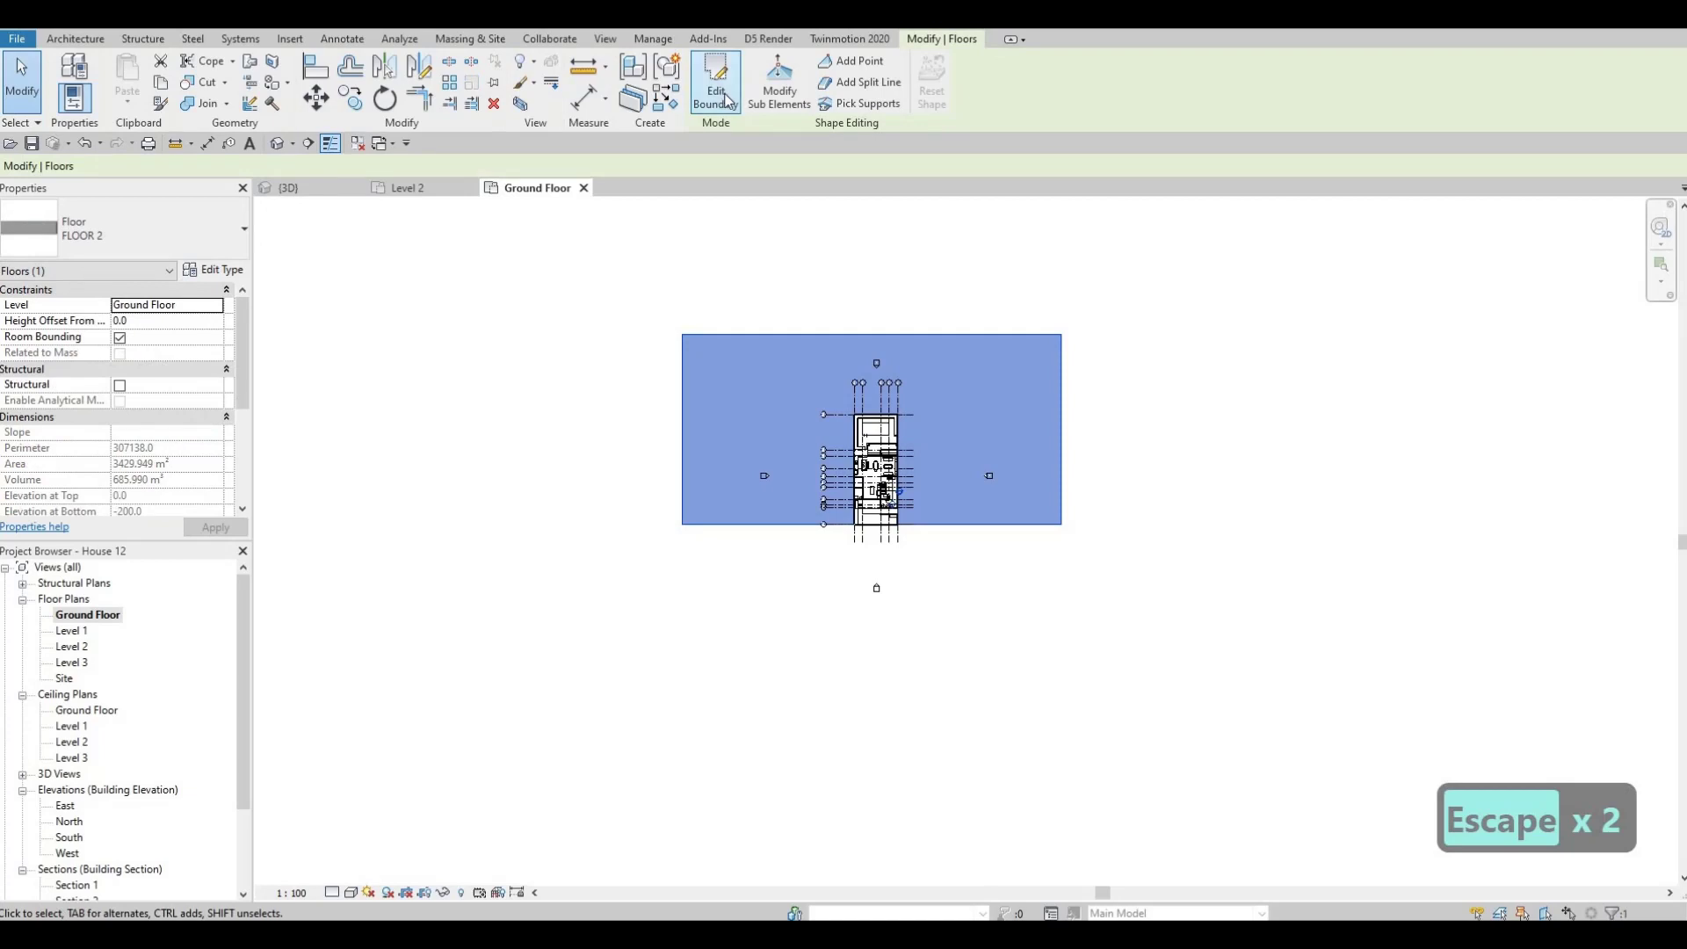
left_click(727, 99)
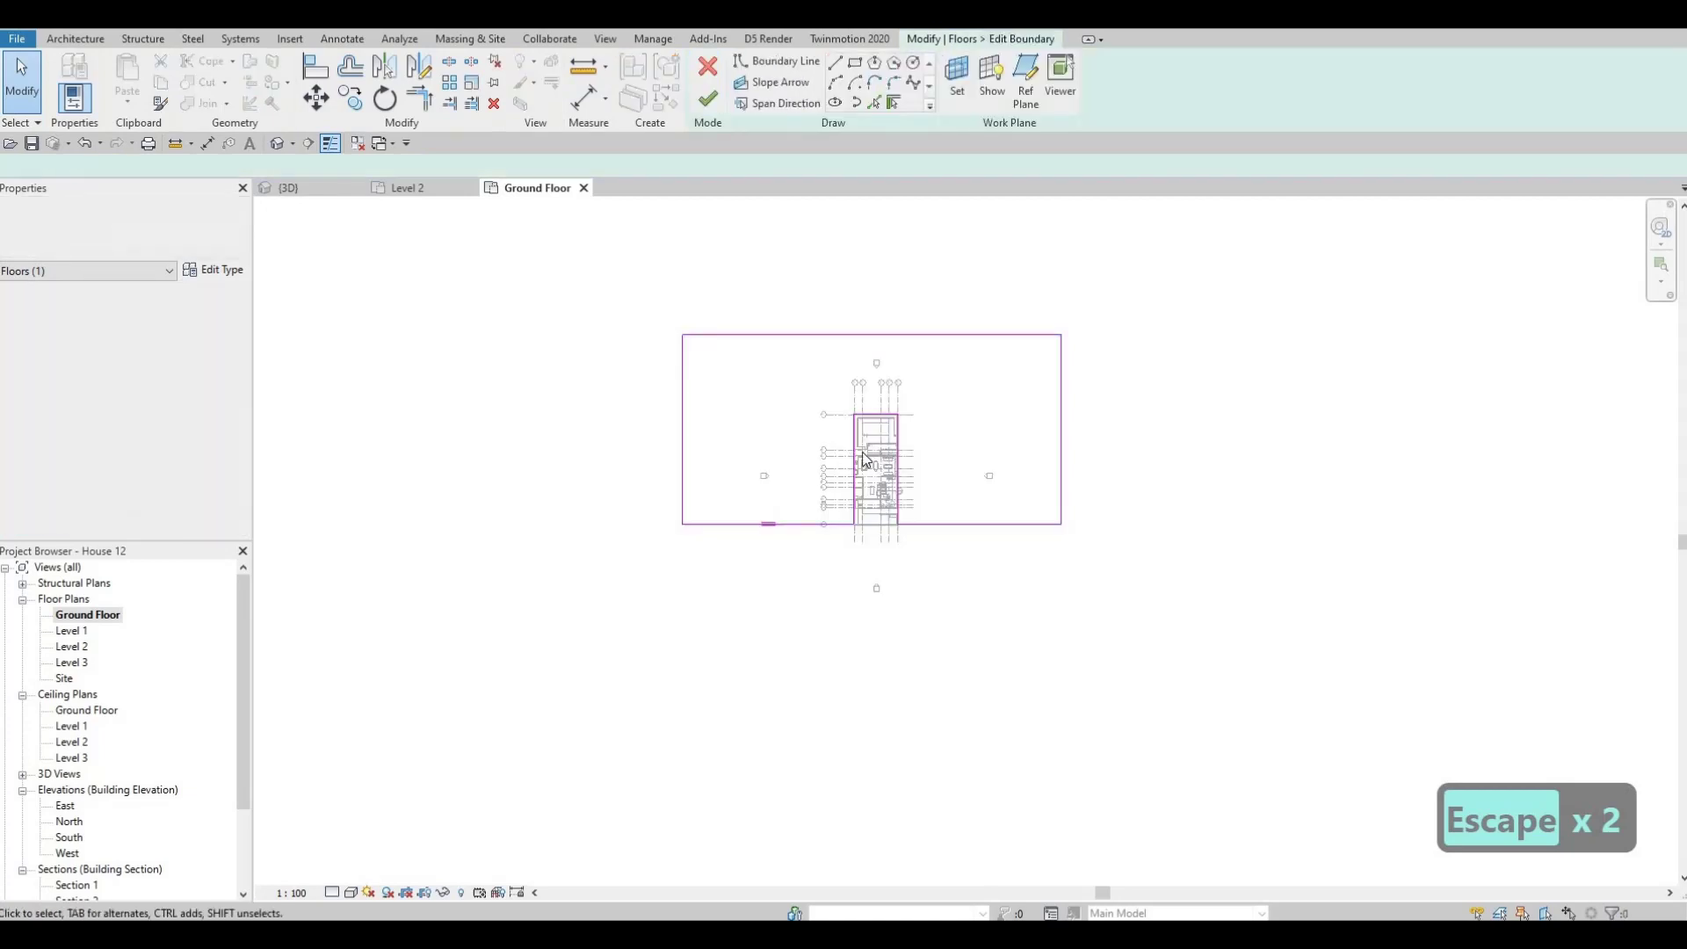
scroll(870, 440, "up", 5)
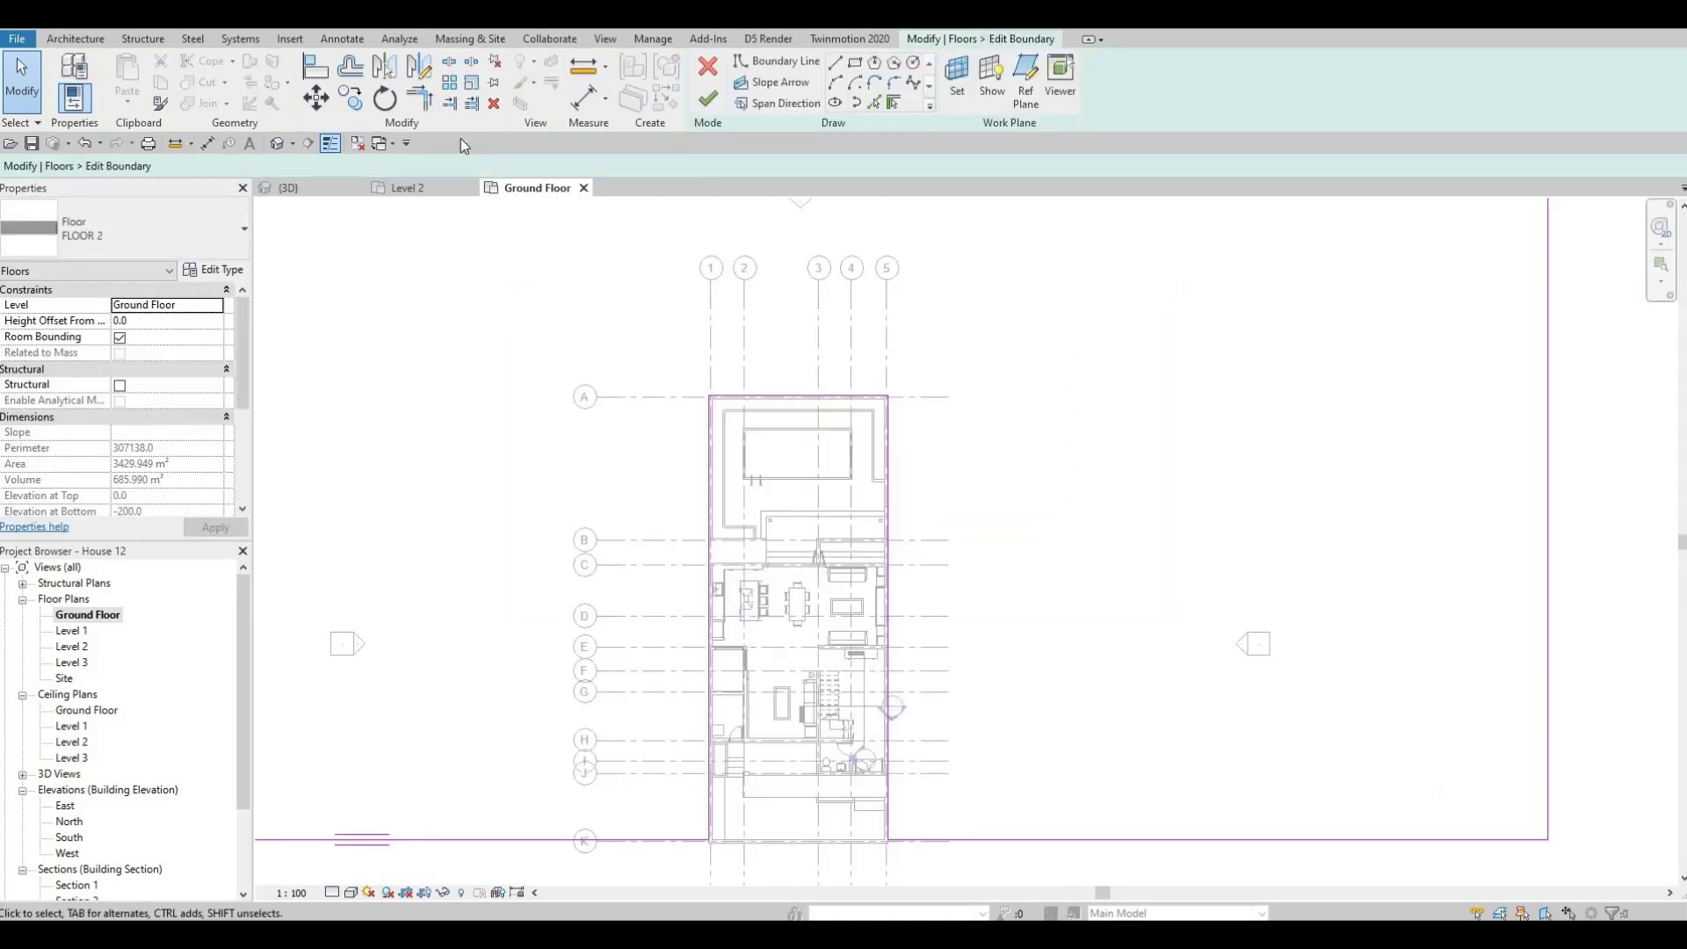
left_click(708, 98)
left_click(971, 480)
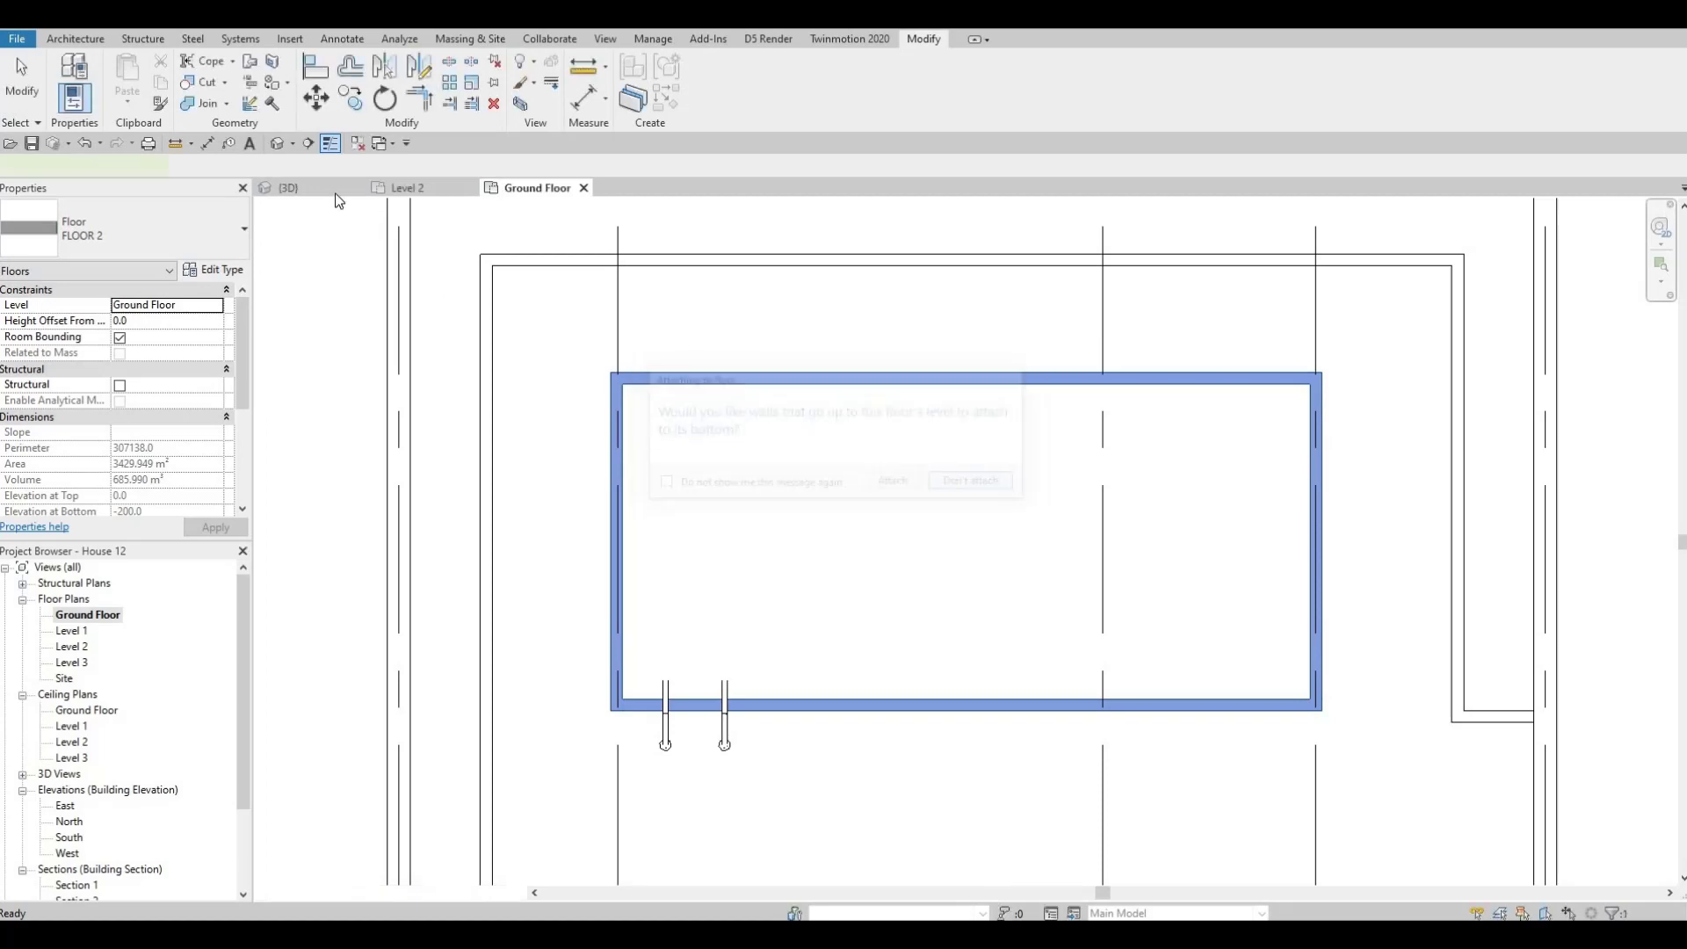
Examine the new ground floor in the 3D view from below and along the boundary walls, especially at the front corner.
left_click(287, 187)
key("Escape")
key("Escape")
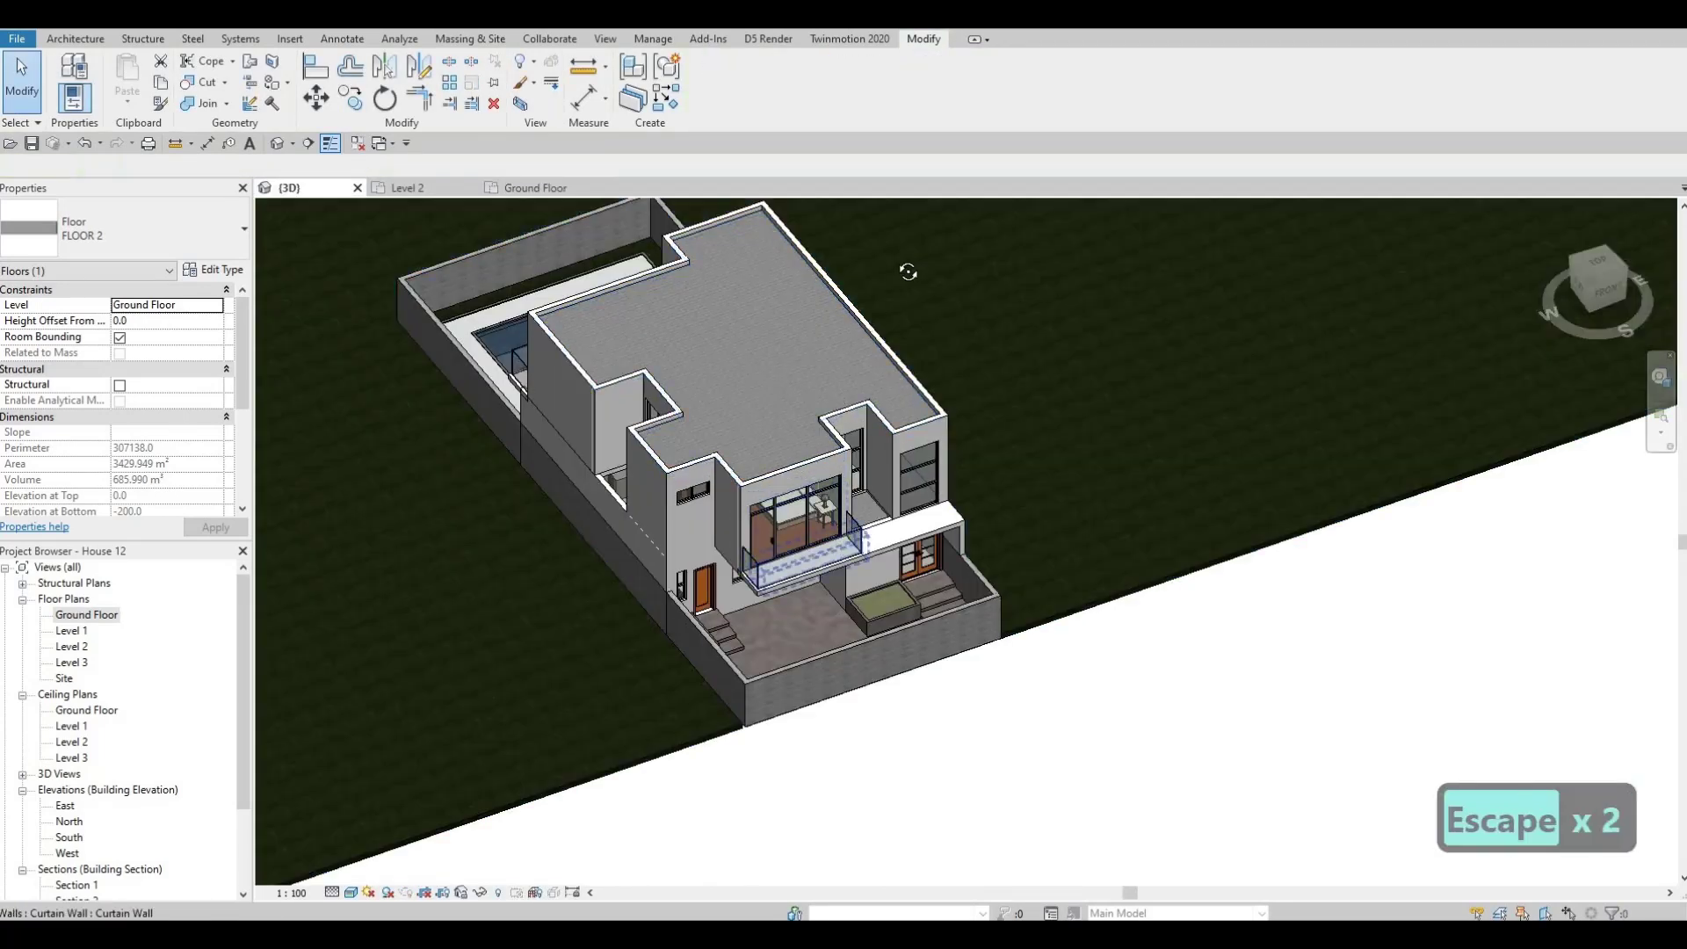
middle_click_drag(908, 271, 910, 329, "shift")
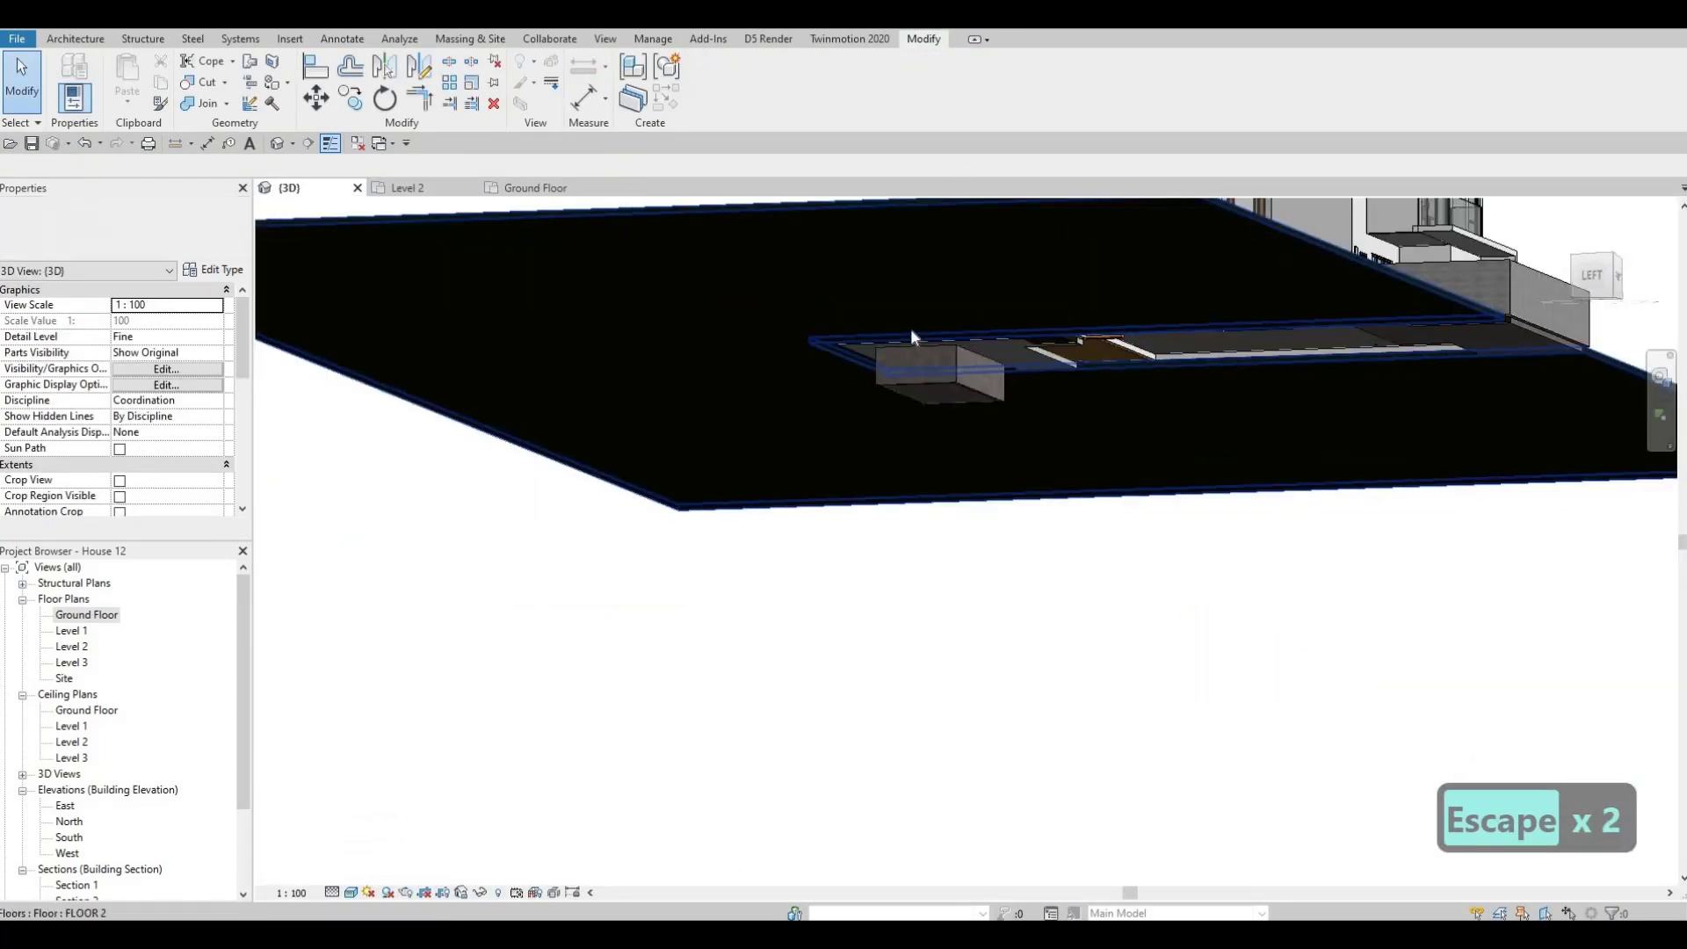
scroll(856, 420, "up", 6)
scroll(849, 395, "down", 6)
scroll(803, 384, "up", 7)
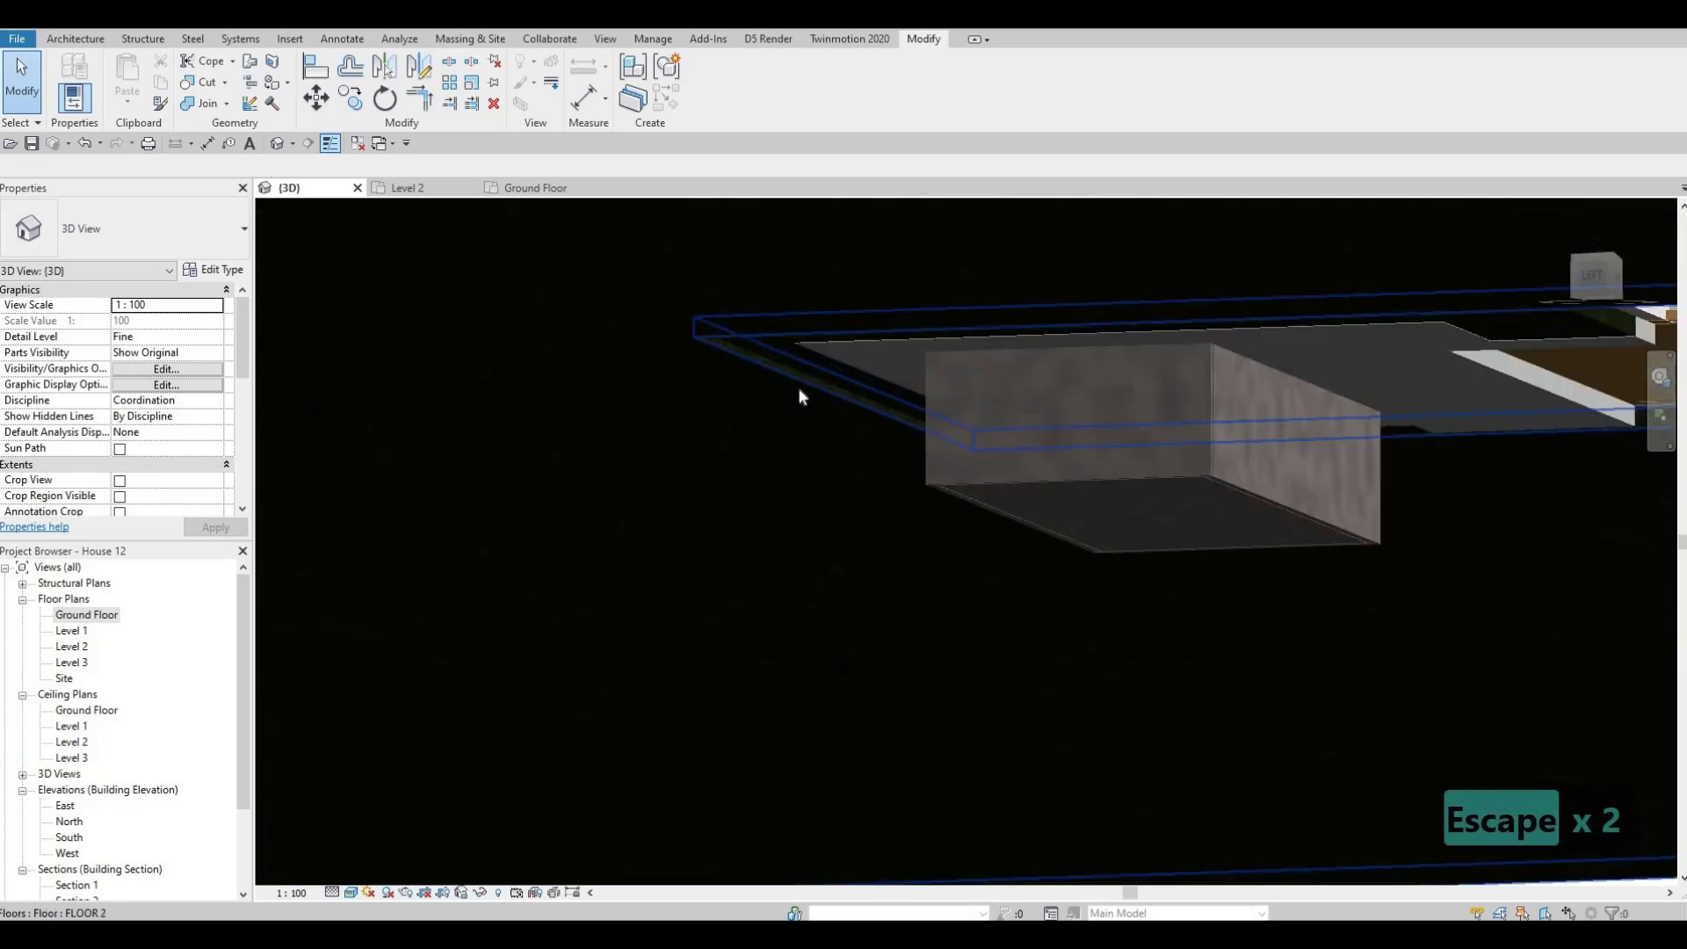
scroll(800, 390, "up", 4)
middle_click_drag(800, 390, 741, 482, "shift")
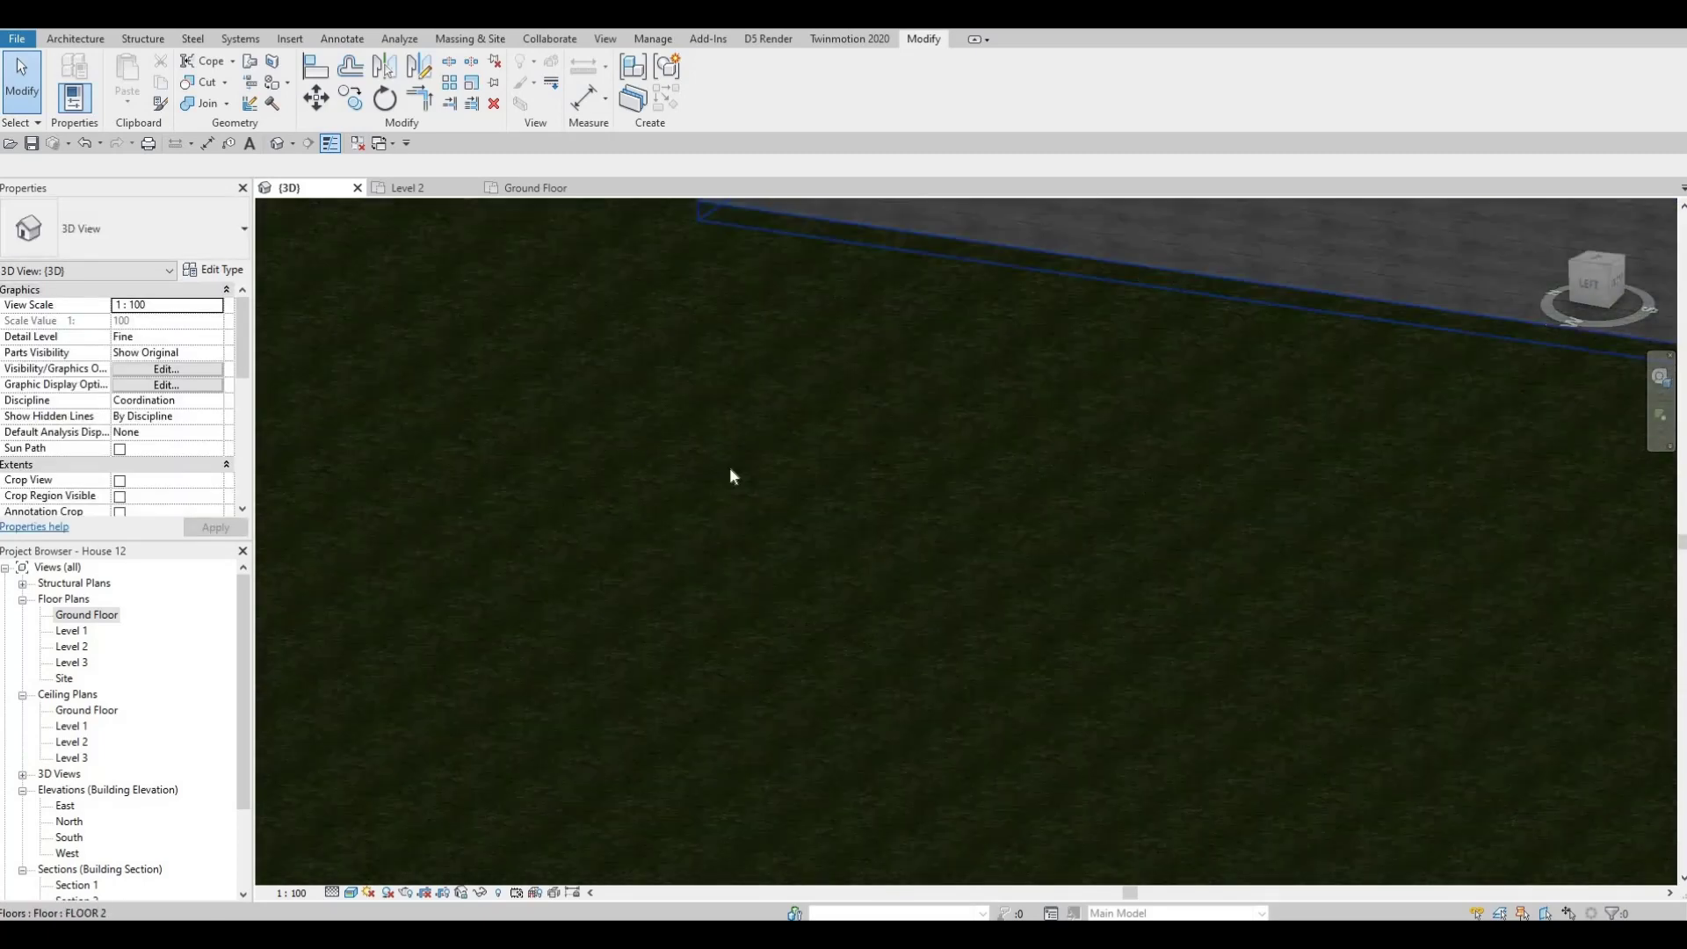
scroll(729, 467, "down", 5)
middle_click_drag(1310, 448, 975, 445)
scroll(1512, 475, "up", 6)
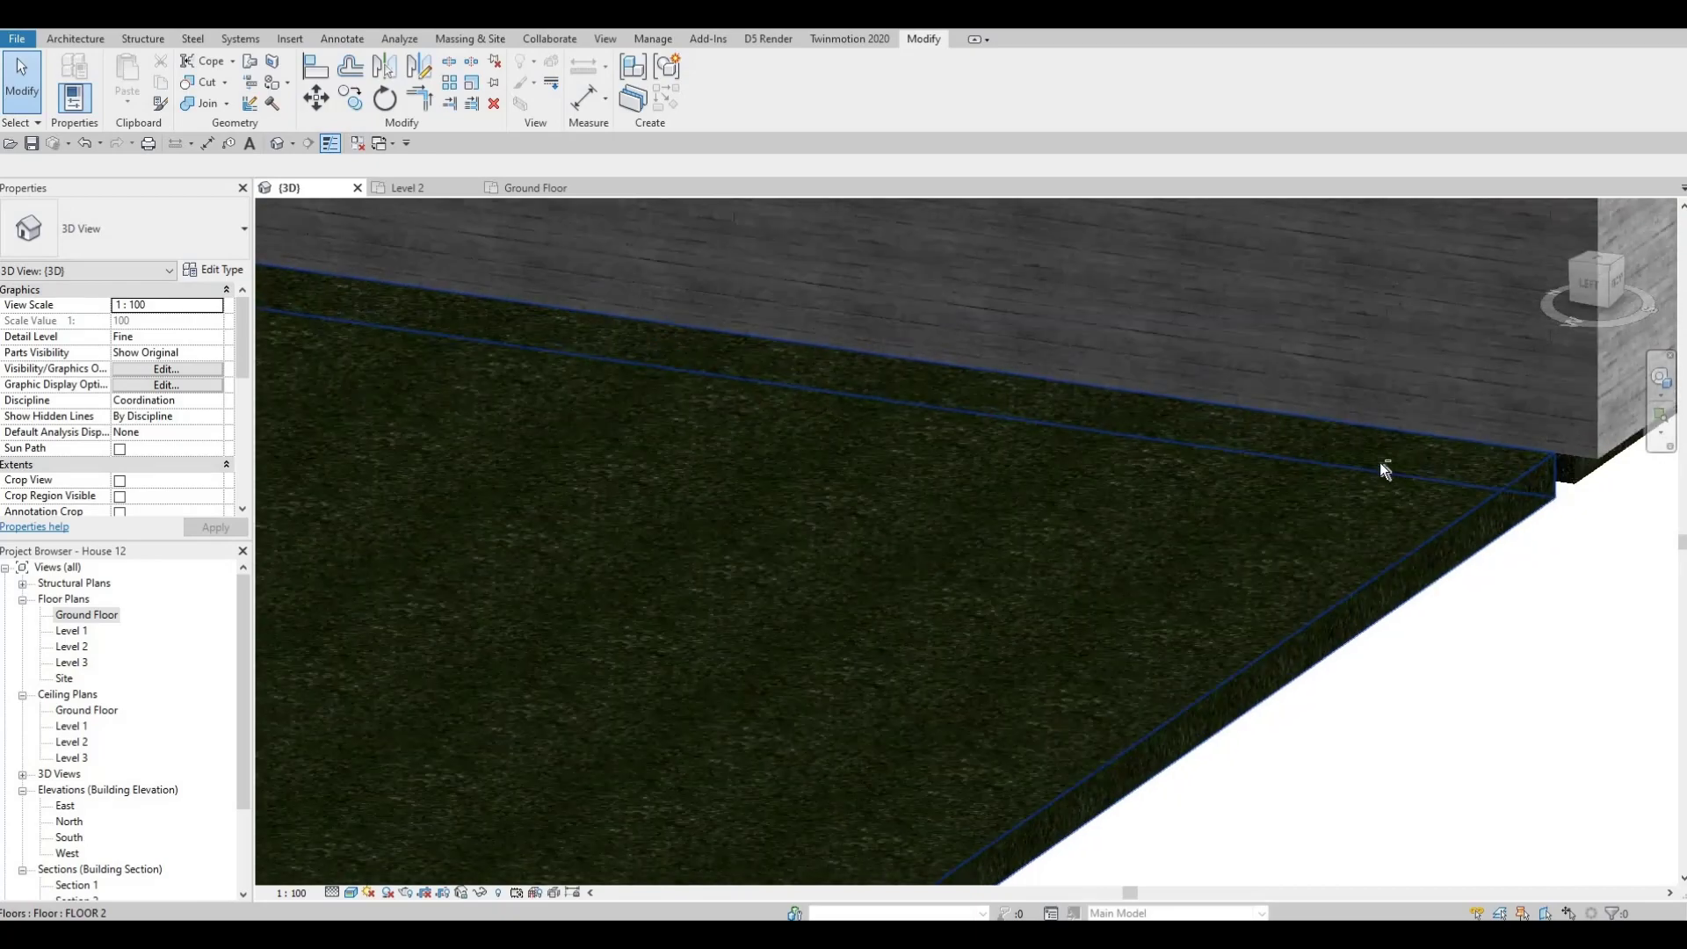
middle_click_drag(1380, 462, 826, 453, "shift")
scroll(819, 455, "down", 4)
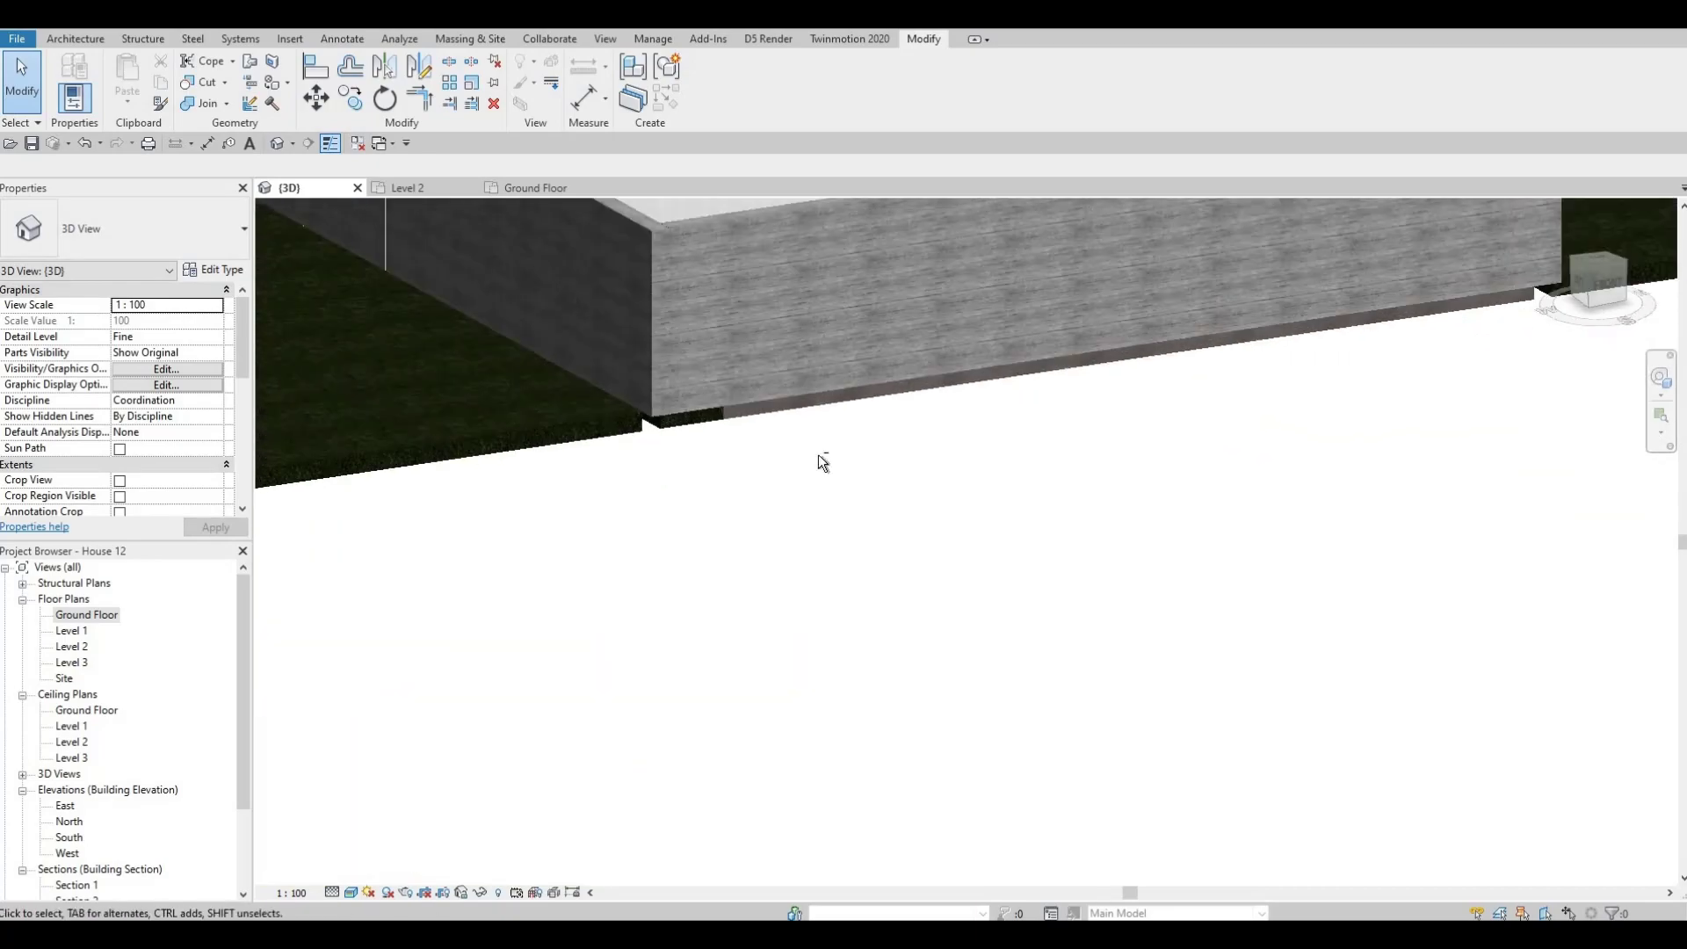
scroll(819, 455, "down", 4)
middle_click_drag(836, 527, 896, 516, "shift")
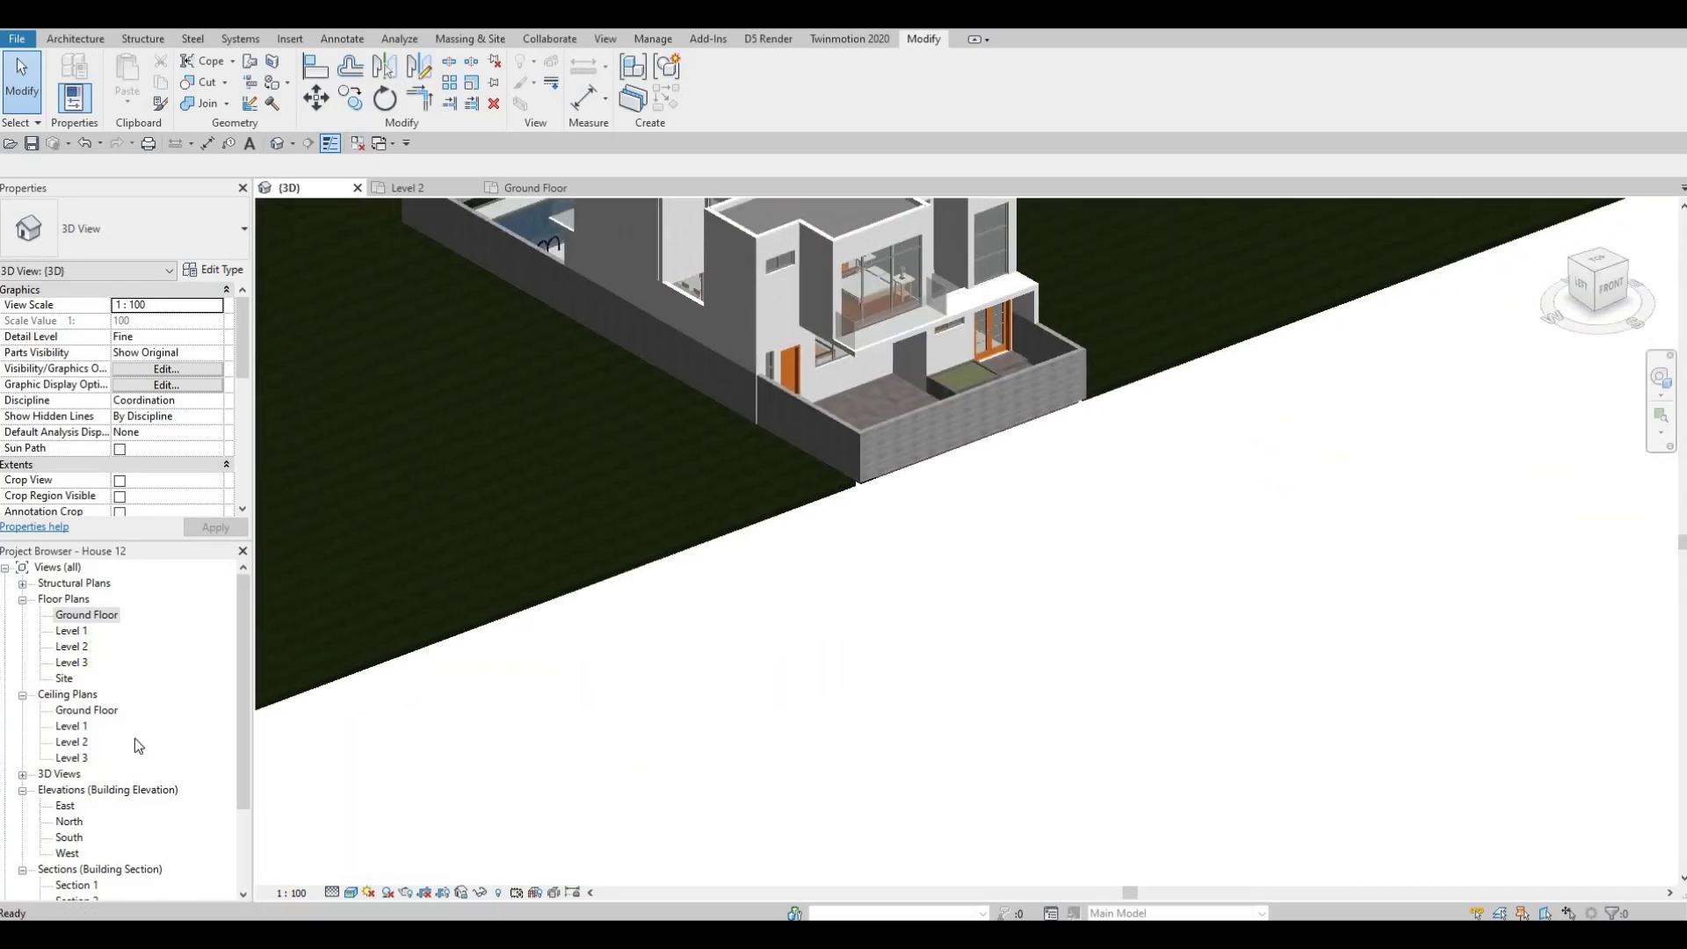
Start a new floor in the Ground Floor plan and duplicate the FLOOR 2 type as FLOOR 6.
double_click(86, 614)
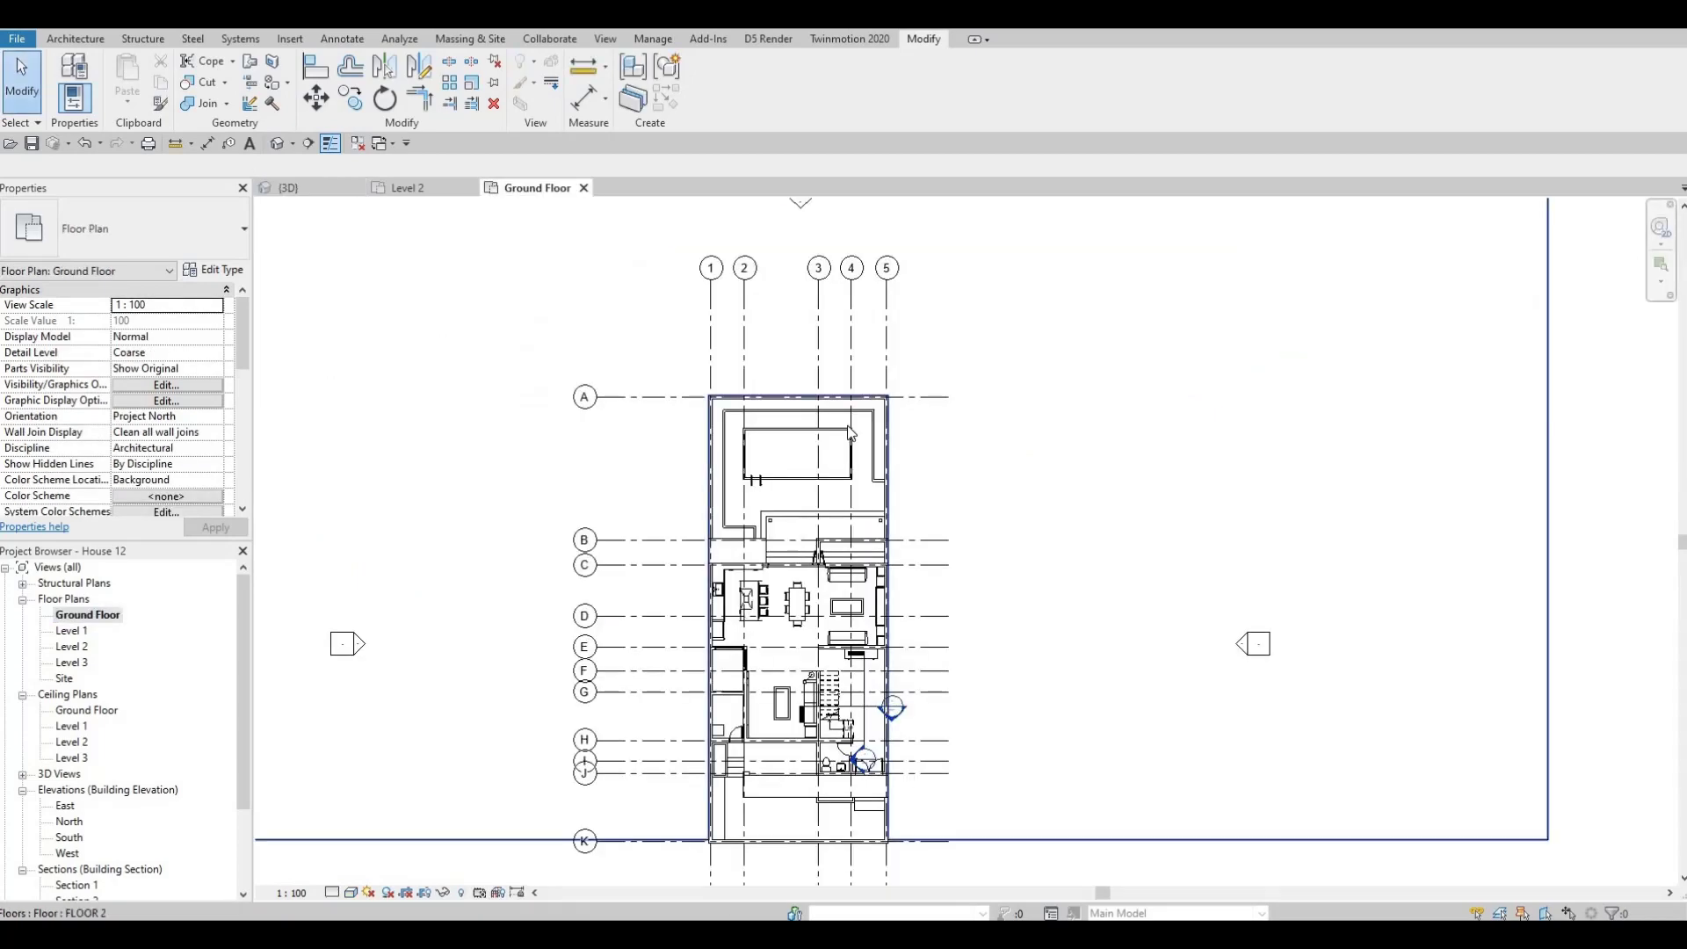
scroll(716, 524, "down", 2)
middle_click_drag(471, 489, 572, 293)
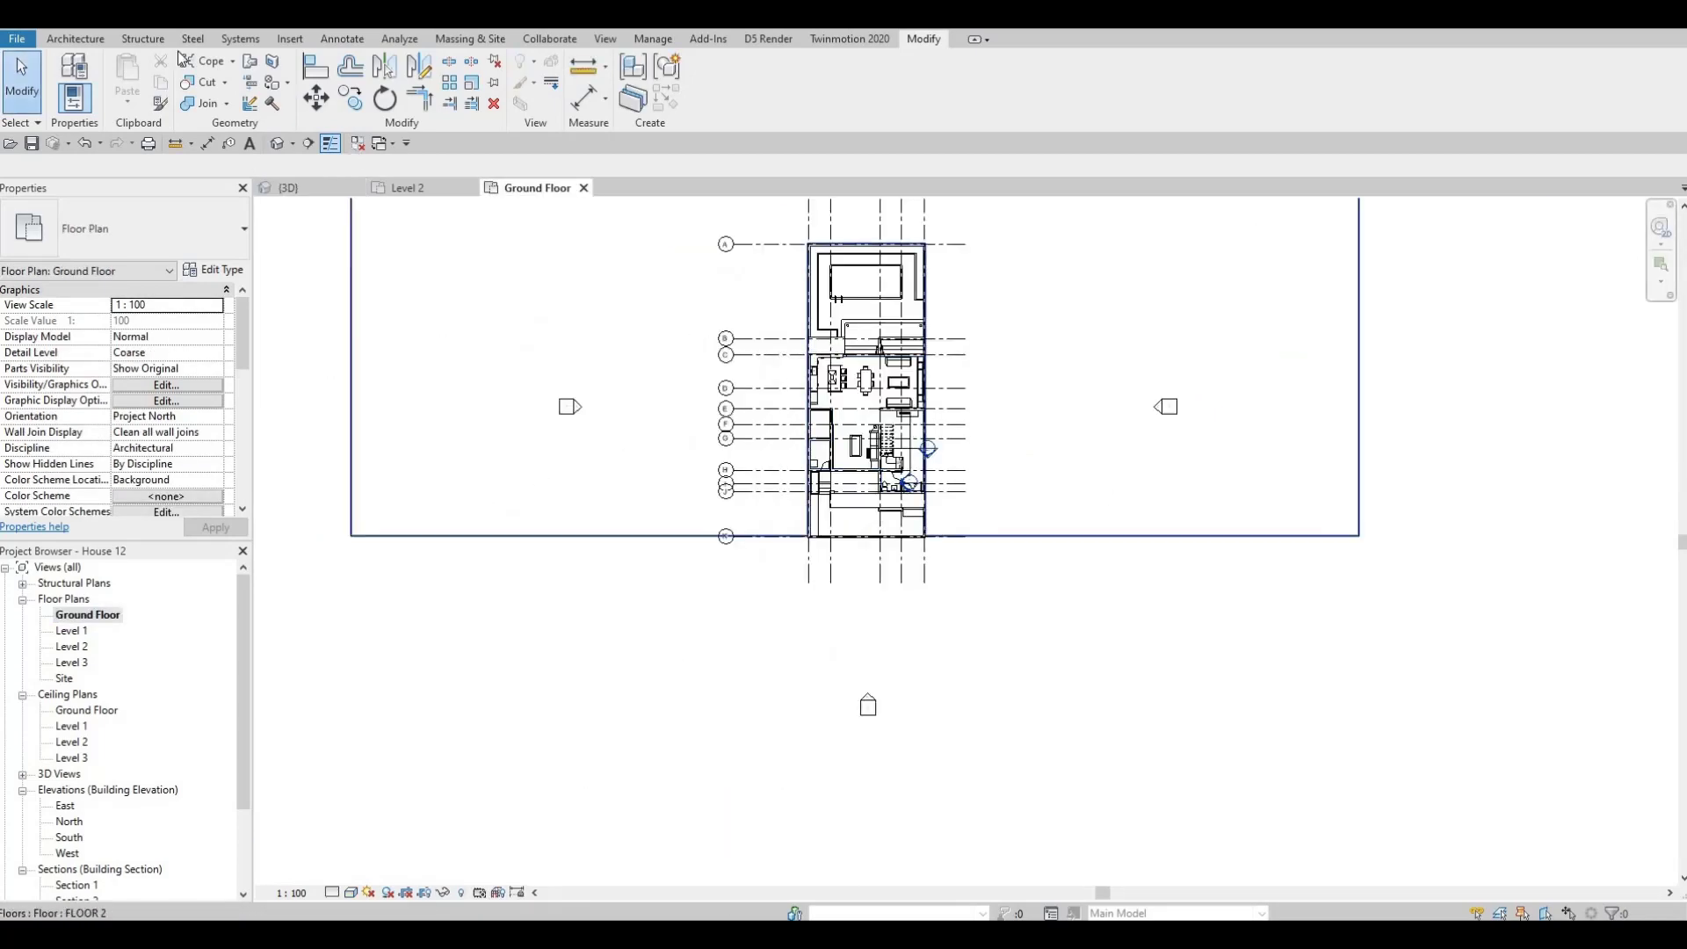
left_click(69, 40)
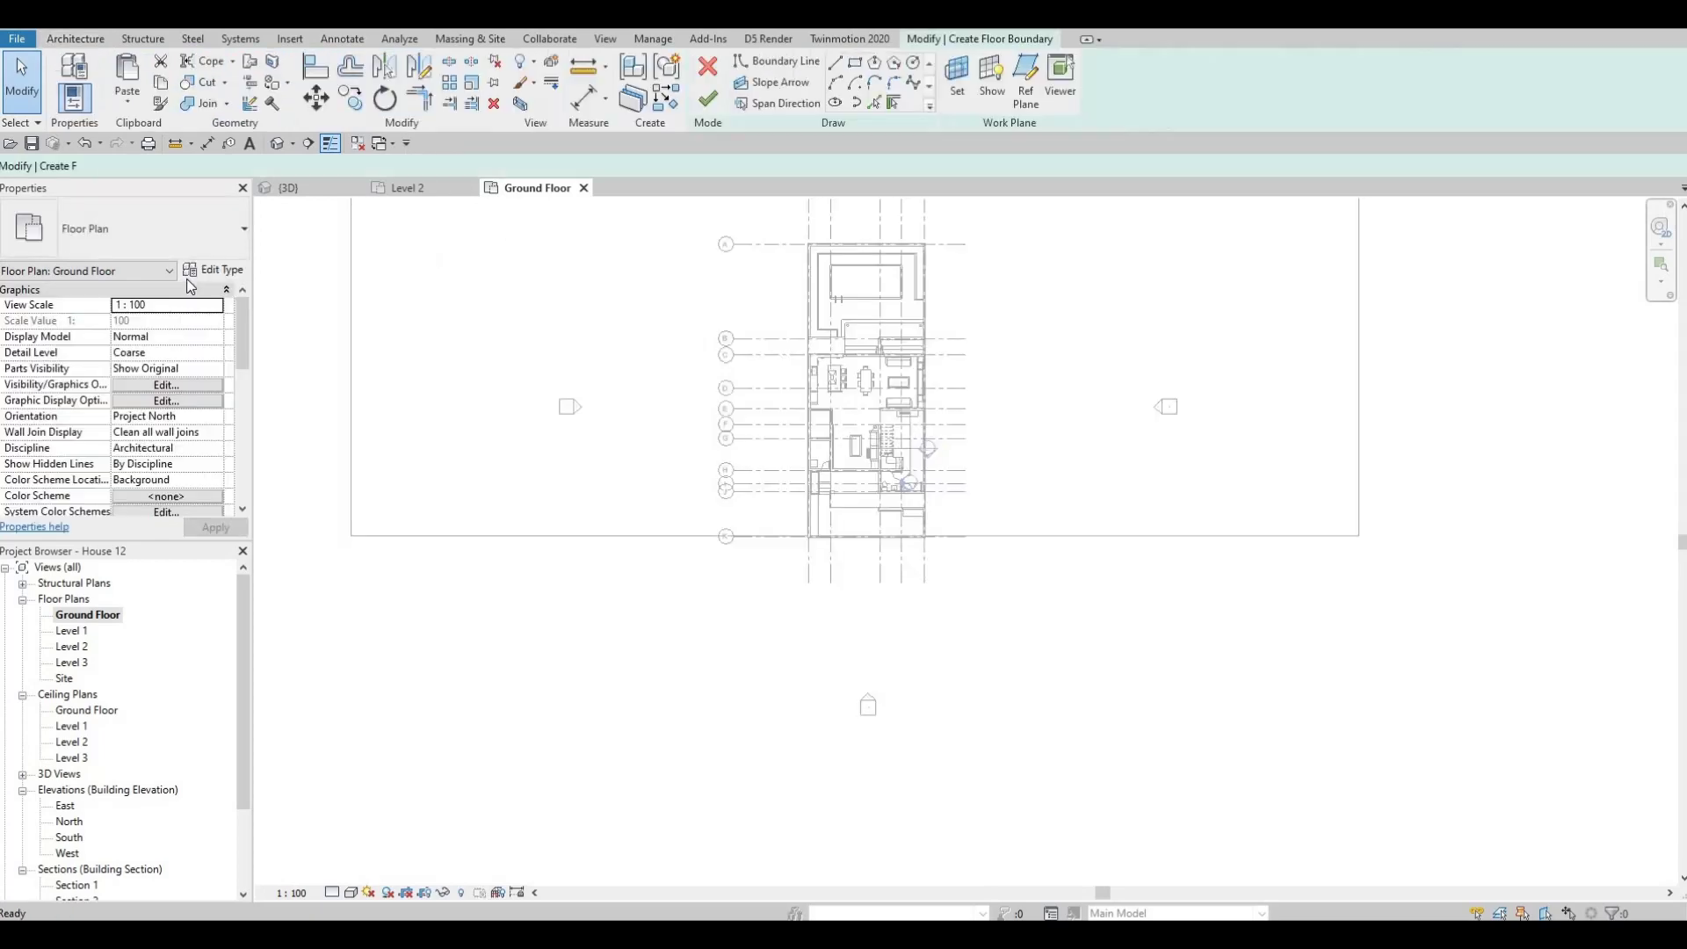
left_click(213, 270)
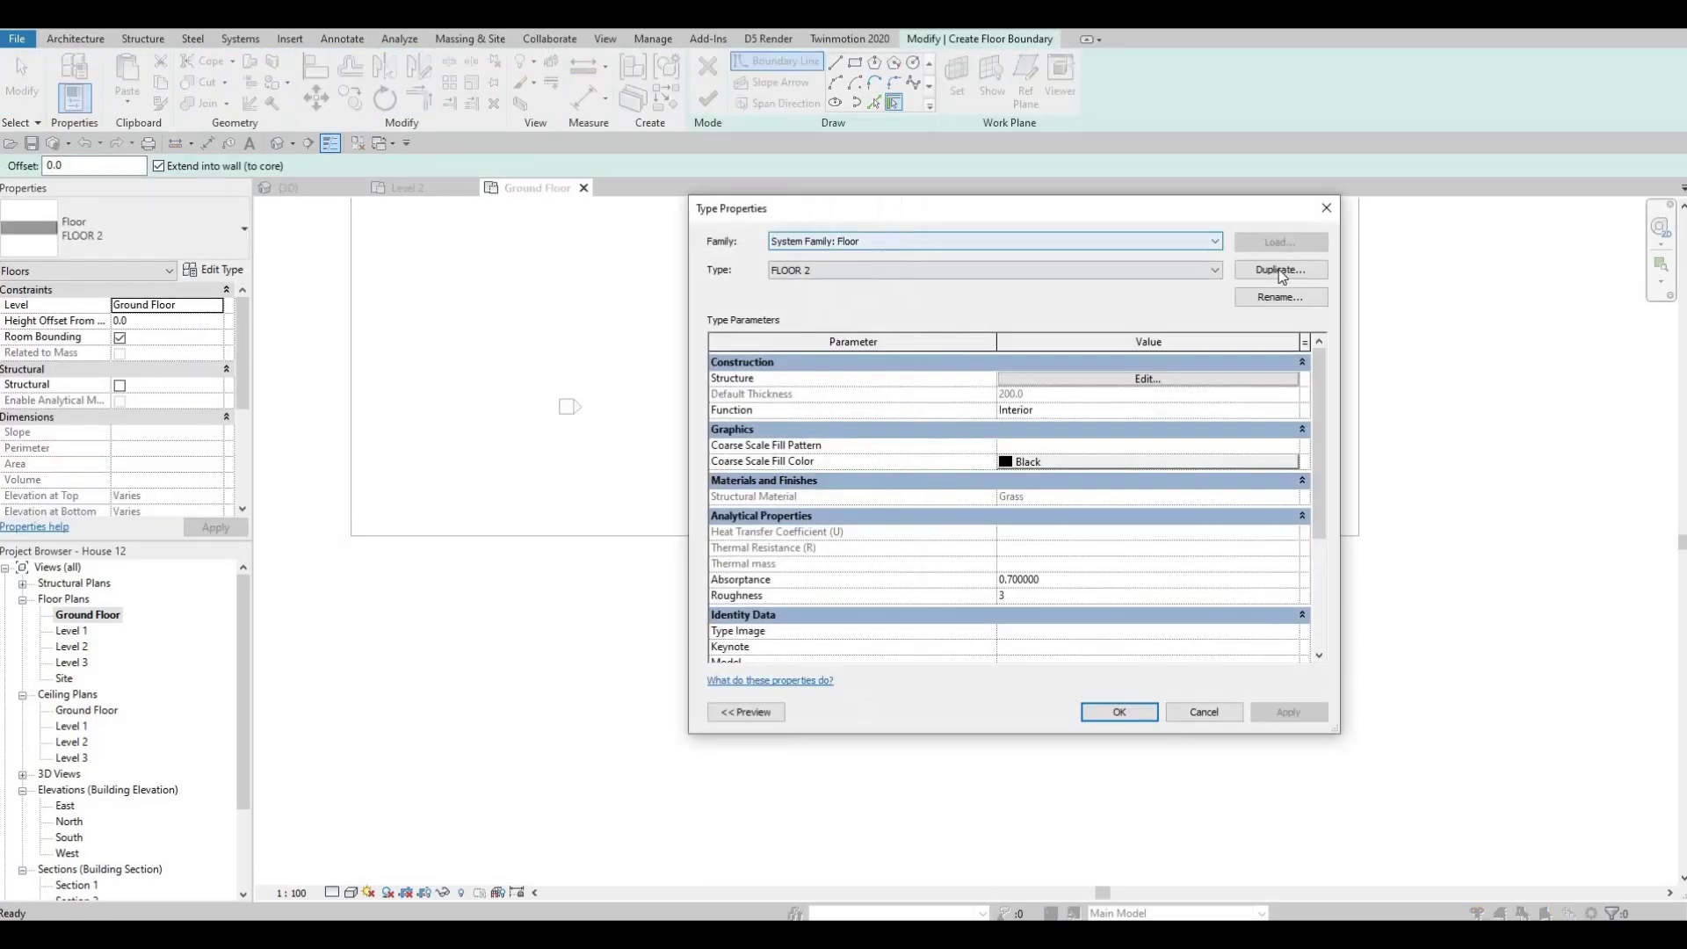
left_click(1280, 269)
left_click(1015, 508)
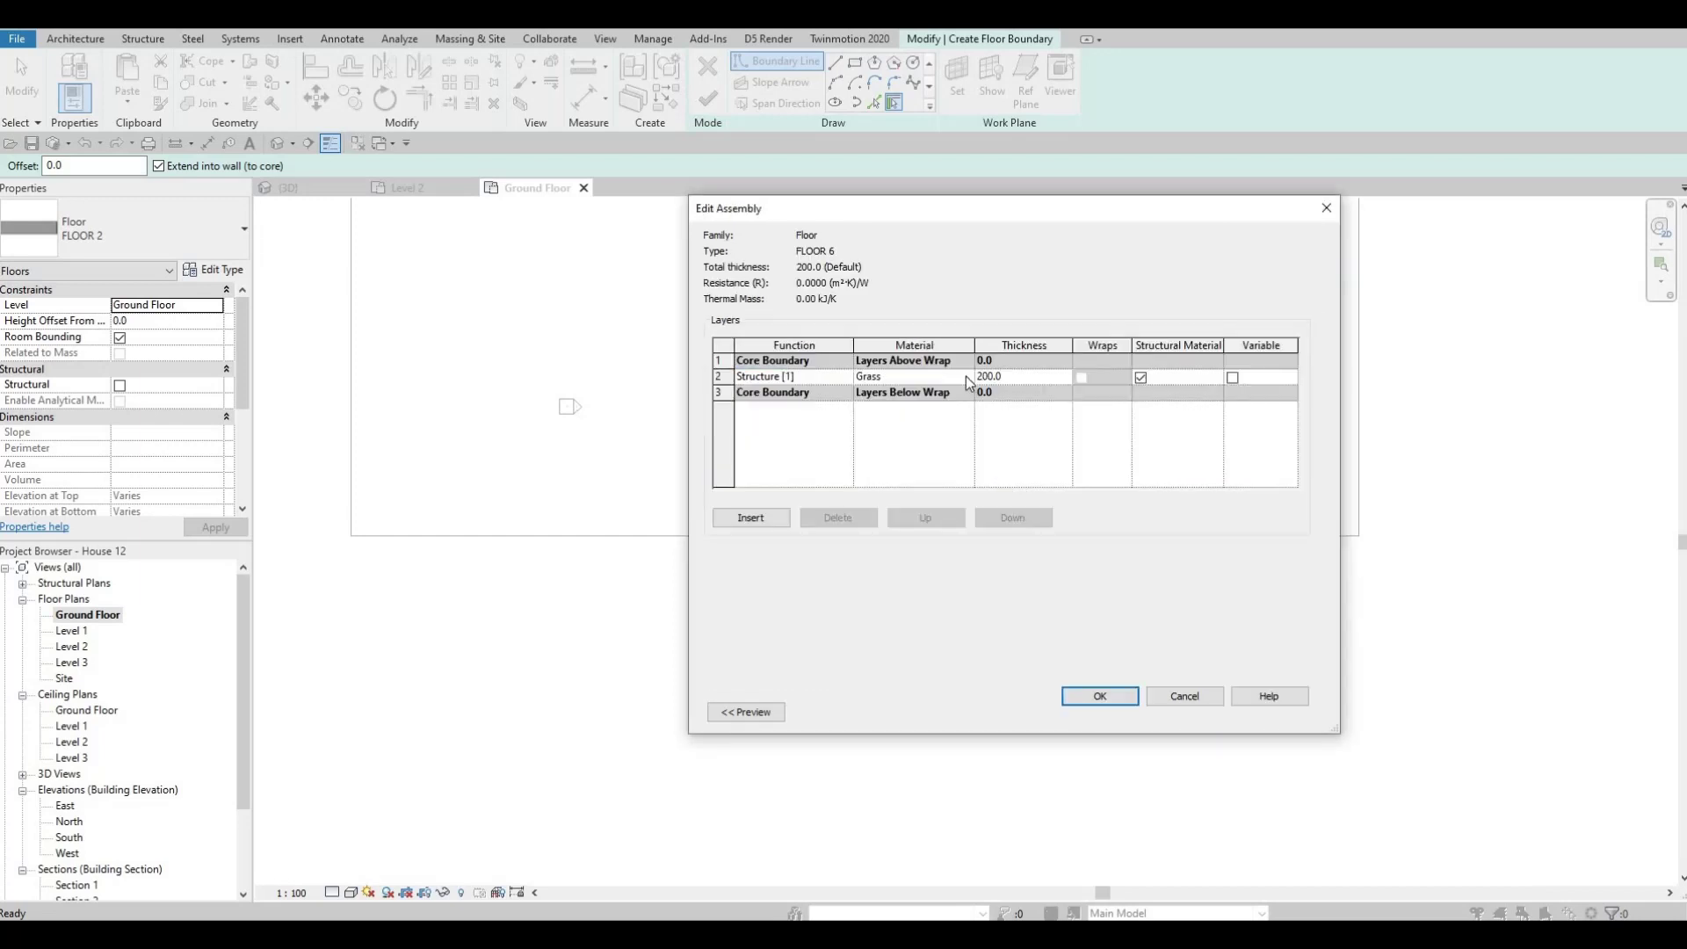
Set the material of FLOOR 6's structure layer to Concrete, C55/67 from the AEC concrete library and apply the type.
double_click(967, 377)
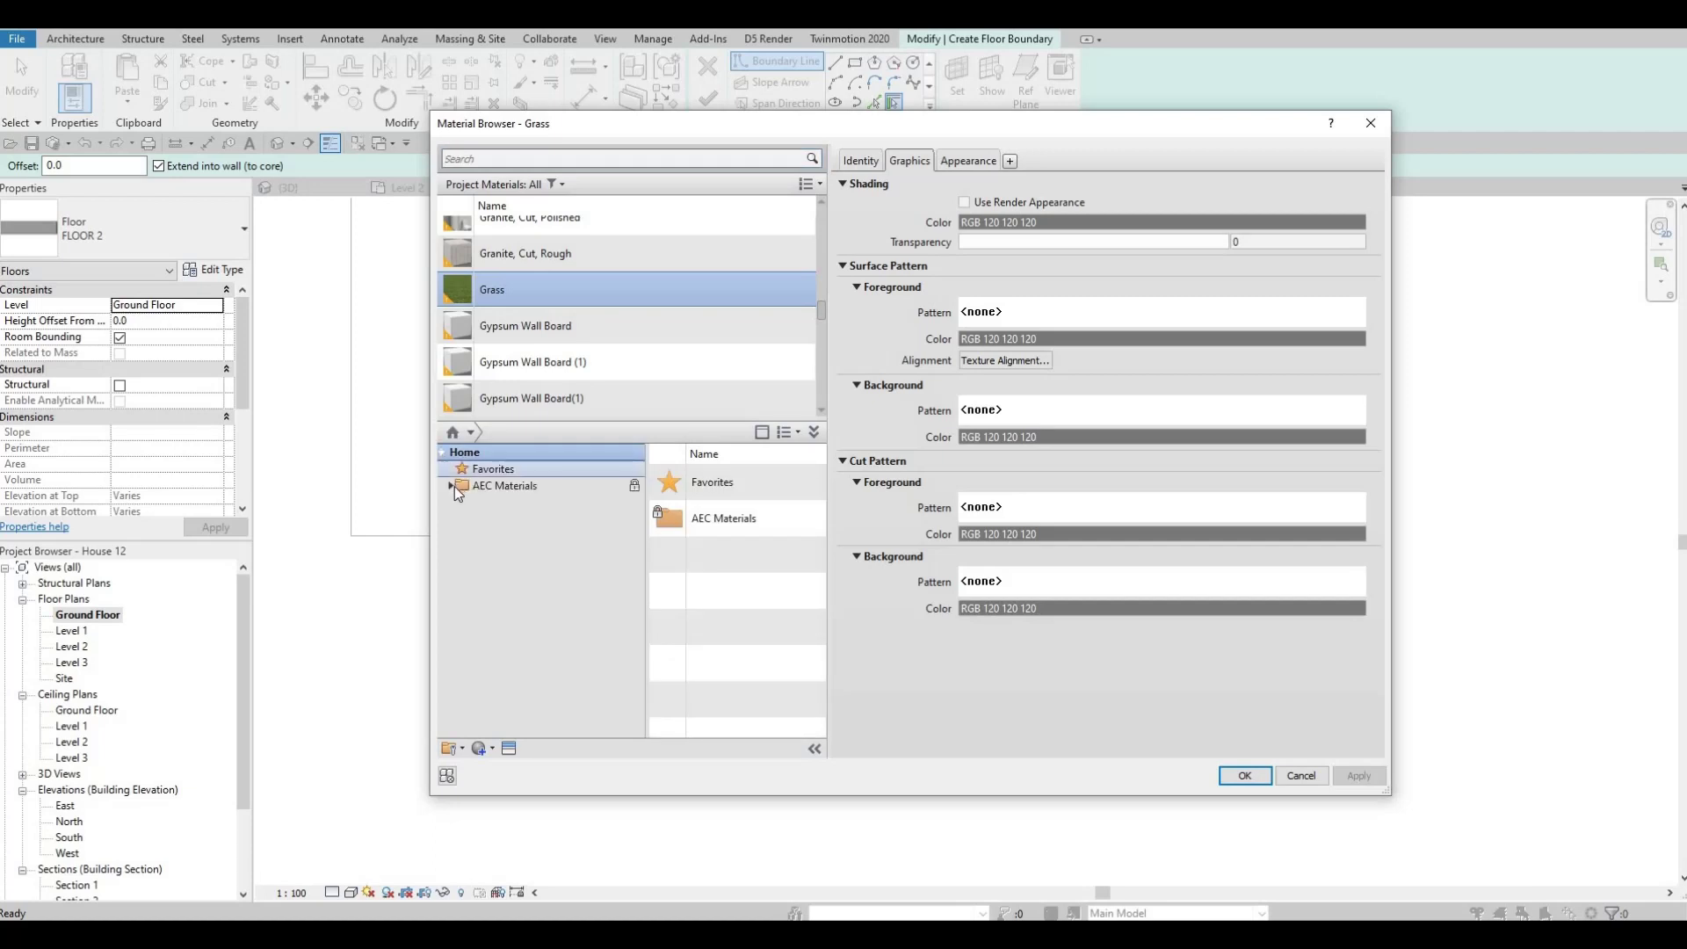
left_click(453, 486)
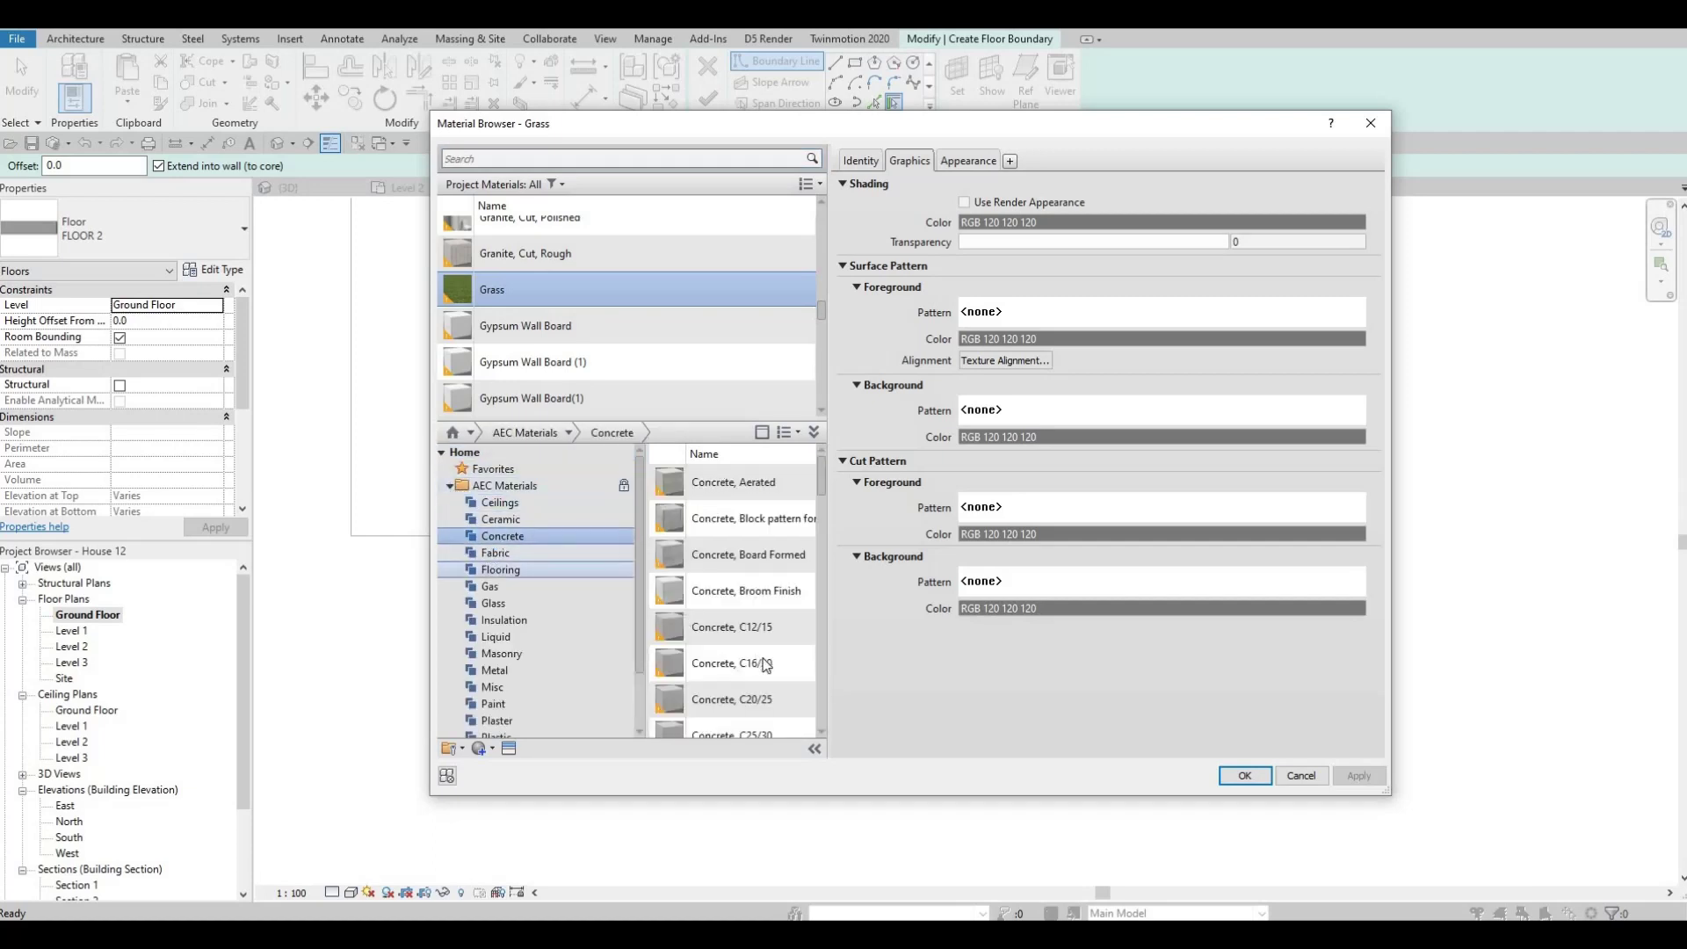
scroll(758, 664, "down", 6)
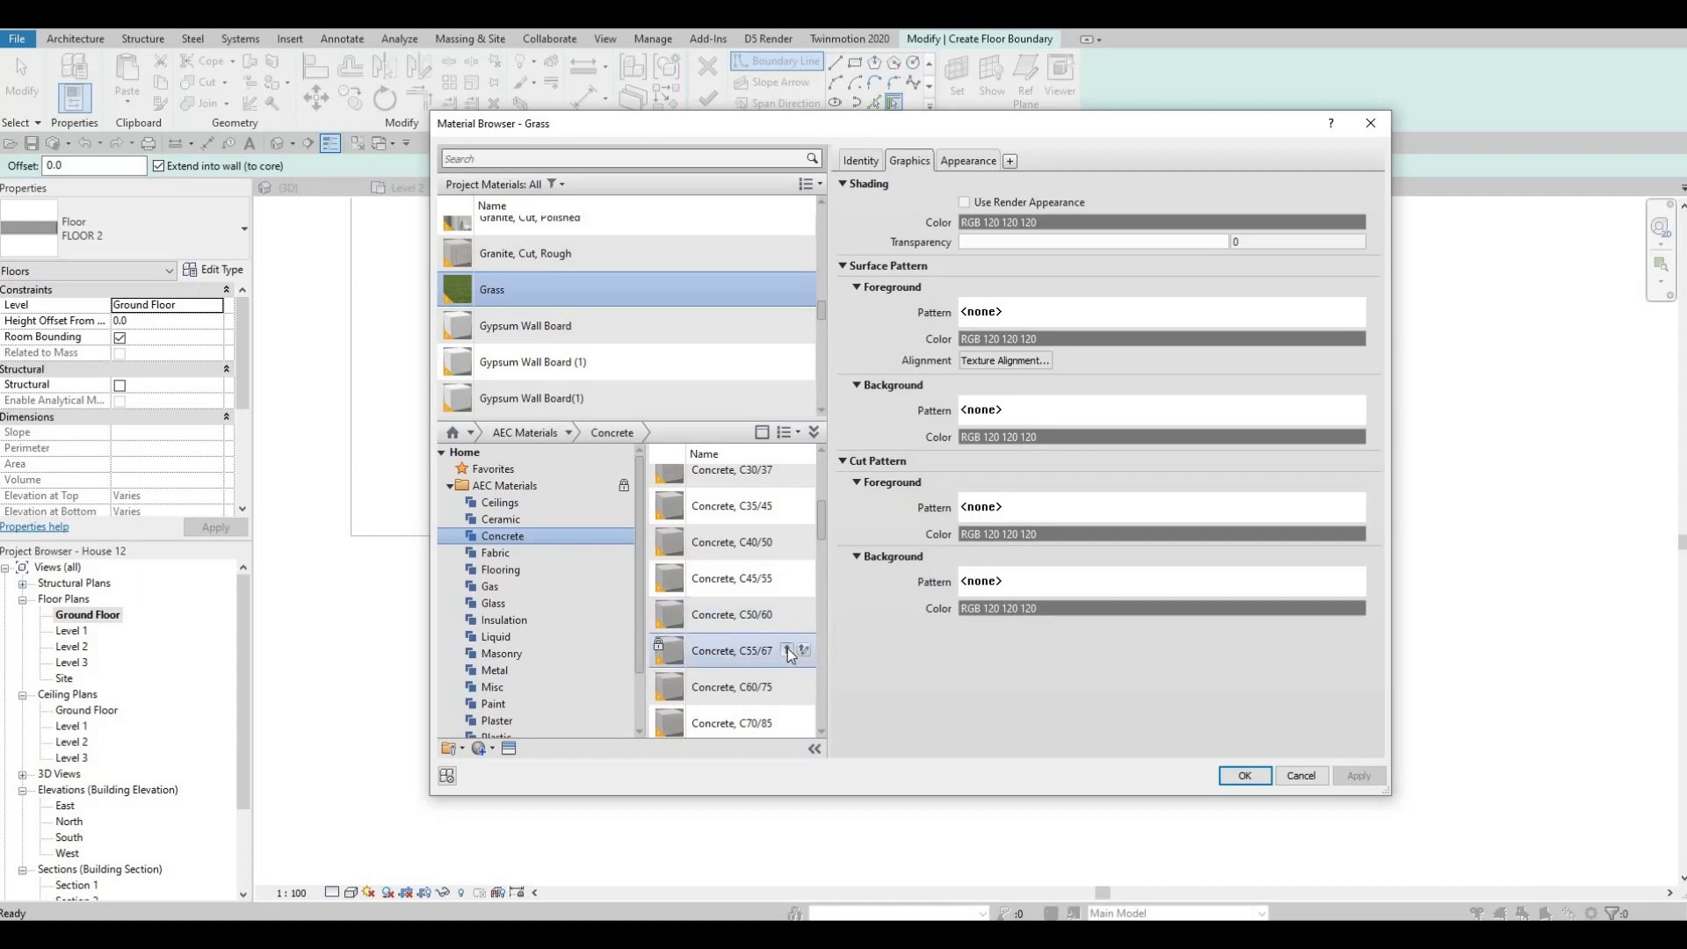
left_click(788, 649)
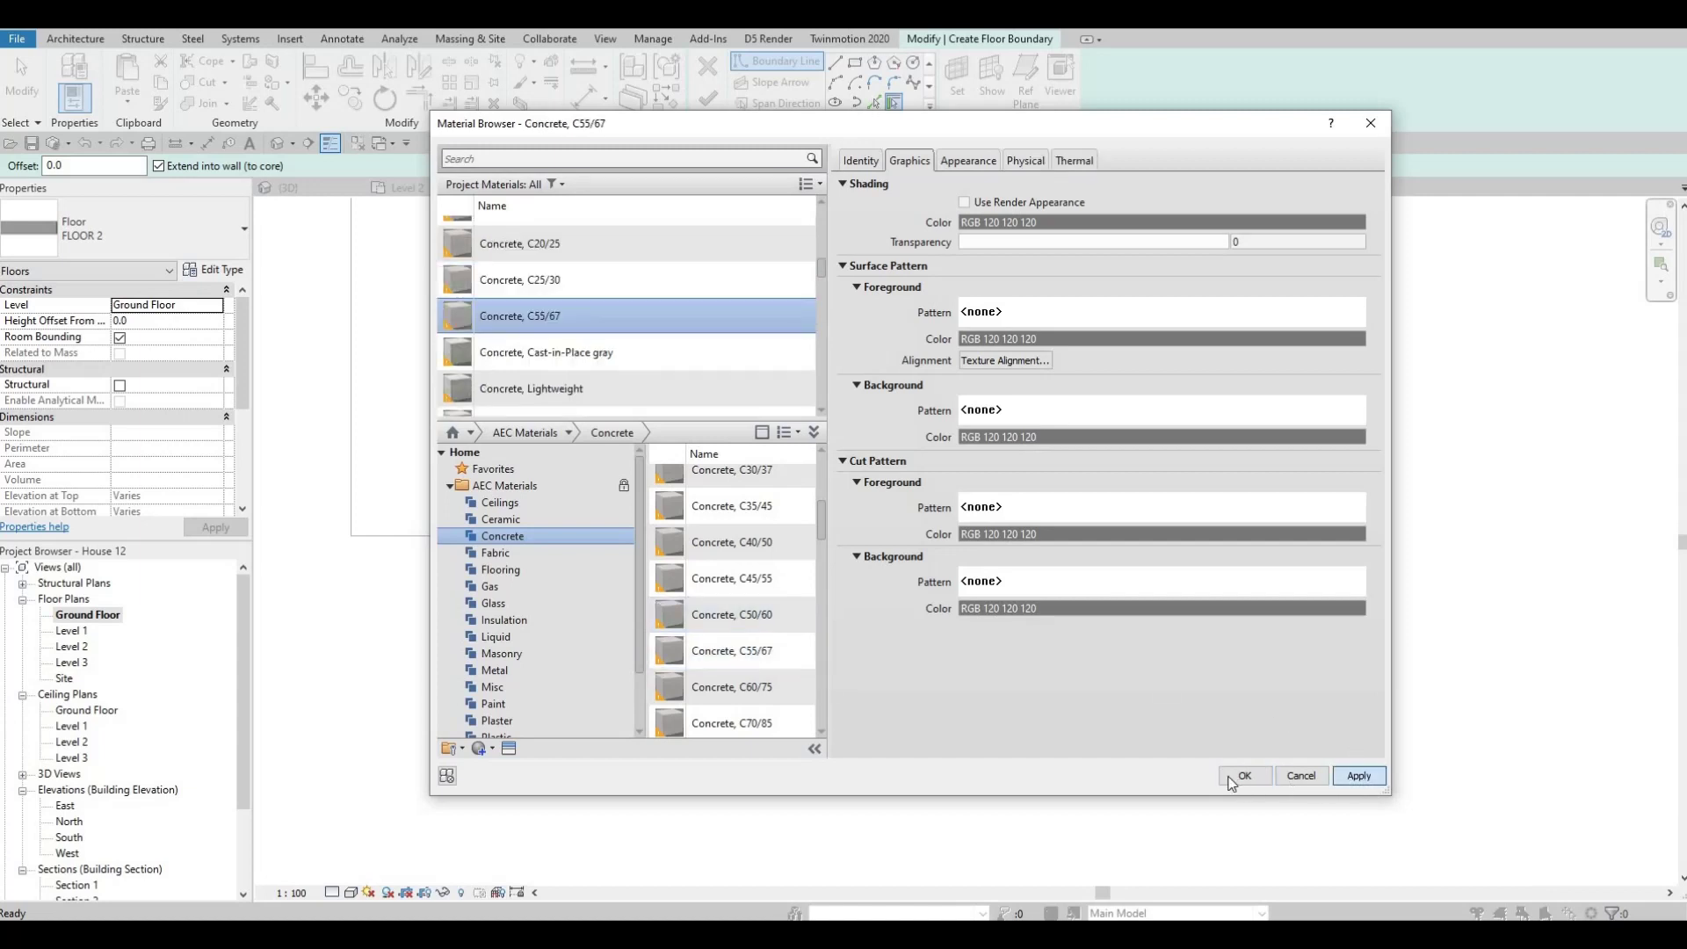
key("Return")
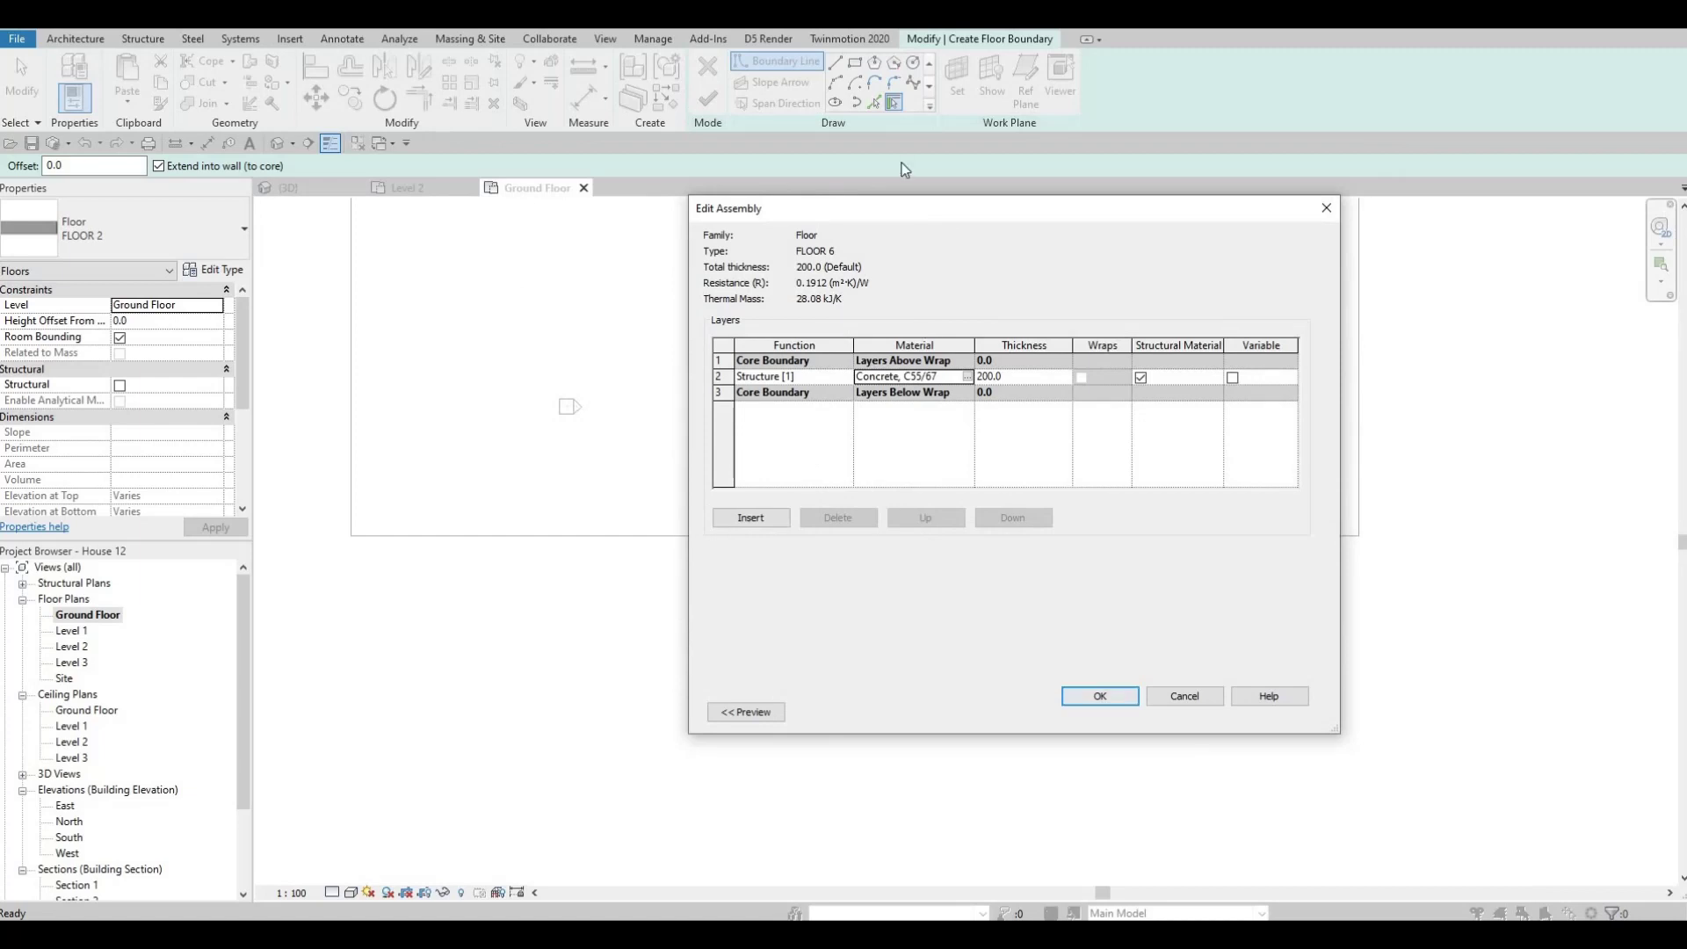
key("Return")
key("Return")
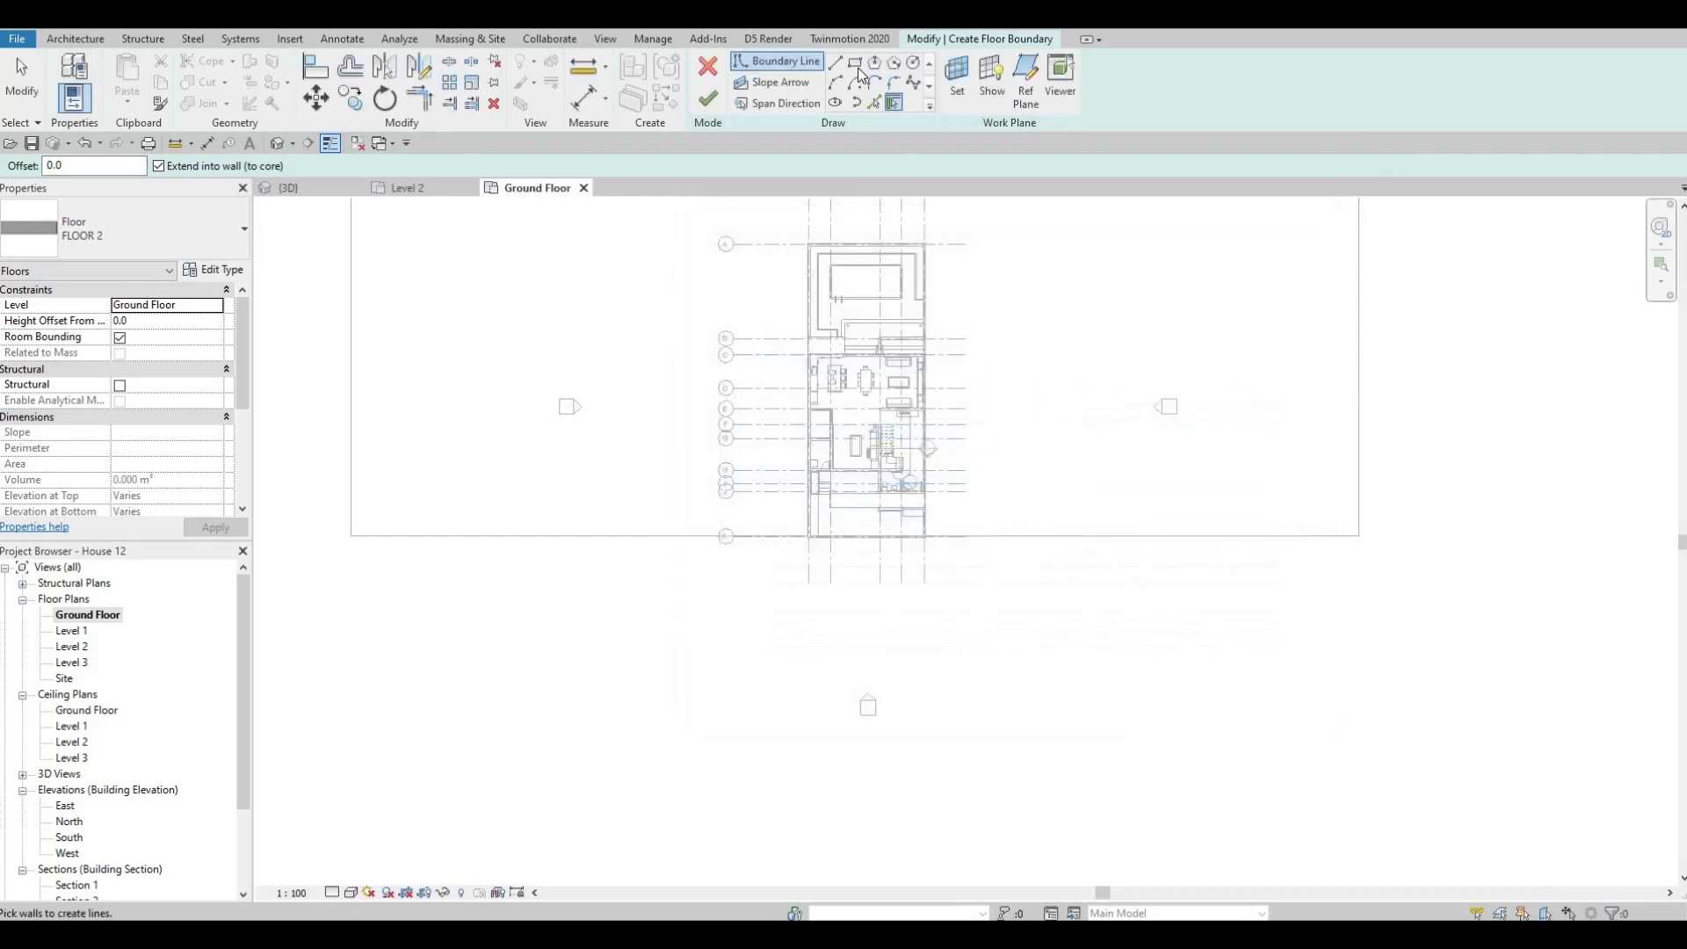
Sketch a rectangular floor boundary about 86000 by 24000 mm along the front edge of the grass floor, spanning its full width.
left_click(855, 63)
left_click(352, 536)
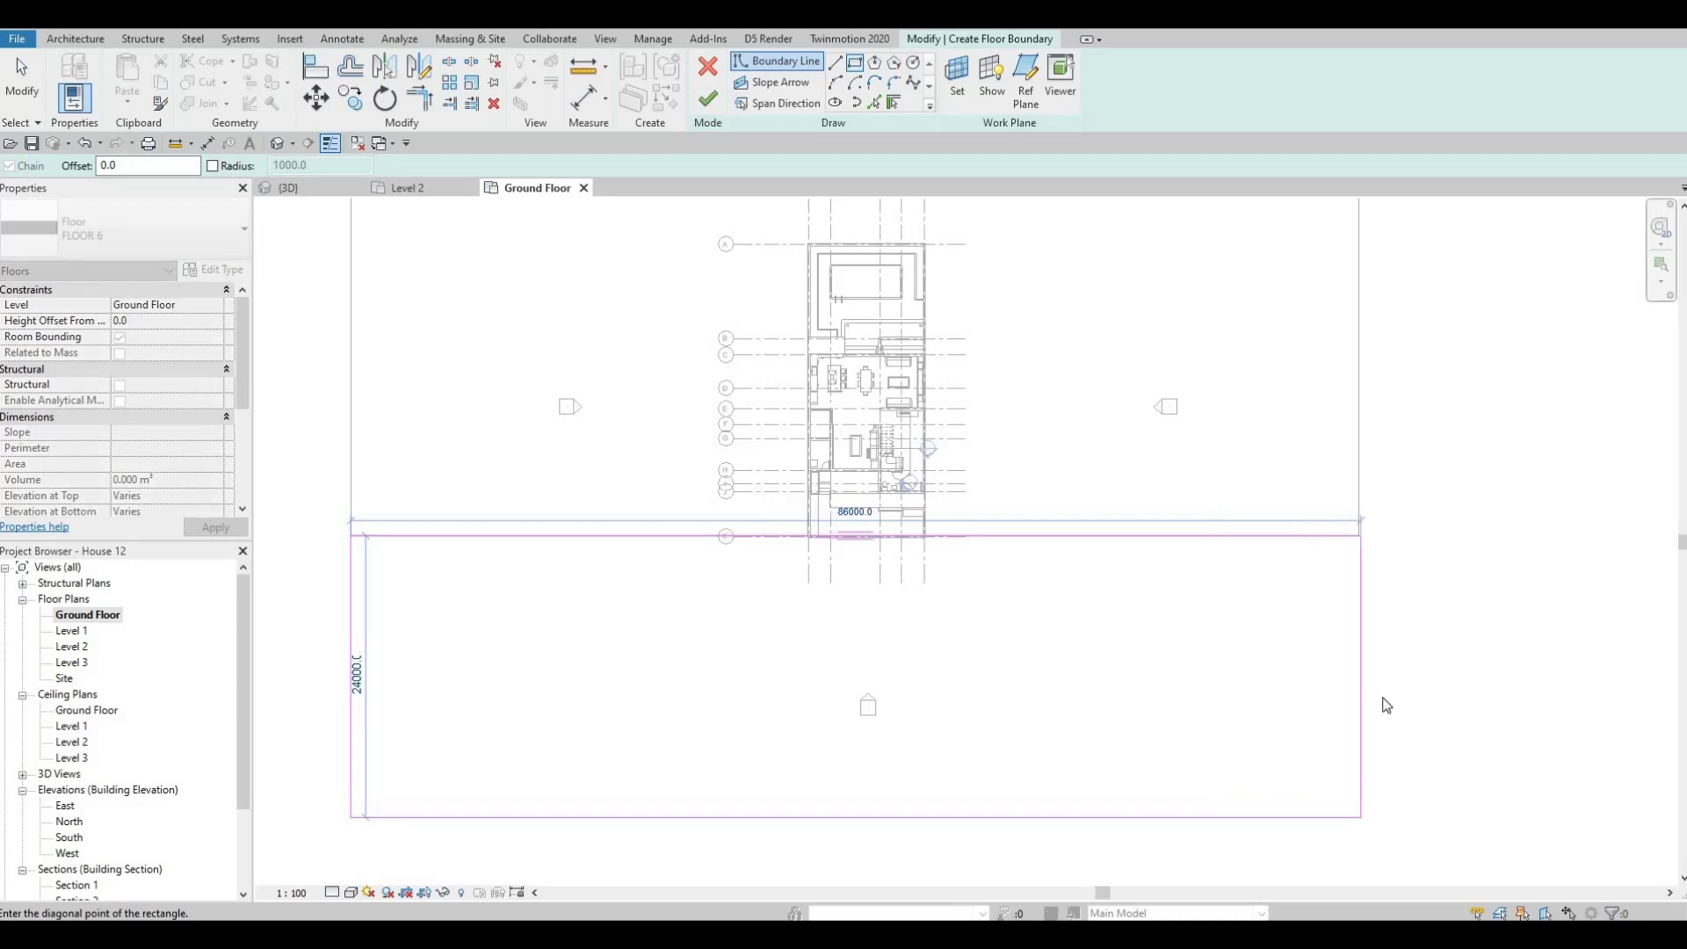
key("Escape")
key("Escape")
key("Escape")
Align the rectangle's right side with the grass floor's right edge and finish the FLOOR 6 boundary sketch.
key("a")
key("l")
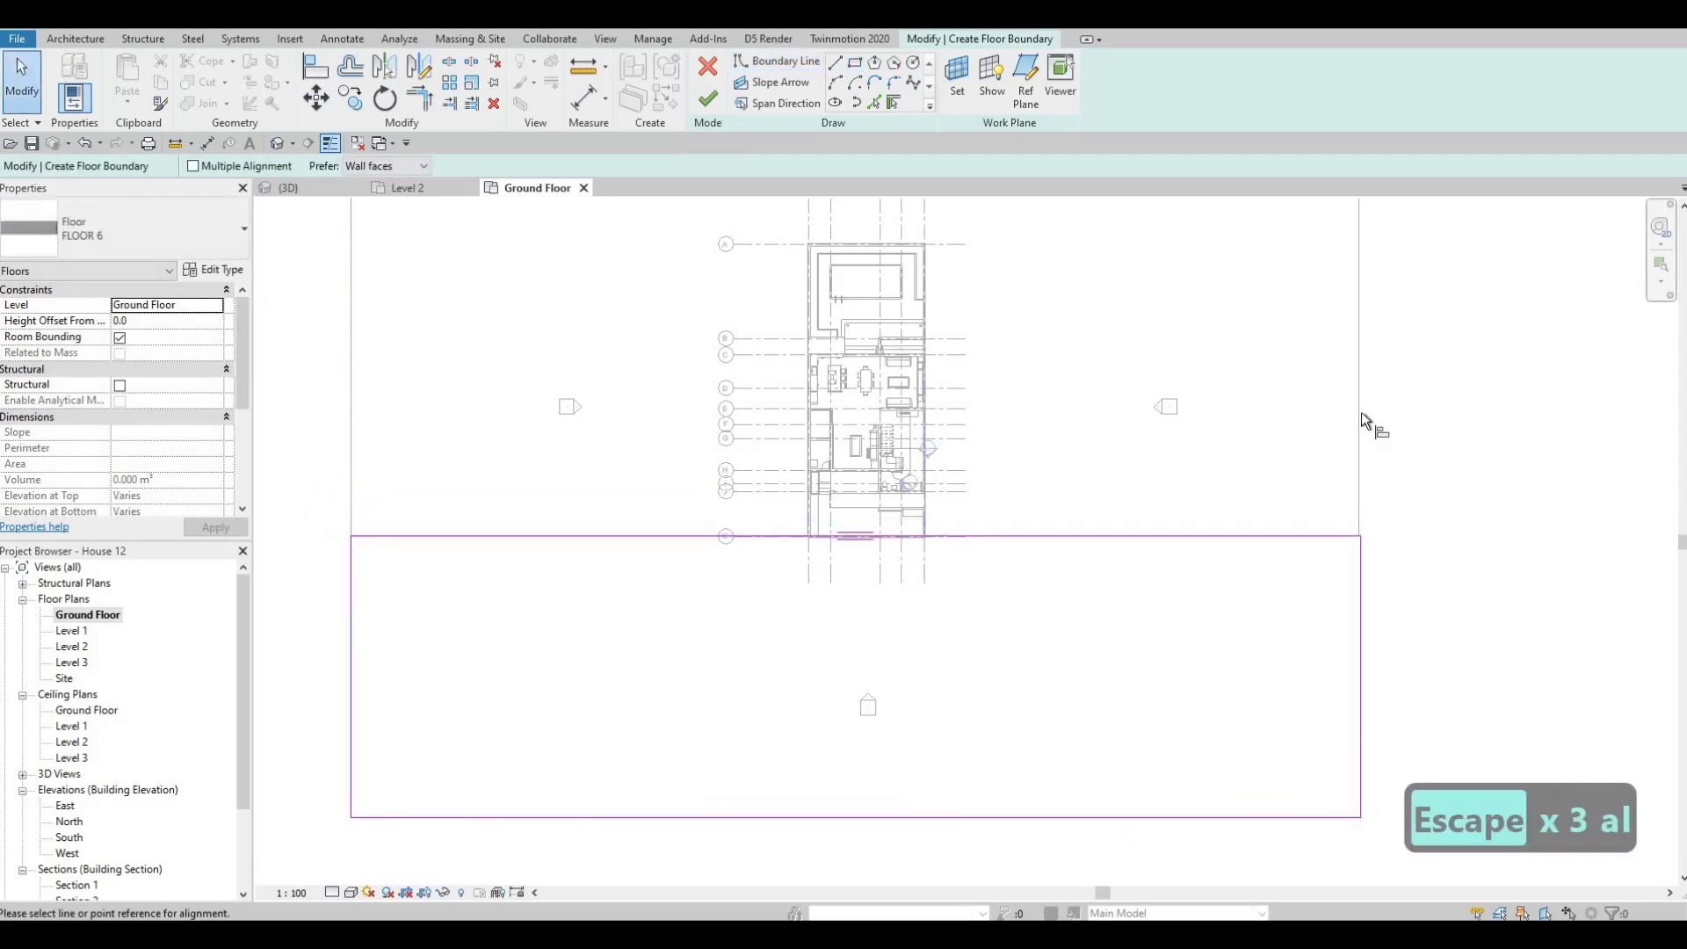
left_click(1361, 571)
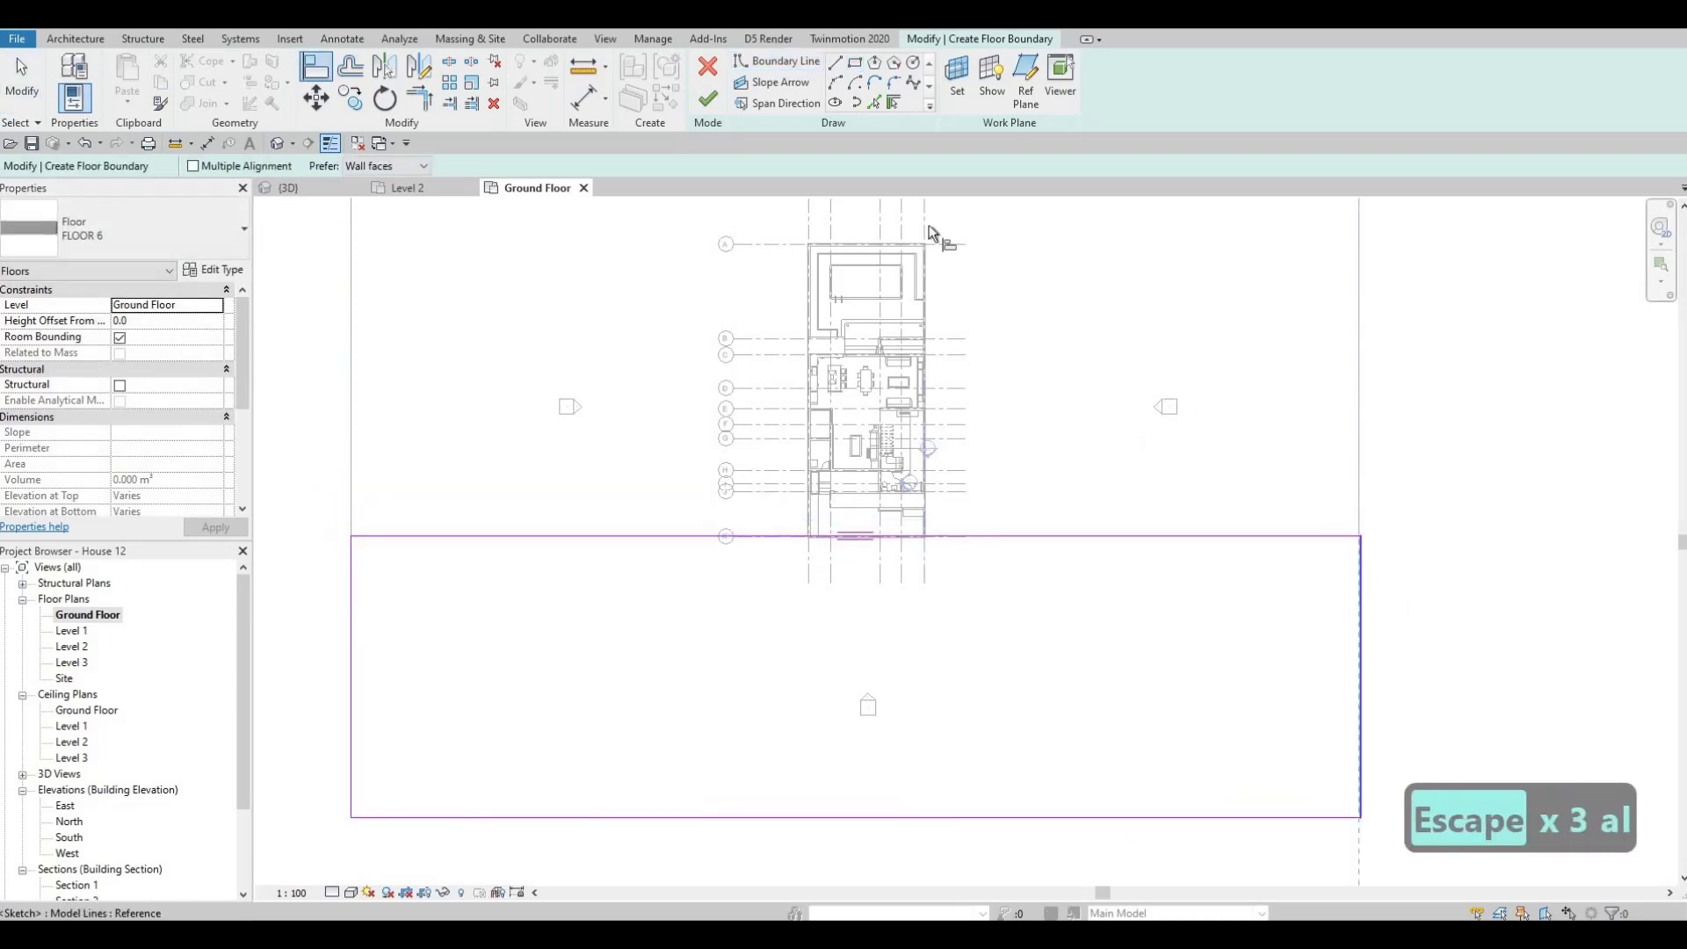
left_click(709, 99)
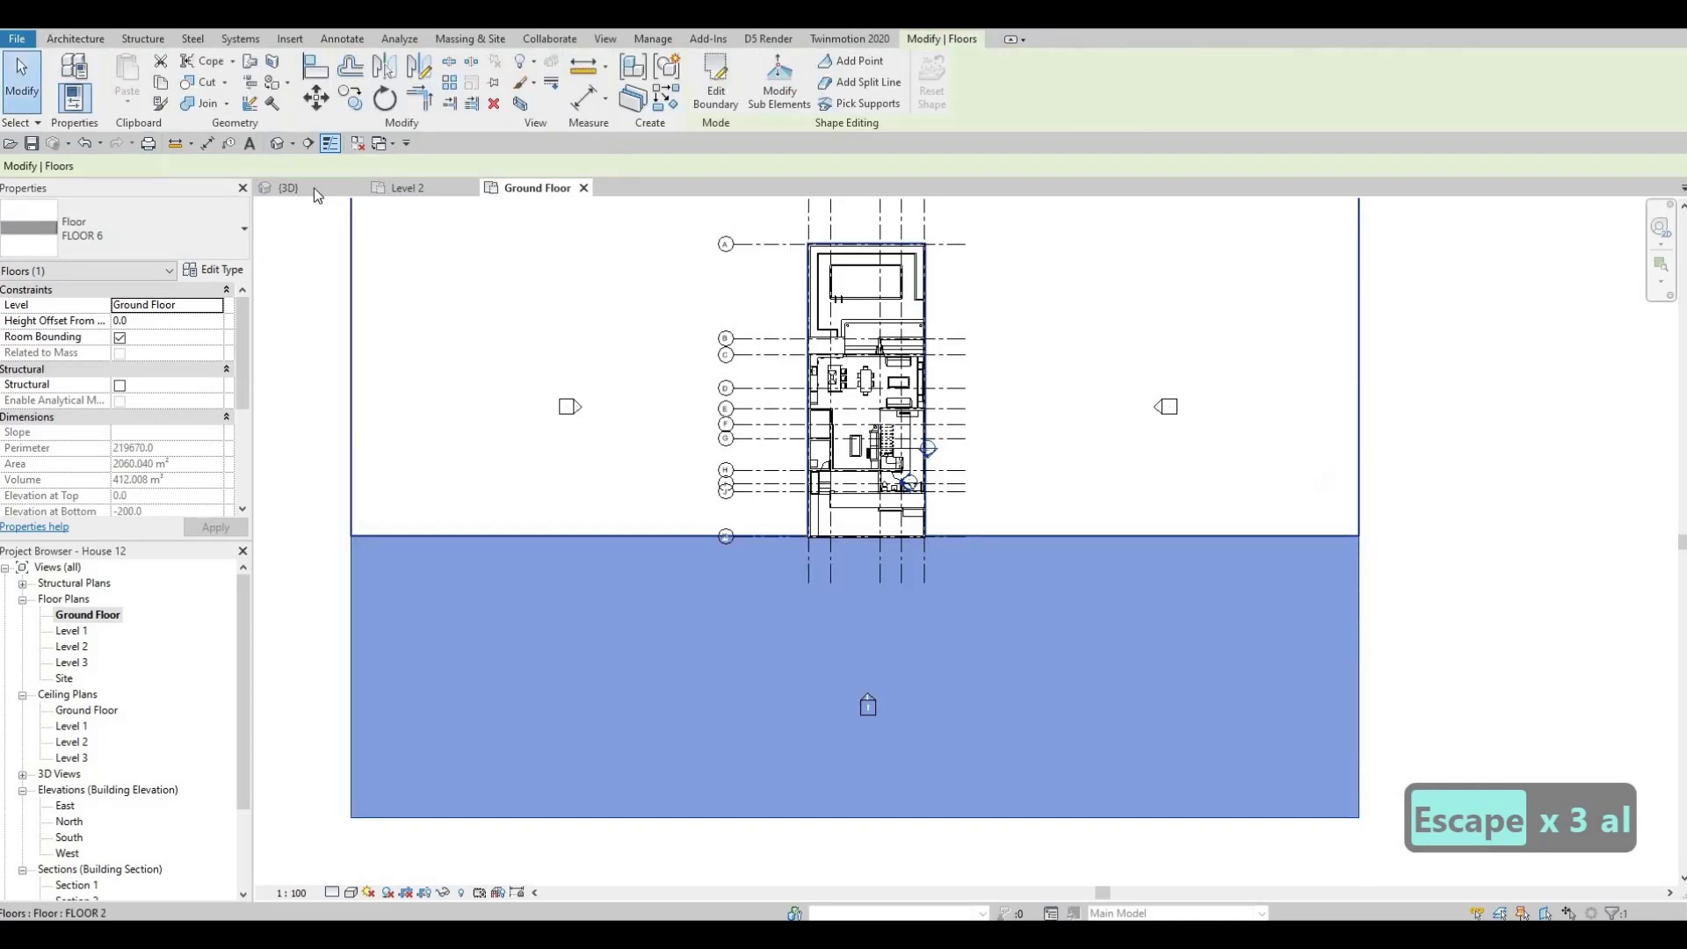
Examine the FLOOR 6 concrete floor in the 3D view, especially where it meets the grass and the front boundary wall.
key("ctrl+Tab")
key("Escape")
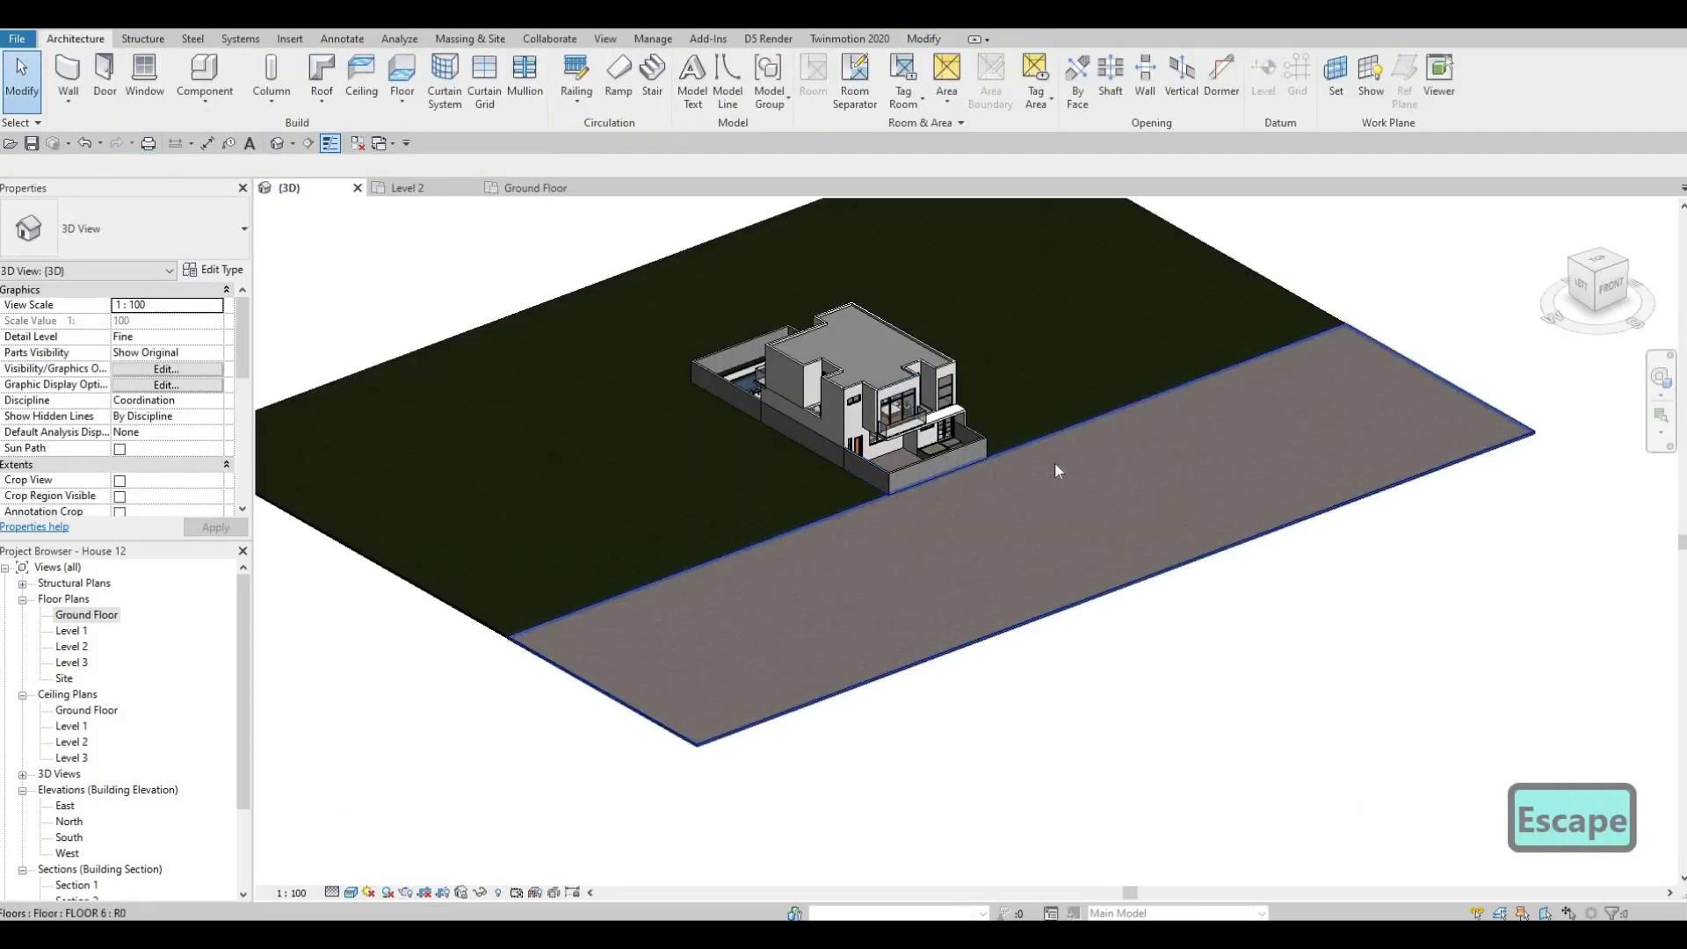
middle_click_drag(999, 499, 1003, 499, "shift")
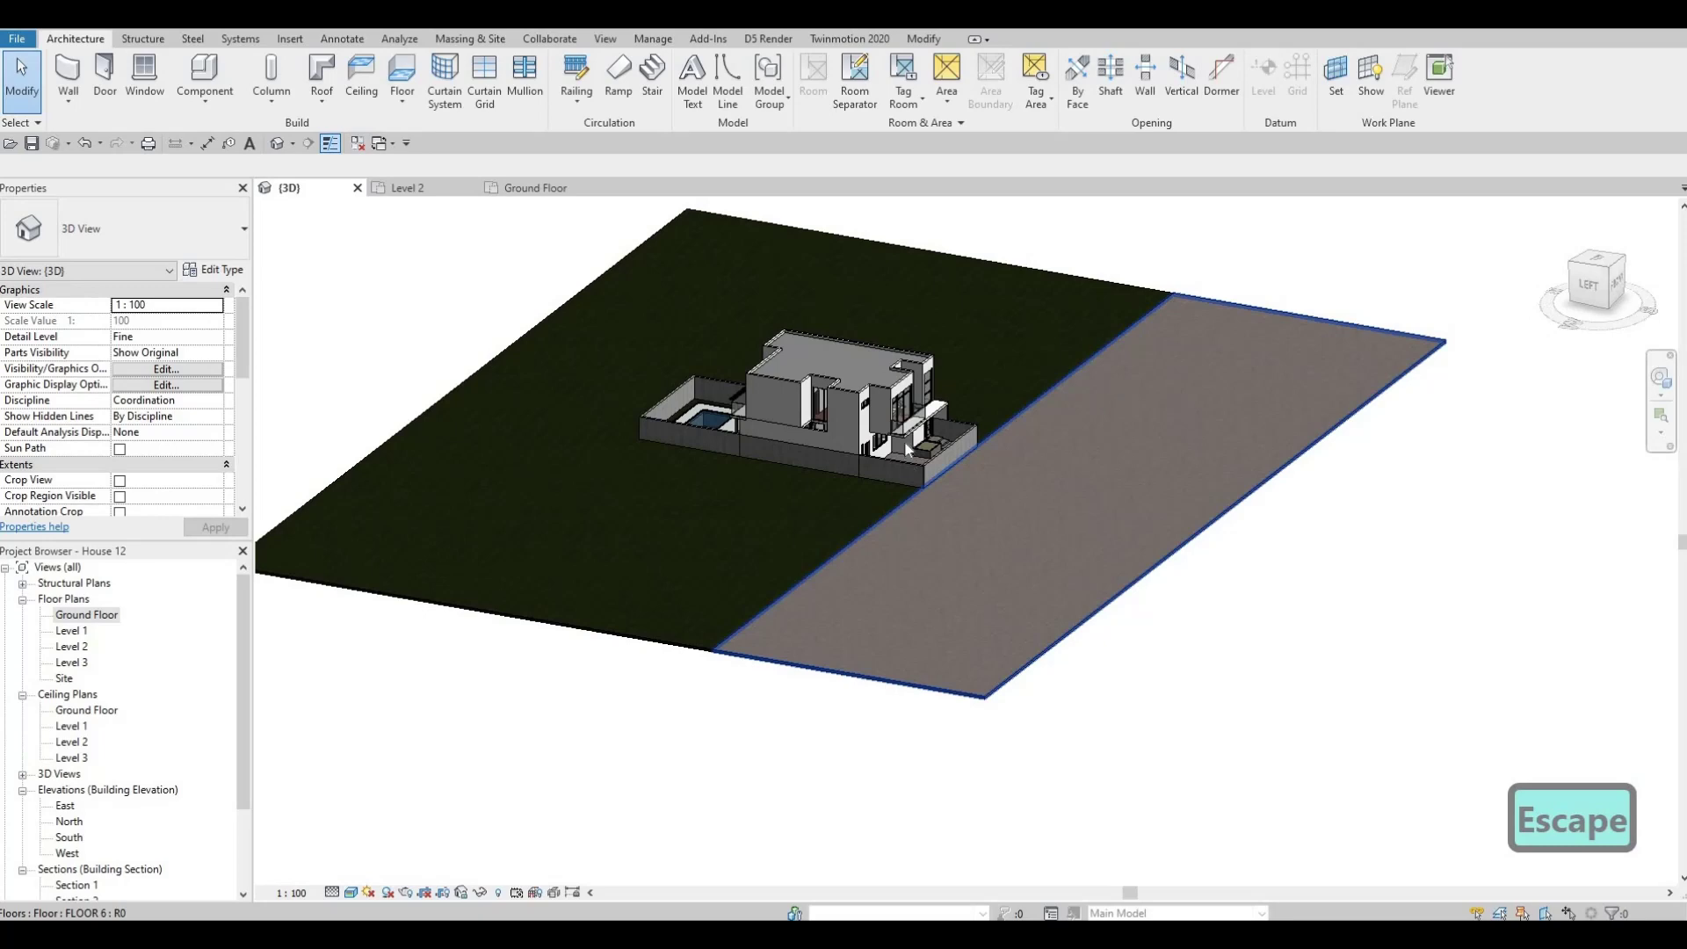
scroll(904, 440, "up", 4)
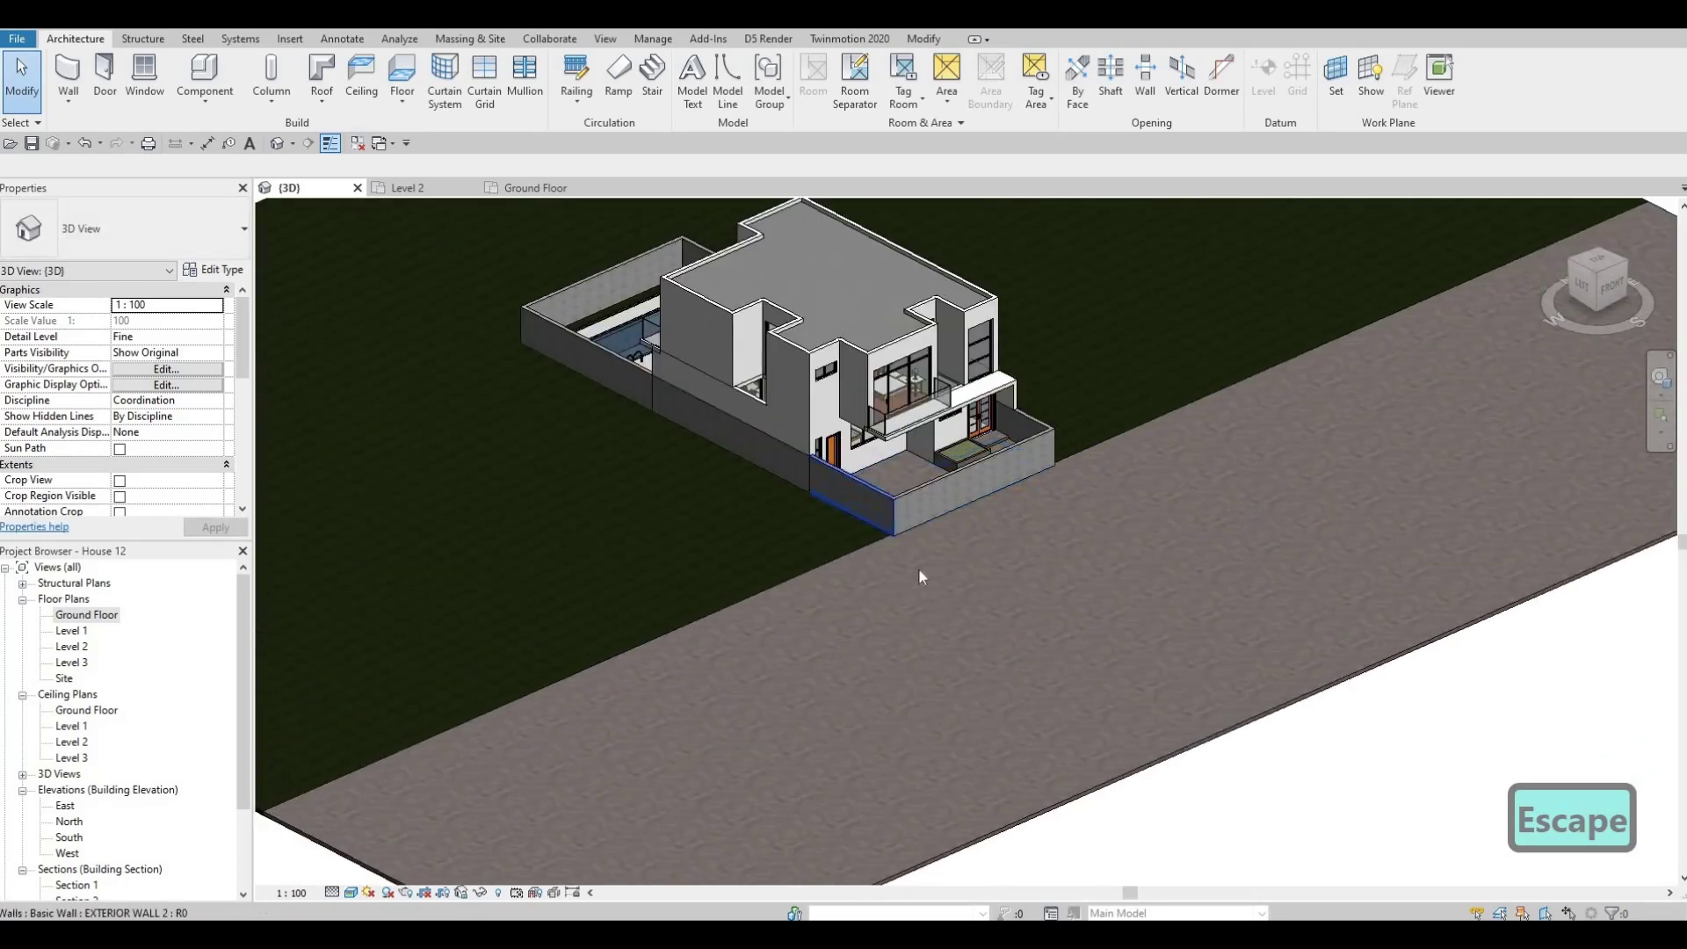
scroll(1007, 573, "up", 4)
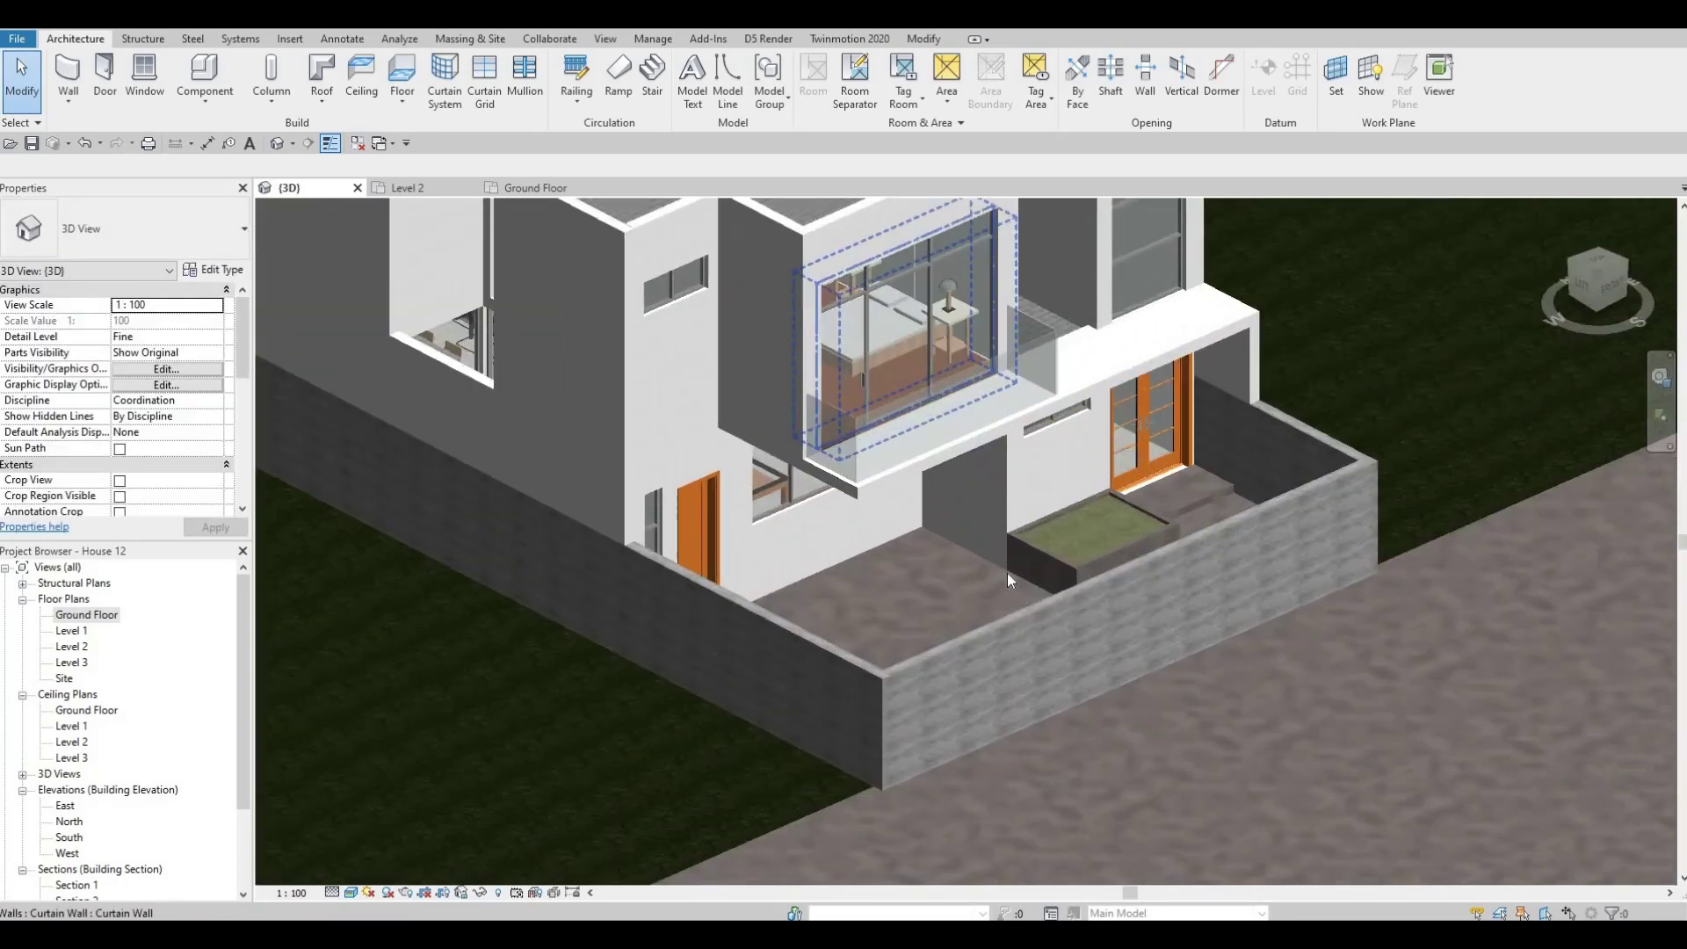
scroll(1011, 576, "down", 7)
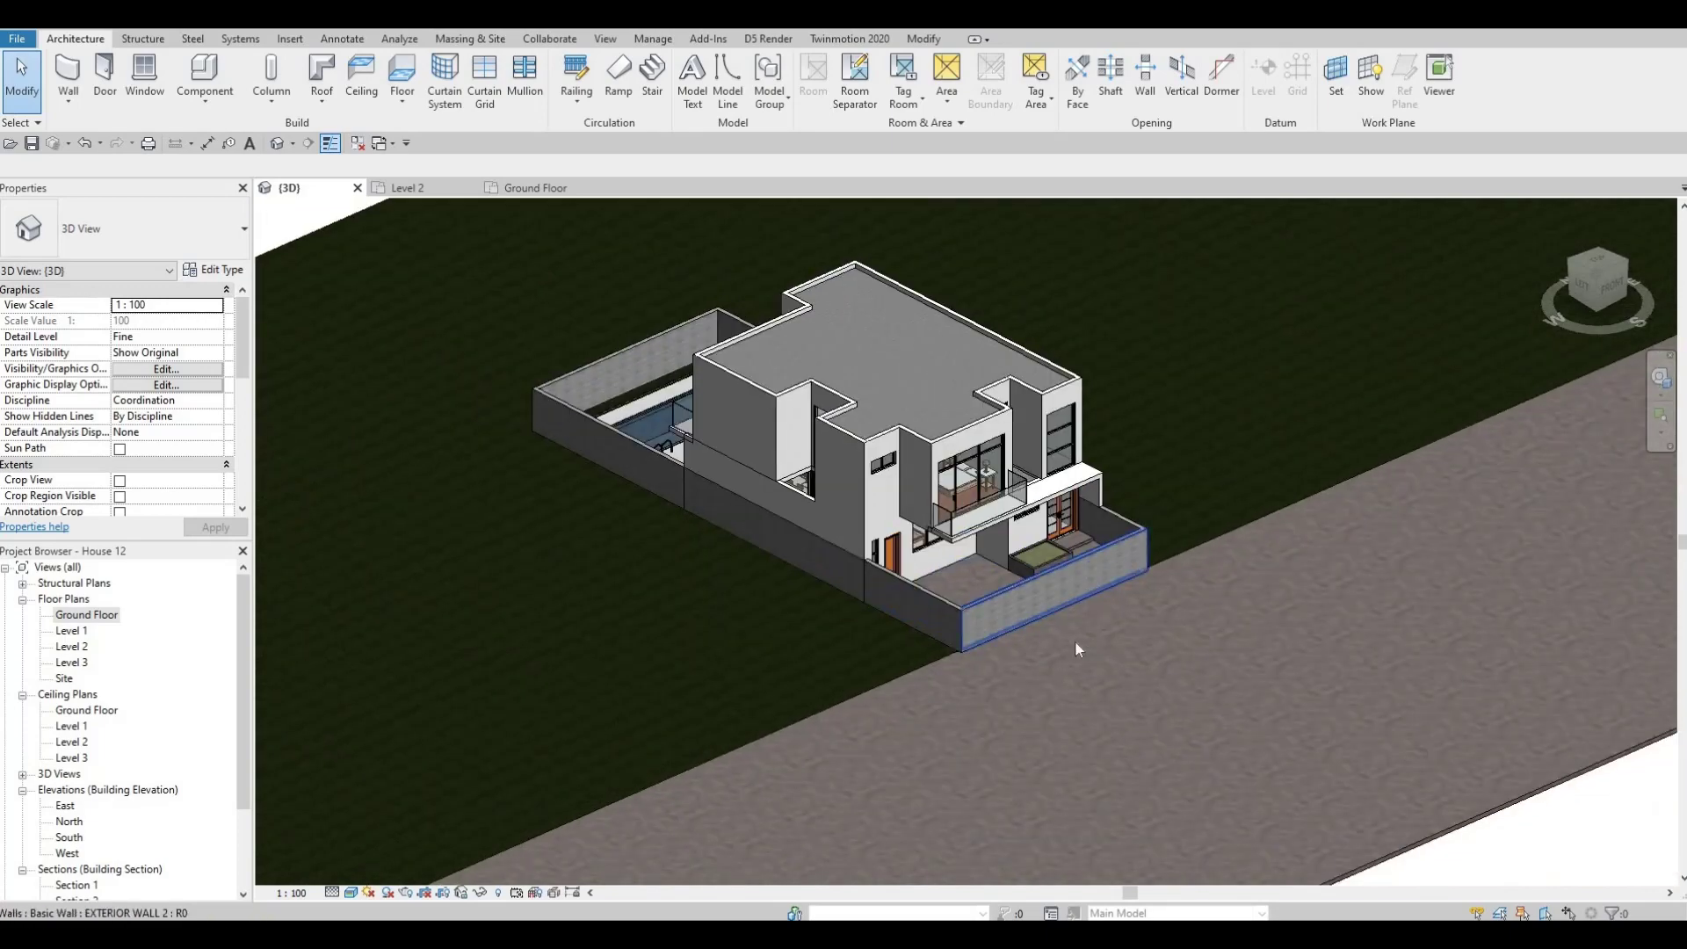
scroll(1226, 711, "up", 4)
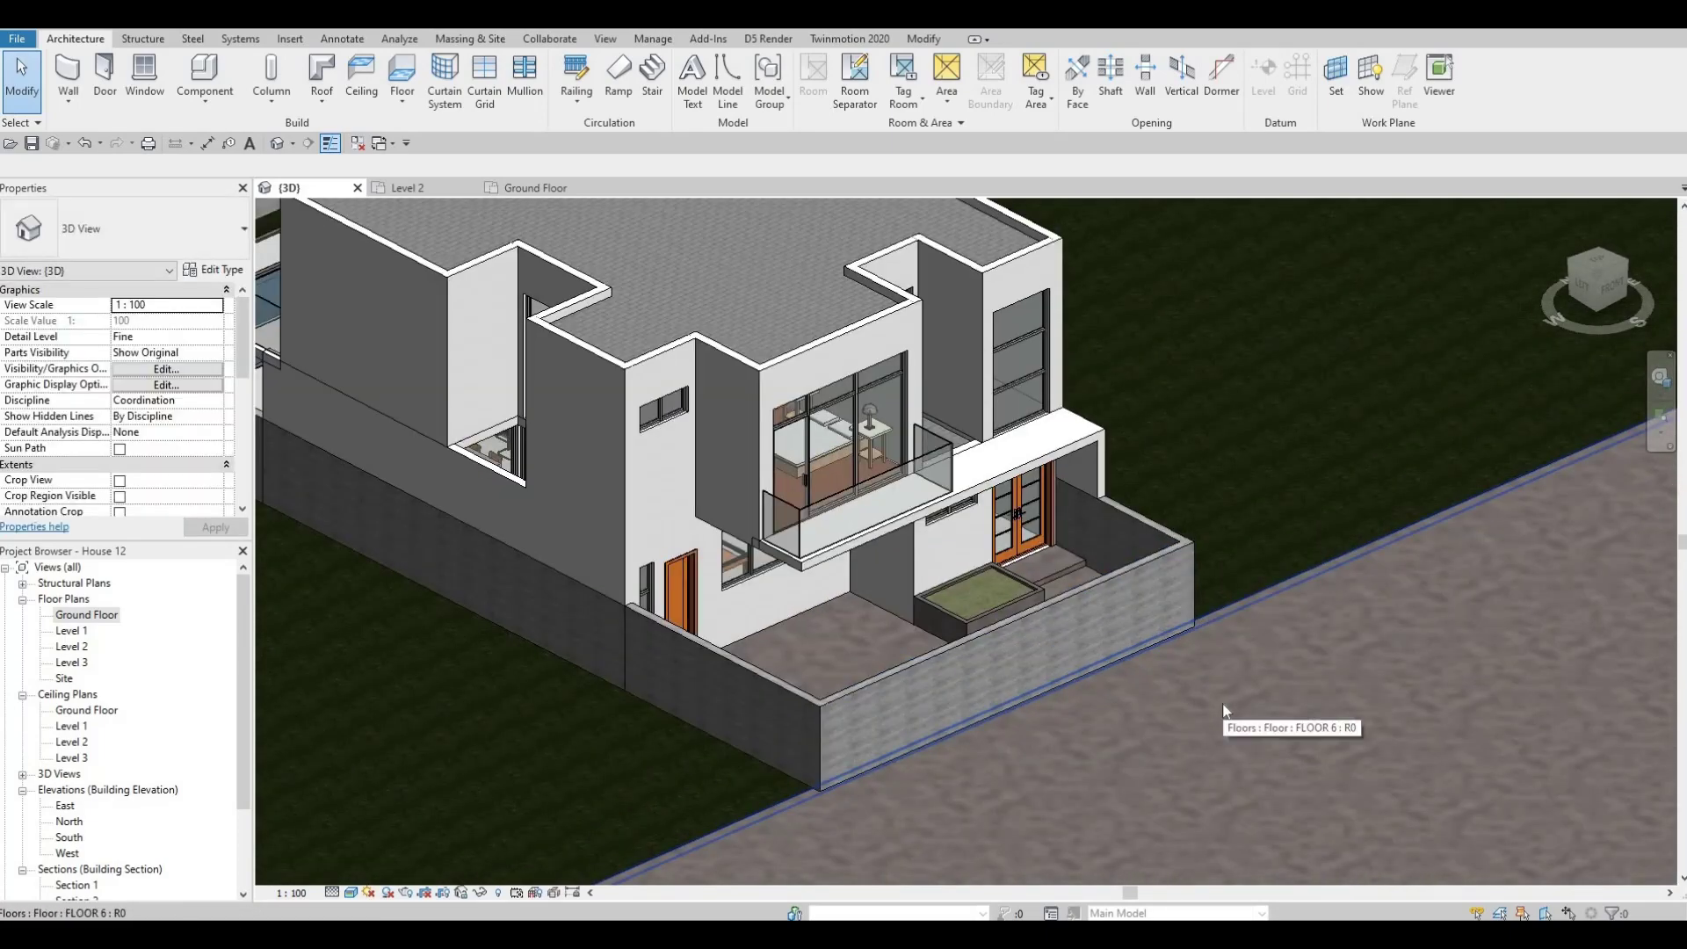